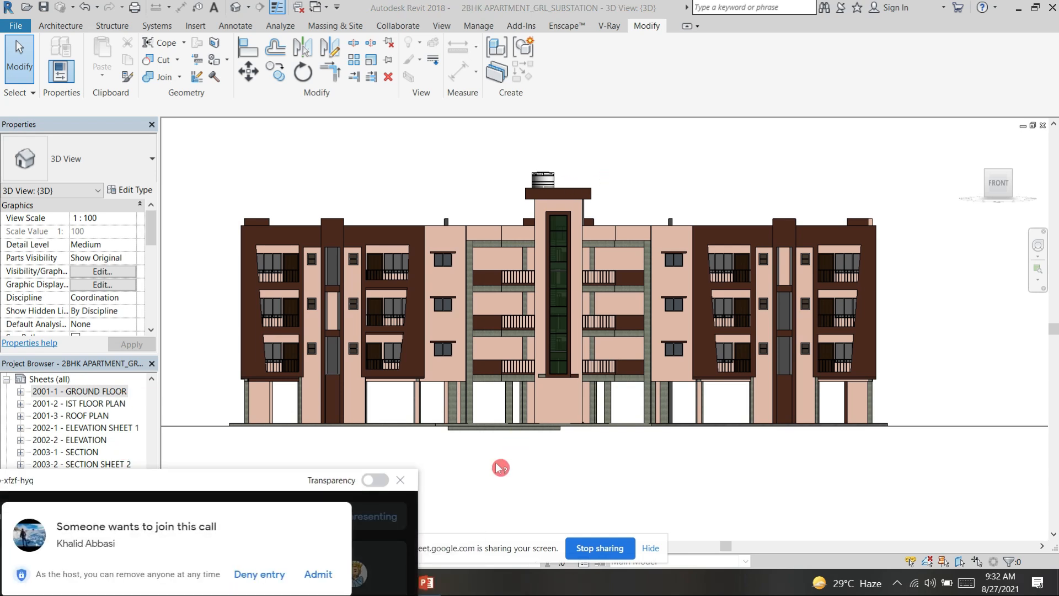
Step: Admit the waiting participant to the call and move the meeting window clear of the building model
left_click(318, 575)
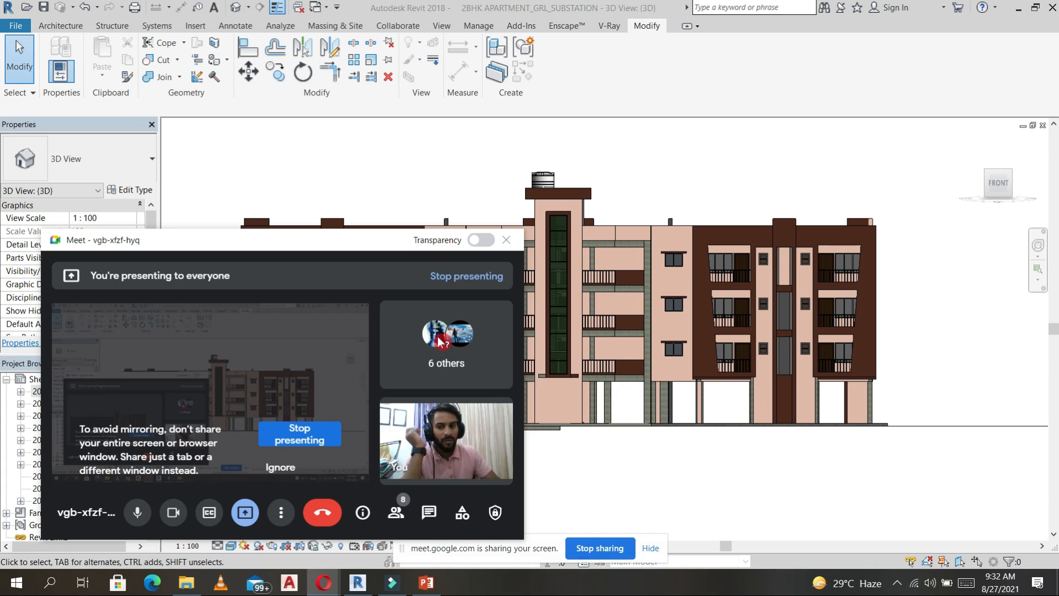
left_click_drag(352, 248, 301, 446)
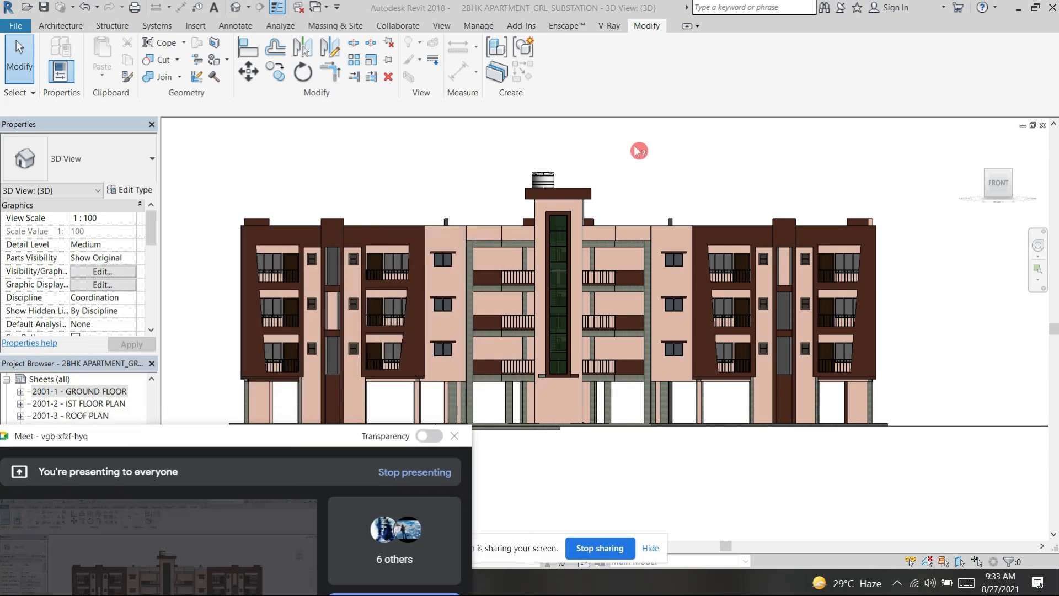
Step: Examine the apartment building's front facade and its placement on the surrounding site and road in 3D
middle_click_drag(653, 180, 679, 143)
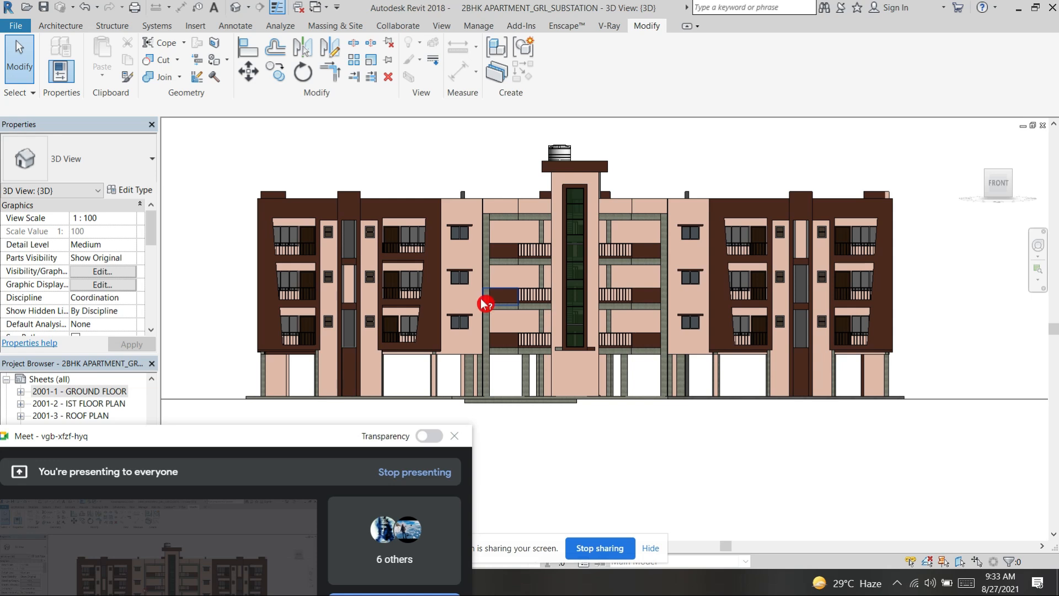
middle_click_drag(384, 172, 451, 143, "shift")
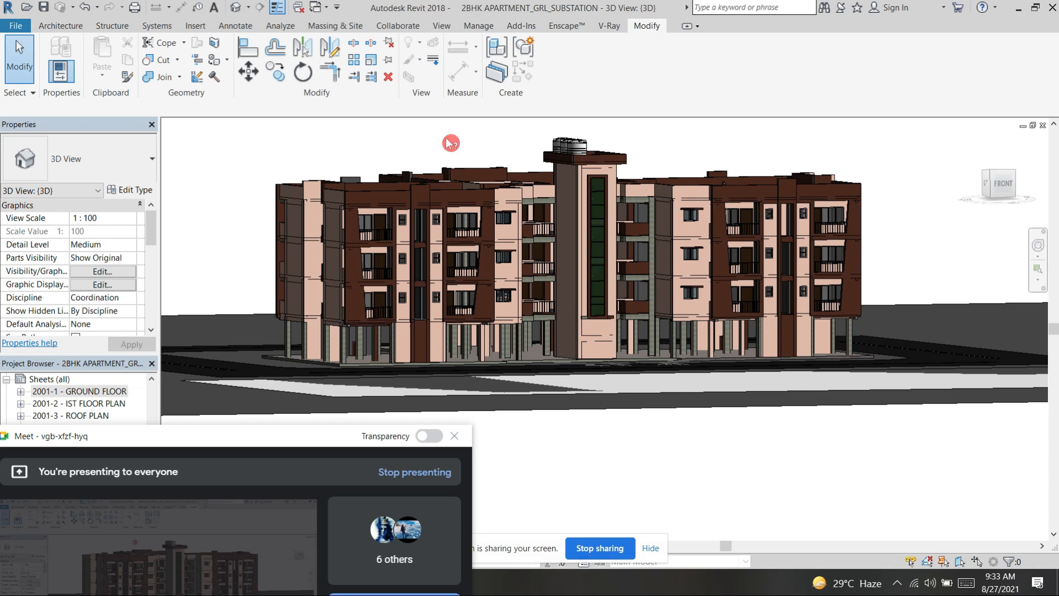
middle_click_drag(391, 146, 786, 220, "shift")
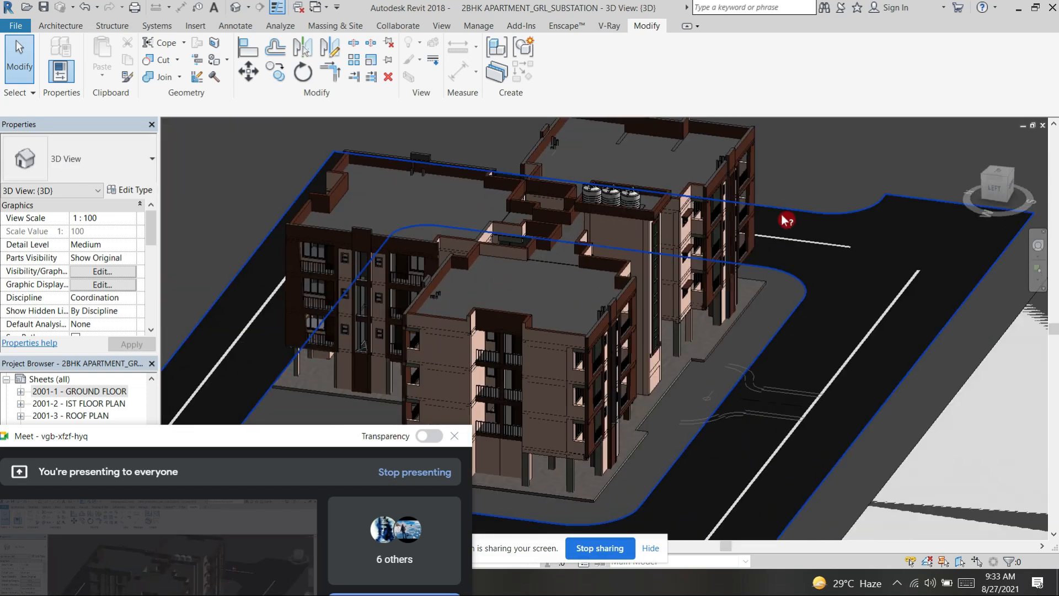
scroll(786, 219, "down", 4)
scroll(621, 348, "down", 2)
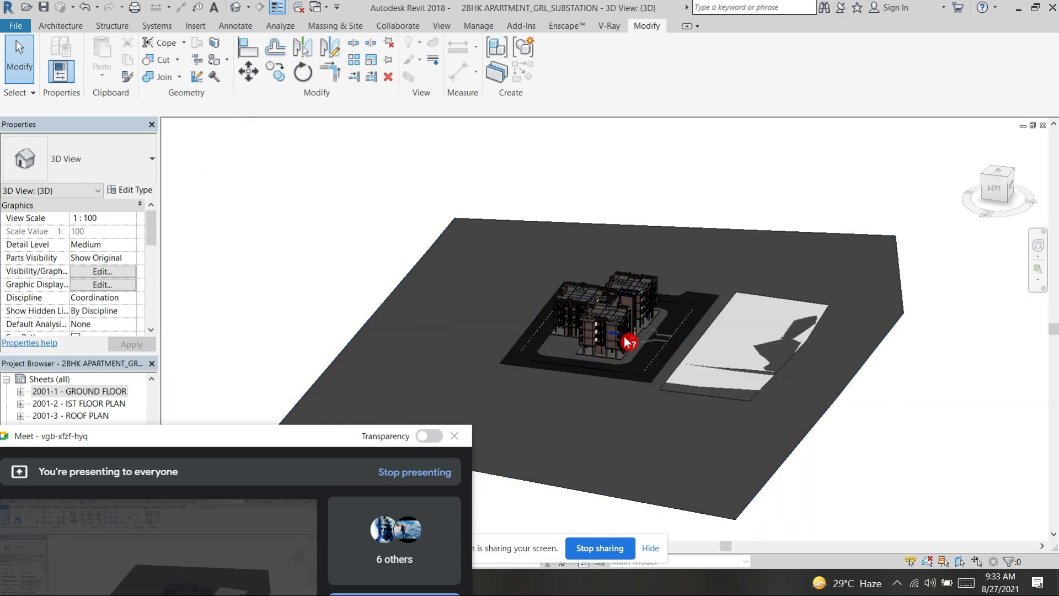
scroll(637, 338, "up", 5)
scroll(761, 206, "down", 3)
middle_click_drag(773, 208, 733, 208, "shift")
scroll(792, 221, "up", 4)
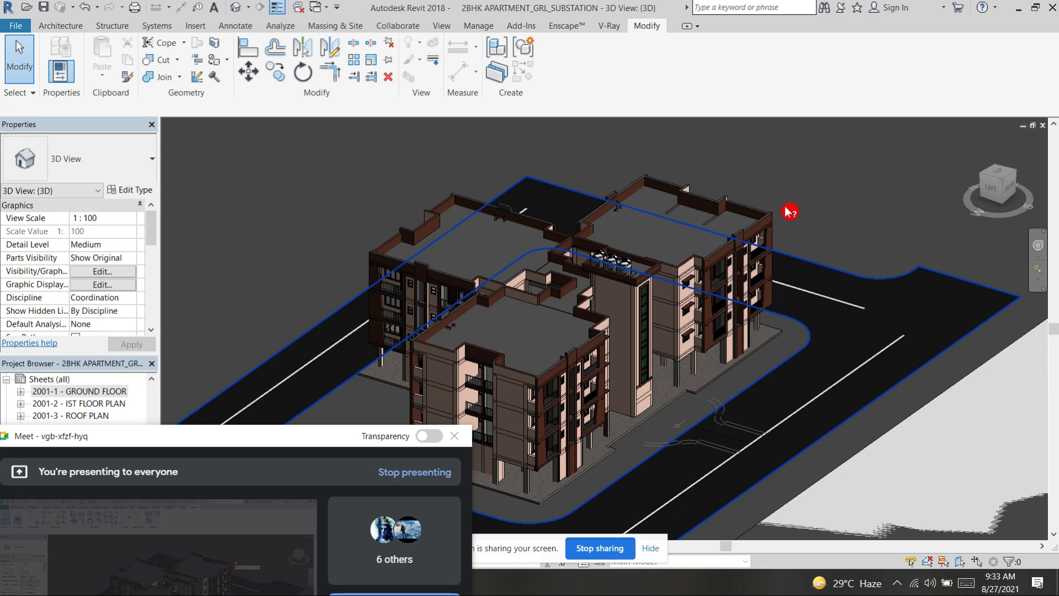
Step: Examine the front, rear and side facades of the apartment building and the road loop around it
scroll(785, 210, "down", 2)
middle_click_drag(825, 229, 754, 238, "shift")
scroll(823, 236, "up", 4)
middle_click_drag(877, 270, 851, 241)
scroll(863, 213, "down", 2)
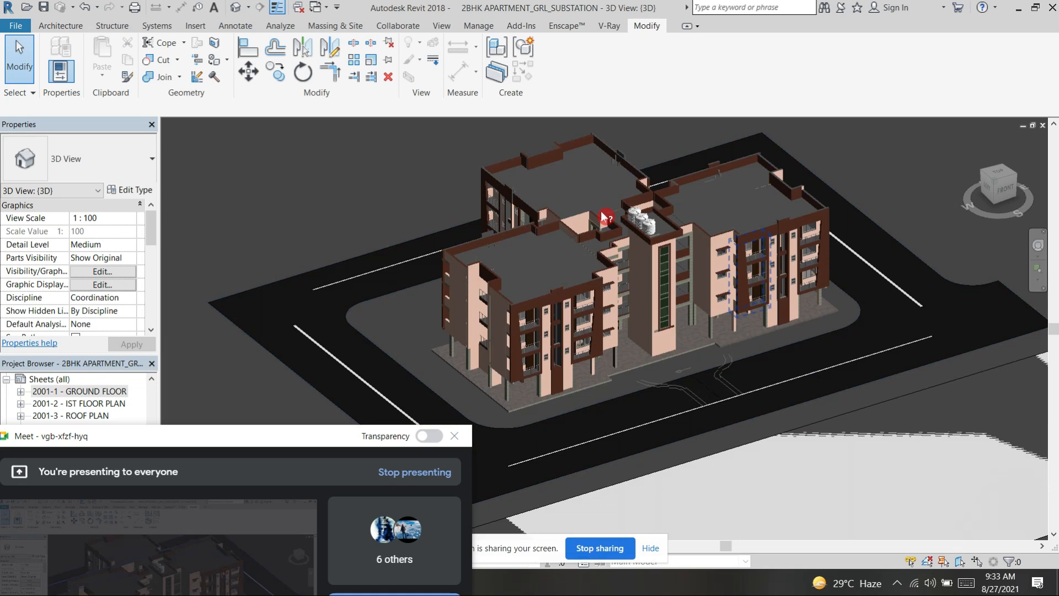
middle_click_drag(669, 325, 816, 333, "shift")
scroll(440, 378, "up", 2)
middle_click_drag(441, 379, 648, 298)
scroll(556, 339, "down", 3)
middle_click_drag(612, 345, 726, 331, "shift")
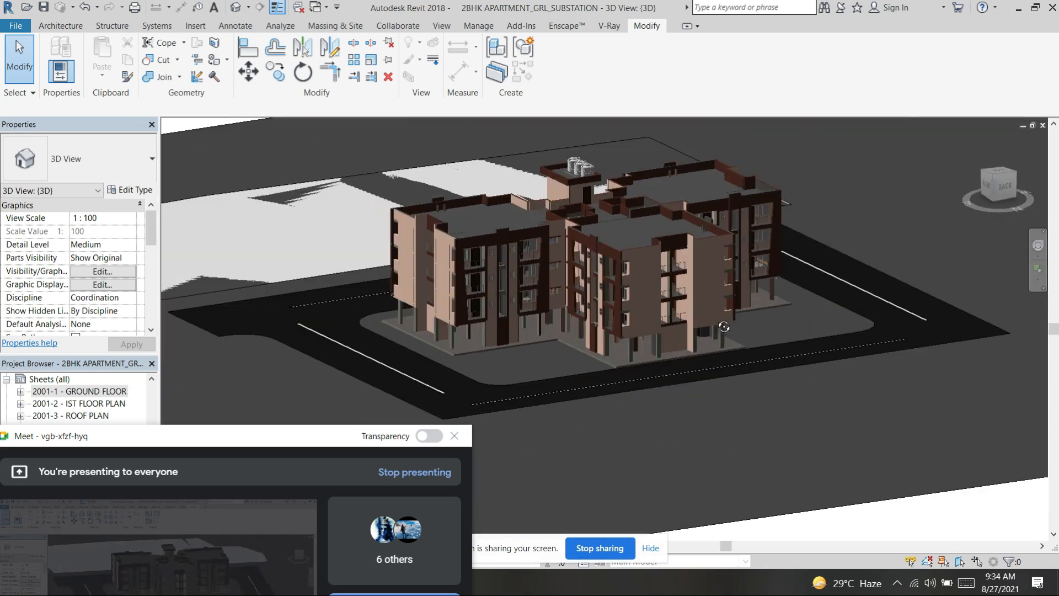
middle_click_drag(532, 342, 713, 238, "shift")
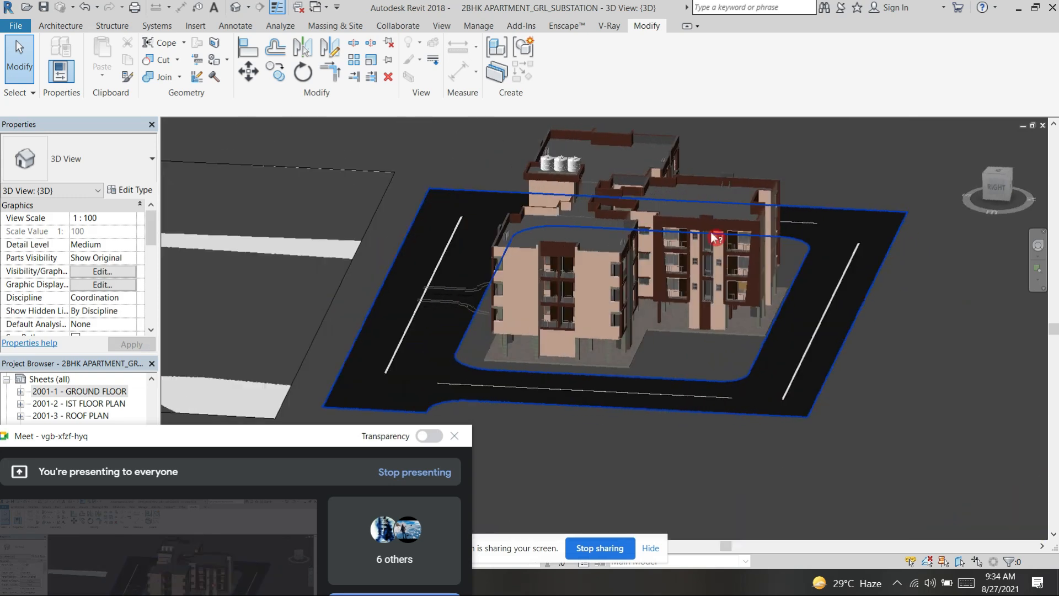
middle_click_drag(594, 249, 980, 170, "shift")
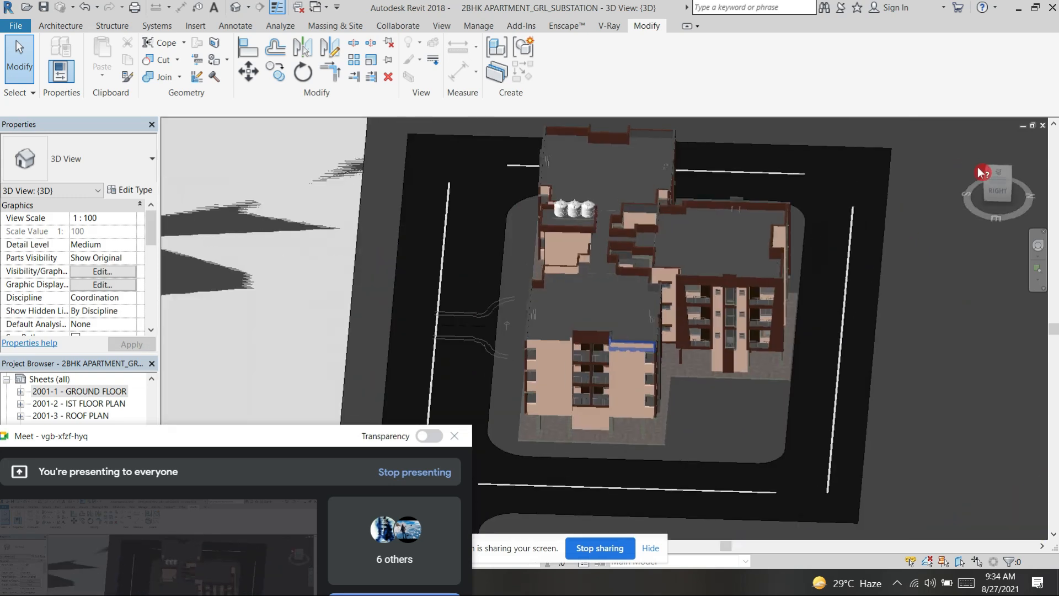
Step: Switch the 3D view to Top and examine the terrace floor and parapet wall edges near the water tanks
left_click(1000, 175)
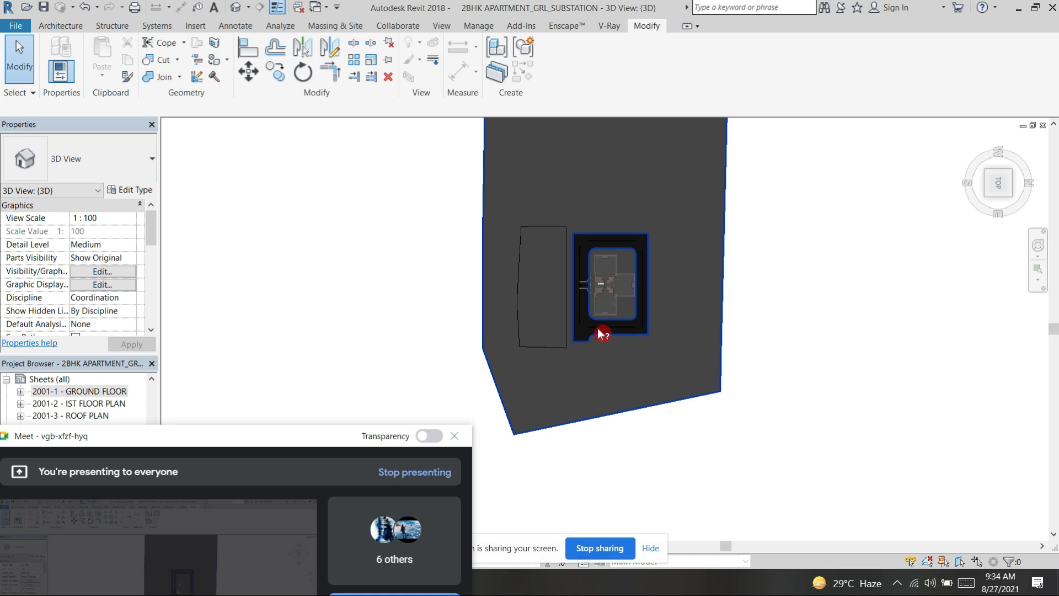
scroll(607, 402, "up", 6)
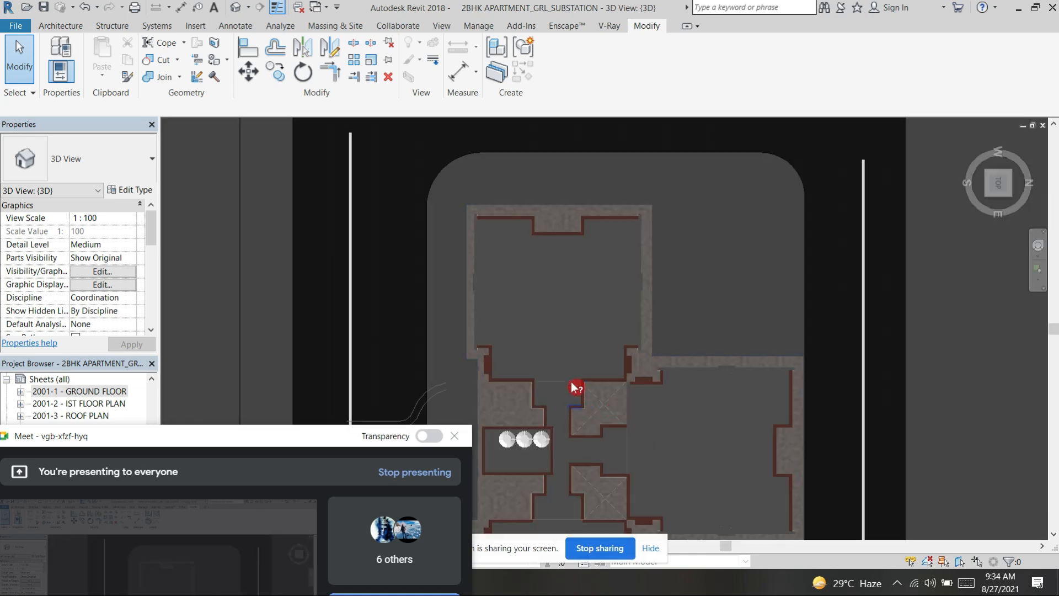
scroll(549, 408, "up", 3)
middle_click_drag(549, 408, 726, 237)
scroll(726, 237, "up", 5)
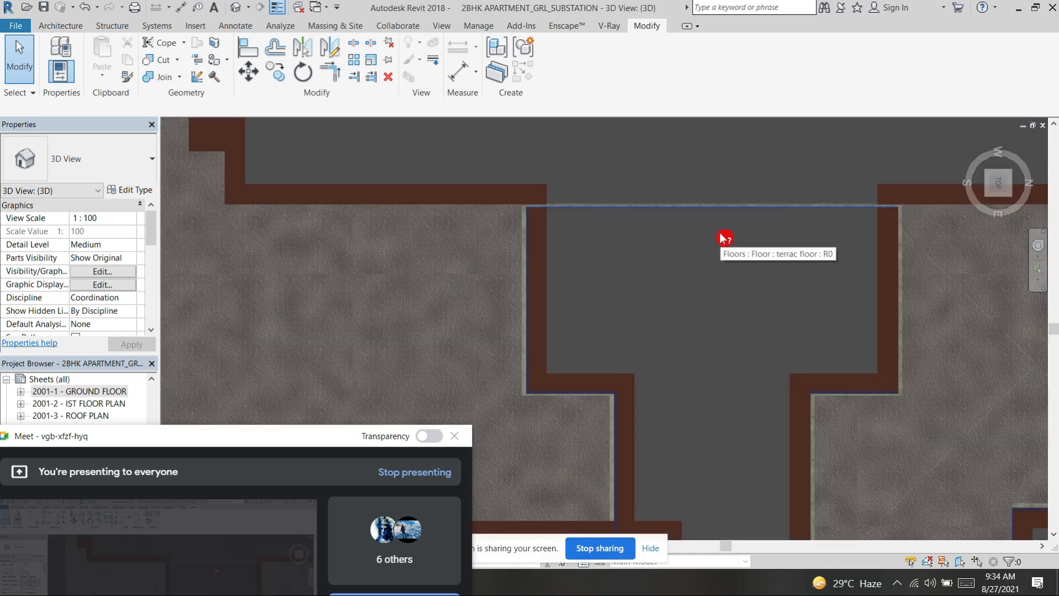
scroll(728, 235, "down", 2)
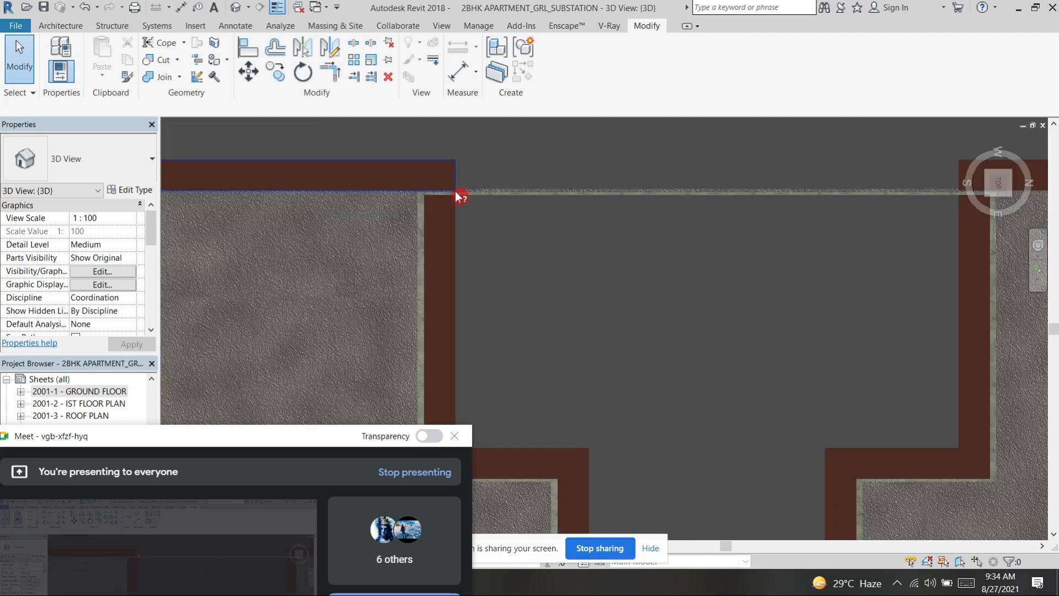
middle_click_drag(773, 295, 673, 313)
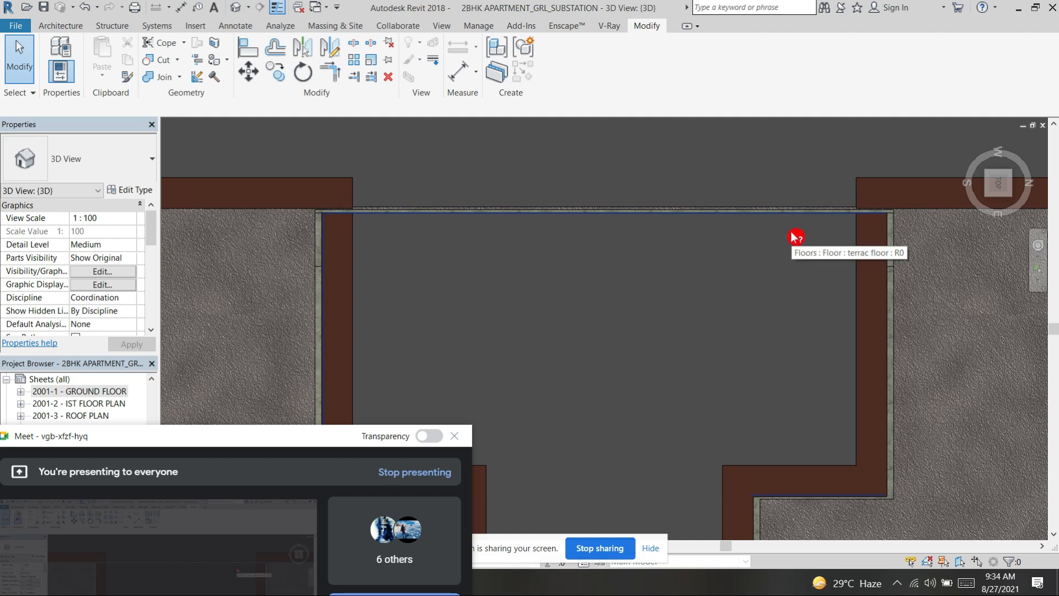
scroll(794, 235, "up", 6)
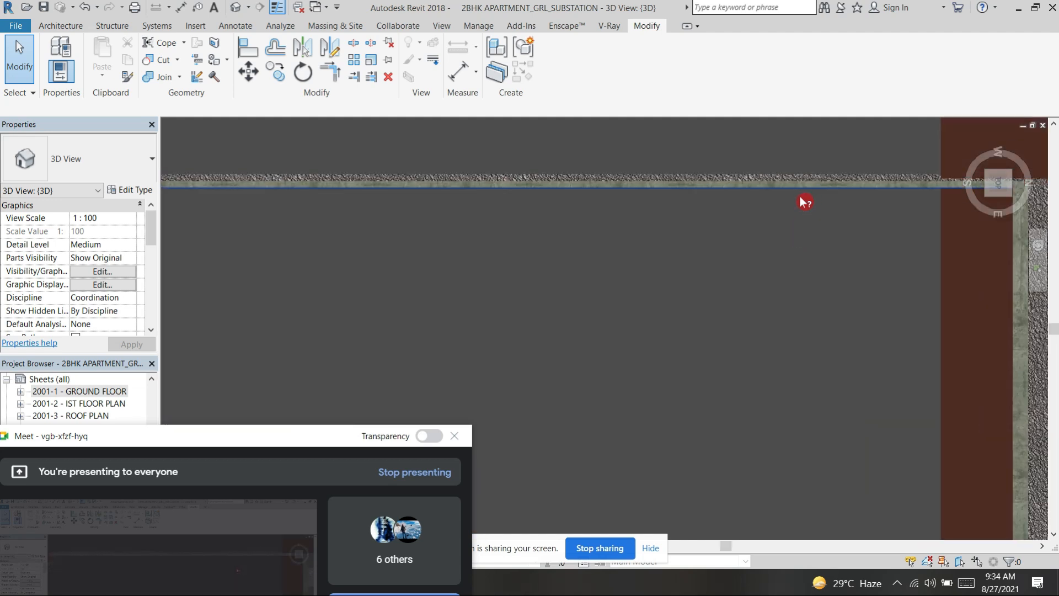
scroll(733, 194, "down", 4)
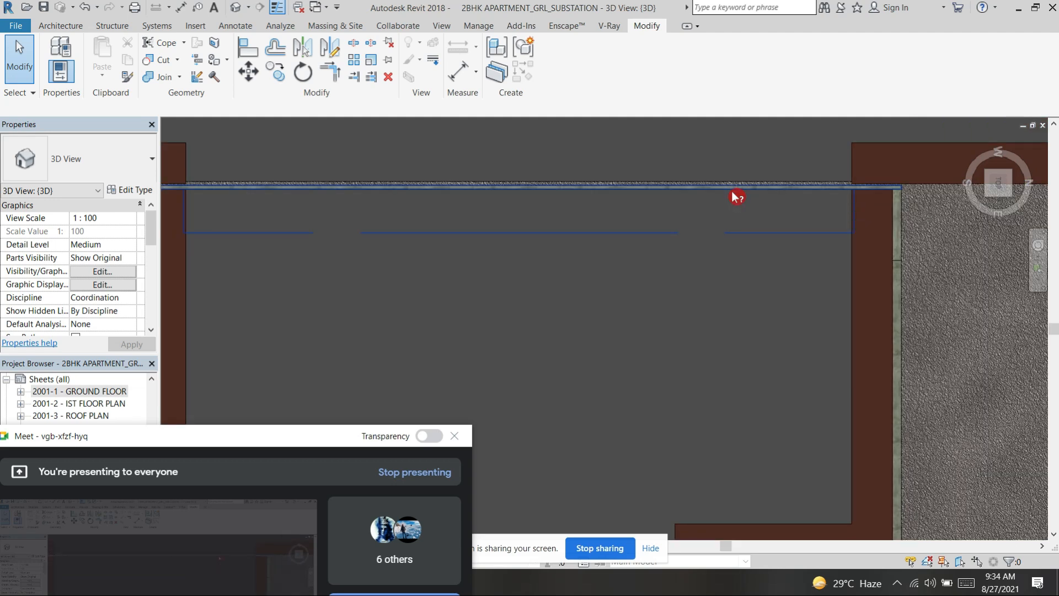
Step: Examine the roof terraces, water tanks, open shafts and parapets of the wings from an oblique aerial view
scroll(734, 194, "down", 5)
middle_click_drag(622, 267, 739, 232, "shift")
middle_click_drag(828, 262, 579, 234)
scroll(627, 369, "down", 4)
middle_click_drag(652, 338, 702, 366, "shift")
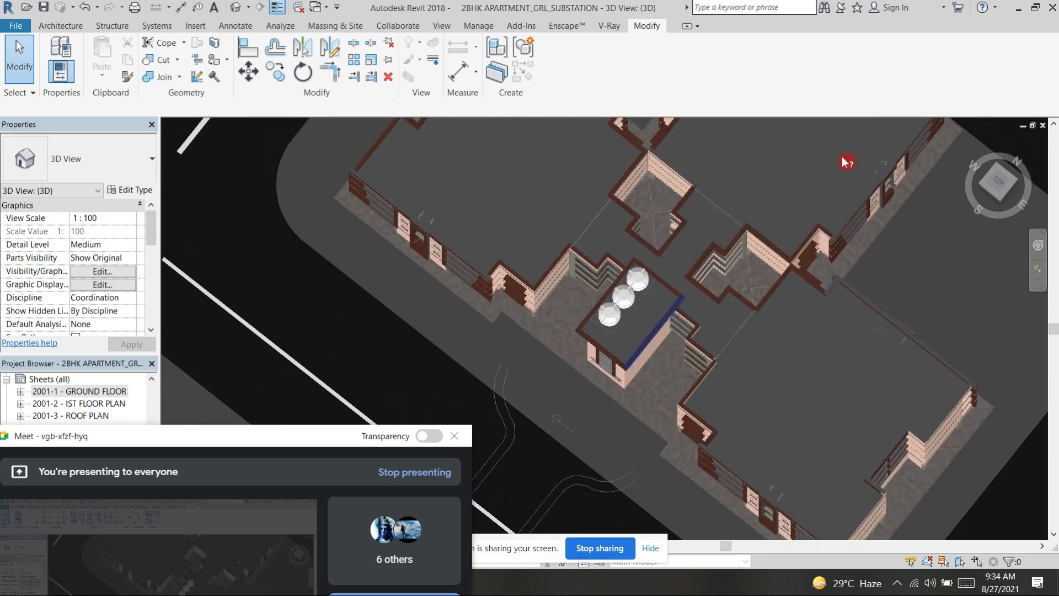
middle_click_drag(784, 204, 765, 313)
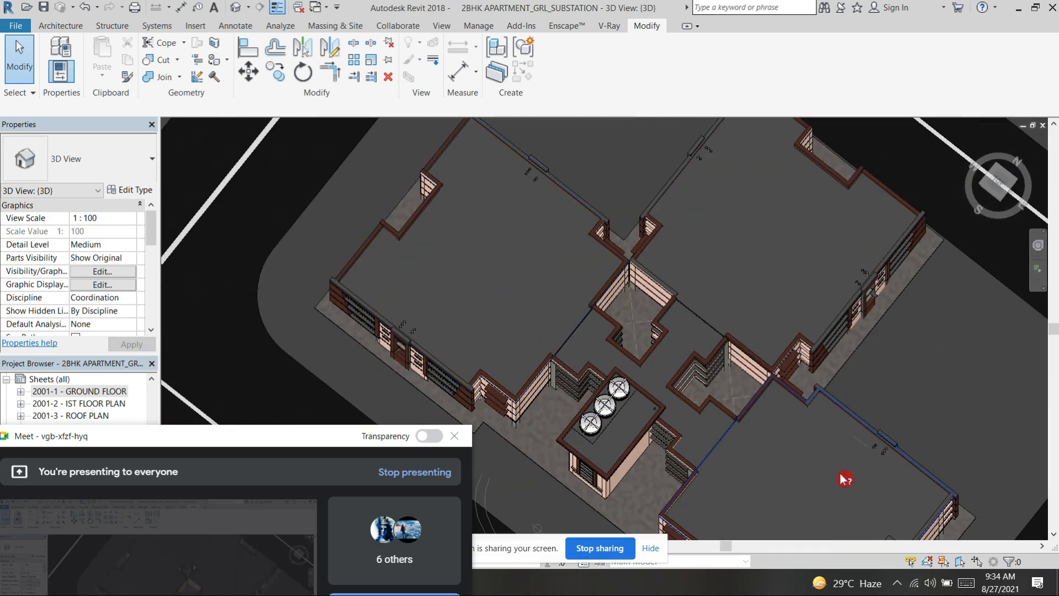
scroll(845, 480, "down", 3)
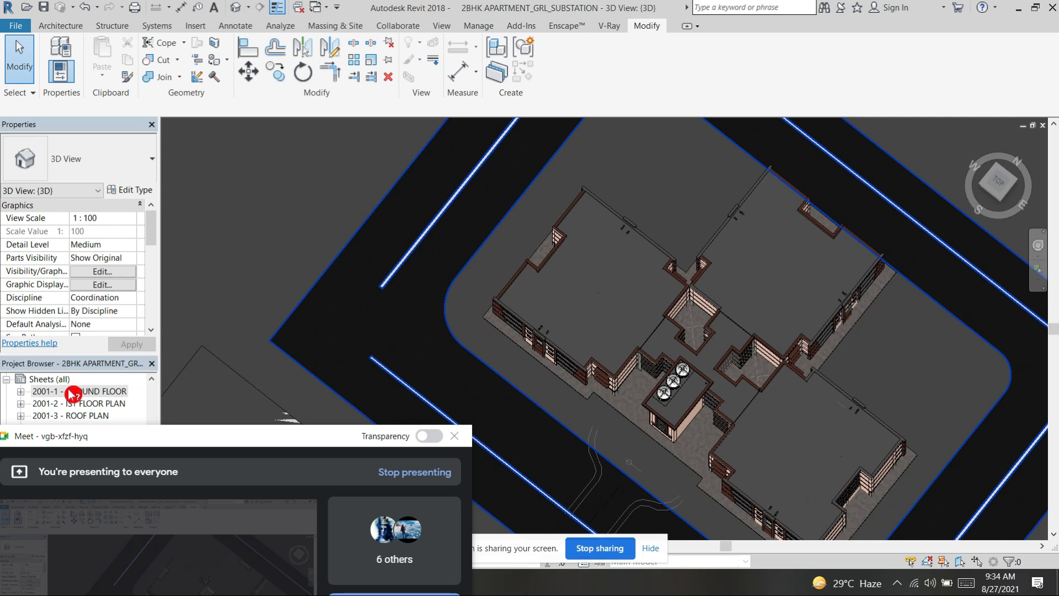
Step: Move the meeting window off the project browser and open the sheet 2001-1 - GROUND FLOOR
left_click_drag(198, 440, 209, 513)
scroll(92, 443, "down", 1)
scroll(86, 398, "up", 2)
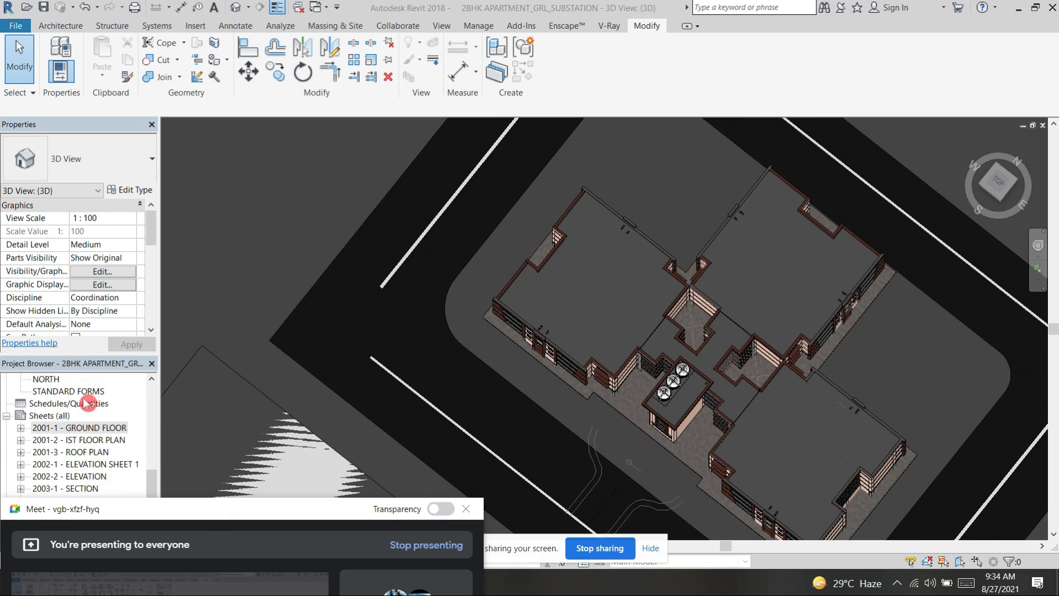
double_click(88, 429)
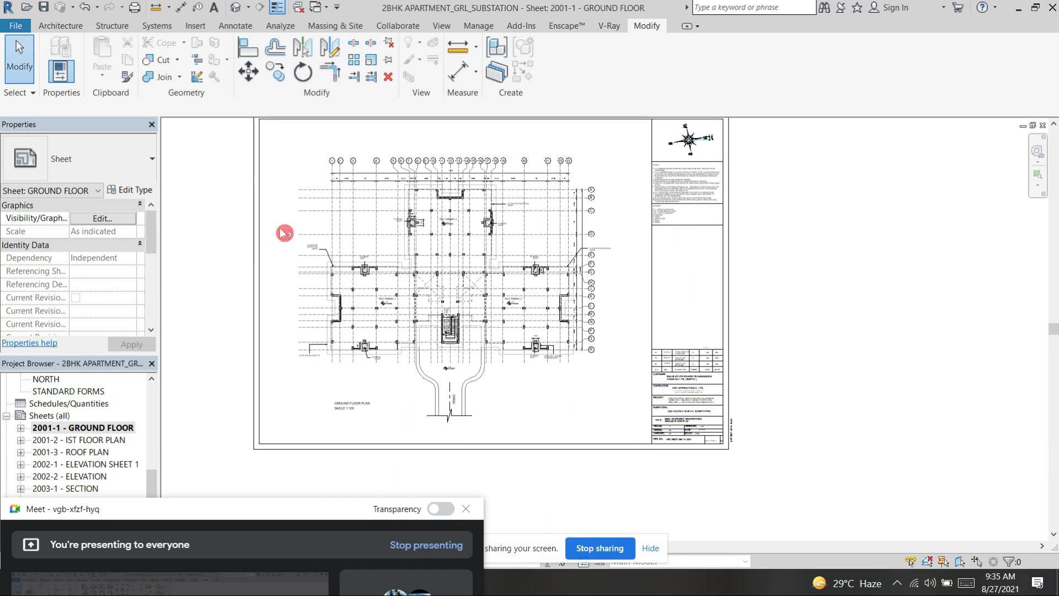
Step: Examine the ground floor sheet's column grid, dimensions, stilt parking layout and notes, keeping the meeting window out of the way
scroll(370, 176, "up", 1)
scroll(342, 160, "up", 1)
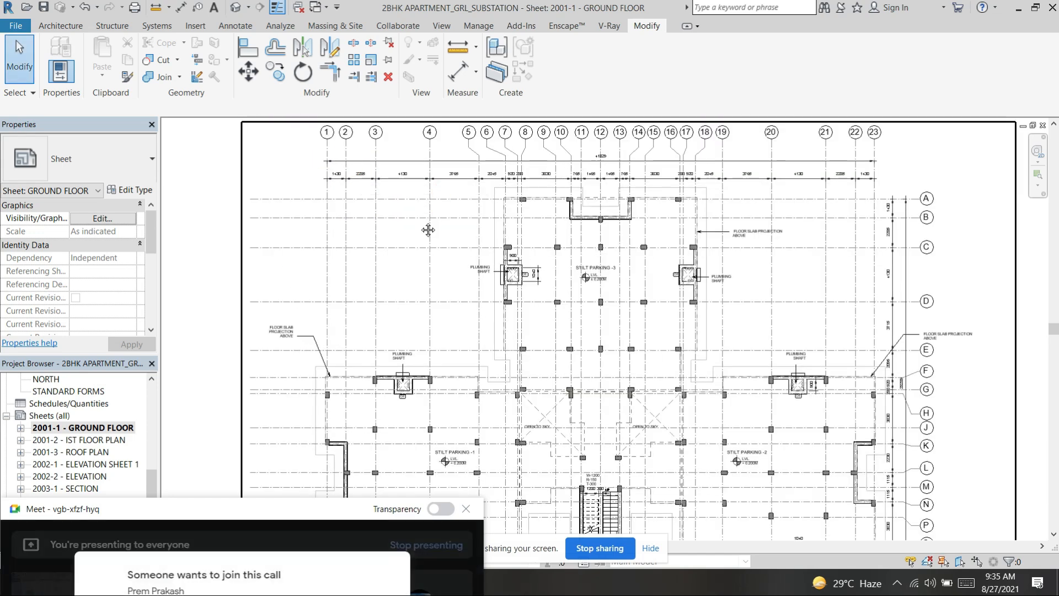
scroll(405, 196, "up", 1)
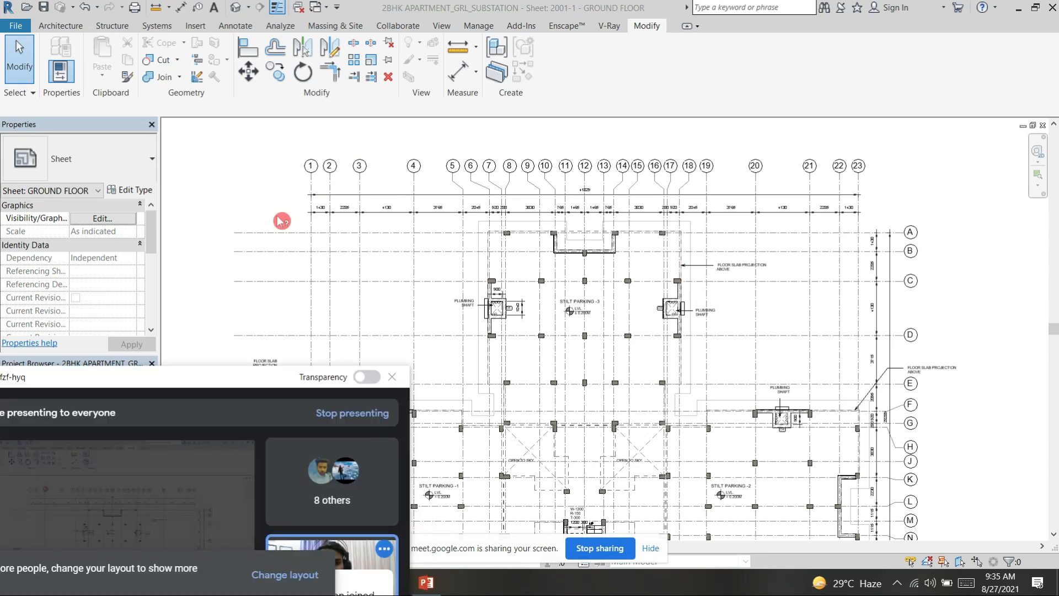
left_click_drag(230, 376, 224, 516)
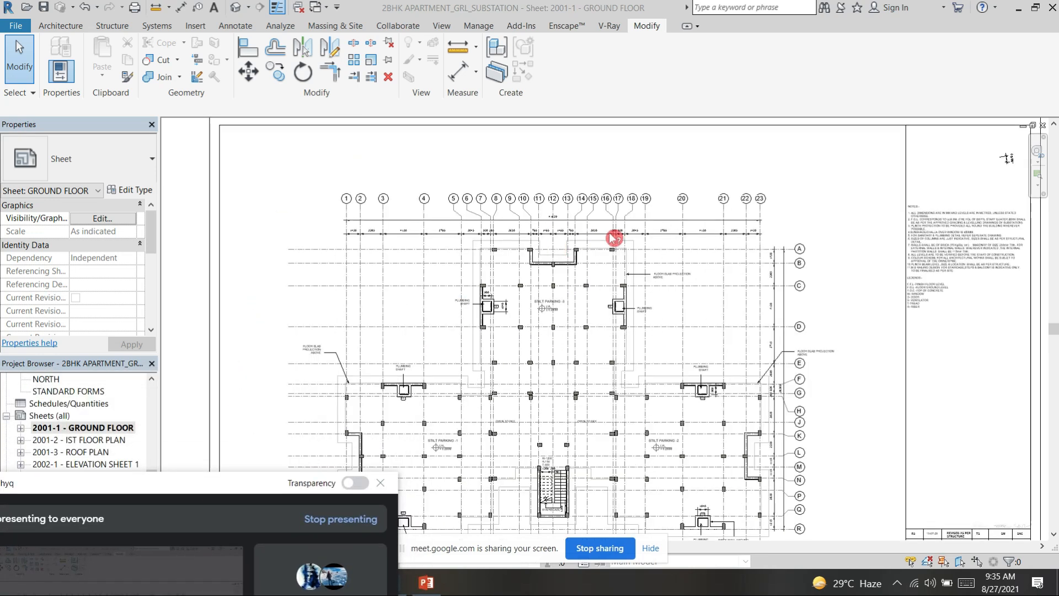
scroll(615, 232, "down", 3)
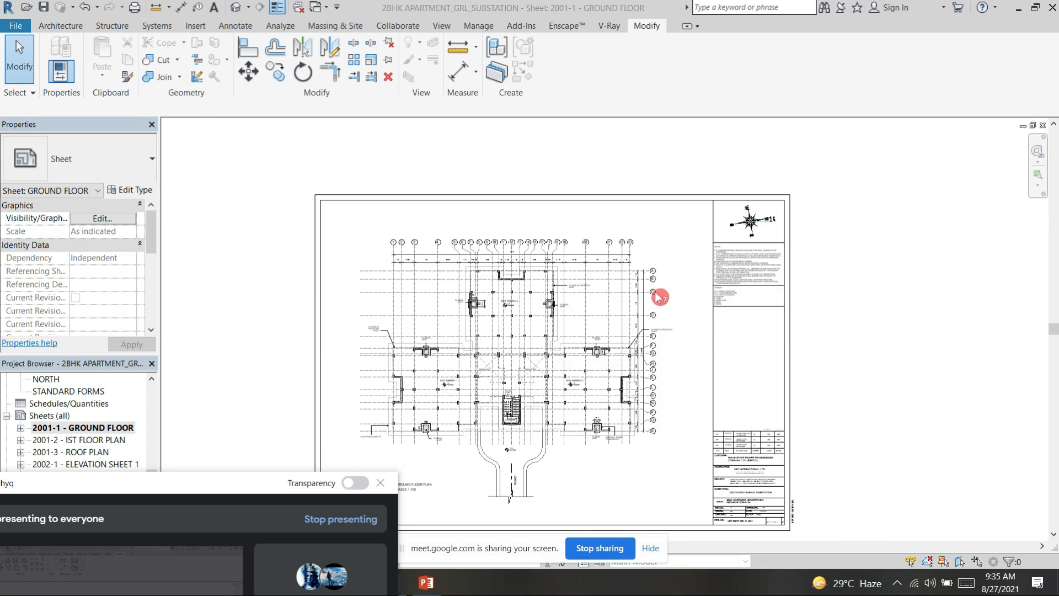
scroll(662, 298, "up", 3)
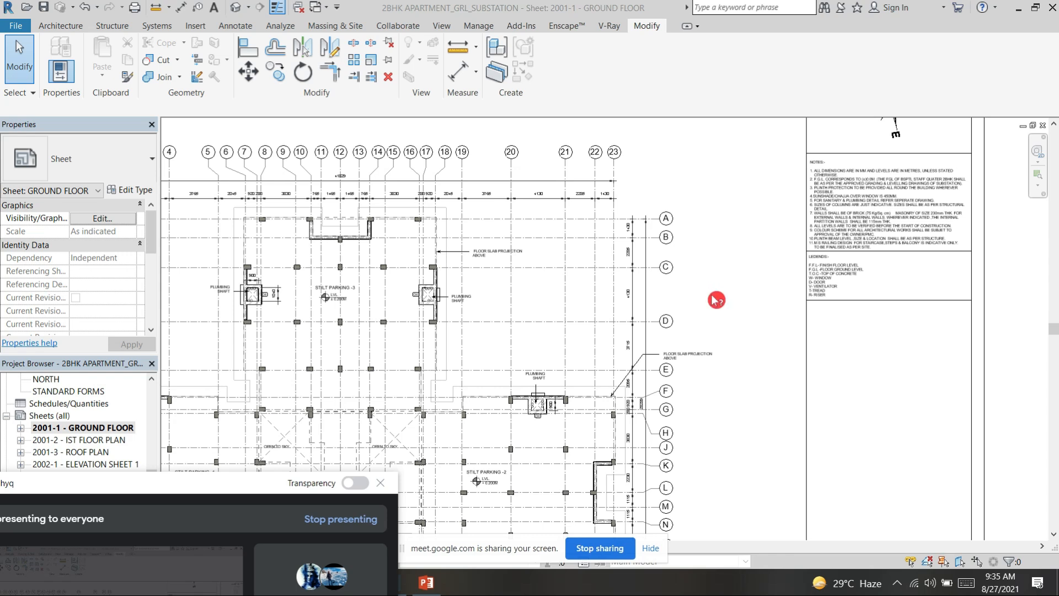
middle_click_drag(301, 299, 450, 296)
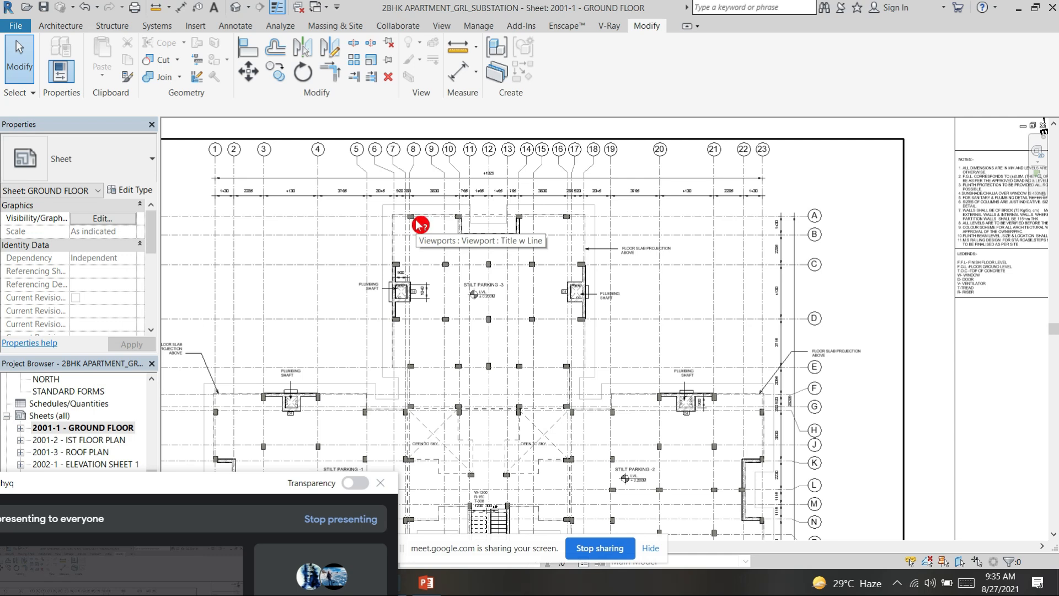
scroll(418, 220, "up", 3)
middle_click_drag(426, 168, 474, 257)
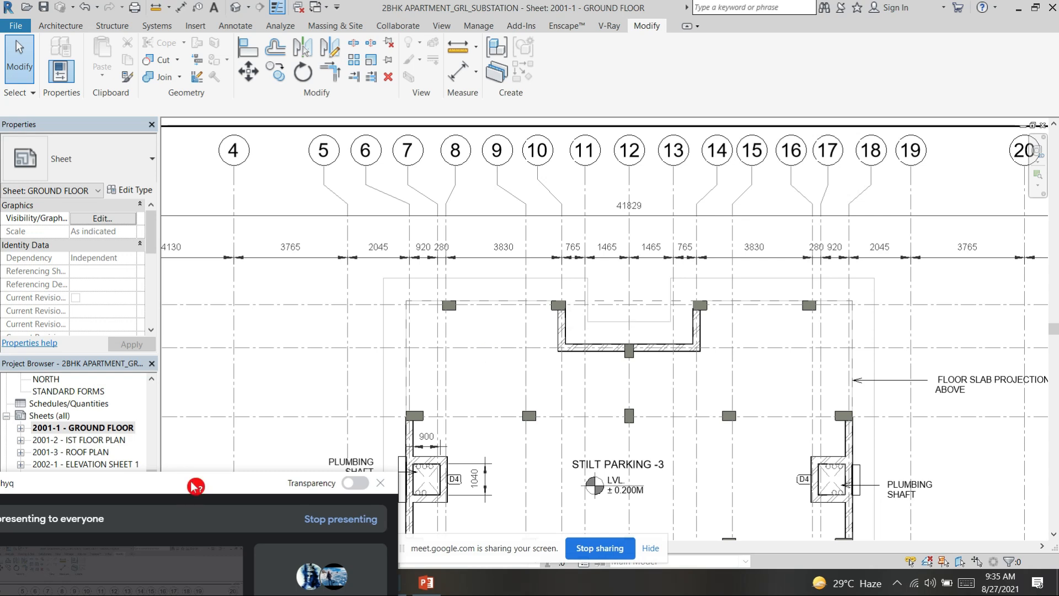
Step: Check the call participants in the meeting window and move it back off the ground floor sheet
left_click_drag(195, 486, 335, 288)
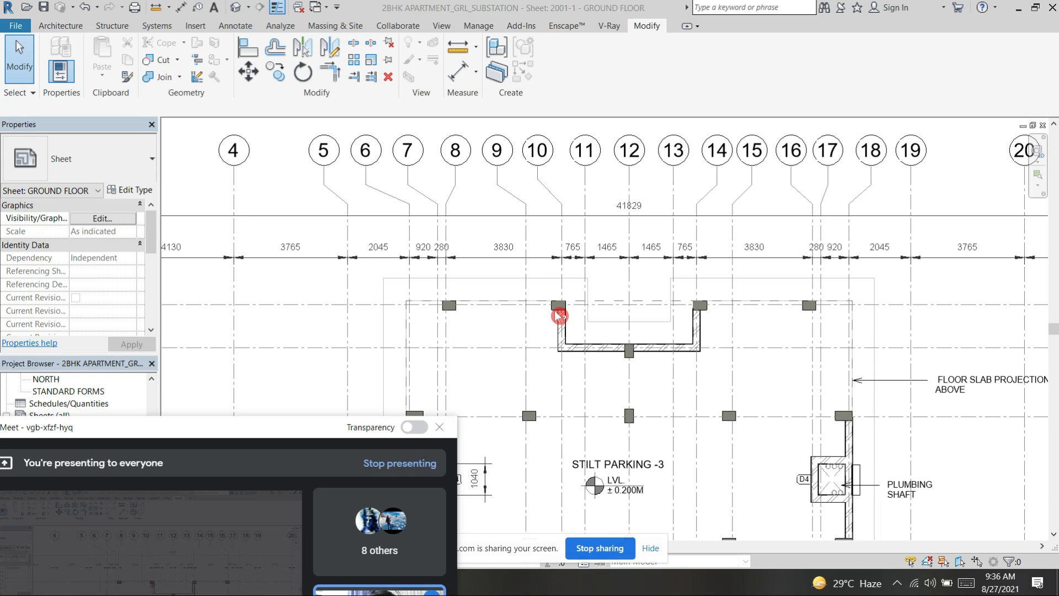
scroll(530, 276, "down", 3)
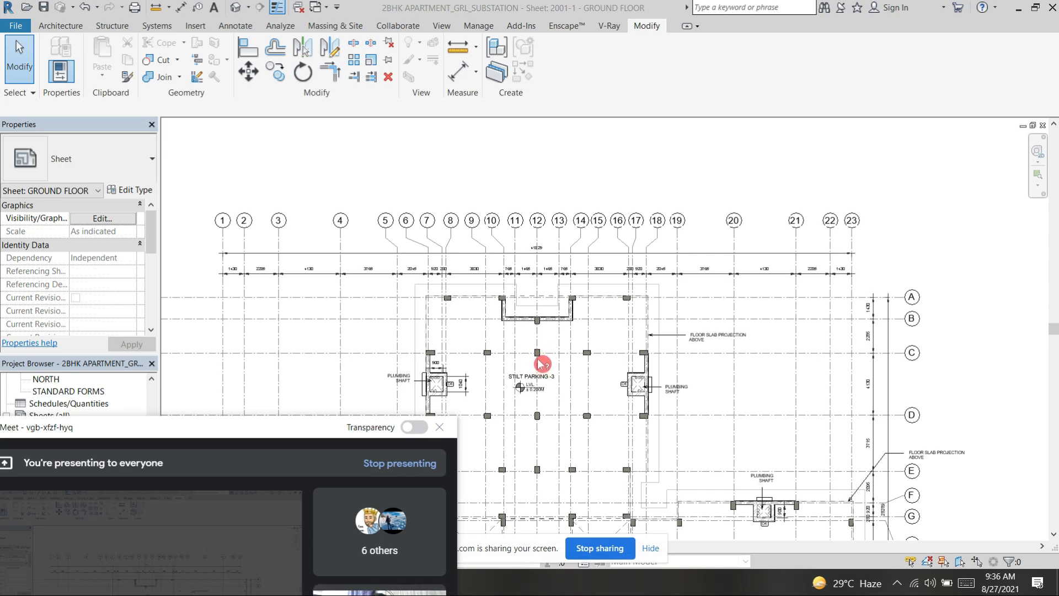
left_click_drag(232, 433, 319, 293)
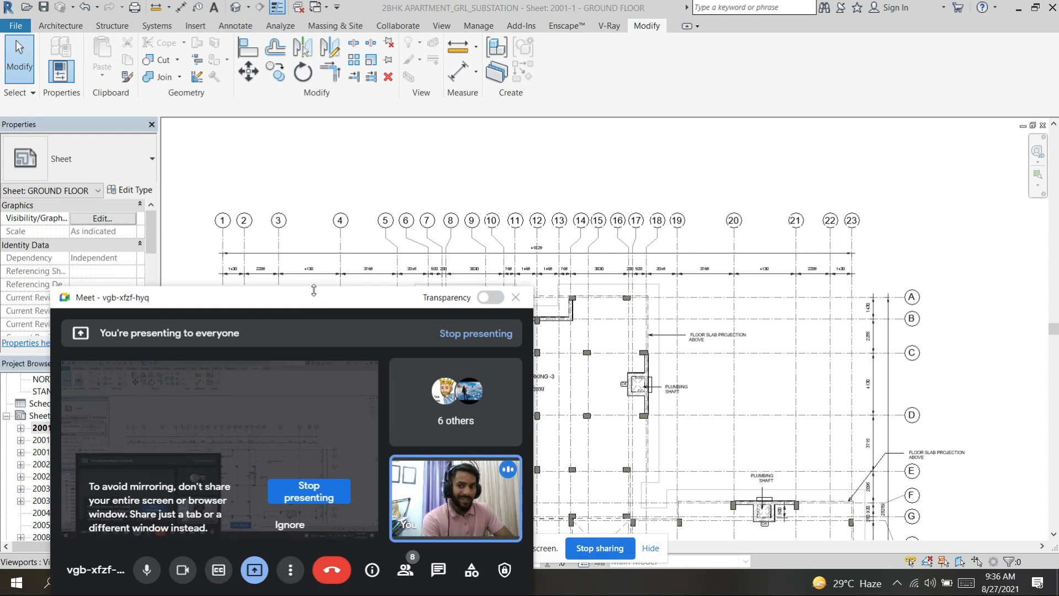
left_click_drag(326, 307, 298, 239)
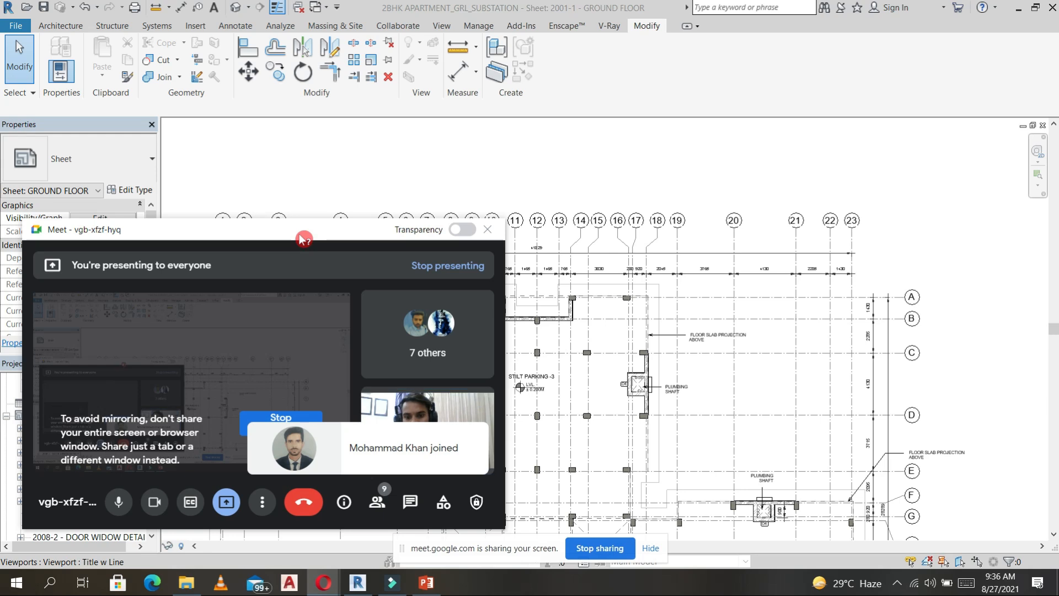
left_click_drag(304, 238, 309, 331)
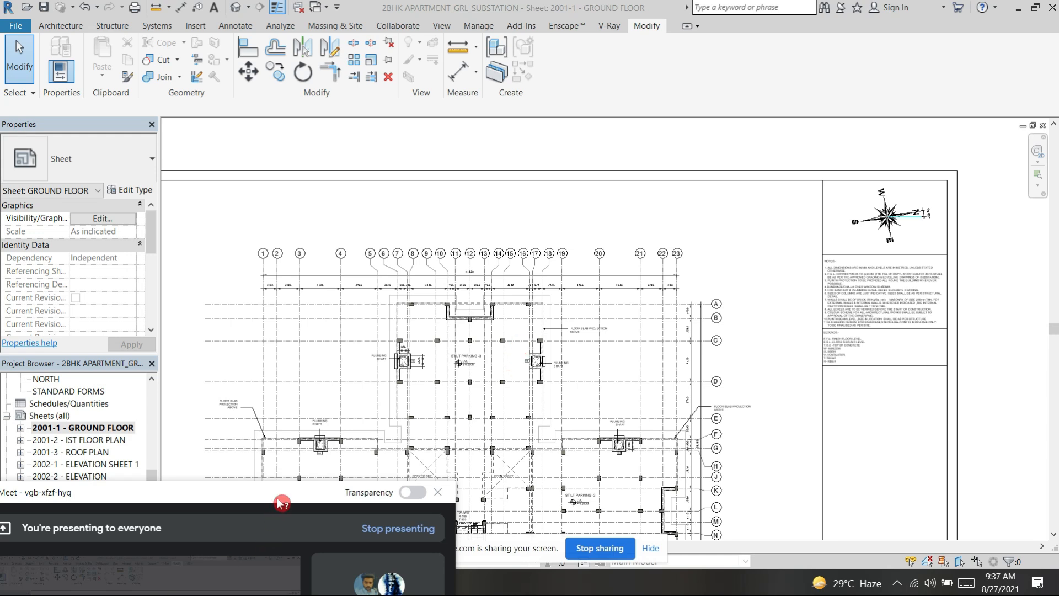
Step: Examine the stilt parking areas, plumbing shafts and open-to-sky courts on the ground floor sheet, keeping the meeting window off the drawing
left_click_drag(273, 508, 220, 555)
scroll(485, 297, "up", 2)
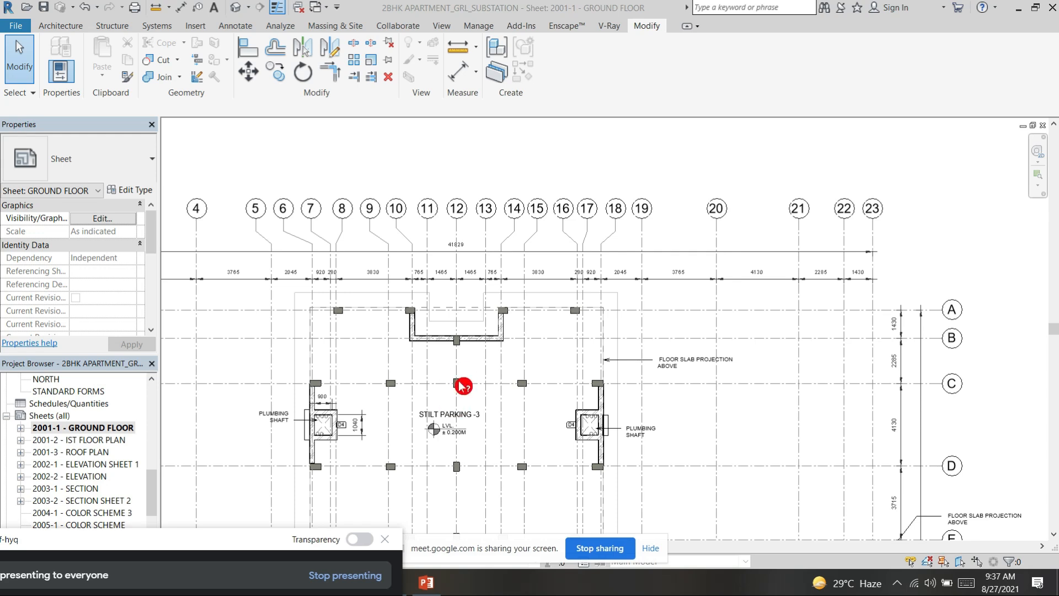
left_click_drag(231, 539, 290, 441)
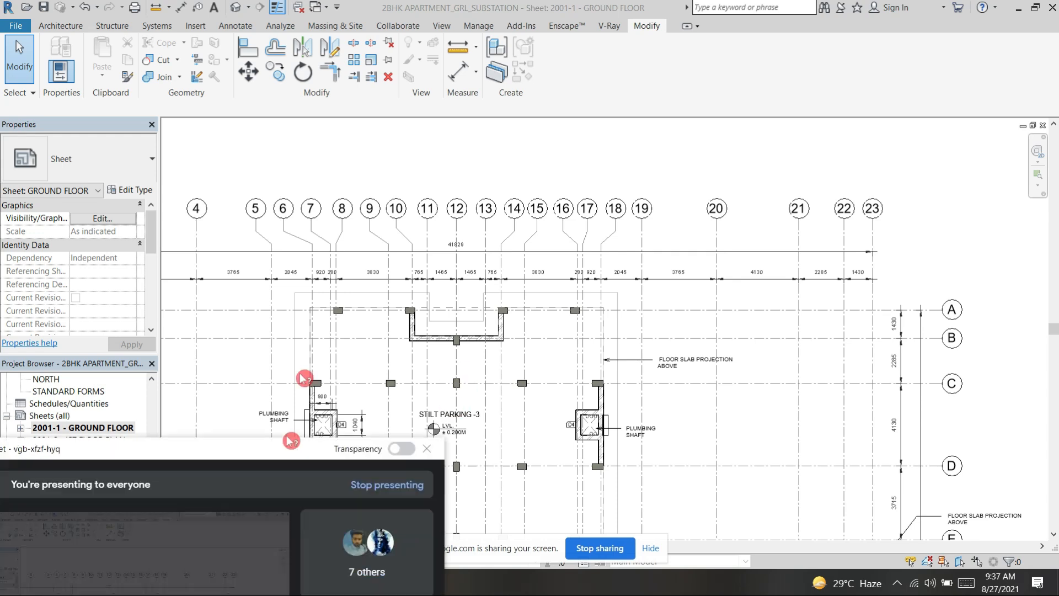
scroll(552, 496, "down", 5)
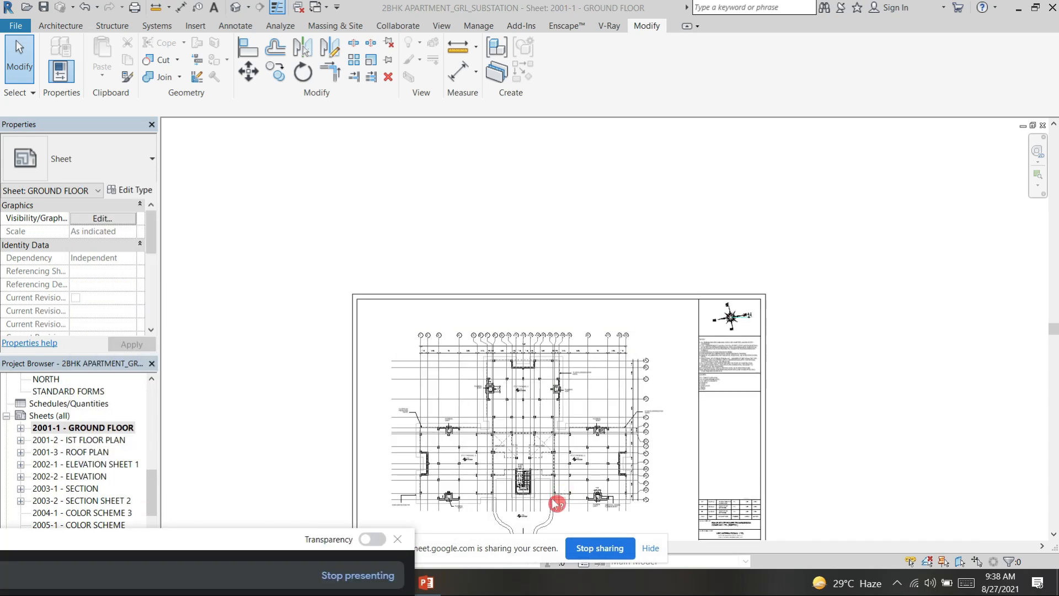
scroll(557, 504, "up", 8)
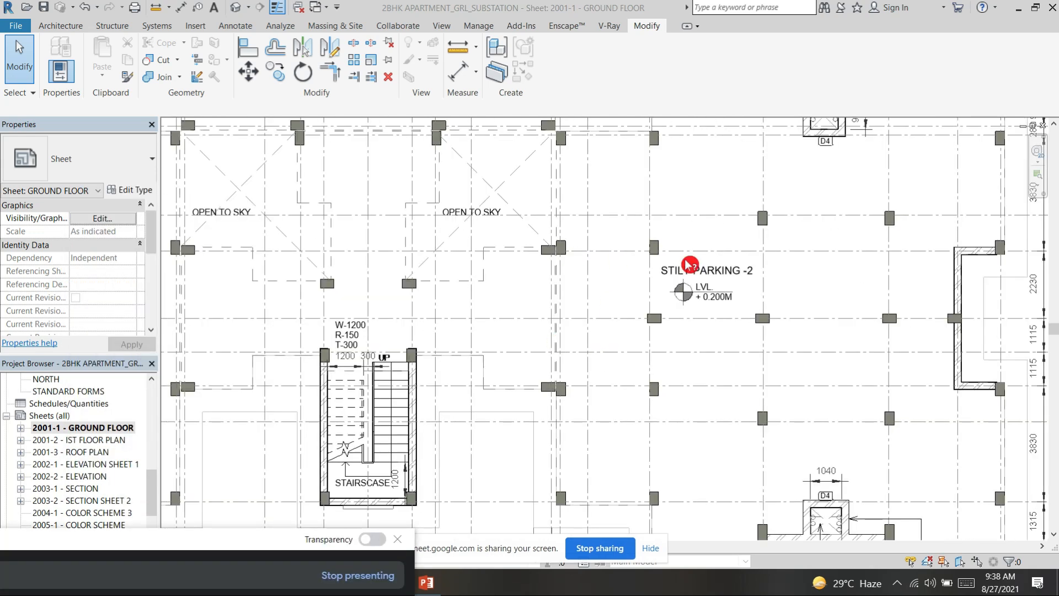
scroll(691, 309, "down", 5)
scroll(538, 460, "down", 2)
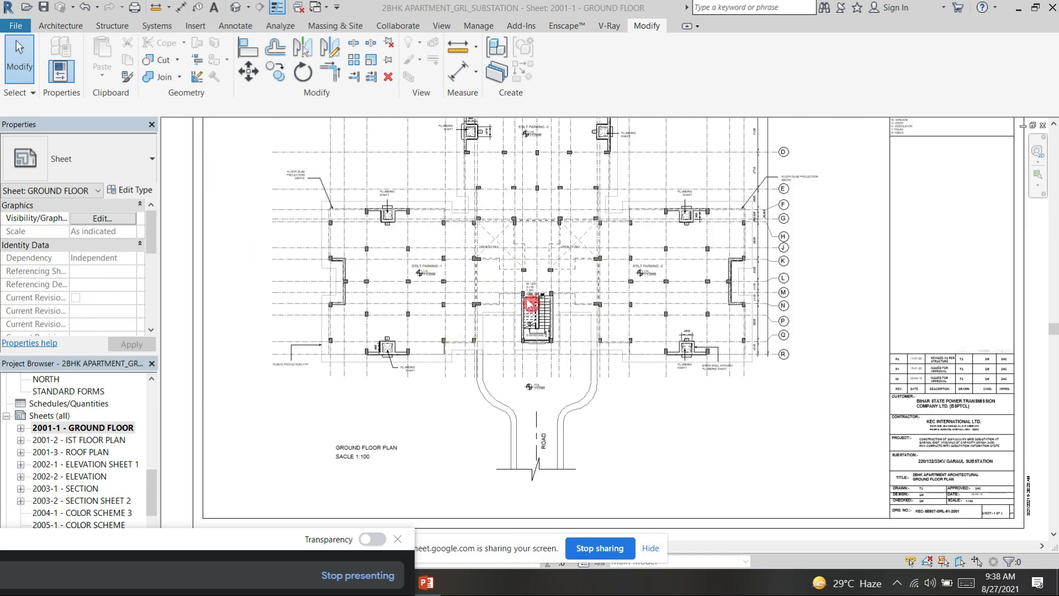
Step: Examine the finished ground level mark at the road entry, the brick walls around the plumbing shafts and the staircase on the ground floor plan
scroll(543, 396, "up", 5)
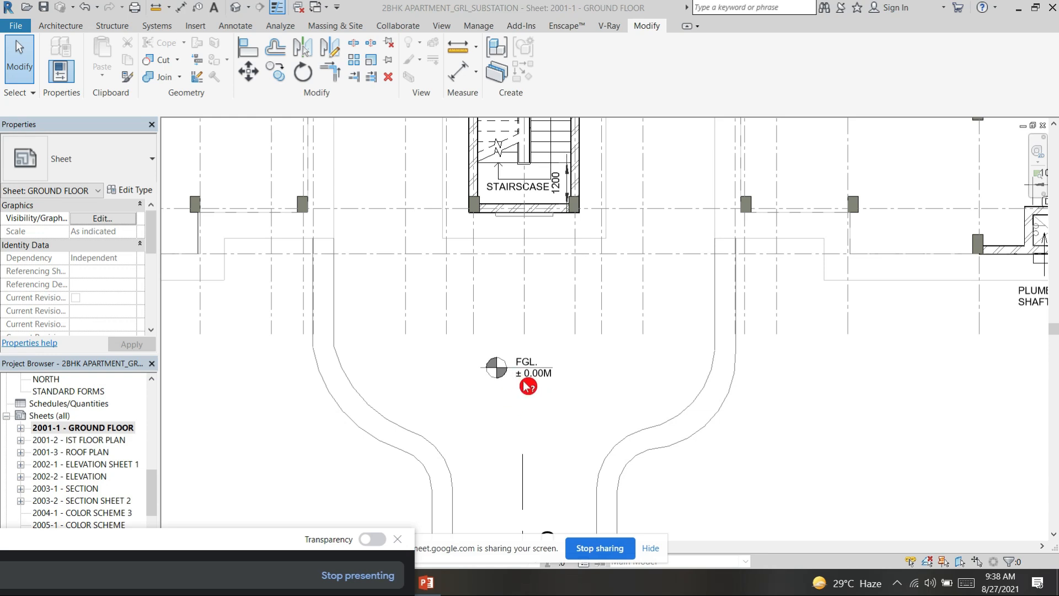
scroll(571, 323, "down", 2)
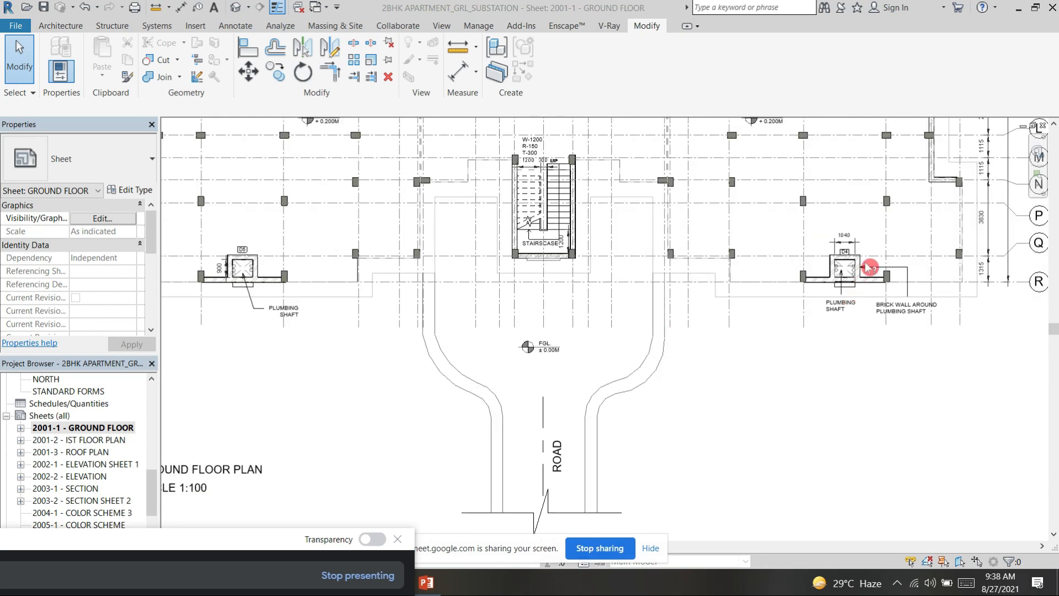
scroll(870, 267, "up", 5)
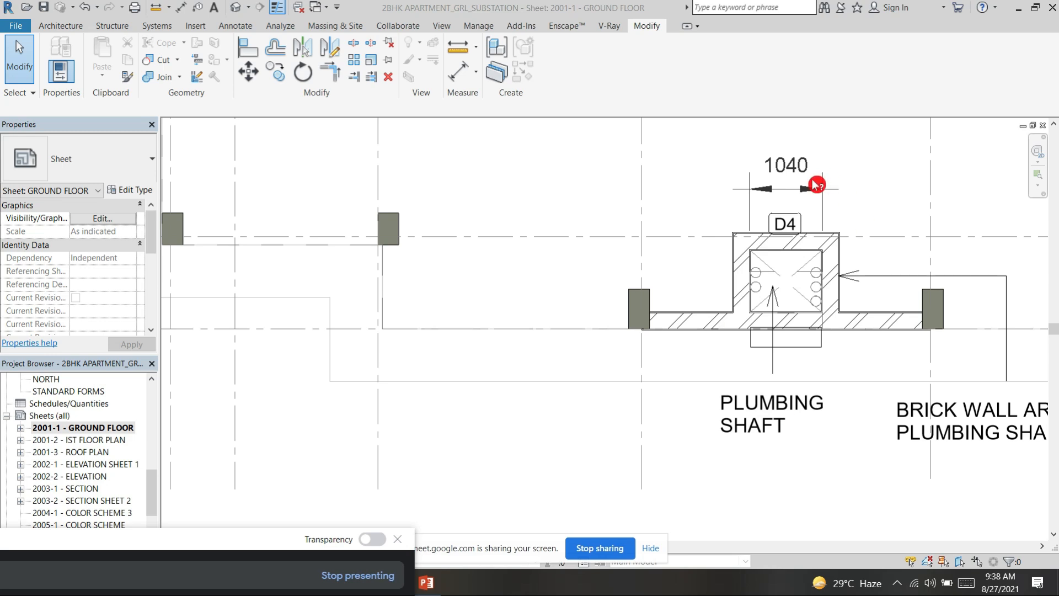
scroll(816, 185, "down", 2)
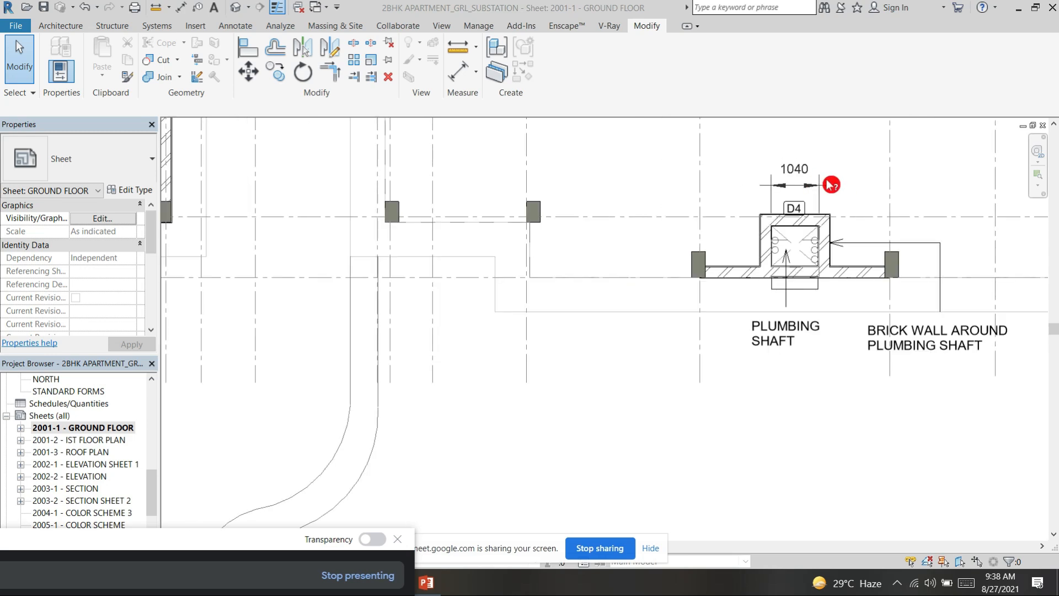
scroll(831, 185, "down", 4)
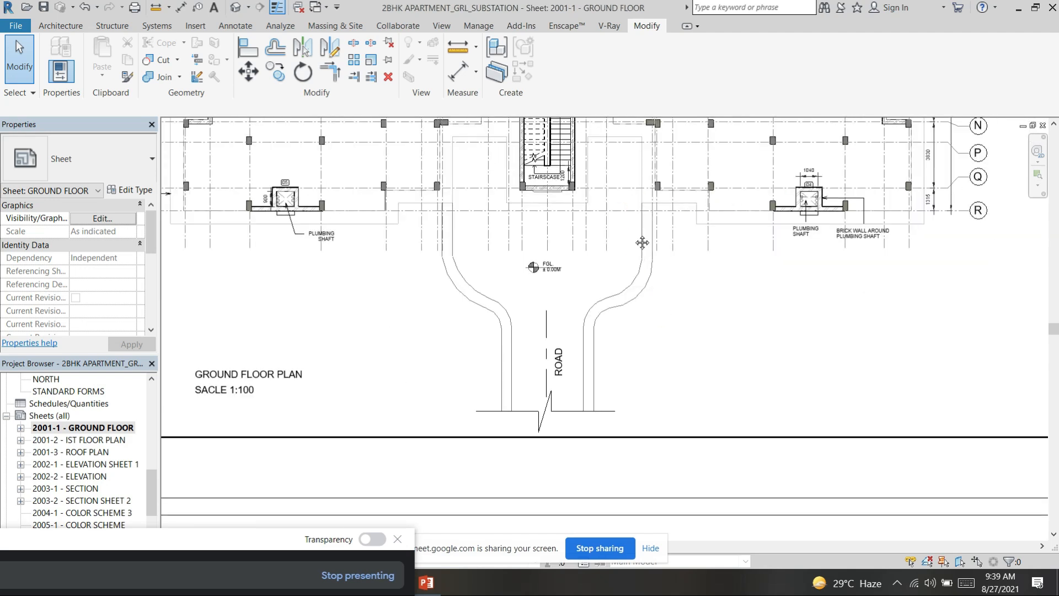
scroll(671, 357, "up", 2)
scroll(597, 275, "up", 3)
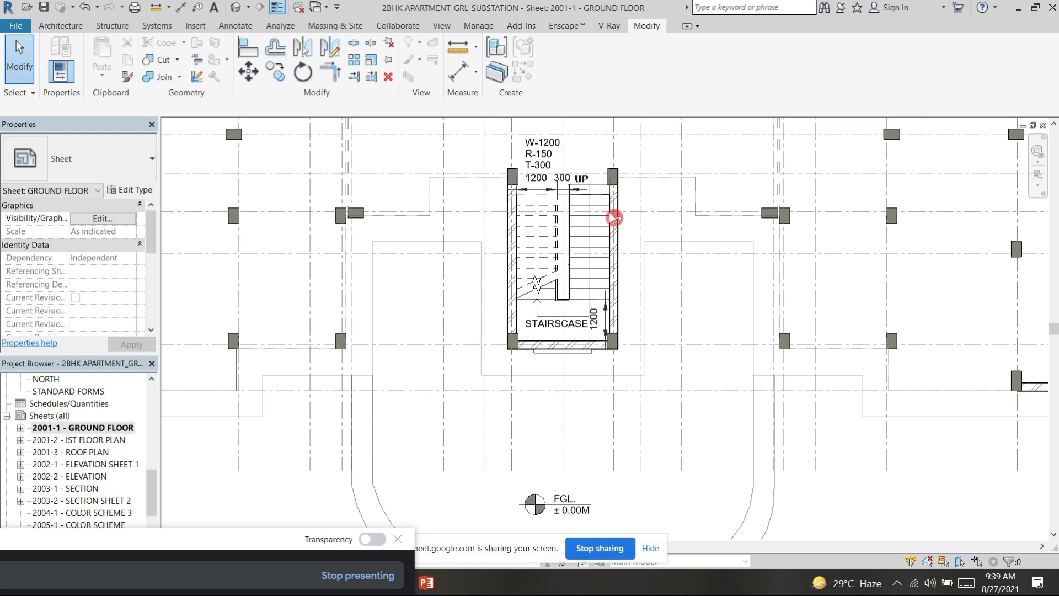
scroll(605, 202, "down", 4)
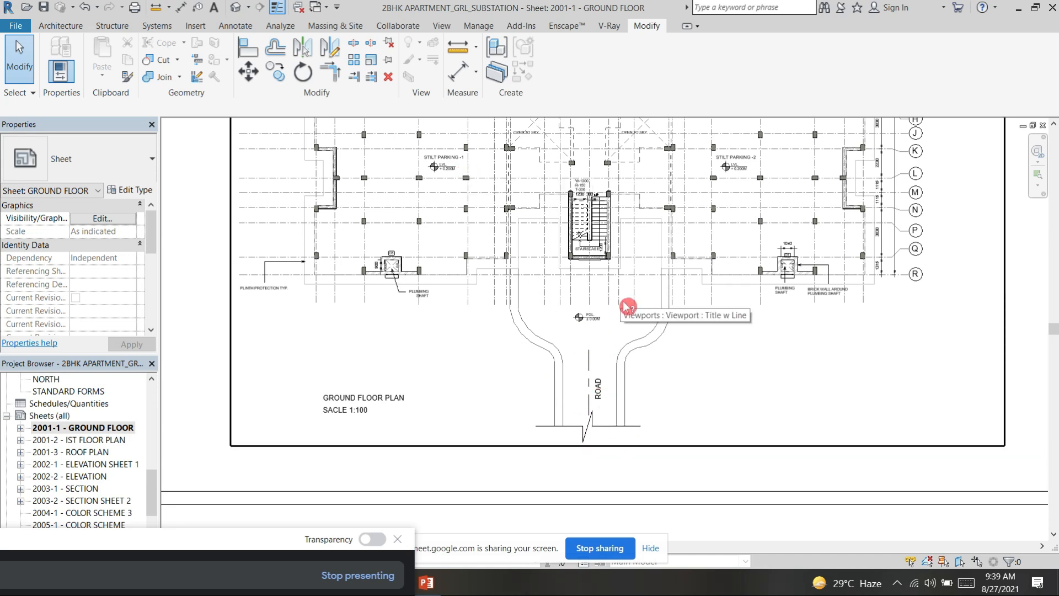
scroll(716, 331, "down", 3)
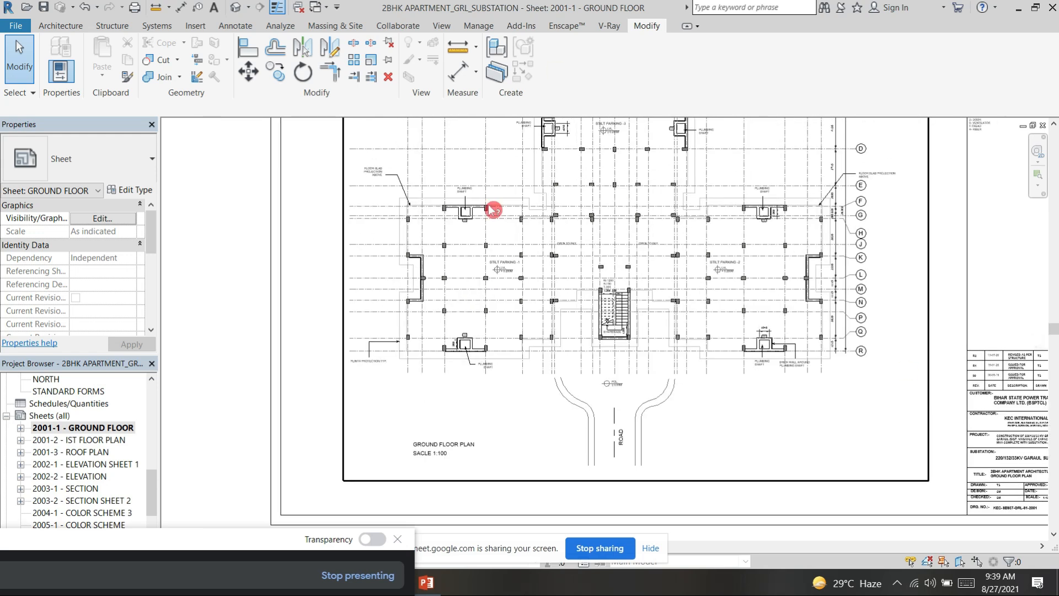
scroll(720, 273, "down", 2)
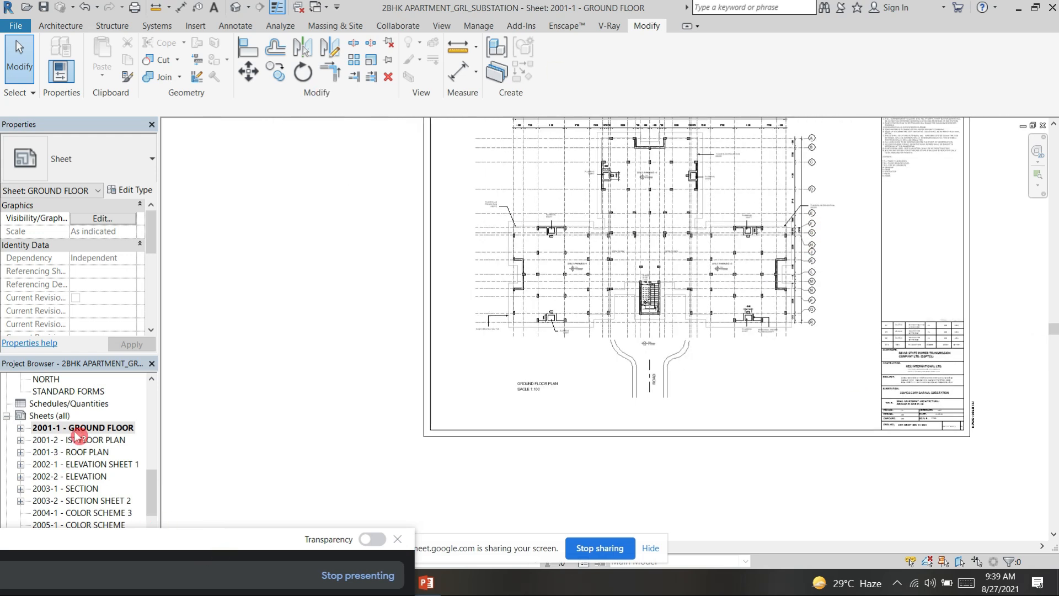
Step: Open the sheet 2001-2 - IST FLOOR PLAN and move the meeting window clear of the drawing
double_click(84, 441)
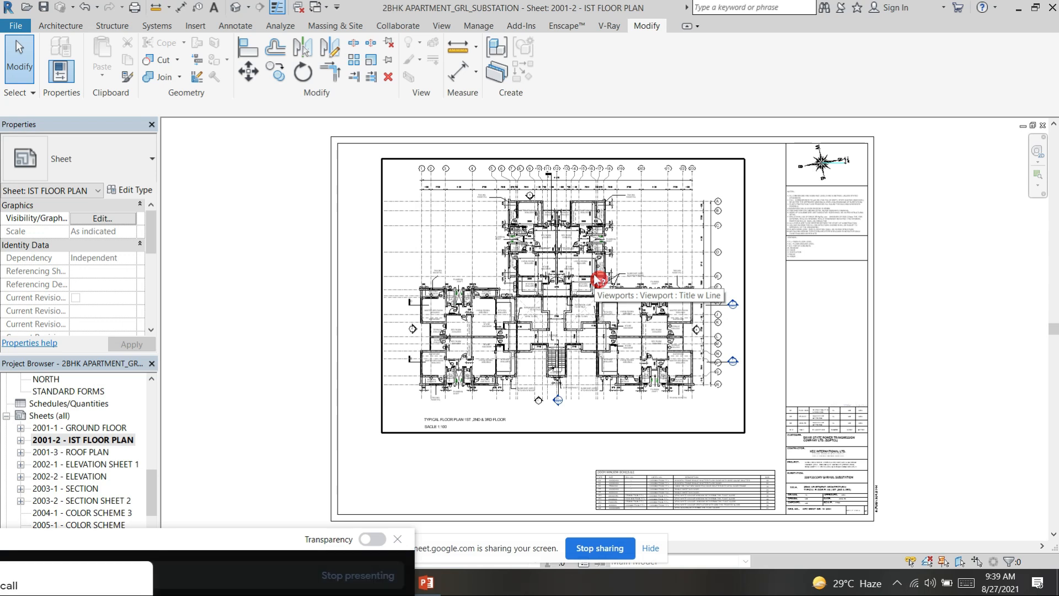
left_click_drag(237, 539, 184, 441)
left_click(212, 368)
scroll(695, 253, "up", 2)
left_click_drag(280, 429, 230, 500)
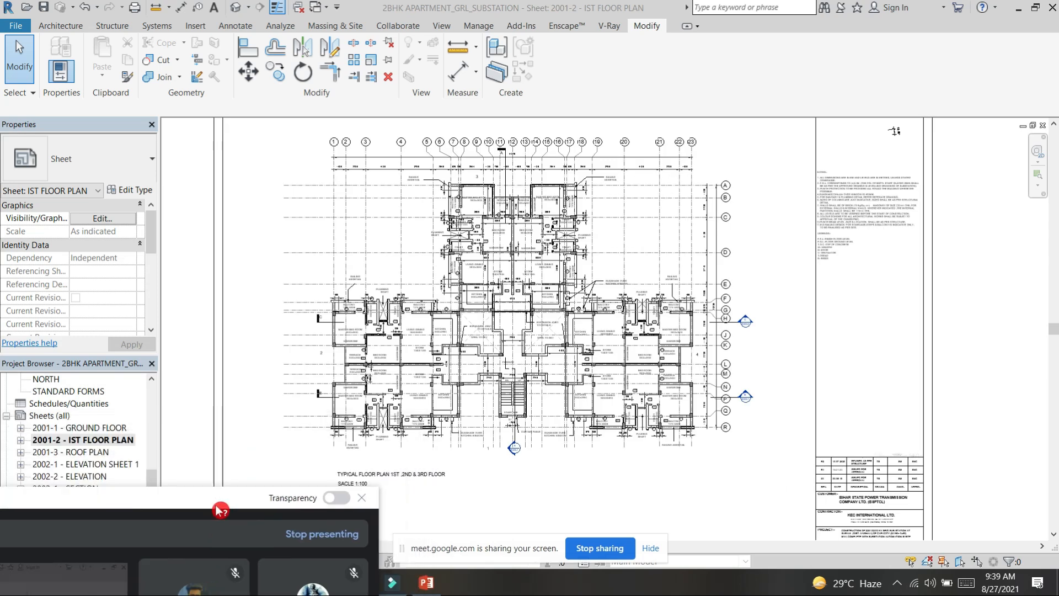
Step: Examine the north compass with its rotation angle, the general notes and the legend on the first floor sheet
scroll(876, 219, "down", 1)
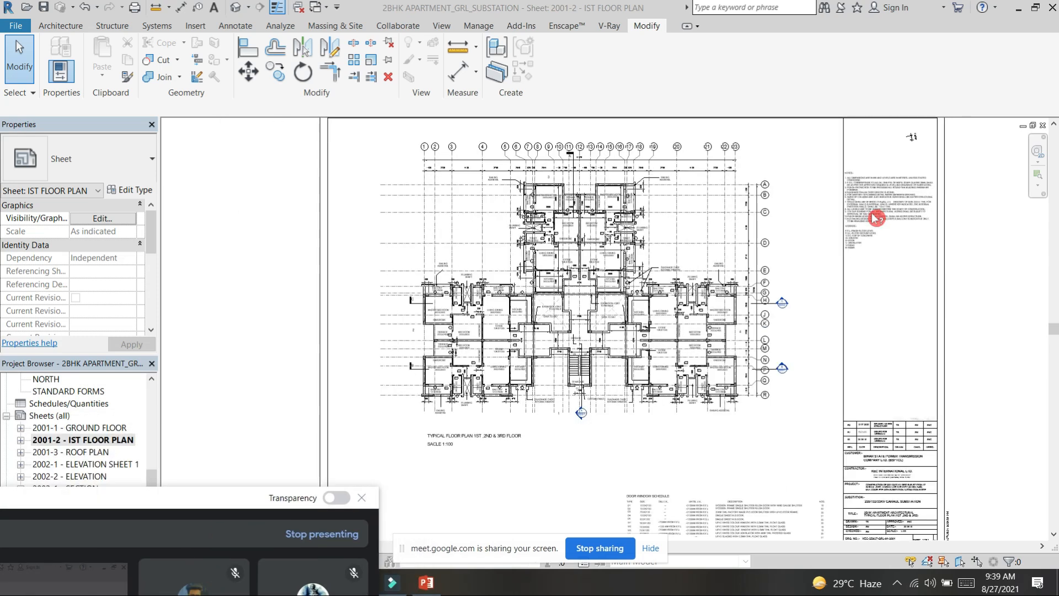
scroll(877, 218, "down", 1)
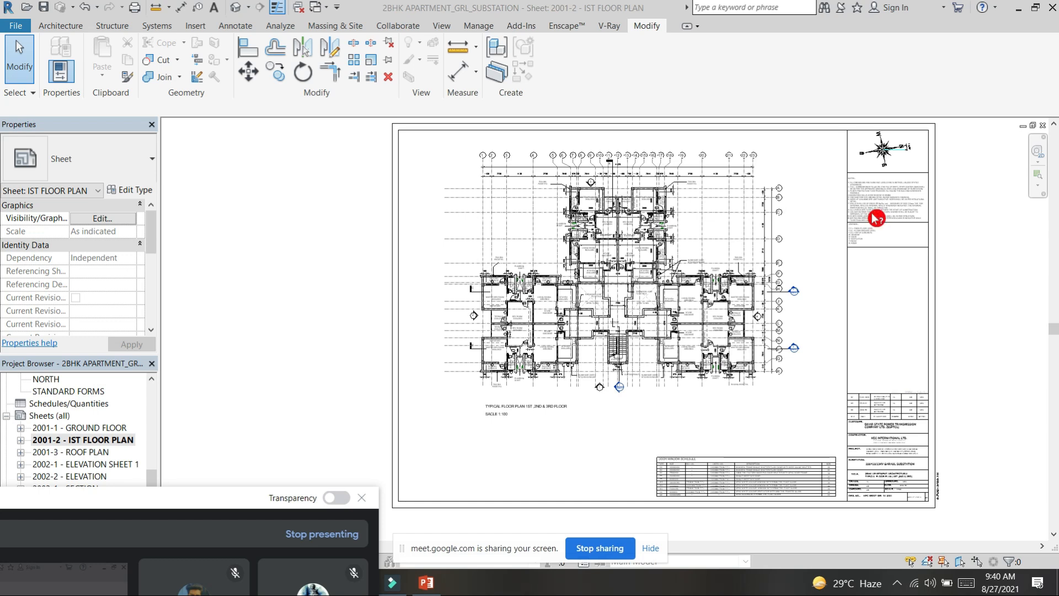
scroll(931, 132, "up", 5)
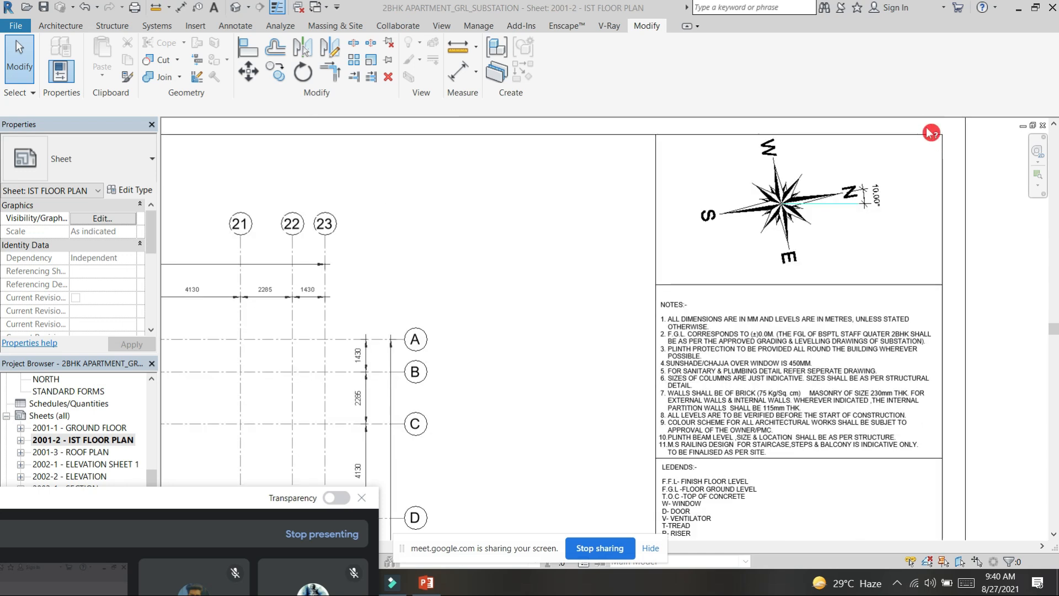
scroll(932, 133, "up", 1)
middle_click_drag(887, 254, 878, 325)
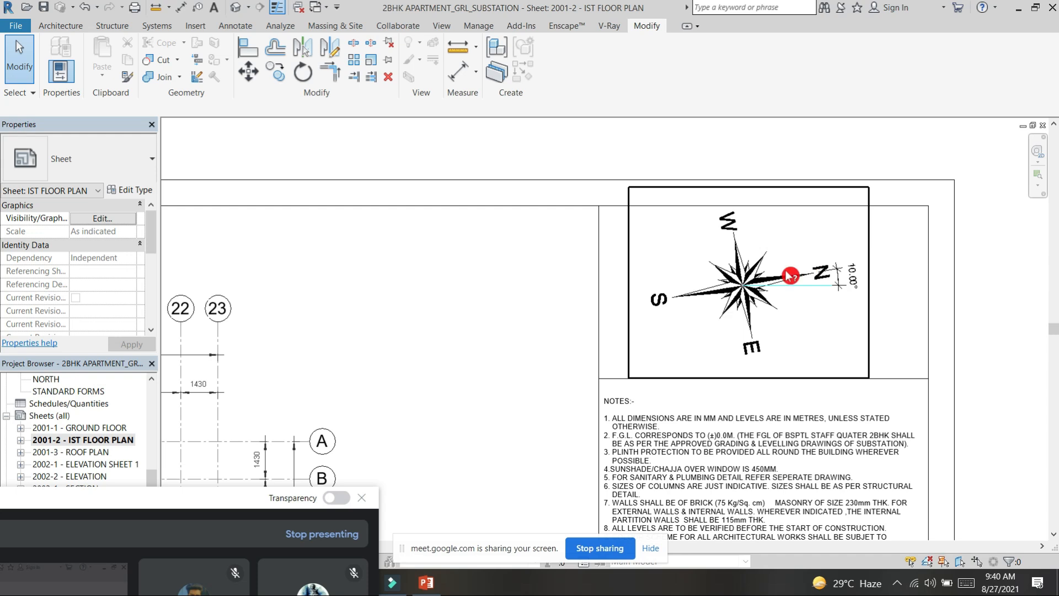
scroll(866, 302, "down", 3)
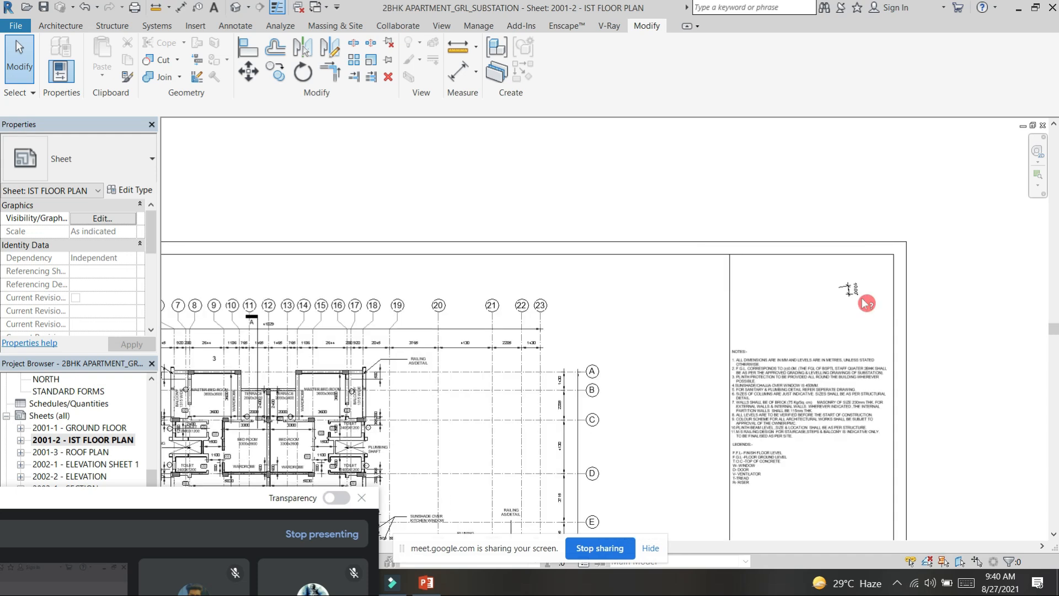
scroll(875, 265, "down", 1)
scroll(800, 298, "down", 2)
left_click(780, 267)
middle_click_drag(777, 218, 726, 159)
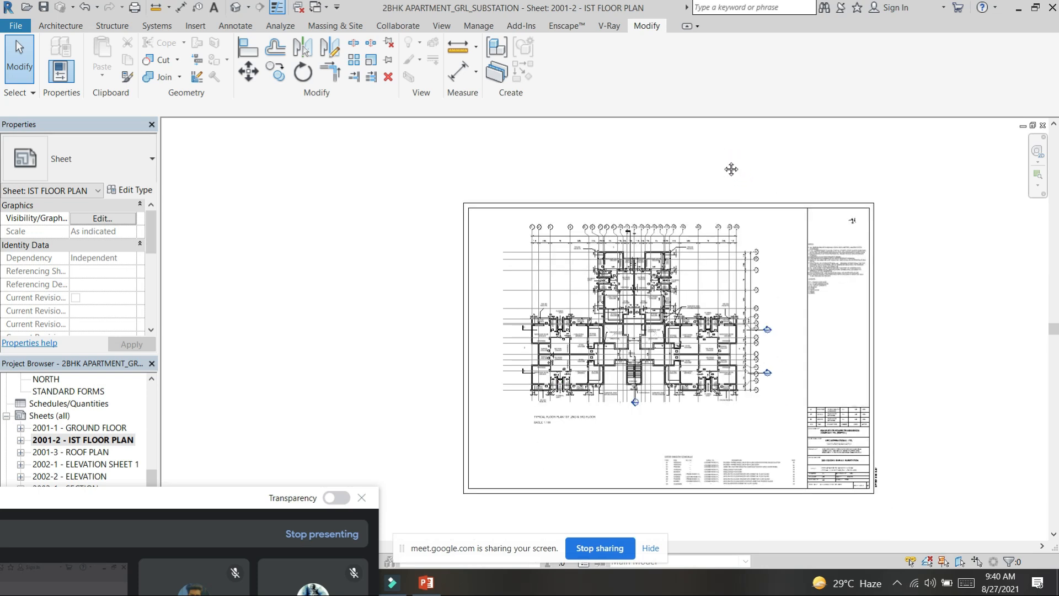
Step: Examine the typical floor plan's side wings, section marks and the room layout of the two flats in the wing between grids A and E
scroll(669, 329, "up", 3)
scroll(710, 279, "up", 2)
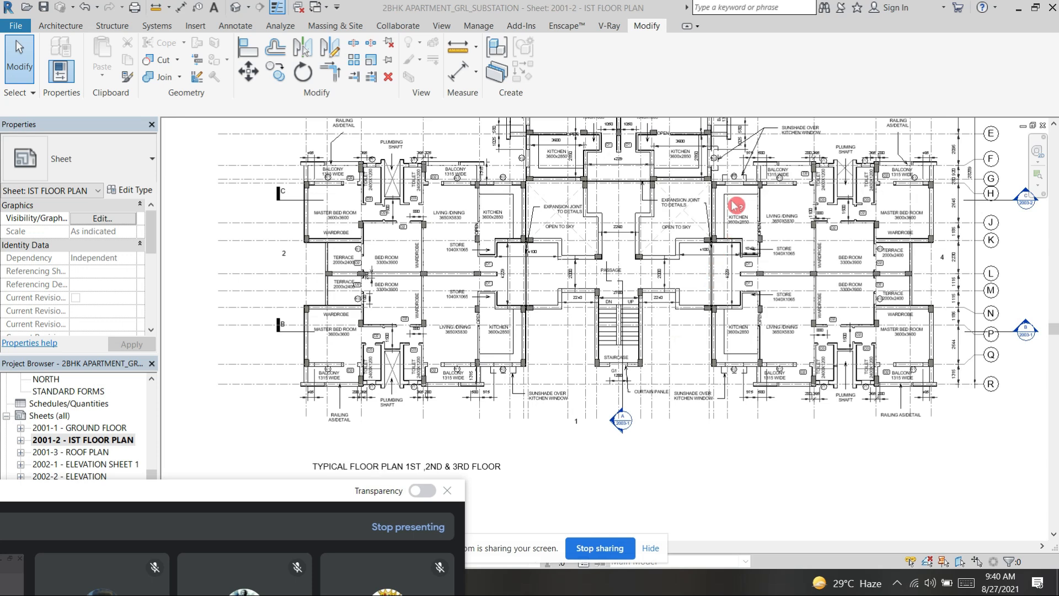
scroll(806, 136, "down", 2)
left_click(920, 216)
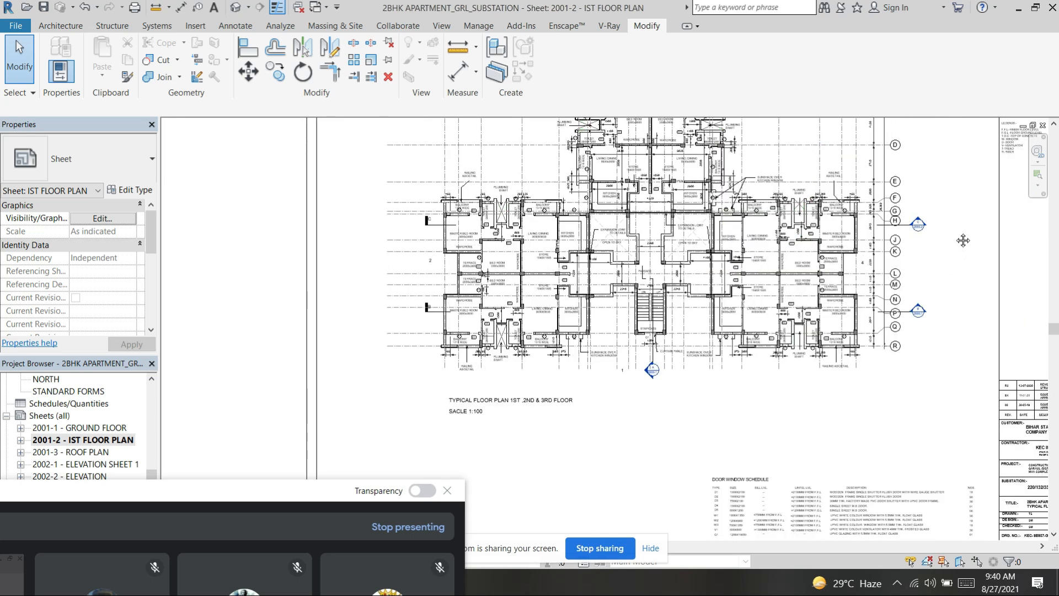
middle_click_drag(954, 205, 941, 307)
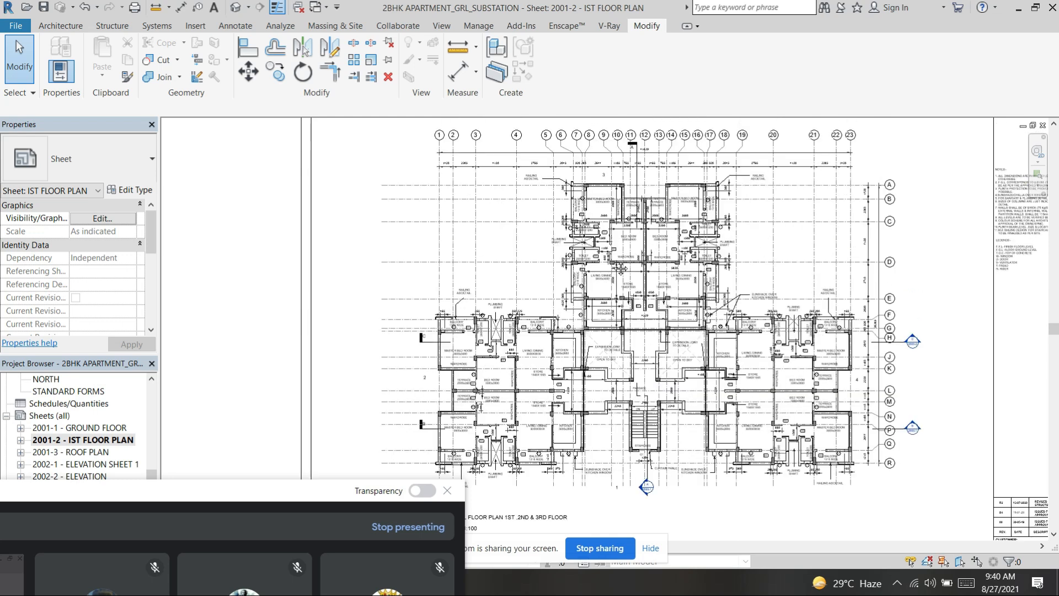
scroll(618, 266, "up", 3)
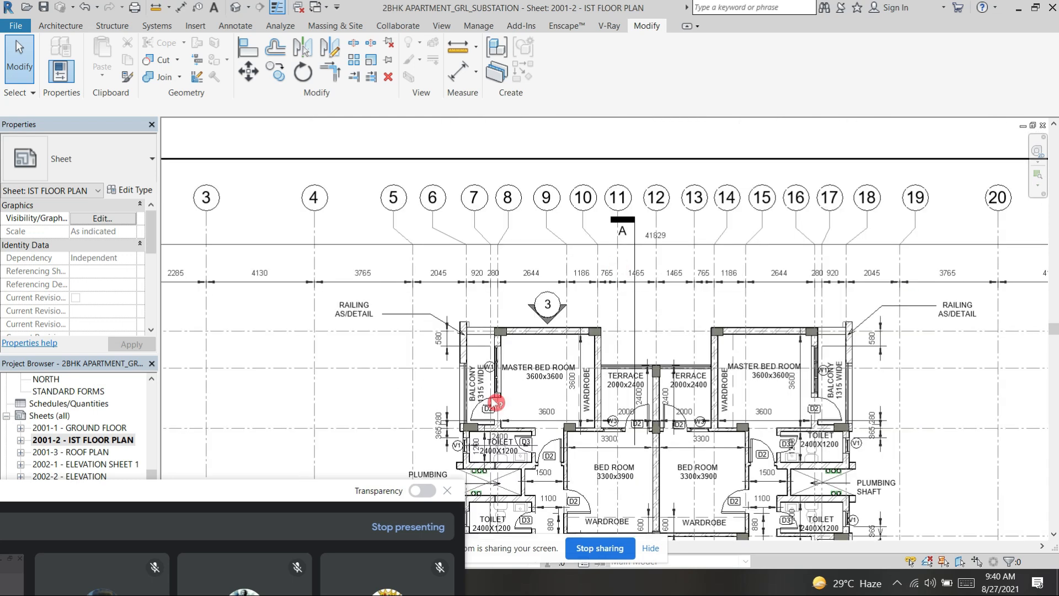
scroll(495, 403, "down", 2)
middle_click_drag(832, 381, 892, 213)
left_click(74, 585)
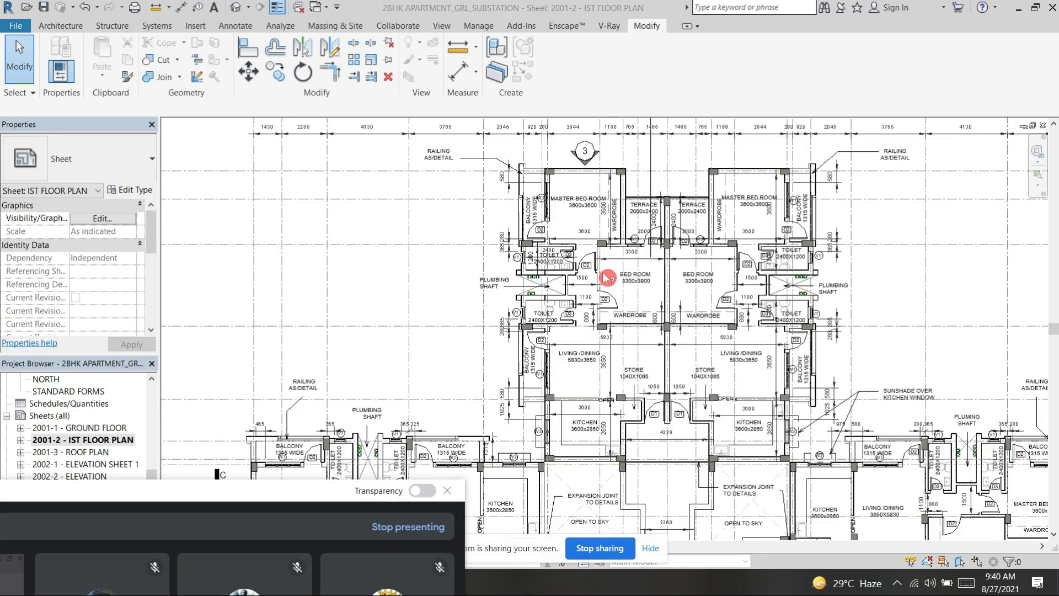
scroll(609, 278, "up", 1)
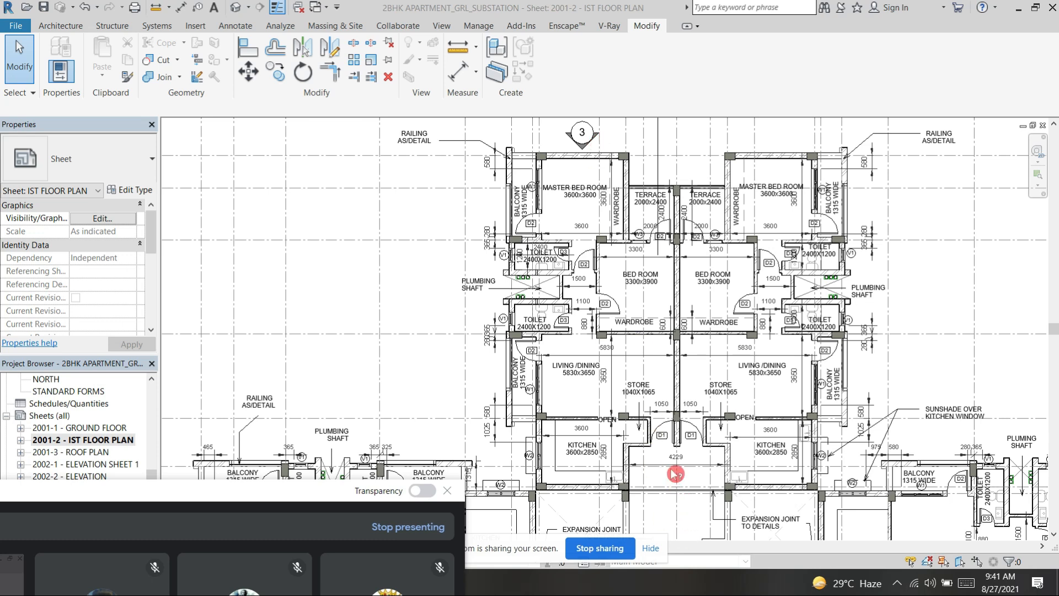
scroll(675, 474, "down", 3)
scroll(800, 260, "down", 2)
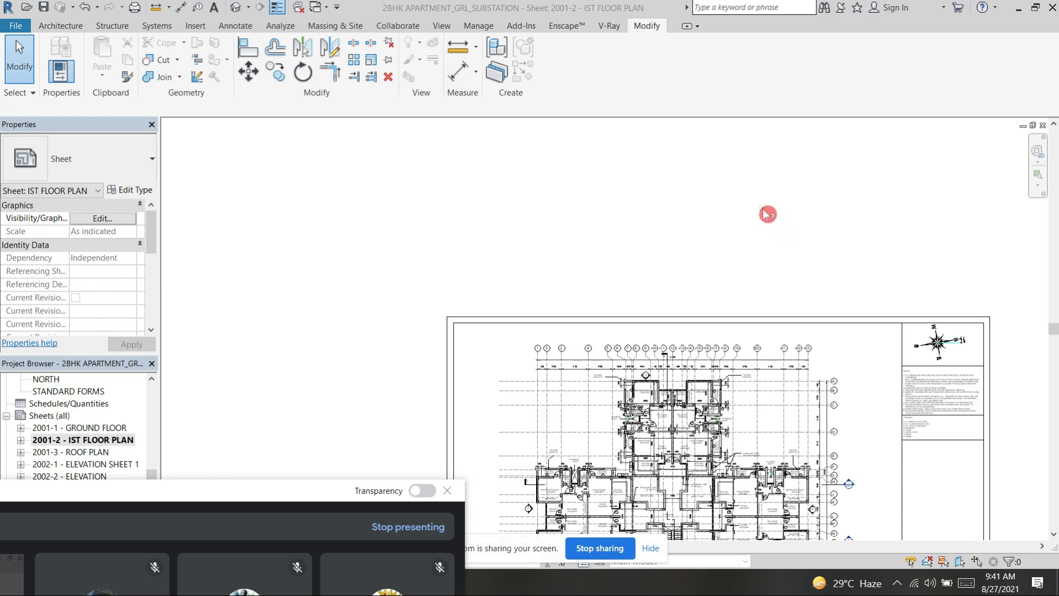
Step: Shift the meeting window aside and examine the route from the staircase passage through the D1 entrance doors into the two flats
left_click_drag(237, 488, 120, 464)
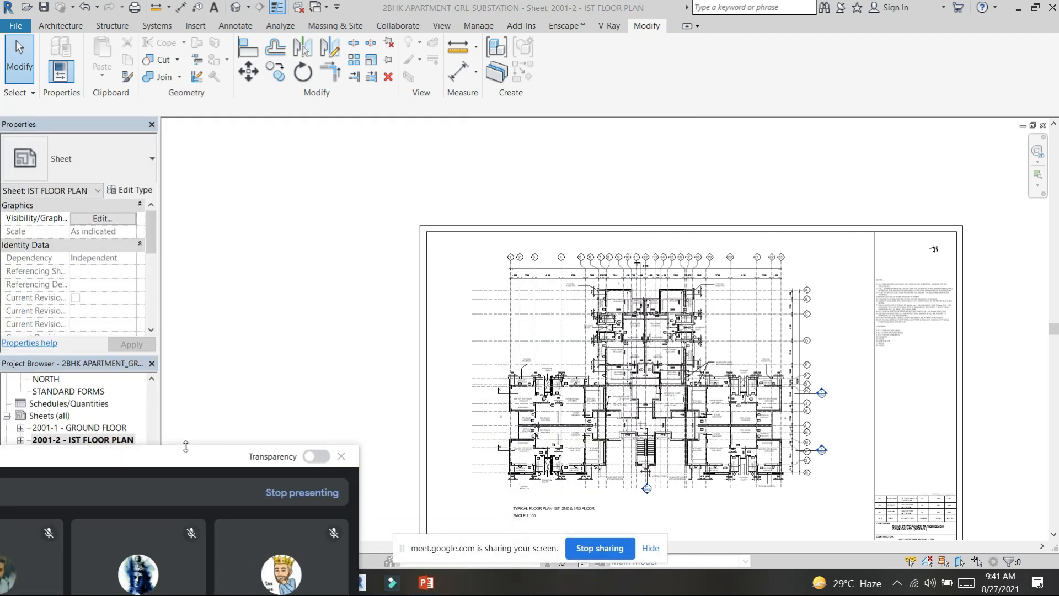
scroll(639, 485, "up", 5)
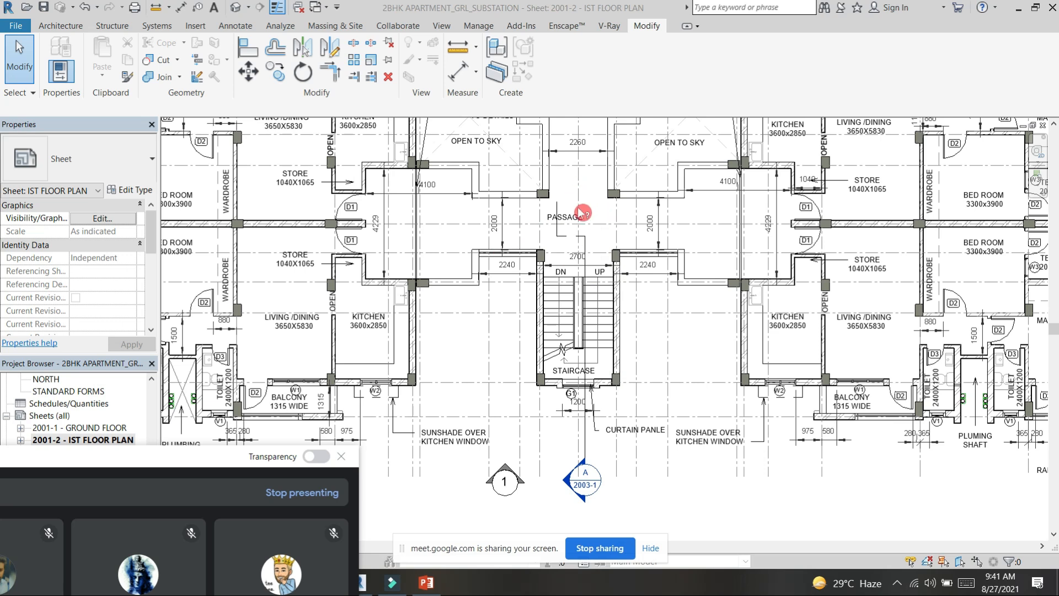
middle_click_drag(611, 217, 628, 484)
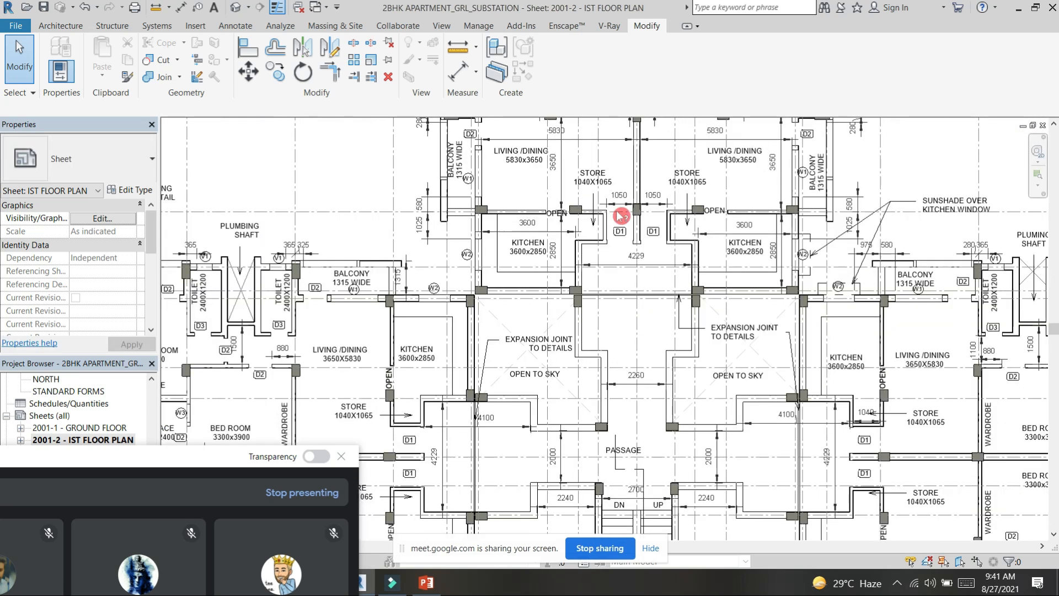
middle_click_drag(621, 214, 623, 234)
scroll(621, 234, "up", 3)
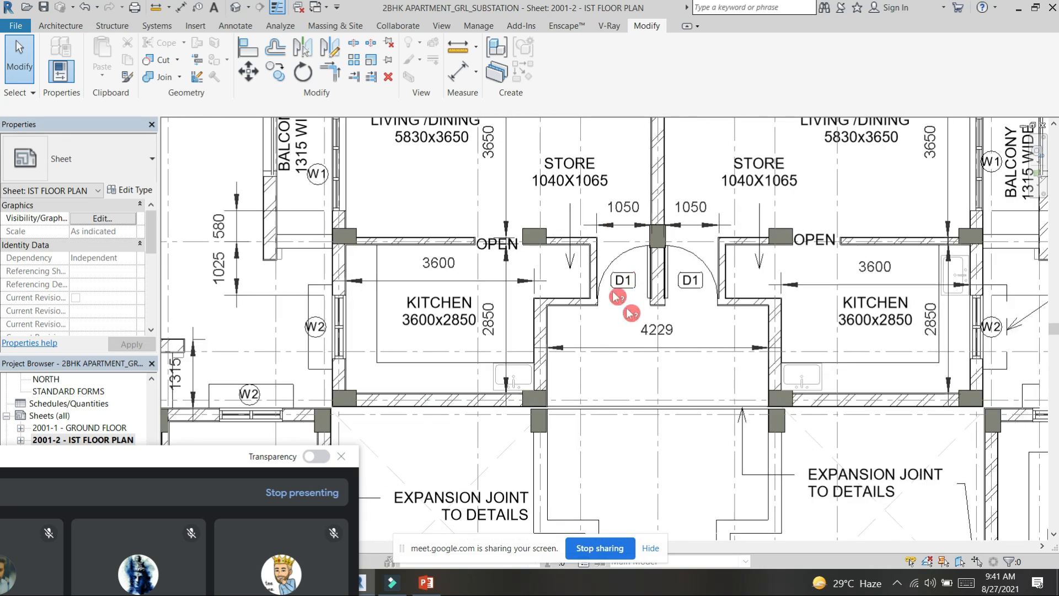
middle_click_drag(630, 162, 722, 367)
scroll(703, 337, "down", 1)
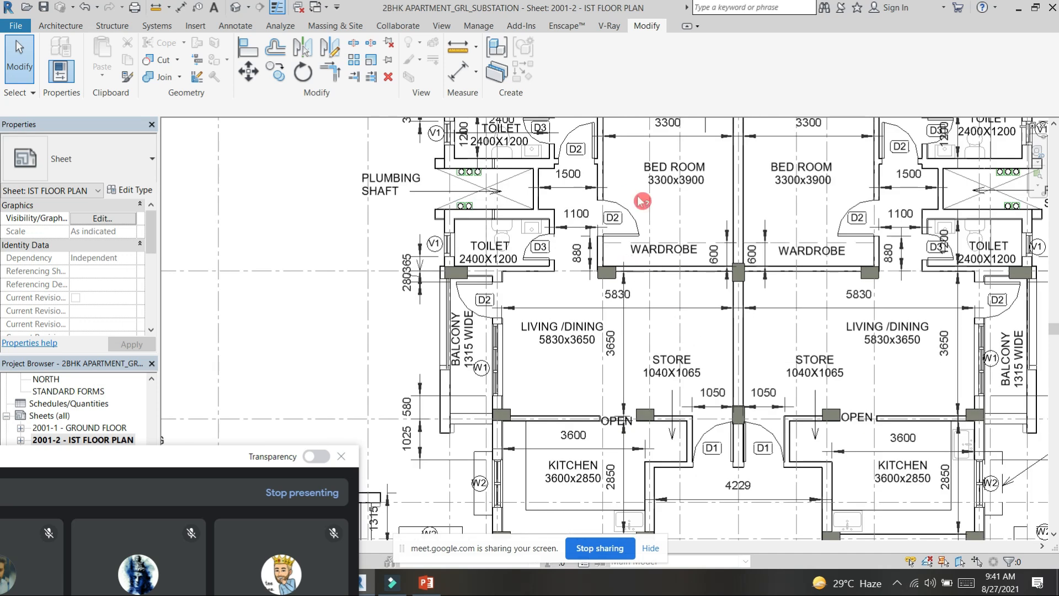
scroll(673, 314, "down", 1)
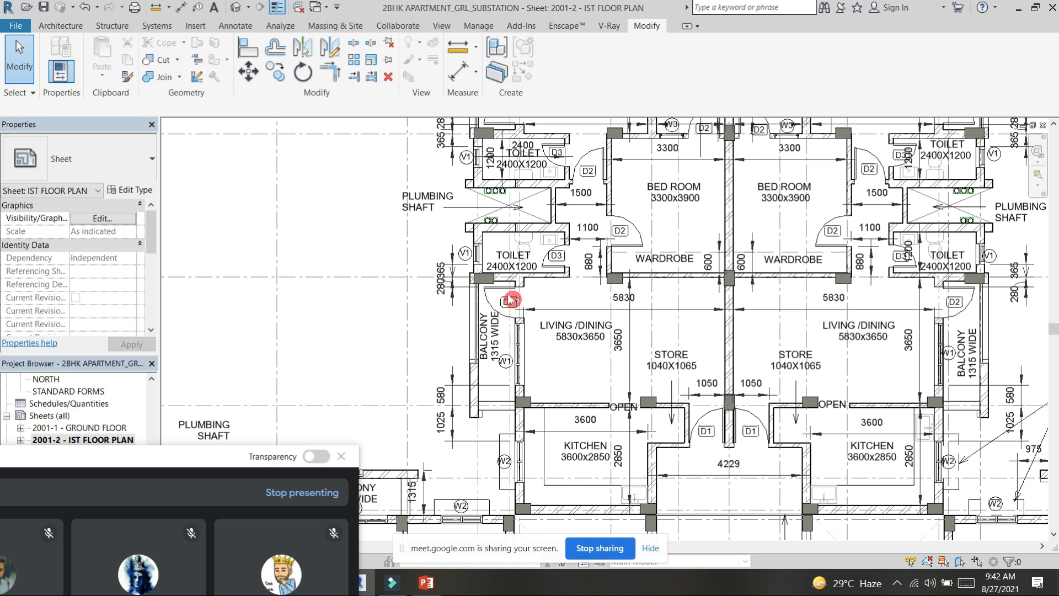
Step: Examine the upper wing's left flat: balcony, living/dining, toilets, bed rooms and terrace with their D2 and D3 doors
scroll(588, 267, "up", 1)
scroll(587, 266, "up", 1)
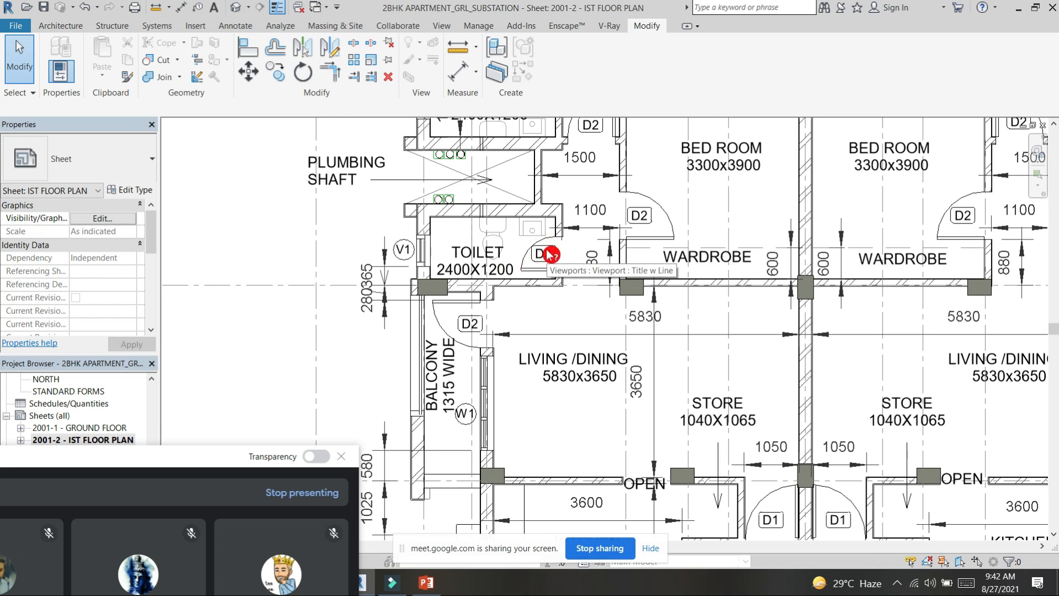
middle_click_drag(746, 470, 681, 315)
middle_click_drag(709, 230, 726, 285)
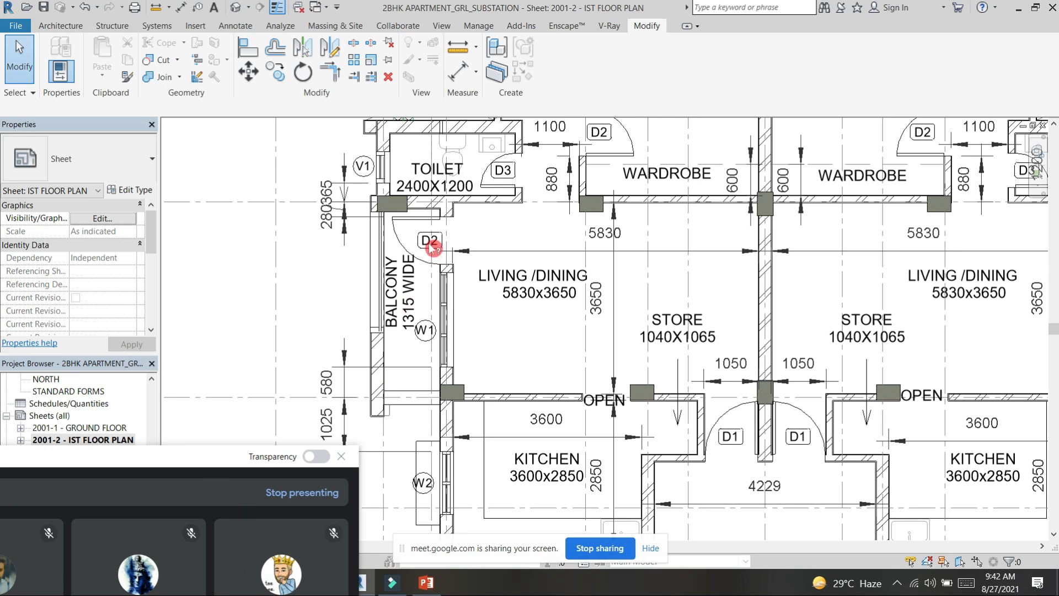
middle_click_drag(536, 254, 552, 372)
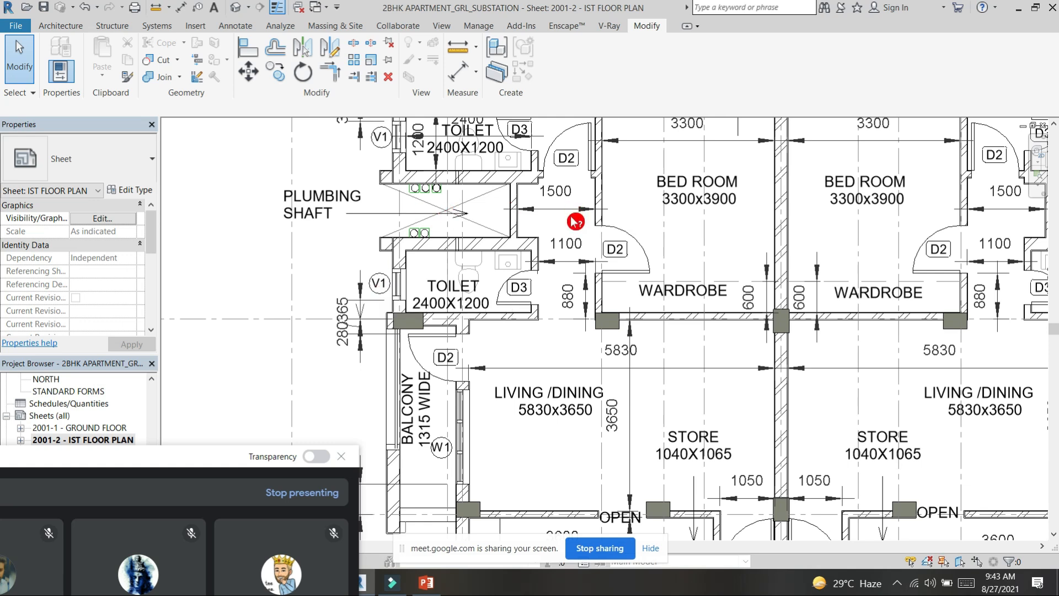
middle_click_drag(581, 315, 578, 327)
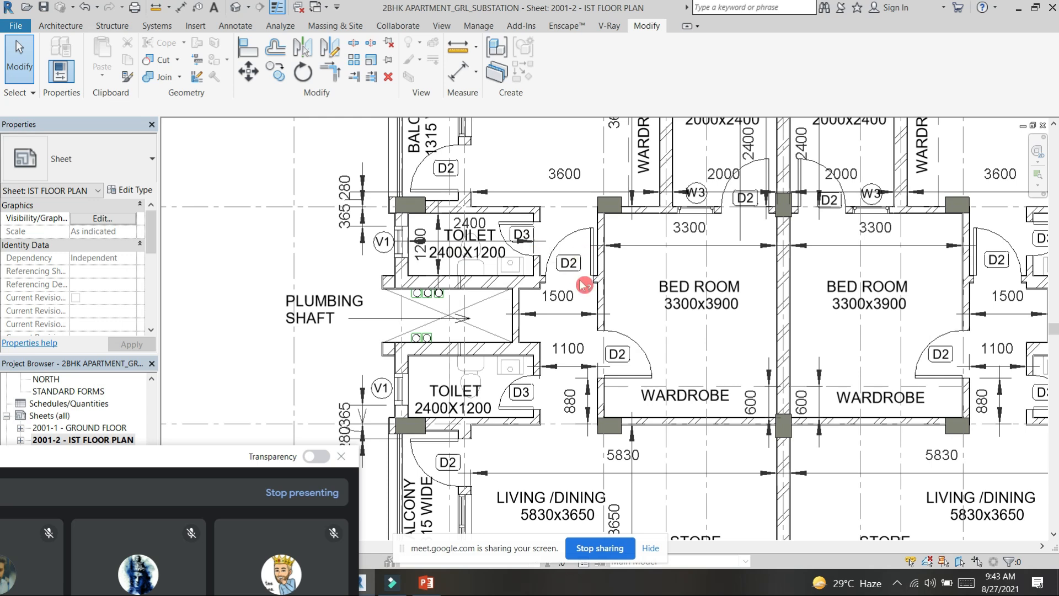
middle_click_drag(590, 269, 576, 359)
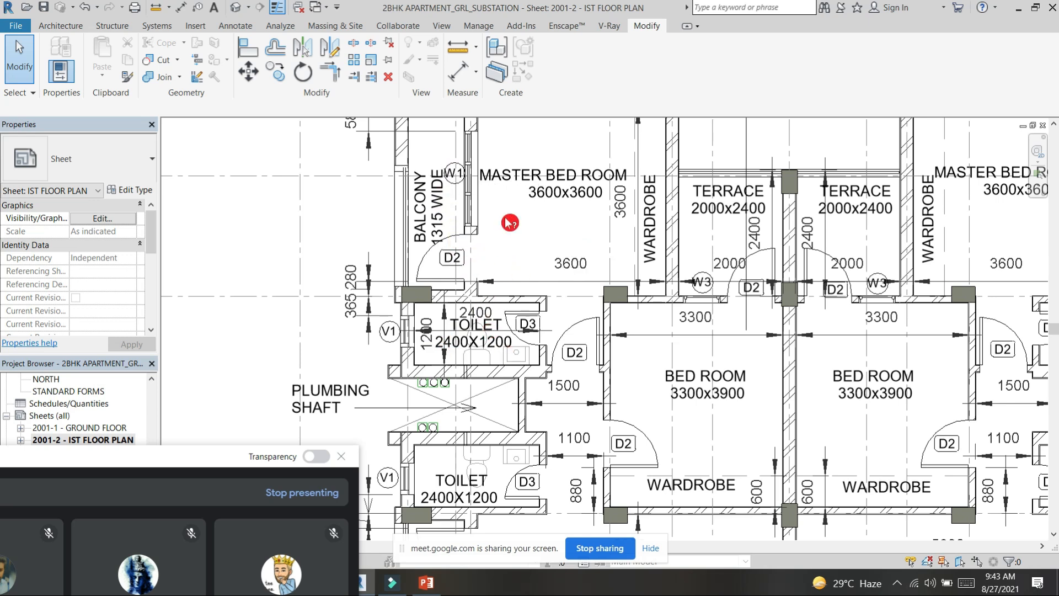
scroll(511, 220, "down", 2)
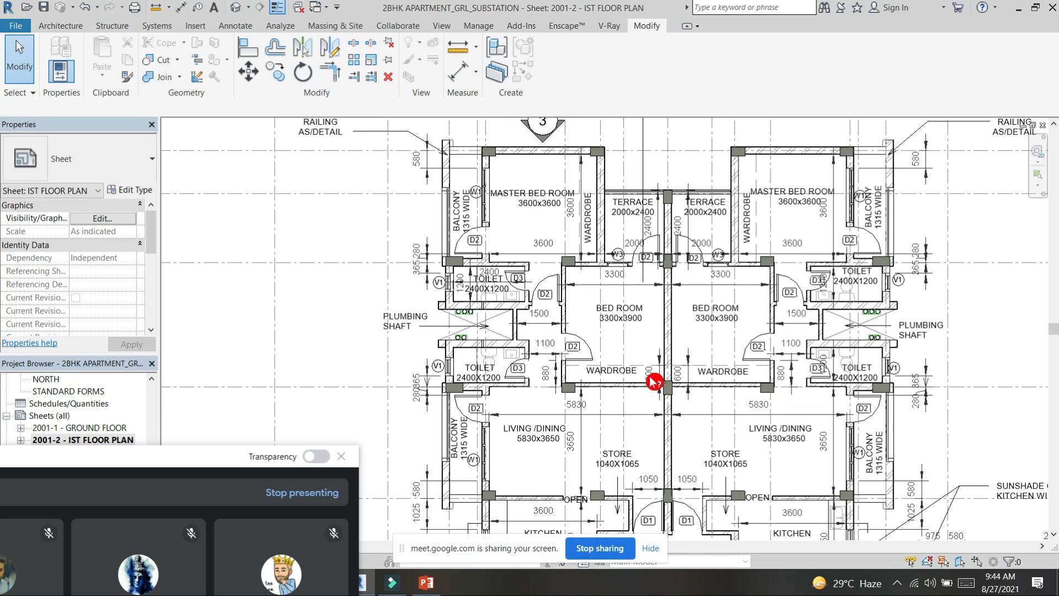
scroll(640, 279, "up", 3)
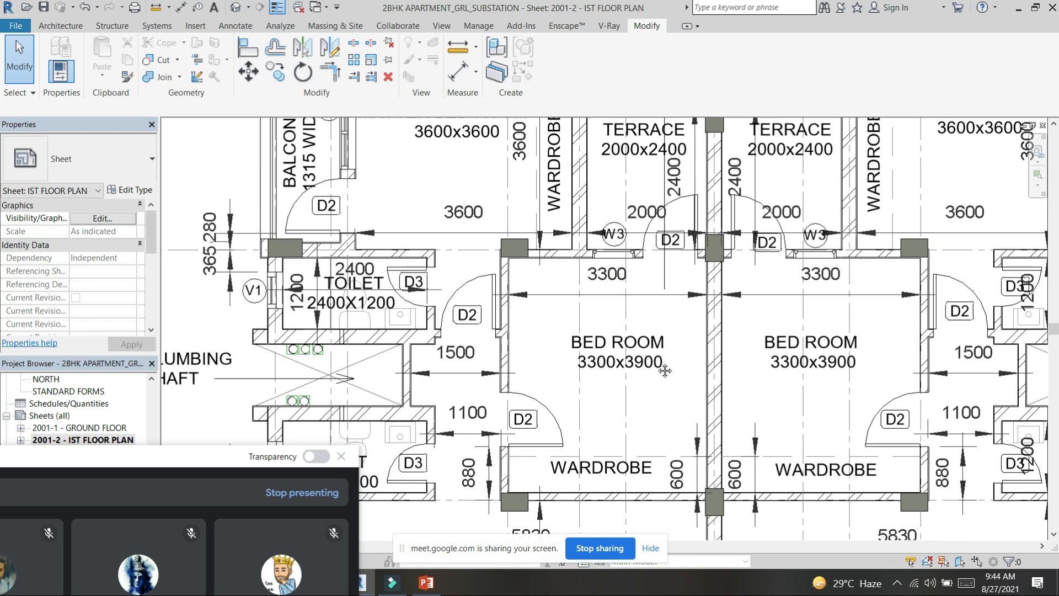
middle_click_drag(656, 291, 665, 370)
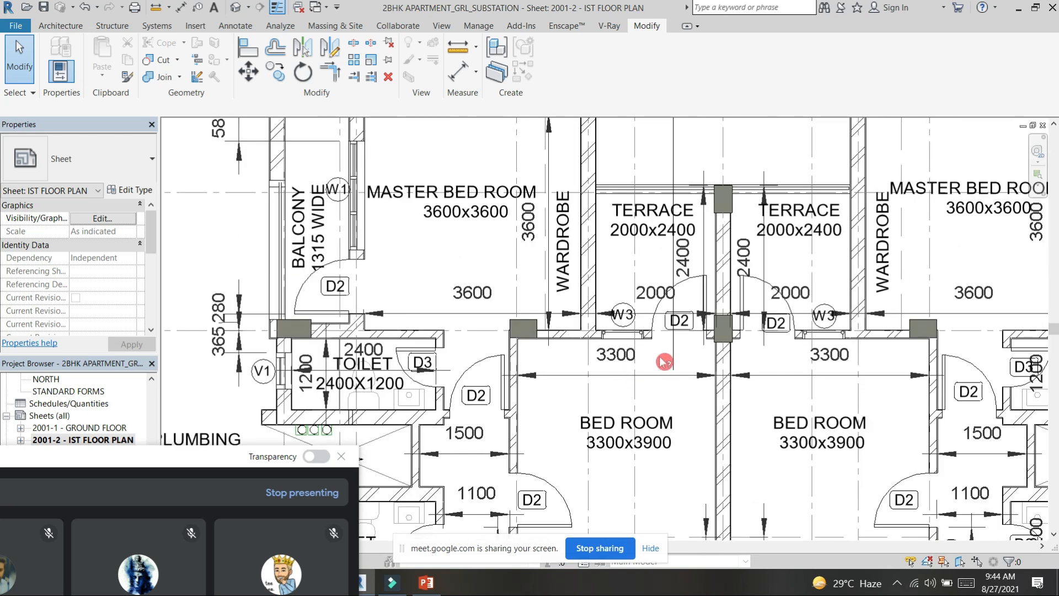
Step: Activate the first floor plan's viewport on the sheet and select the W2 window of the upper wing's left kitchen
scroll(610, 321, "down", 1)
scroll(608, 322, "down", 2)
scroll(644, 379, "down", 1)
middle_click_drag(644, 379, 647, 243)
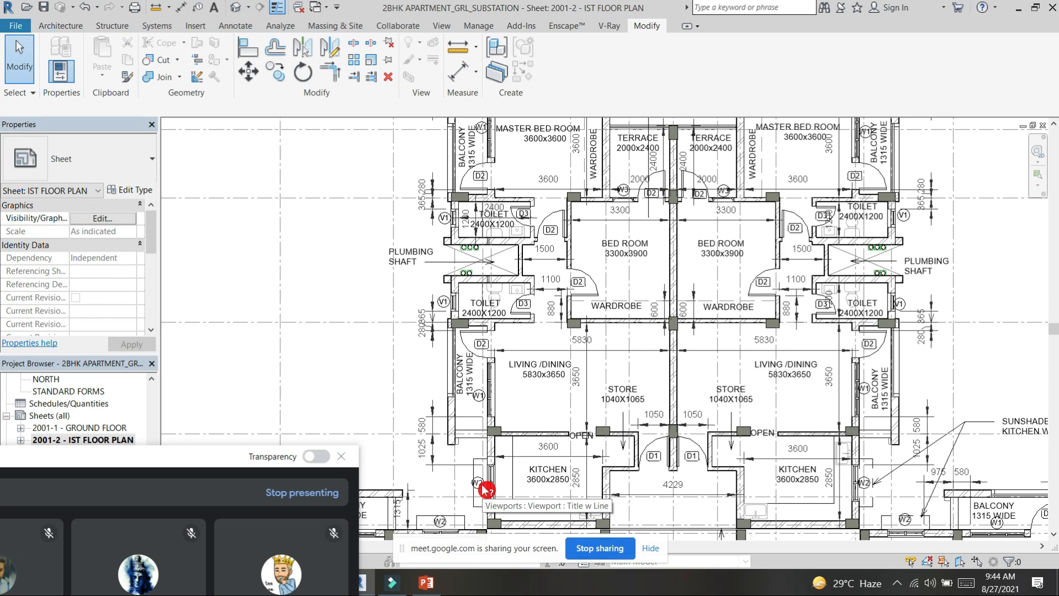
left_click(511, 474)
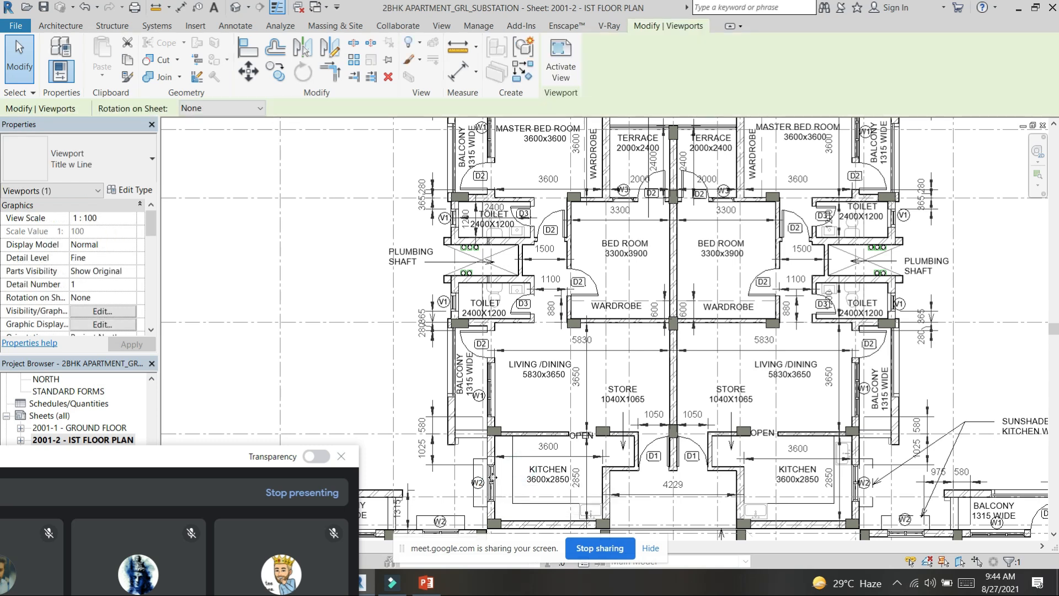
double_click(492, 478)
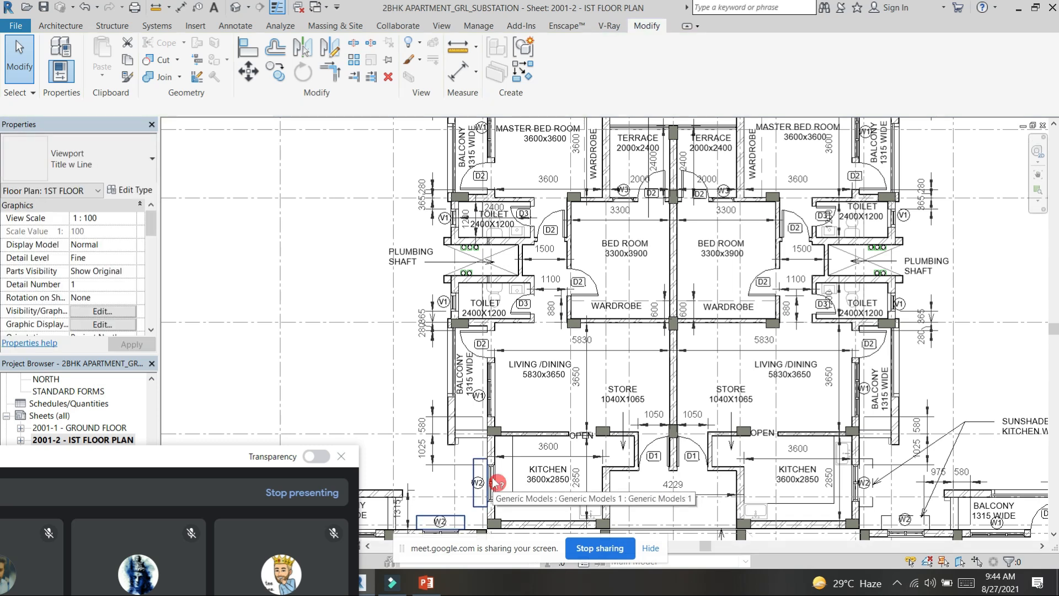
left_click(501, 485)
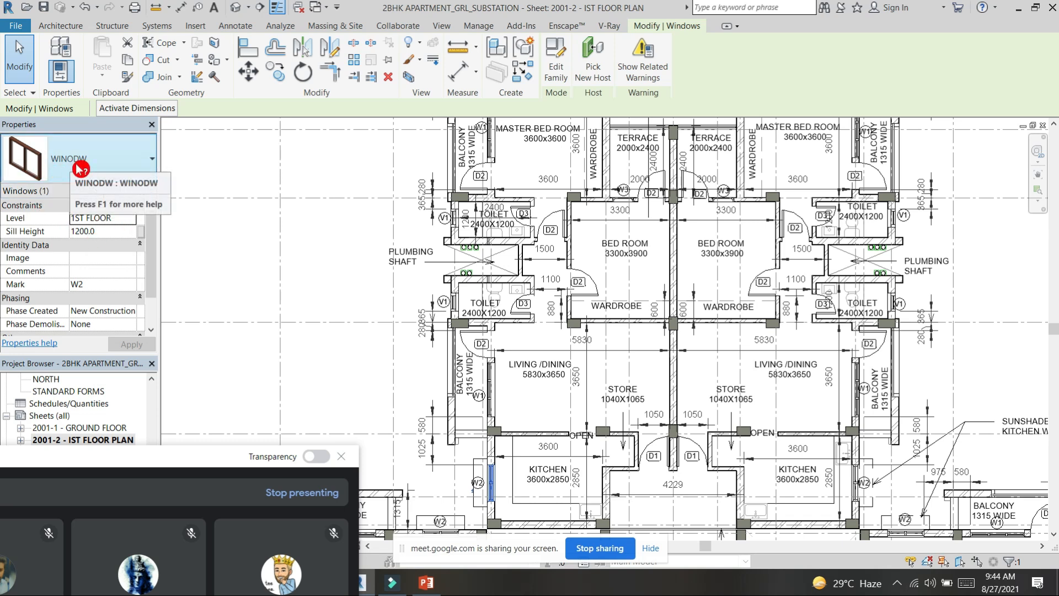
Step: Rename the selected W2 window's type as KITCHEN WINODW
left_click(148, 191)
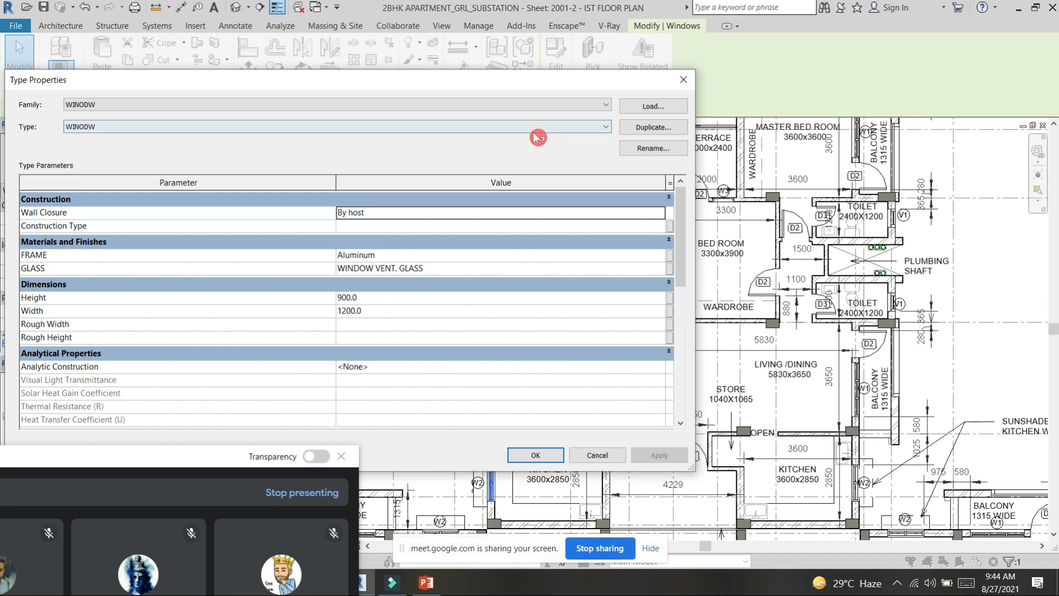
left_click(648, 150)
left_click(317, 277)
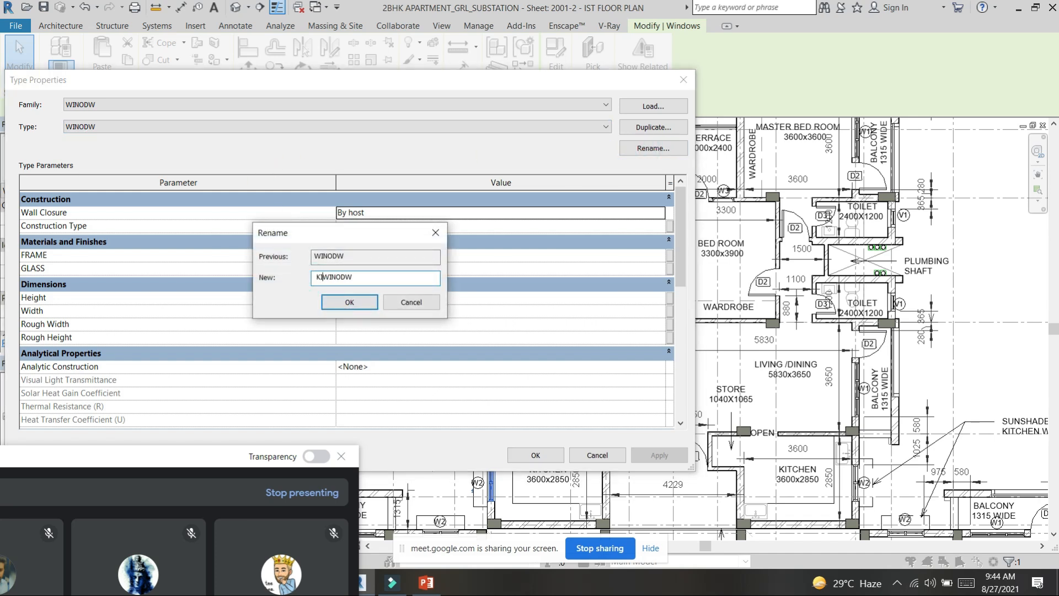
type("KITCHEN")
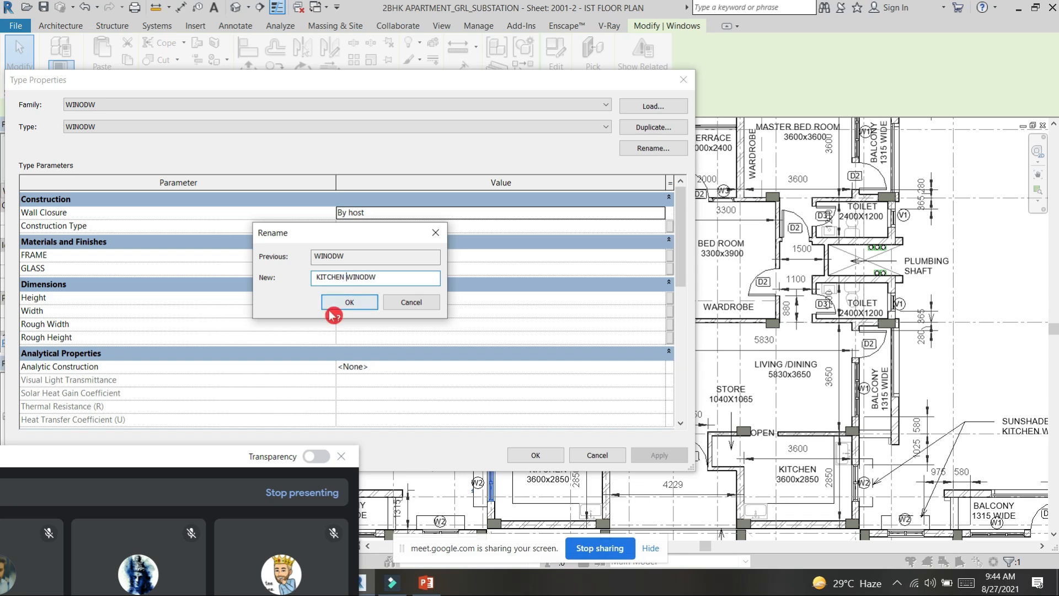
left_click(359, 302)
left_click(544, 456)
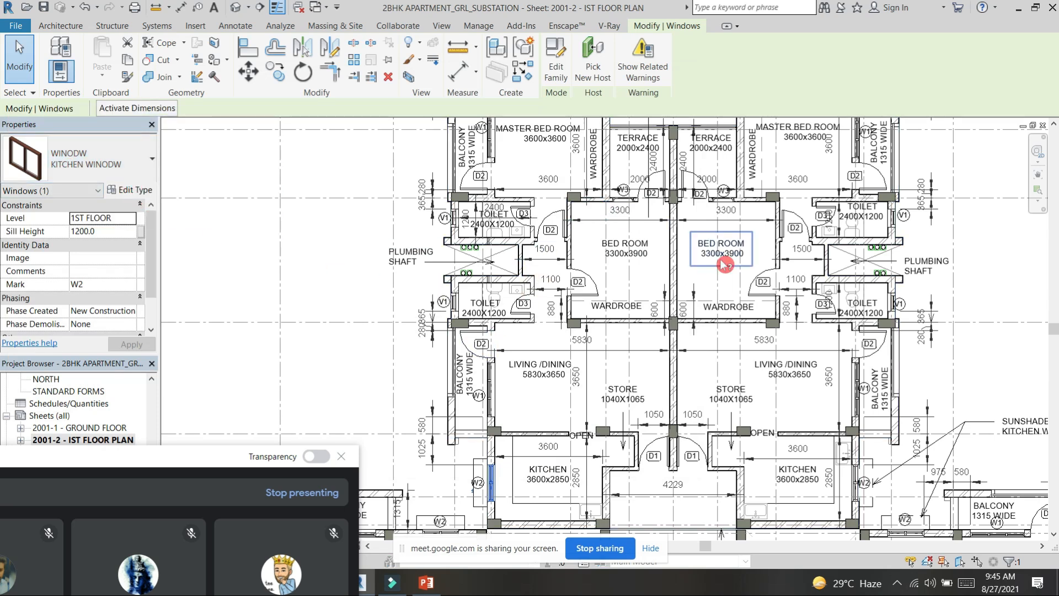
Step: Examine the upper wing's terraces and balconies, the sunshades over the kitchen windows and the overall first floor layout
scroll(690, 246, "down", 2)
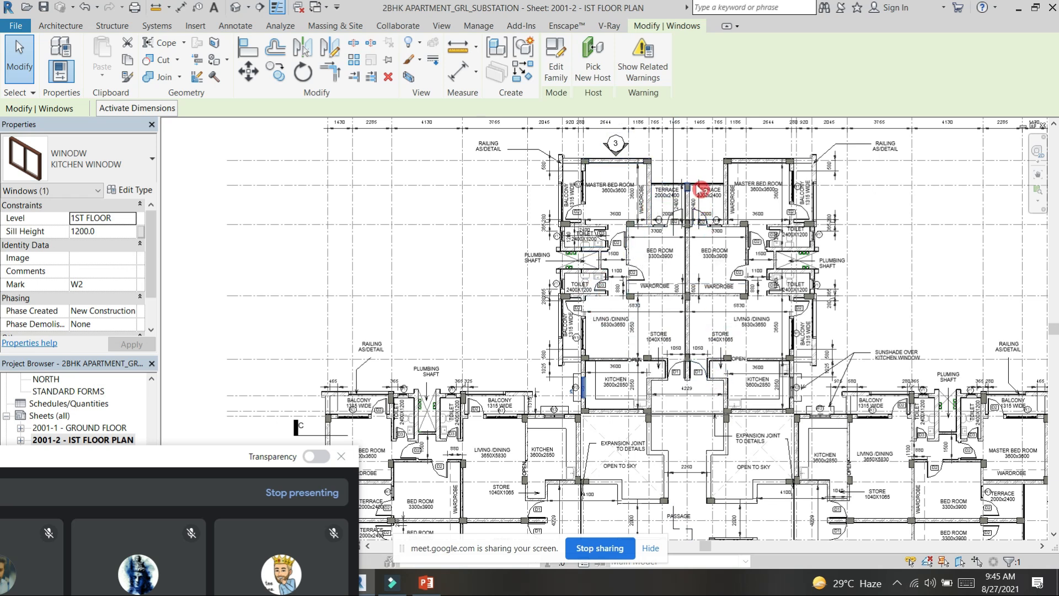
scroll(717, 193, "up", 1)
scroll(585, 190, "up", 1)
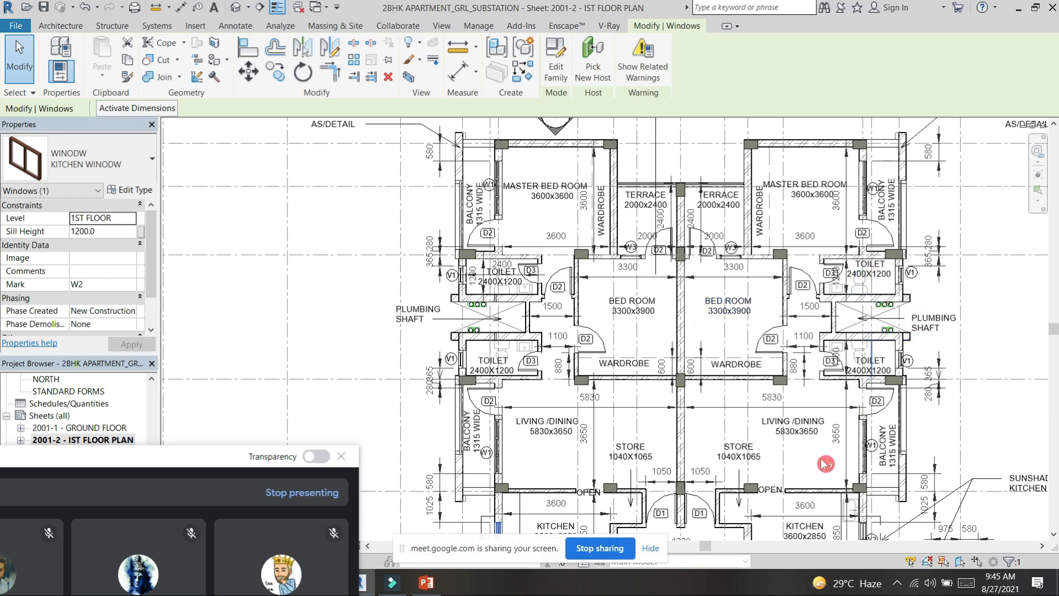
scroll(805, 353, "down", 5)
middle_click_drag(938, 397, 863, 251)
middle_click_drag(887, 188, 885, 267)
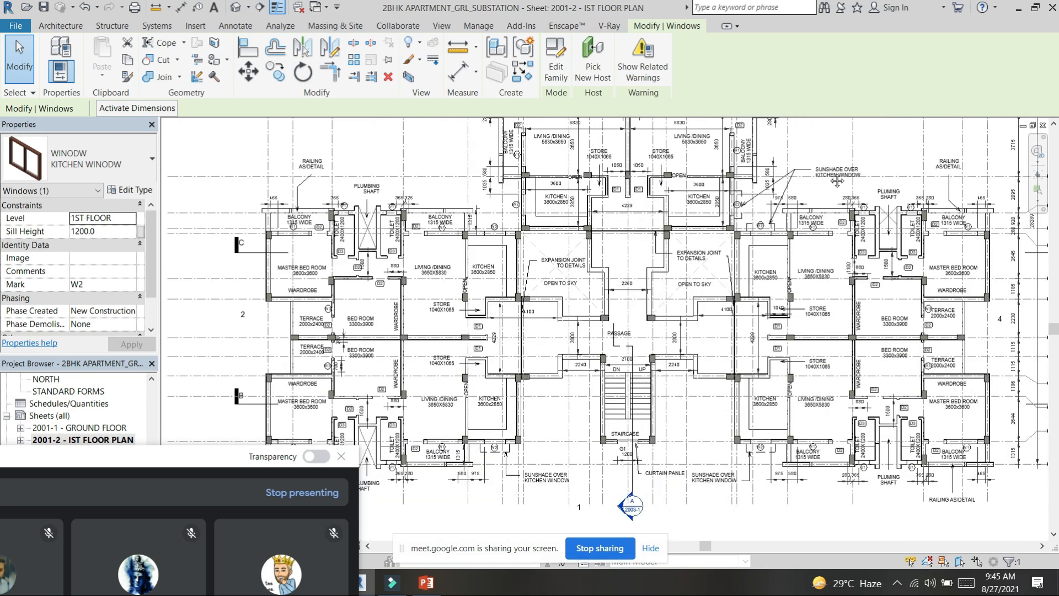
middle_click_drag(824, 153, 851, 249)
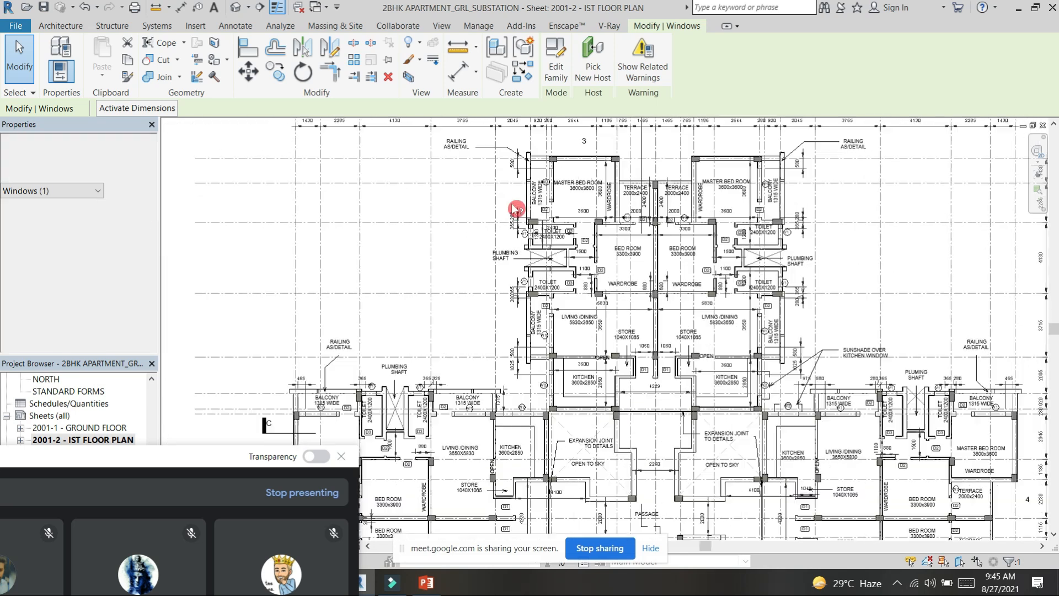
Step: Examine the balcony and toilet wall offsets, the V1 ventilators and the pipes in the plumbing shaft between the two toilets
scroll(536, 298, "up", 4)
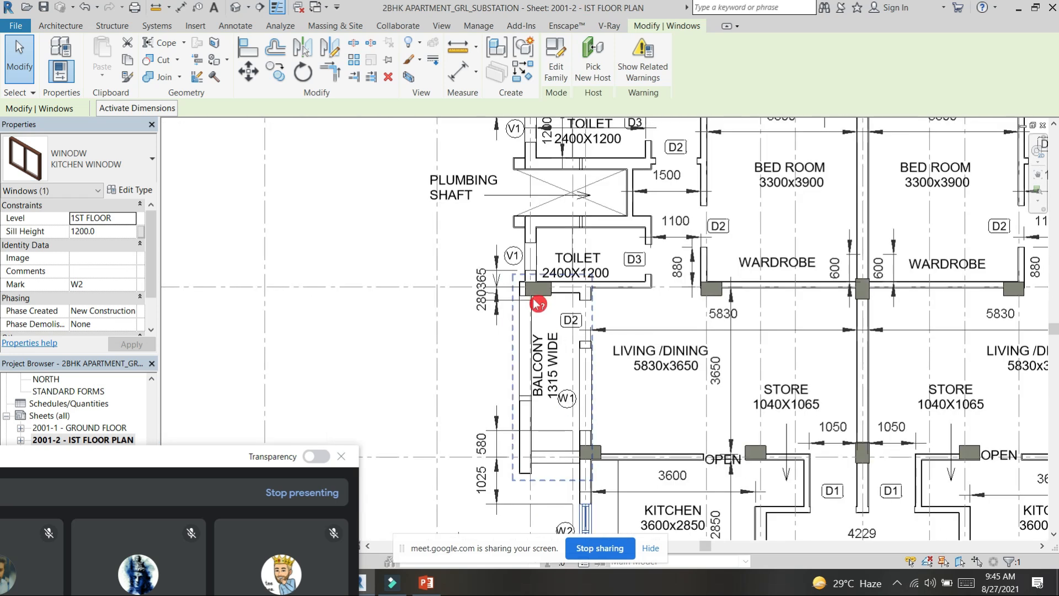
scroll(536, 302, "up", 4)
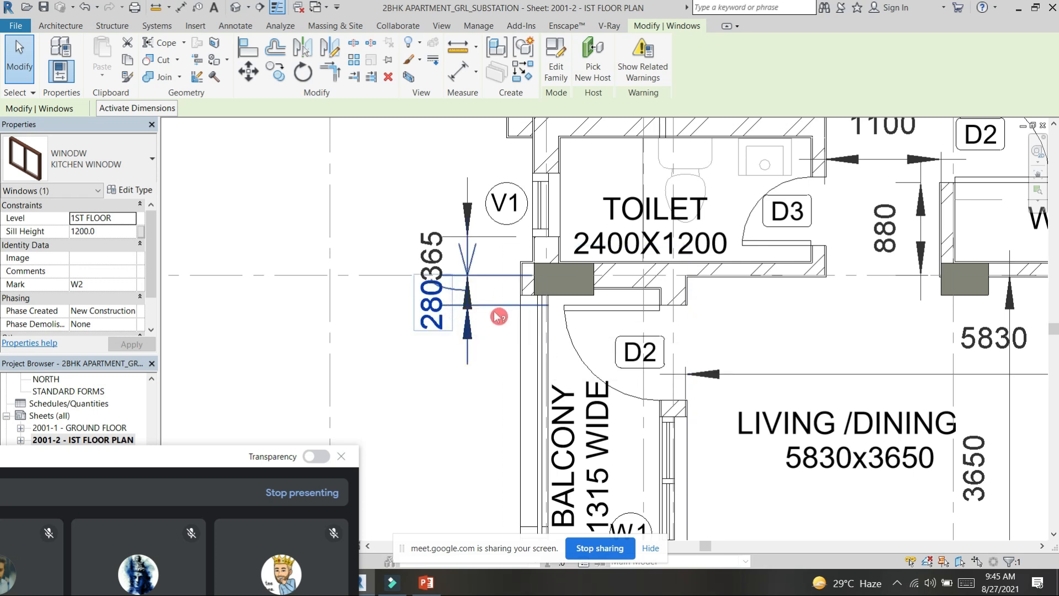
scroll(512, 300, "down", 1)
scroll(486, 273, "up", 3)
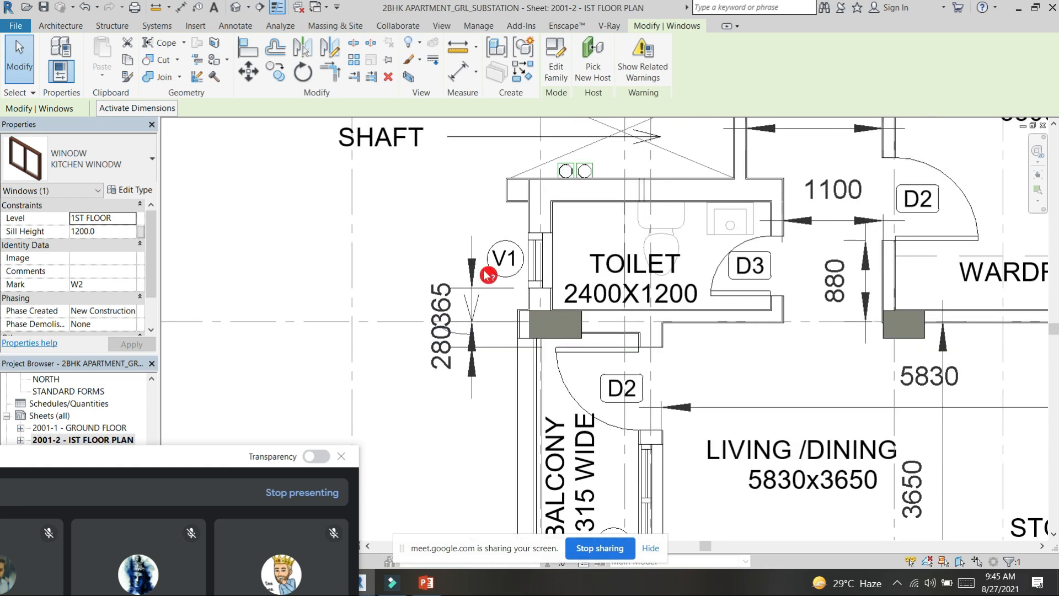
scroll(600, 322, "down", 4)
scroll(591, 271, "down", 2)
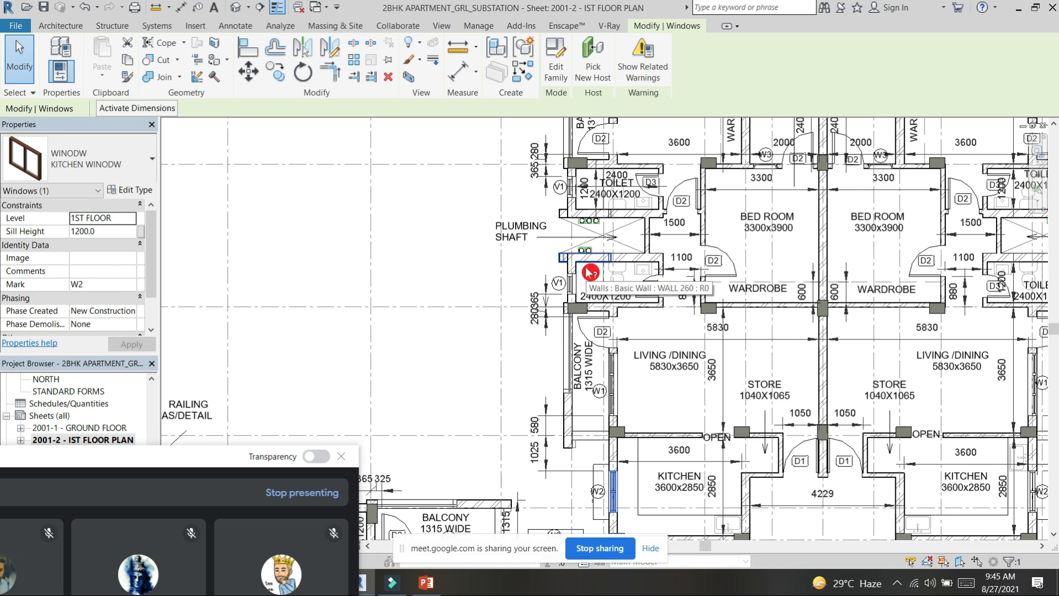
middle_click_drag(531, 272, 415, 321)
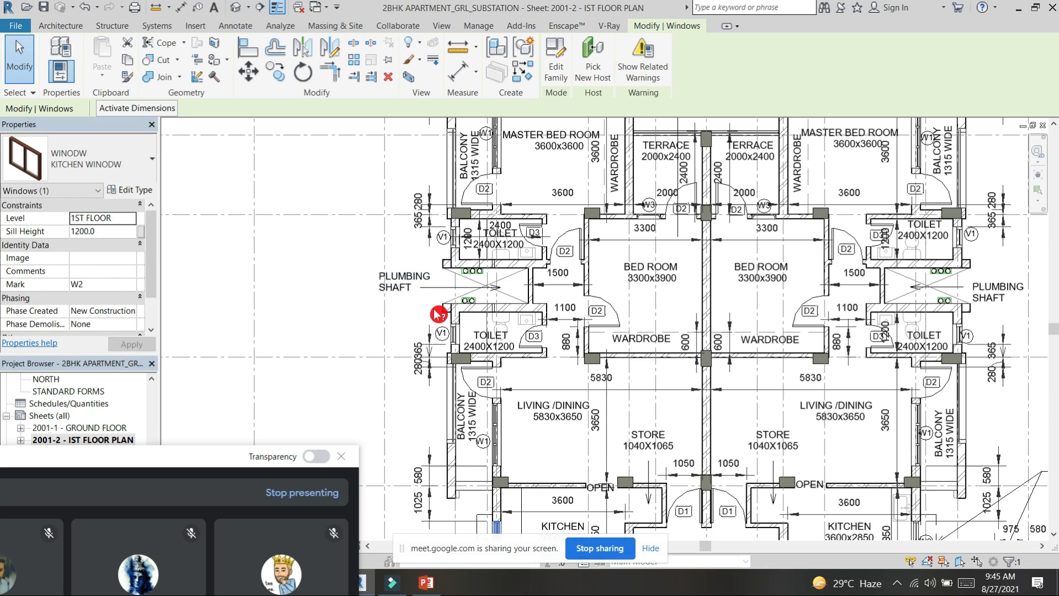
scroll(506, 293, "up", 4)
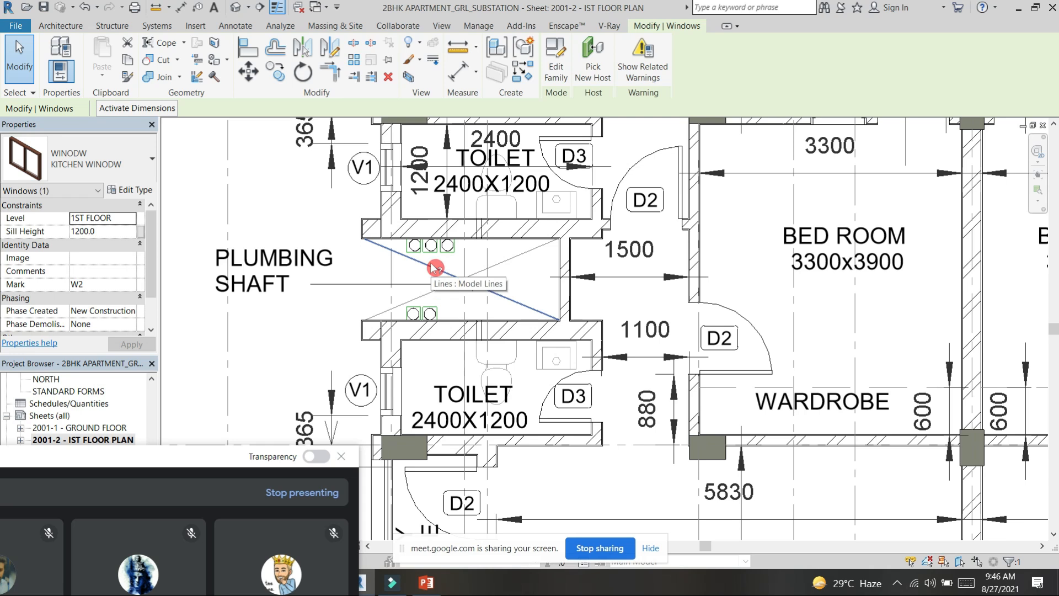
scroll(456, 267, "down", 2)
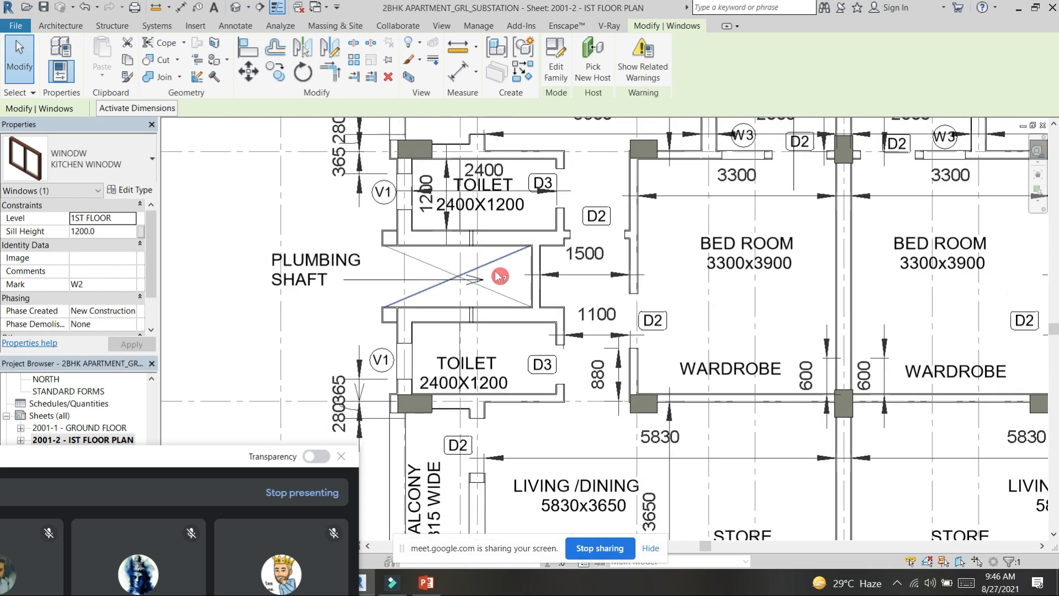
scroll(473, 342, "down", 3)
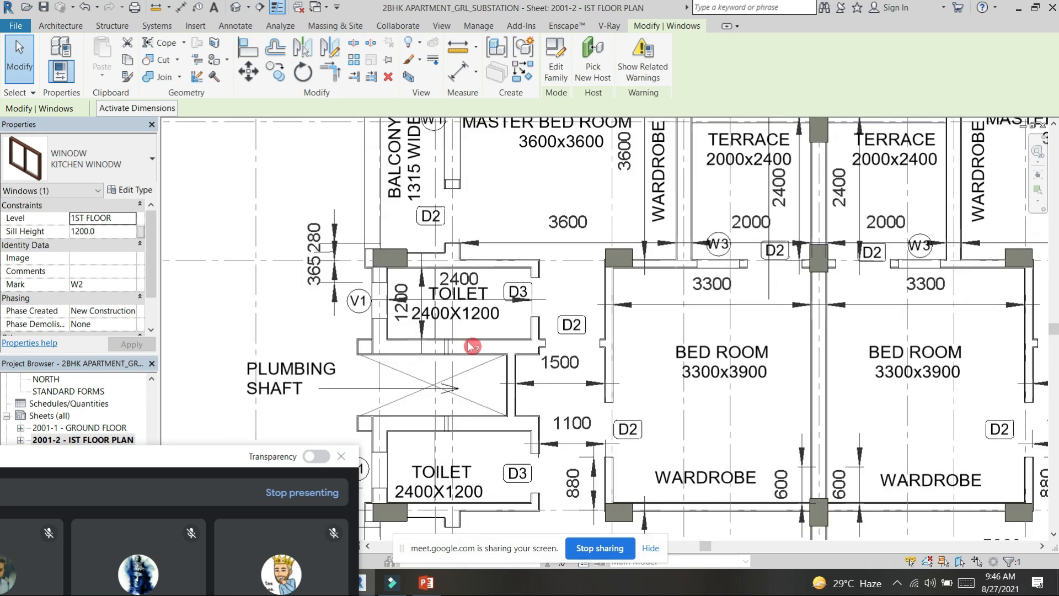
Step: Examine the expansion joints, the open-to-sky areas and the passage in front of the staircase
scroll(461, 299, "down", 2)
middle_click_drag(623, 436, 562, 416)
middle_click_drag(500, 393, 499, 376)
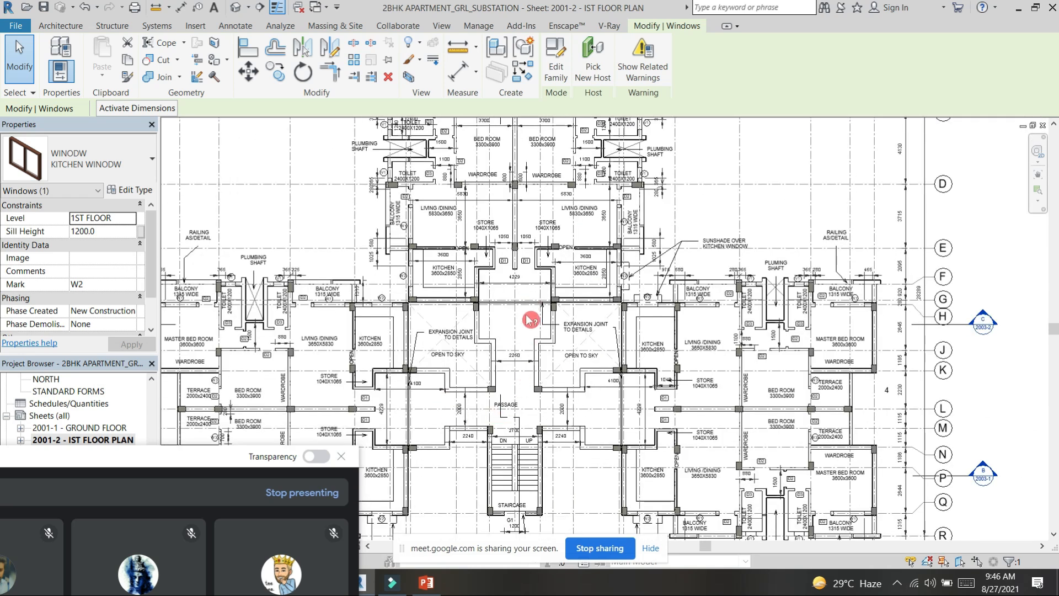
scroll(453, 335, "up", 4)
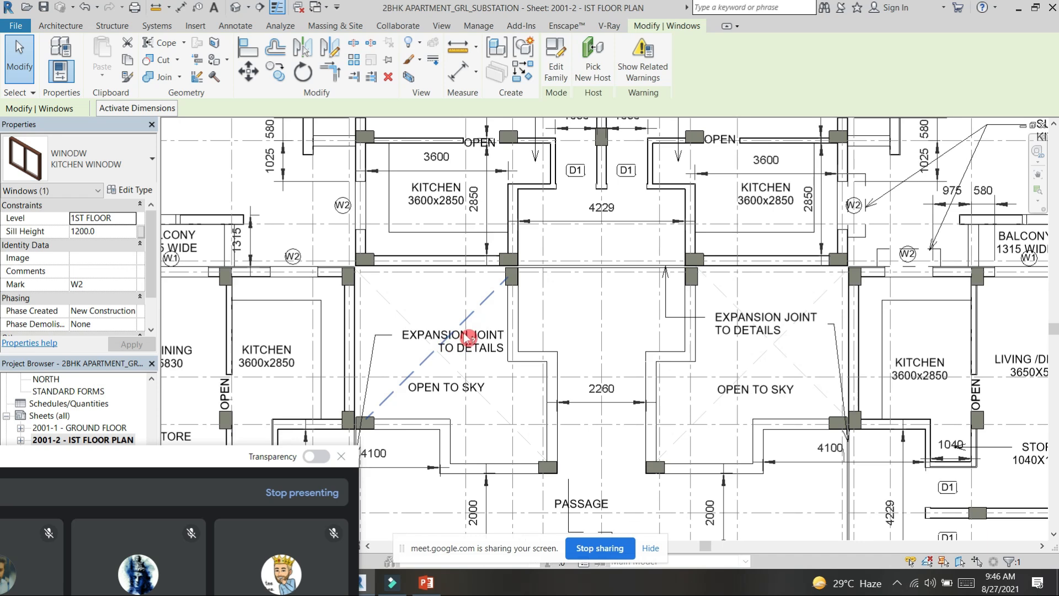
middle_click_drag(667, 244, 734, 175)
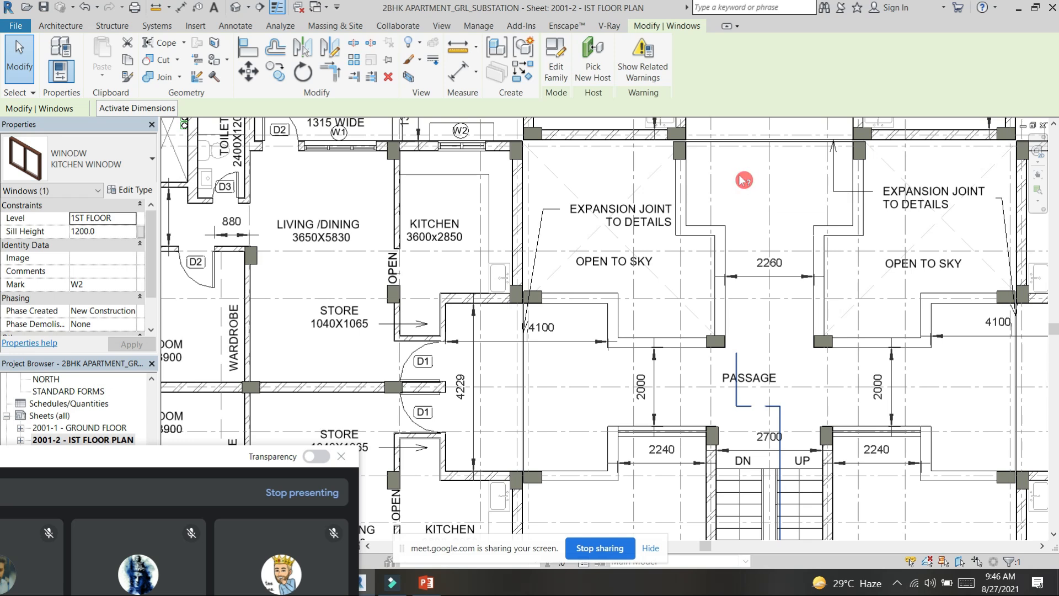
scroll(529, 430, "up", 4)
scroll(558, 356, "down", 4)
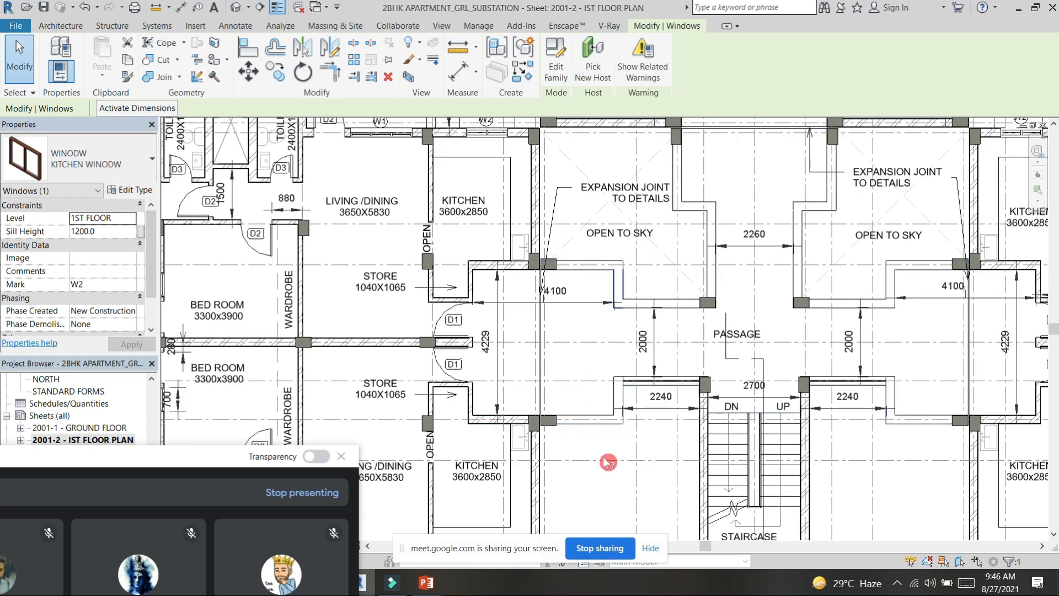
Step: Examine the room layout of the two flats in the left side wing, beside section marks B and C
scroll(584, 447, "down", 3)
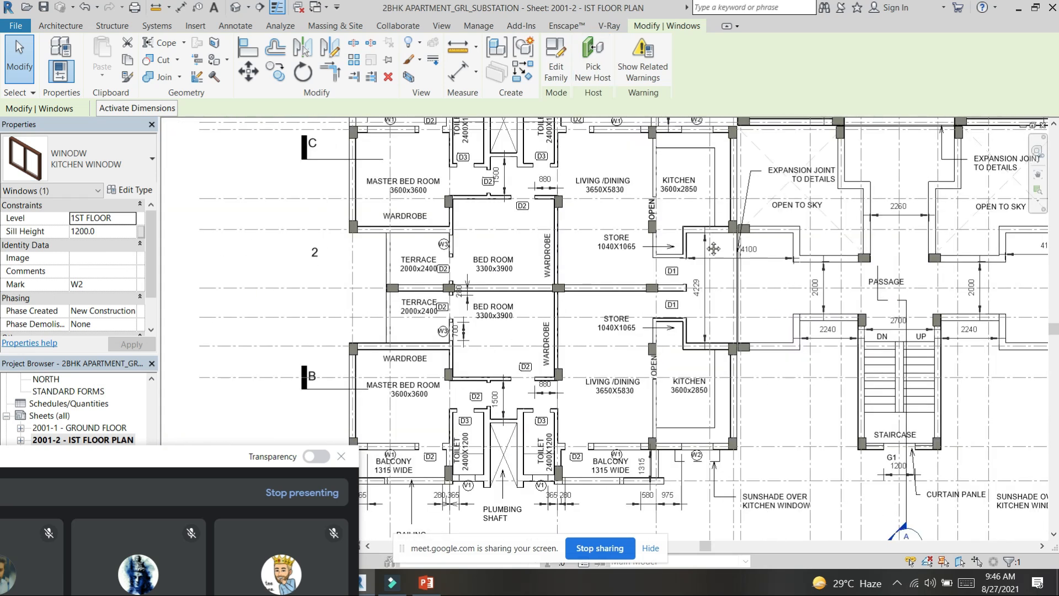
middle_click_drag(714, 248, 680, 429)
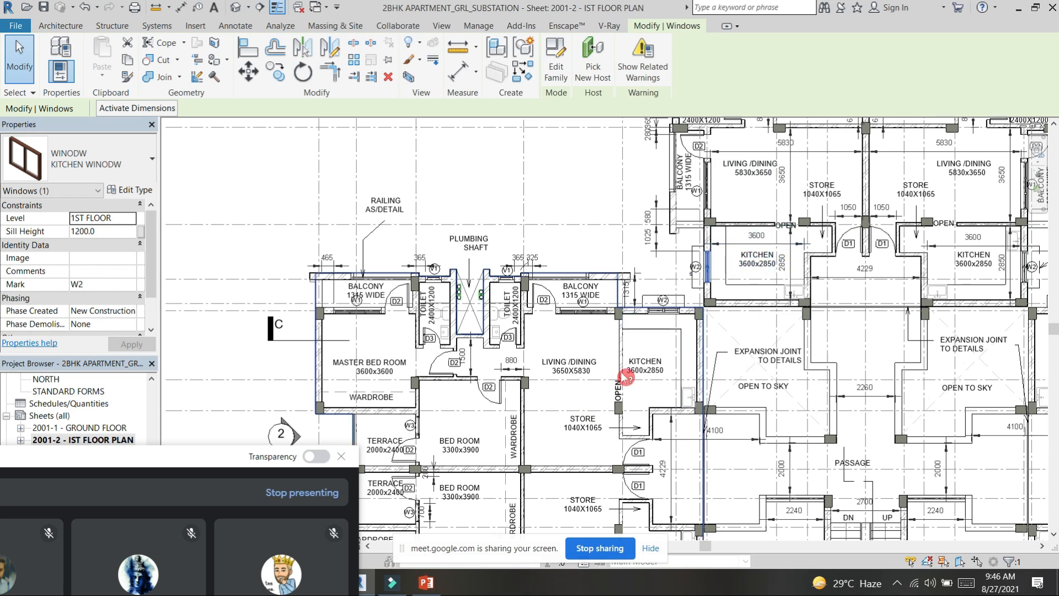
middle_click_drag(626, 377, 687, 288)
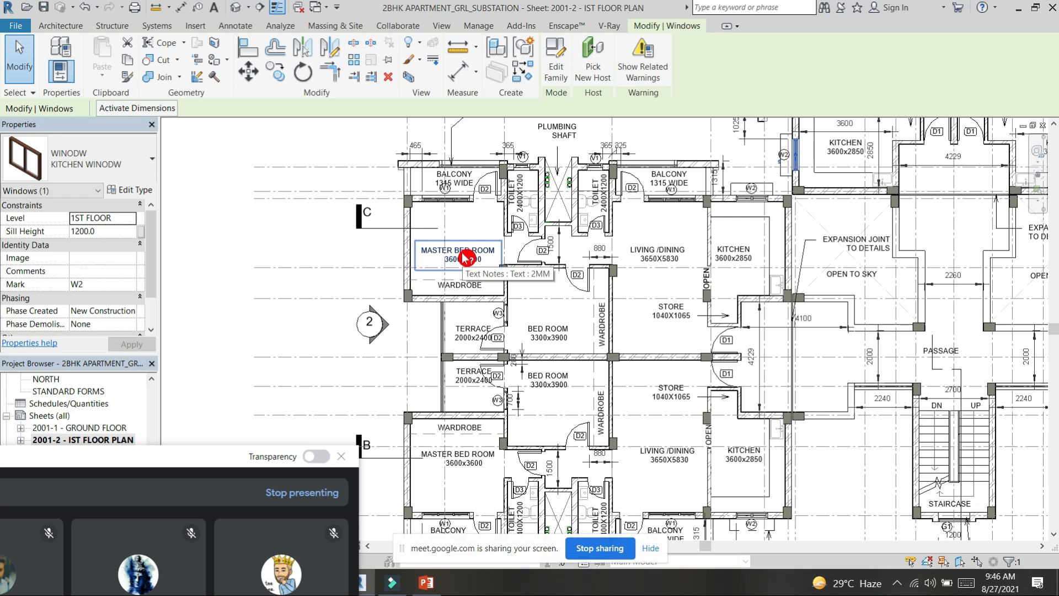
Step: Move the meeting window clear of the sheet list and examine the typical floor plan's overall layout, title and scale
scroll(522, 292, "down", 2)
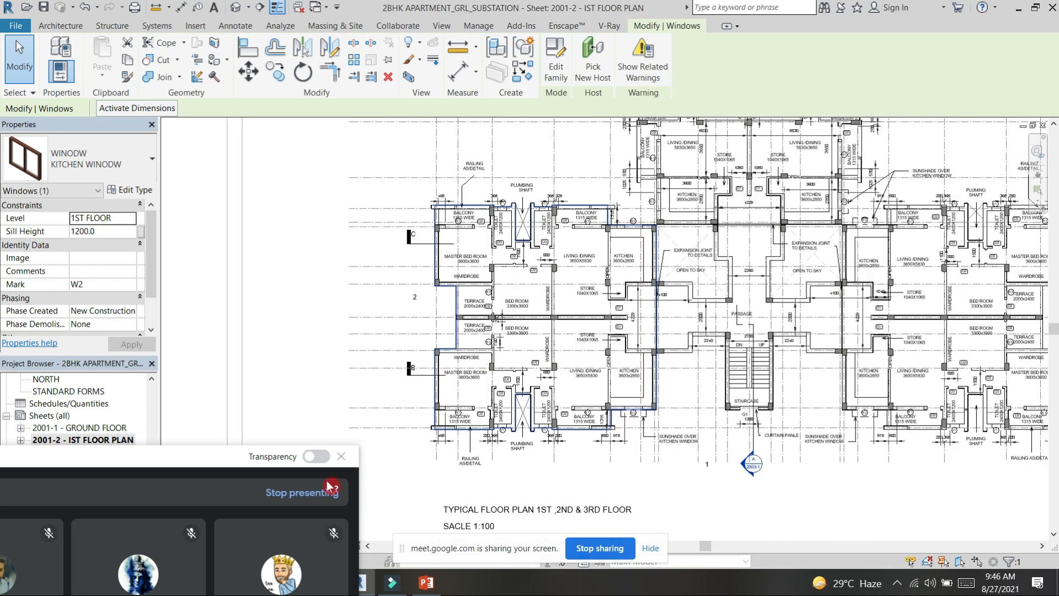
left_click_drag(215, 455, 296, 525)
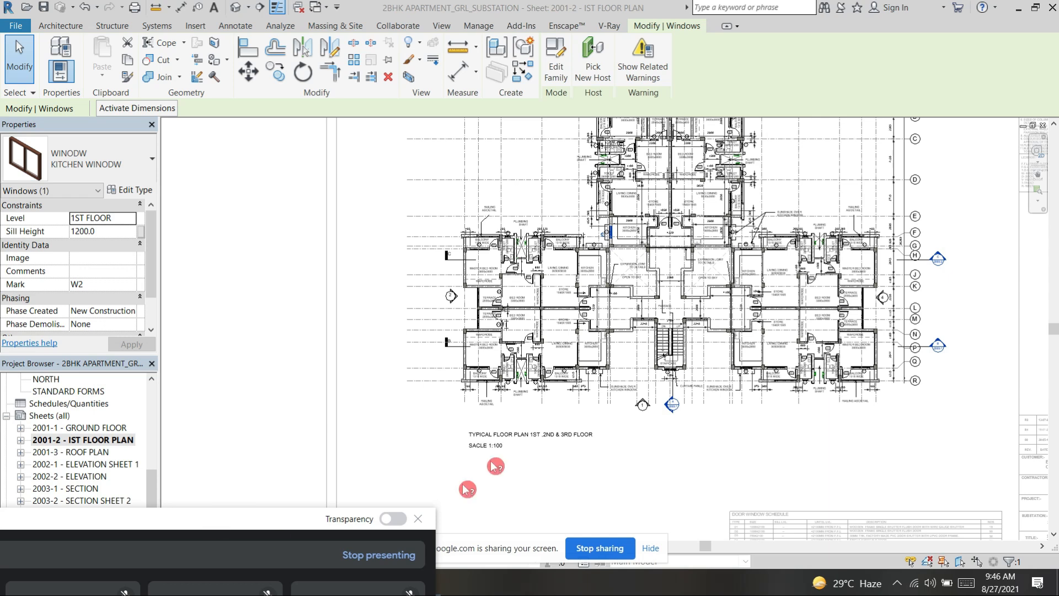
scroll(522, 448, "up", 3)
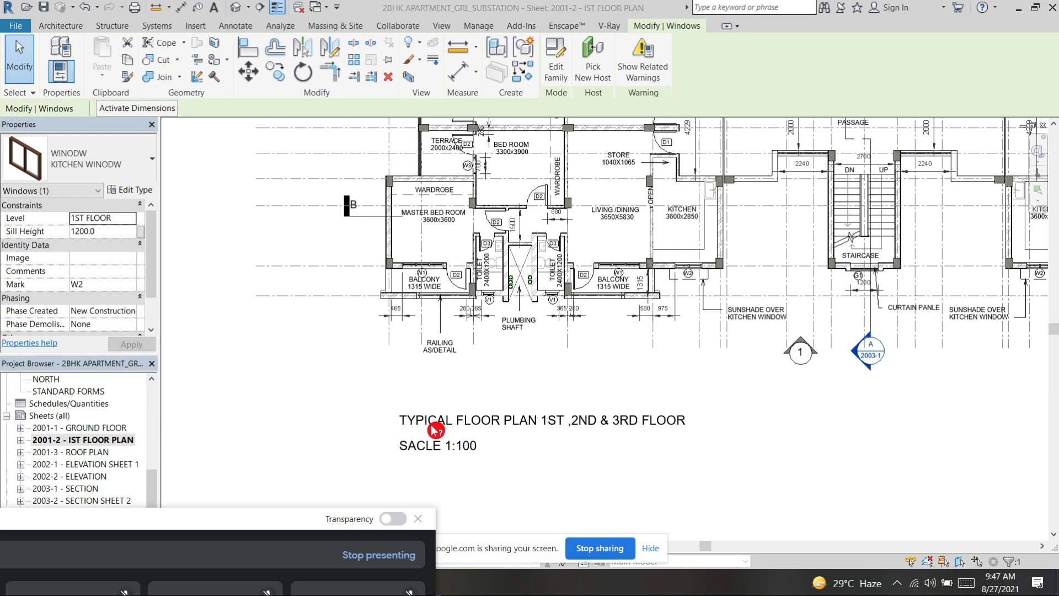
scroll(542, 444, "down", 2)
scroll(577, 391, "down", 2)
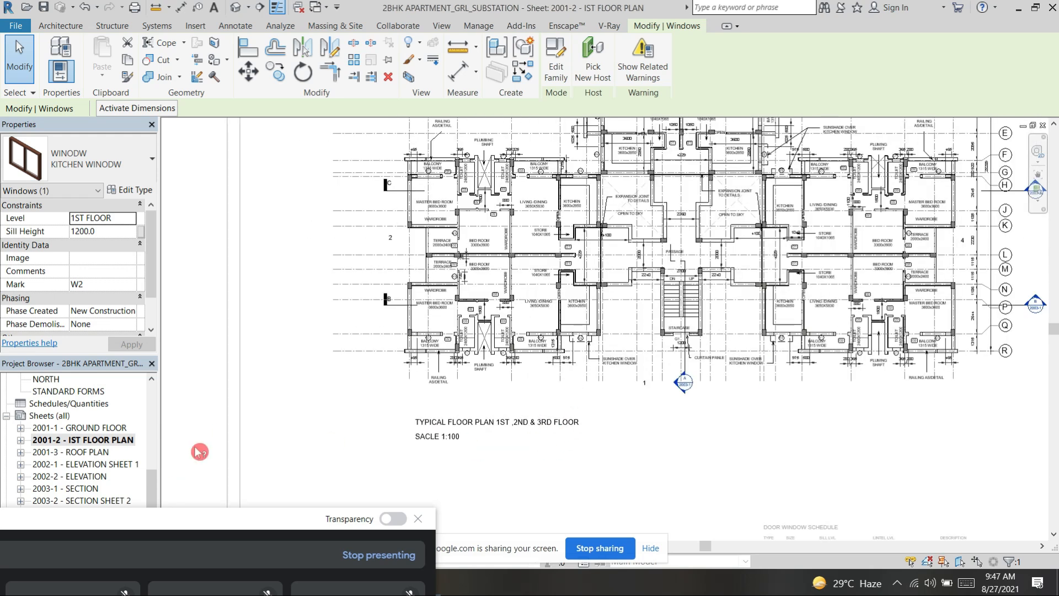
Step: Open sheet 2001-3 - ROOF PLAN and examine the upper wing's terrace level mark, slopes, ridge line and rainwater outlets
double_click(88, 454)
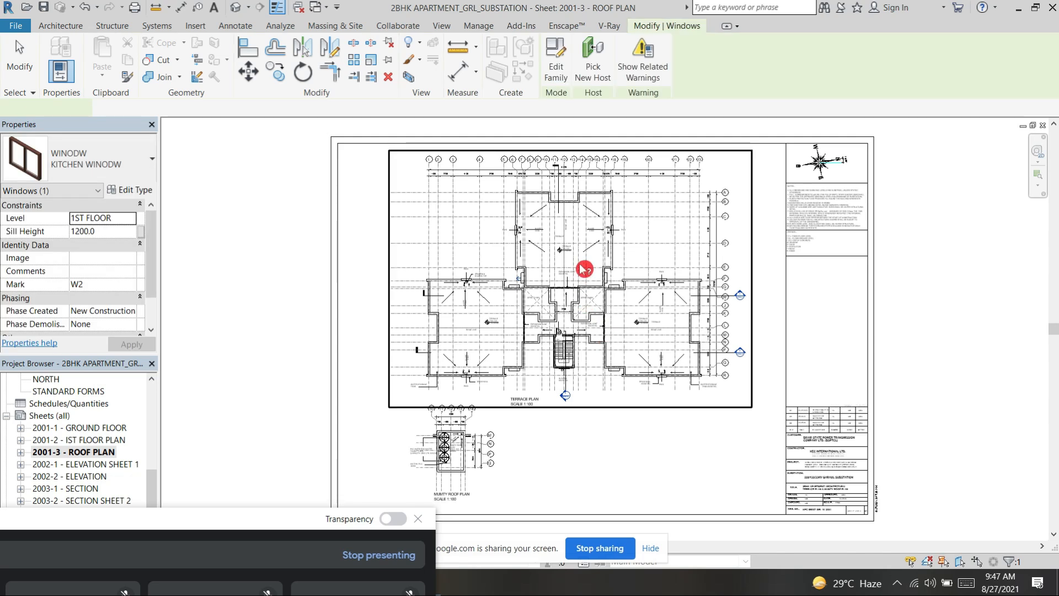
scroll(585, 269, "up", 2)
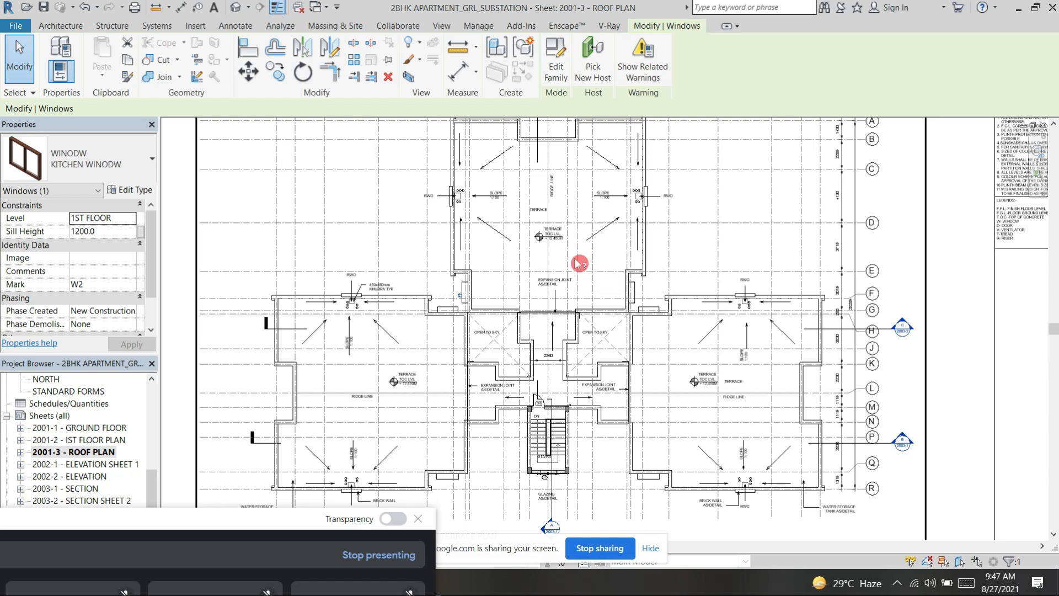
scroll(560, 232, "up", 6)
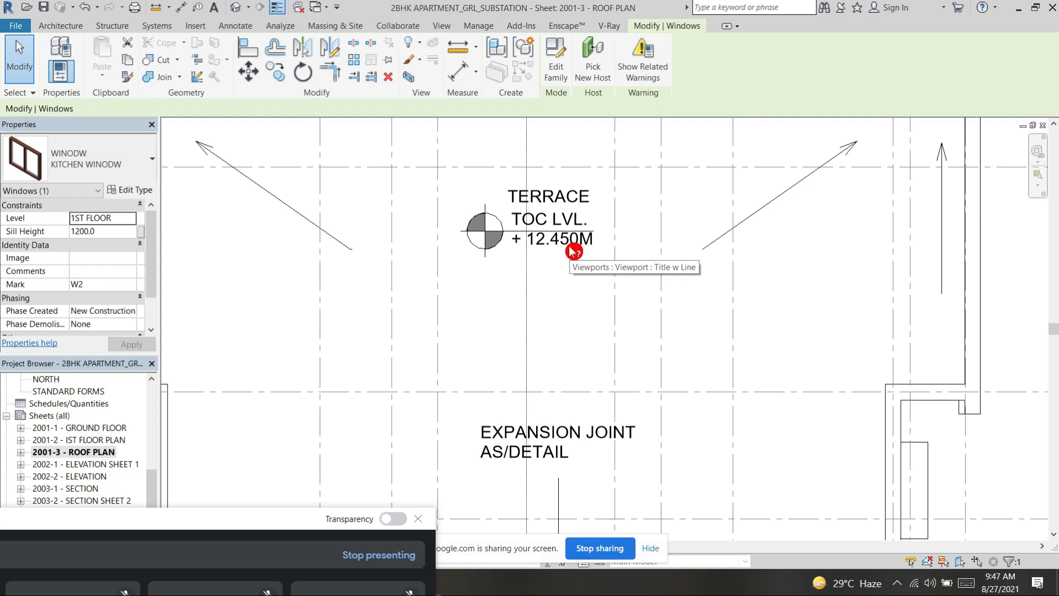
scroll(574, 251, "down", 3)
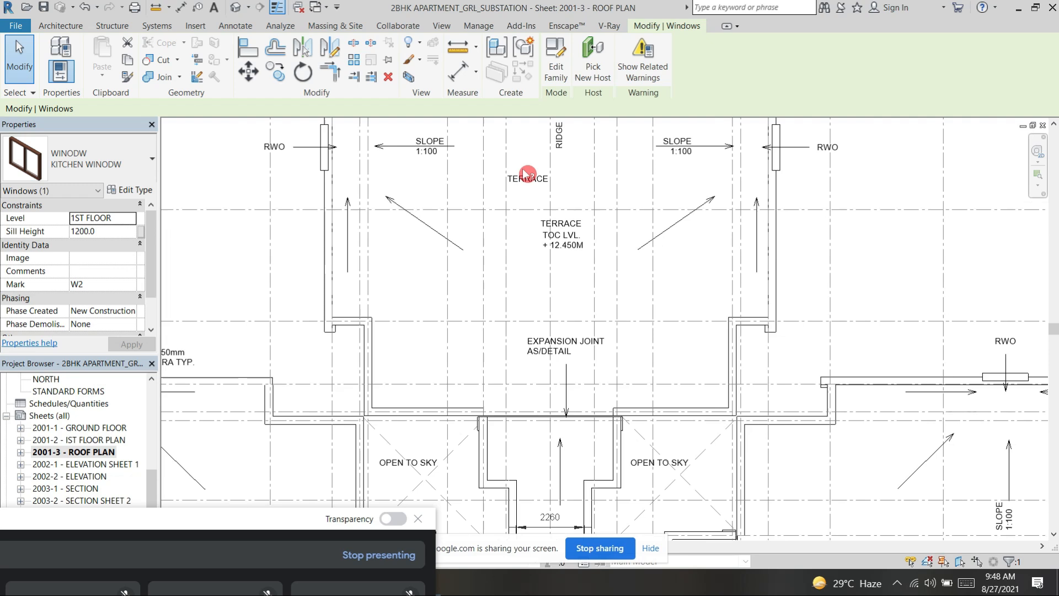
middle_click_drag(475, 170, 523, 256)
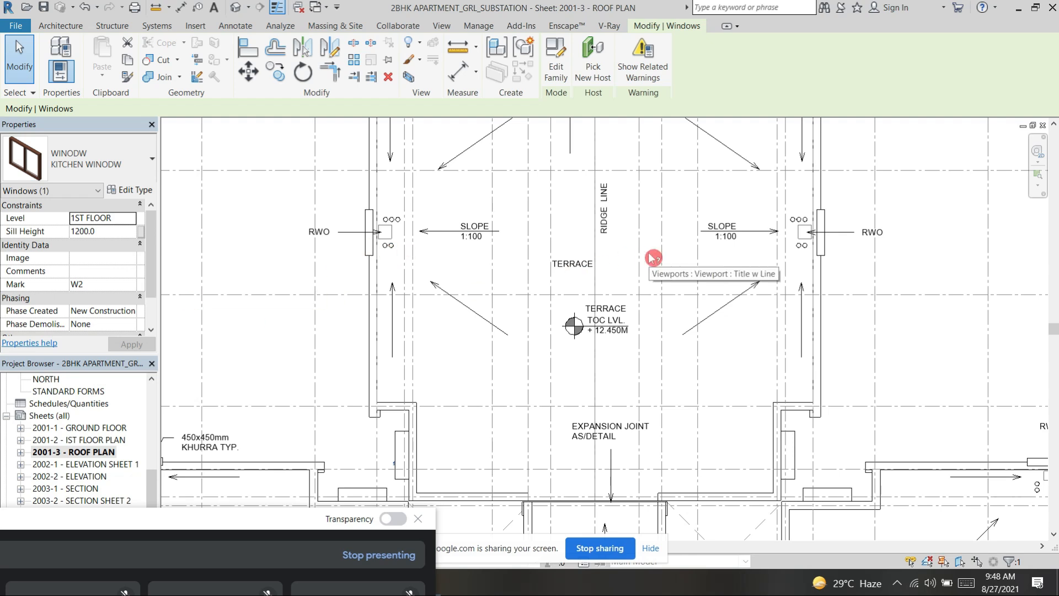
scroll(654, 258, "down", 3)
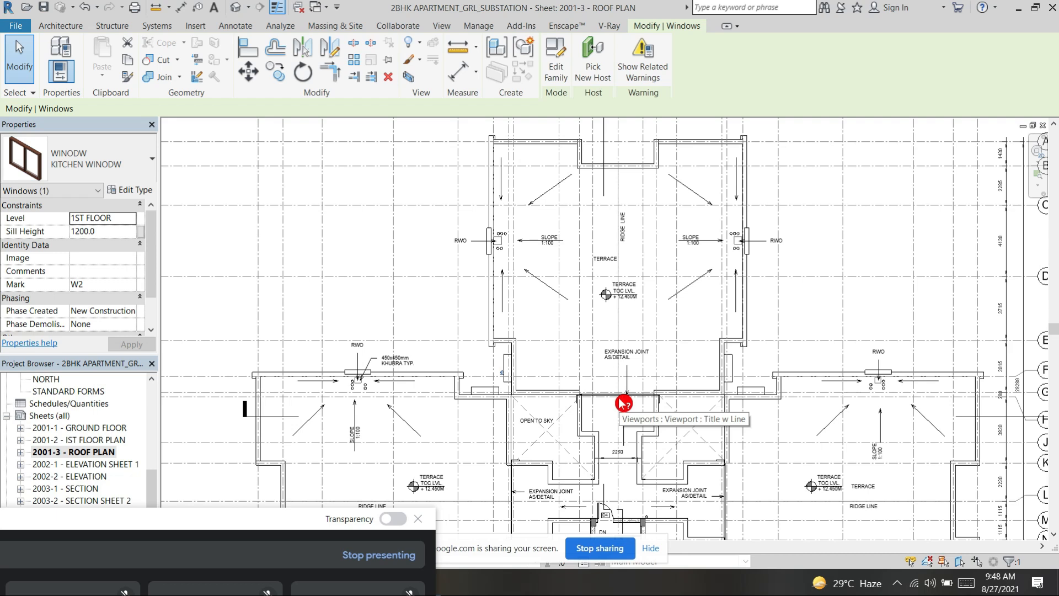
Step: Examine the wall projections beside the open-to-sky area where the upper and right wings of the terrace plan meet
middle_click_drag(802, 316, 807, 226)
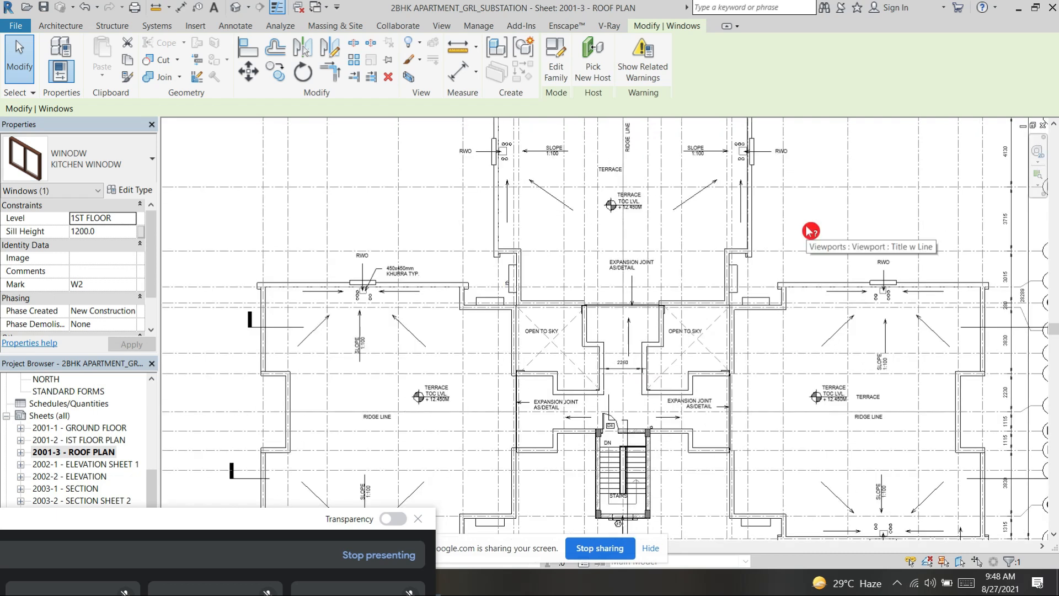
scroll(761, 302, "up", 5)
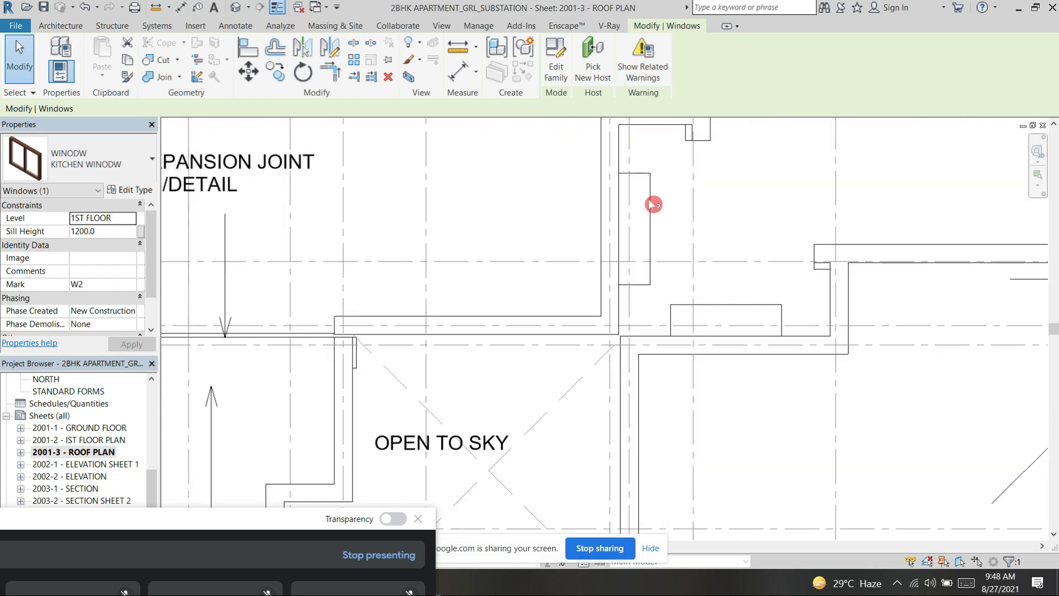
scroll(818, 262, "down", 2)
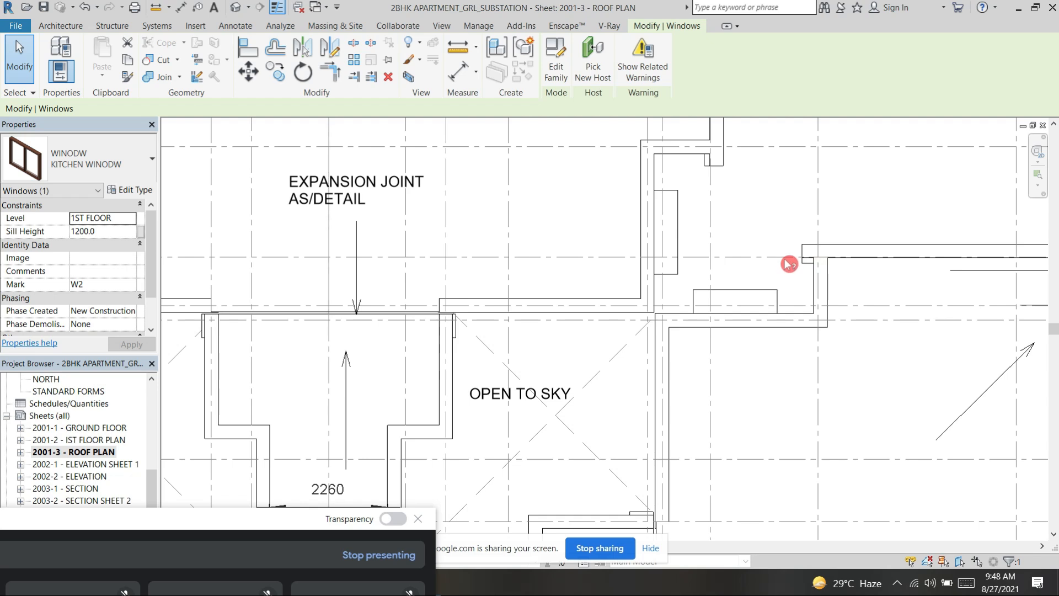
scroll(789, 256, "down", 3)
scroll(704, 358, "down", 2)
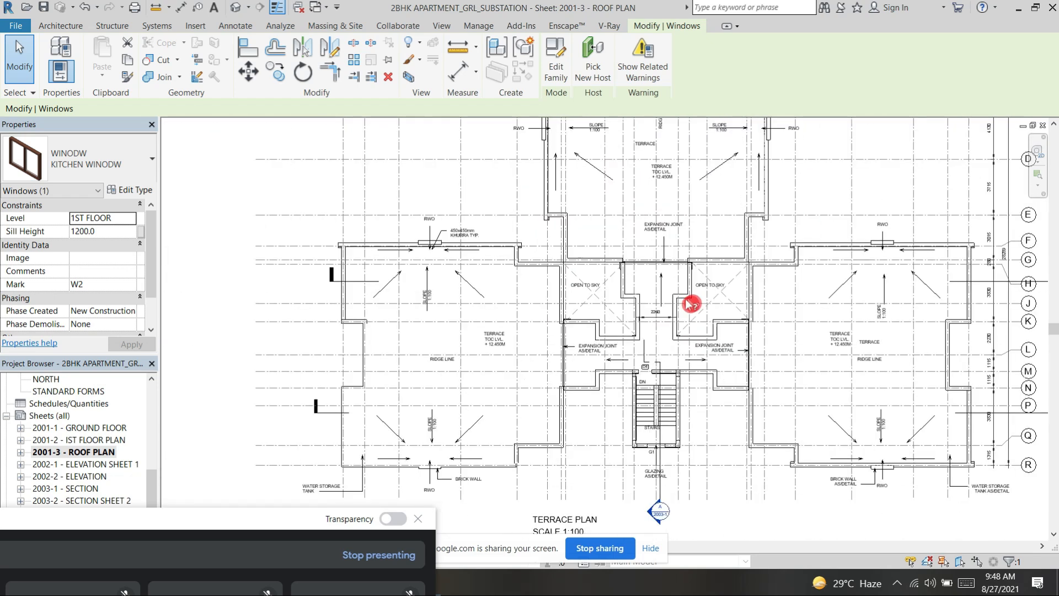
Step: Examine the open-to-sky areas, expansion joints and the staircase with its G1 glazing on the terrace plan
scroll(730, 290, "up", 3)
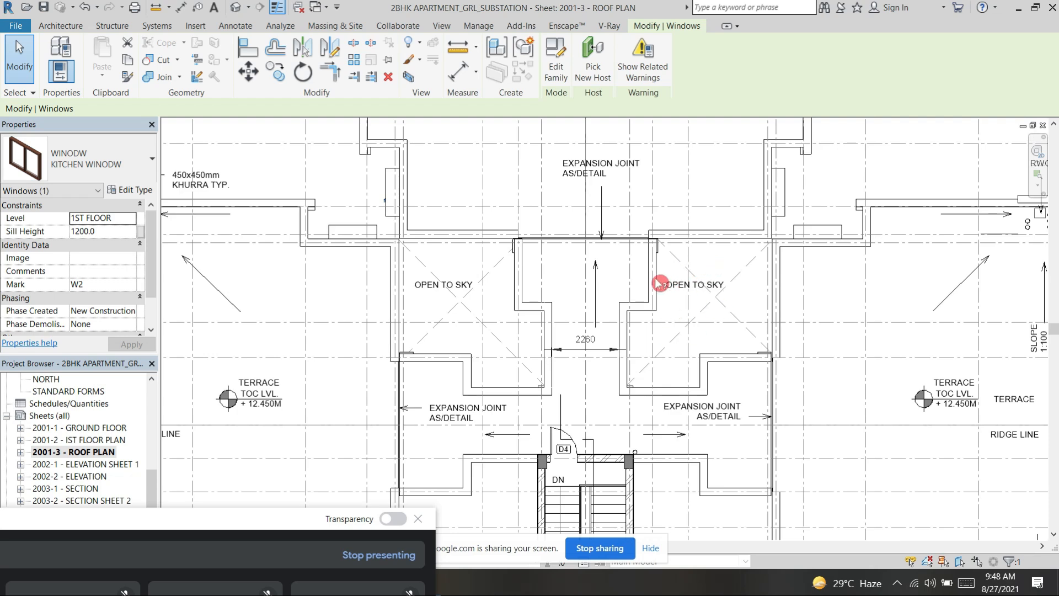
scroll(697, 299, "down", 2)
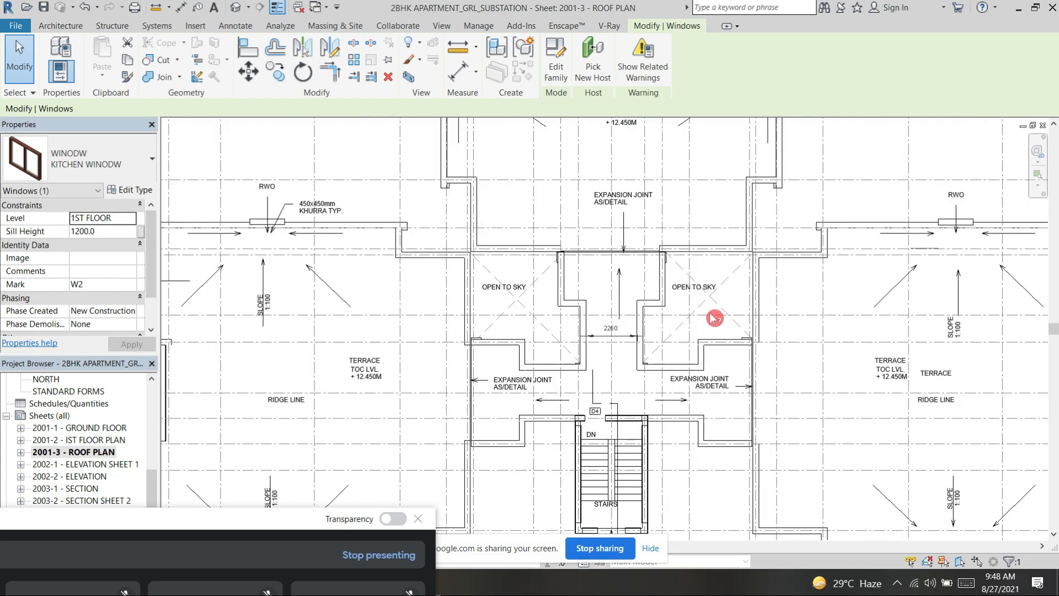
scroll(742, 259, "up", 1)
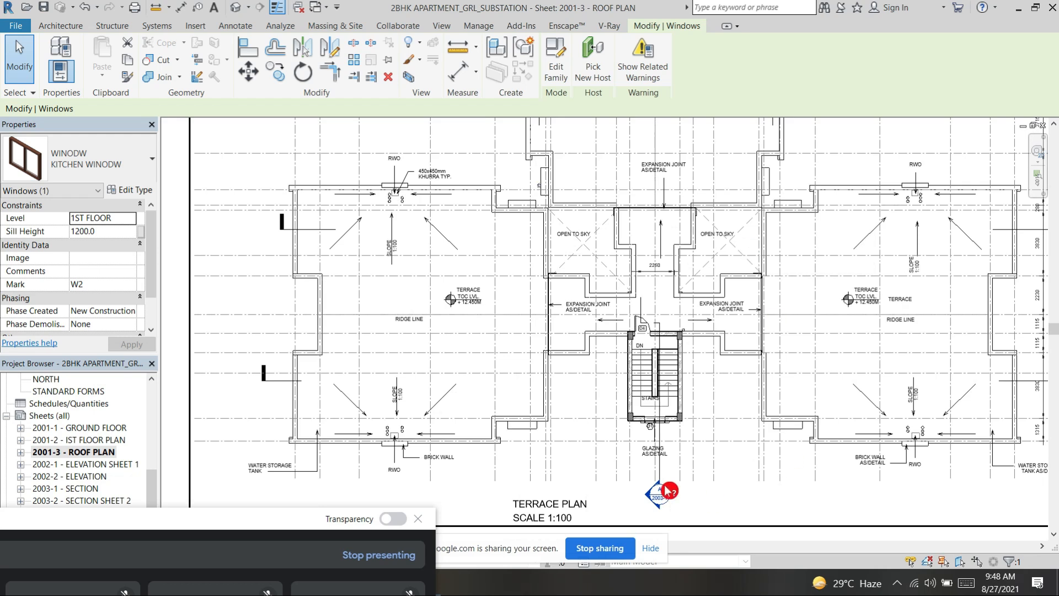
scroll(670, 490, "up", 5)
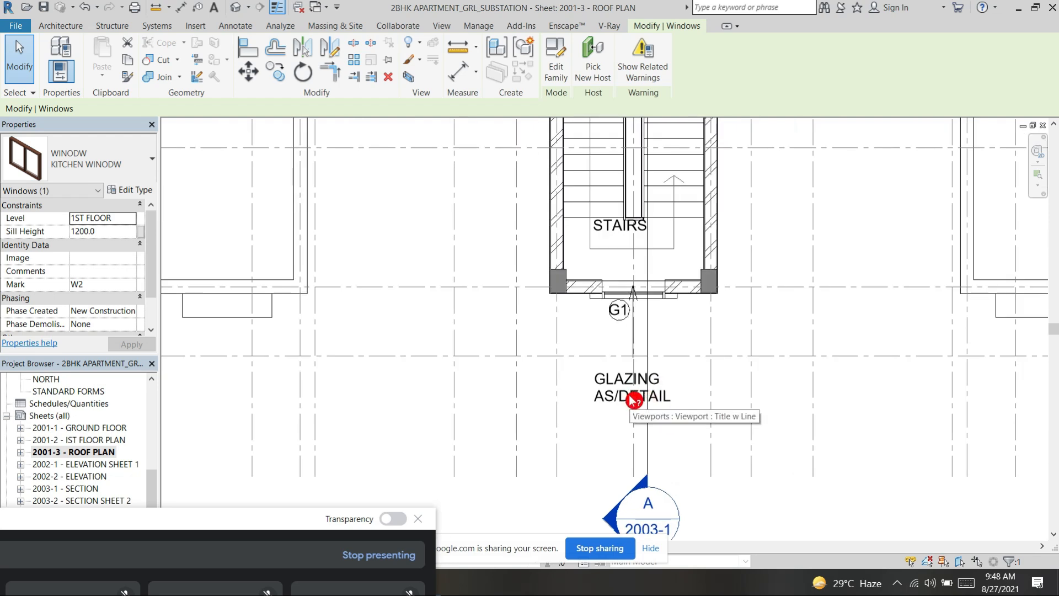
scroll(633, 397, "down", 4)
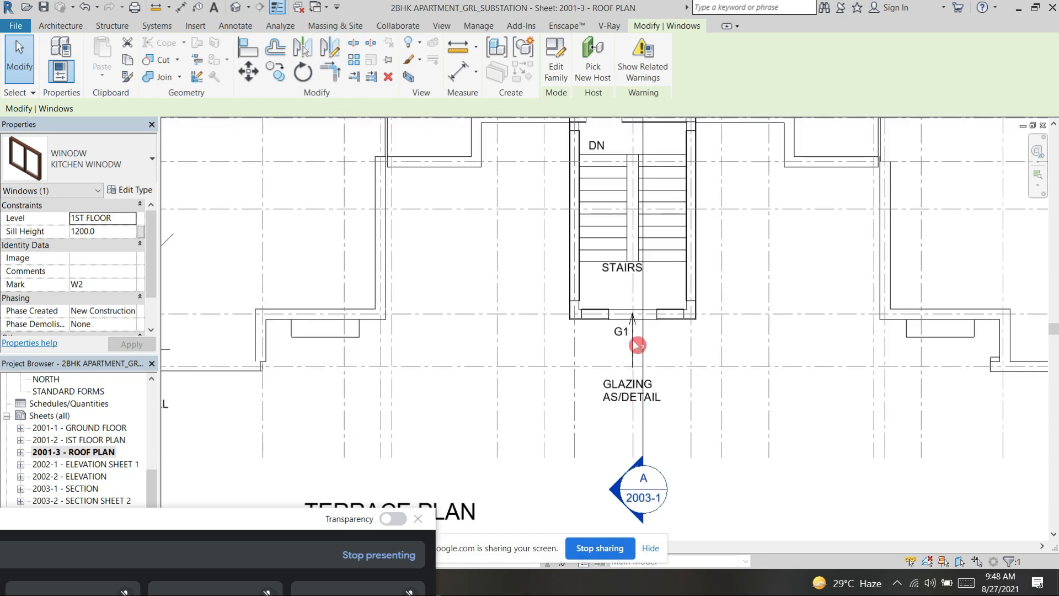
scroll(626, 347, "down", 3)
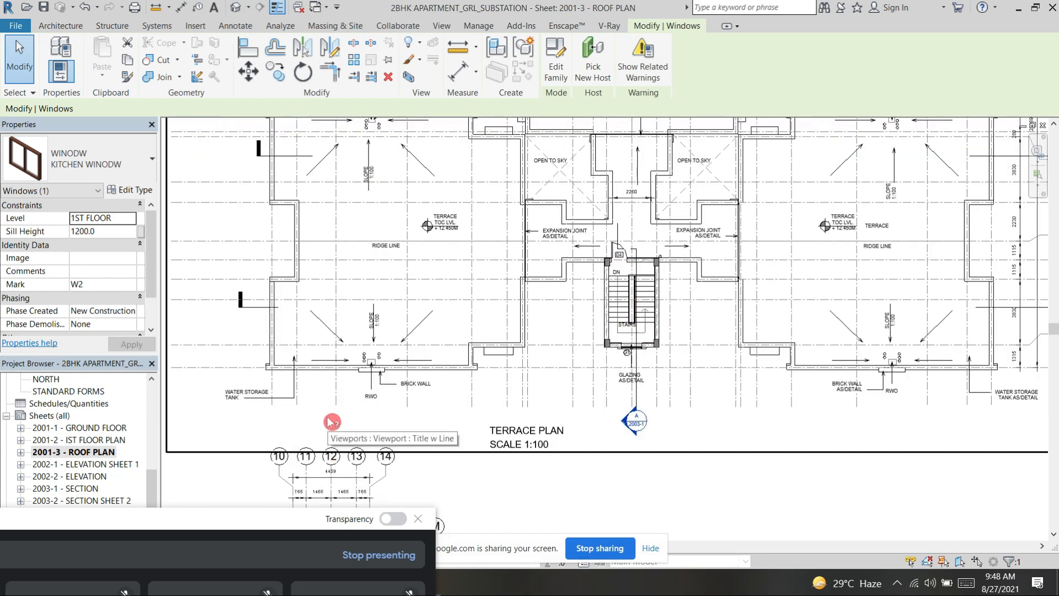
Step: Examine the mumty roof plan's grid dimensions and notes below the terrace plan
scroll(485, 357, "up", 4)
scroll(676, 280, "down", 5)
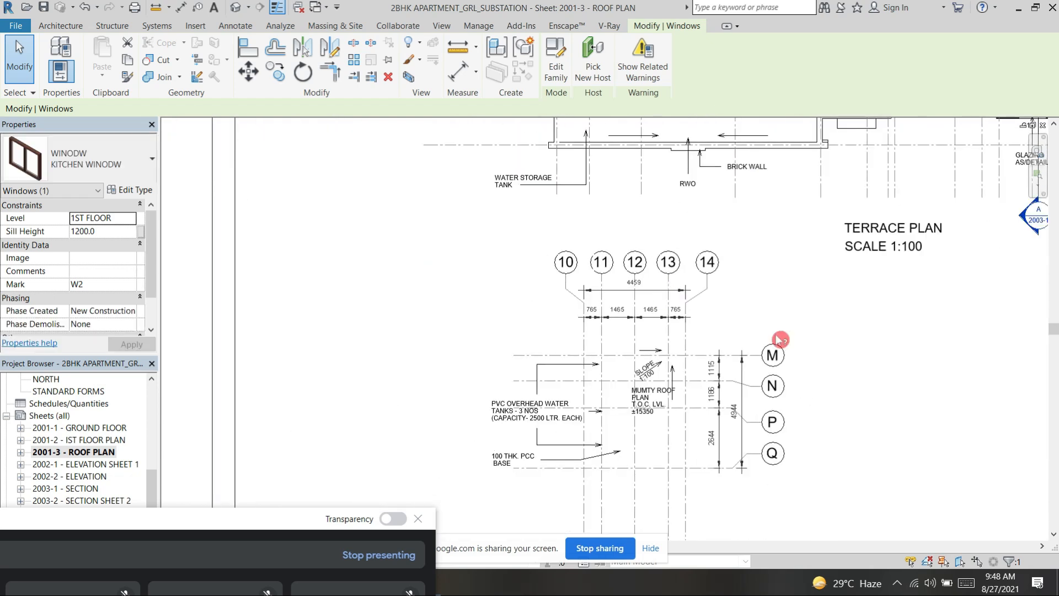
scroll(753, 398, "down", 1)
Step: Examine the terrace plan's grid lines from 1 to 23 and its overall placement on the sheet
middle_click_drag(762, 402, 617, 508)
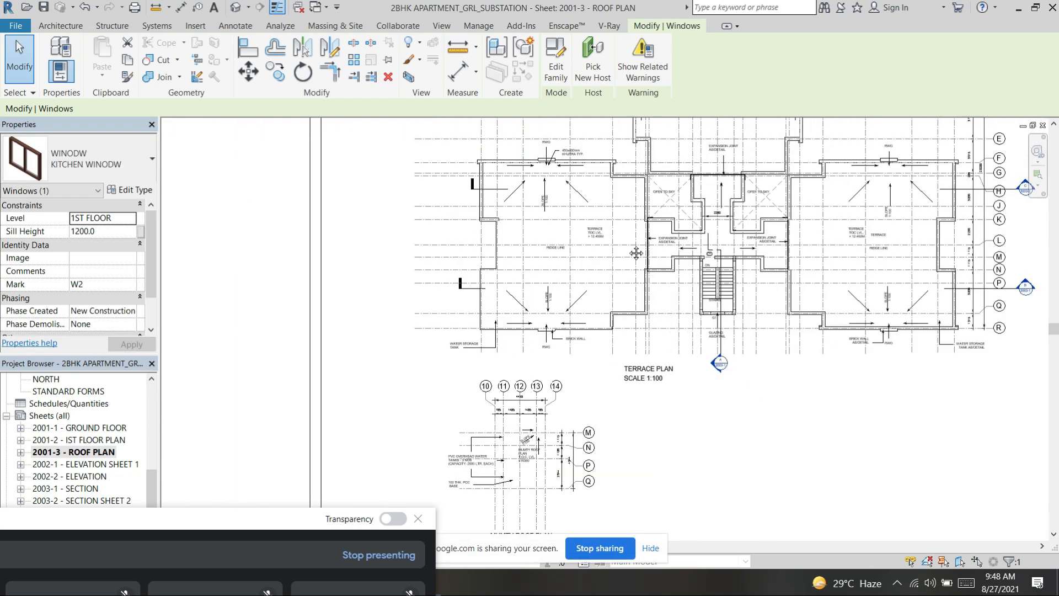
middle_click_drag(733, 322, 636, 397)
middle_click_drag(625, 433, 602, 492)
middle_click_drag(958, 159, 935, 247)
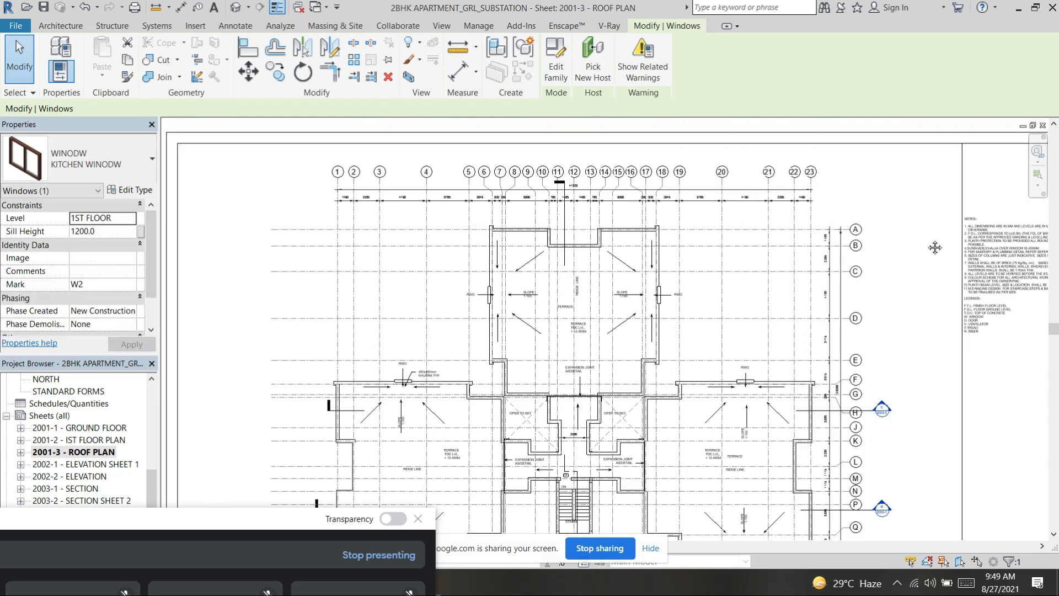
middle_click_drag(515, 228, 523, 285)
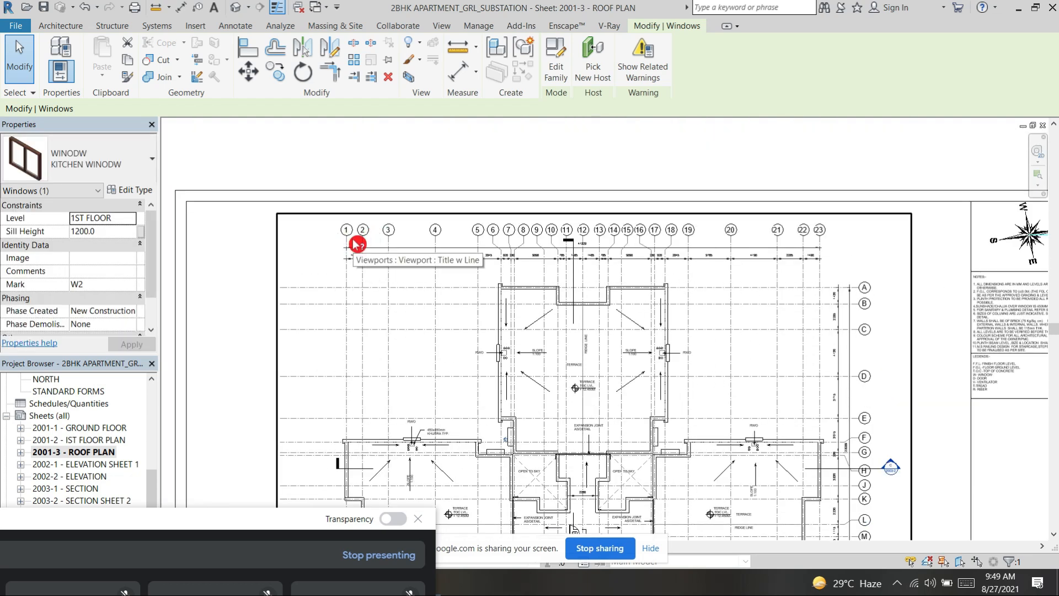
scroll(471, 348, "down", 1)
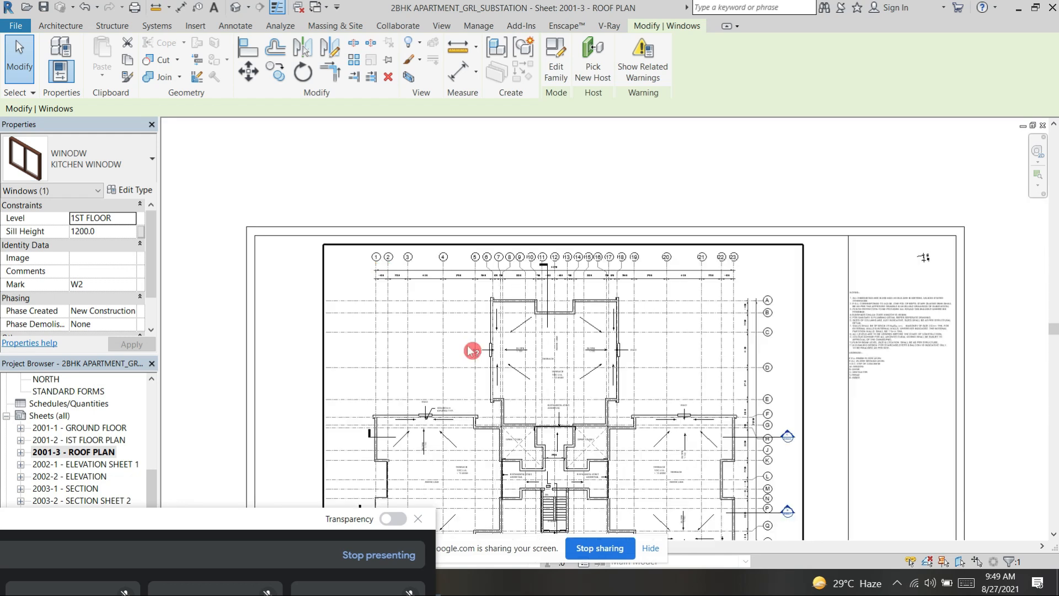
scroll(580, 326, "down", 2)
scroll(474, 359, "down", 1)
middle_click_drag(540, 406, 608, 265)
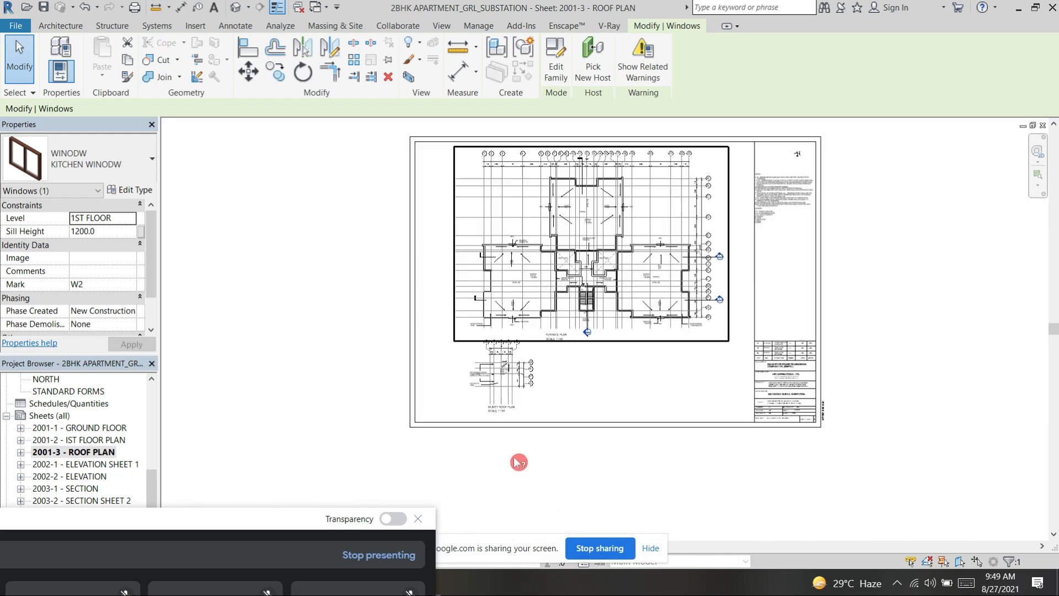
Step: Examine the mumty roof plan's overhead water tanks, PCC base, slope and level above the staircase
scroll(513, 461, "up", 3)
scroll(603, 310, "up", 3)
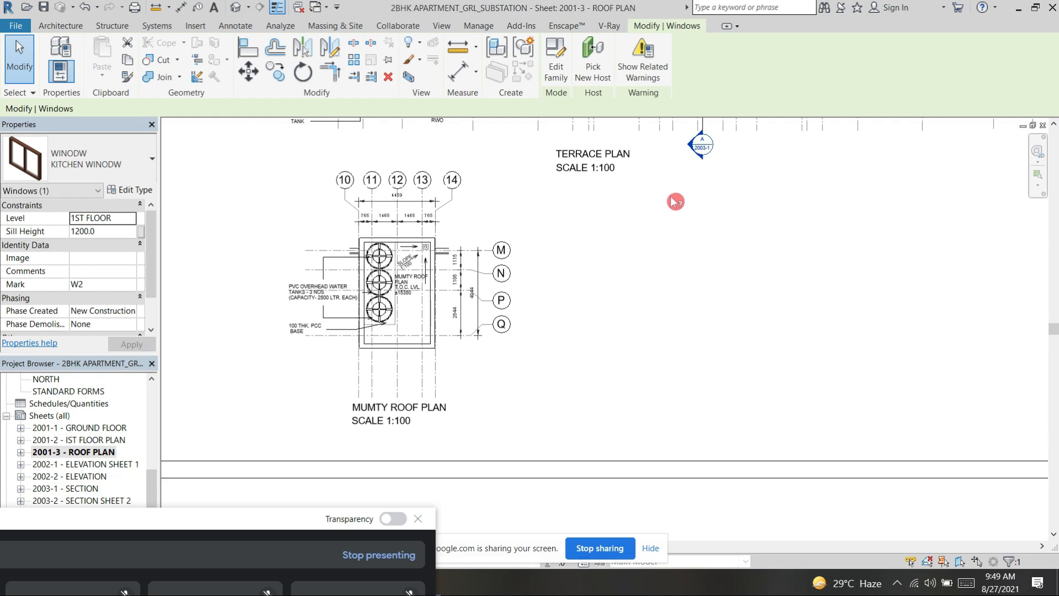
middle_click_drag(683, 206, 690, 345)
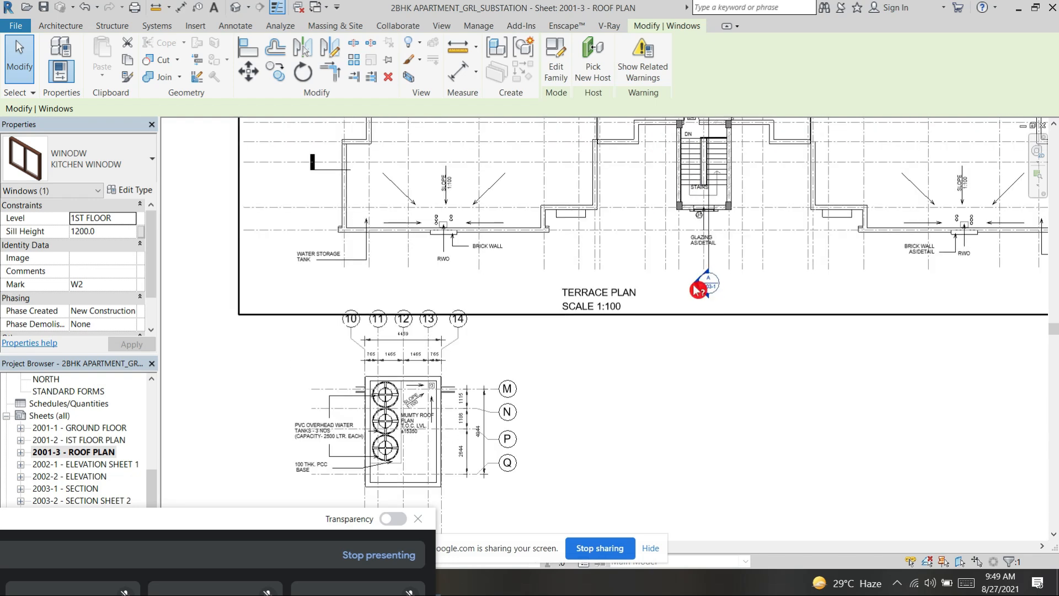
middle_click_drag(678, 449, 765, 321)
scroll(424, 207, "up", 2)
mouse_move(473, 206)
middle_mouse_down()
mouse_move(539, 162)
mouse_move(492, 213)
middle_mouse_up()
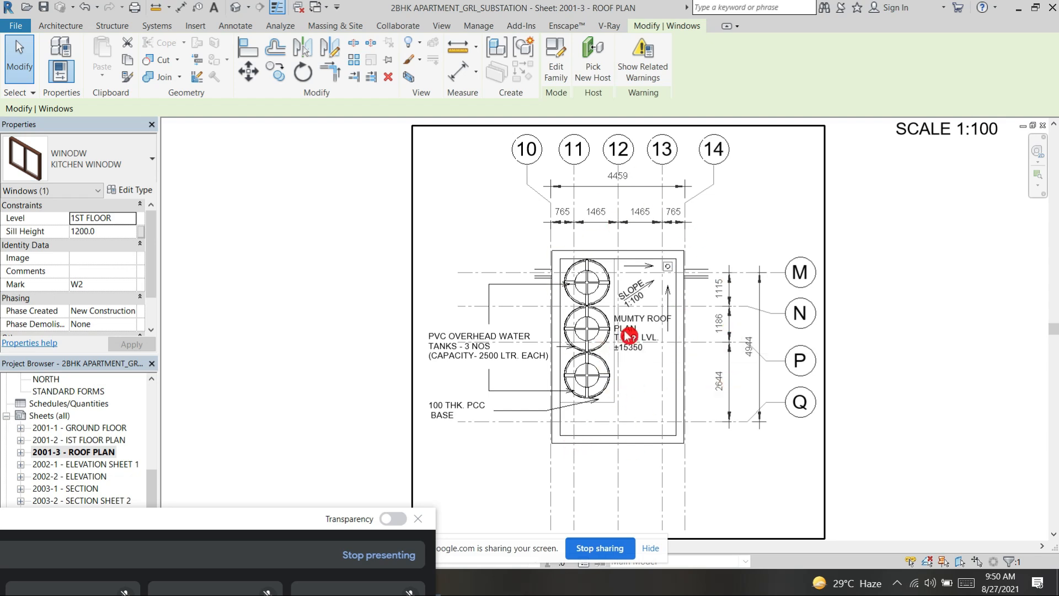
scroll(627, 335, "down", 2)
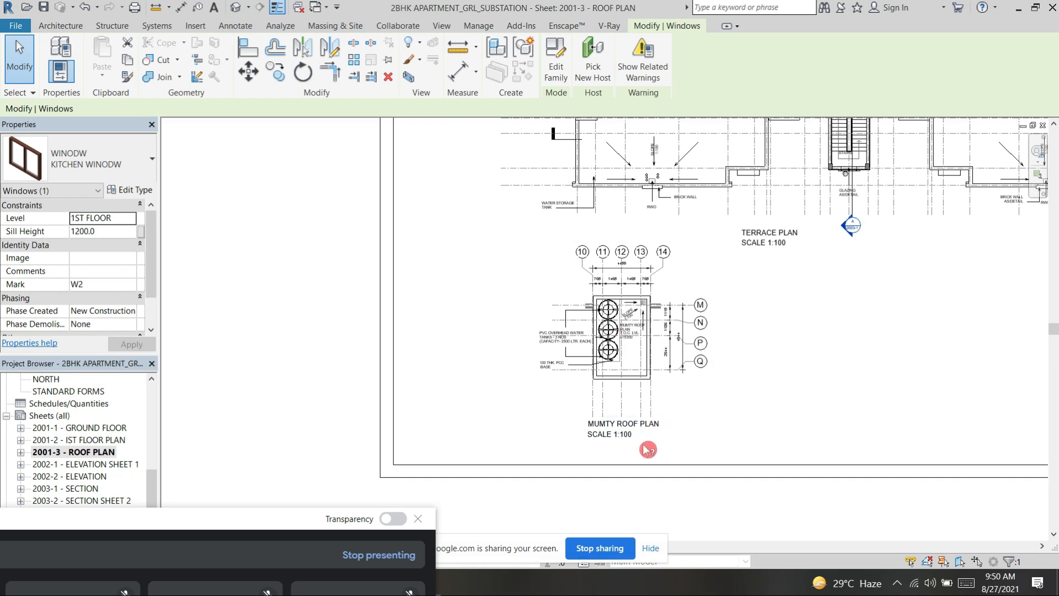
scroll(648, 444, "up", 2)
scroll(655, 416, "down", 2)
Step: Examine the whole roof plan sheet, then its north compass and general notes in the title block
scroll(799, 369, "down", 1)
scroll(700, 404, "down", 1)
scroll(971, 259, "down", 1)
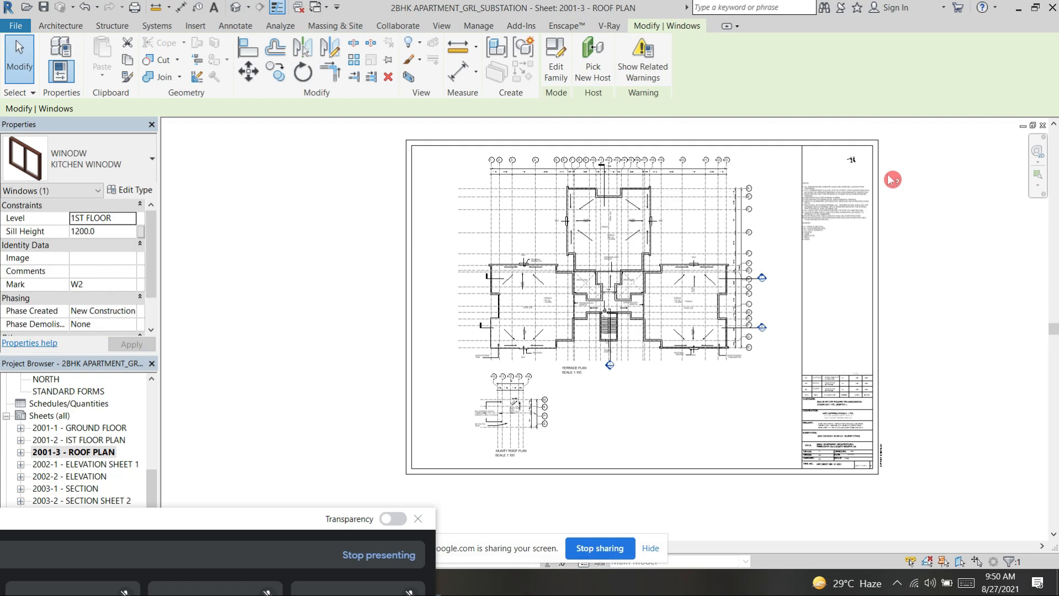
scroll(903, 168, "up", 4)
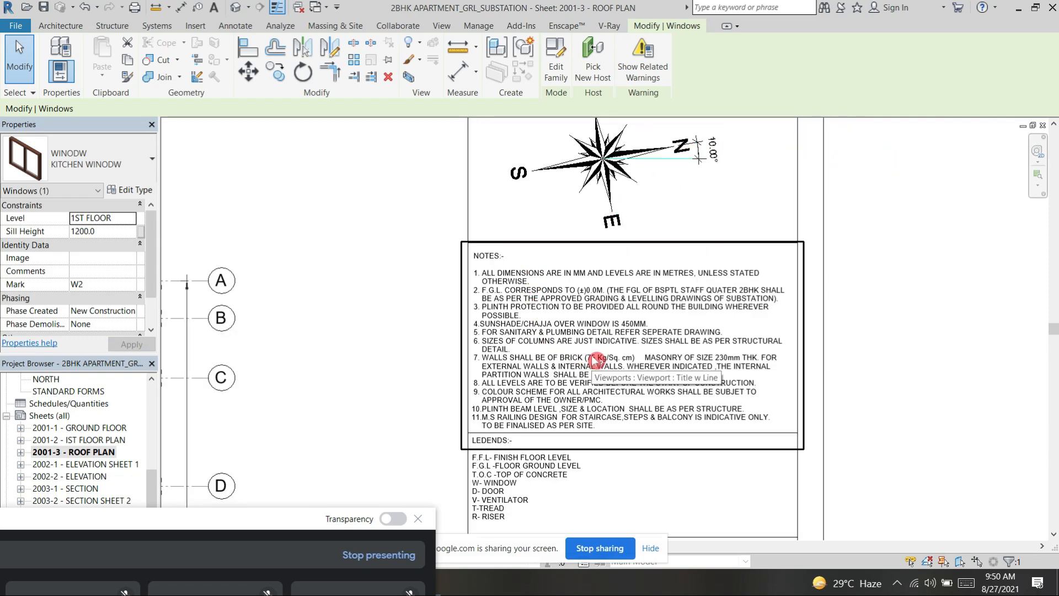
scroll(464, 278, "up", 1)
scroll(466, 328, "up", 1)
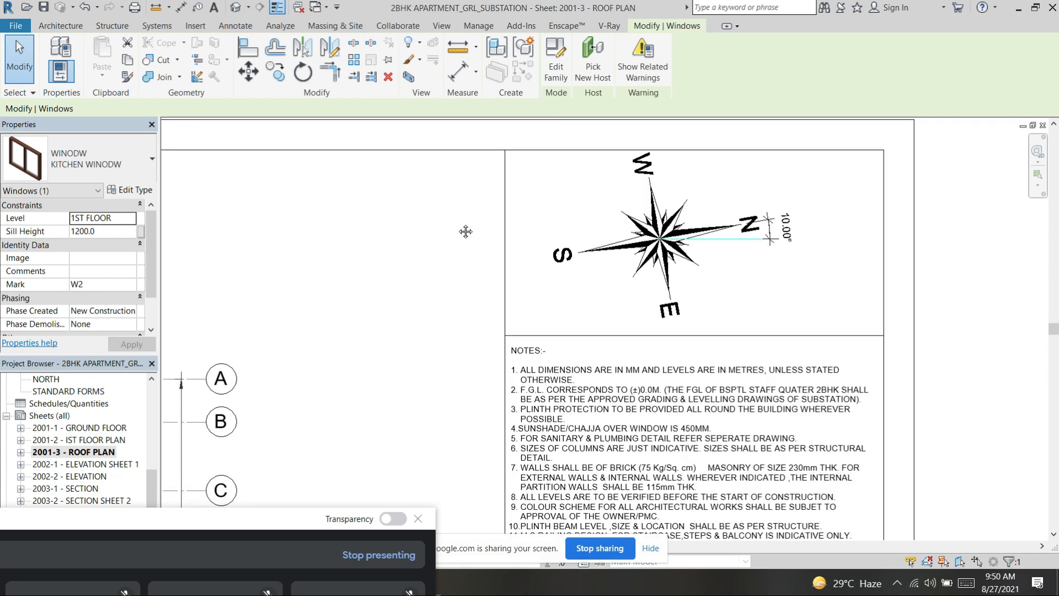
Step: Examine the remaining notes and the legend of abbreviations below them on the roof plan sheet
scroll(466, 172, "up", 1)
middle_click_drag(443, 277, 415, 189)
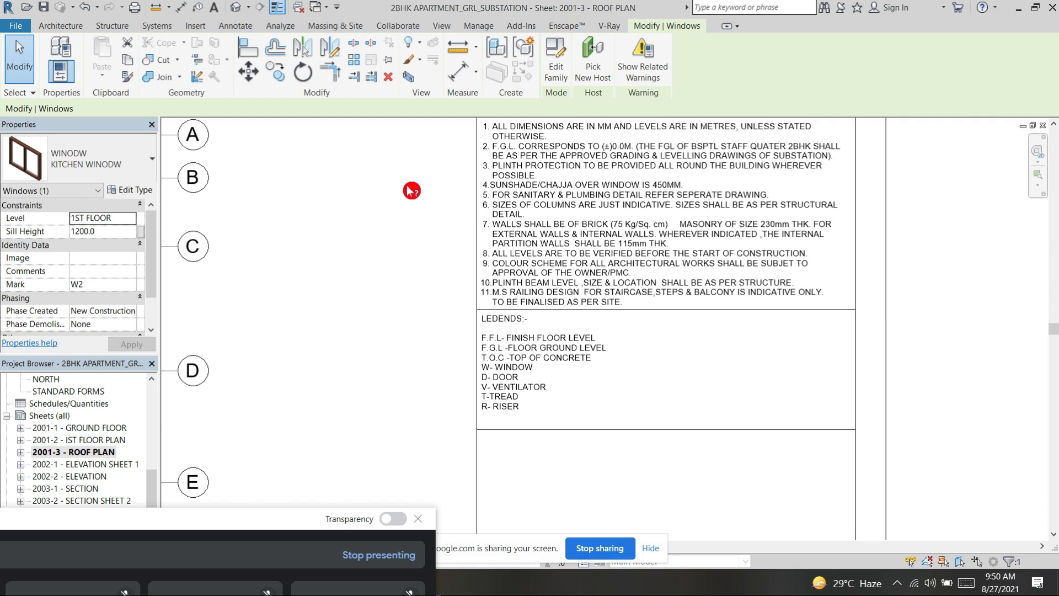
scroll(518, 407, "up", 2)
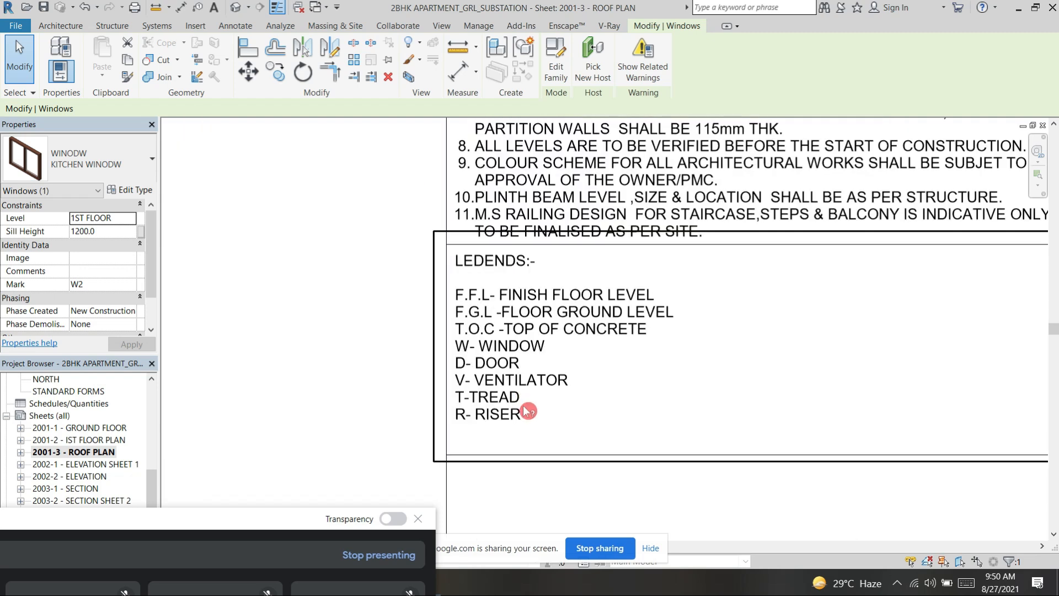
Step: Examine the legend abbreviations, the terrace's level, slope and ridge line notes, and the whole roof plan sheet
scroll(524, 410, "up", 1)
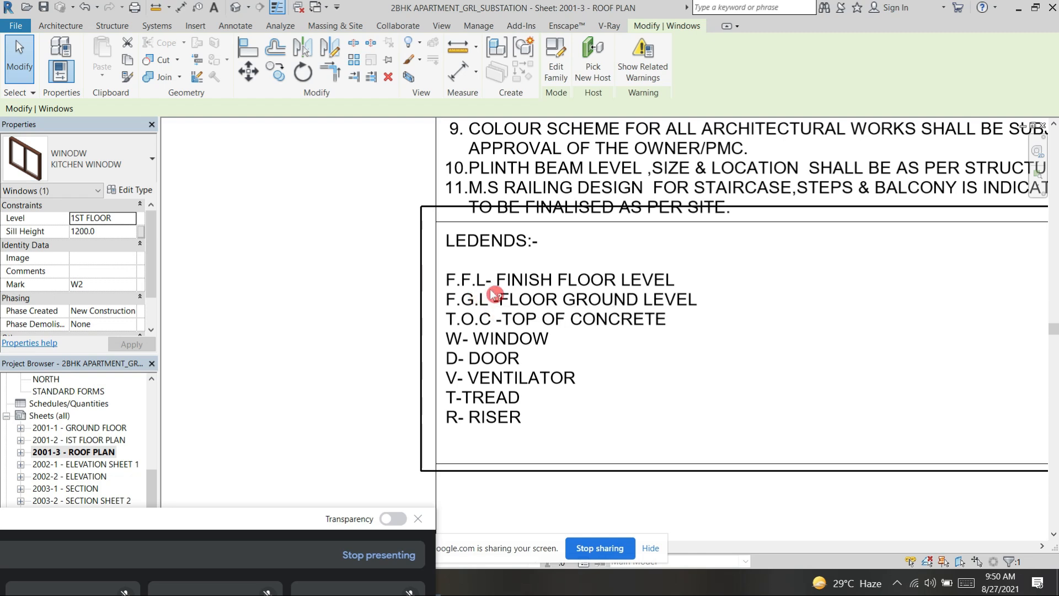
scroll(495, 294, "down", 5)
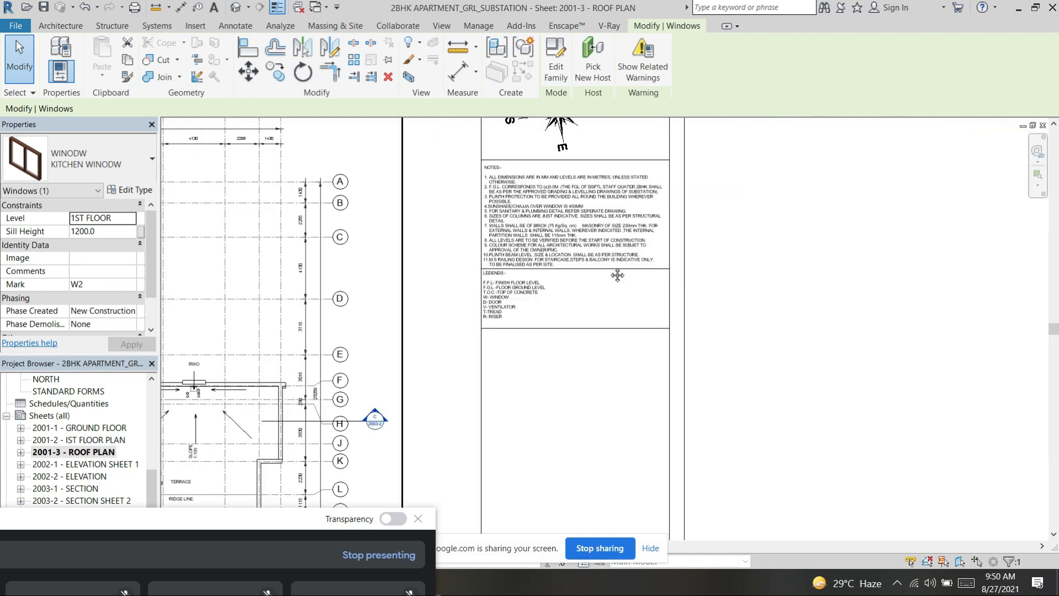
middle_click_drag(454, 340, 618, 275)
middle_click_drag(441, 393, 656, 252)
scroll(538, 287, "up", 3)
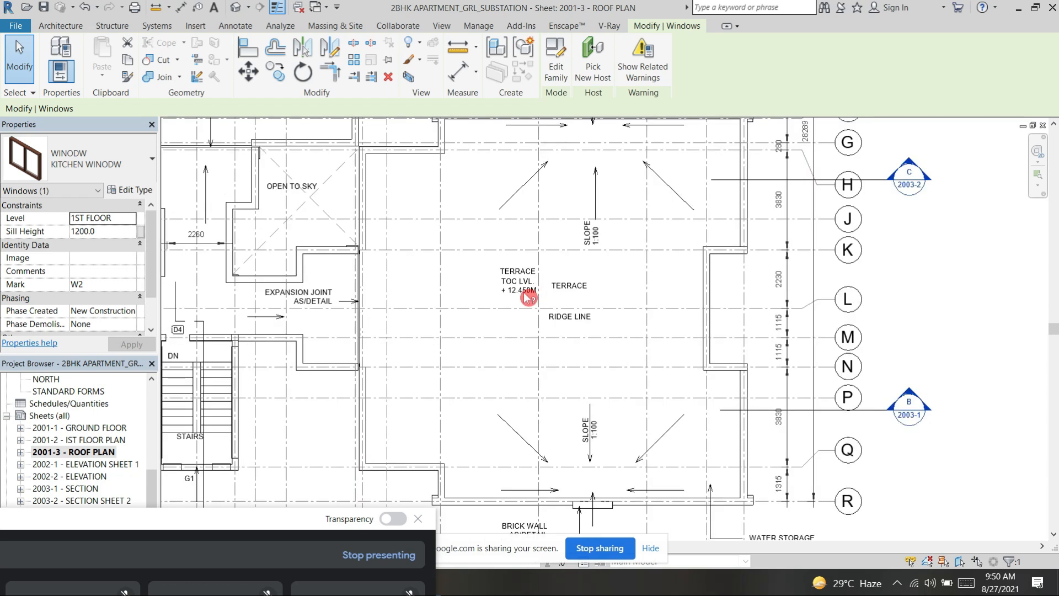
scroll(528, 297, "up", 3)
scroll(496, 292, "down", 3)
scroll(500, 295, "down", 4)
scroll(728, 210, "down", 2)
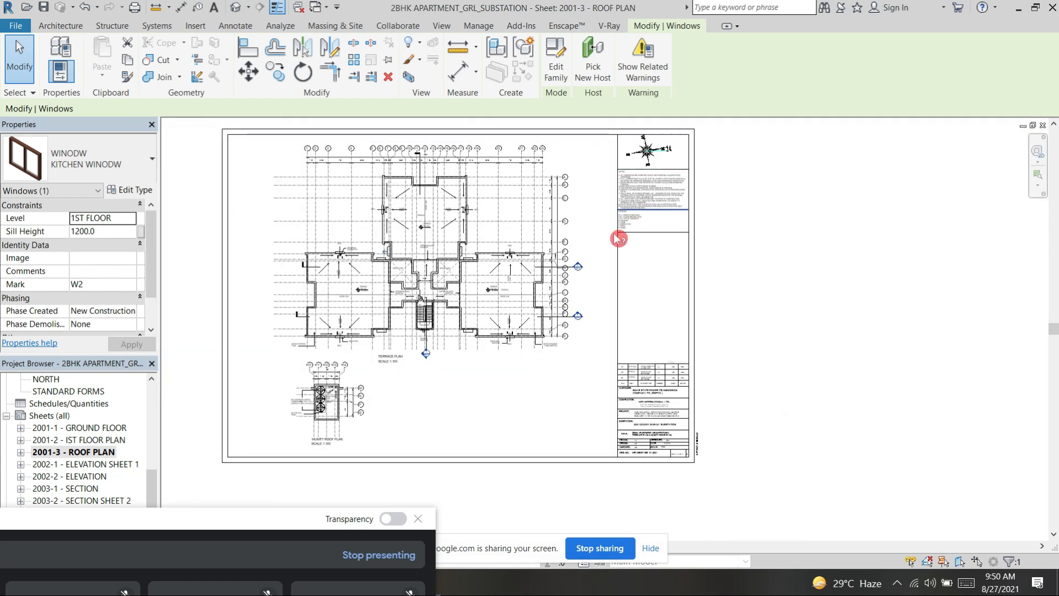
Step: Examine the legend's level, window, door, ventilator, tread and riser abbreviations again, and clear the window selection
scroll(635, 232, "up", 5)
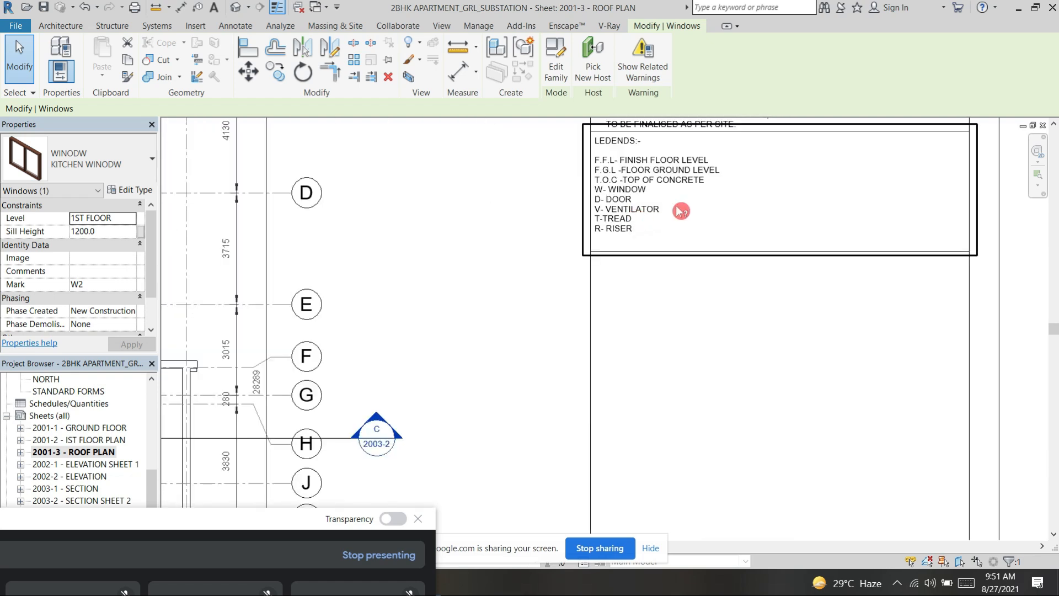
scroll(668, 162, "up", 3)
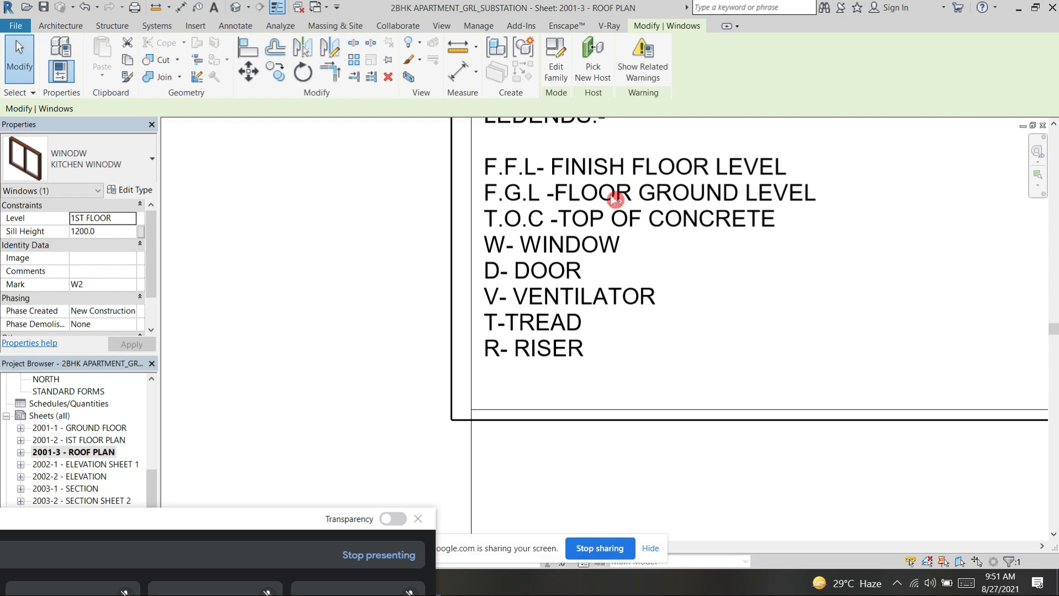
scroll(667, 333, "down", 5)
scroll(678, 385, "down", 5)
left_click(828, 309)
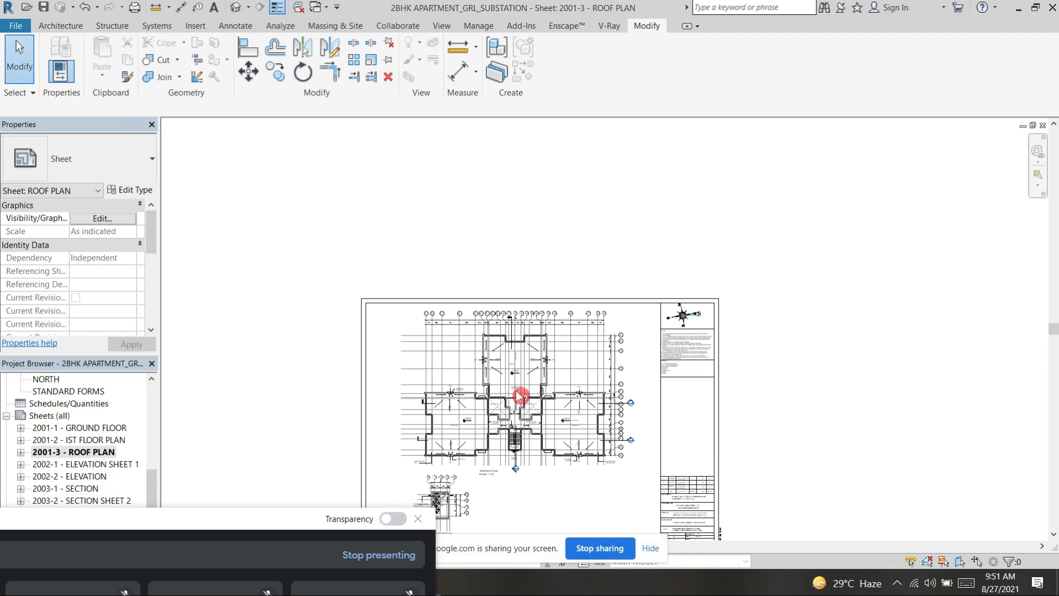
Step: Open sheet 2002-1 - Elevation Sheet 1 and examine the south elevation's staircase glazing, facade openings, windows and balconies
double_click(104, 465)
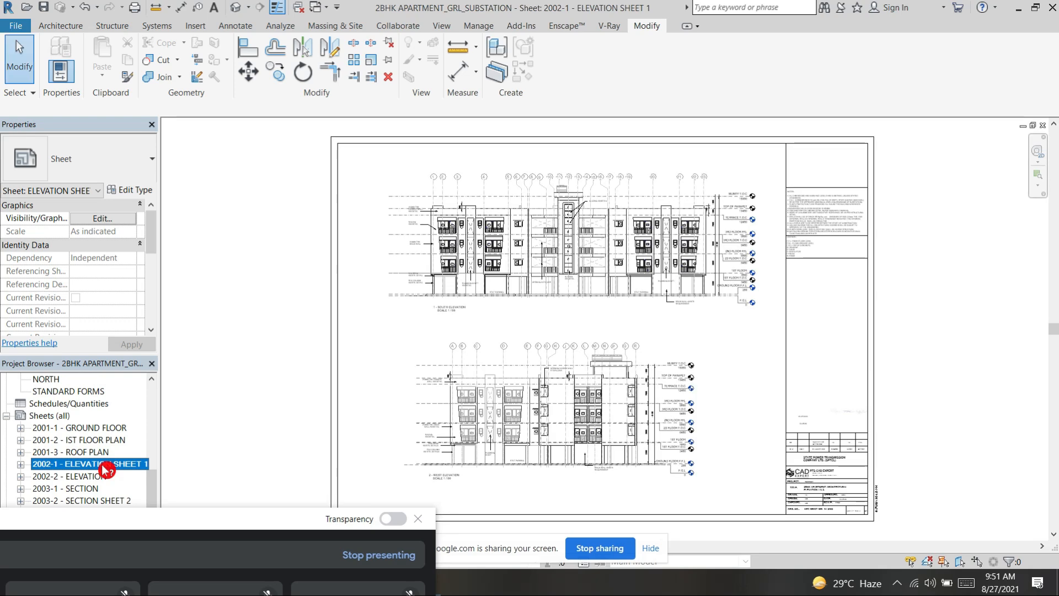
scroll(519, 162, "up", 4)
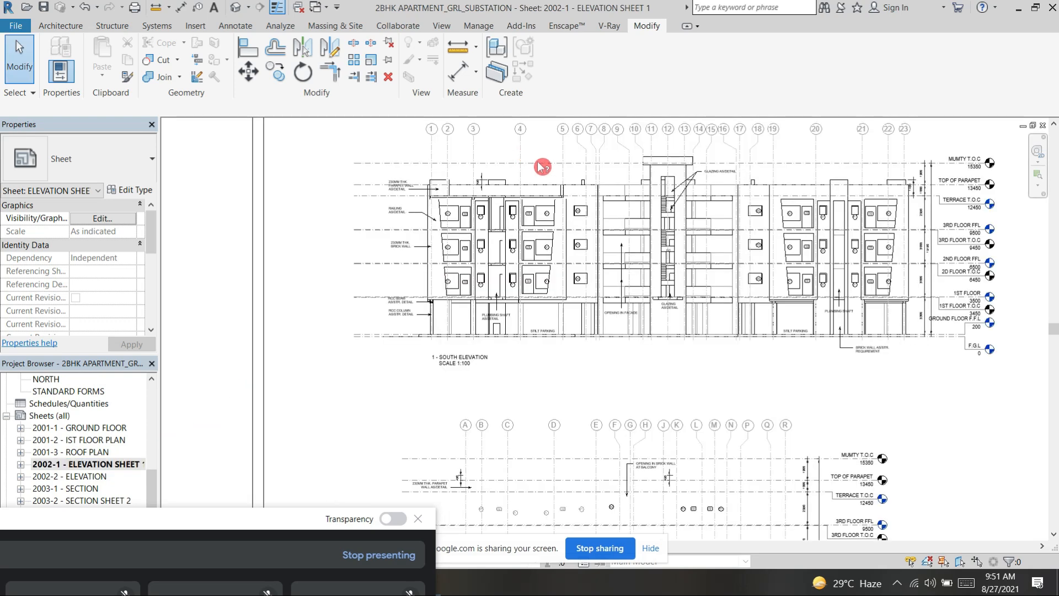
scroll(584, 189, "up", 1)
middle_click_drag(580, 141, 421, 188)
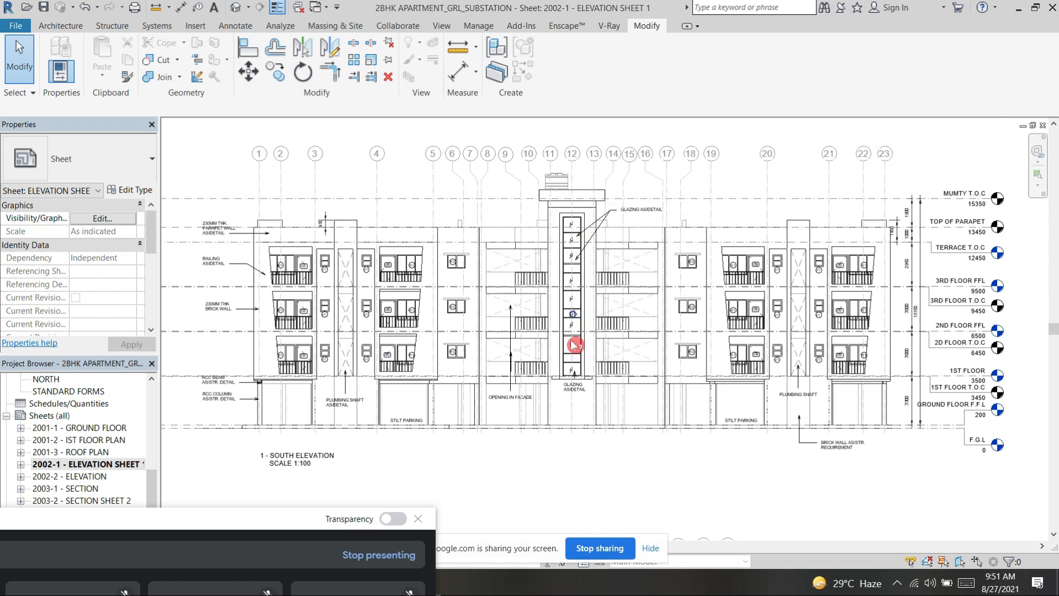
scroll(569, 354, "up", 3)
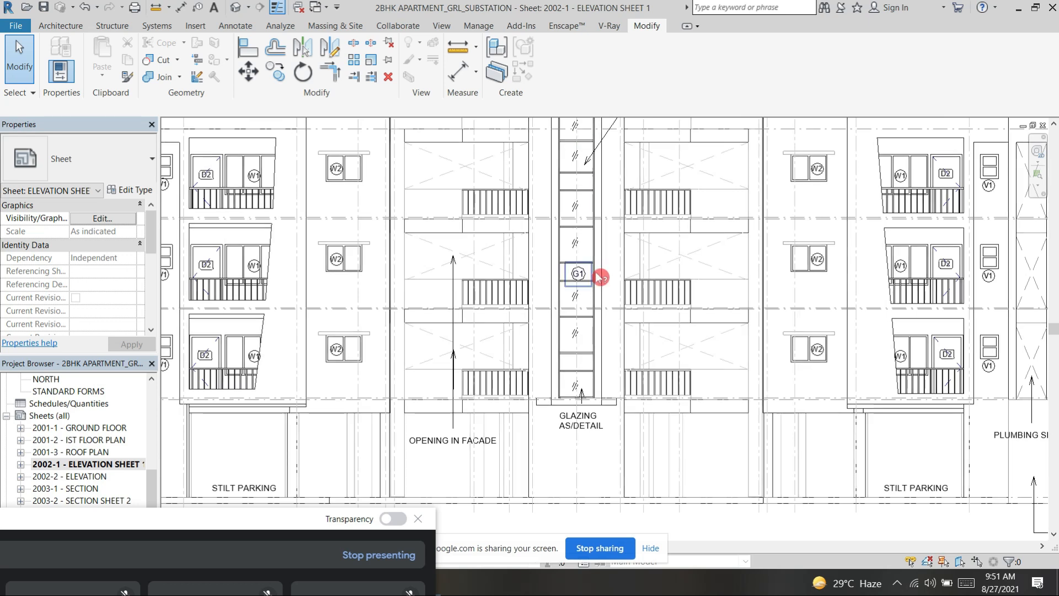
middle_click_drag(606, 344, 606, 363)
scroll(615, 296, "down", 2)
scroll(674, 246, "down", 1)
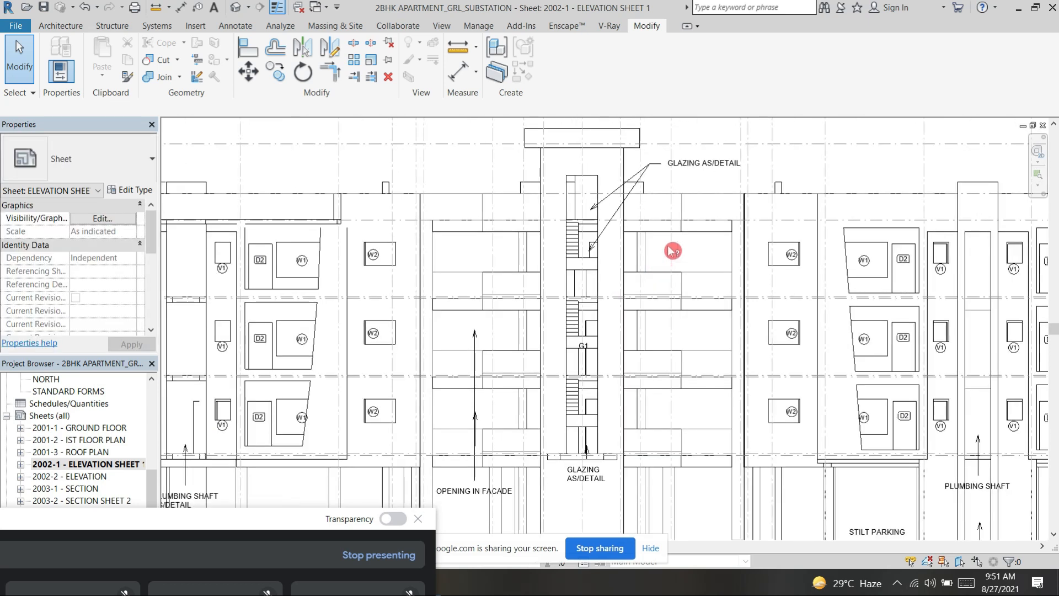
scroll(655, 249, "down", 1)
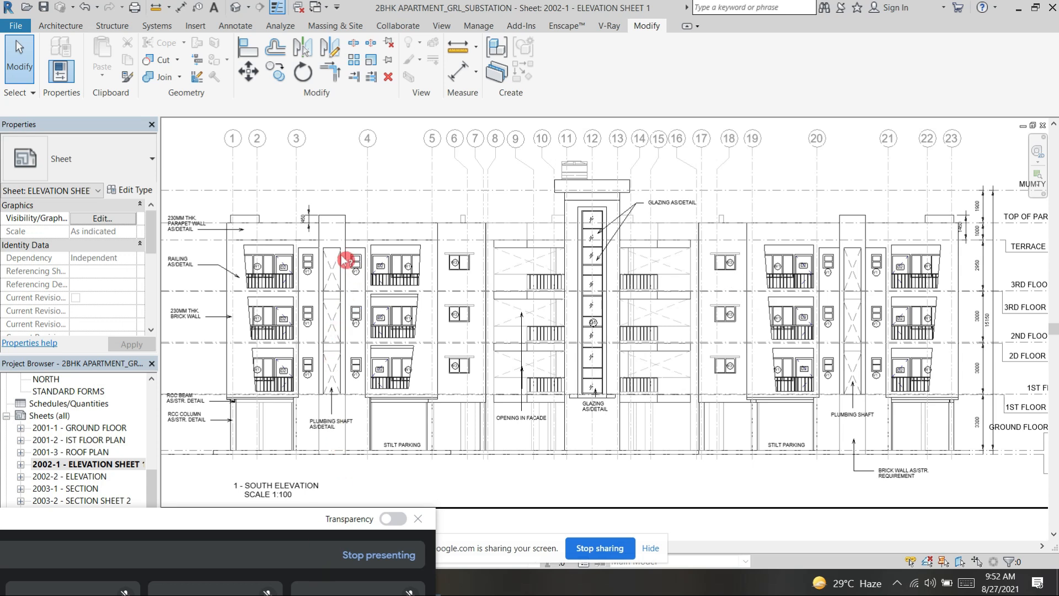
Step: Activate the south elevation viewport and extend the railing note's leader end onto the third-floor balcony railing
middle_click_drag(255, 458, 309, 465)
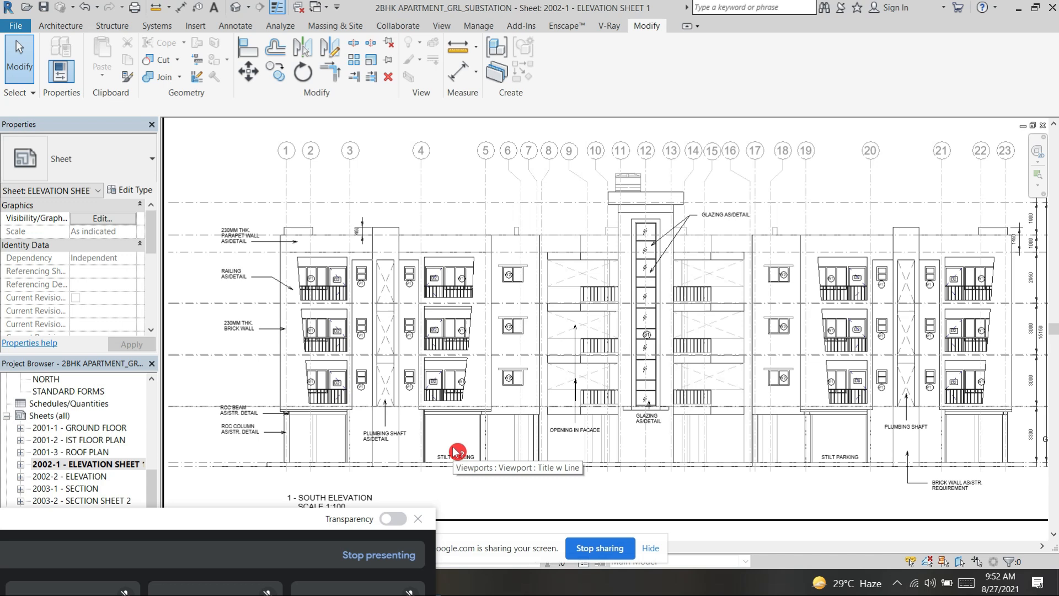
scroll(249, 446, "up", 5)
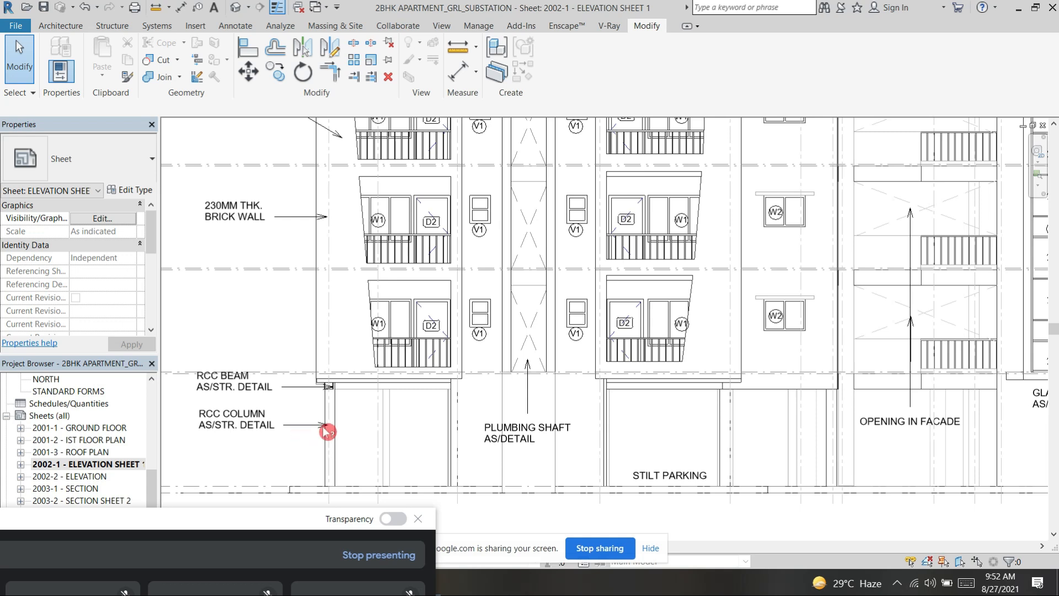
middle_click_drag(270, 341, 290, 414)
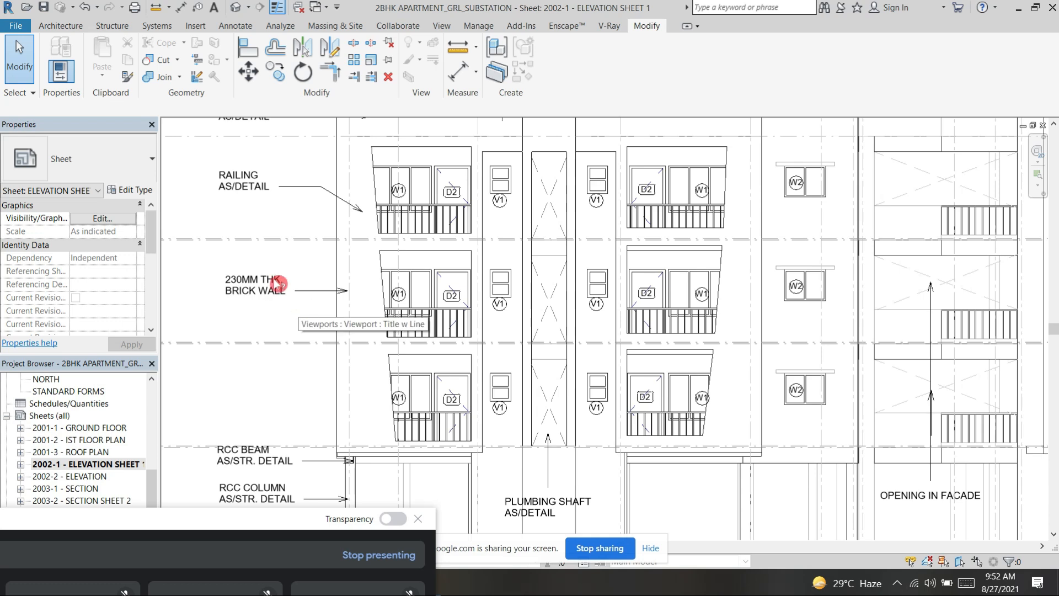
middle_click_drag(252, 193, 309, 276)
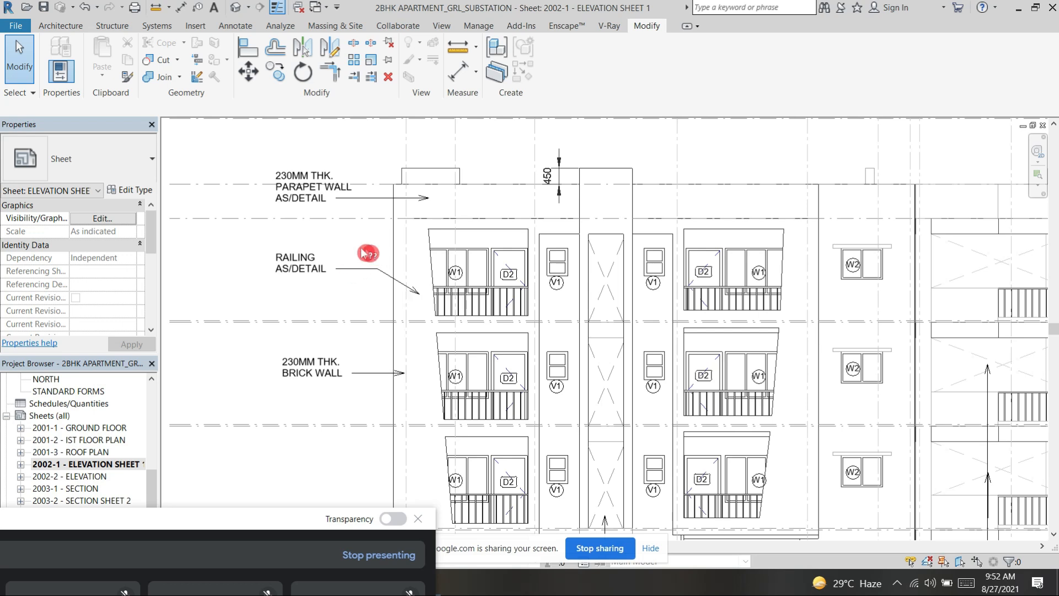
left_click(423, 299)
left_click_drag(418, 292, 461, 293)
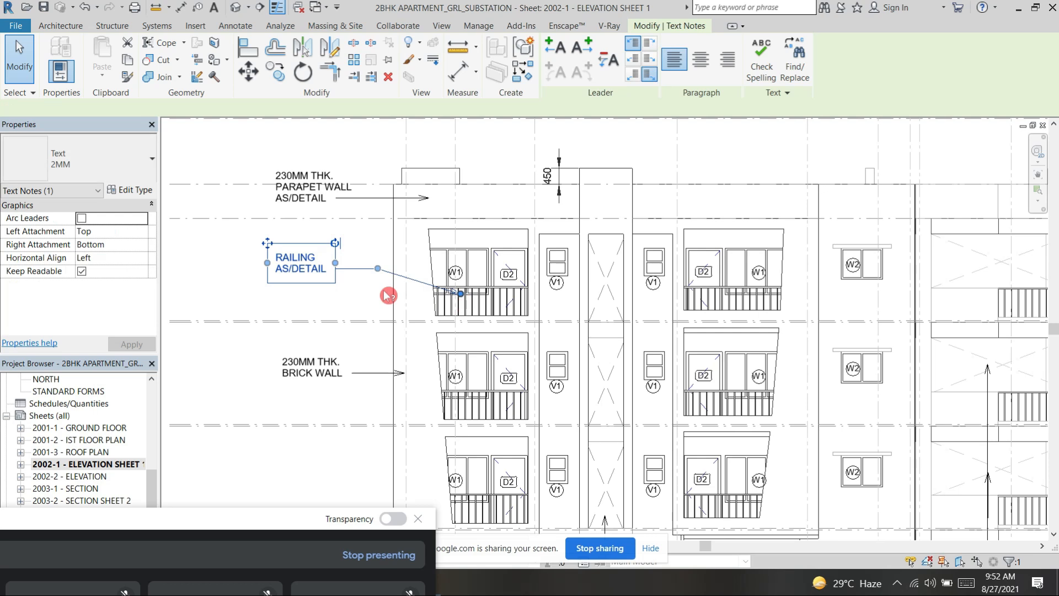
left_click(292, 304)
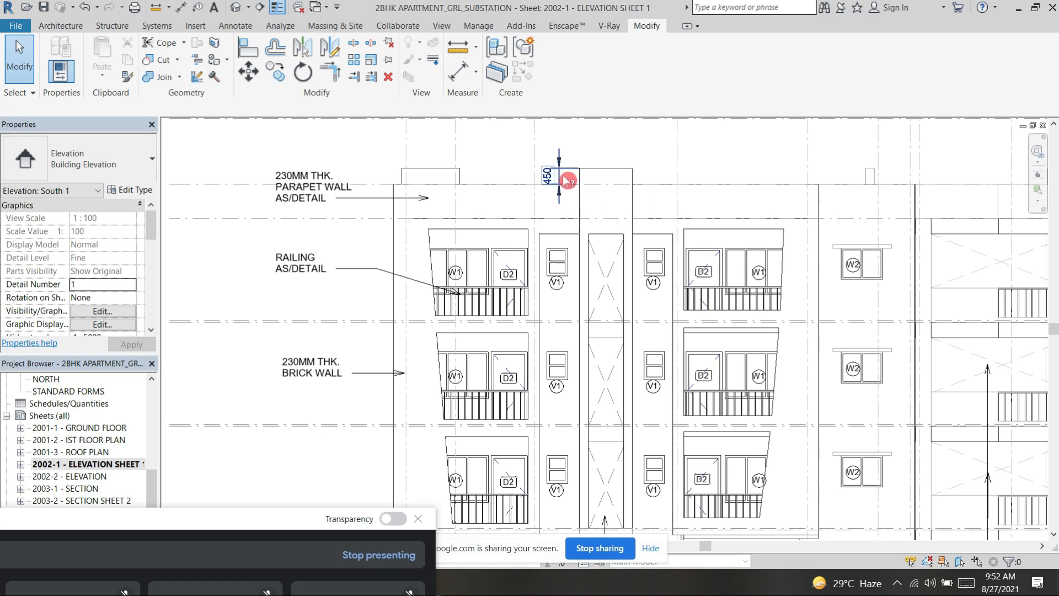
Step: Open sheet 2003-1 - Section and activate the viewport of section A-A'
scroll(574, 170, "down", 2)
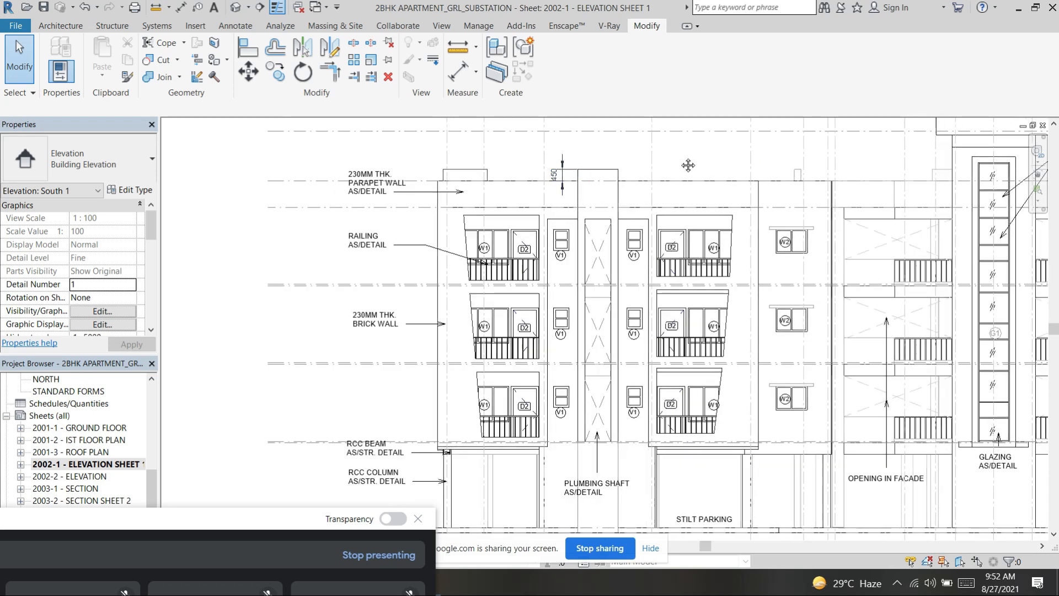
middle_click_drag(773, 163, 528, 180)
scroll(796, 237, "down", 2)
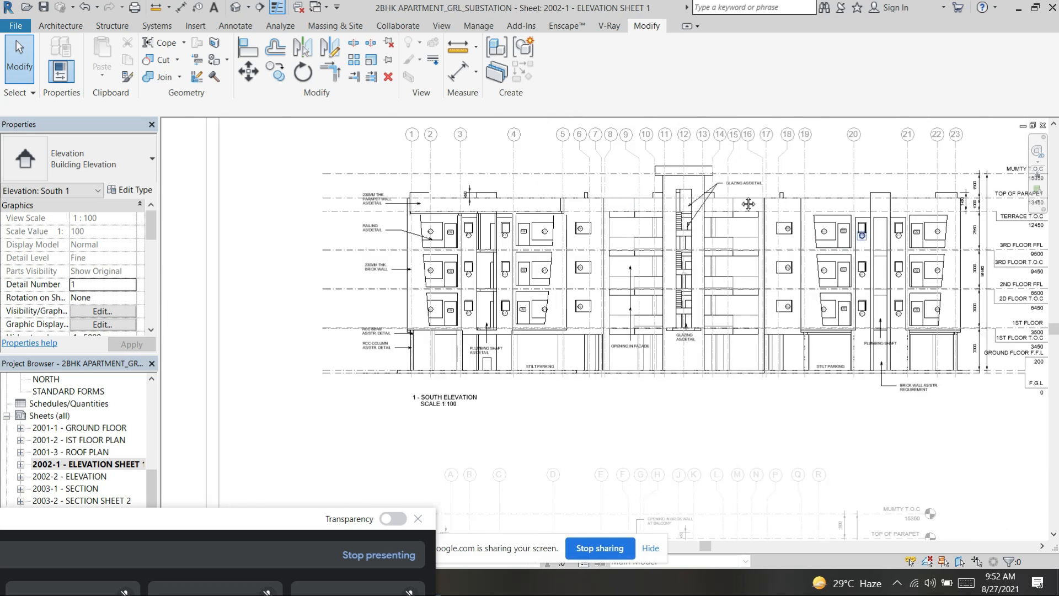
middle_click_drag(748, 204, 664, 187)
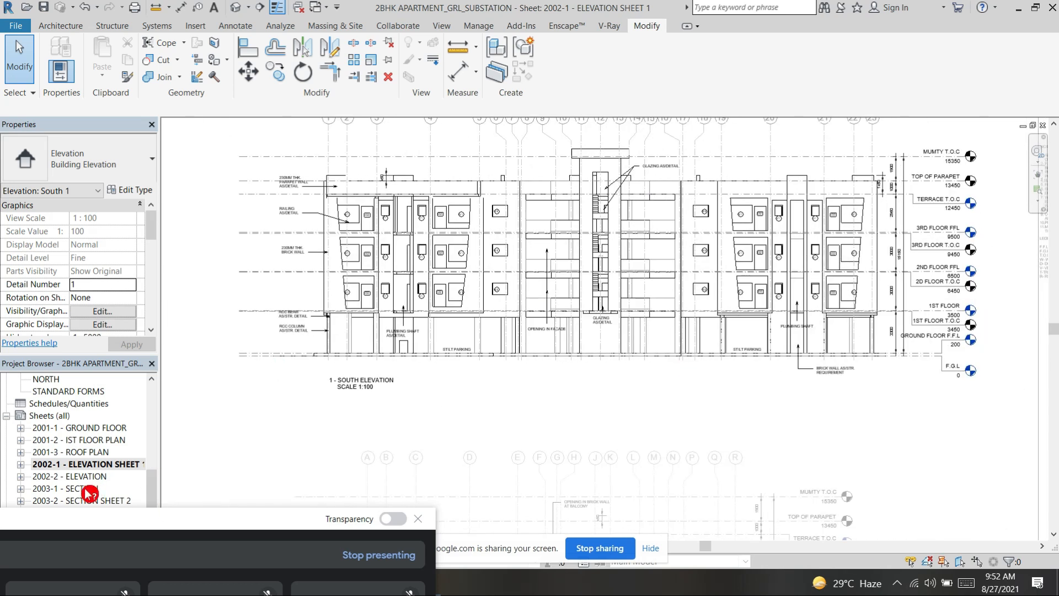
double_click(85, 489)
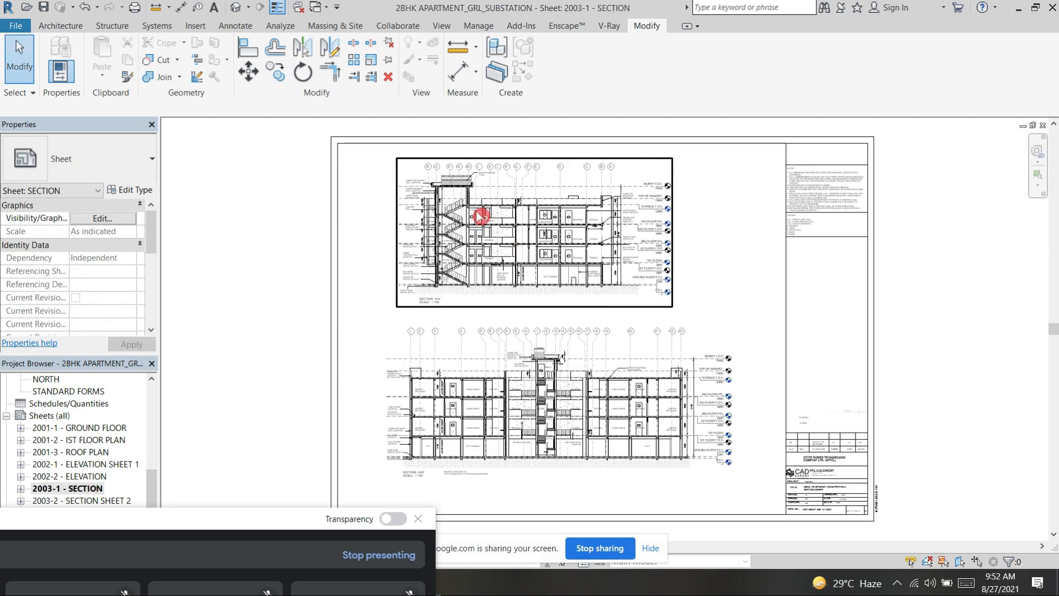
scroll(469, 200, "up", 4)
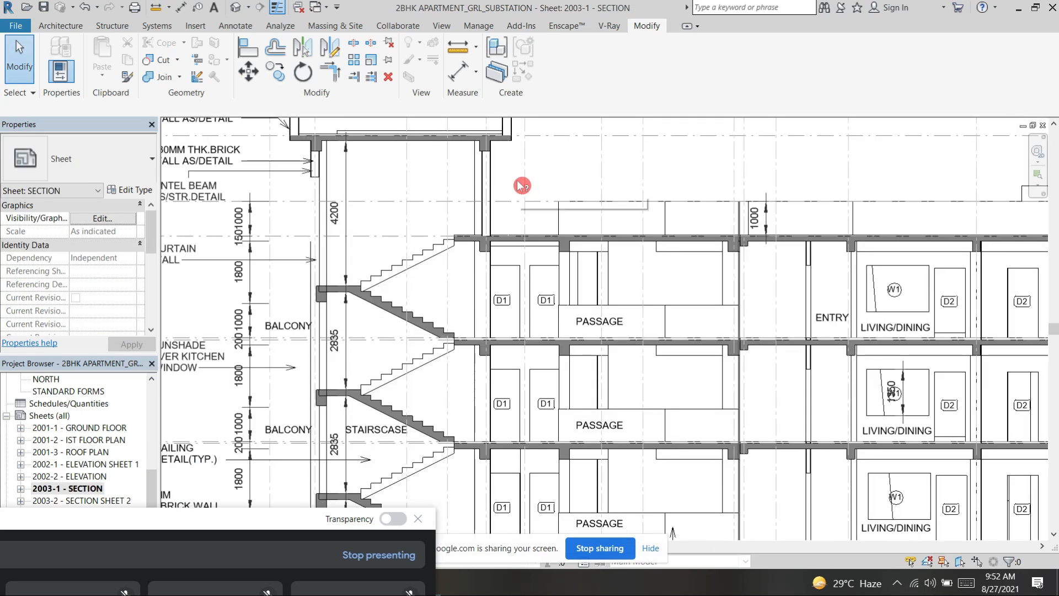
scroll(554, 174, "down", 4)
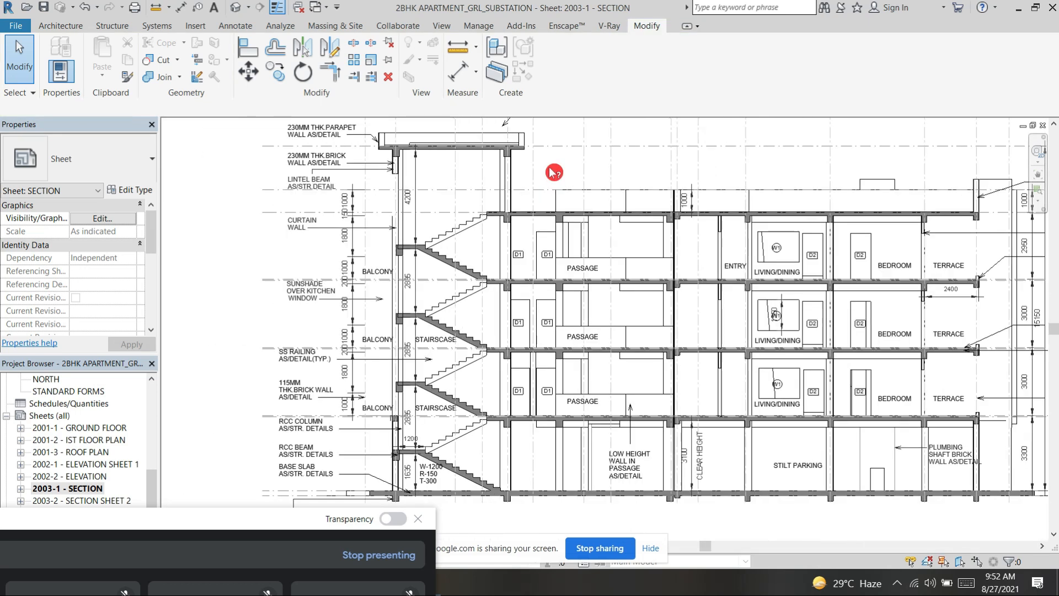
double_click(650, 232)
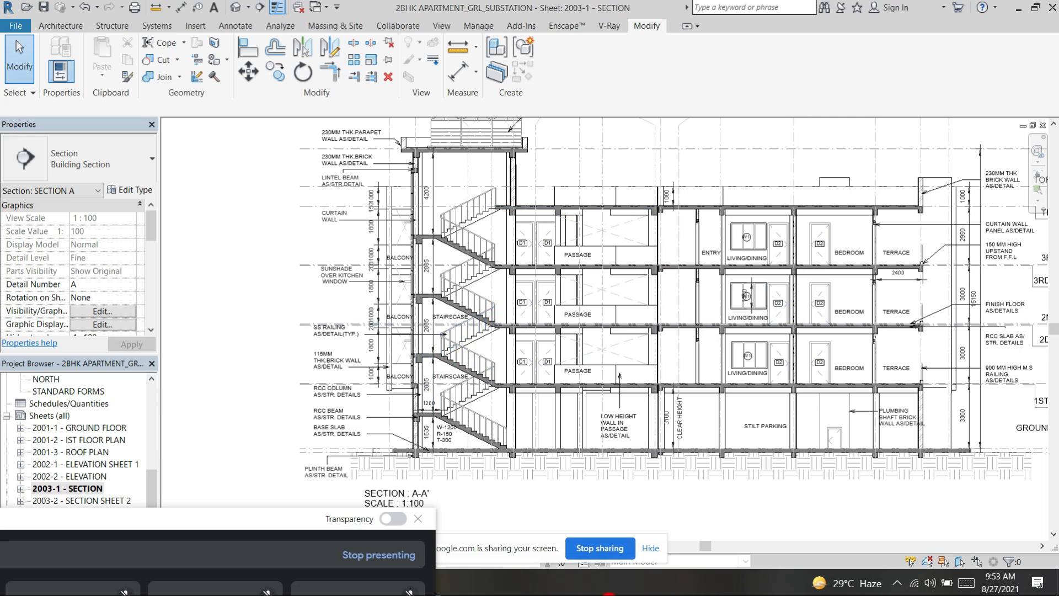
Step: Examine section A-A's staircase landing dimensions, the width, riser and tread note, and the passage's low height wall
scroll(469, 392, "up", 4)
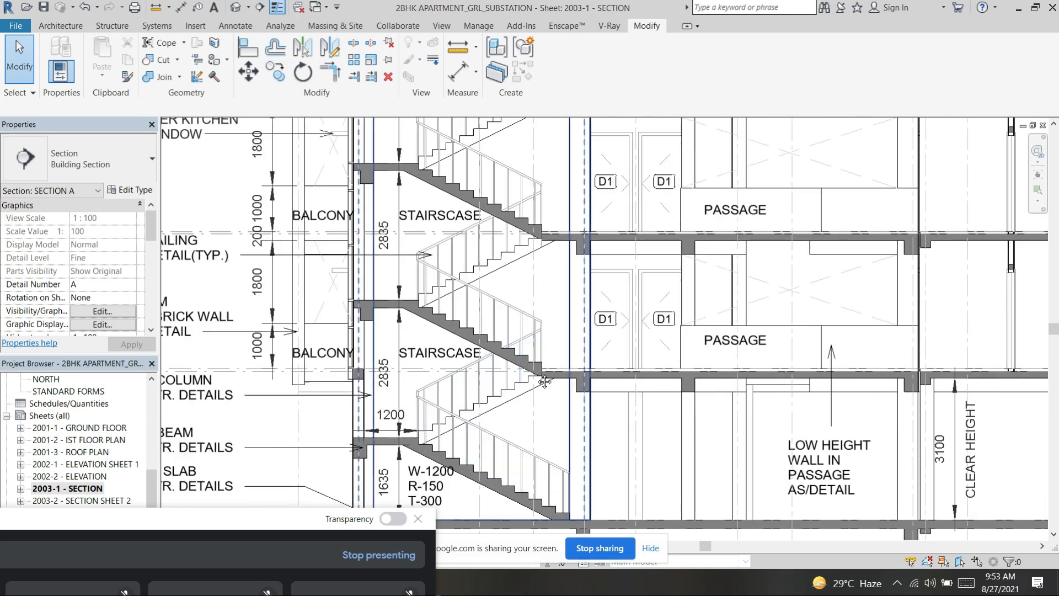
middle_click_drag(544, 382, 574, 296)
scroll(603, 266, "up", 3)
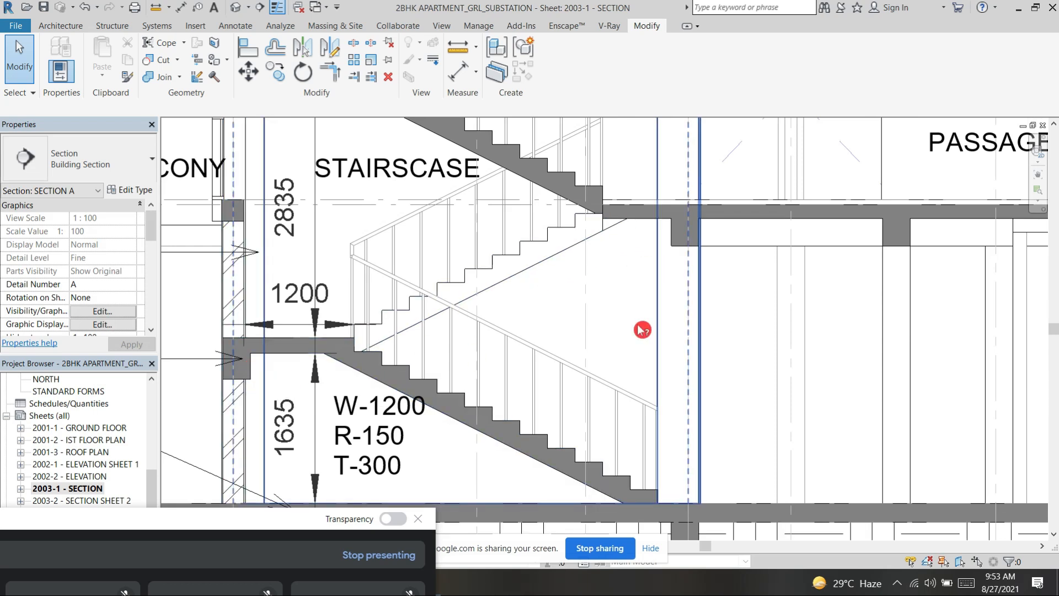
scroll(640, 327, "down", 2)
middle_click_drag(733, 318, 578, 377)
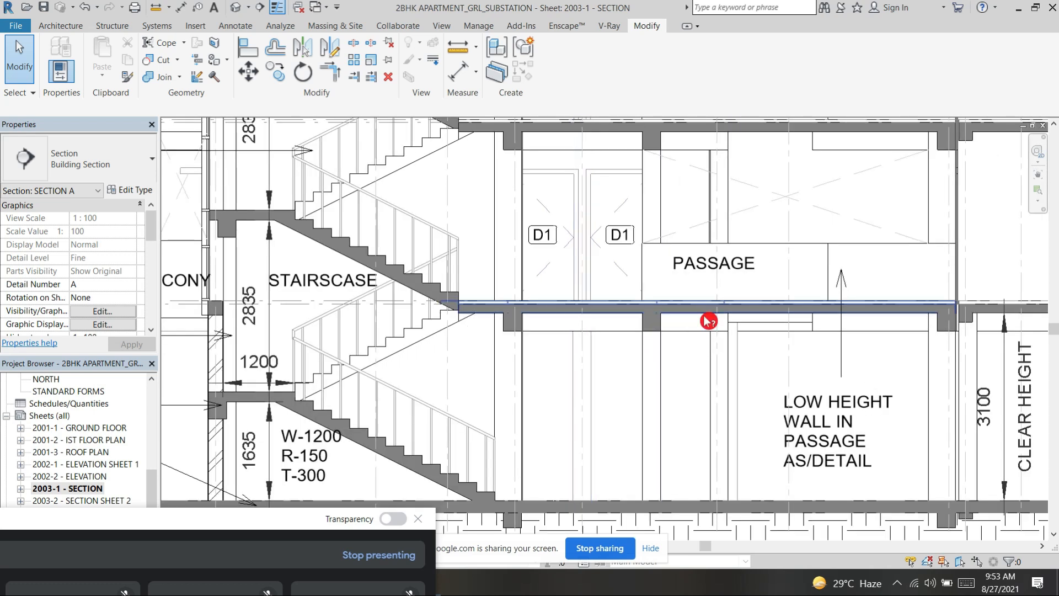
scroll(582, 319, "down", 1)
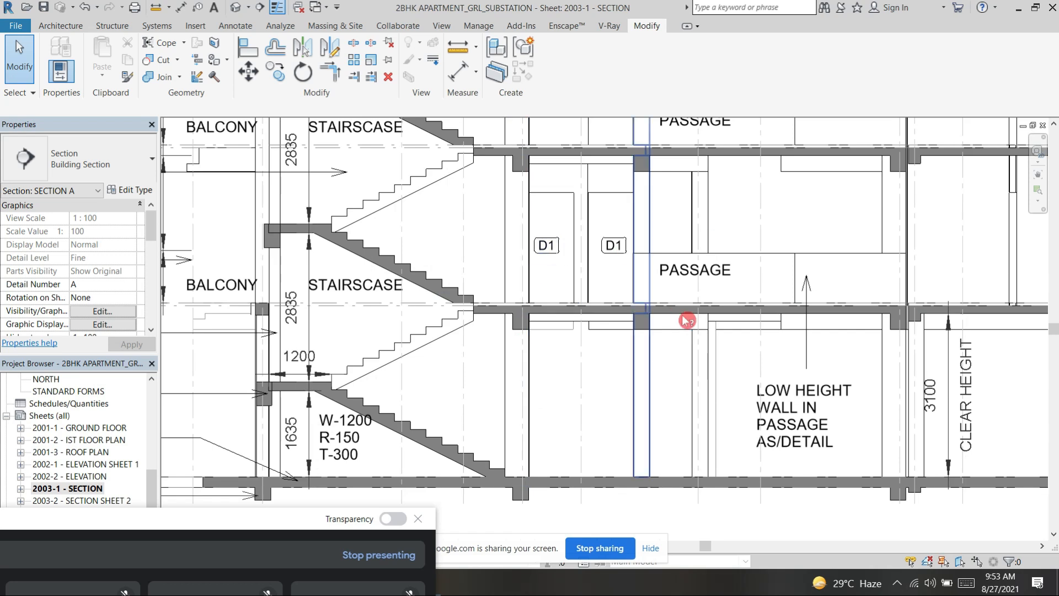
scroll(717, 337, "down", 2)
scroll(724, 339, "down", 1)
Step: Move the second-floor living/dining W1 window's height dimension off its tag to the window's left side
middle_click_drag(842, 360, 633, 410)
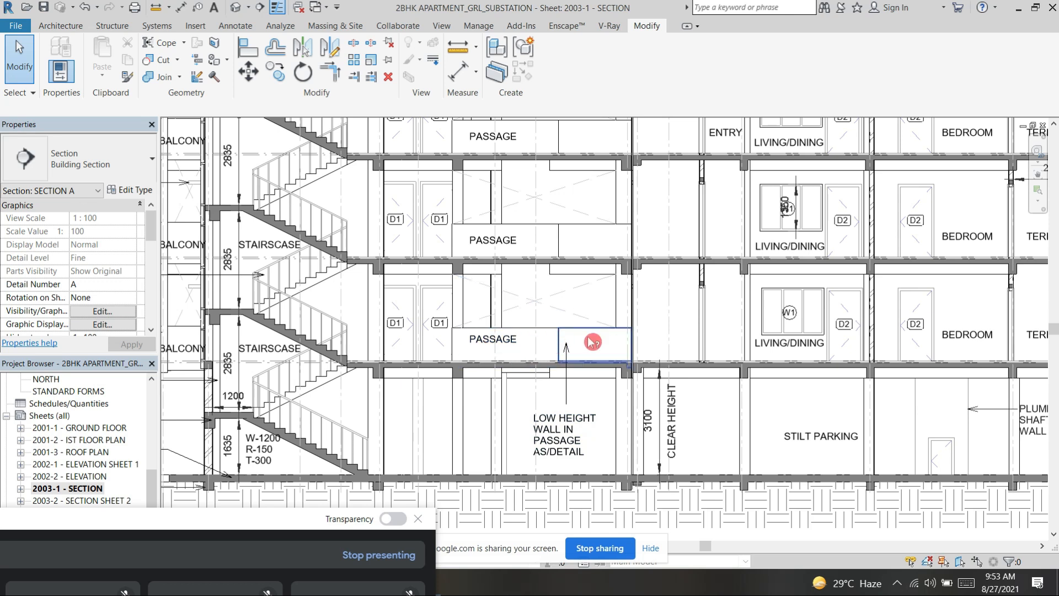
left_click(796, 196)
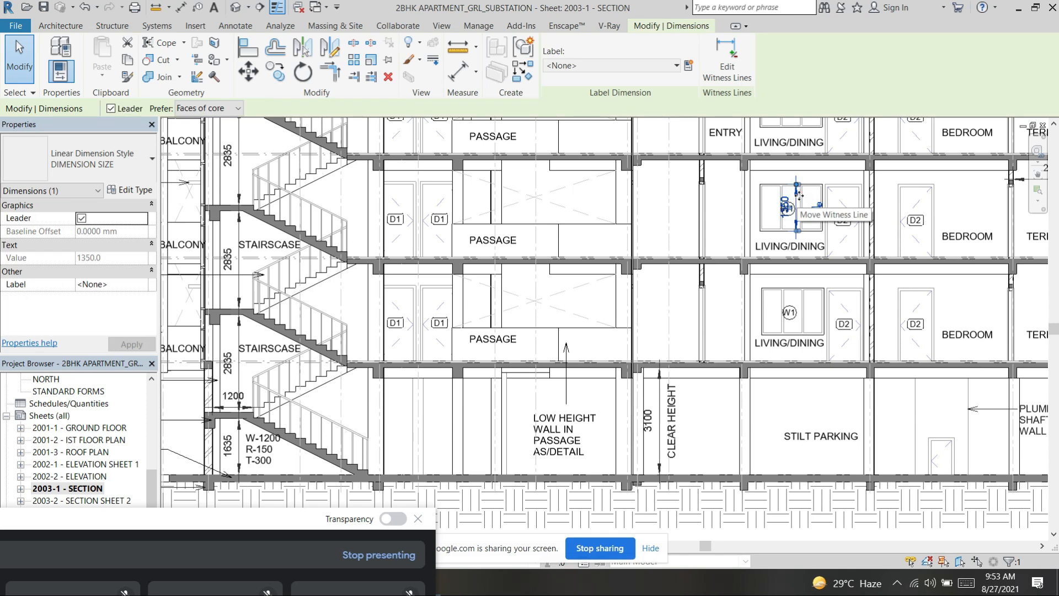
left_click_drag(795, 196, 763, 207)
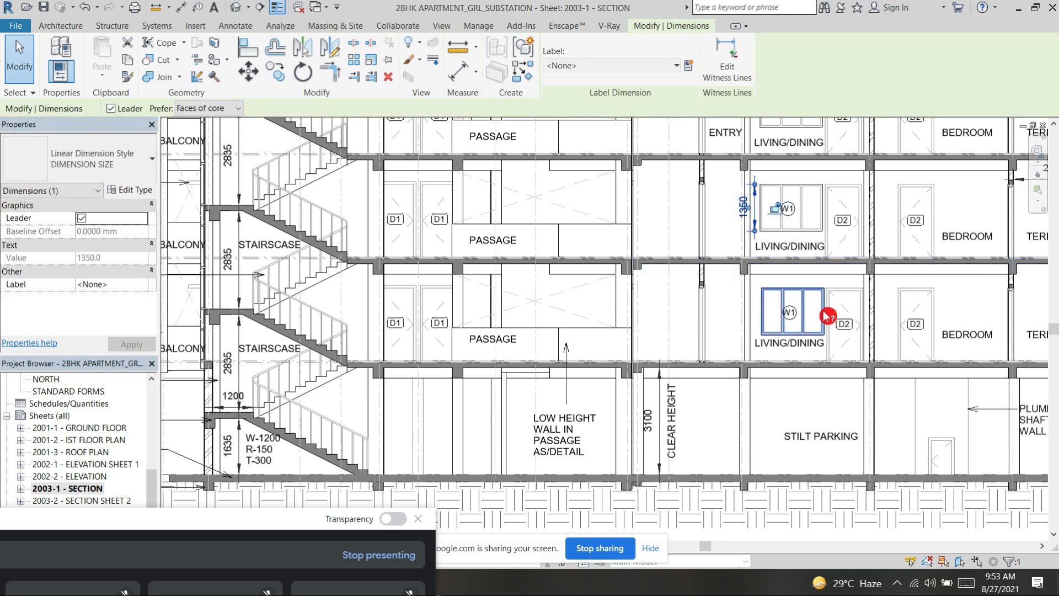
Step: Examine the plumbing shaft and its small door beside the stilt parking in section A-A'
middle_click_drag(956, 443, 798, 406)
scroll(797, 406, "up", 4)
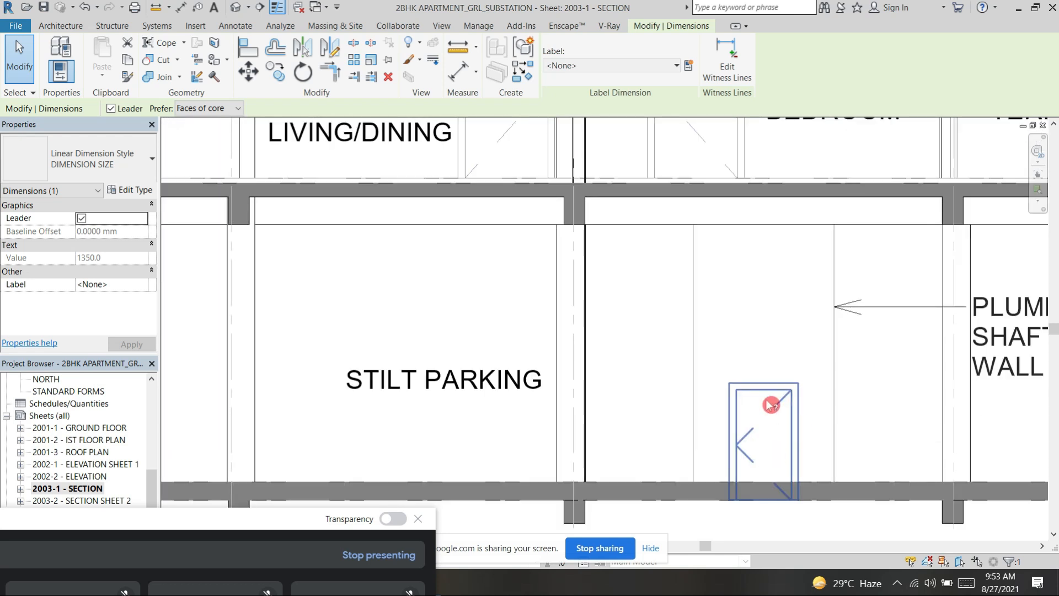
scroll(762, 338, "down", 3)
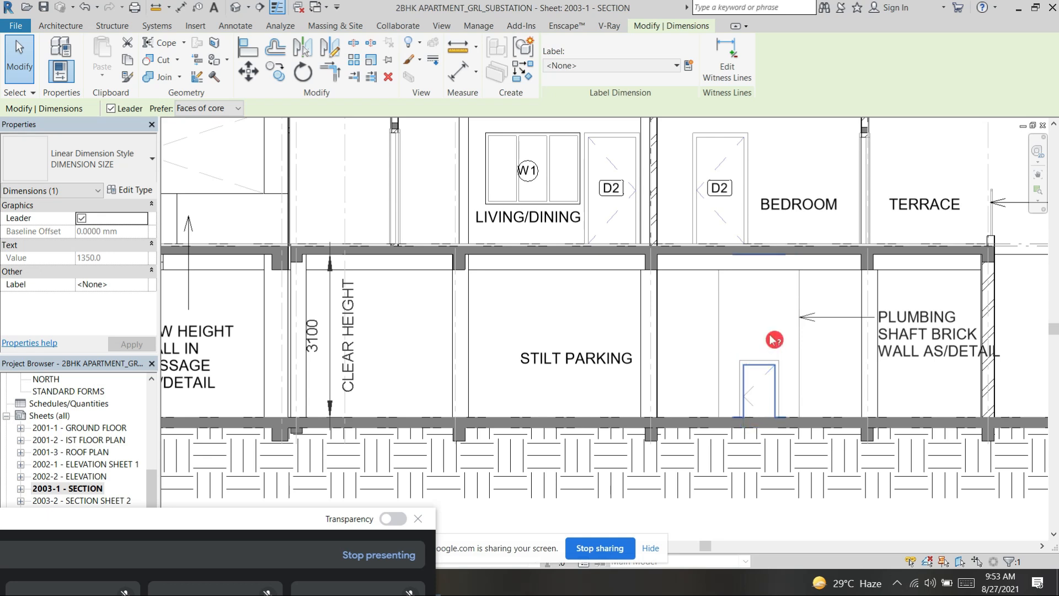
Step: Examine section A-A's staircase flights, landings and railings from the stilt level up to the terrace
scroll(773, 339, "down", 2)
middle_click_drag(889, 232, 885, 285)
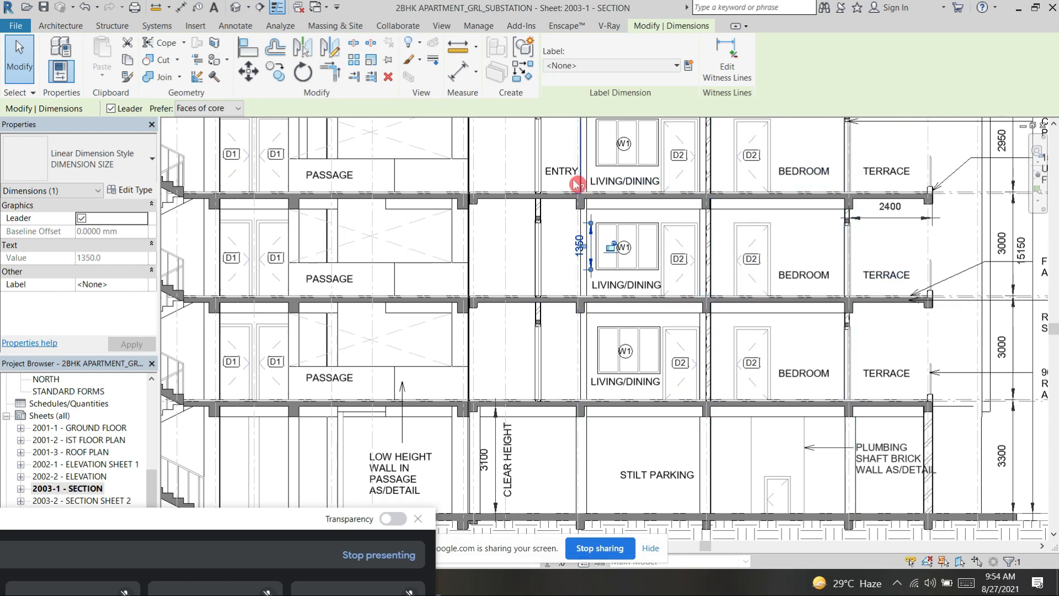
scroll(574, 179, "down", 2)
middle_click_drag(757, 296, 764, 300)
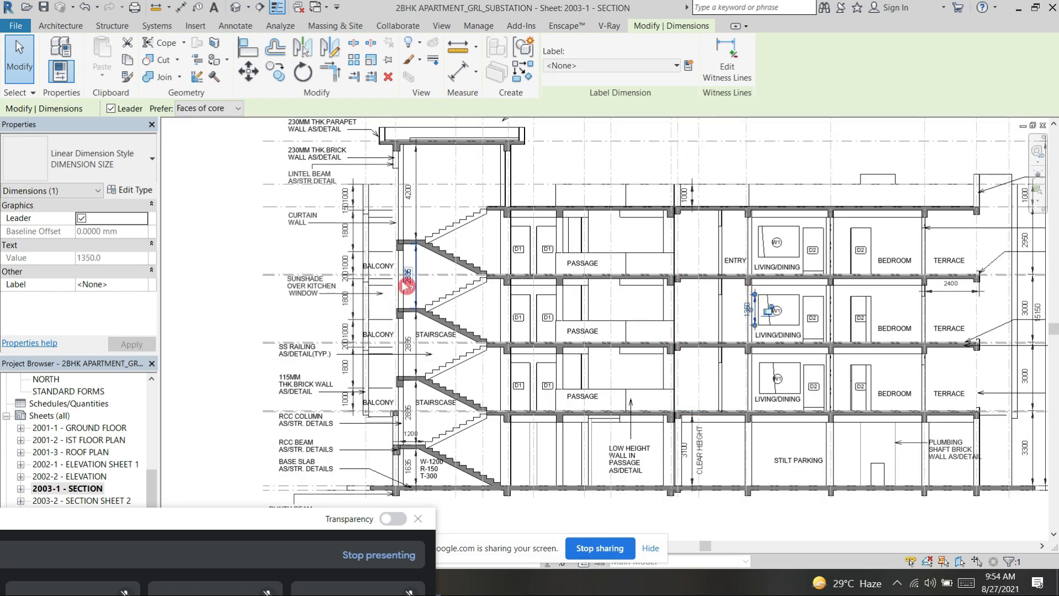
scroll(478, 455, "up", 2)
scroll(534, 343, "up", 2)
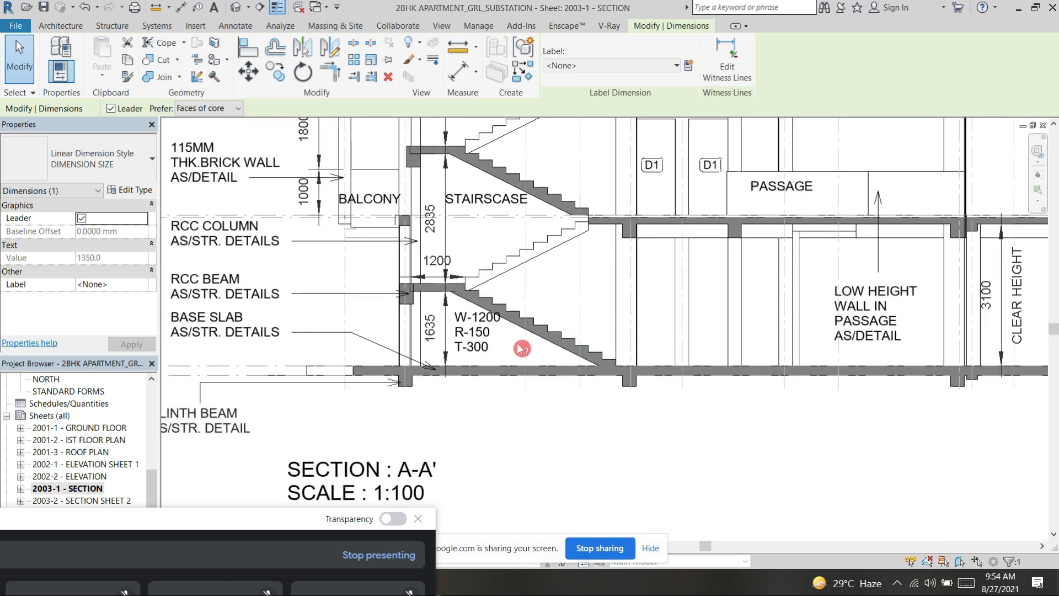
scroll(567, 355, "up", 2)
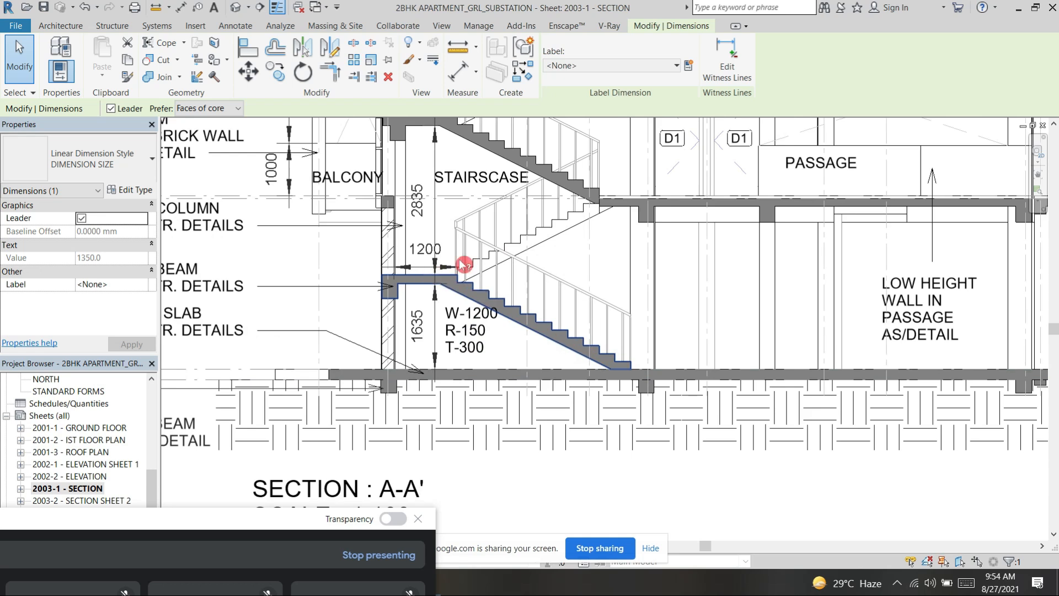
middle_click_drag(594, 293, 629, 405)
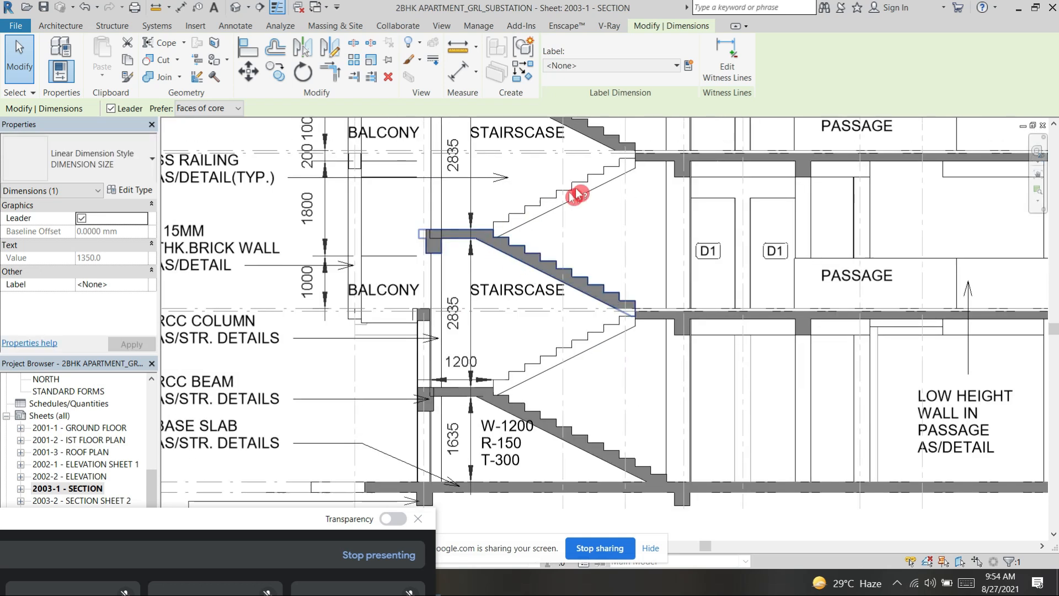
middle_click_drag(620, 280, 627, 402)
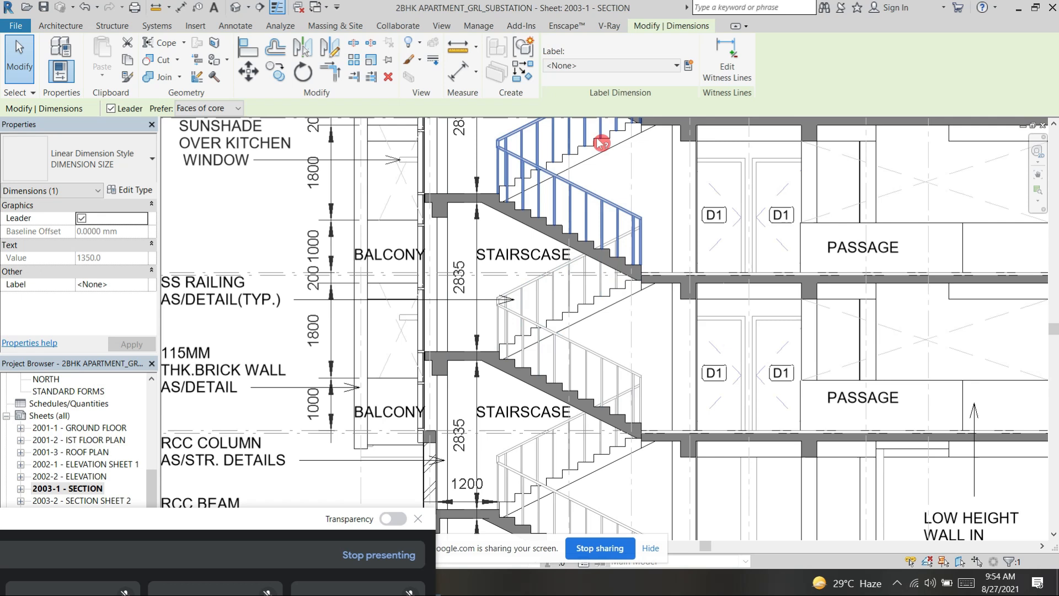
middle_click_drag(627, 143, 629, 255)
middle_click_drag(544, 251, 549, 352)
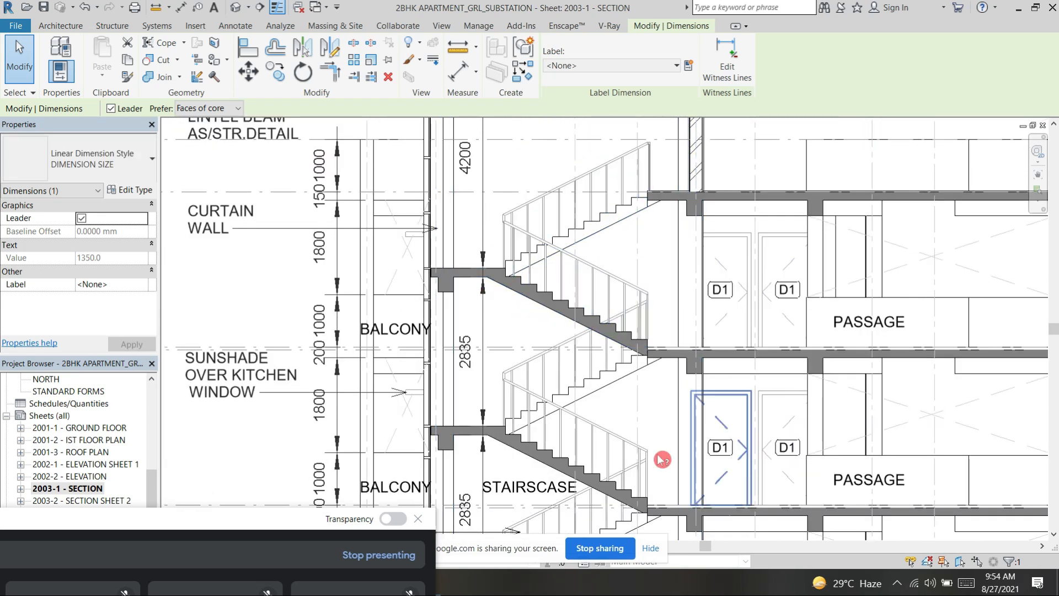
middle_click_drag(675, 294, 712, 132)
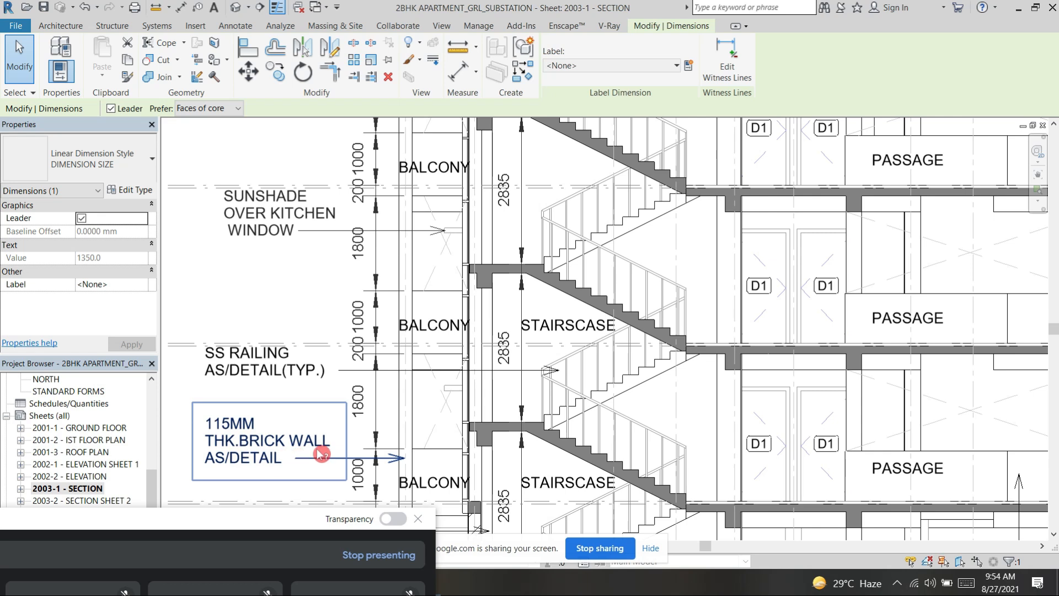
Step: Examine section A-A's notes for the 115 mm brick wall, kitchen sunshade, curtain wall, lintel beam, parapet and water storage tank
scroll(423, 389, "down", 2)
middle_click_drag(430, 392, 438, 441)
middle_click_drag(315, 380, 306, 421)
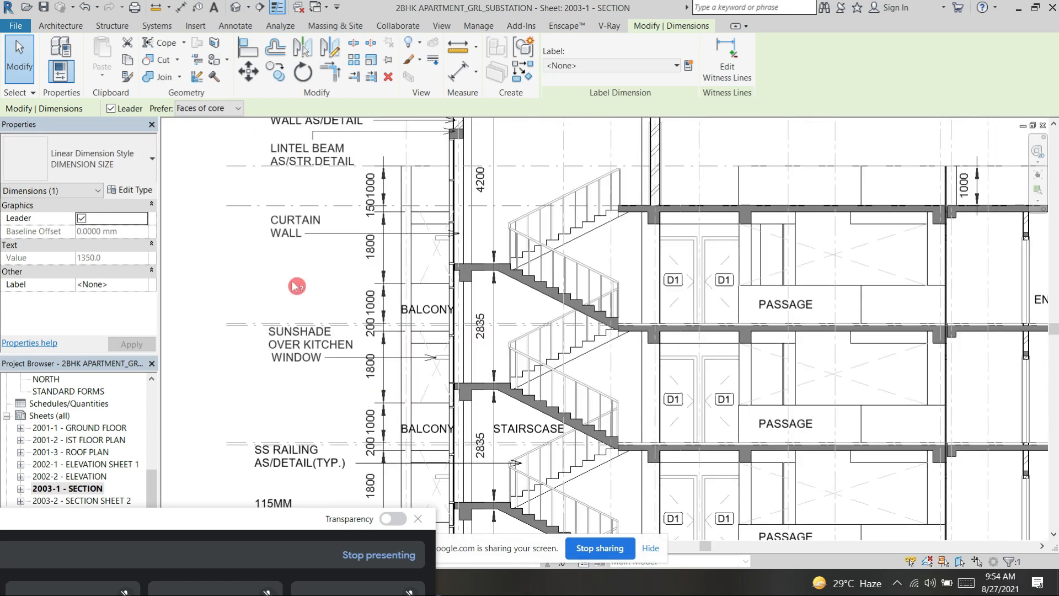
middle_click_drag(317, 269, 317, 295)
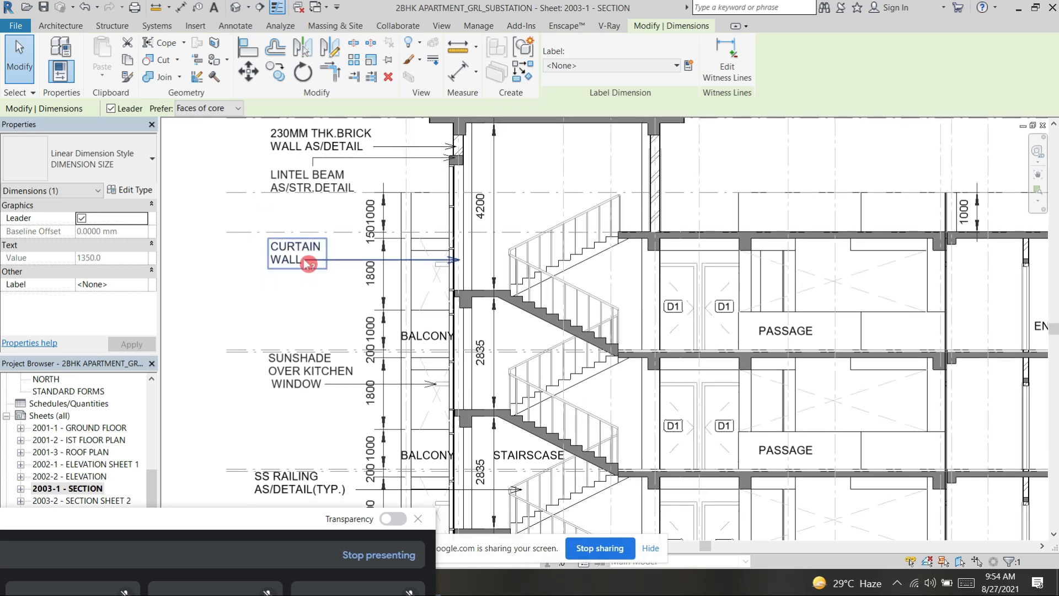
middle_click_drag(350, 228, 345, 264)
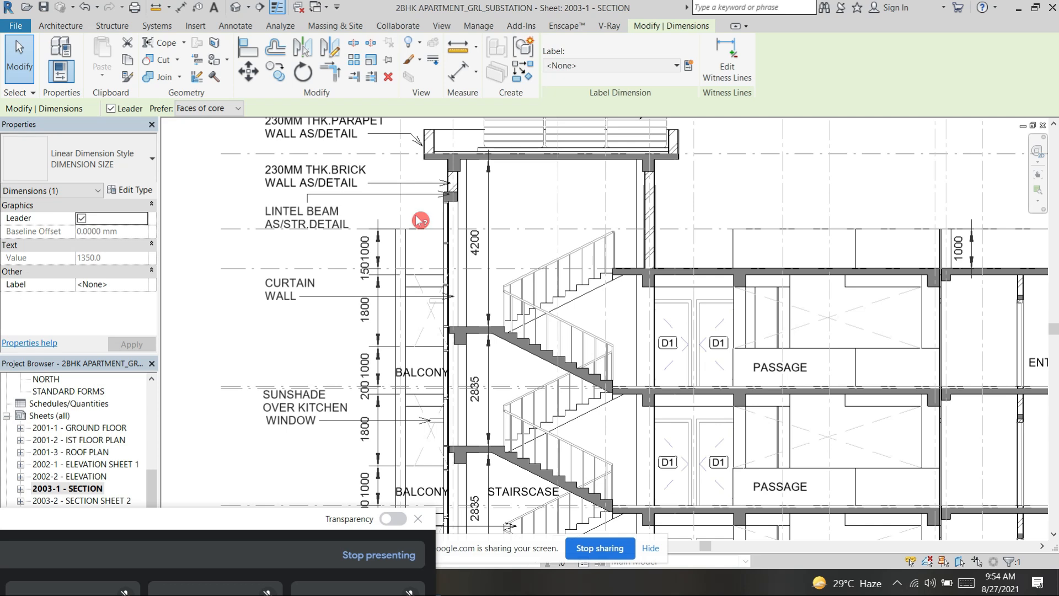
middle_click_drag(424, 246, 430, 316)
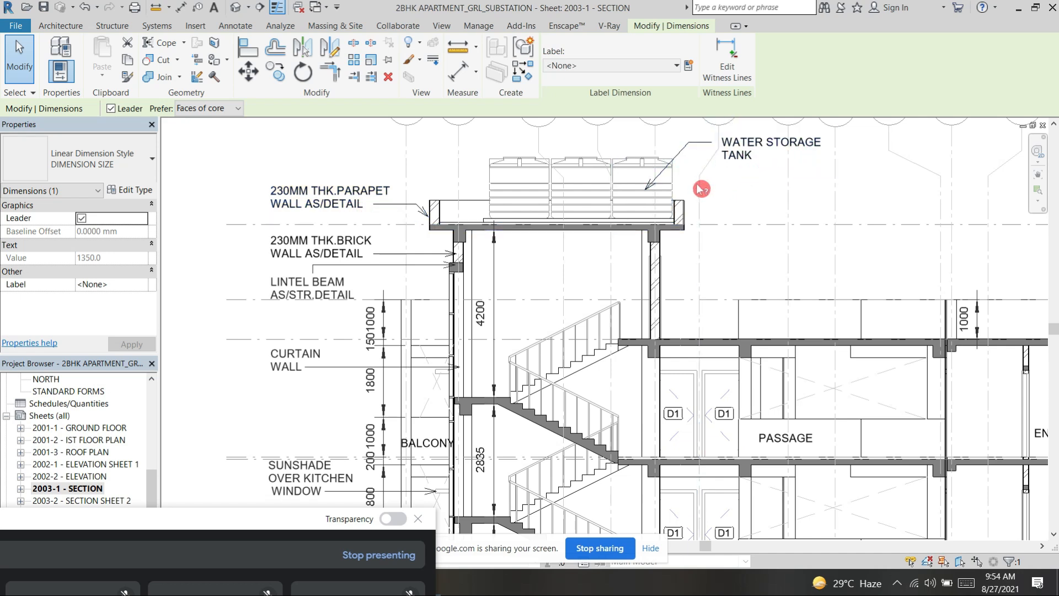
Step: Open sheet 2003-2 - Section Sheet 2 and view section C-C's central passage and open-to-sky areas
scroll(109, 503, "down", 1)
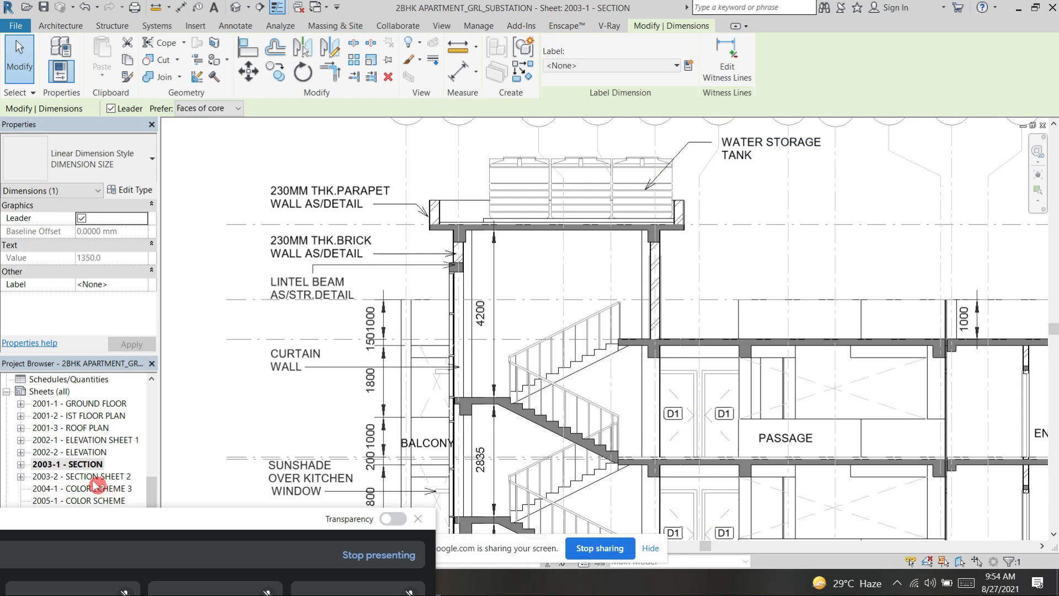
left_click(93, 476)
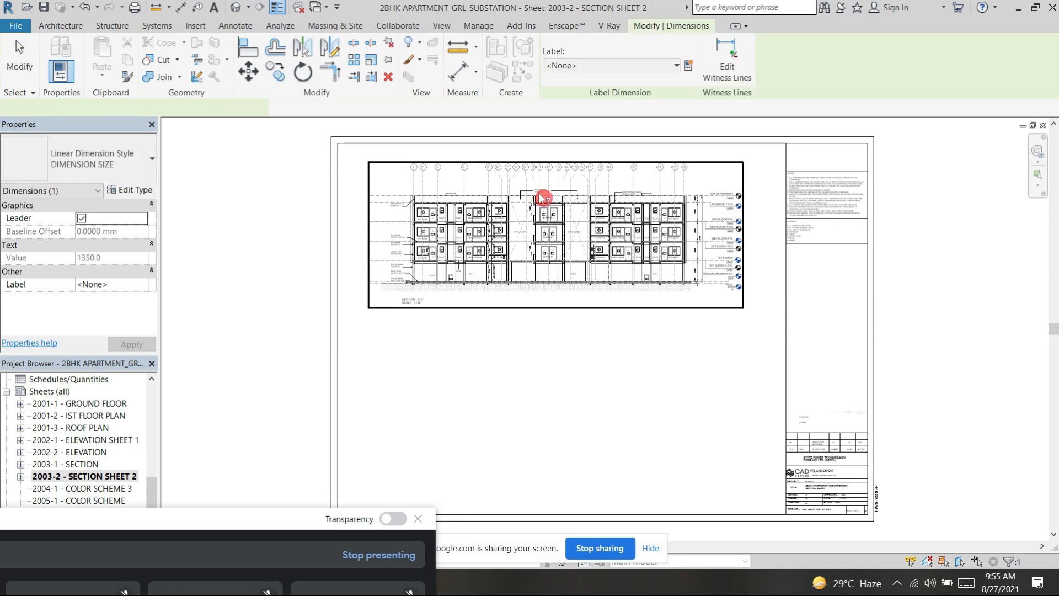
scroll(542, 203, "up", 3)
scroll(543, 199, "up", 3)
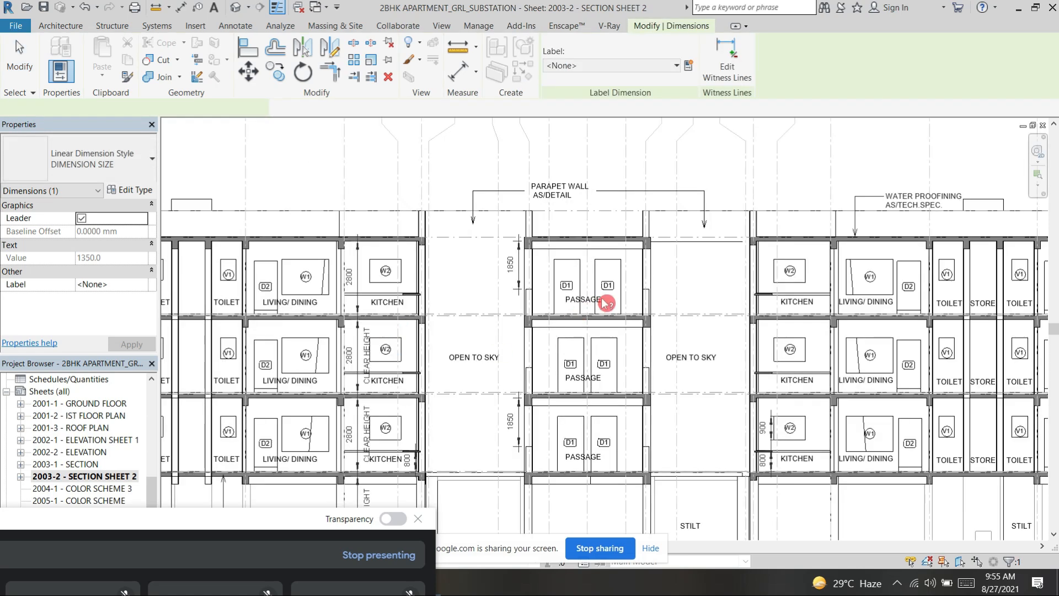
scroll(585, 304, "down", 2)
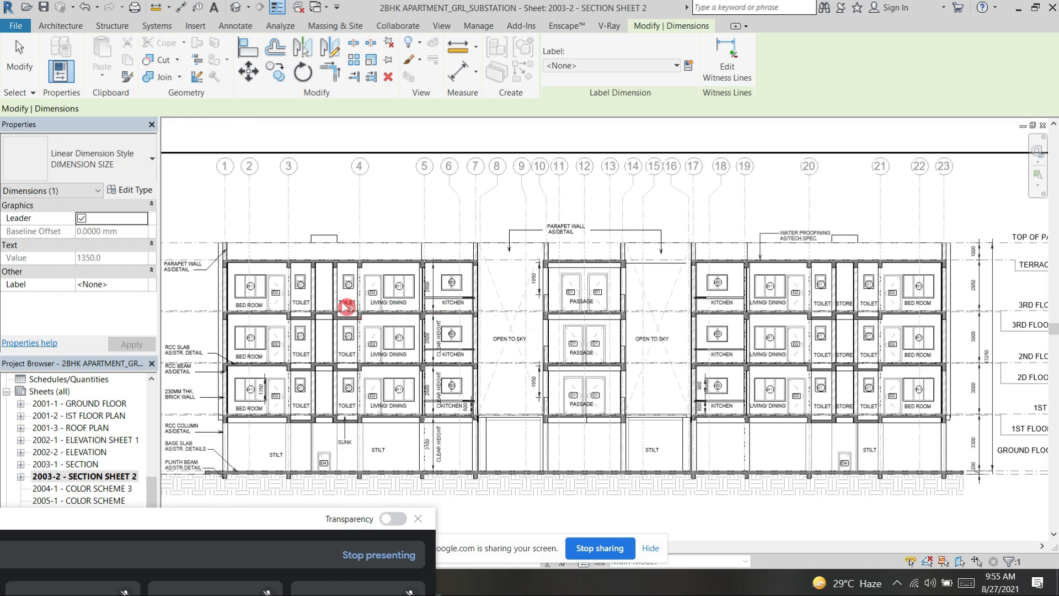
Step: Examine the toilets with V1 ventilators and the shaft between them in section C-C'
scroll(303, 334, "up", 1)
scroll(302, 334, "up", 5)
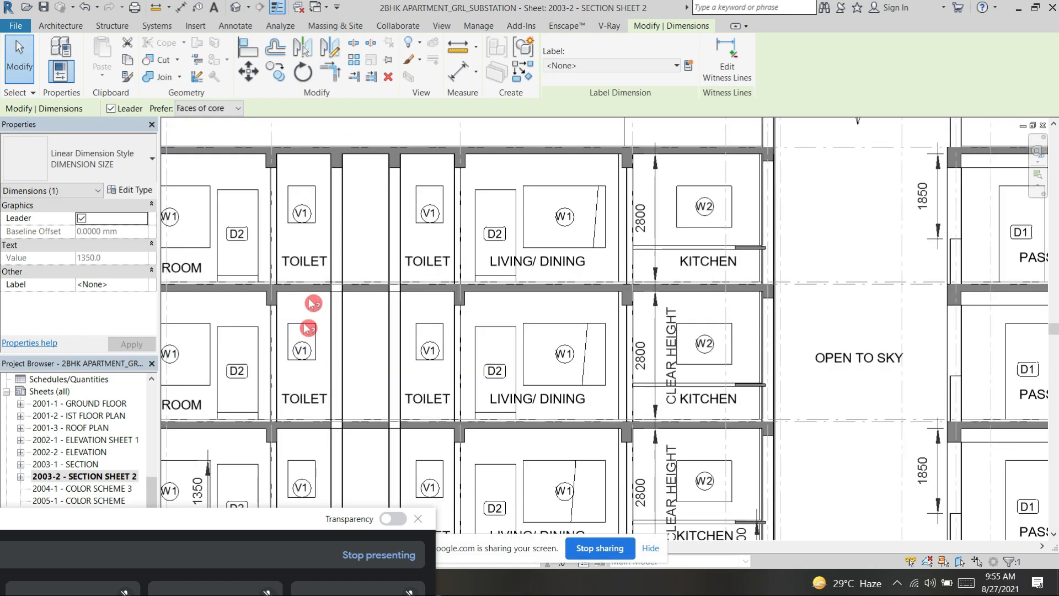
scroll(356, 289, "down", 3)
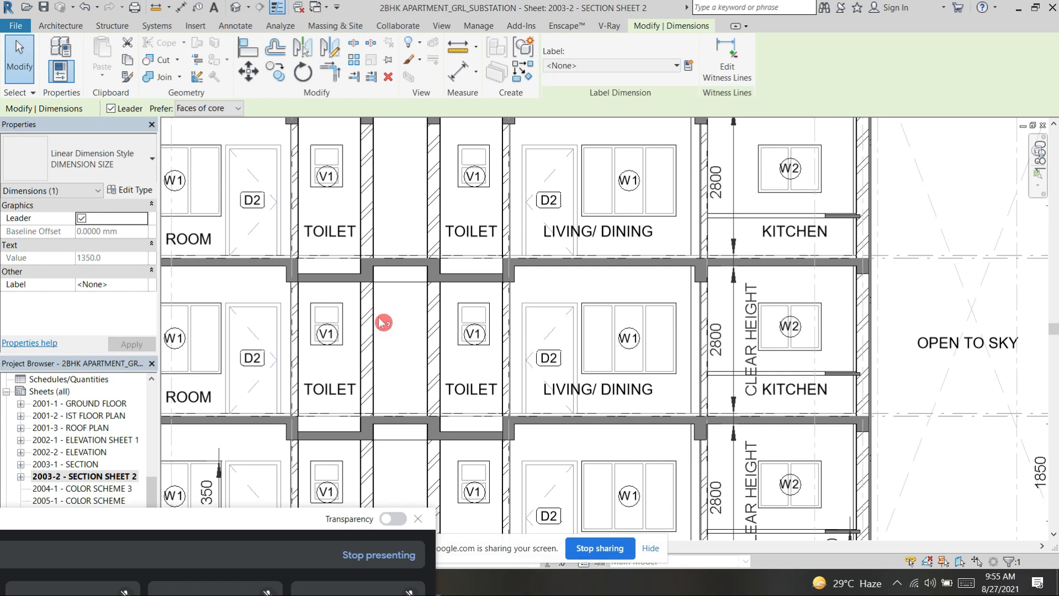
Step: Examine the second-floor kitchen's counter slab, W2 window and clear height dimension, clearing the current selection
scroll(883, 397, "up", 3)
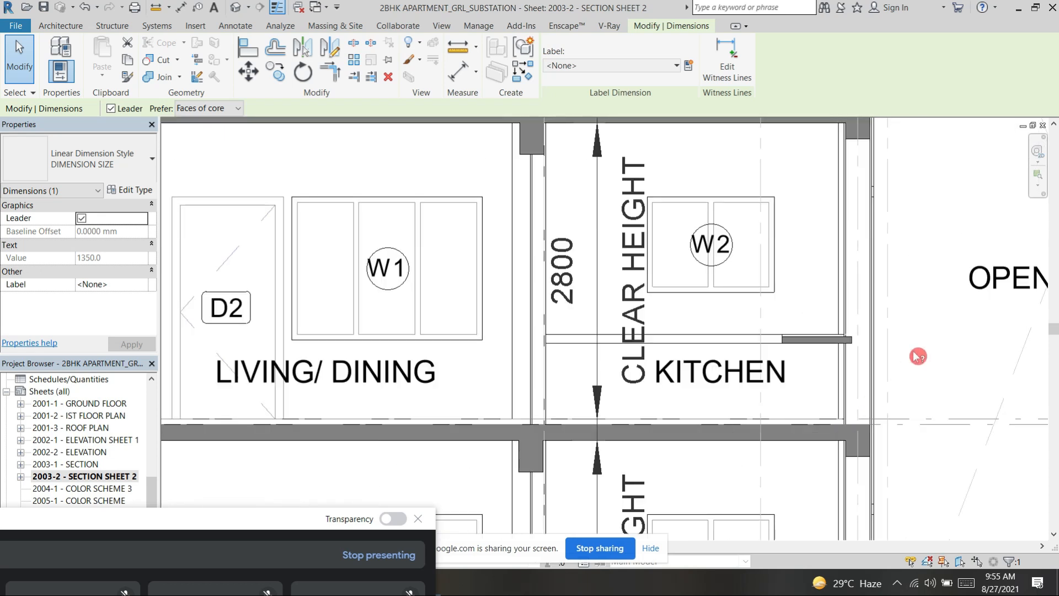
key("Escape")
scroll(807, 338, "up", 3)
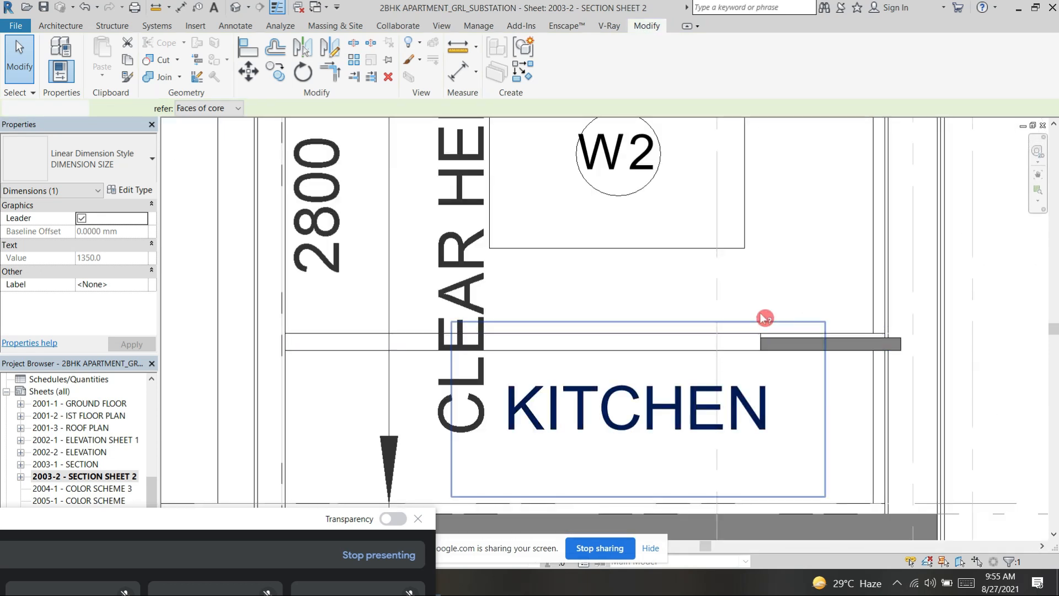
scroll(816, 353, "down", 3)
scroll(844, 395, "up", 4)
scroll(871, 411, "down", 6)
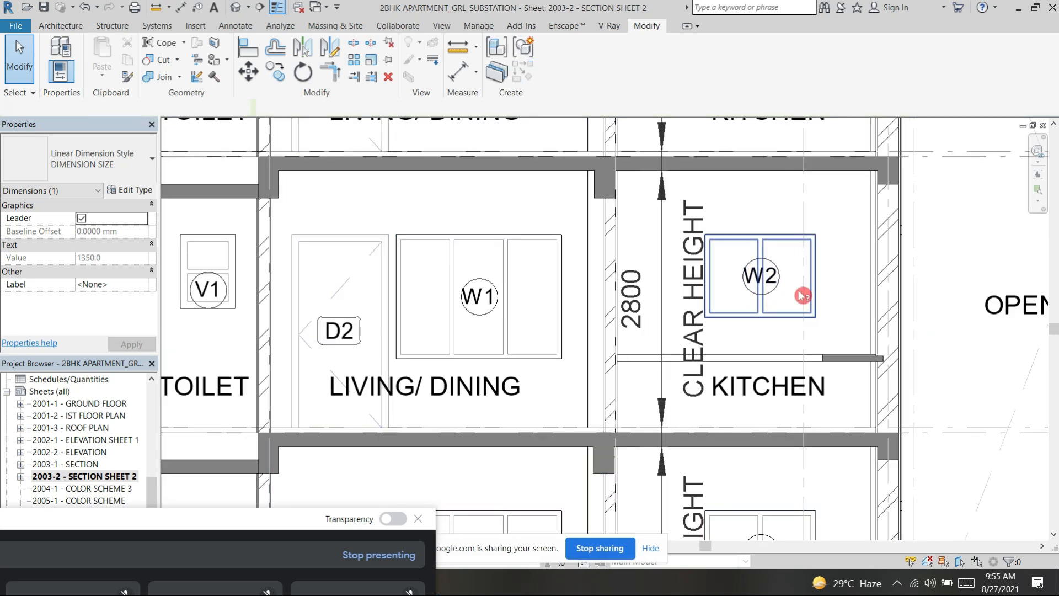
Step: Select the second-floor living/dining W1 window and examine the adjoining rooms down to the stilt level of section C-C'
scroll(762, 311, "down", 2)
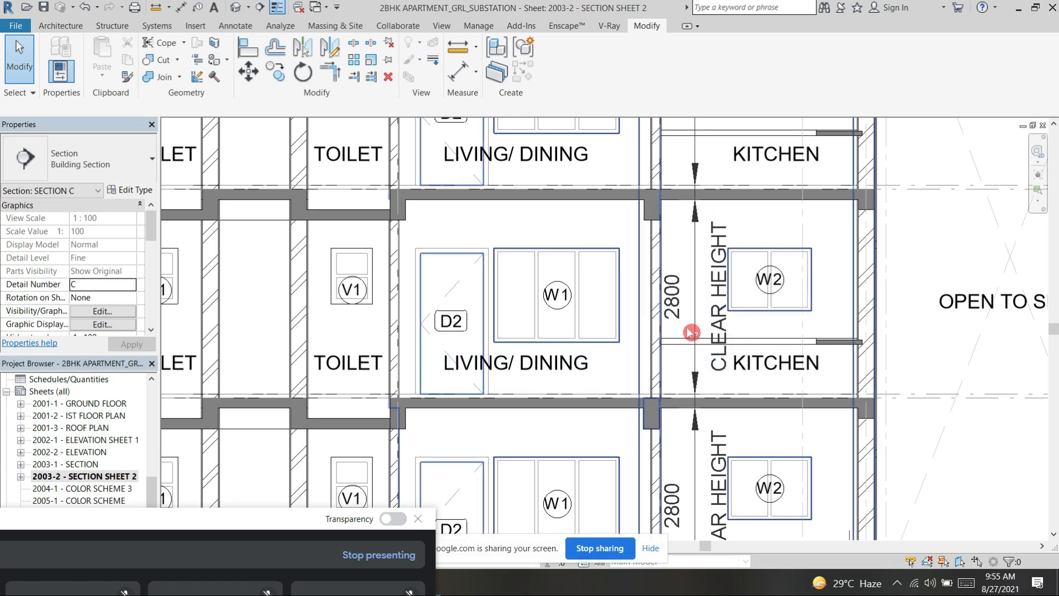
left_click(620, 341)
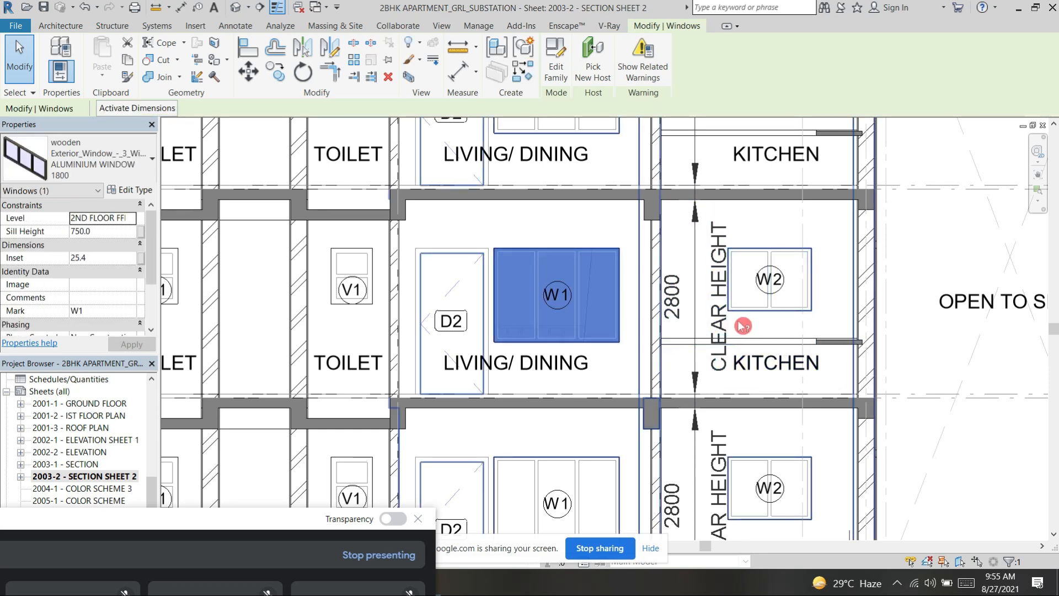
scroll(883, 359, "down", 3)
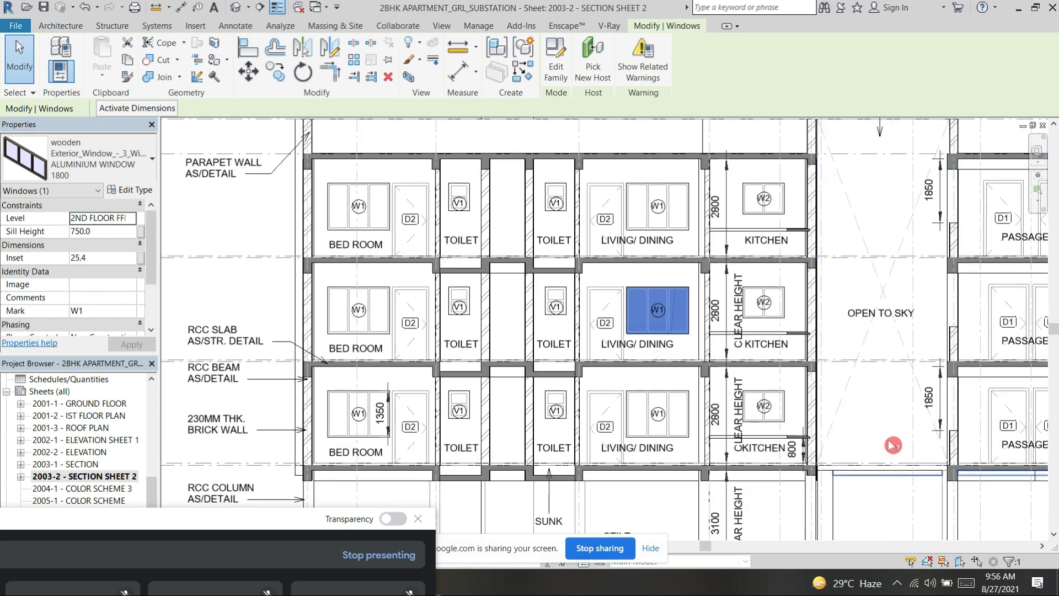
scroll(640, 425, "down", 3)
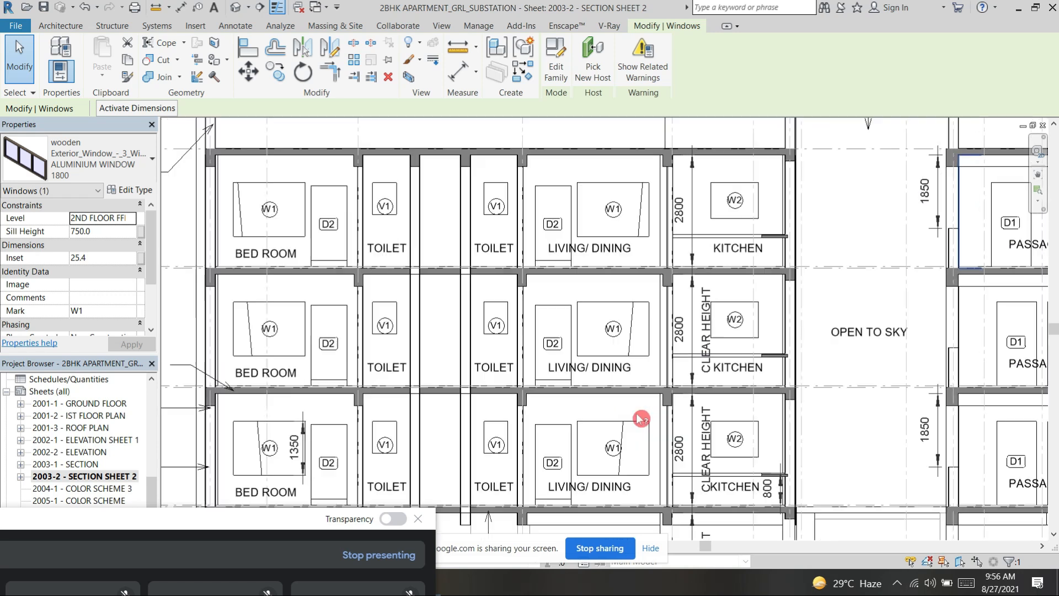
scroll(678, 344, "down", 2)
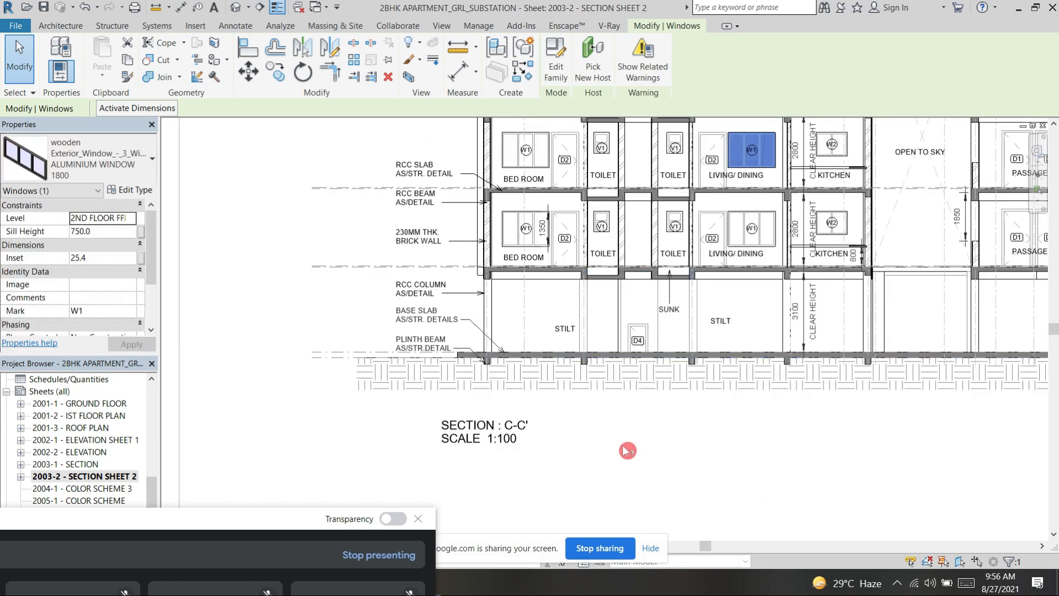
Step: Examine section C-C's structural notes from the plinth beam, base slab and RCC column up to the brick wall, RCC beam and slab
scroll(504, 369, "up", 1)
scroll(484, 365, "up", 3)
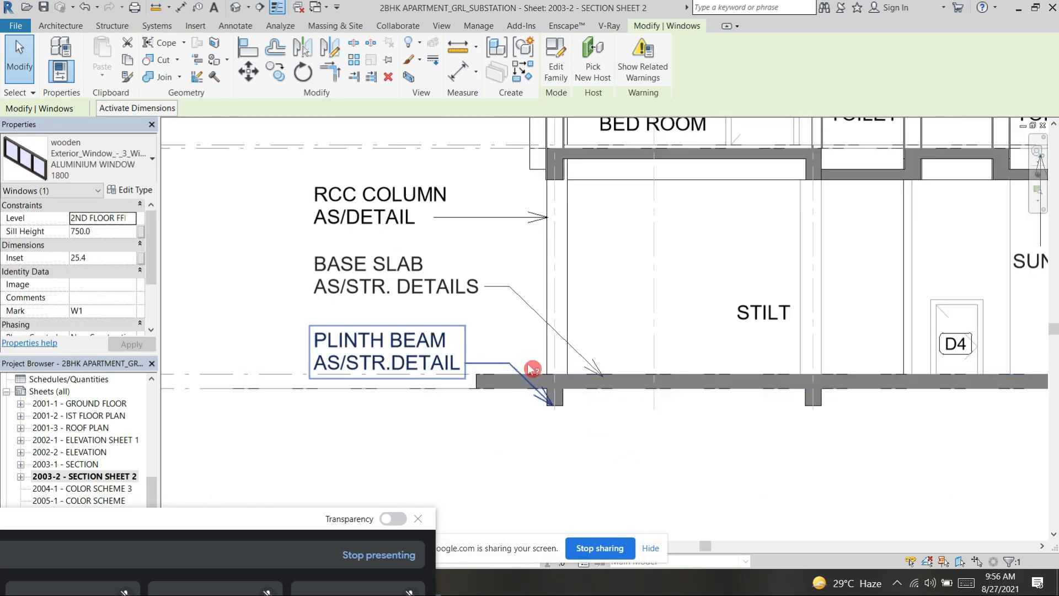
middle_click_drag(511, 338, 523, 430)
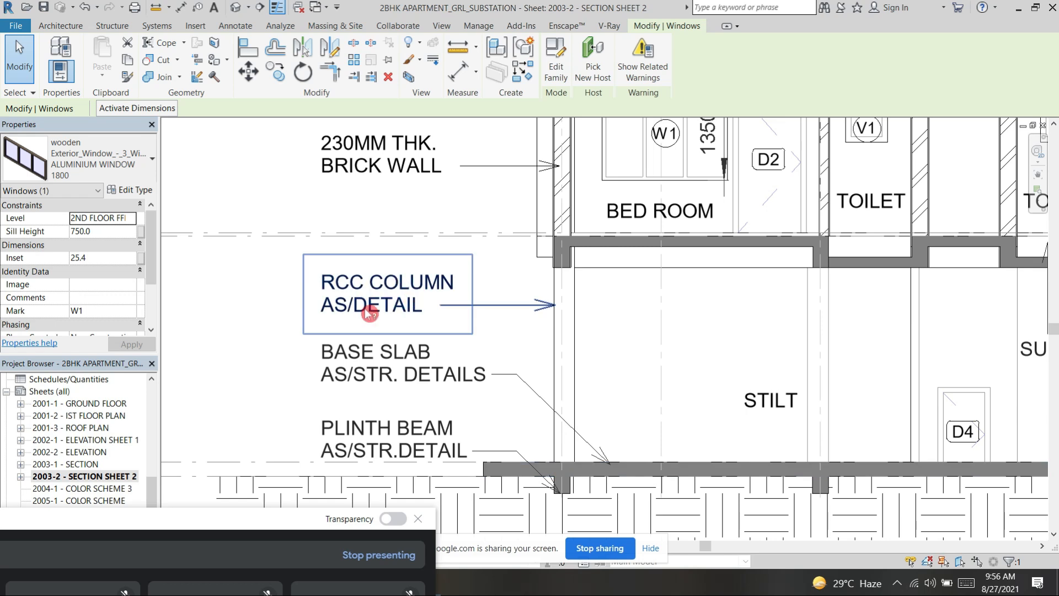
middle_click_drag(484, 322, 484, 388)
middle_click_drag(435, 222, 441, 290)
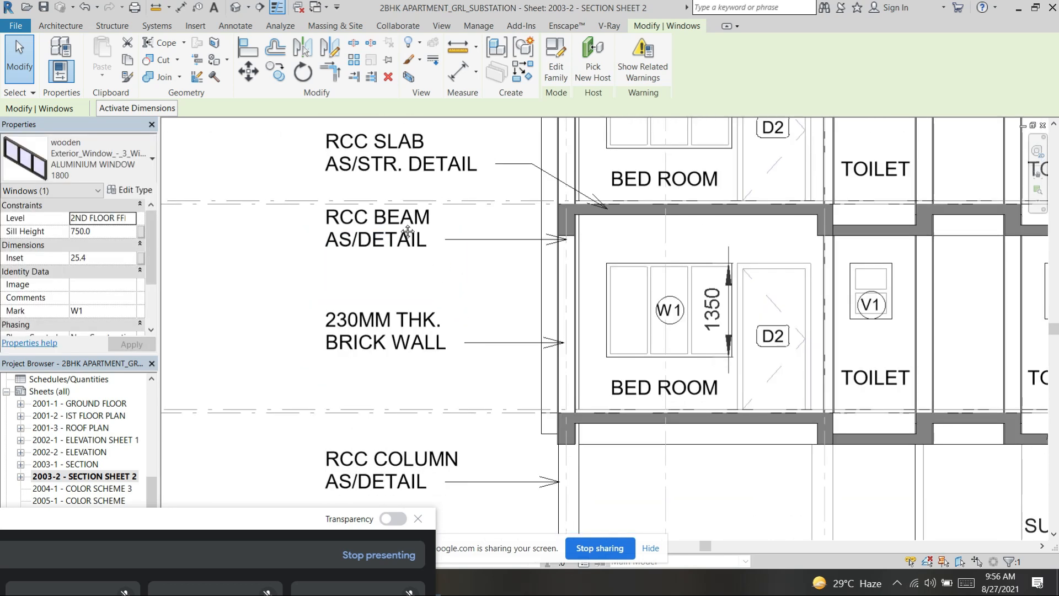
scroll(421, 196, "down", 5)
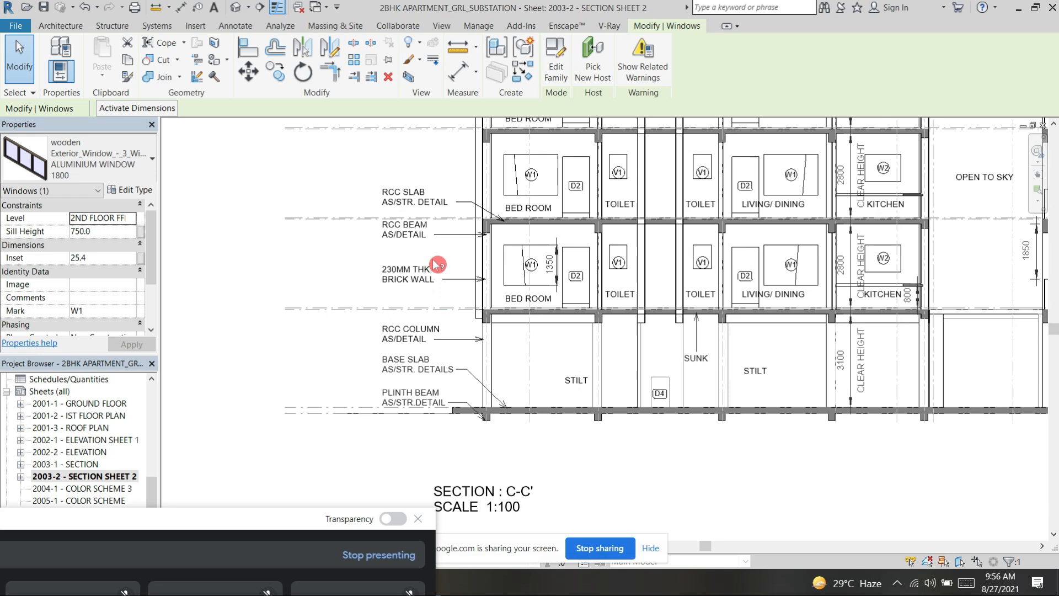
scroll(569, 452, "down", 5)
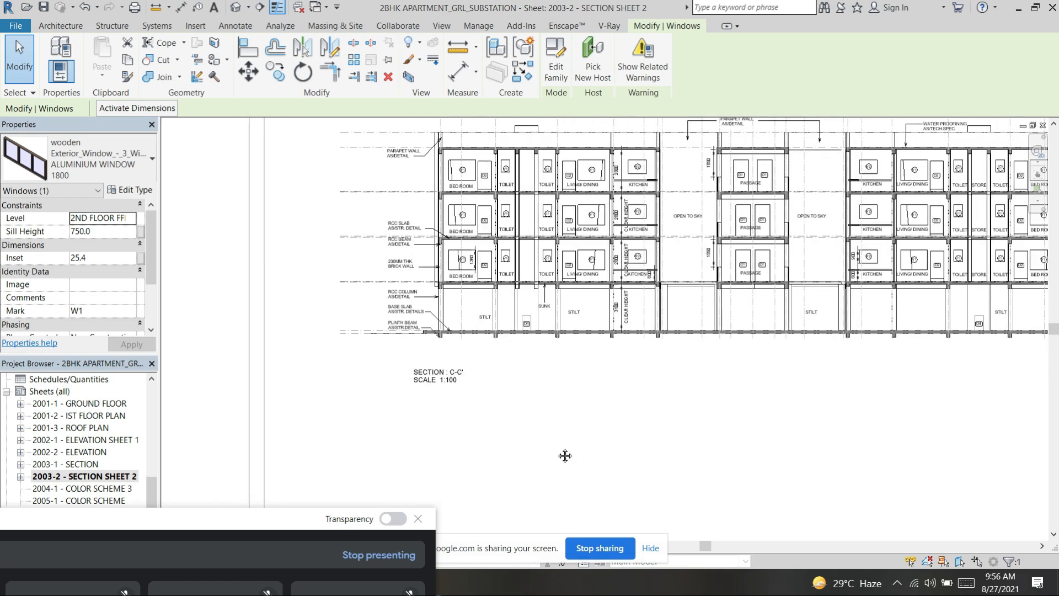
Step: Examine section C-C's level markers from F.G.L up through the floor levels to the top of parapet
scroll(938, 334, "up", 5)
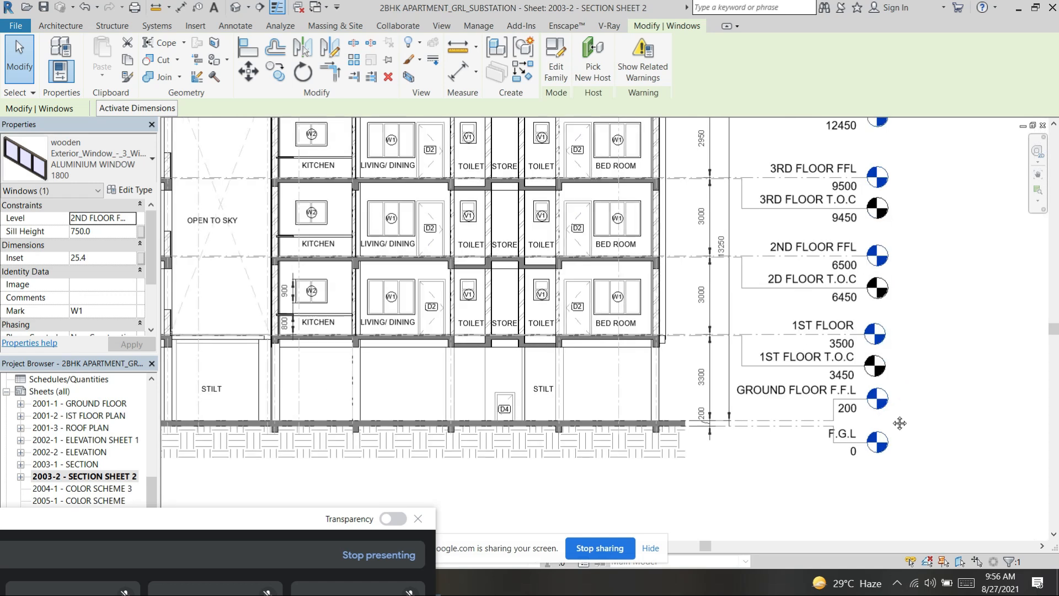
middle_click_drag(831, 424, 818, 472)
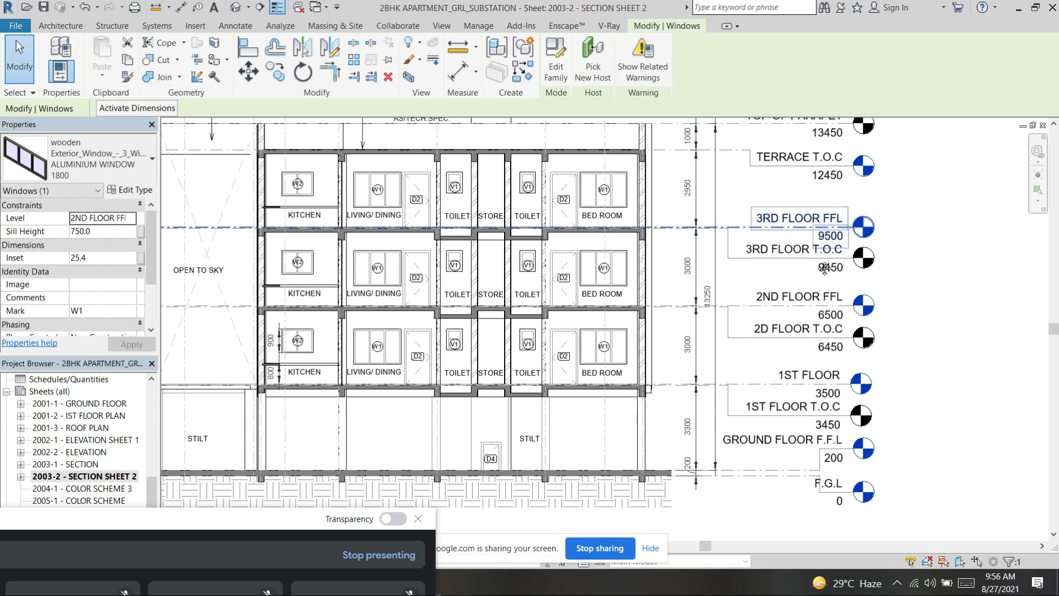
middle_click_drag(796, 218, 825, 269)
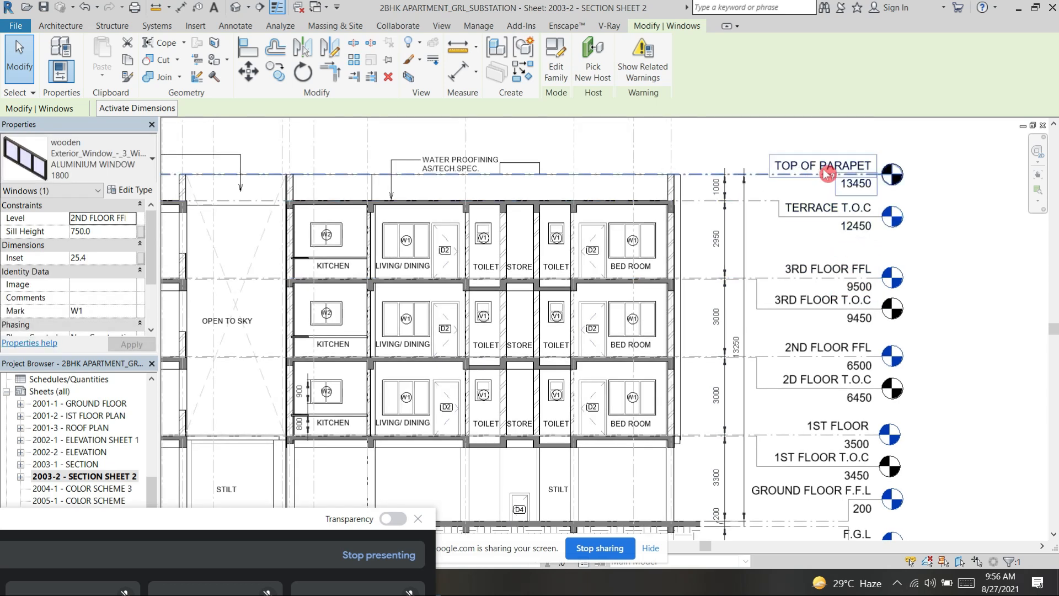
scroll(814, 197, "down", 3)
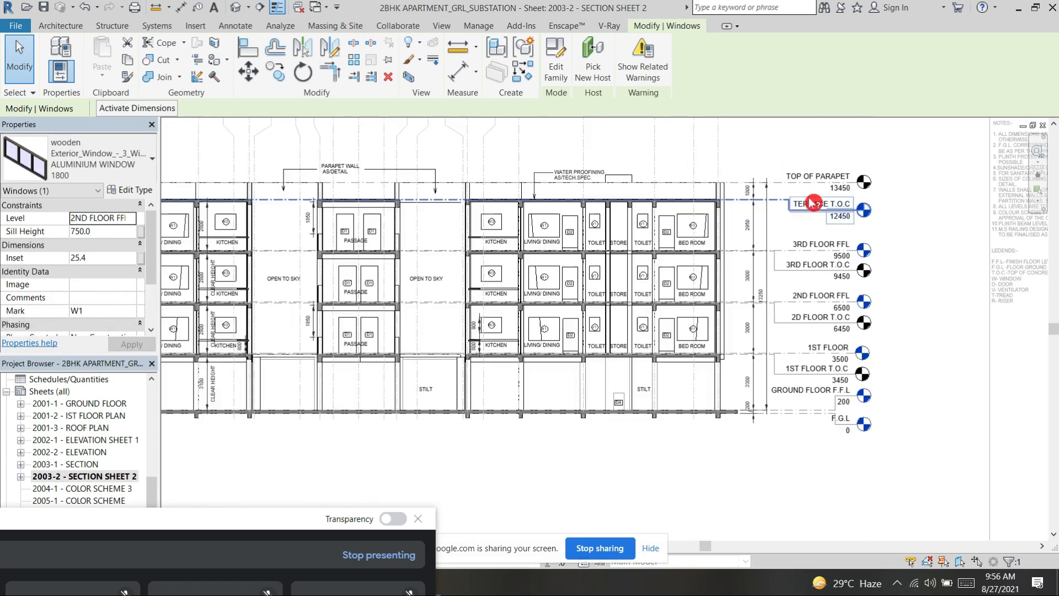
Step: Clear the window selection and examine the section sheet's title block from the revision table to the drawing number
scroll(415, 333, "down", 2)
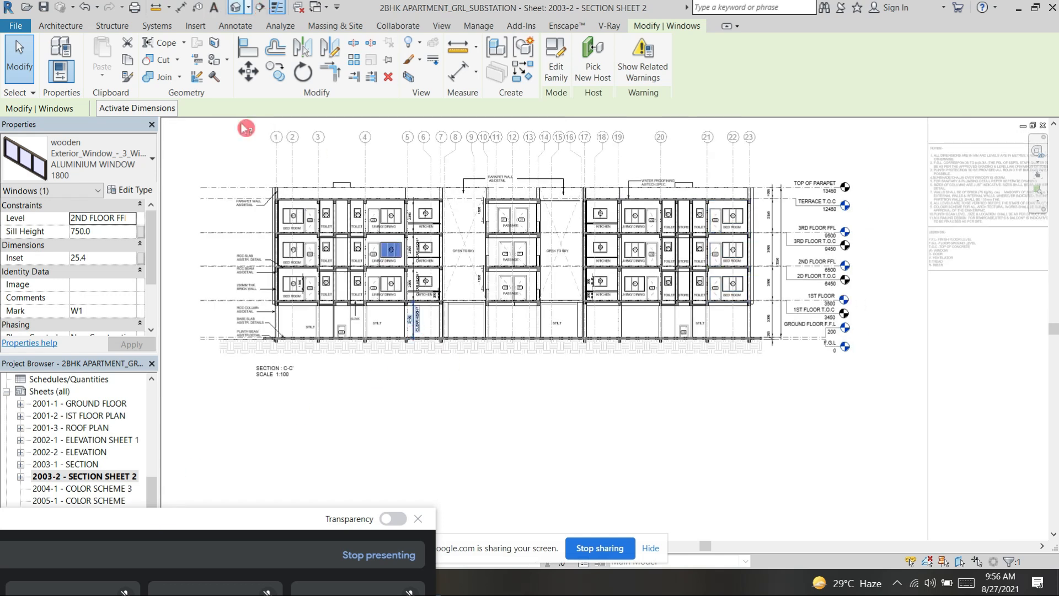
scroll(324, 236, "down", 2)
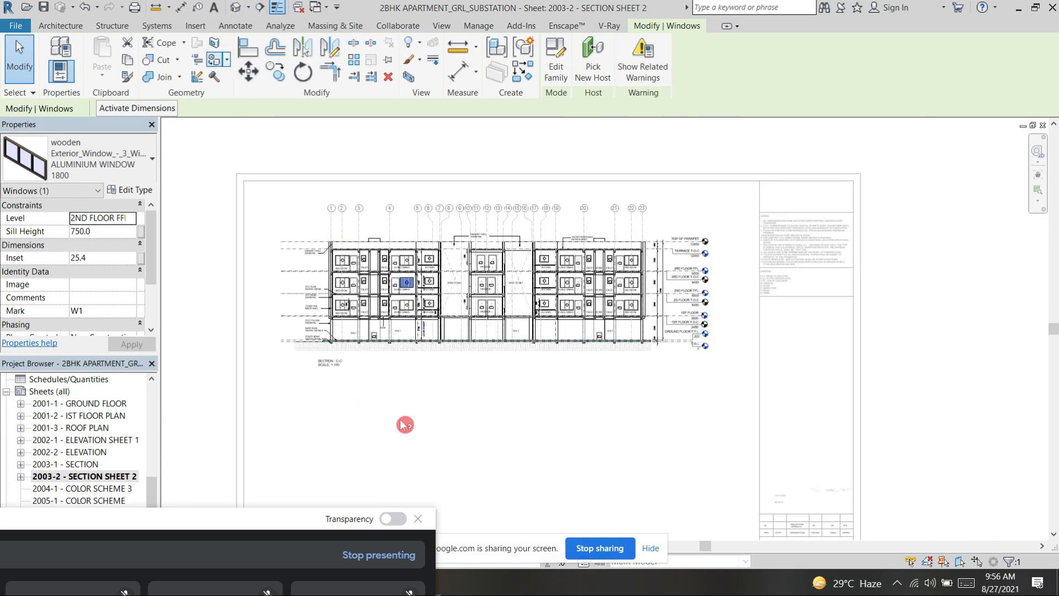
left_click(699, 429)
double_click(694, 425)
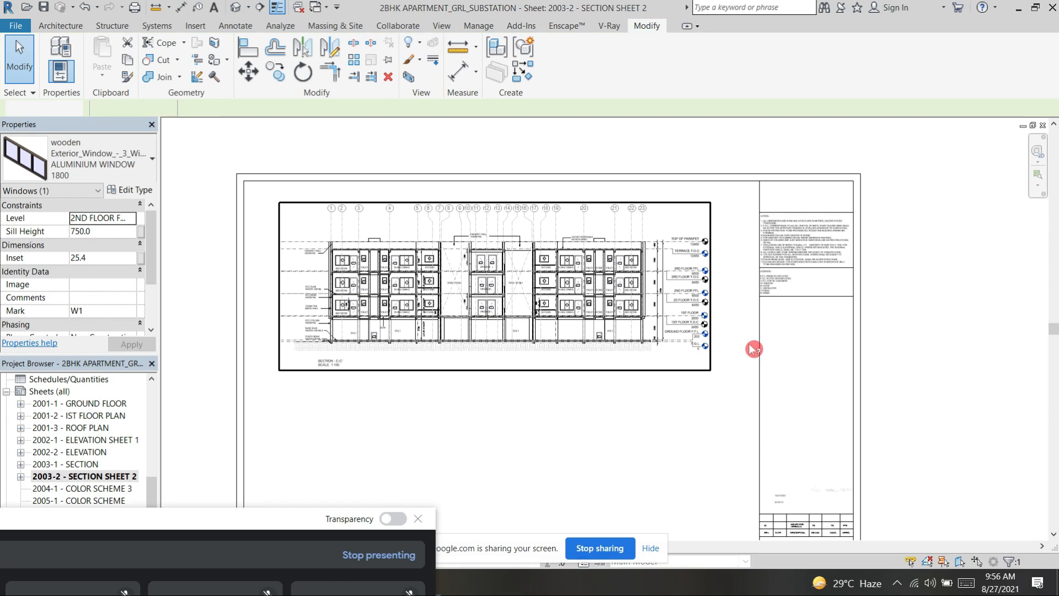
scroll(809, 486, "up", 4)
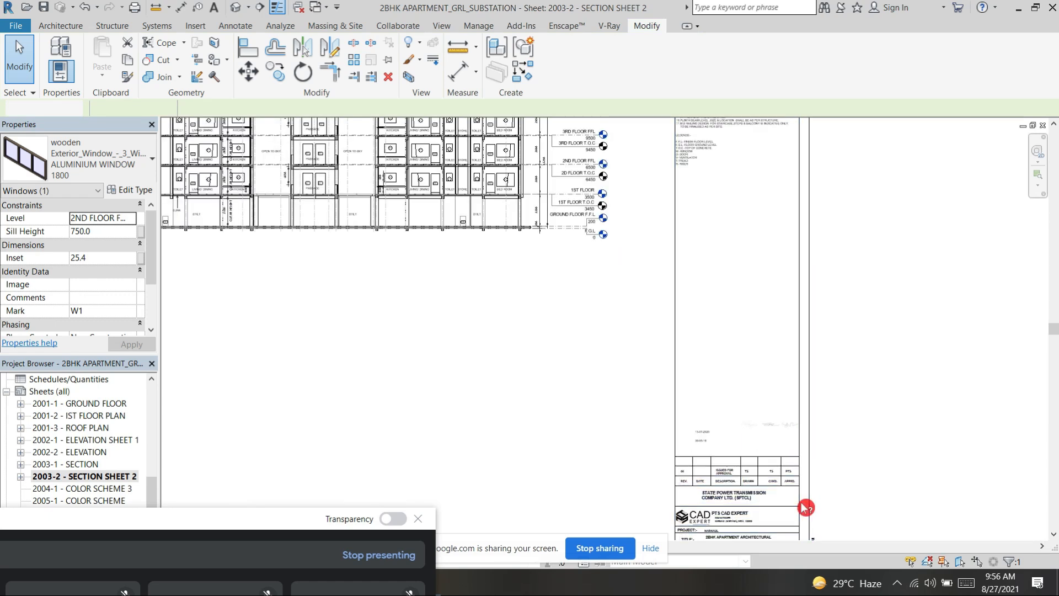
scroll(806, 508, "up", 3)
middle_click_drag(694, 373, 728, 246)
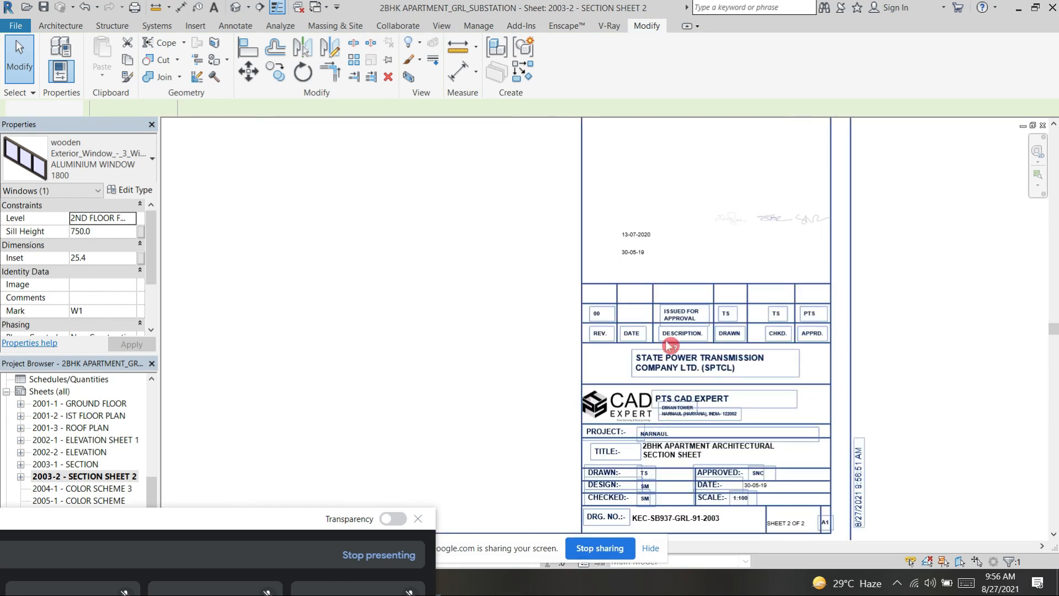
scroll(665, 365, "up", 3)
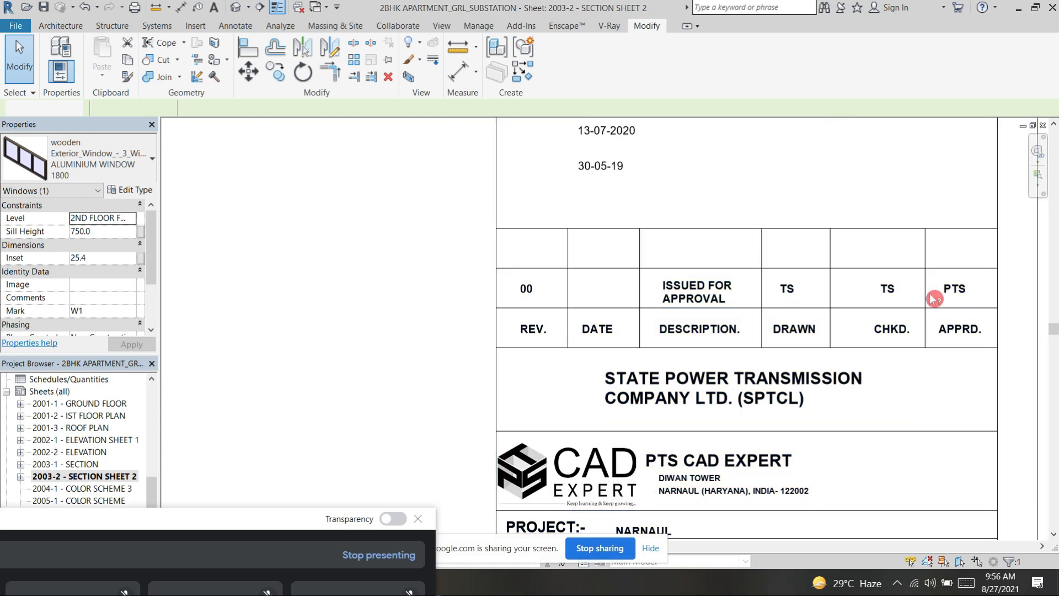
scroll(855, 267, "down", 4)
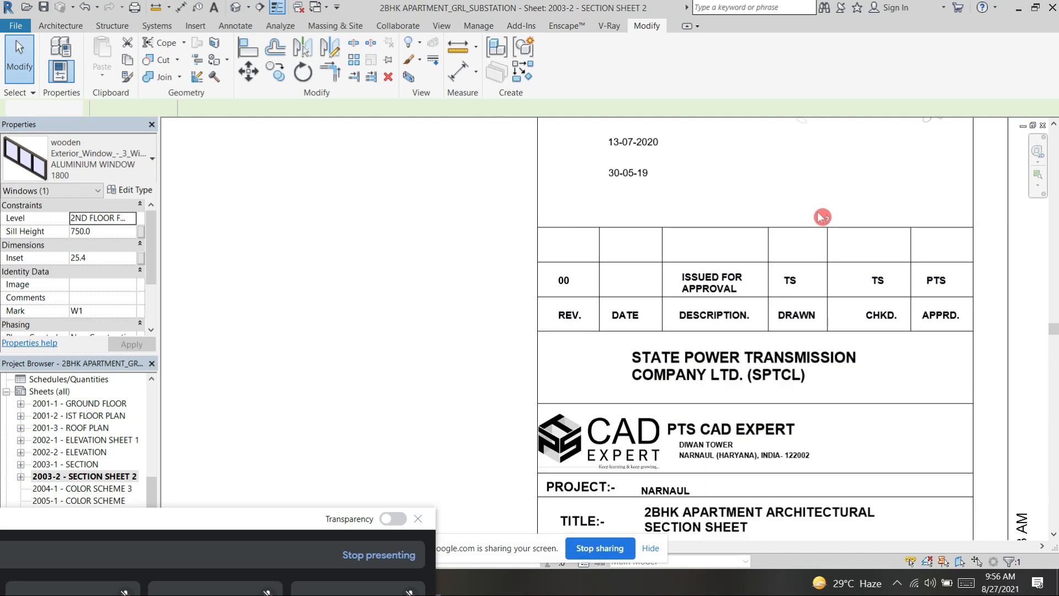
middle_click_drag(912, 329, 800, 344)
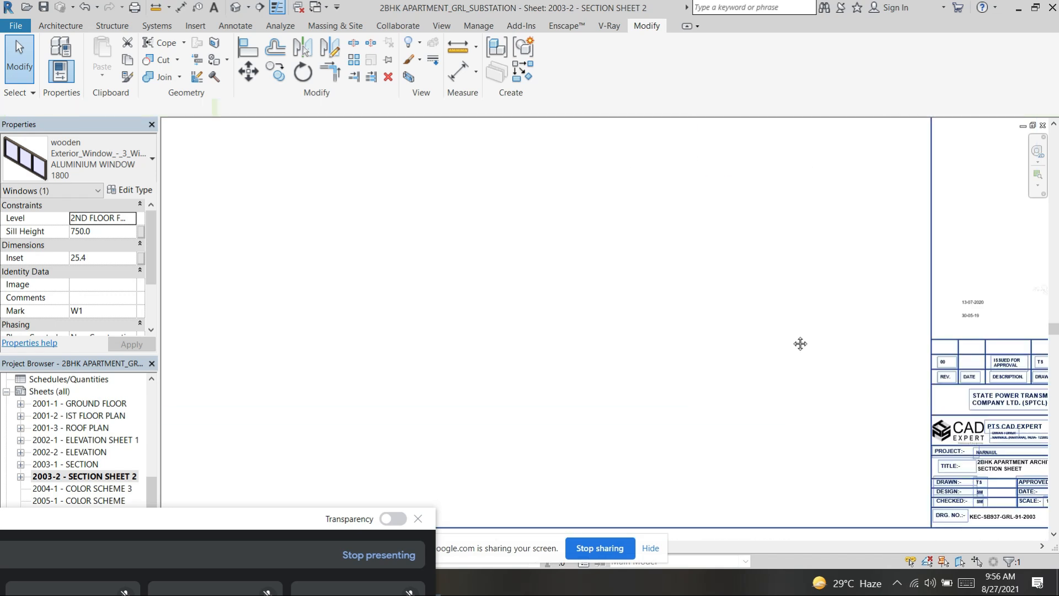
Step: Open the sheet 2004-1 - COLOR SCHEME 3
scroll(815, 333, "down", 4)
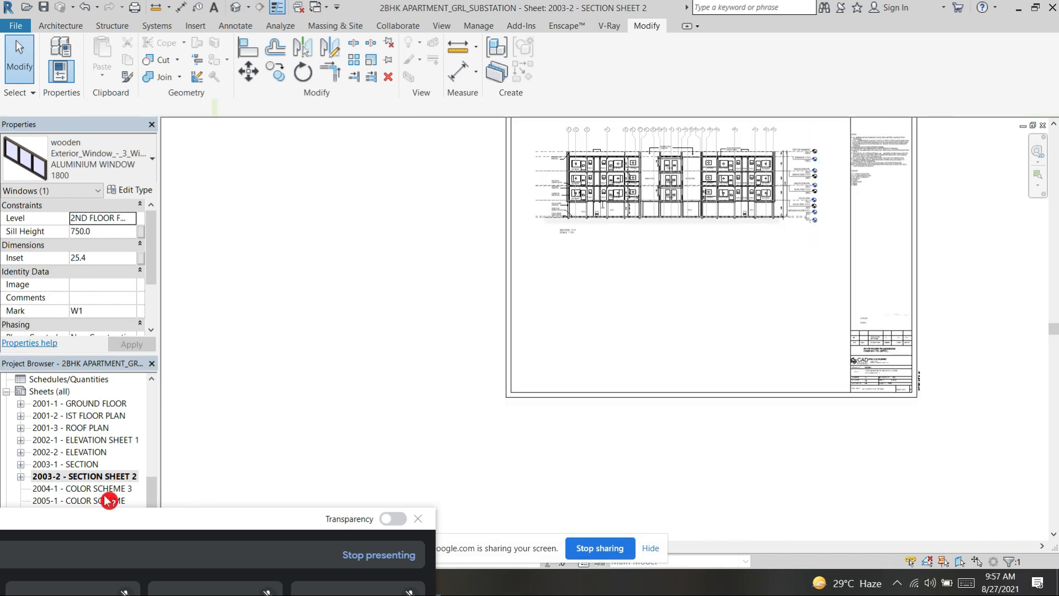
scroll(109, 500, "down", 1)
left_click(348, 416)
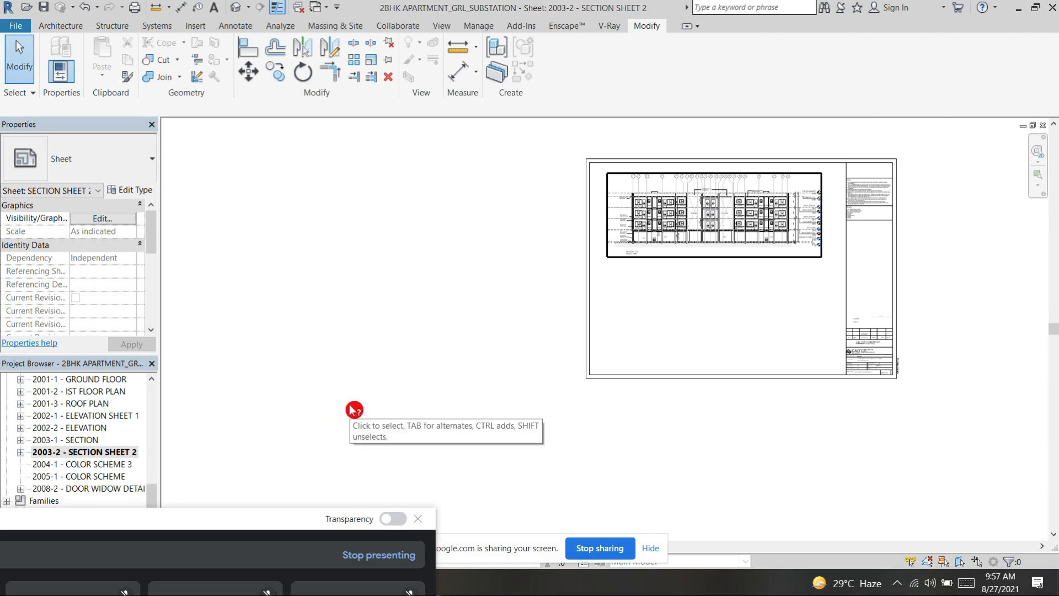
double_click(93, 466)
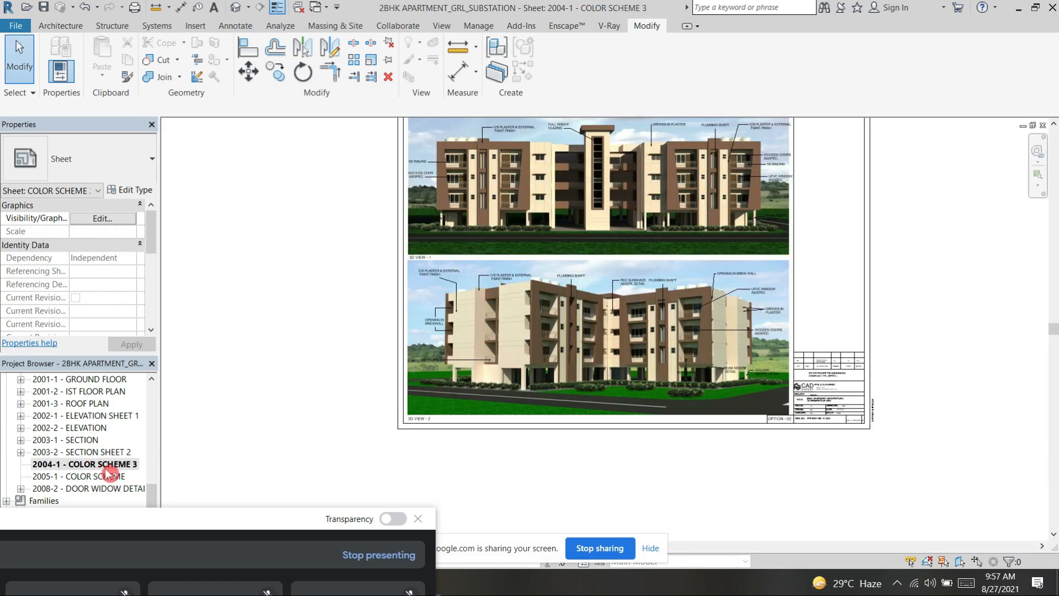
Step: Examine the color scheme sheet's title block, including its revision table, title, option and drawing number
middle_click_drag(859, 264, 859, 267)
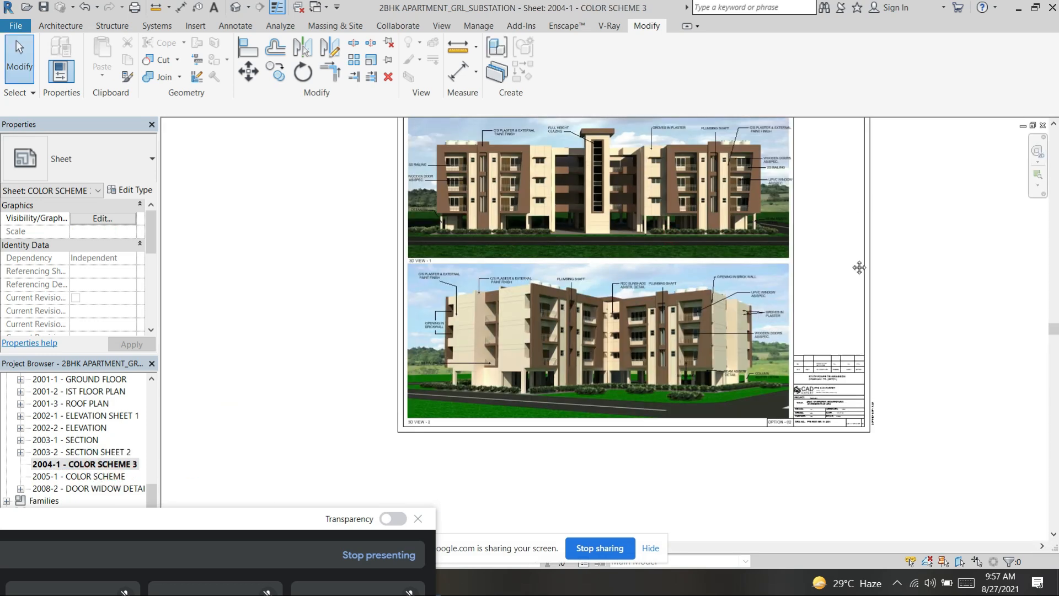
scroll(838, 411, "up", 5)
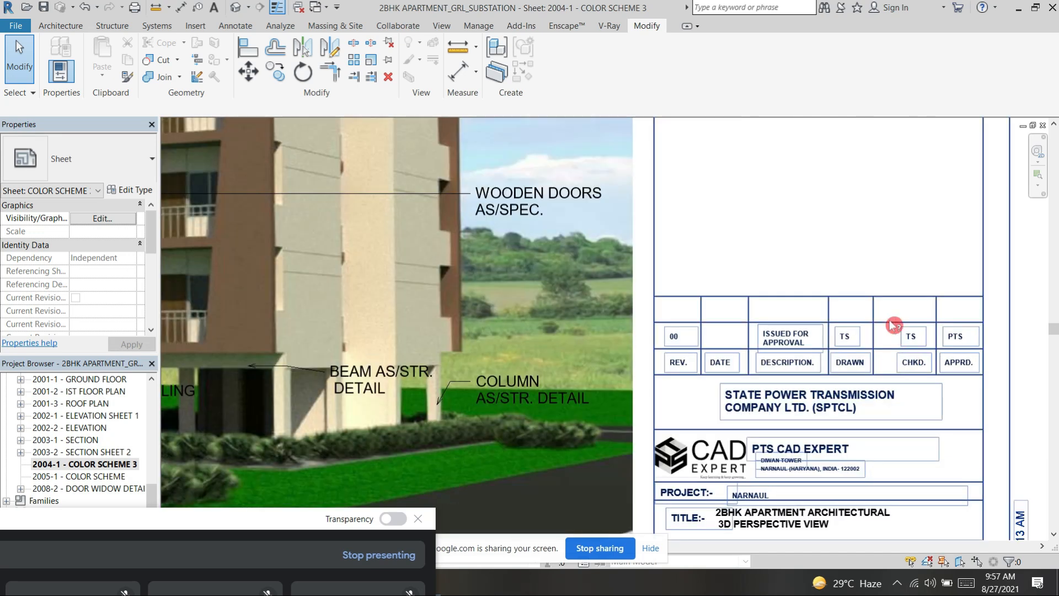
middle_click_drag(767, 338, 759, 327)
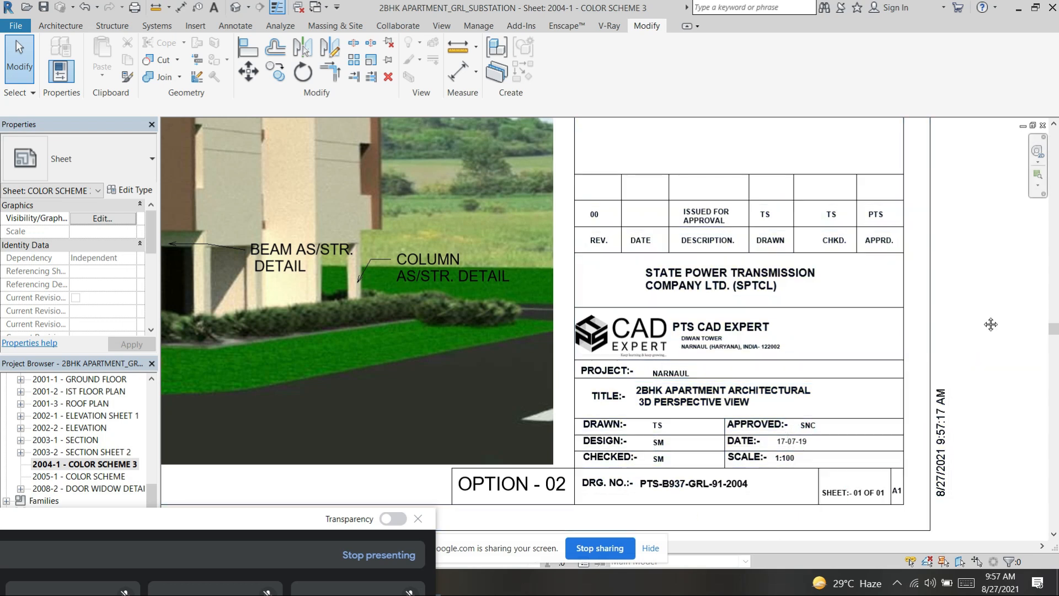
middle_click_drag(991, 267, 989, 449)
scroll(812, 405, "down", 5)
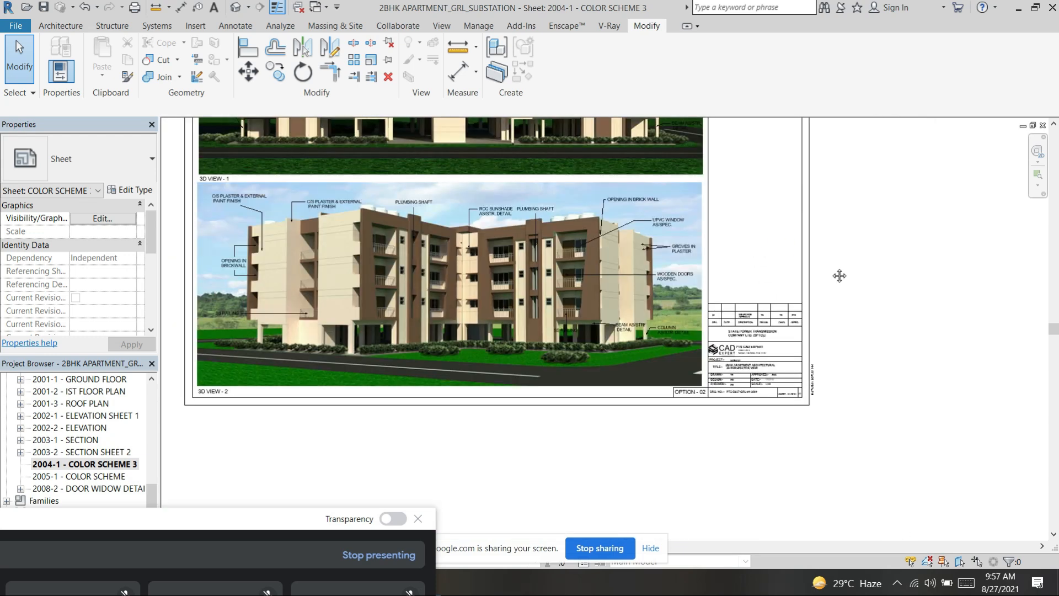
Step: Examine 3D View - 1's notes on the SS railing, wooden door, beam, external paint finish and full height glazing
middle_click_drag(840, 276, 889, 360)
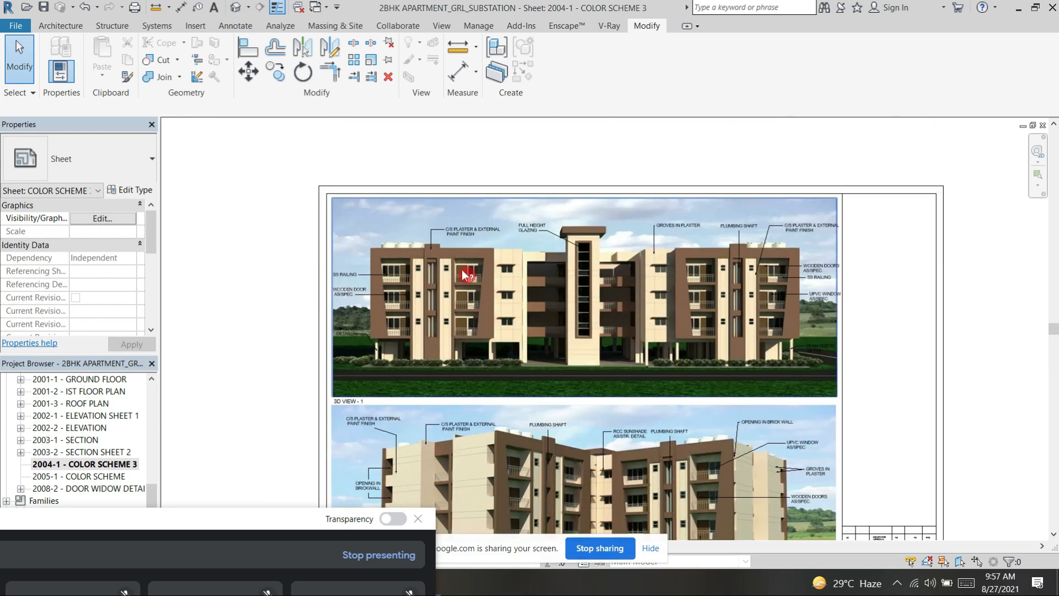
scroll(374, 314, "up", 4)
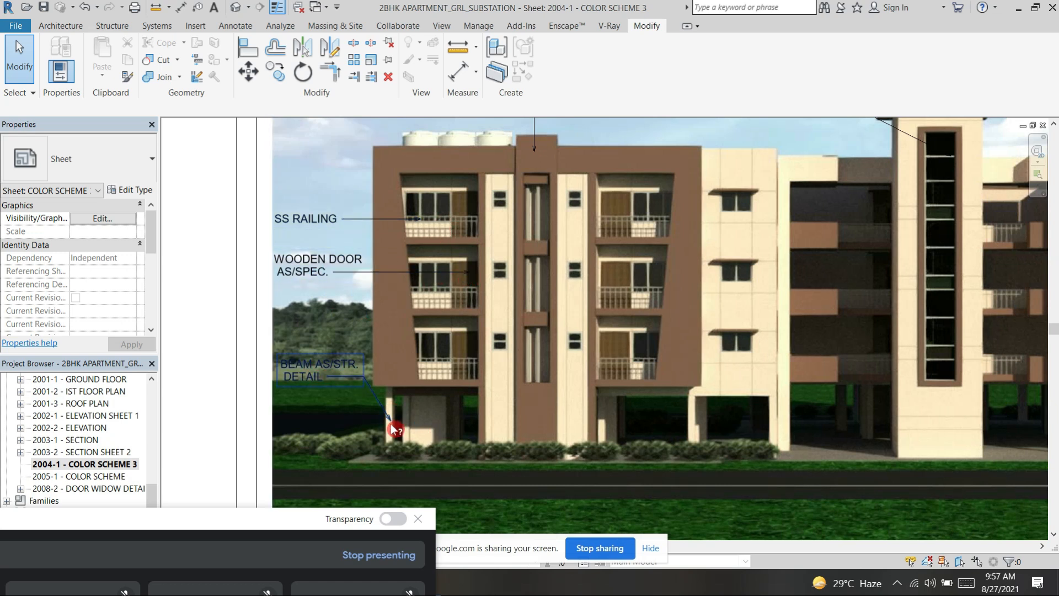
scroll(431, 400, "down", 3)
scroll(549, 237, "up", 4)
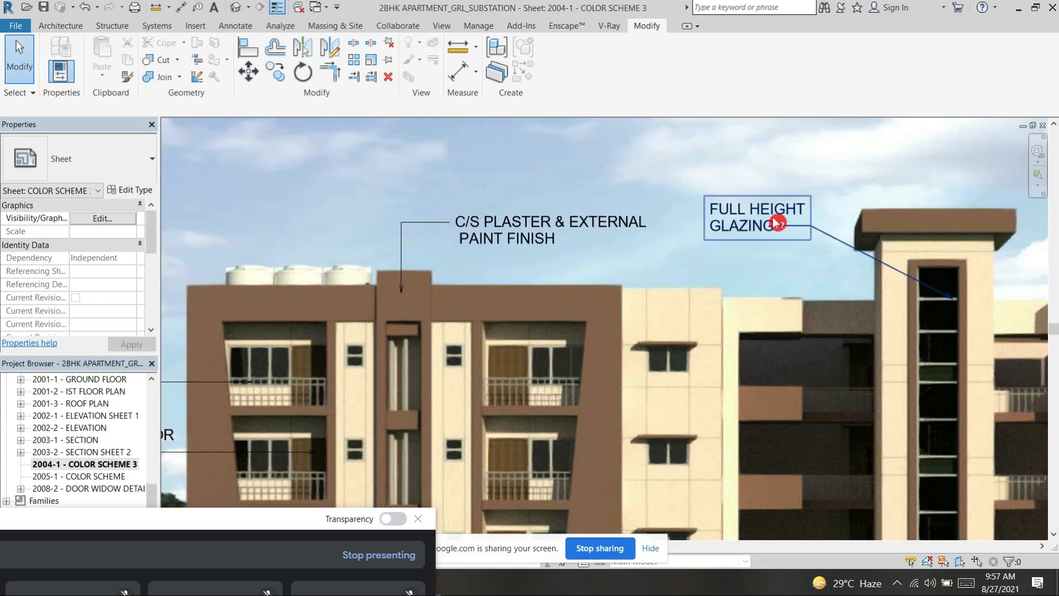
scroll(778, 224, "down", 4)
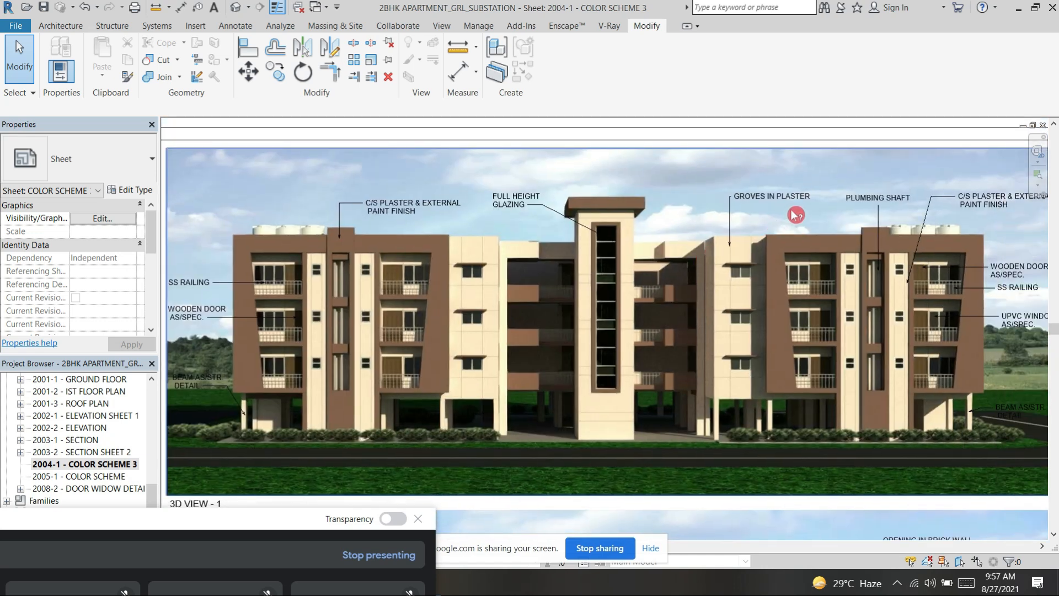
Step: Examine 3D View - 1's notes on the plaster grooves, plumbing shaft, wooden doors and UPVC window
scroll(794, 215, "up", 6)
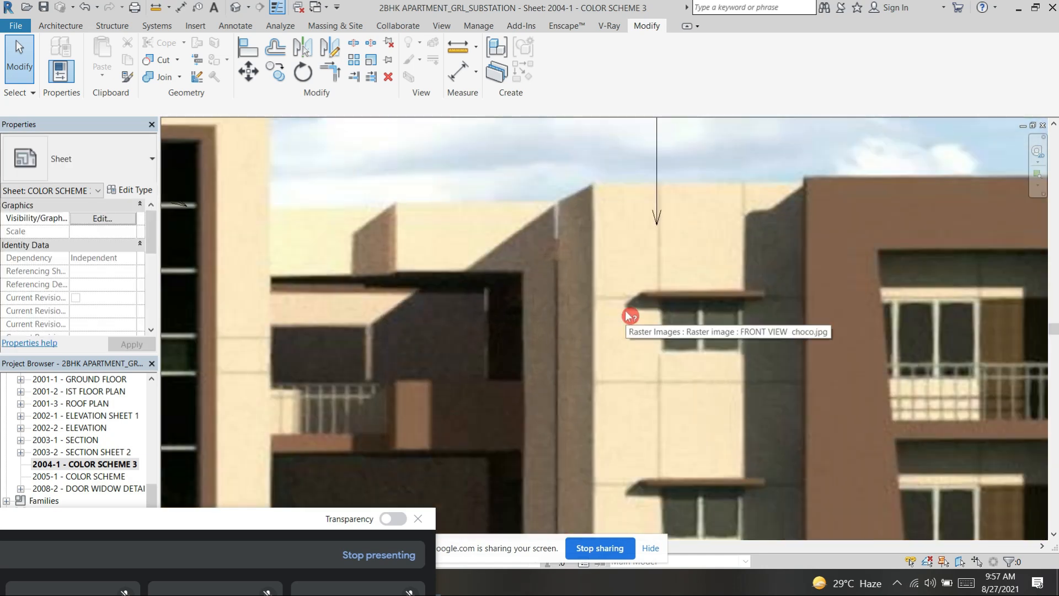
scroll(640, 311, "down", 3)
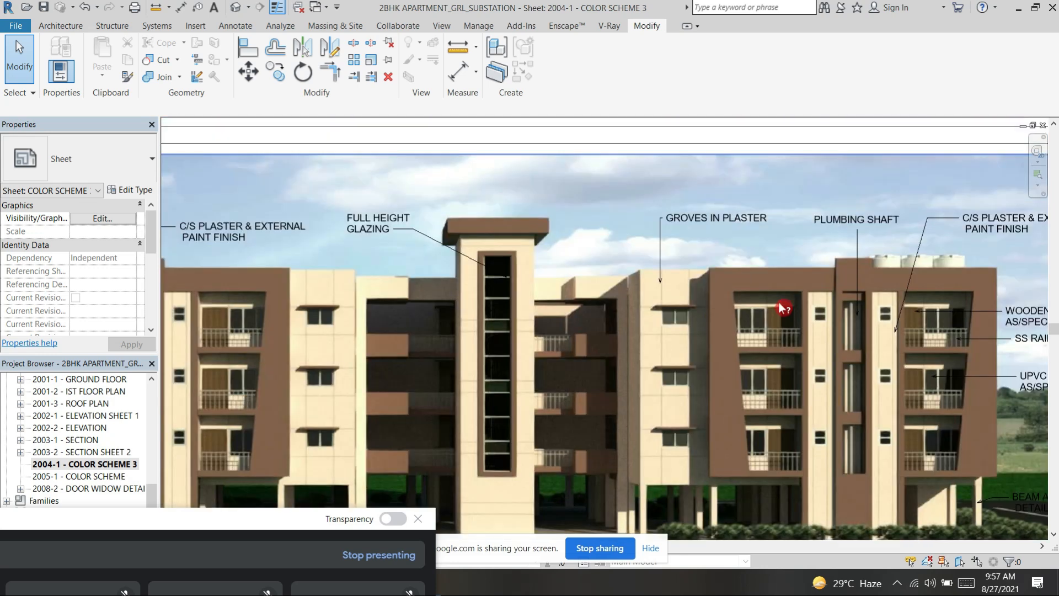
scroll(710, 244, "down", 2)
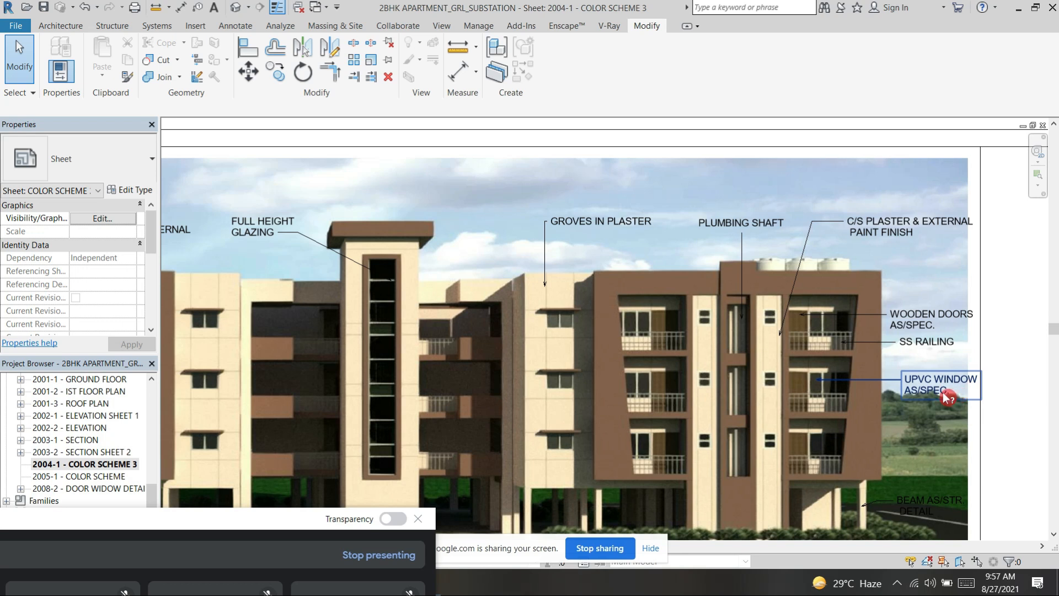
scroll(945, 398, "down", 1)
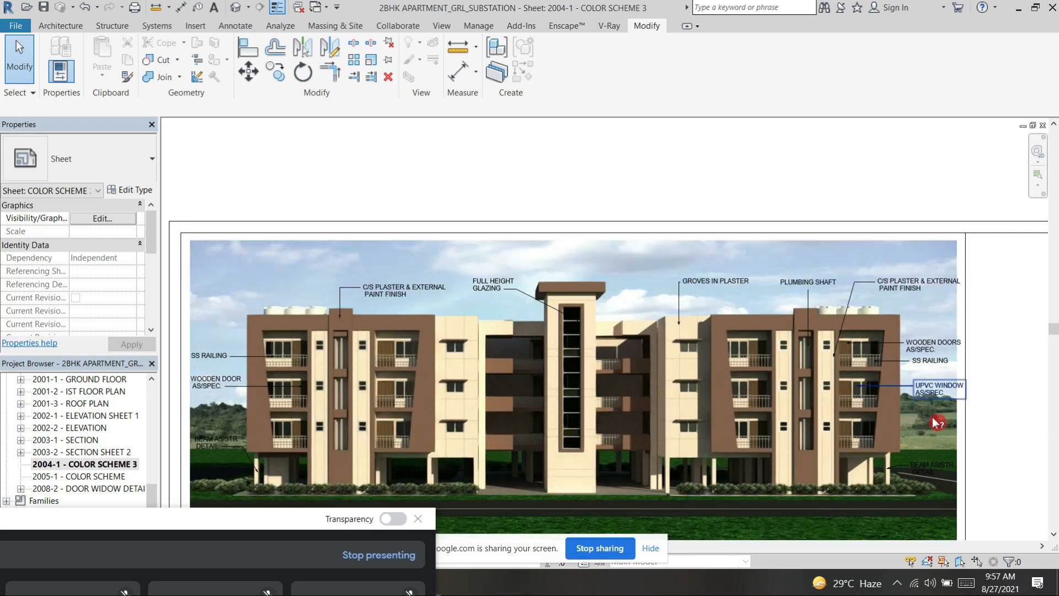
middle_click_drag(923, 465, 903, 311)
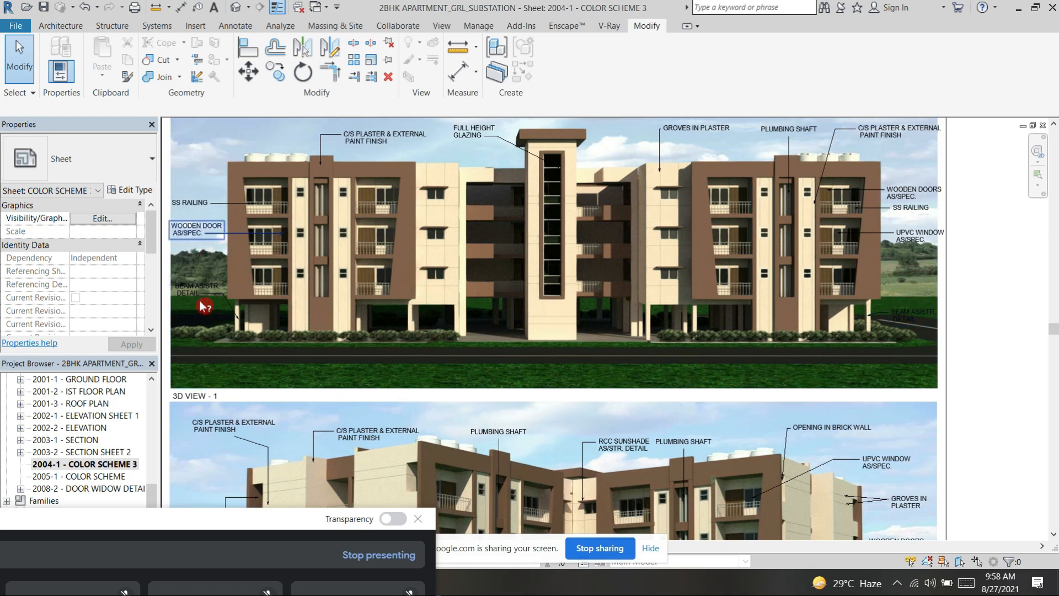
Step: Examine 3D View - 2's notes on the plaster and external paint finish and the opening in the brickwall
middle_click_drag(764, 414, 833, 432)
scroll(751, 411, "down", 1)
middle_click_drag(750, 411, 770, 259)
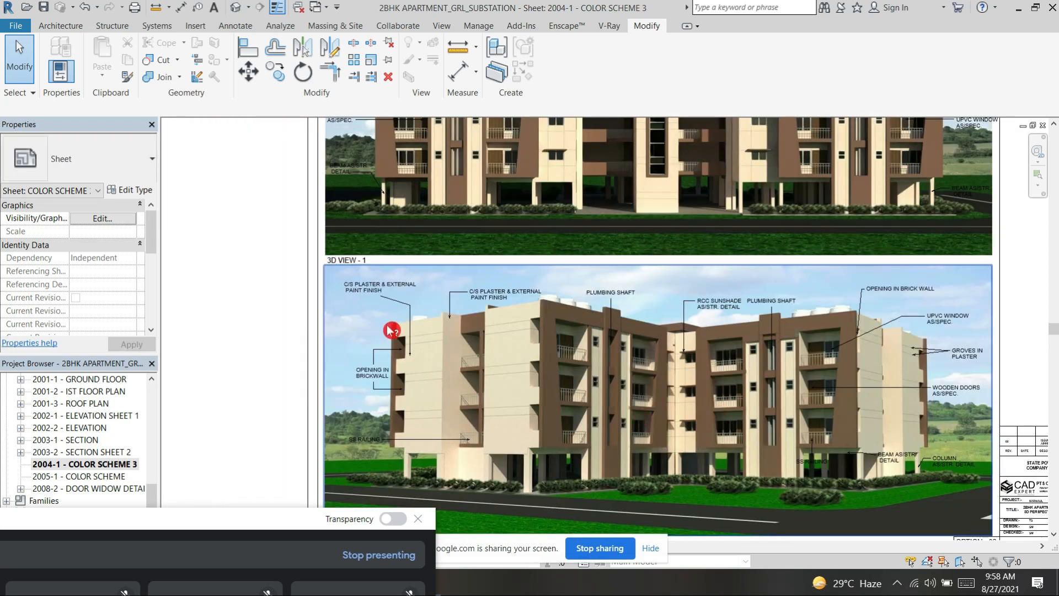
scroll(392, 330, "up", 1)
scroll(439, 402, "down", 2)
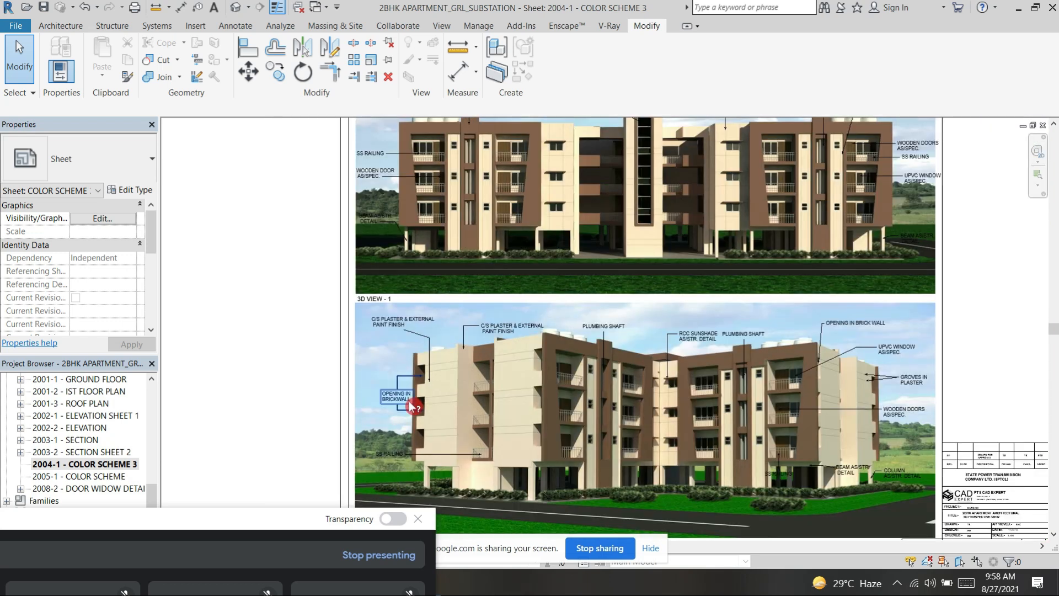
scroll(430, 403, "up", 3)
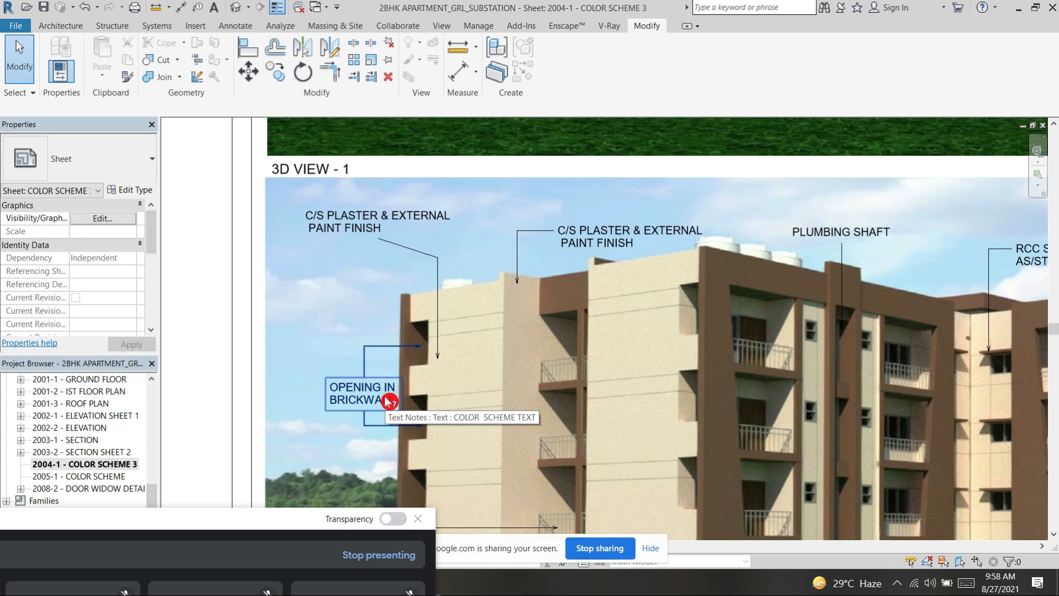
Step: Examine 3D View - 2's plumbing shafts, RCC sunshade, stilt level and the notes on windows, doors, beam and column
middle_click_drag(656, 385, 649, 387)
scroll(649, 386, "down", 3)
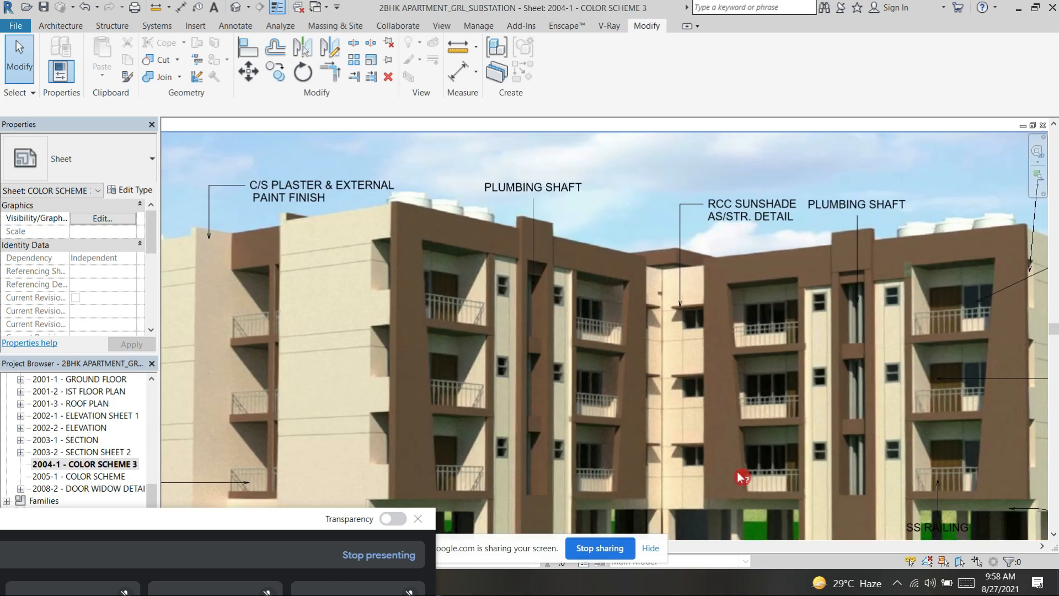
scroll(746, 463, "down", 1)
scroll(746, 464, "up", 3)
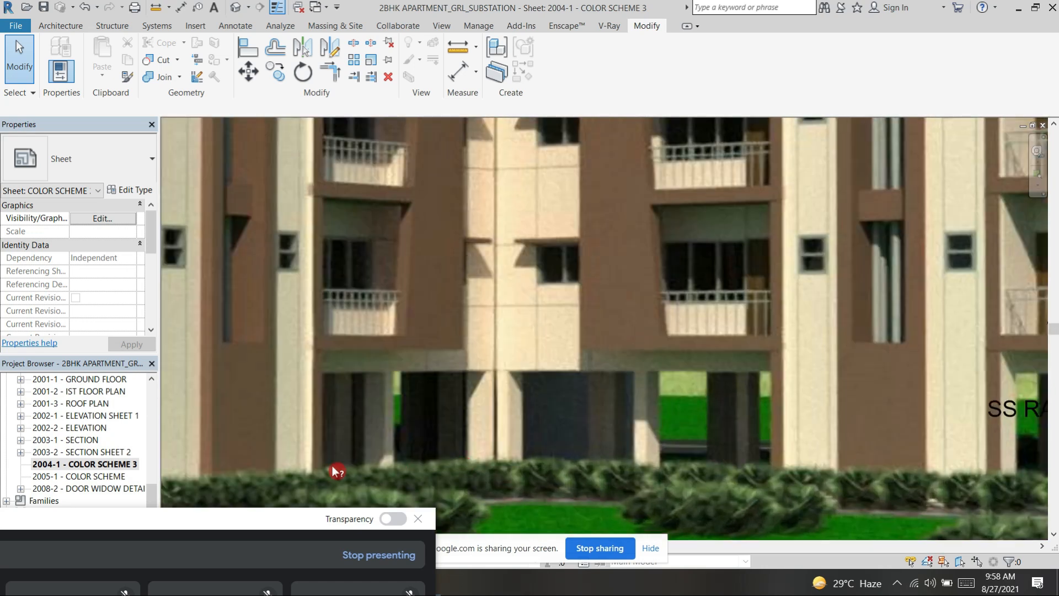
scroll(374, 446, "up", 2)
scroll(665, 424, "down", 4)
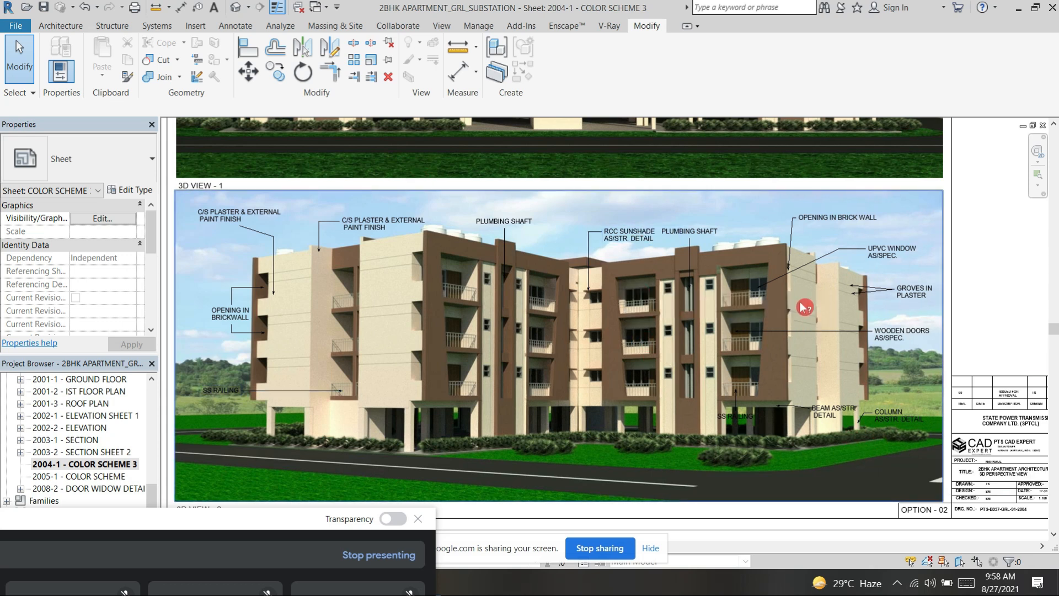
scroll(805, 306, "up", 3)
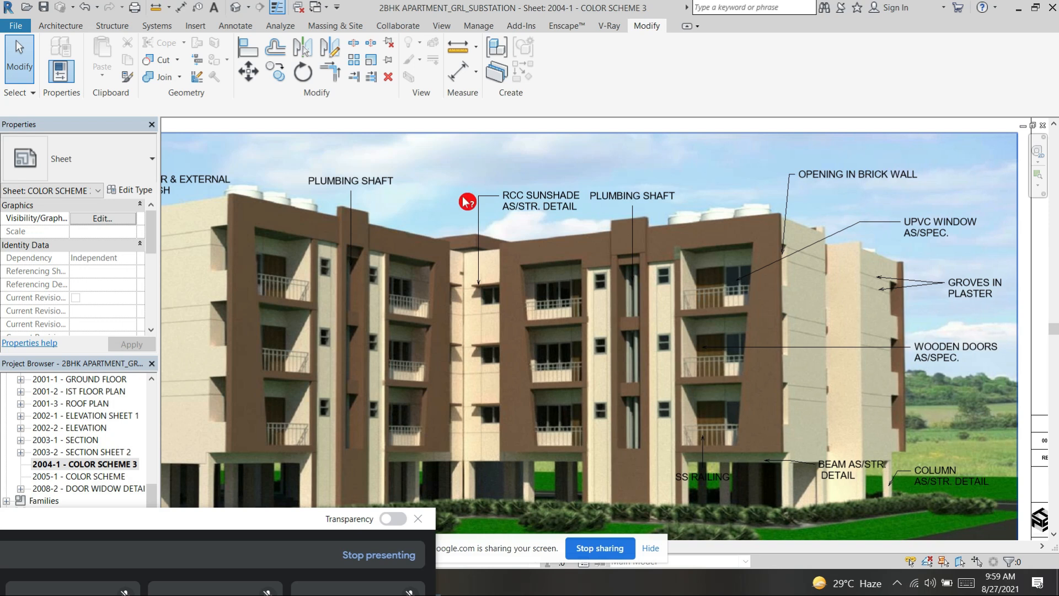
Step: Review the front facade in 3D View - 1 again, then the whole color scheme sheet
middle_click_drag(546, 165, 708, 276)
middle_click_drag(607, 212, 811, 397)
middle_click_drag(696, 321, 836, 553)
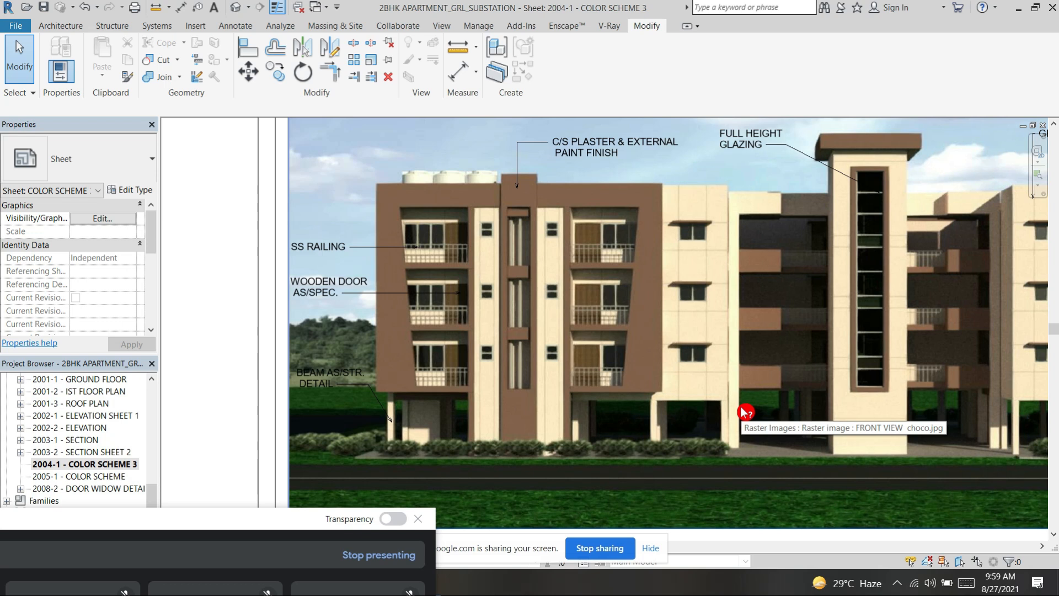
scroll(741, 407, "down", 3)
middle_click_drag(609, 189, 324, 183)
scroll(354, 230, "down", 4)
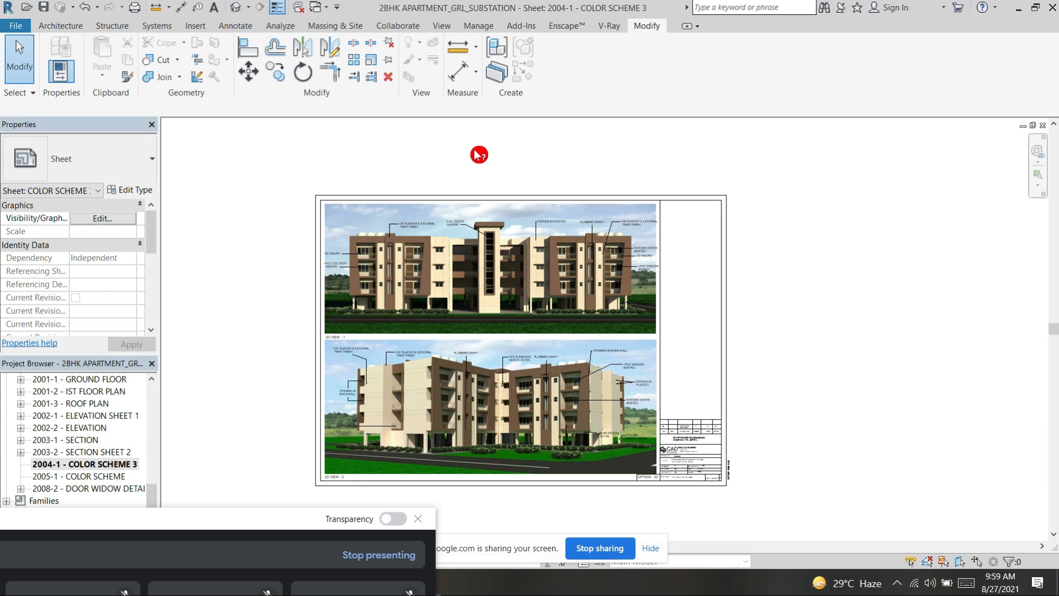
Step: Move the online call window up over the drawing so the participant tiles and call controls are in view
left_click_drag(221, 530, 355, 339)
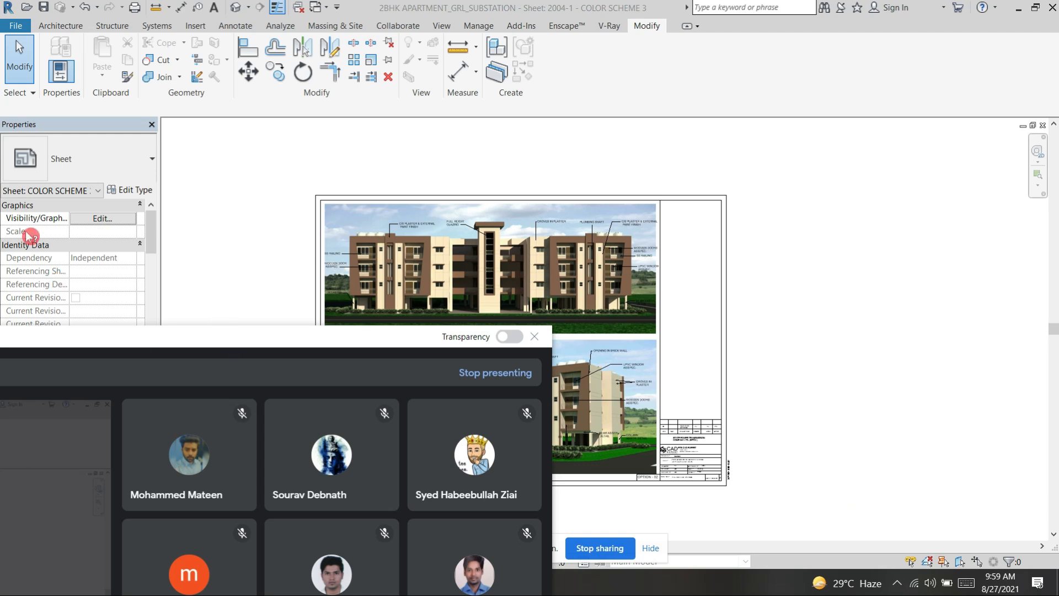
left_click_drag(275, 337, 439, 128)
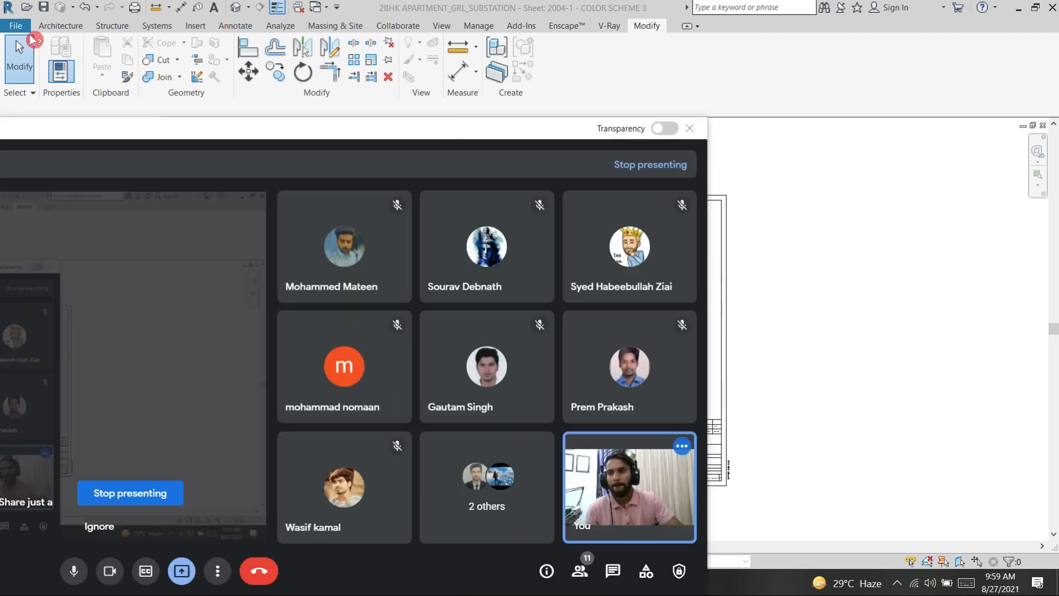
Step: Move the online call window down until the color scheme sheet and the project browser are uncovered
mouse_move(452, 138)
left_mouse_down()
mouse_move(413, 226)
mouse_move(409, 303)
left_mouse_up()
left_click_drag(345, 293, 386, 295)
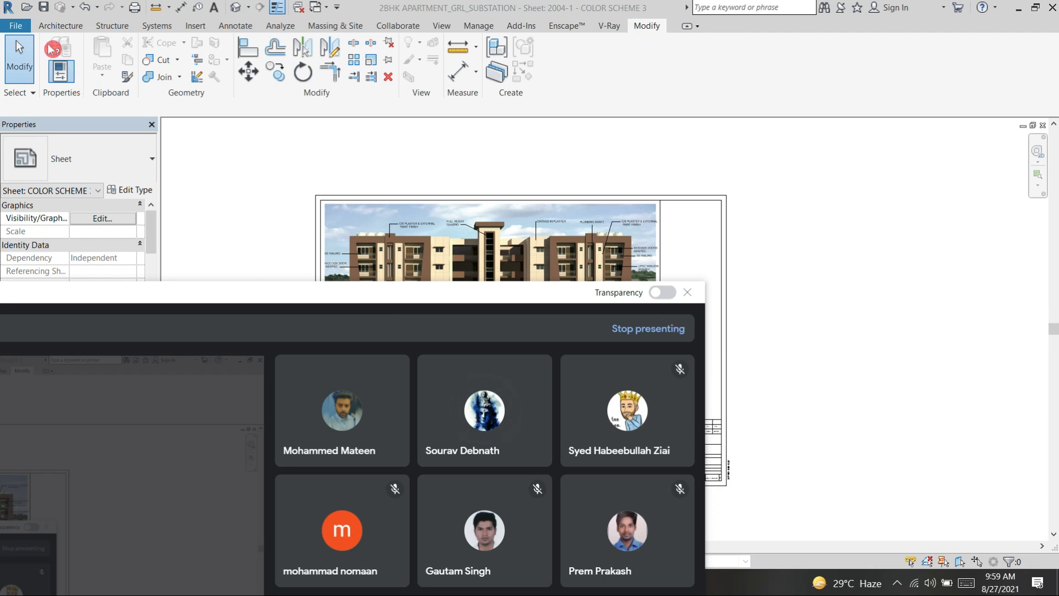
left_click(23, 31)
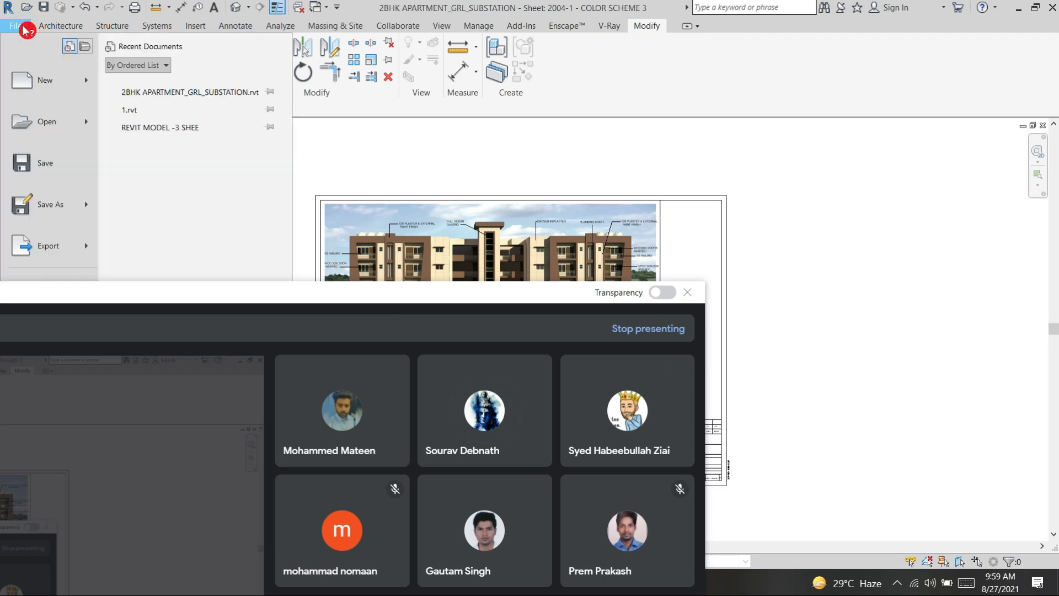
left_click_drag(403, 312, 263, 529)
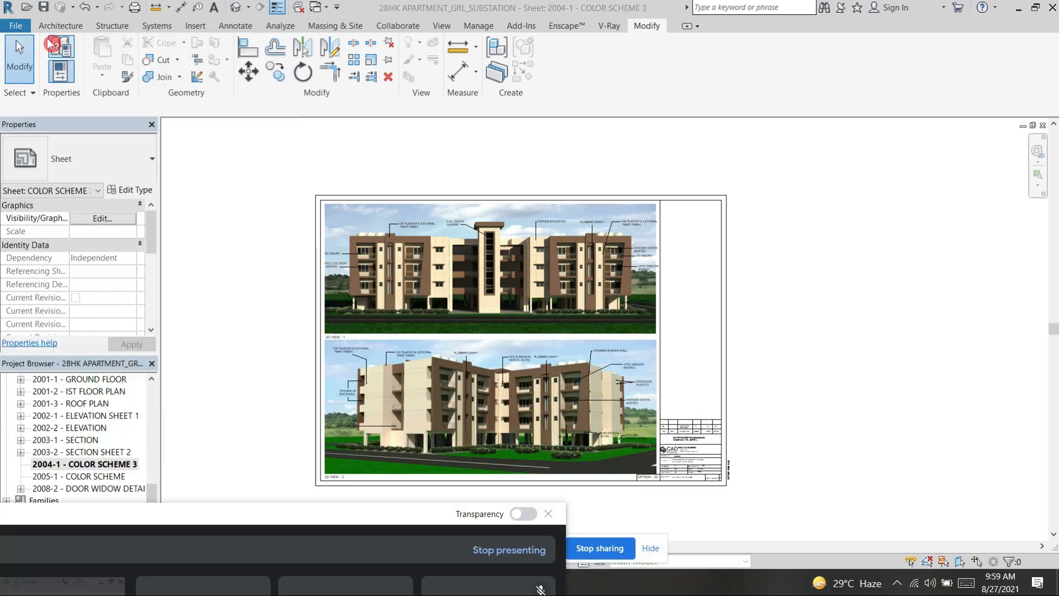
Step: Create a new project from the DefaultMetric template
left_click(15, 25)
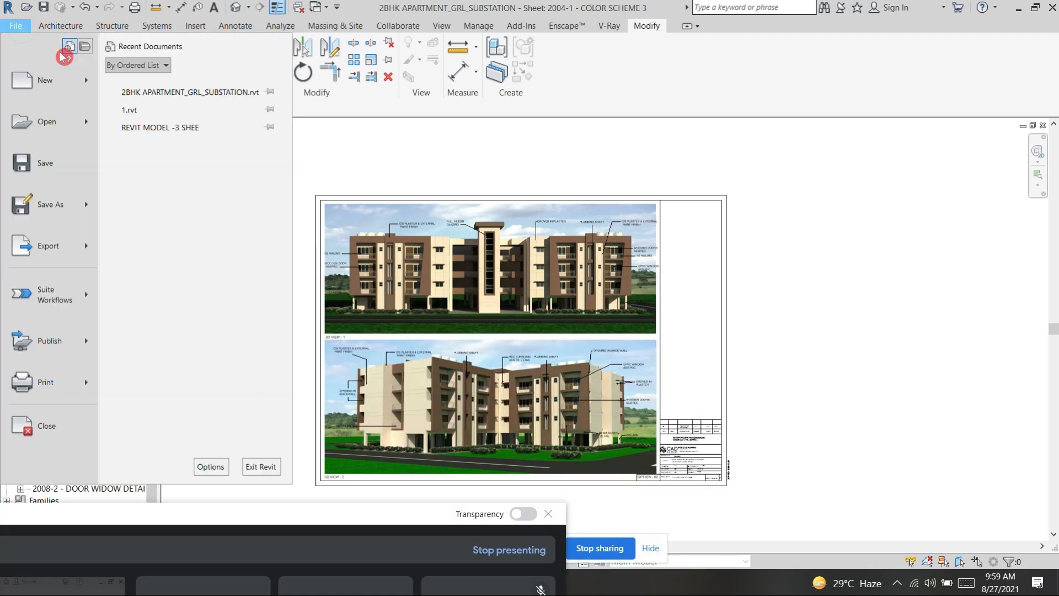
left_click(92, 82)
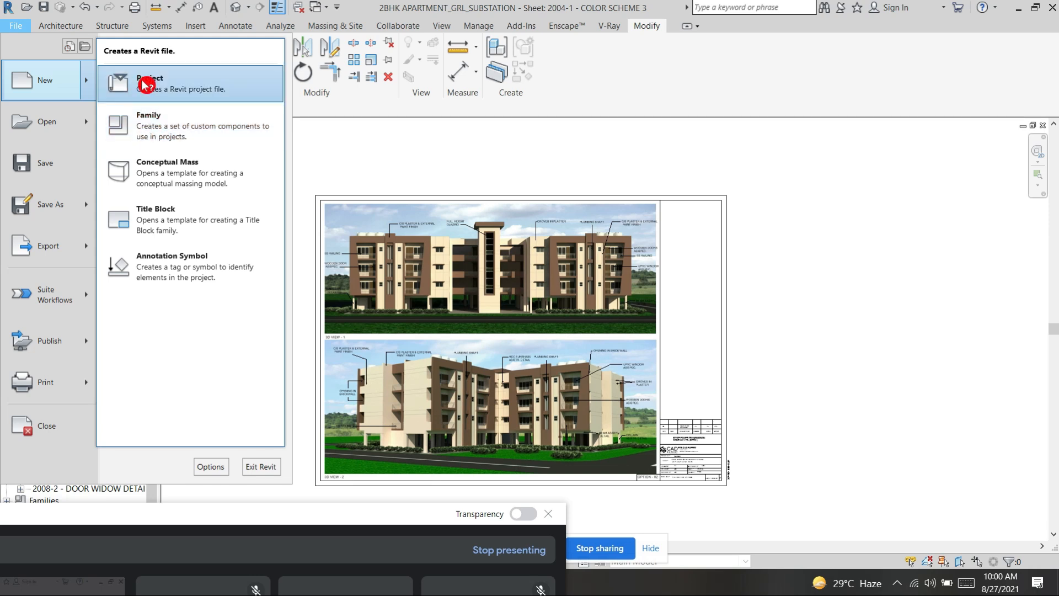
mouse_move(48, 128)
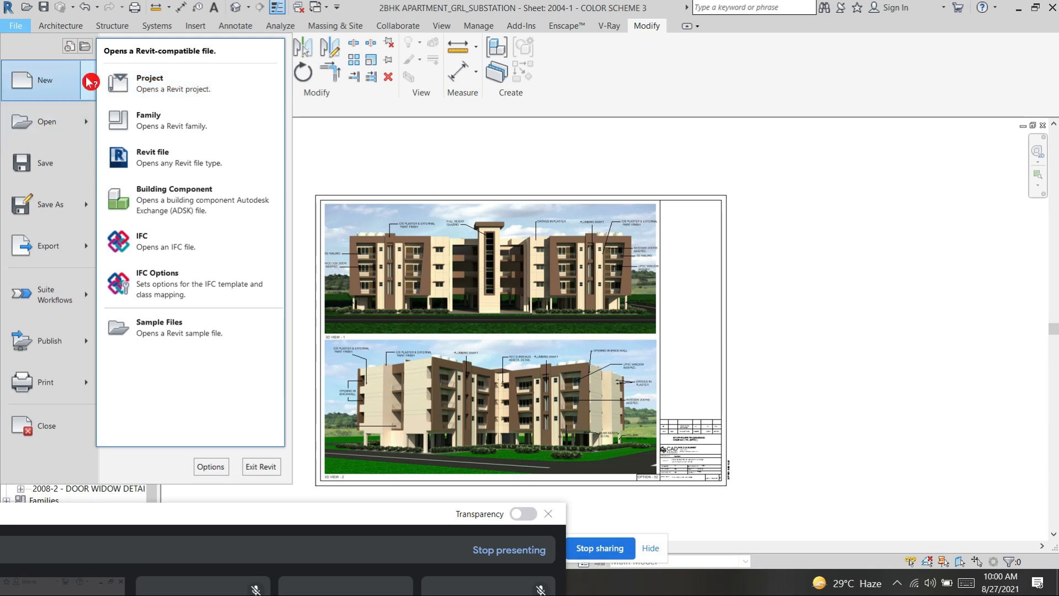
mouse_move(88, 82)
left_click(147, 87)
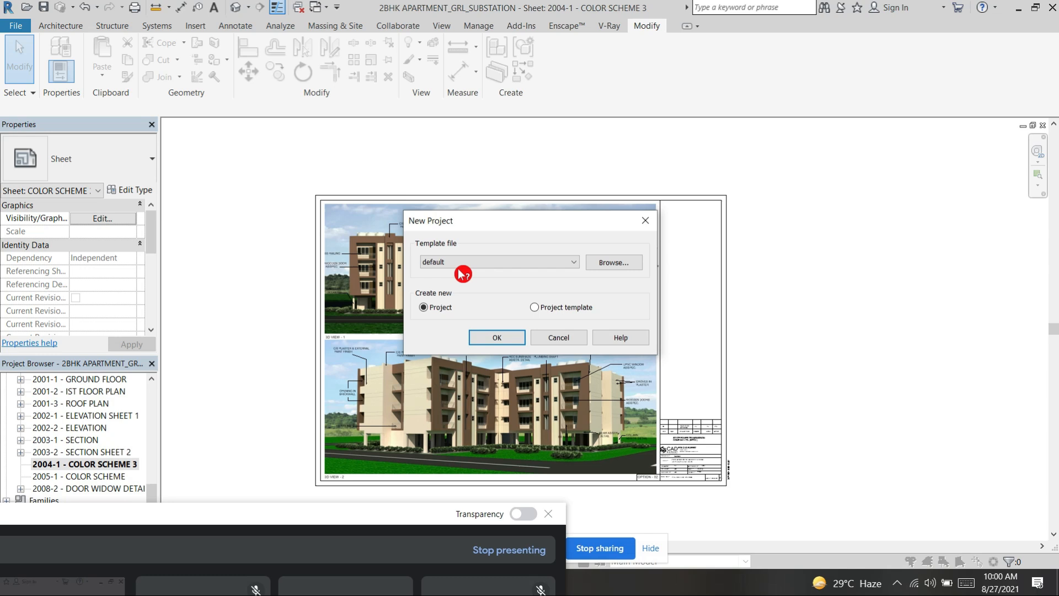
left_click(575, 263)
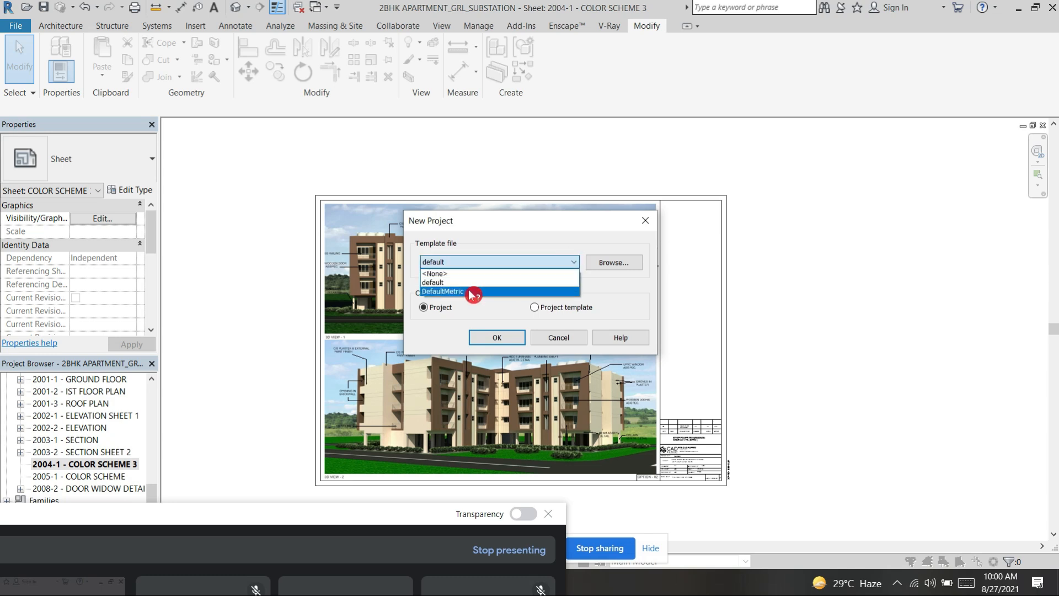
left_click(439, 291)
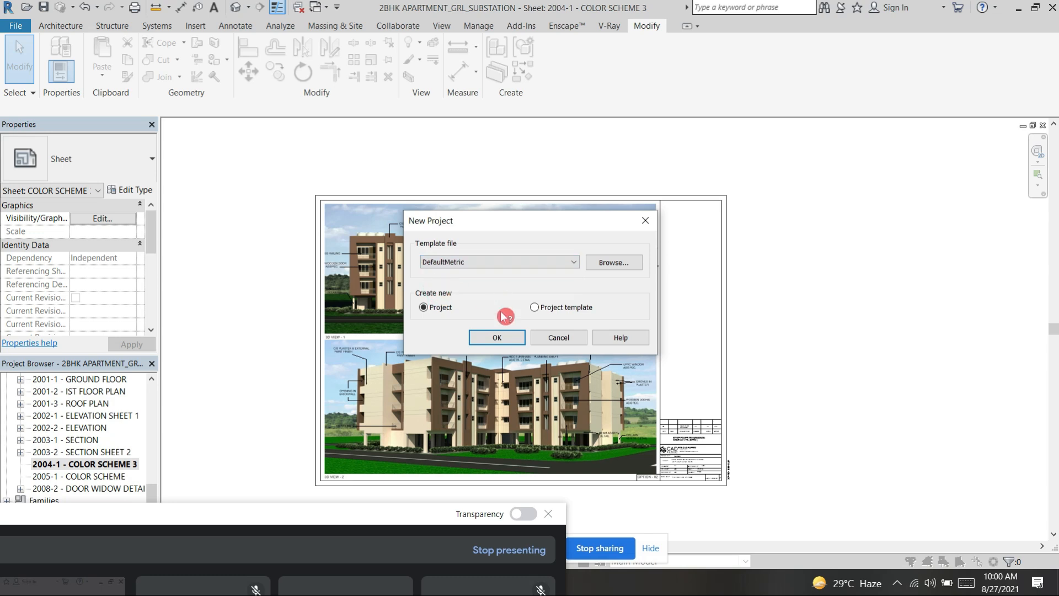
left_click(512, 338)
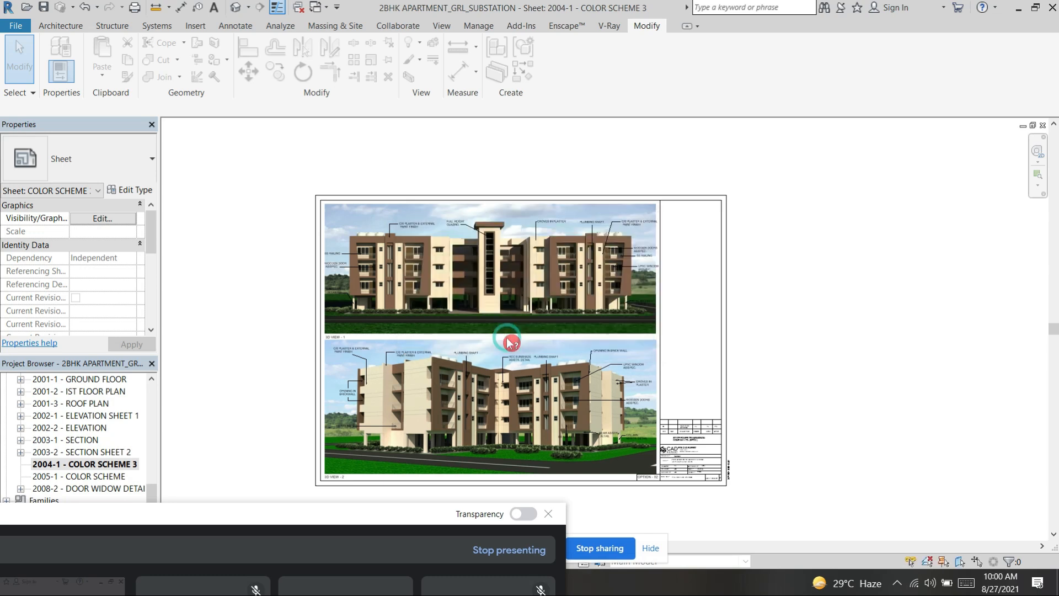
Step: Bring up the online call window to view the participants, and lower it again to uncover the Level 1 floor plan
left_click_drag(346, 514, 582, 69)
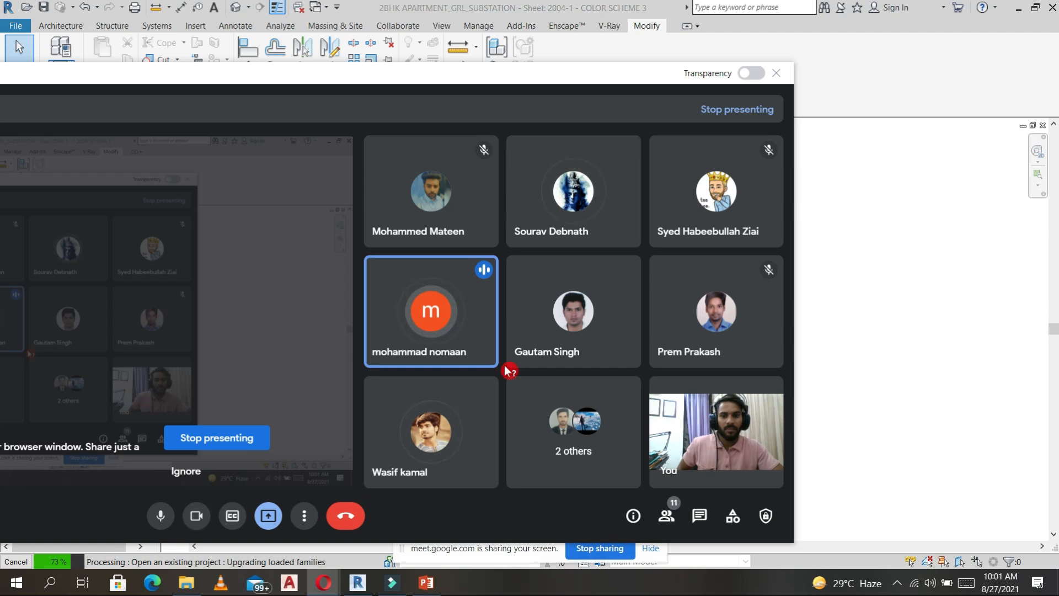
mouse_move(607, 300)
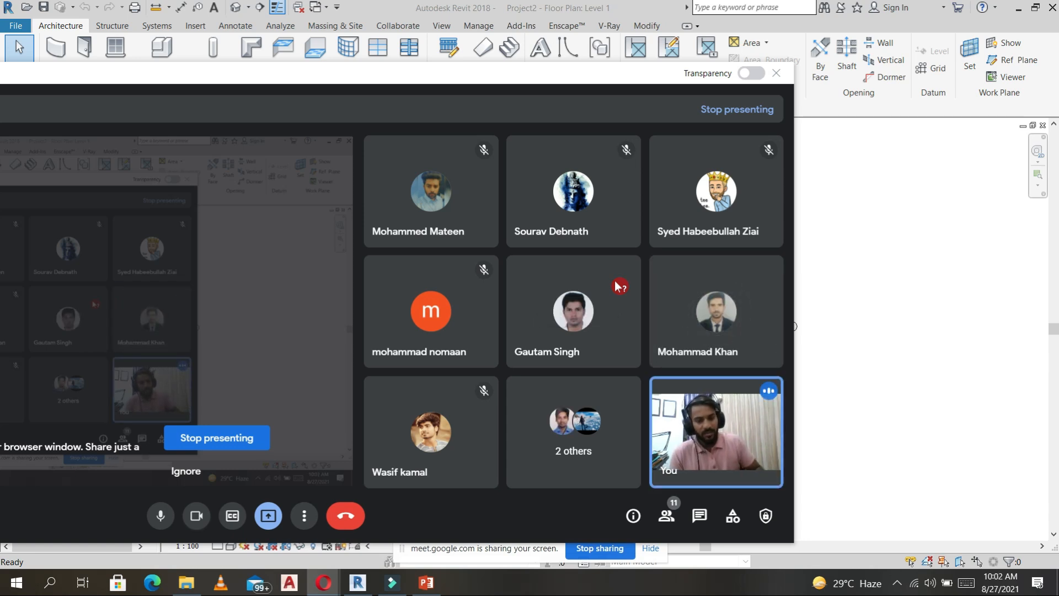
left_click_drag(648, 76, 295, 550)
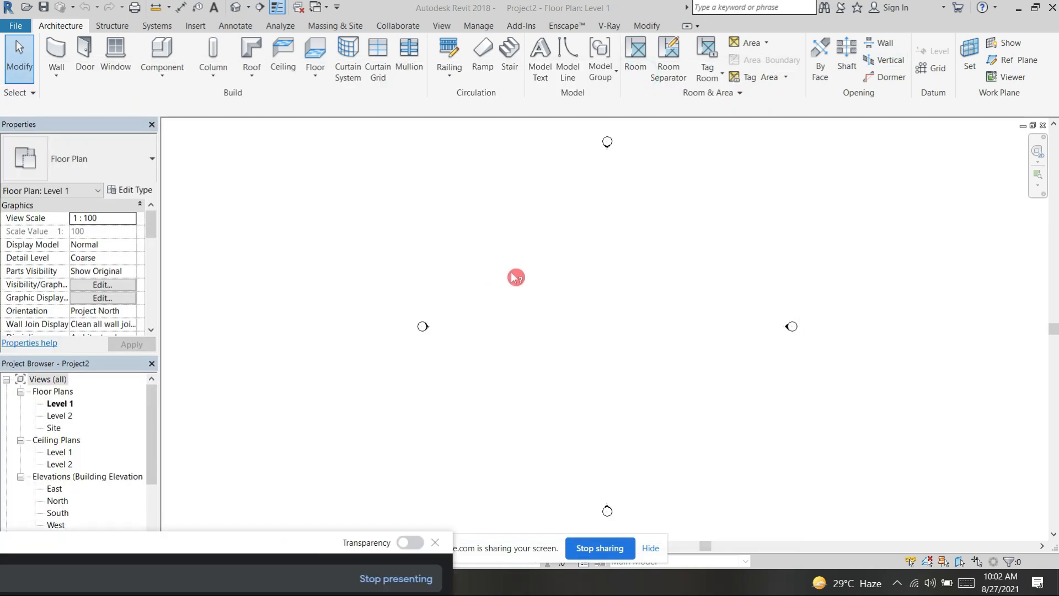
left_click(16, 26)
left_click(408, 192)
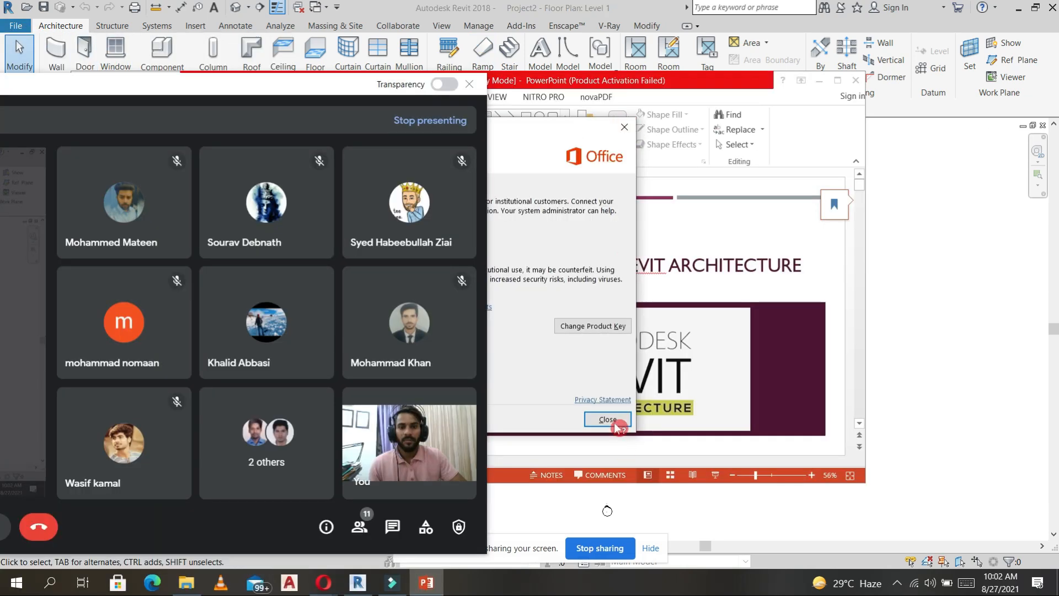
Step: Switch to the Revit architecture diploma presentation in PowerPoint, closing its activation dialog and moving the call window off the slides
left_click(614, 419)
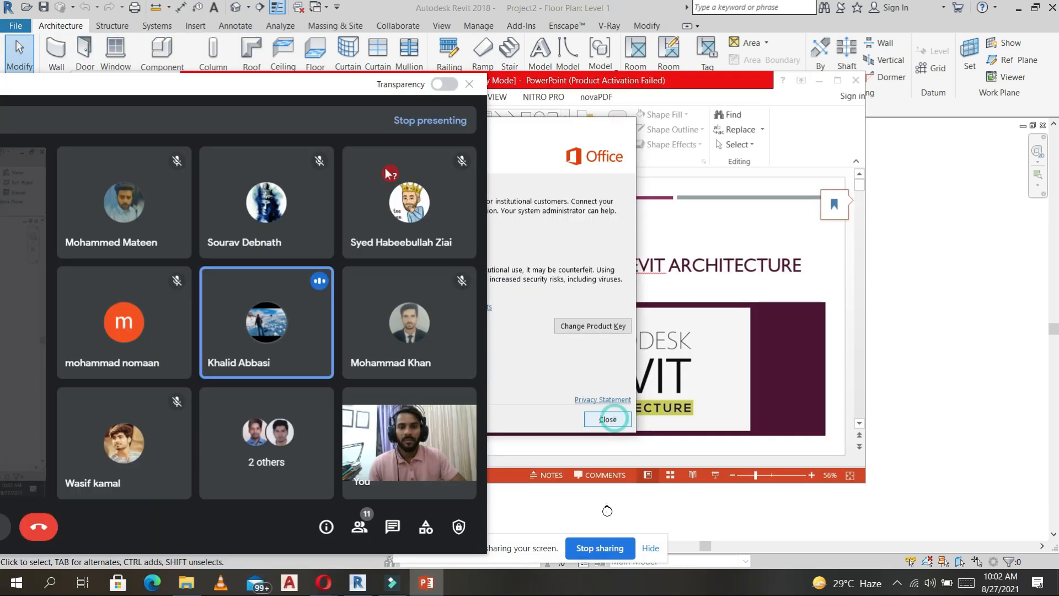
left_click(292, 84)
left_click_drag(292, 83, 229, 460)
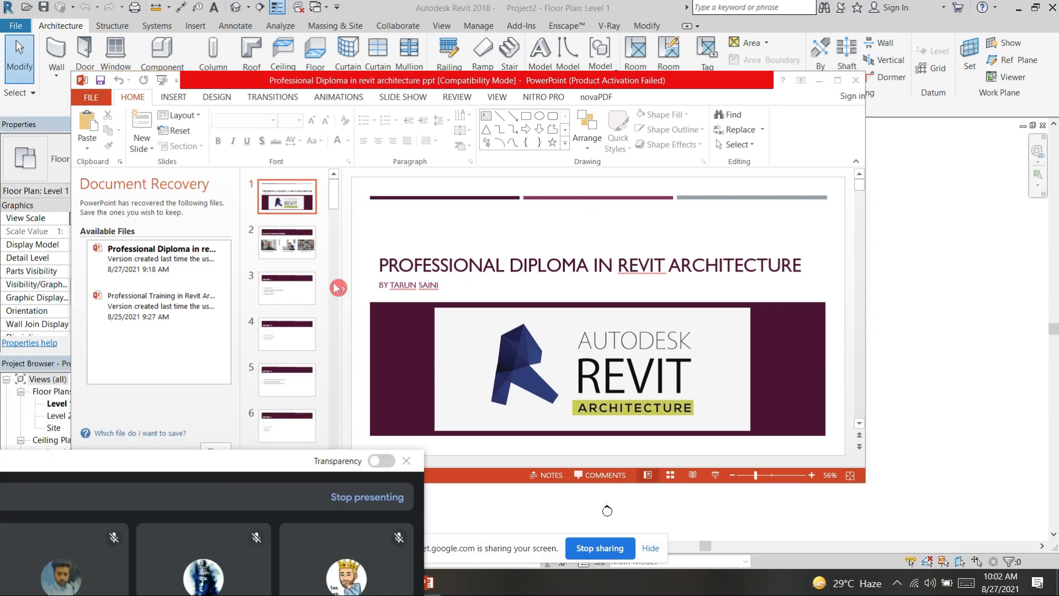
Step: Show the Lecture - 1 slide and the Lecture - 2 slide with their topic lists
left_click(294, 285)
left_click(299, 294)
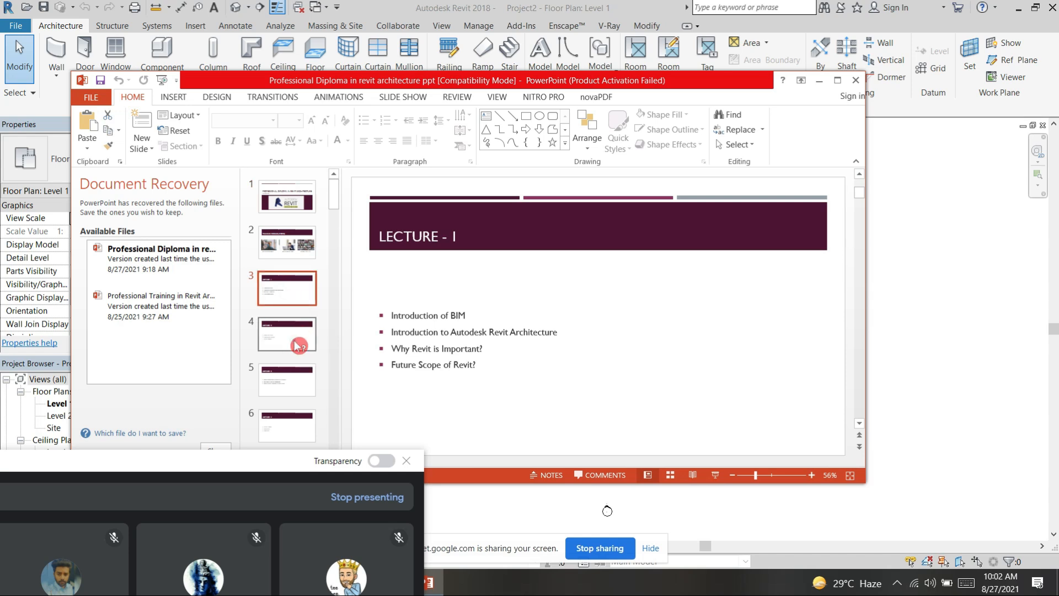
left_click(298, 345)
key("Up")
left_click(297, 334)
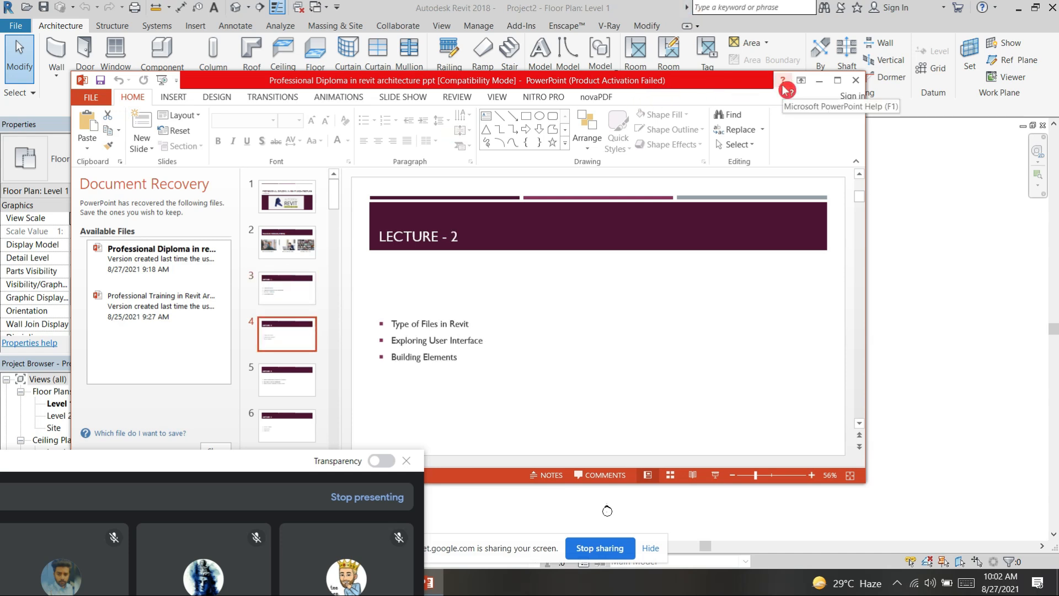
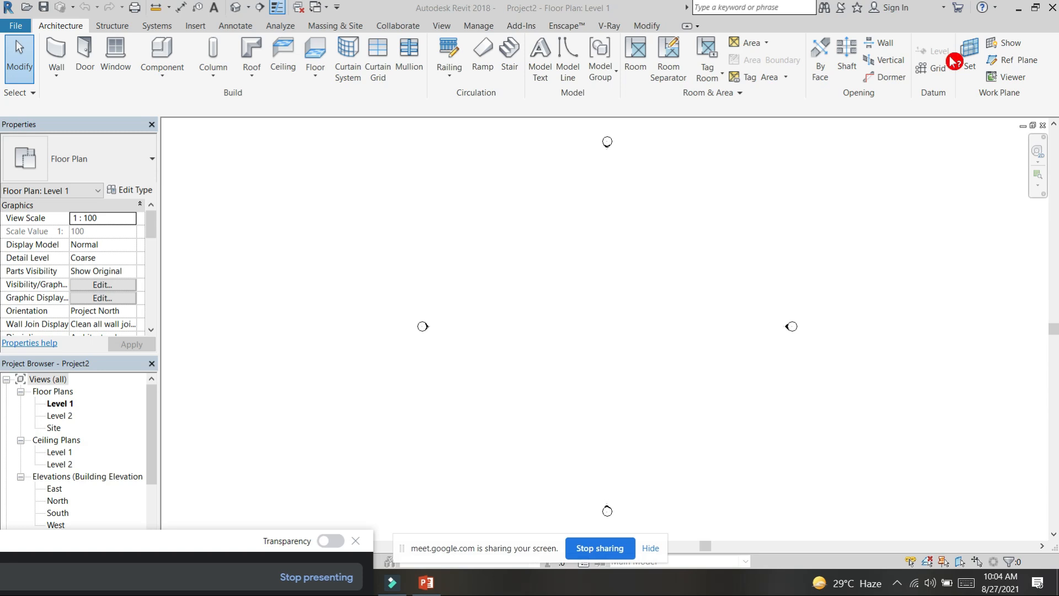
Step: Open the North elevation view from its elevation marker in the Level 1 floor plan
left_click(981, 64)
scroll(55, 495, "down", 1)
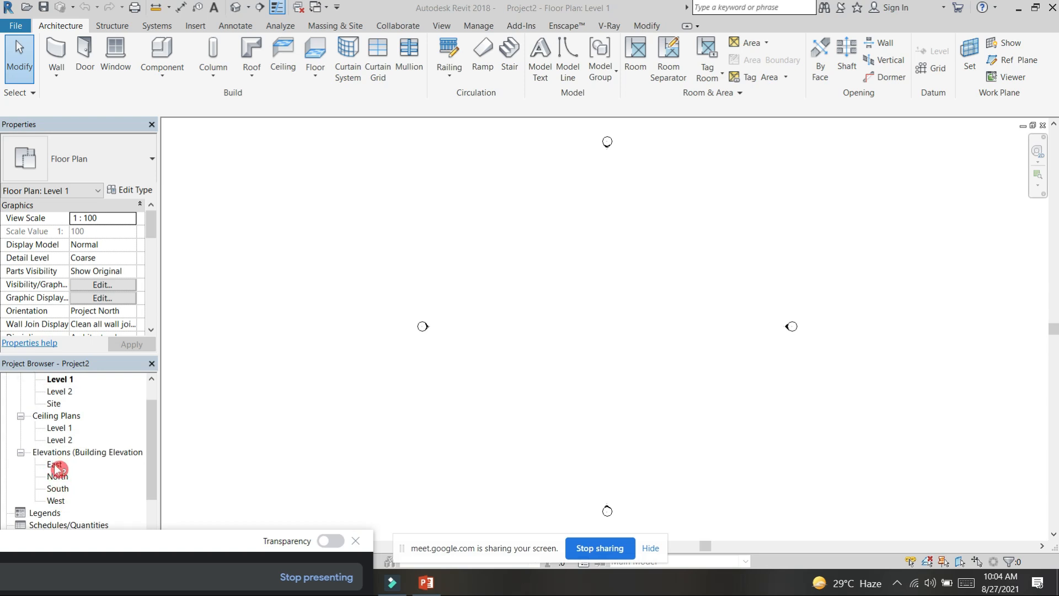
left_click(55, 465)
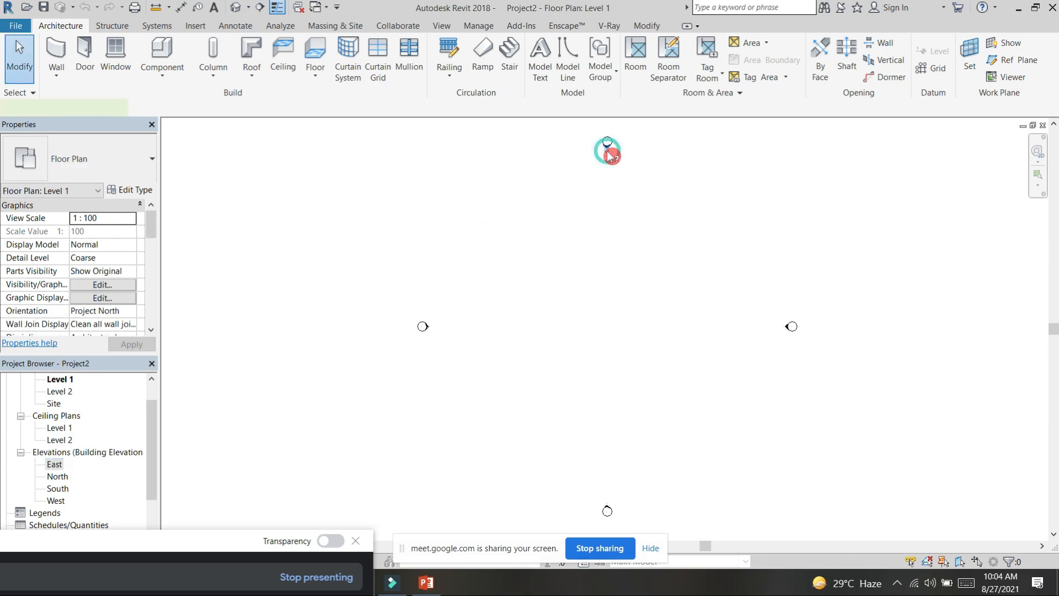
double_click(610, 155)
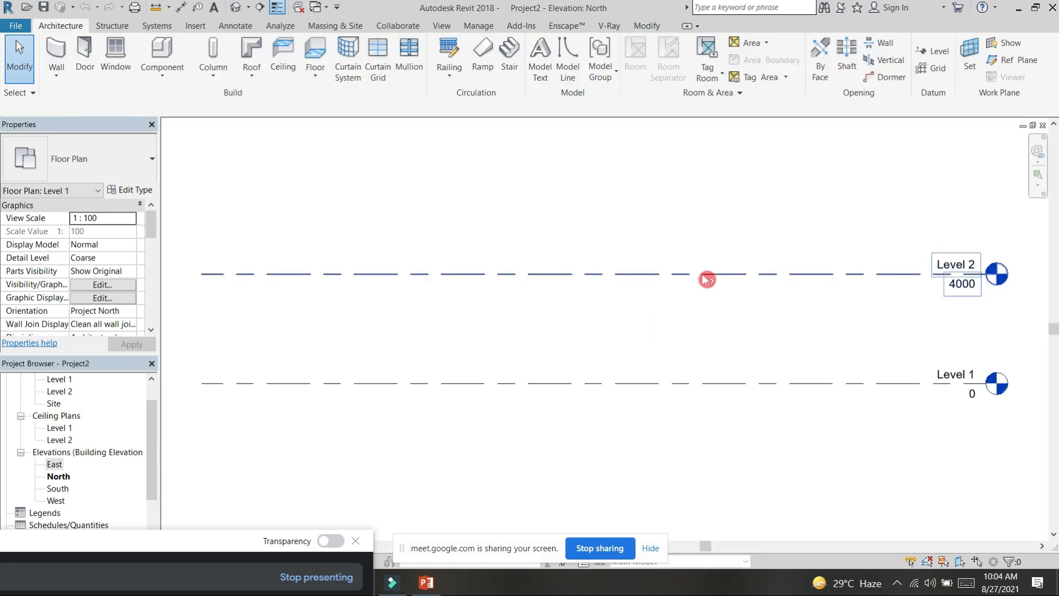
scroll(705, 281, "down", 3)
middle_click_drag(674, 308, 665, 307)
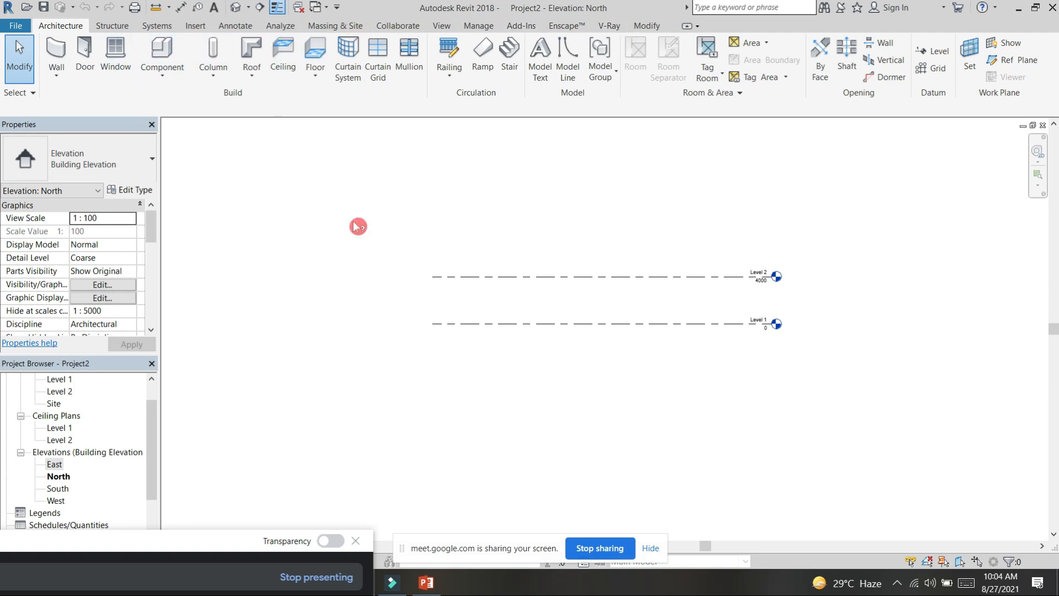
Step: Rename Level 1 to FGL and rename its corresponding views as well
scroll(780, 303, "up", 4)
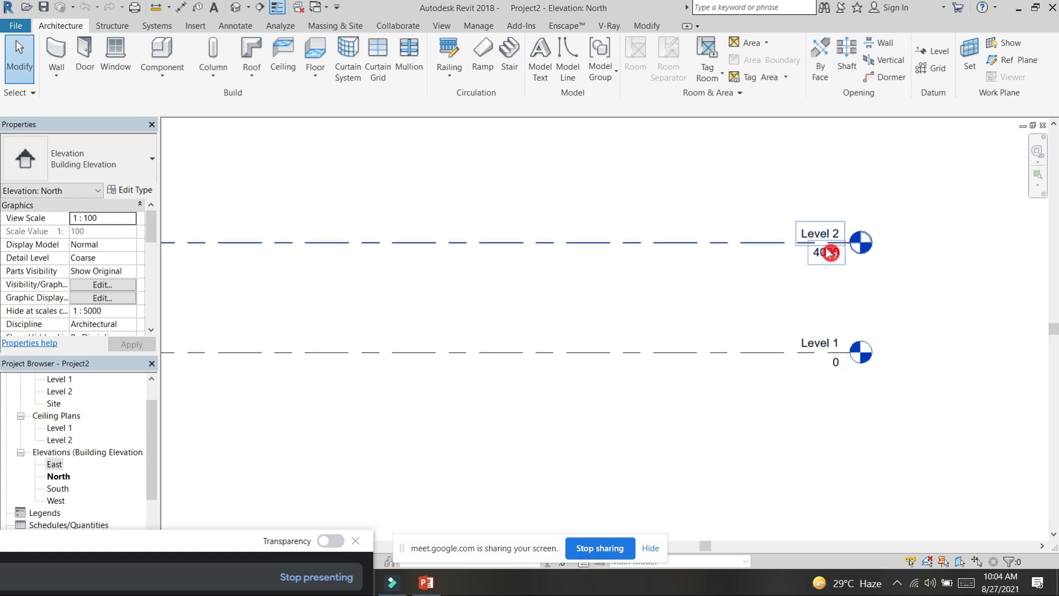
scroll(812, 315, "up", 3)
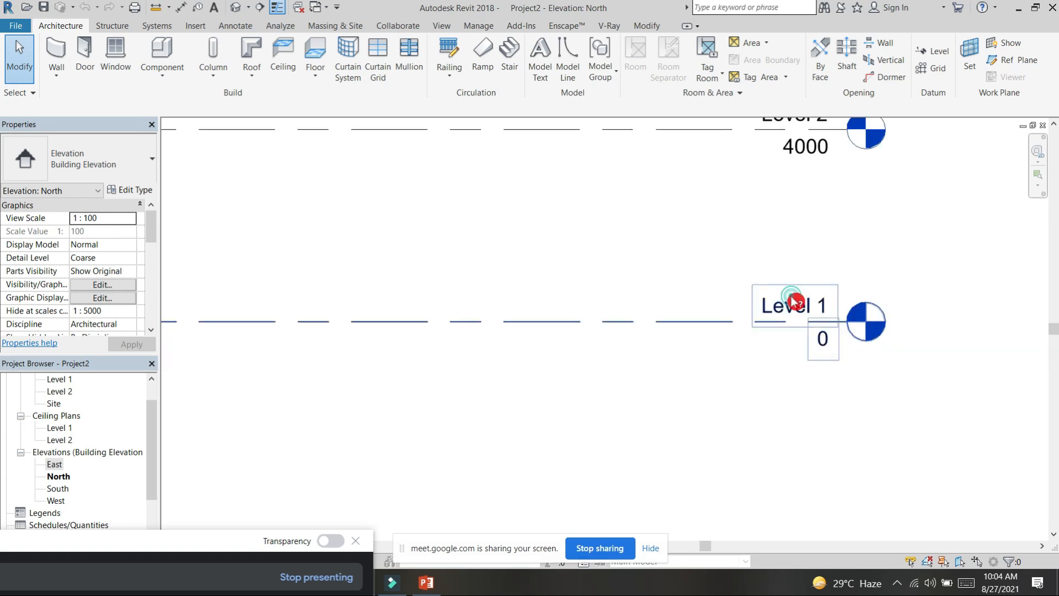
left_click(794, 302)
left_click(795, 305)
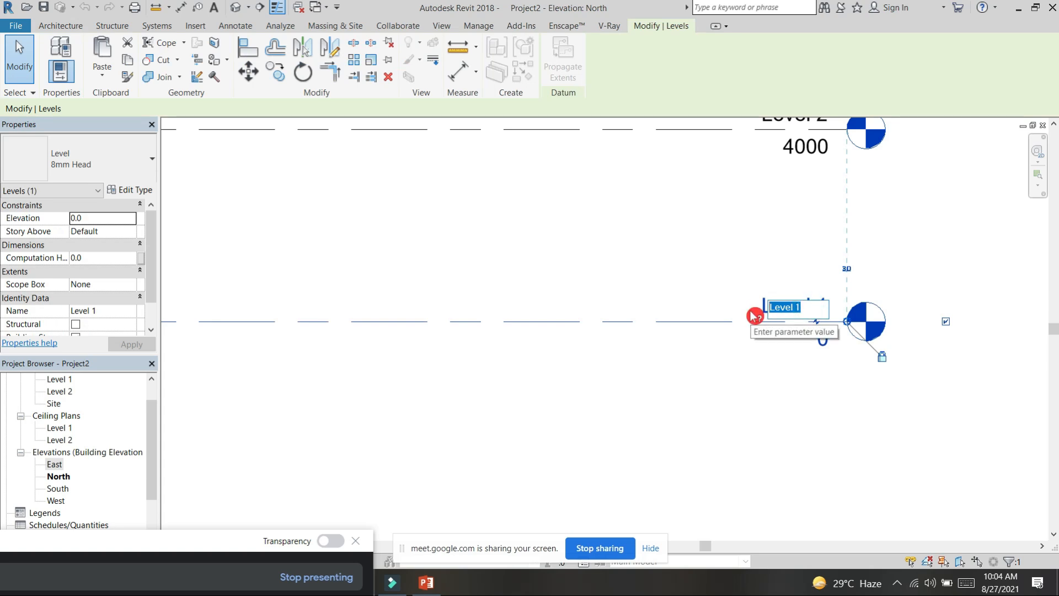
type("FGL")
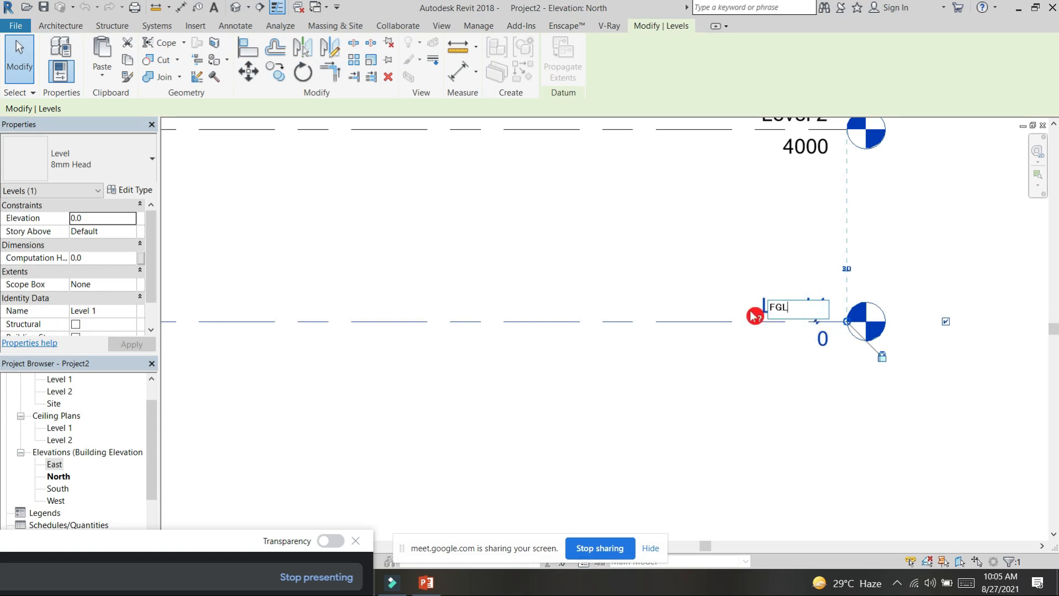
left_click(734, 264)
left_click(560, 301)
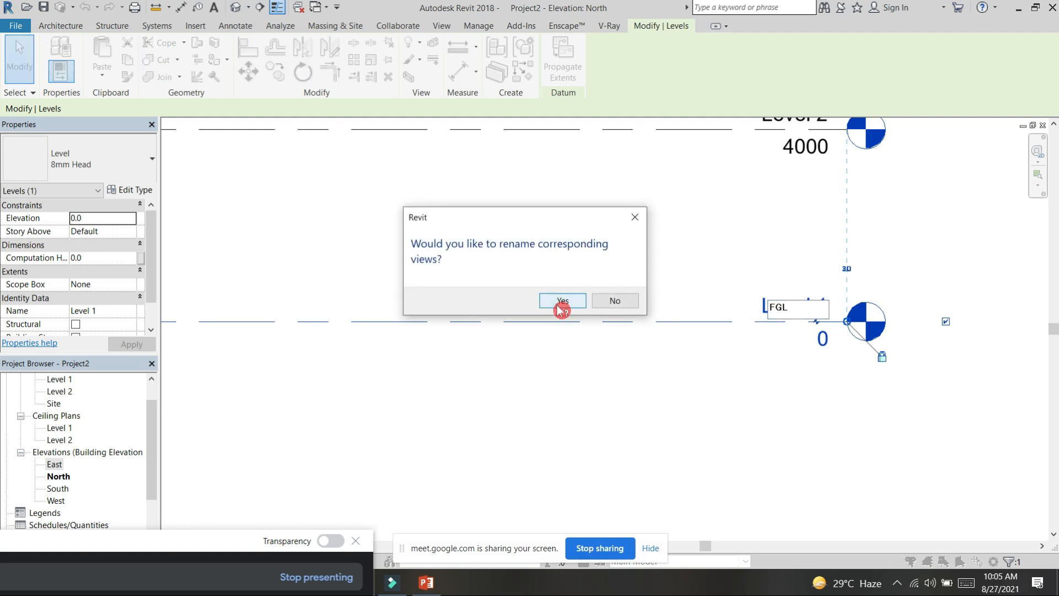
Step: Rename Level 2 to FIRST FLOOR, including its corresponding views
middle_click_drag(810, 214, 808, 287)
left_click(797, 196)
left_click(803, 197)
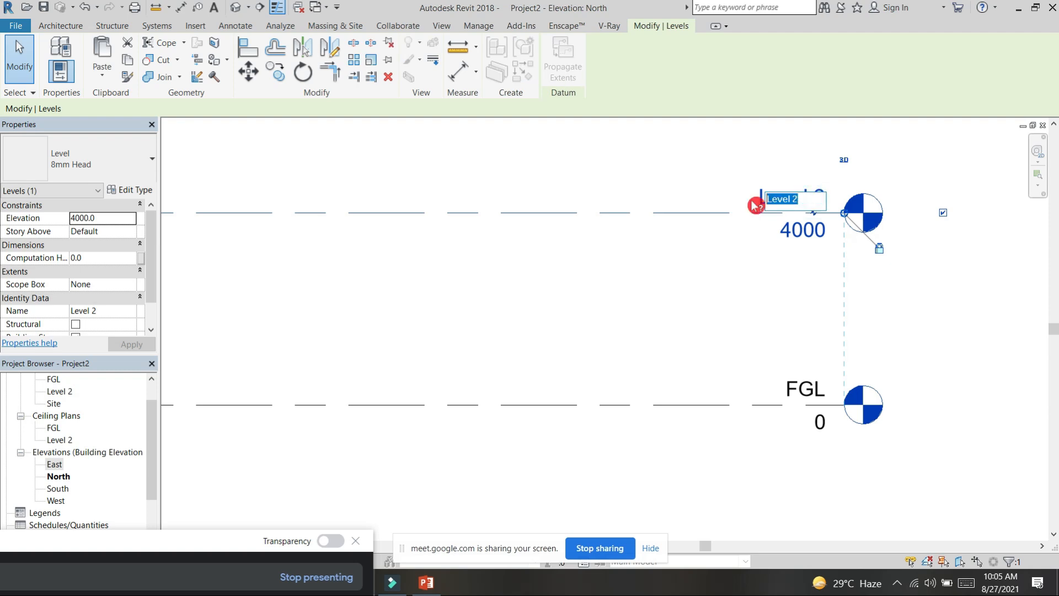
type("FIRST FLOOR")
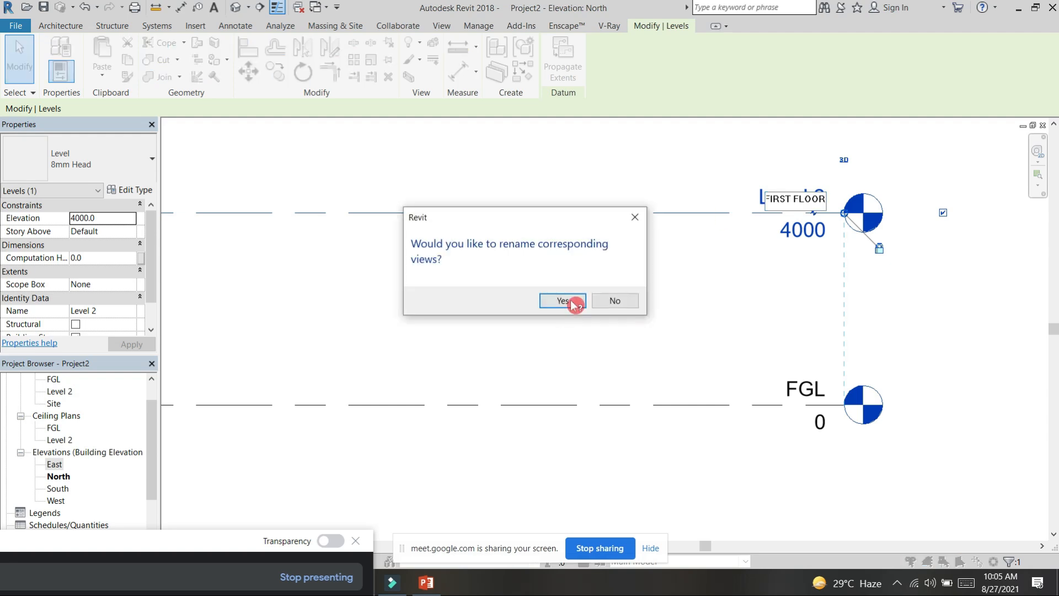
left_click(566, 301)
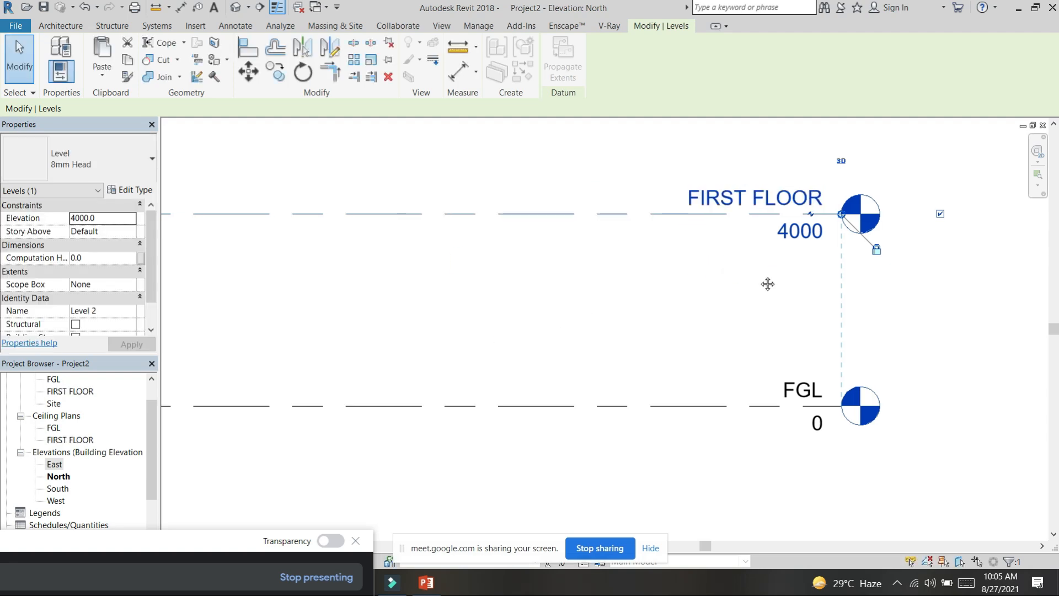
Step: Set the FIRST FLOOR level's elevation to 2800 and deselect it
left_click(763, 237)
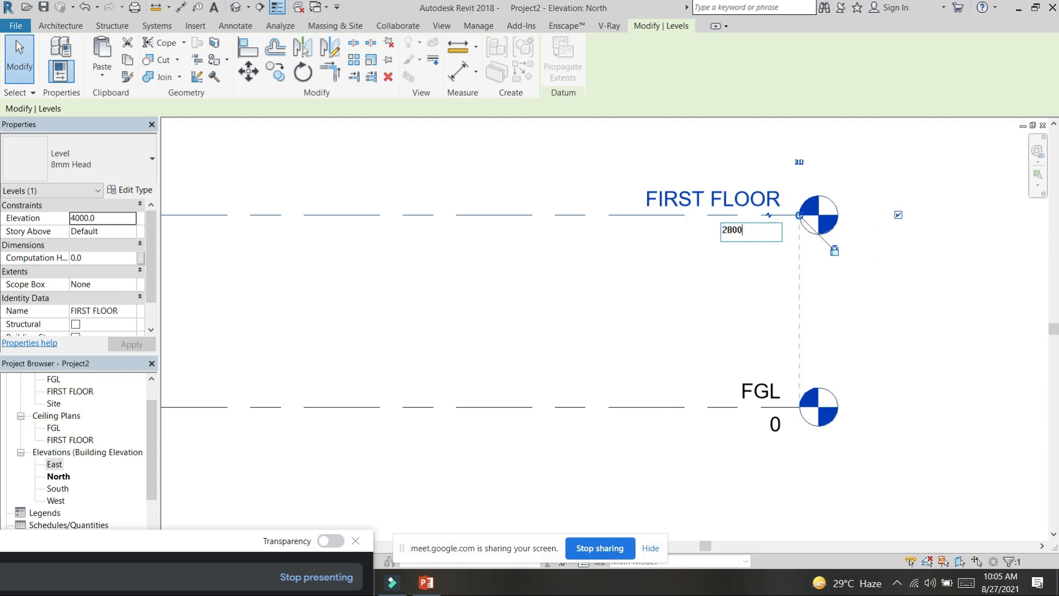
type("2800")
key("Return")
left_click(679, 204)
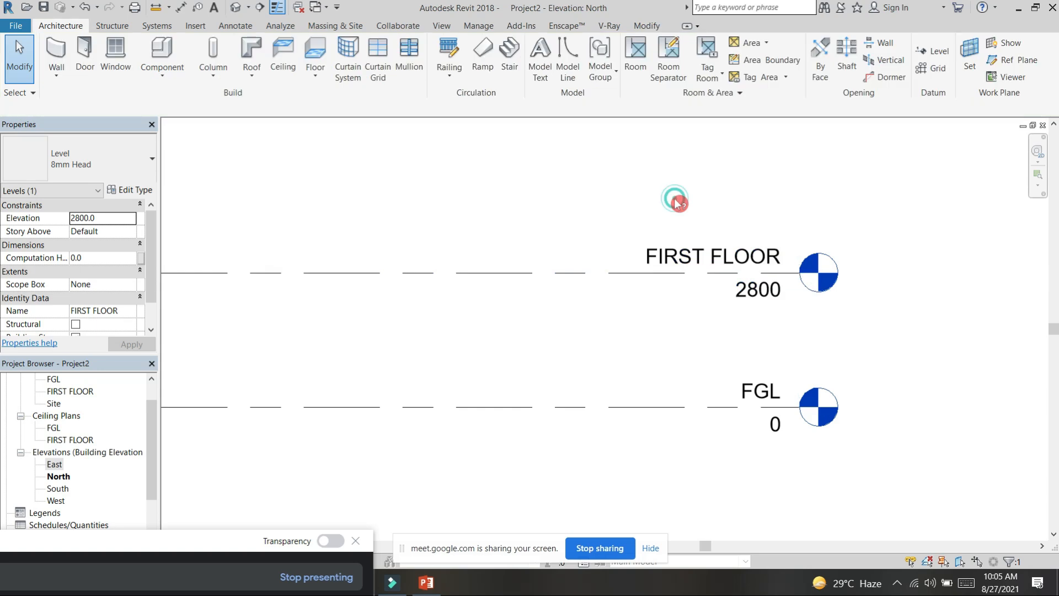
key("super")
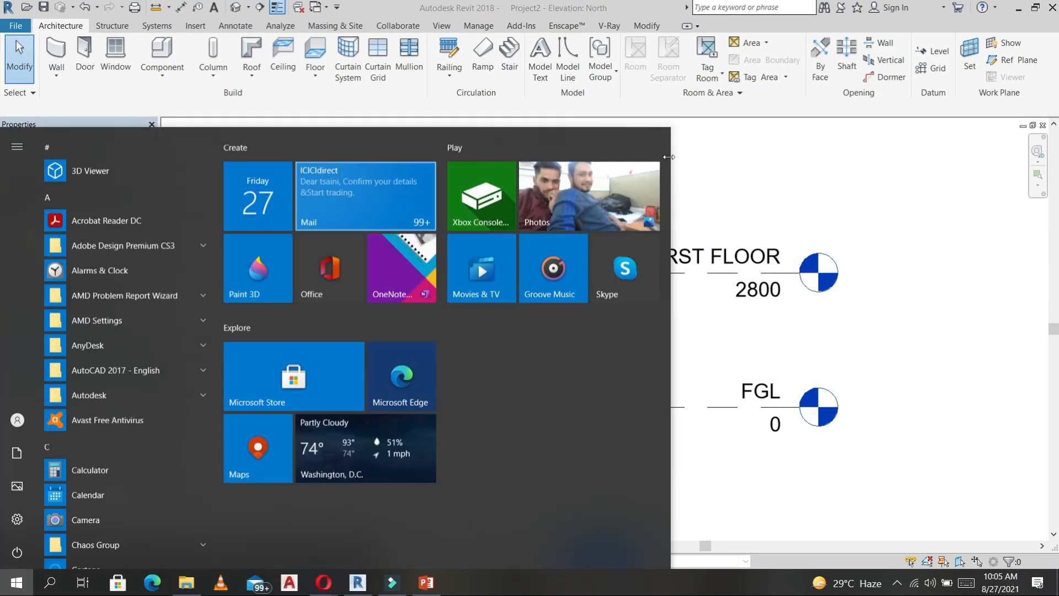
left_click(781, 163)
Step: Draw a new level line about 2300 above FIRST FLOOR, starting in line with the left ends of the existing levels
scroll(653, 209, "down", 4)
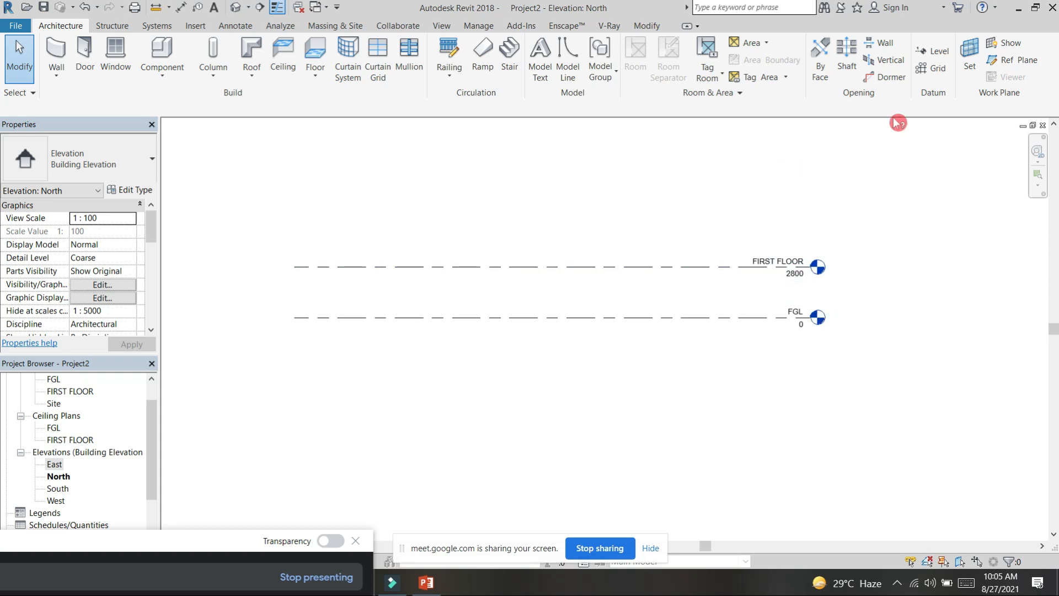
left_click(942, 55)
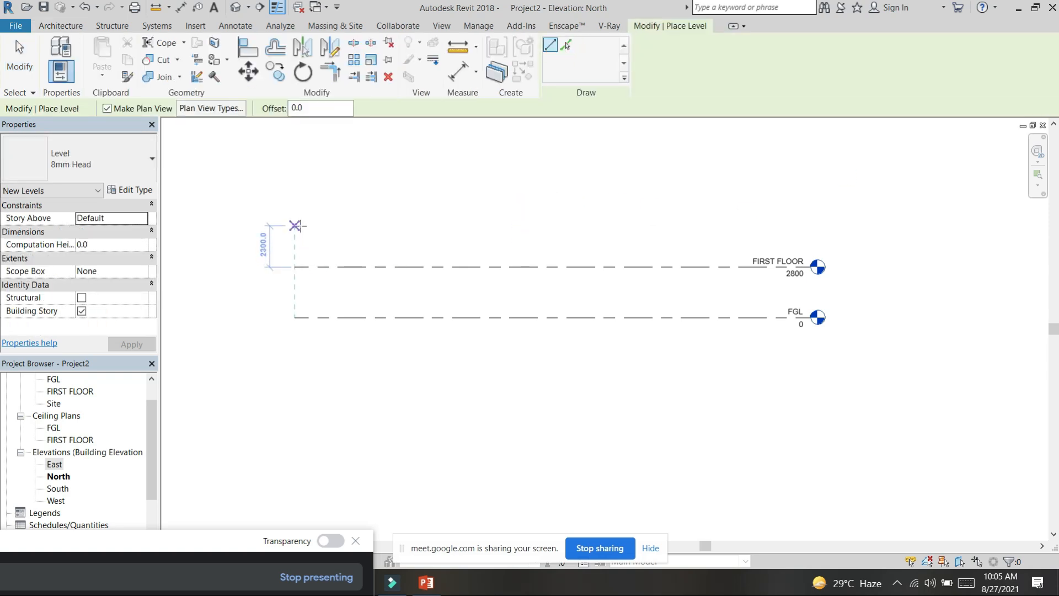
left_click(294, 225)
left_click(803, 225)
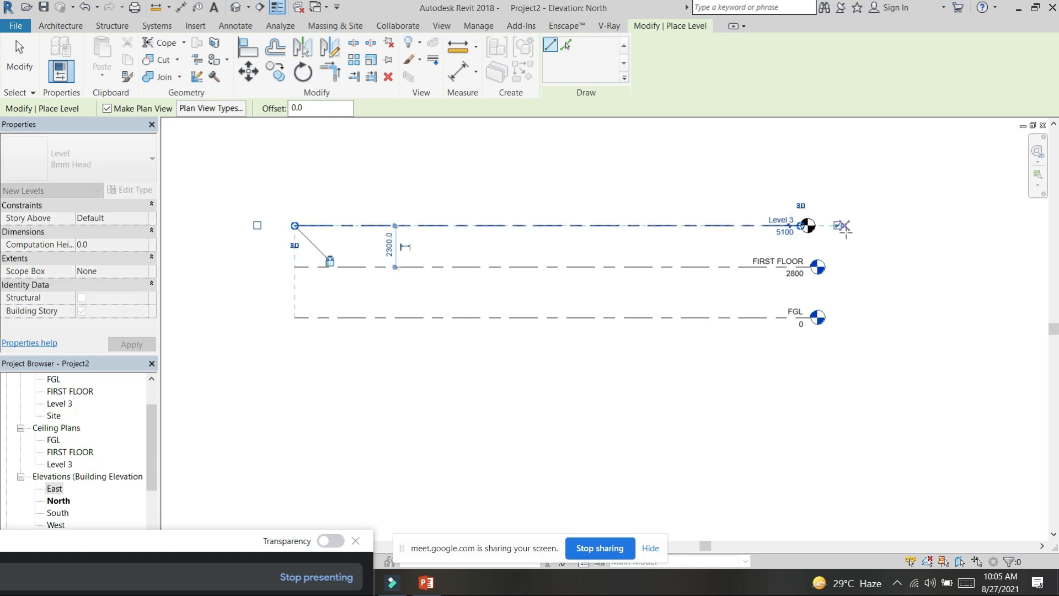
key("super")
key("super")
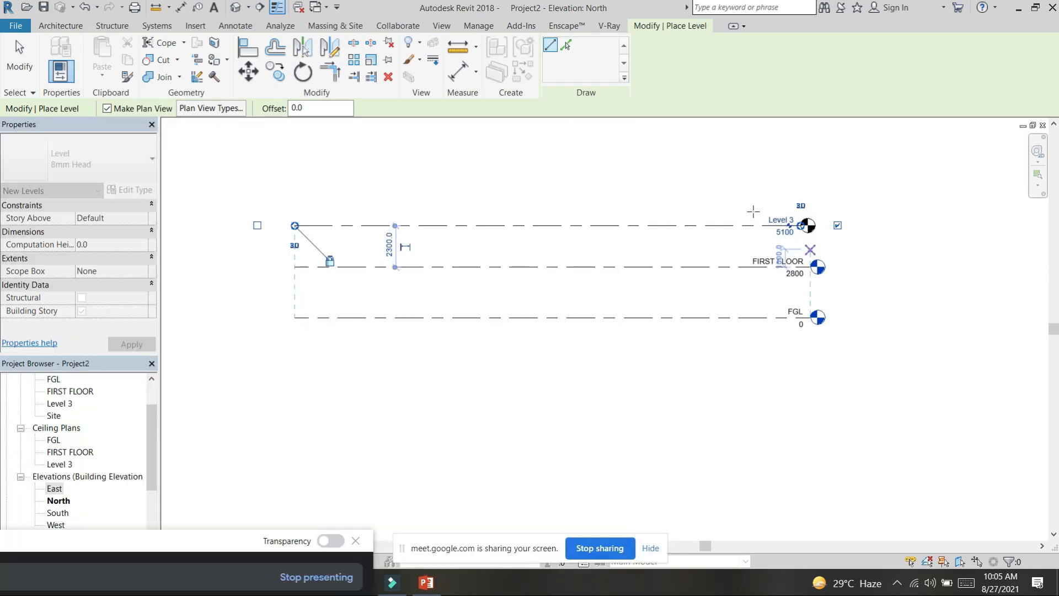
key("Escape")
key("Escape")
Step: Extend the head end of the Level 3 line until it aligns with the FIRST FLOOR and FGL level heads
left_click(753, 226)
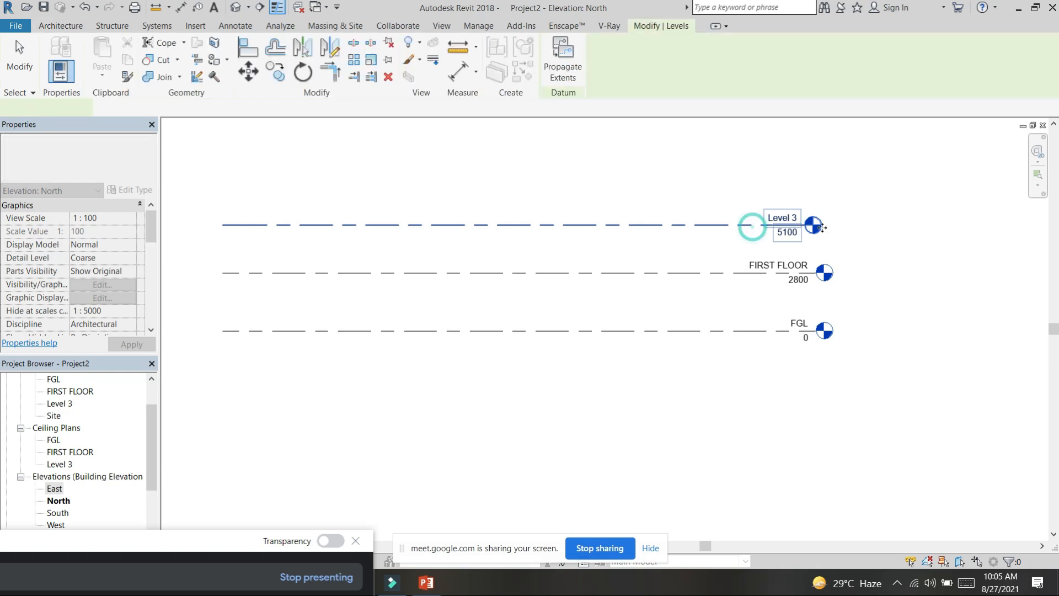
scroll(772, 234, "up", 3)
left_click(627, 233)
left_click(791, 226)
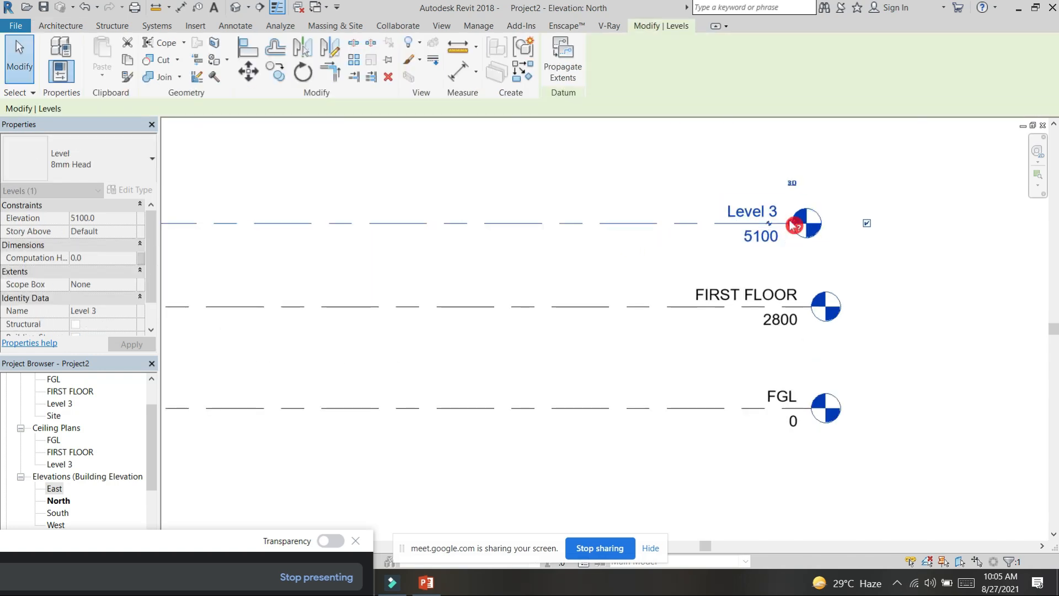
left_click_drag(796, 226, 854, 262)
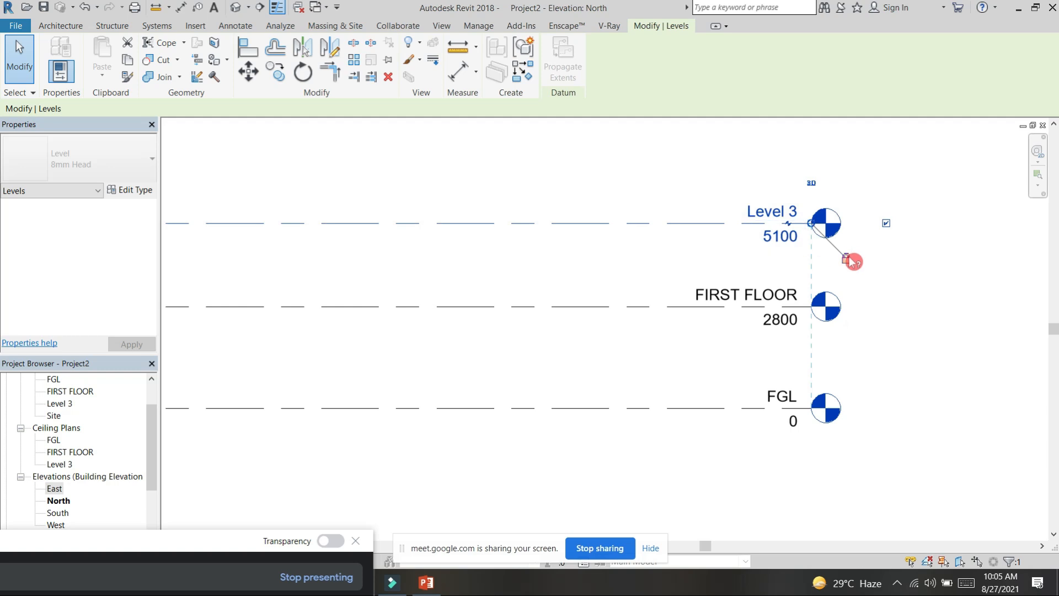
left_click(789, 224)
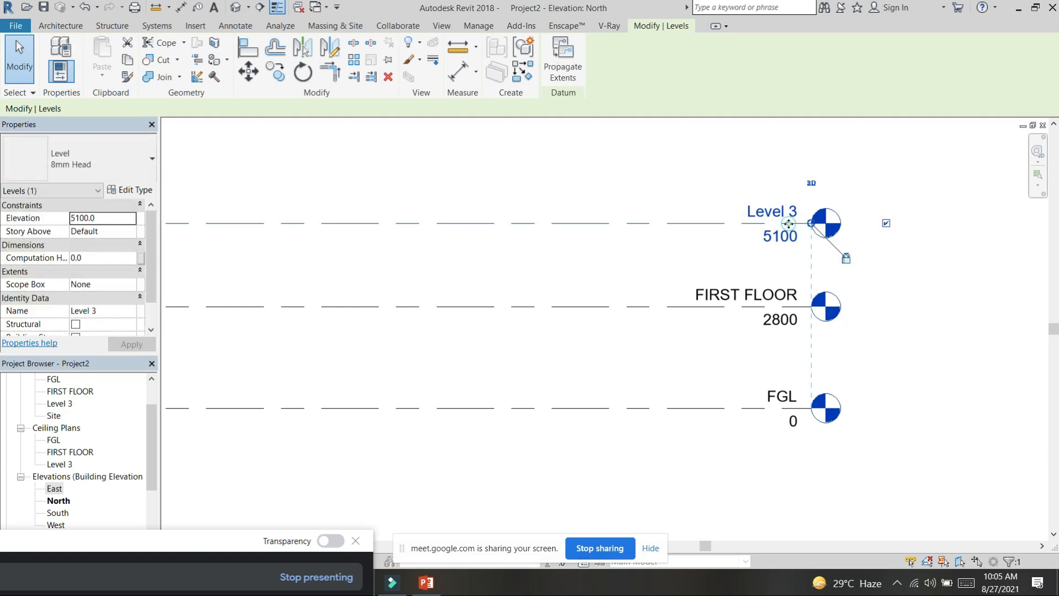
left_click(787, 224)
left_click_drag(791, 248, 770, 226)
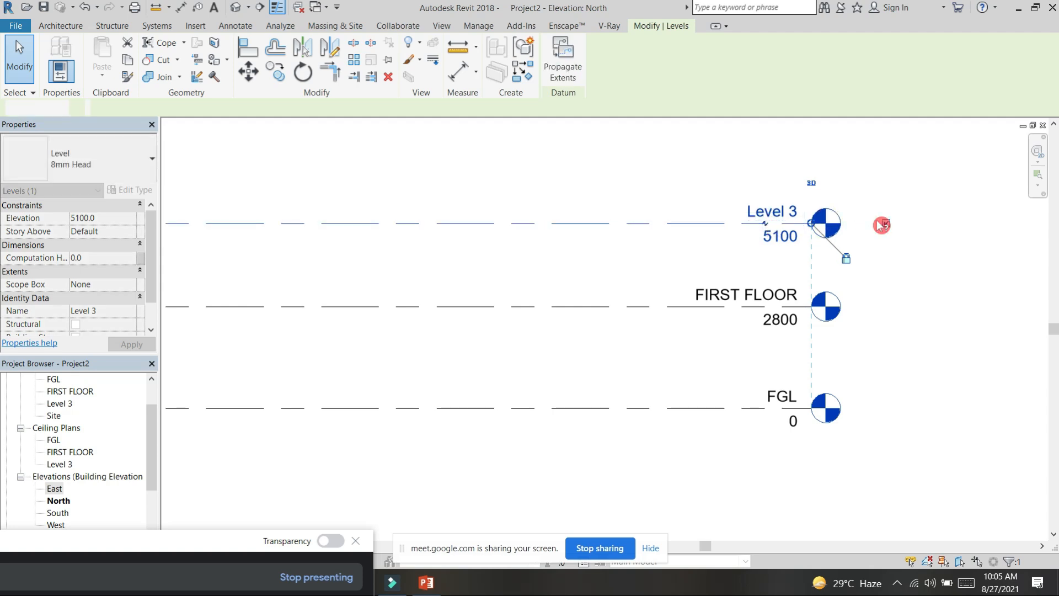
left_click(871, 240)
scroll(870, 255, "down", 3)
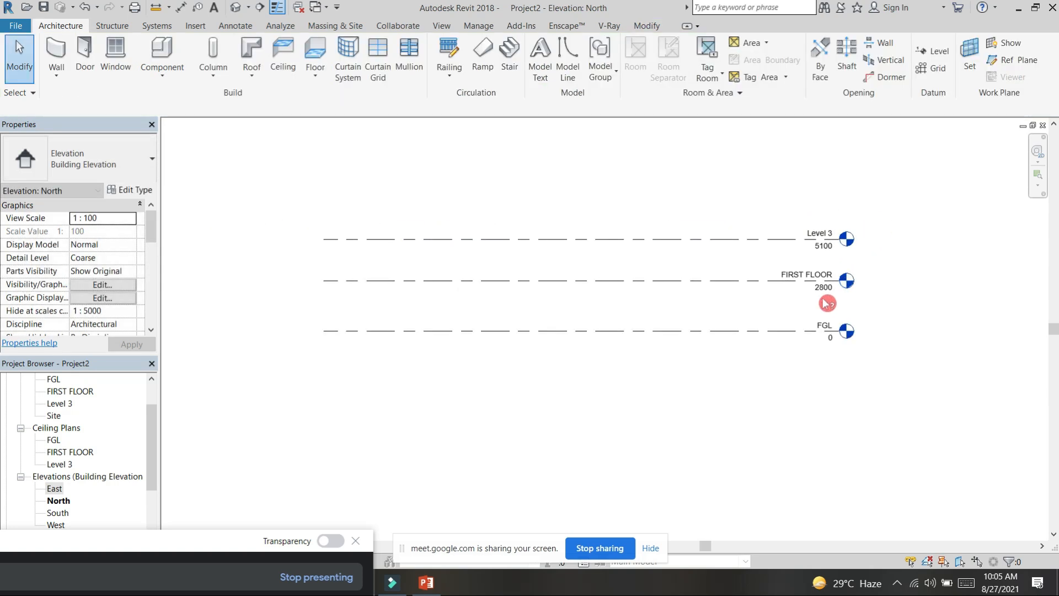
scroll(802, 326, "up", 2)
key("d")
key("i")
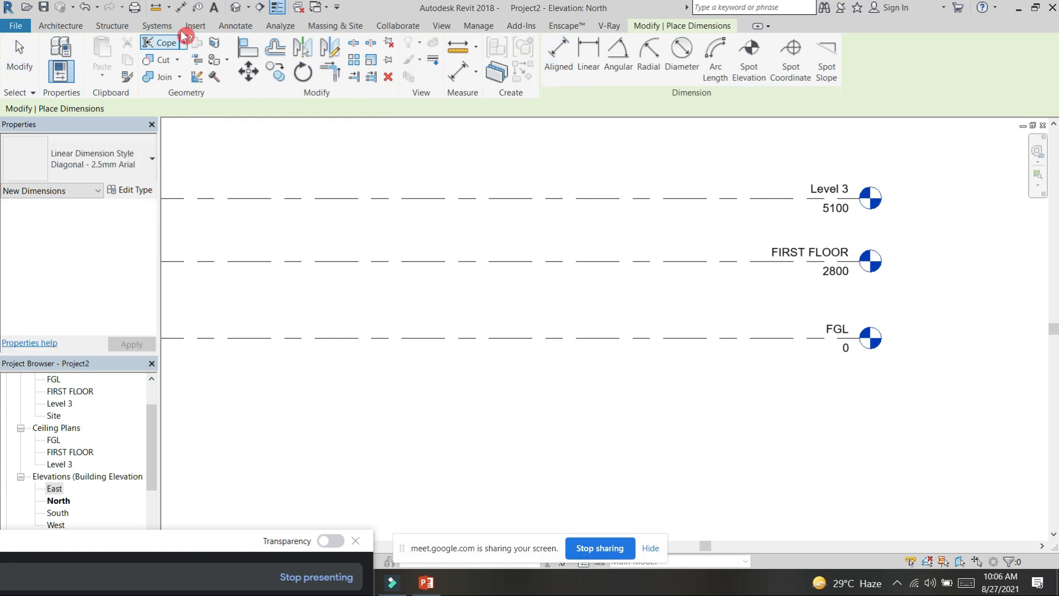
key("Escape")
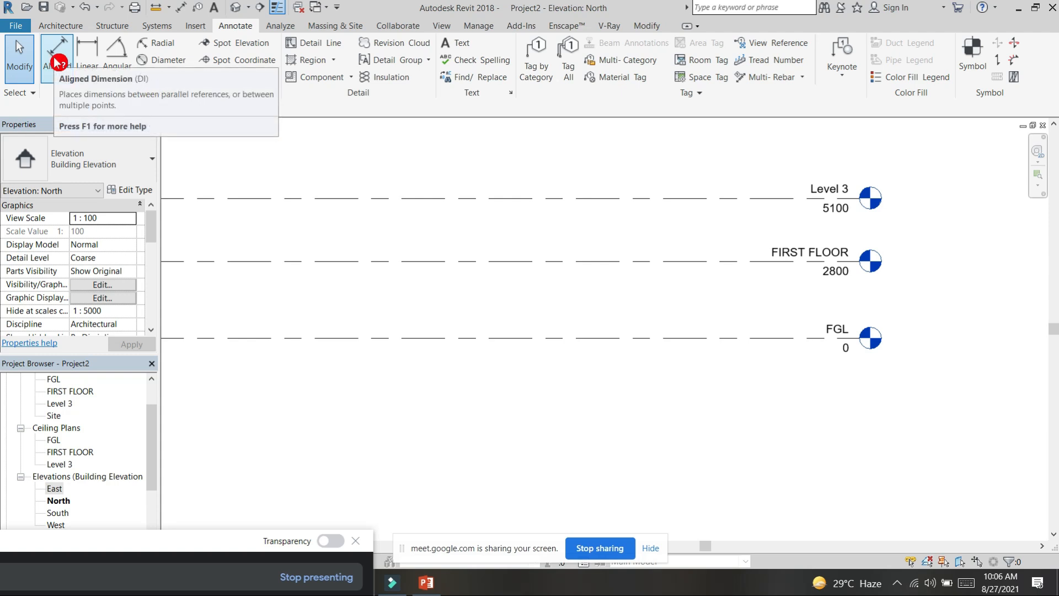
Step: Add aligned dimensions from FGL to FIRST FLOOR and from FIRST FLOOR to Level 3 near the level heads
left_click(57, 62)
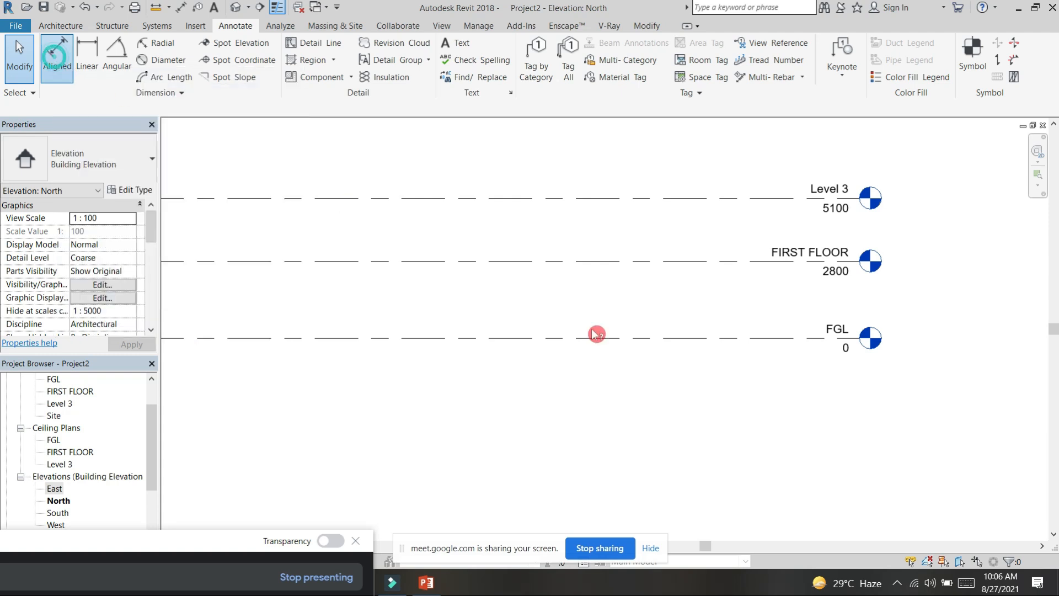
left_click(772, 338)
left_click(756, 261)
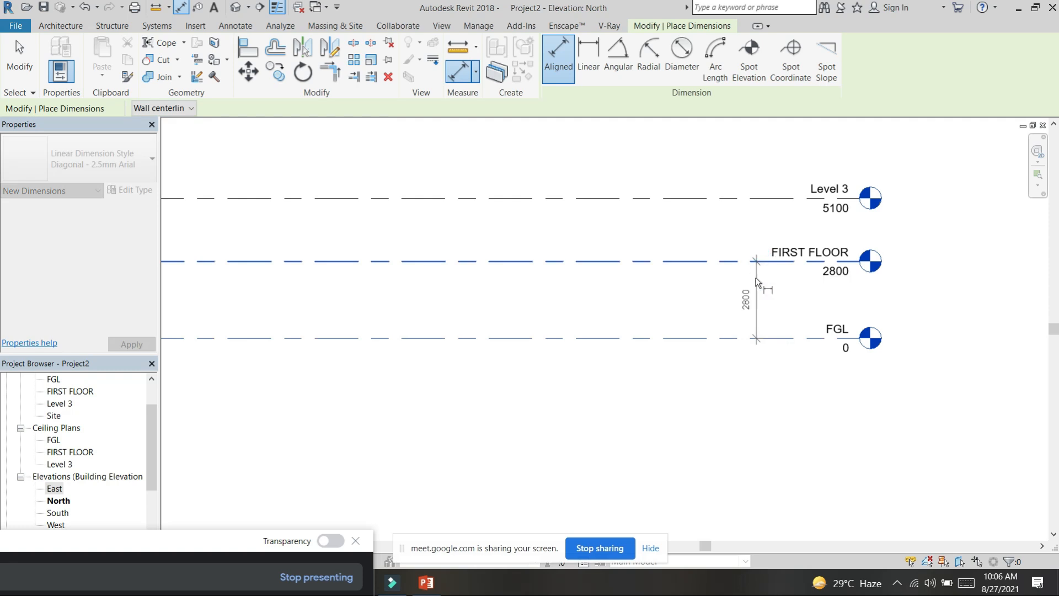
left_click(757, 282)
left_click(737, 261)
left_click(759, 199)
left_click(752, 217)
right_click(761, 320)
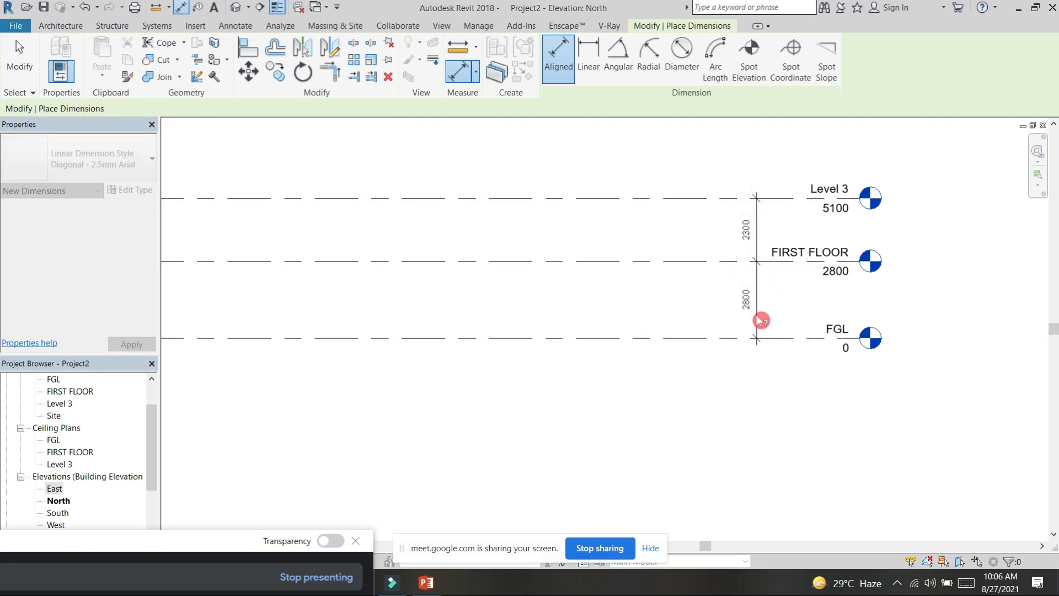
key("Escape")
key("Escape")
scroll(759, 312, "up", 3)
scroll(755, 276, "down", 3)
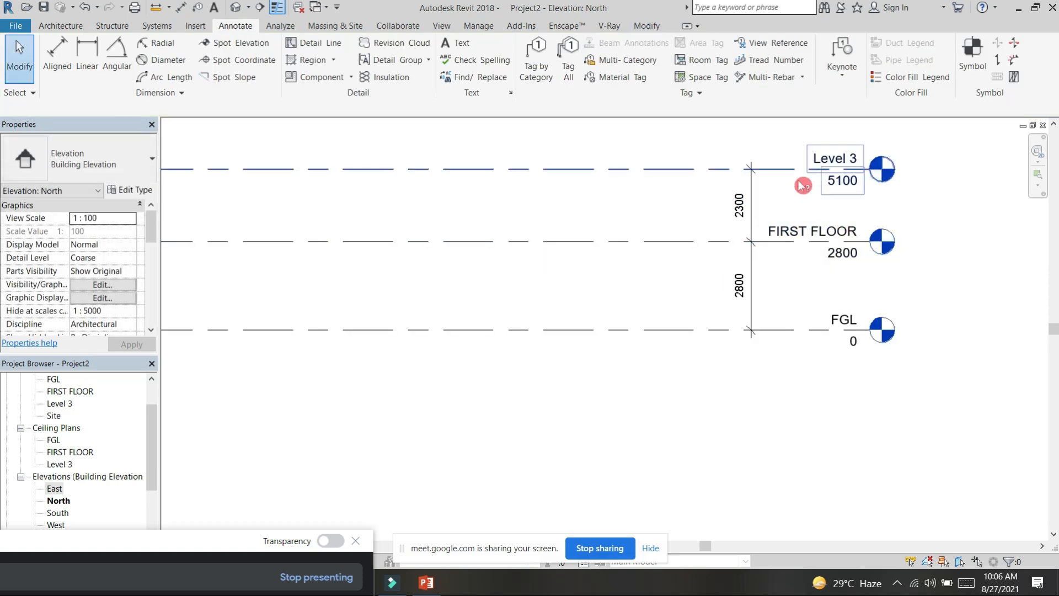
Step: Set the distance between FIRST FLOOR and Level 3 to 2800 by repositioning Level 3, and deselect it
left_click(664, 170)
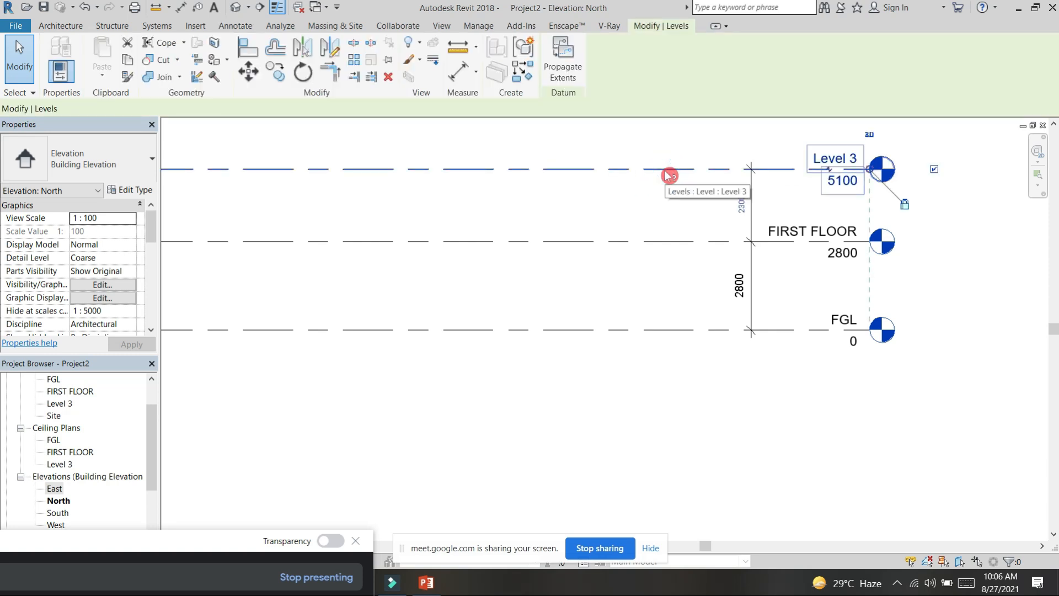
left_click(740, 205)
left_click(628, 224)
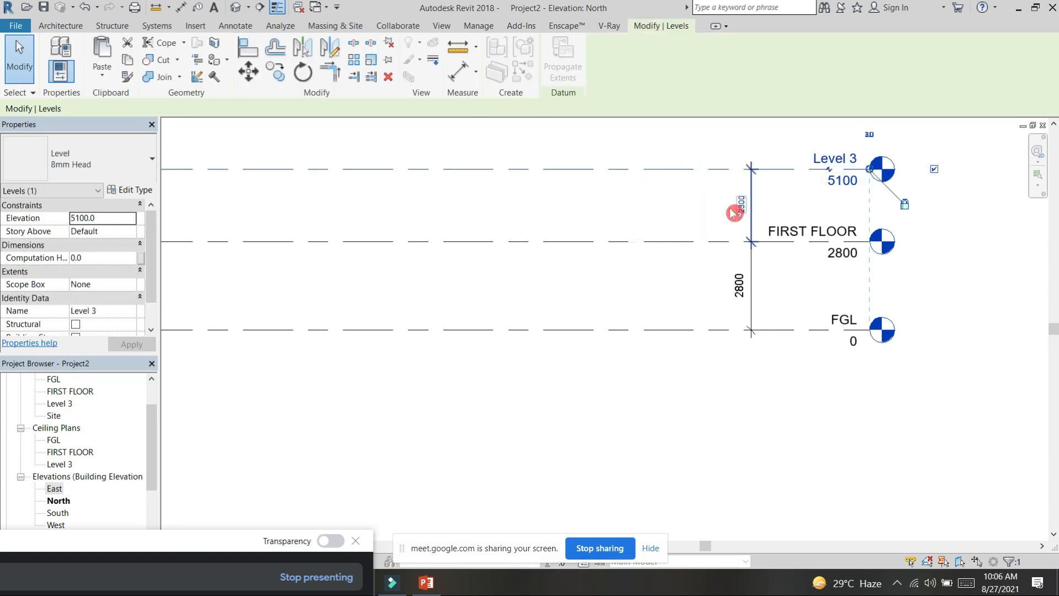
scroll(744, 202, "up", 1)
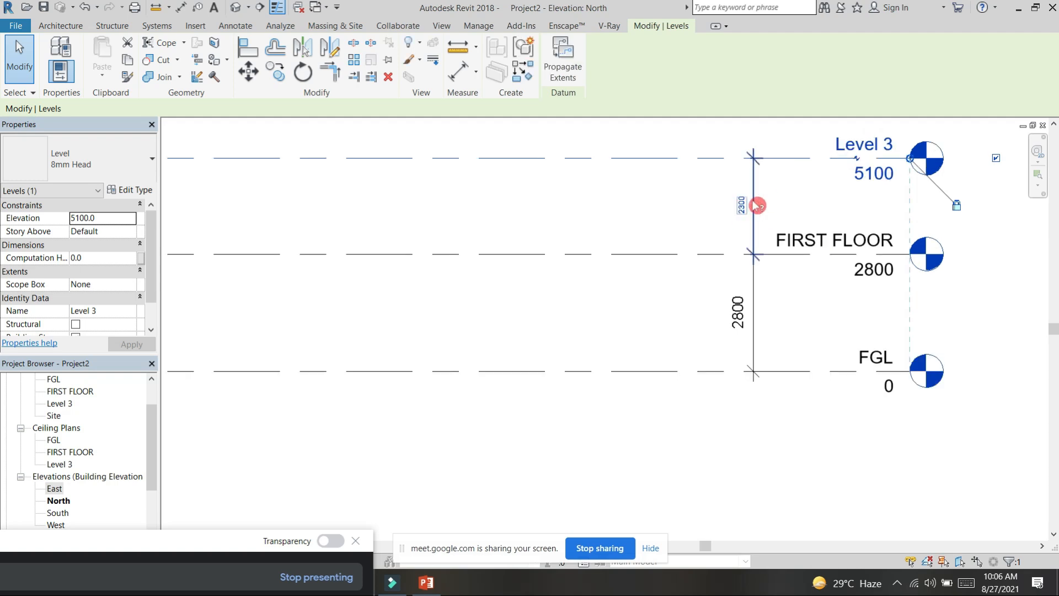
left_click(658, 217)
left_click(679, 161)
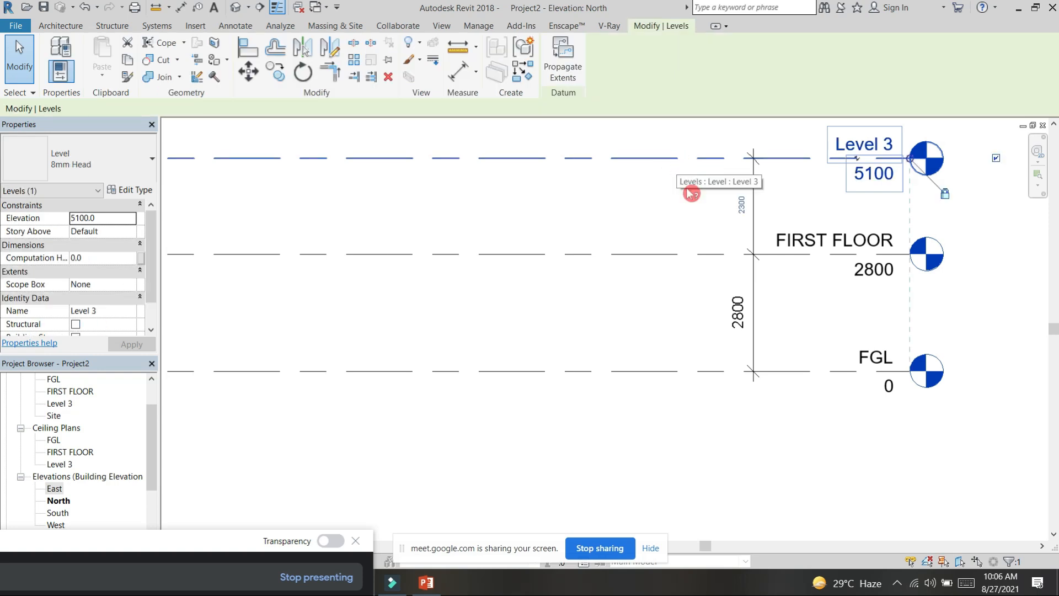
left_click(740, 205)
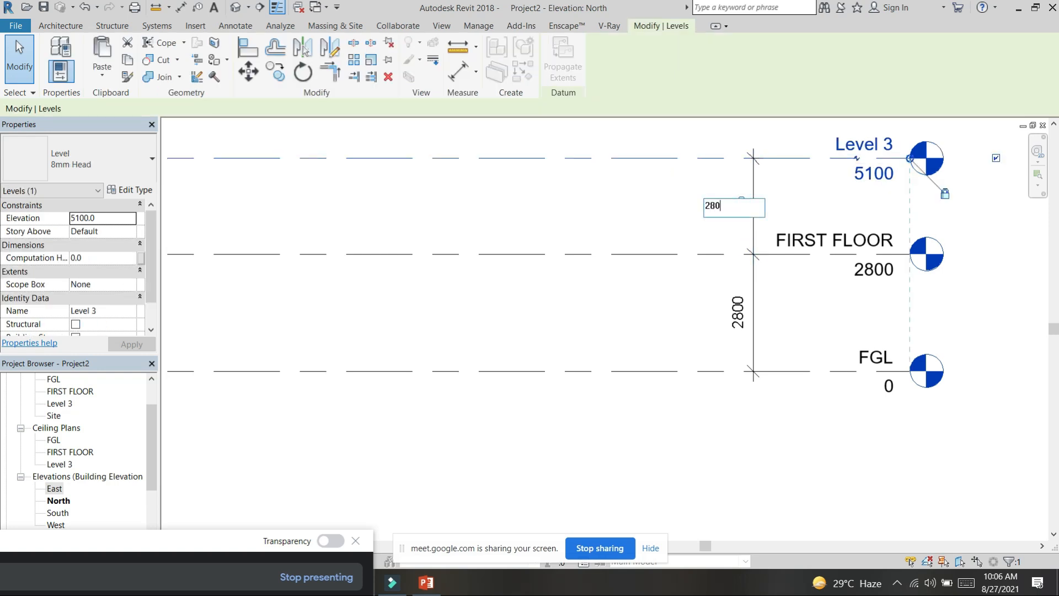
key("Return")
left_click(827, 199)
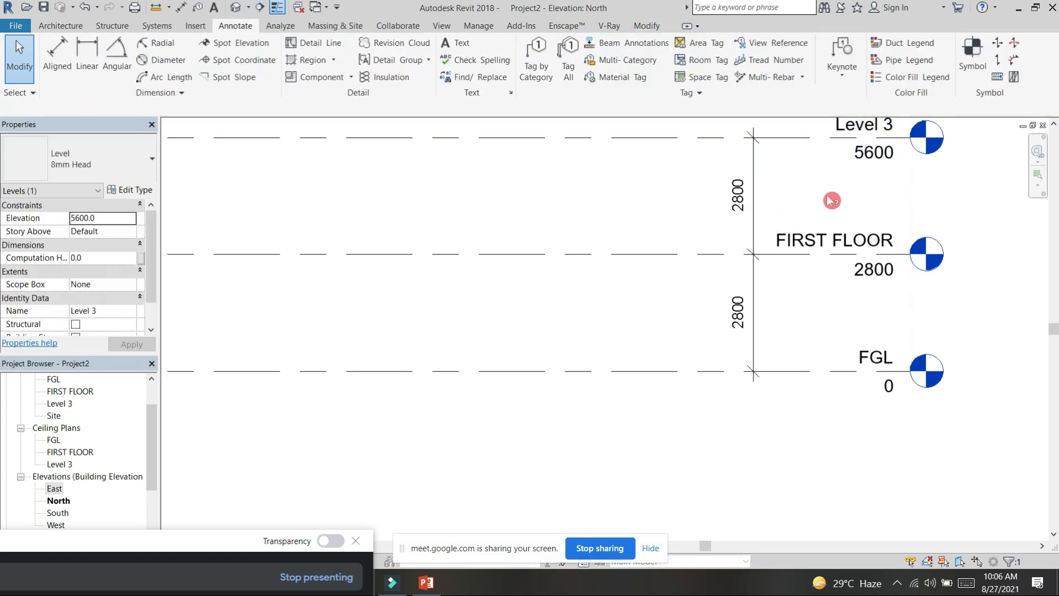
Step: Rename Level 3 to SECOND FLOOR together with its corresponding plan views
scroll(828, 198, "down", 2)
middle_click_drag(891, 275, 843, 310)
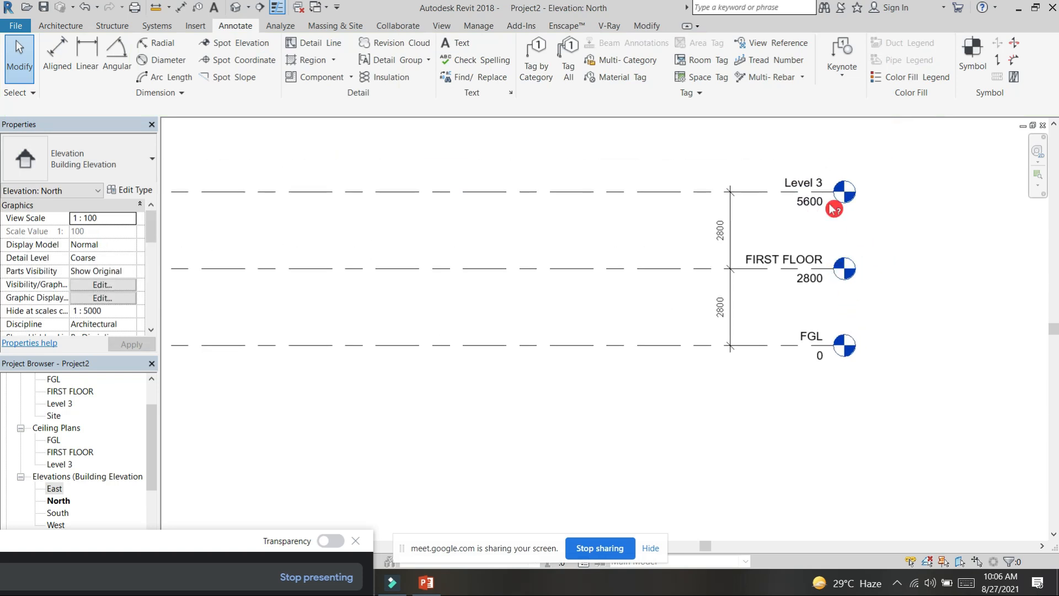
scroll(807, 182, "up", 2)
left_click(810, 184)
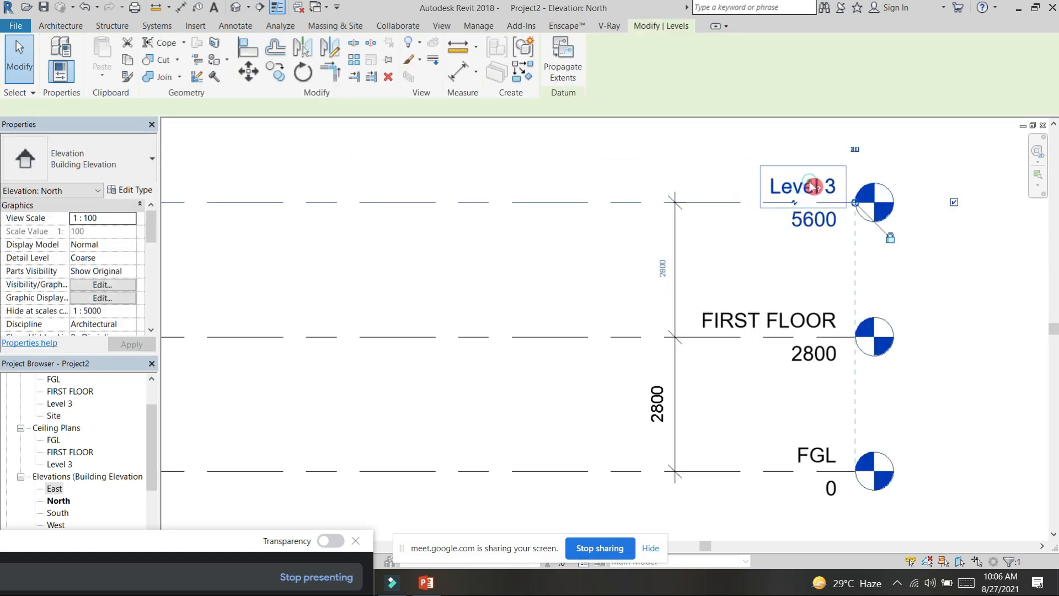
left_click(820, 187)
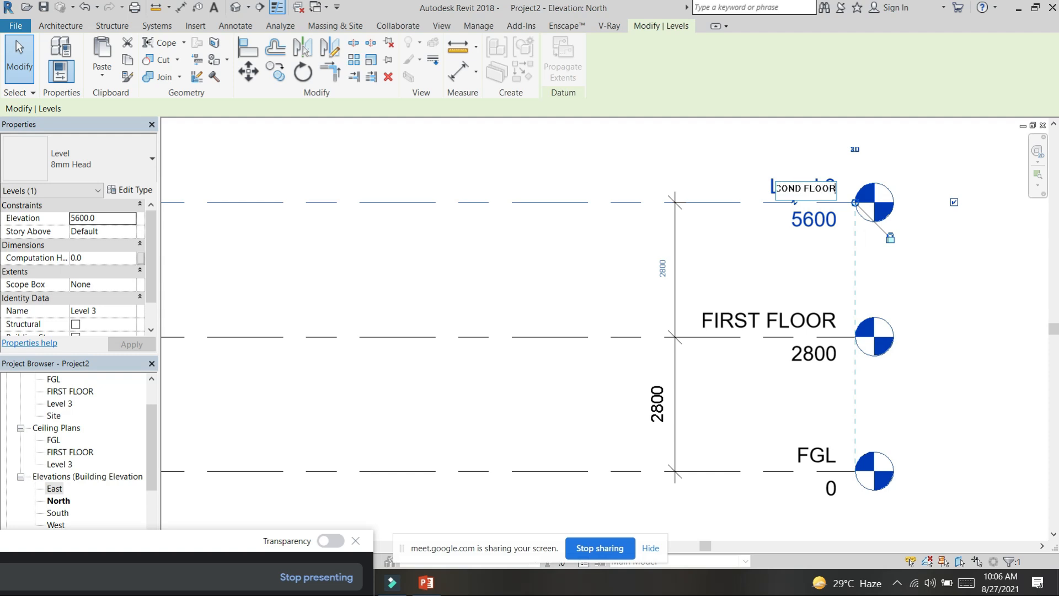
type("SECOND FLOOR")
left_click(698, 253)
left_click(570, 300)
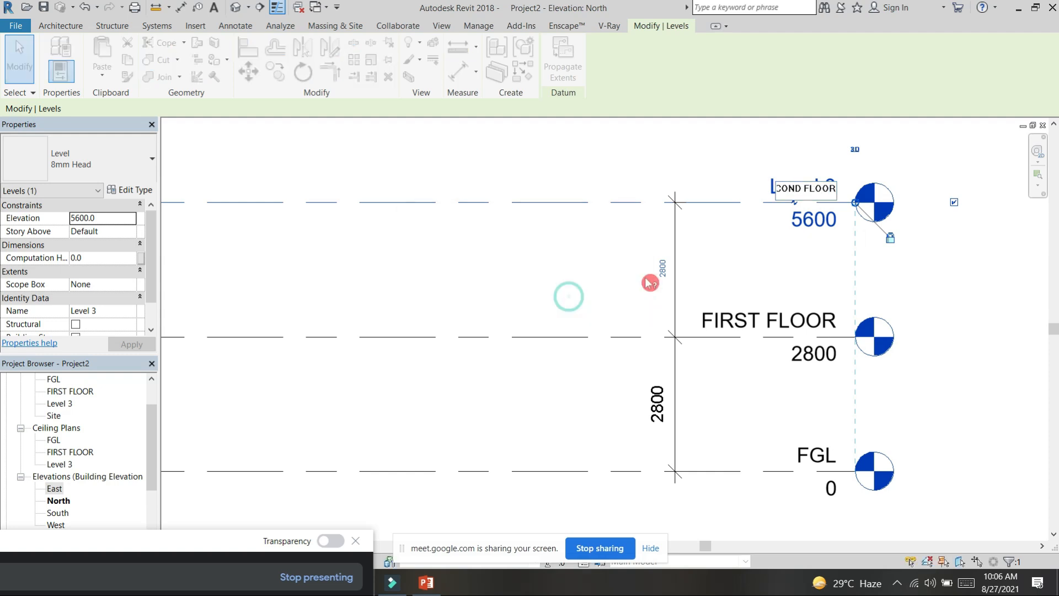
scroll(650, 279, "down", 2)
scroll(655, 274, "down", 2)
left_click(456, 164)
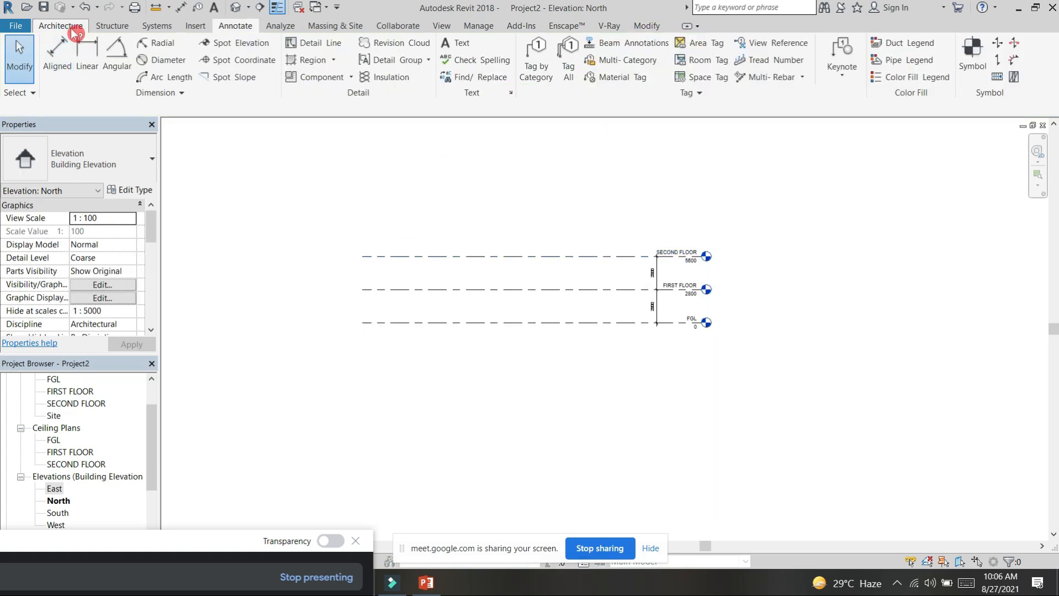
Step: Draw a new level line about 3000 above SECOND FLOOR, aligned with both ends of the existing levels
left_click(71, 28)
left_click(933, 51)
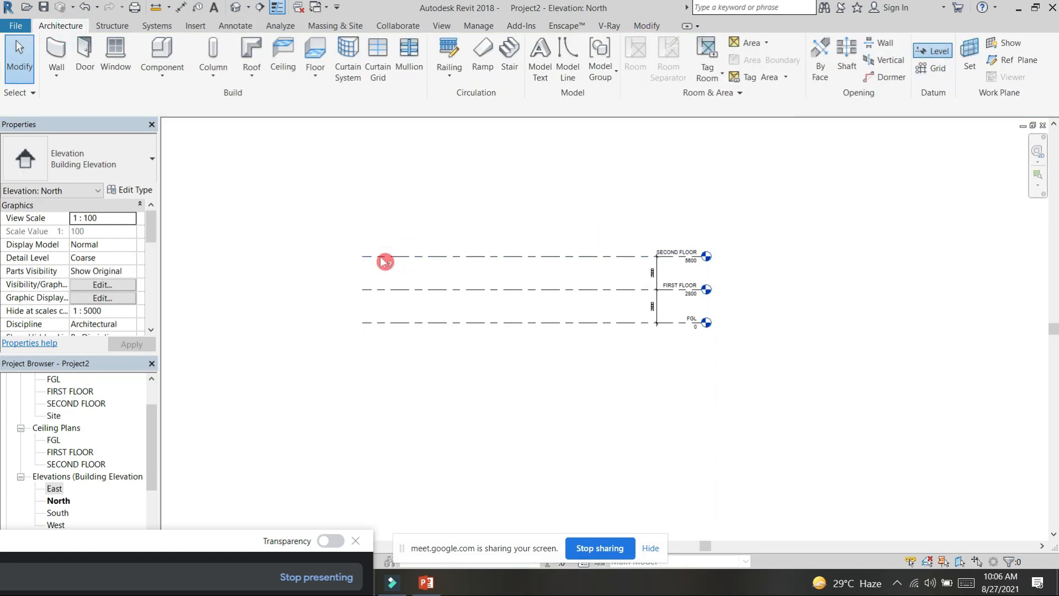
left_click(362, 220)
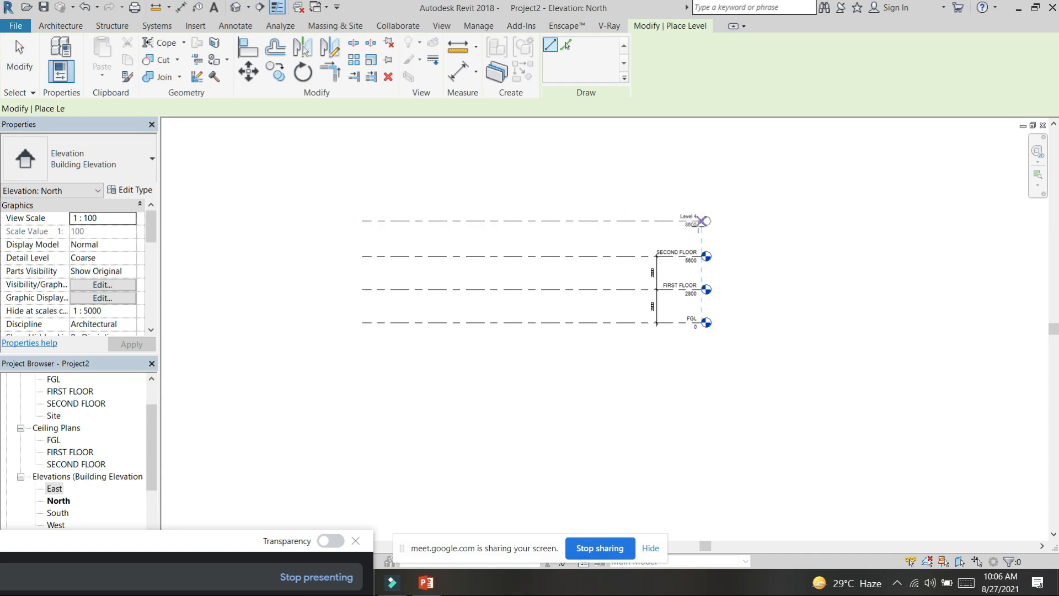
left_click(707, 221)
key("Escape")
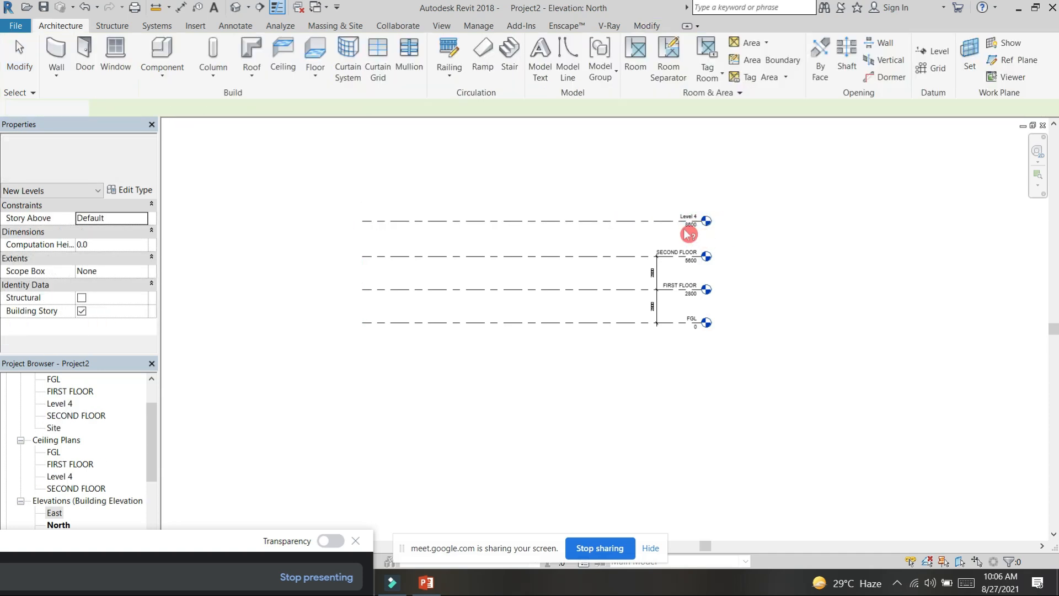
scroll(697, 231, "up", 4)
left_click(687, 211)
left_click(687, 207)
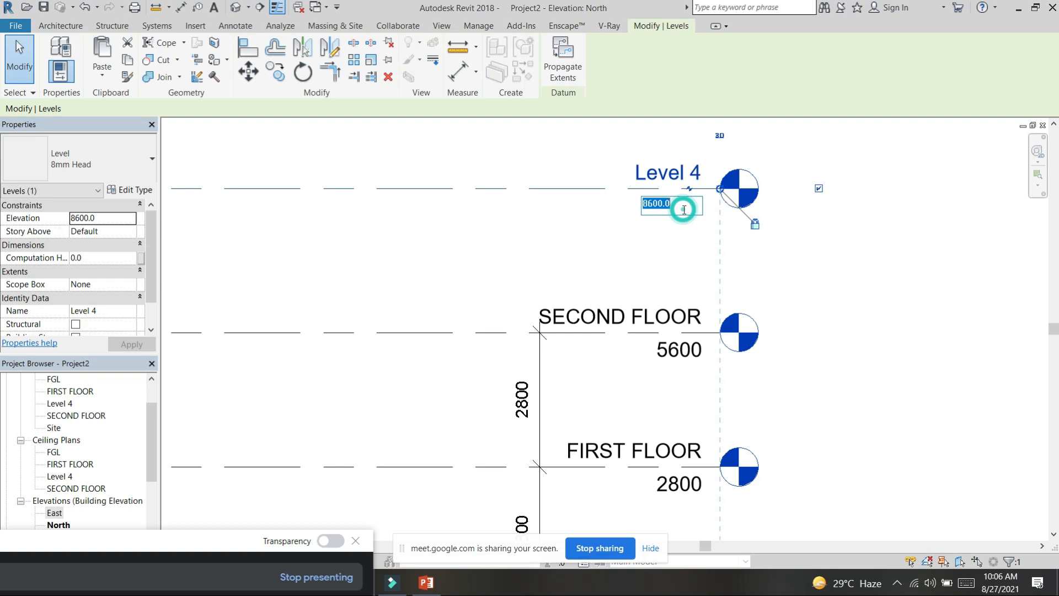
left_click(668, 263)
left_click(662, 252)
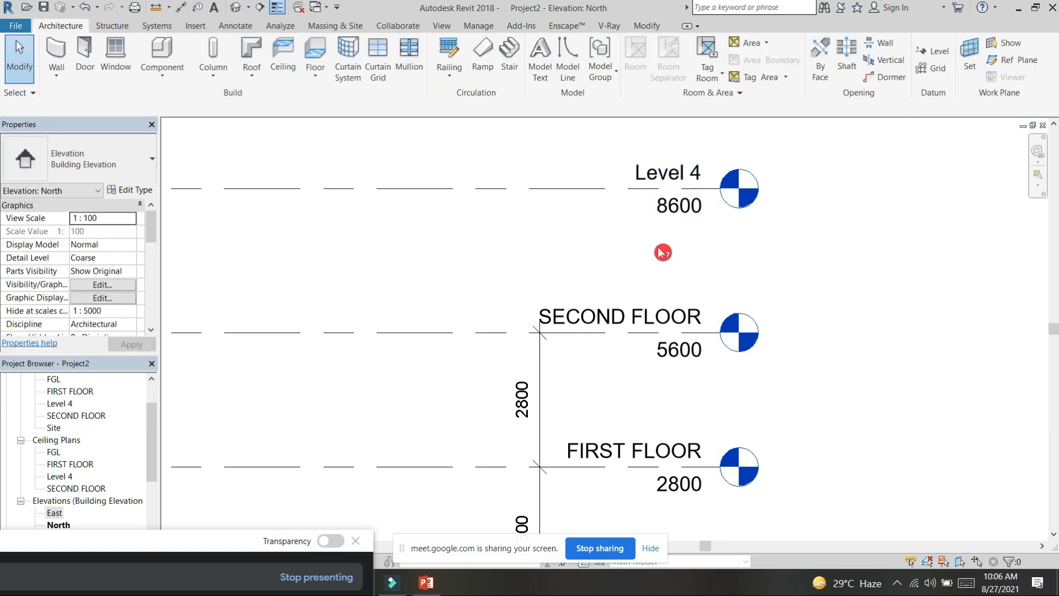
Step: Add an aligned dimension between SECOND FLOOR and Level 4, in line with the existing level dimensions
key("d")
key("i")
left_click(535, 191)
left_click(539, 203)
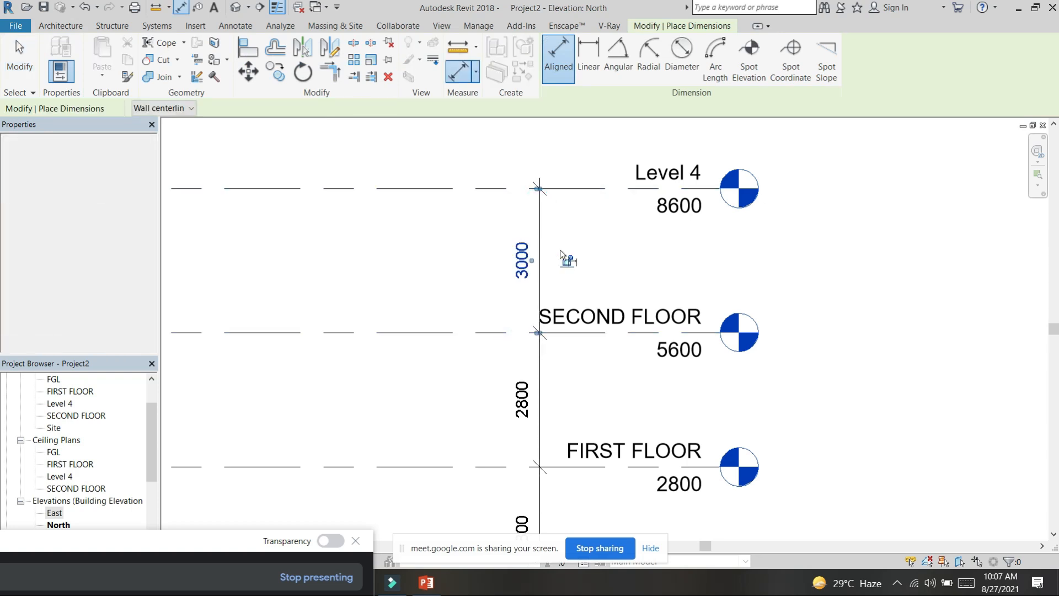
key("Escape")
Step: Set the distance between SECOND FLOOR and Level 4 to 2800 by repositioning Level 4
left_click(601, 190)
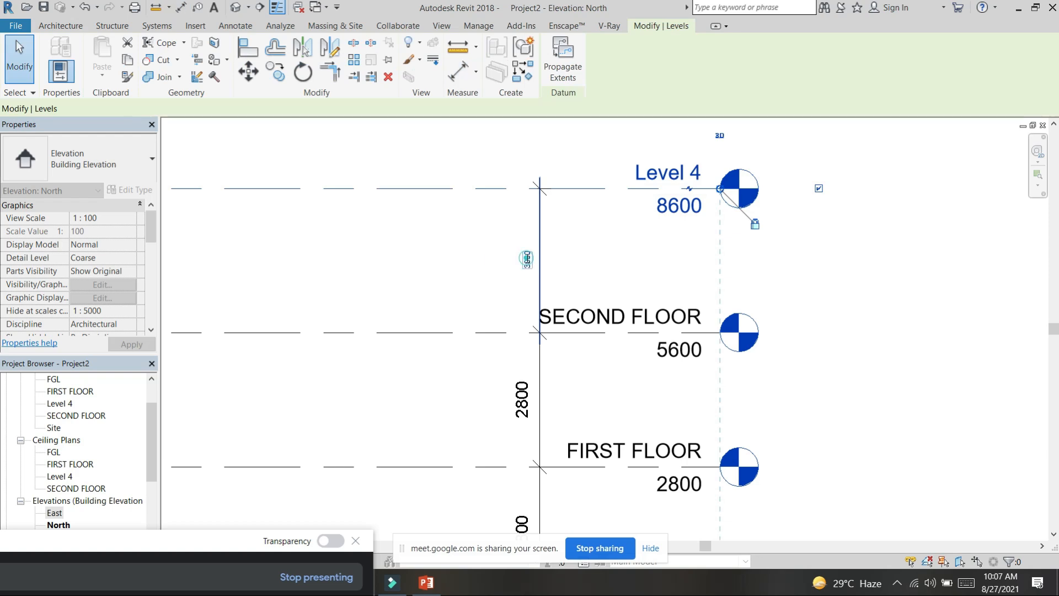
left_click(527, 259)
type("2800")
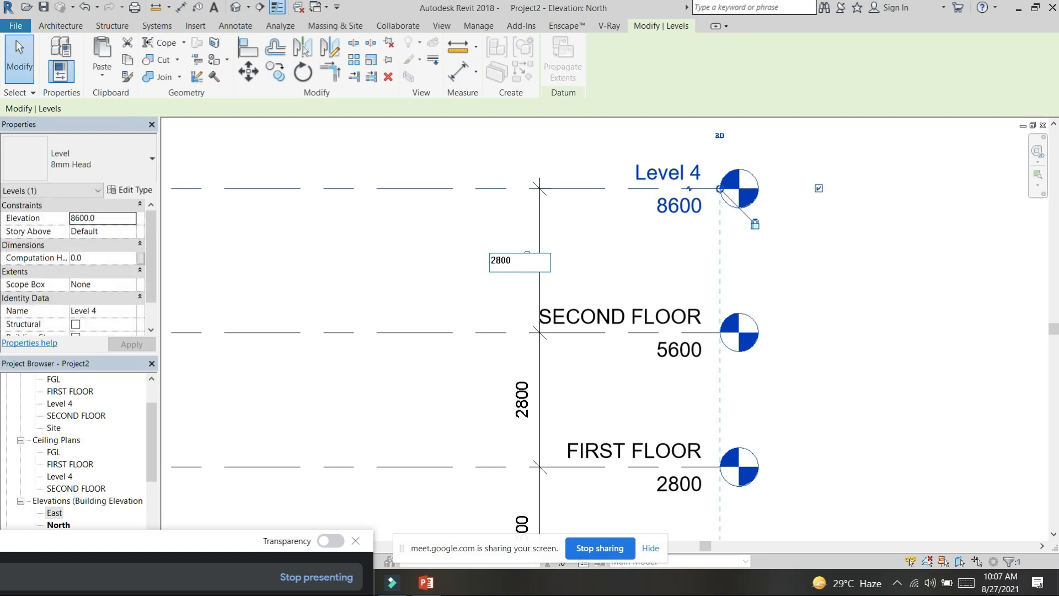
left_click(531, 263)
scroll(566, 252, "down", 5)
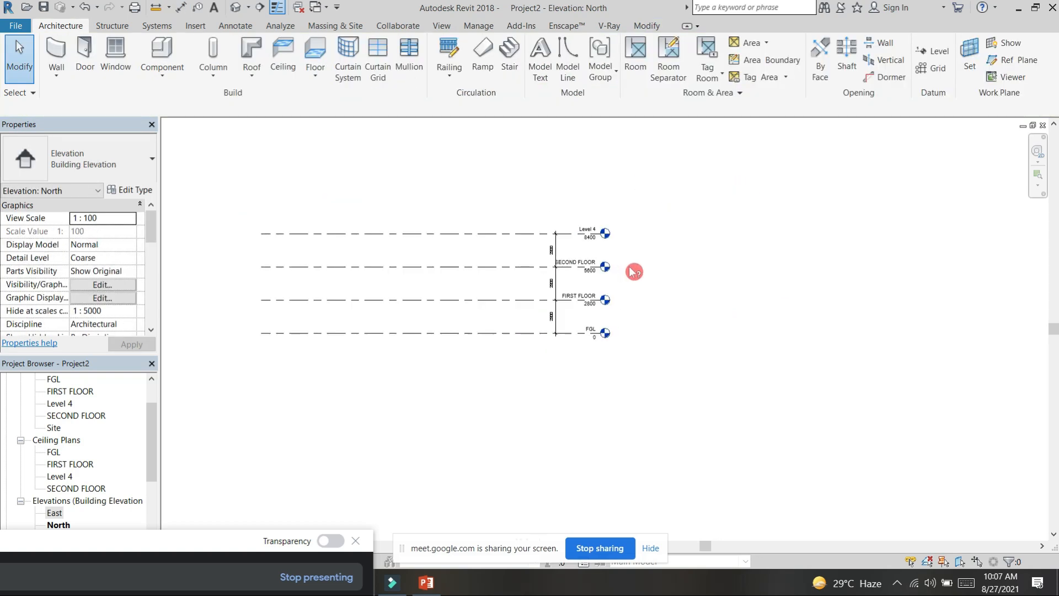
middle_click_drag(633, 265, 745, 264)
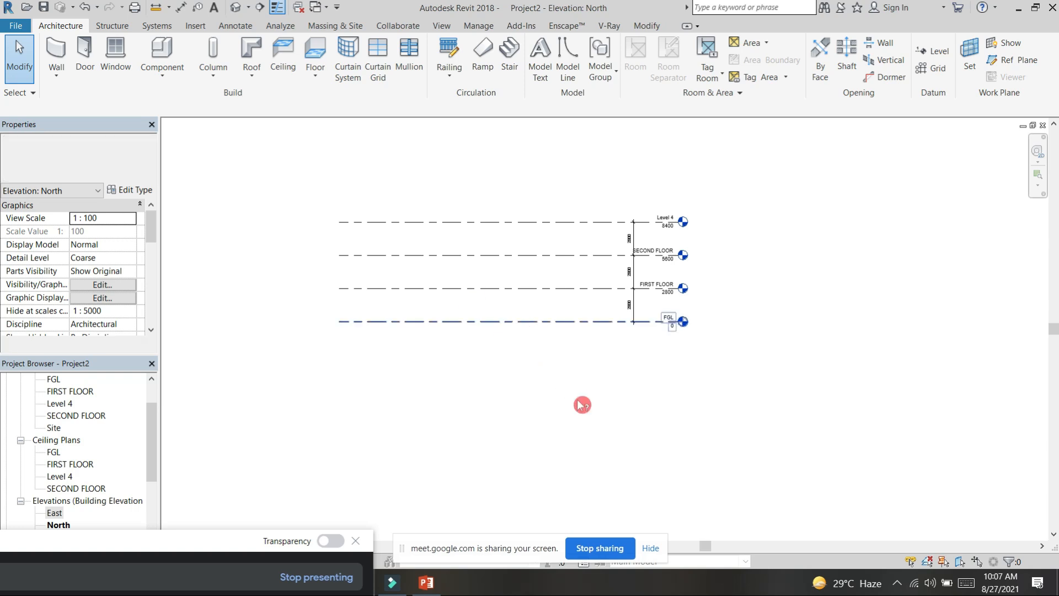
scroll(606, 356, "up", 1)
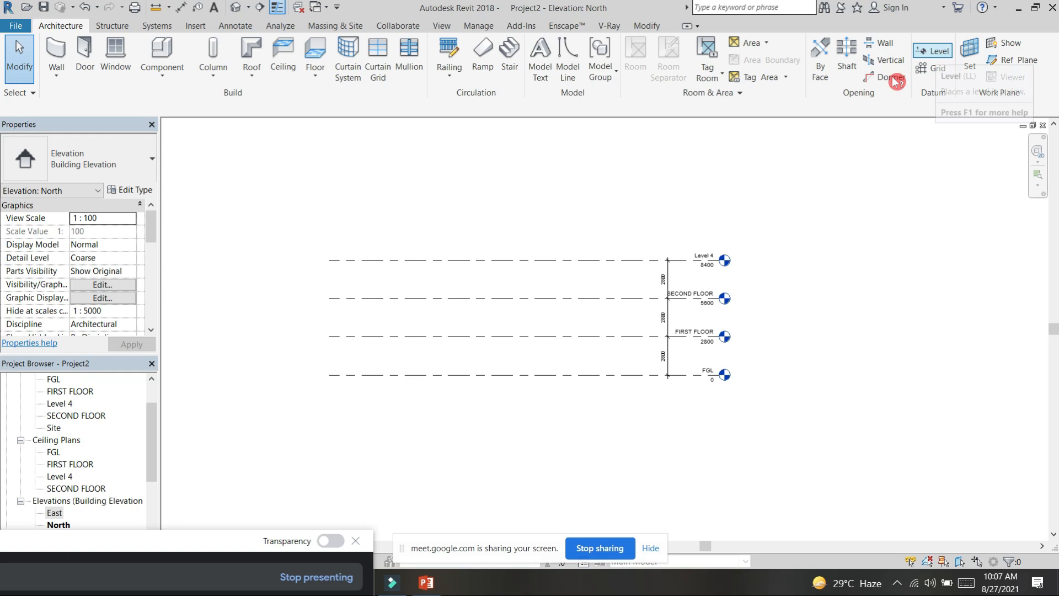
left_click(512, 267)
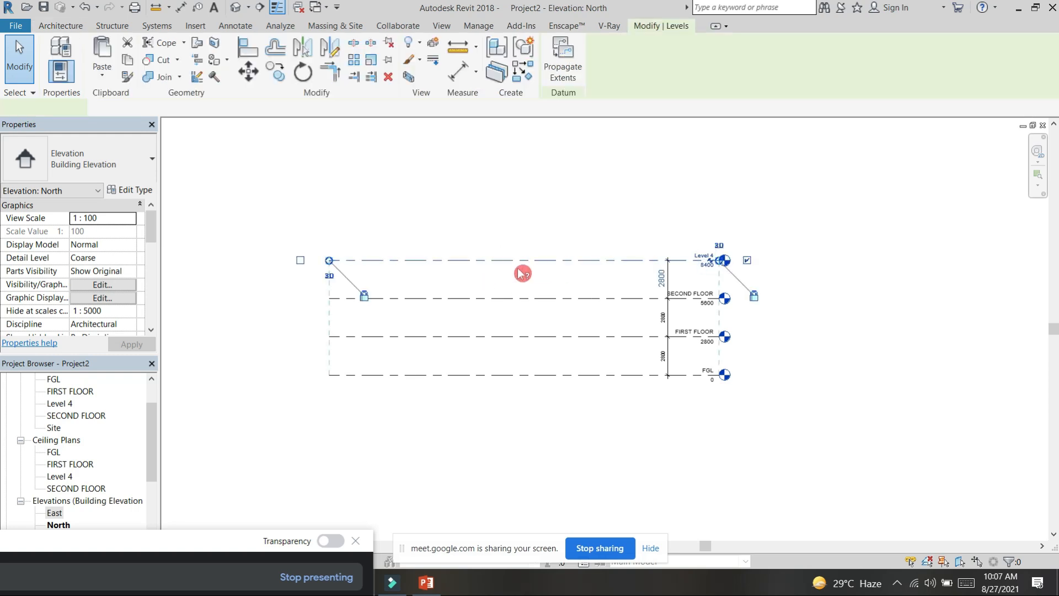
left_click(277, 71)
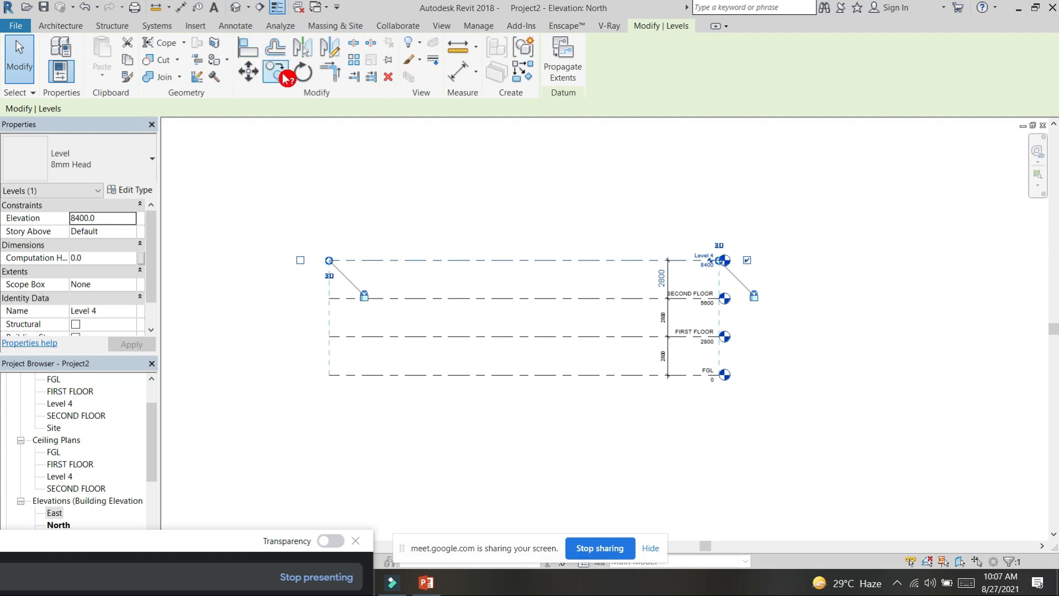
left_click(330, 260)
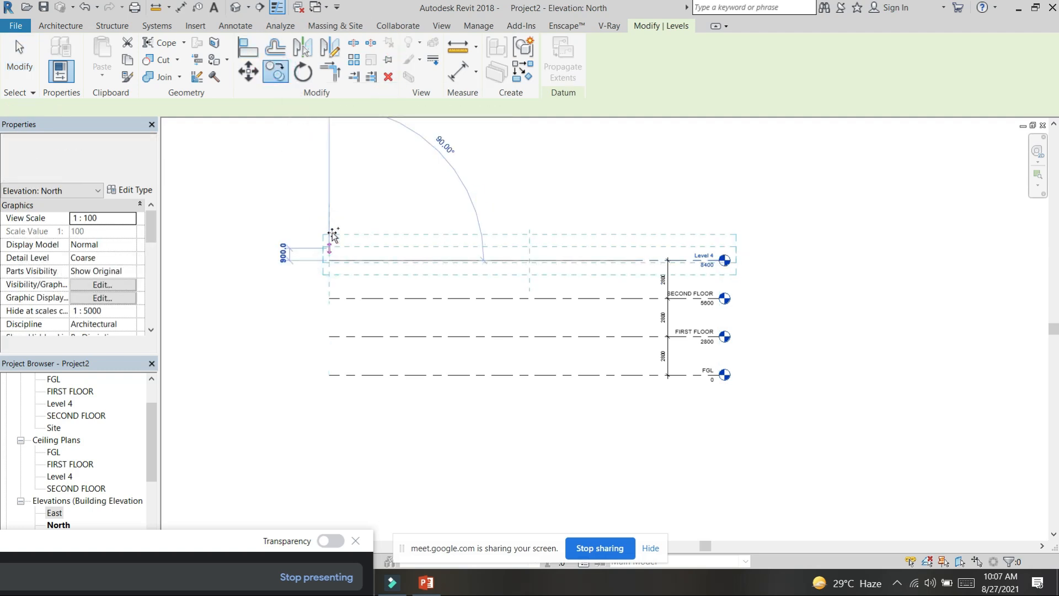
key("Escape")
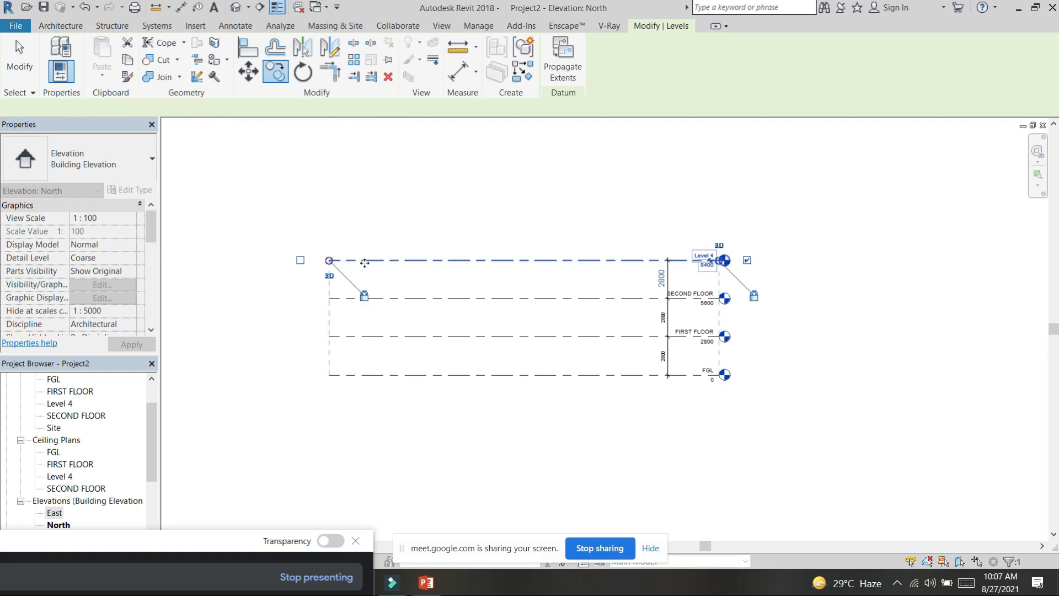
key("Escape")
Step: Copy the Level 4 line straight up by 2800, using its left end as the base point
left_click(367, 260)
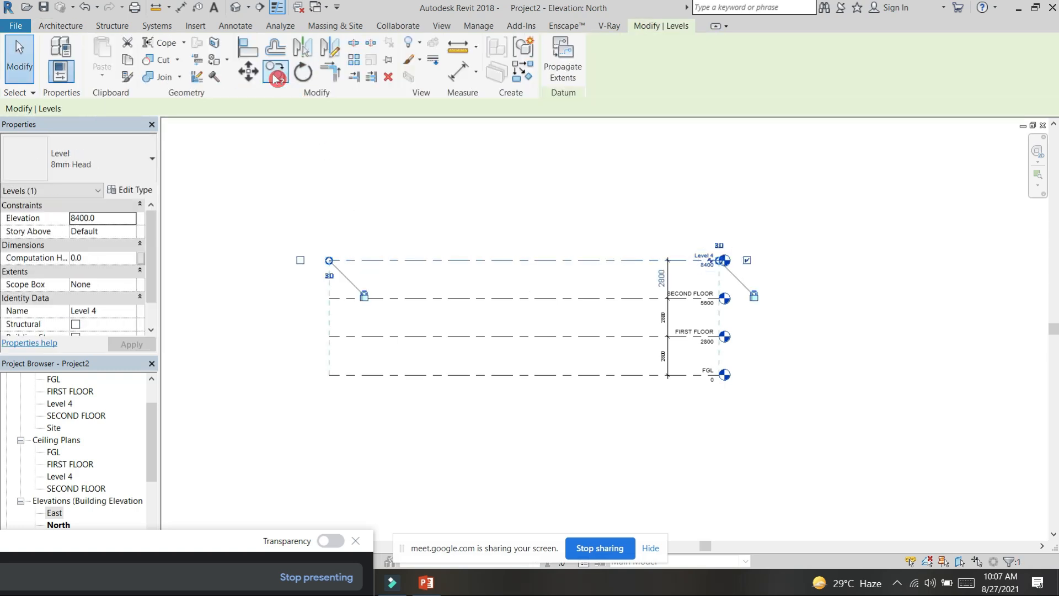
left_click(277, 75)
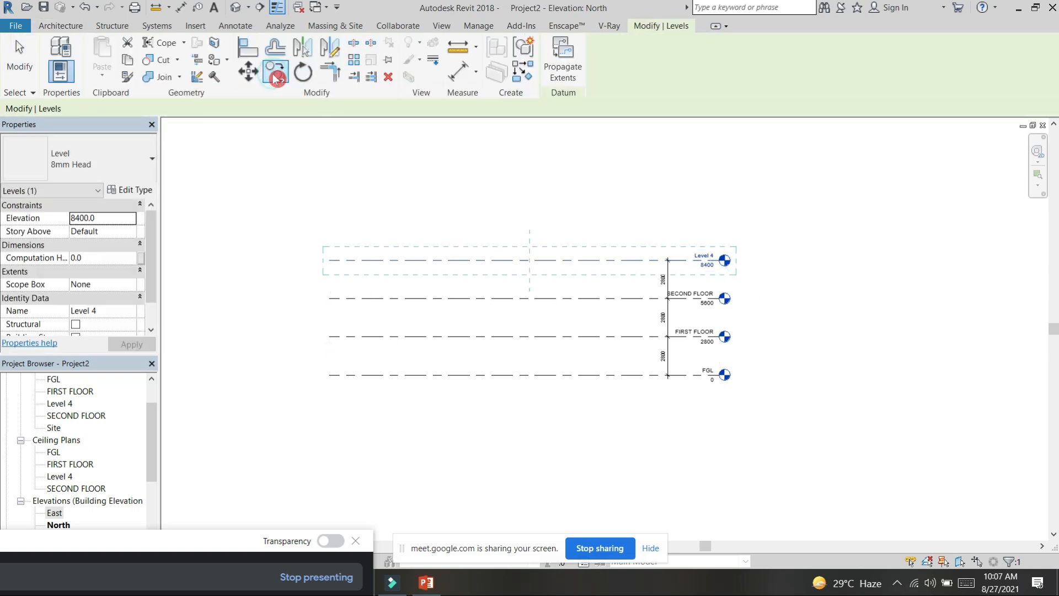
left_click(330, 260)
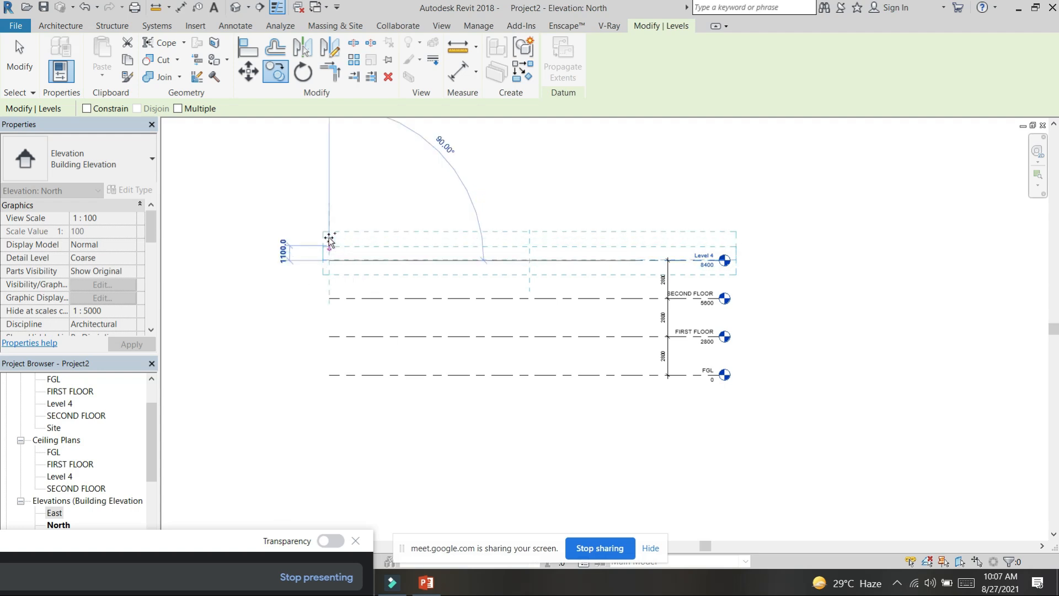
type("2800")
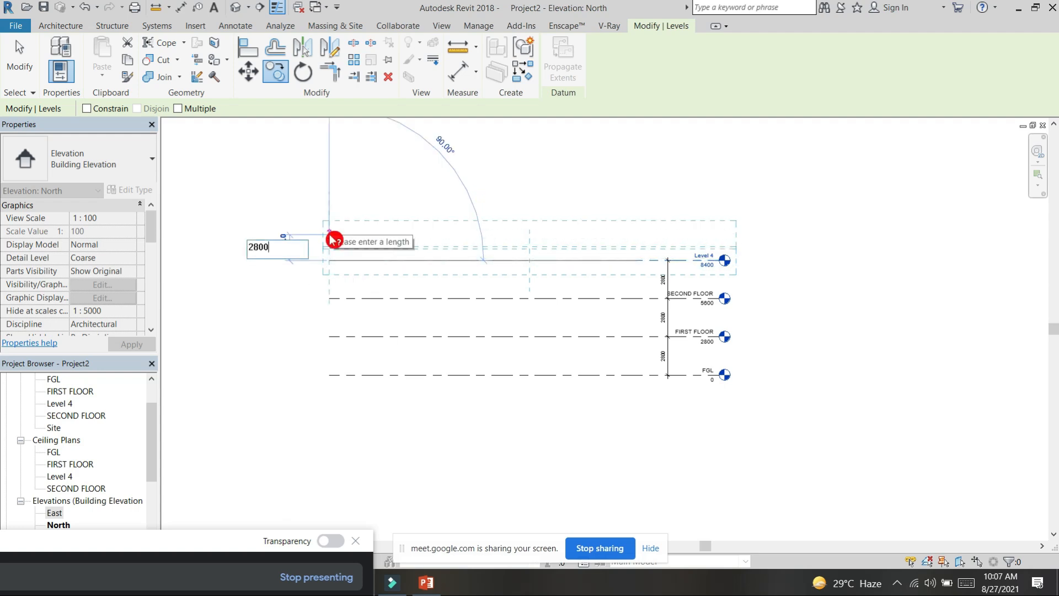
key("Return")
key("Escape")
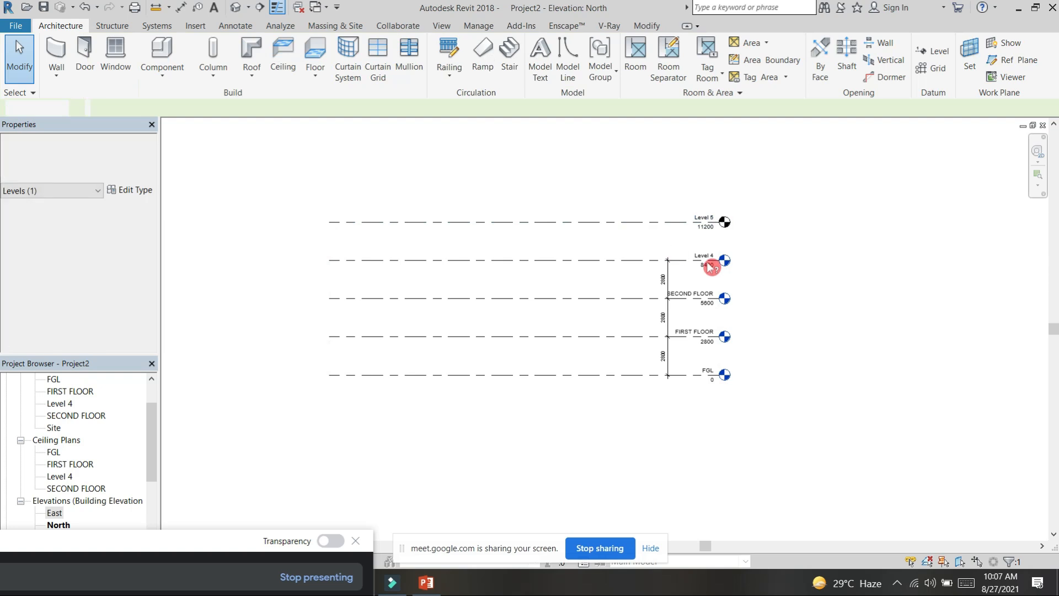
Step: Rename Level 4 to 3RD FLOOR and rename its corresponding views as well
scroll(708, 262, "up", 3)
scroll(715, 253, "up", 2)
left_click(713, 248)
left_click(713, 247)
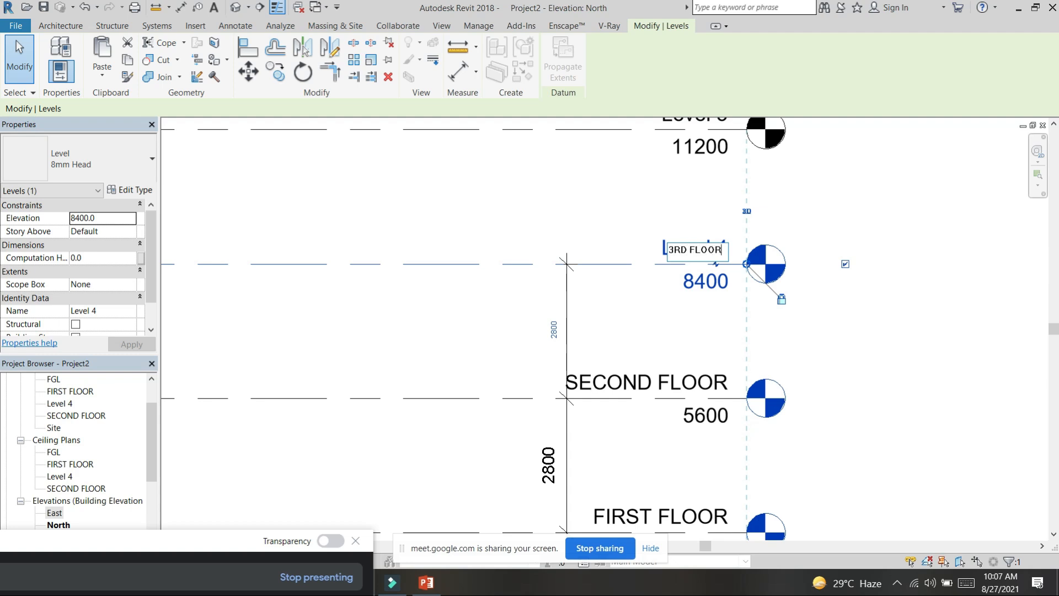
type("3RD FLOOR")
key("Return")
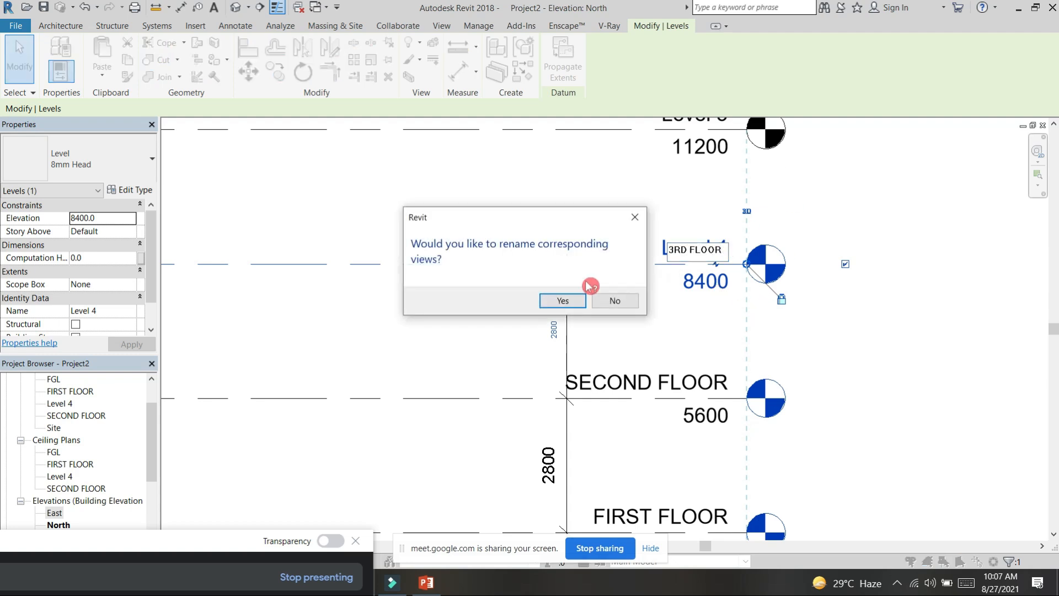
left_click(565, 304)
Step: Rename Level 5 to 4TH FLOOR in the North elevation
middle_click_drag(784, 210, 707, 319)
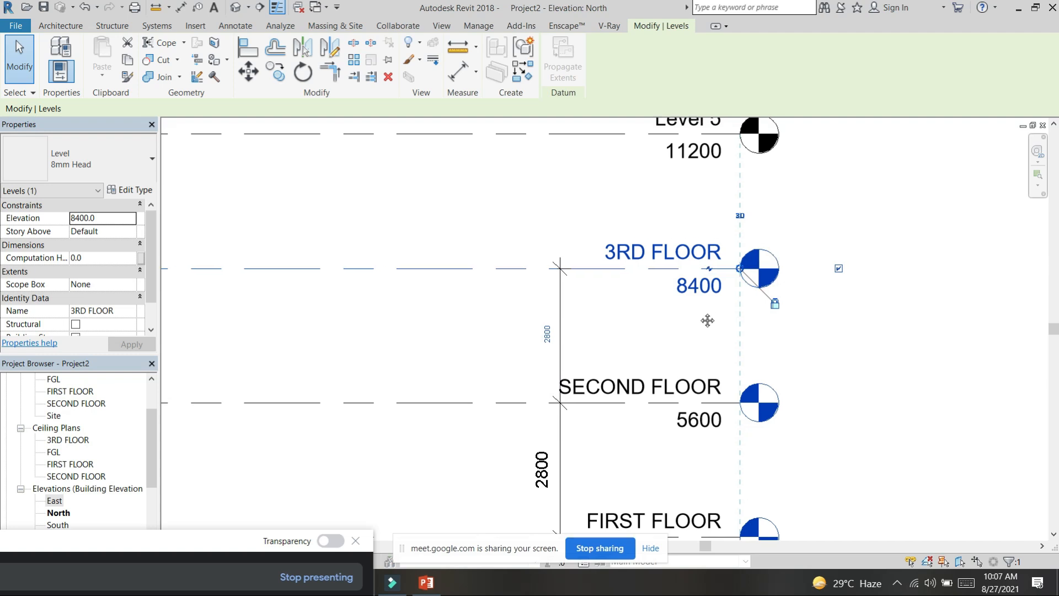
left_click(620, 224)
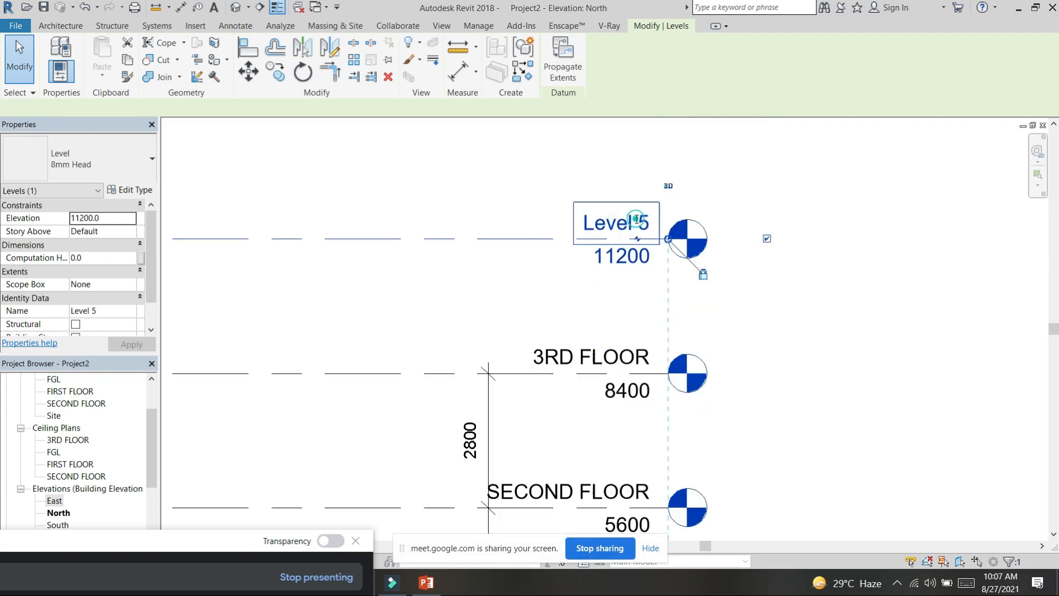
left_click(635, 224)
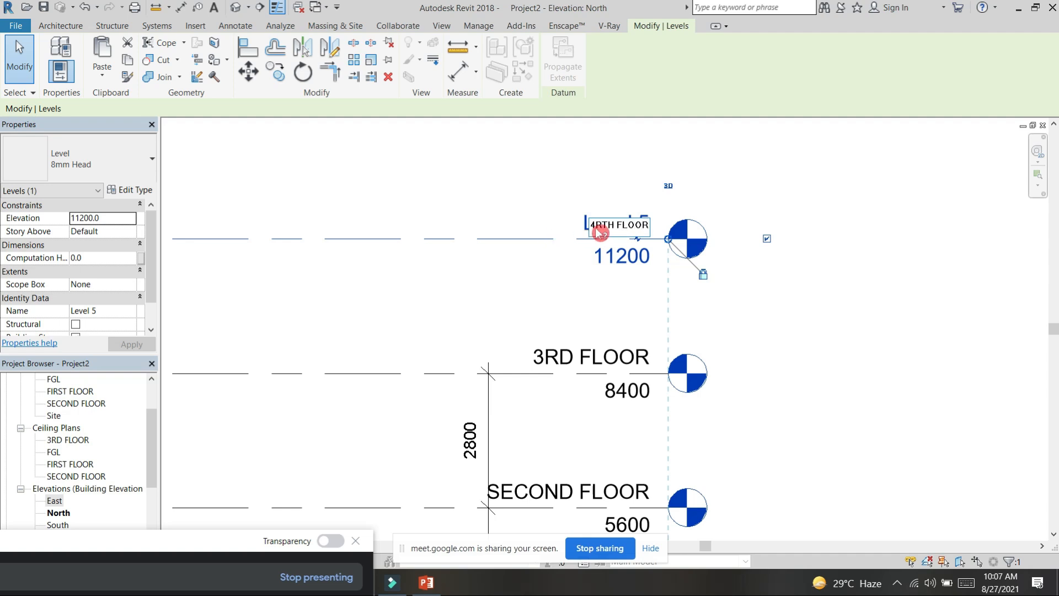
key("BackSpace")
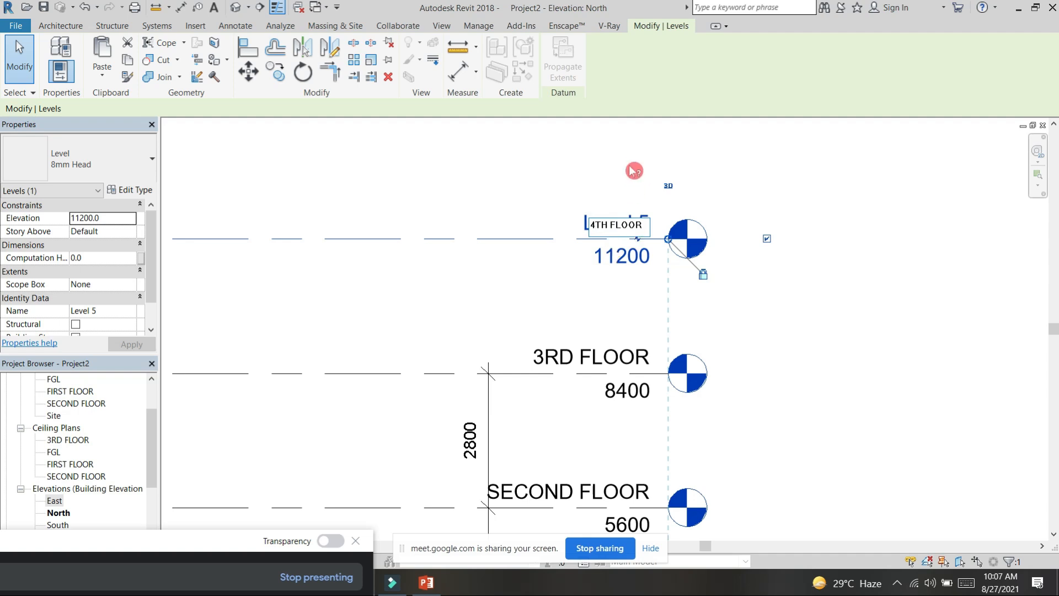
left_click(632, 158)
left_click(628, 158)
scroll(628, 162, "down", 3)
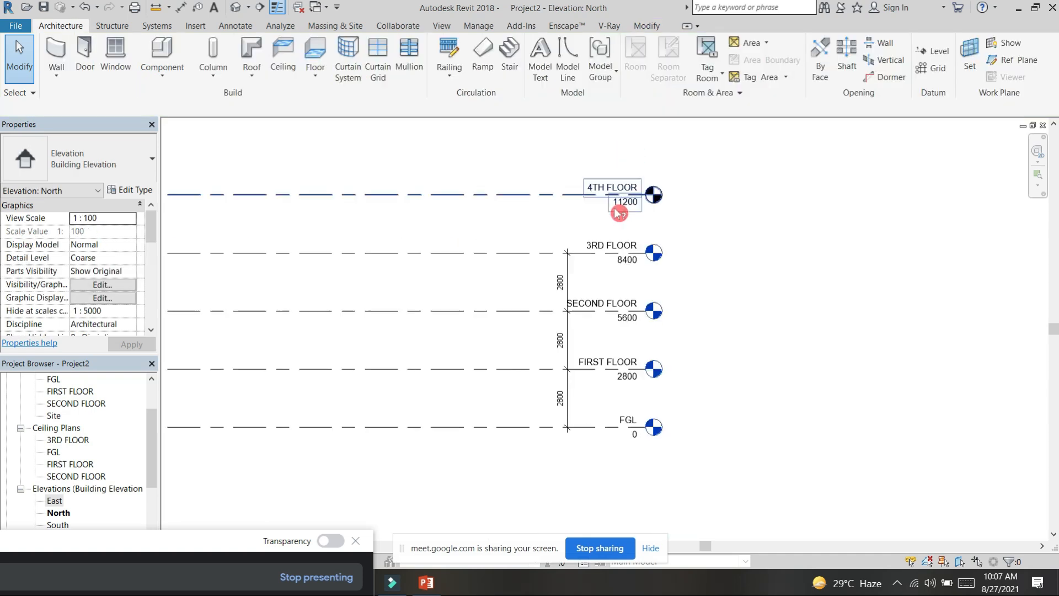
Step: Add an aligned dimension between 4TH FLOOR and 3RD FLOOR, in line with the existing level dimensions
key("d")
key("i")
left_click(546, 195)
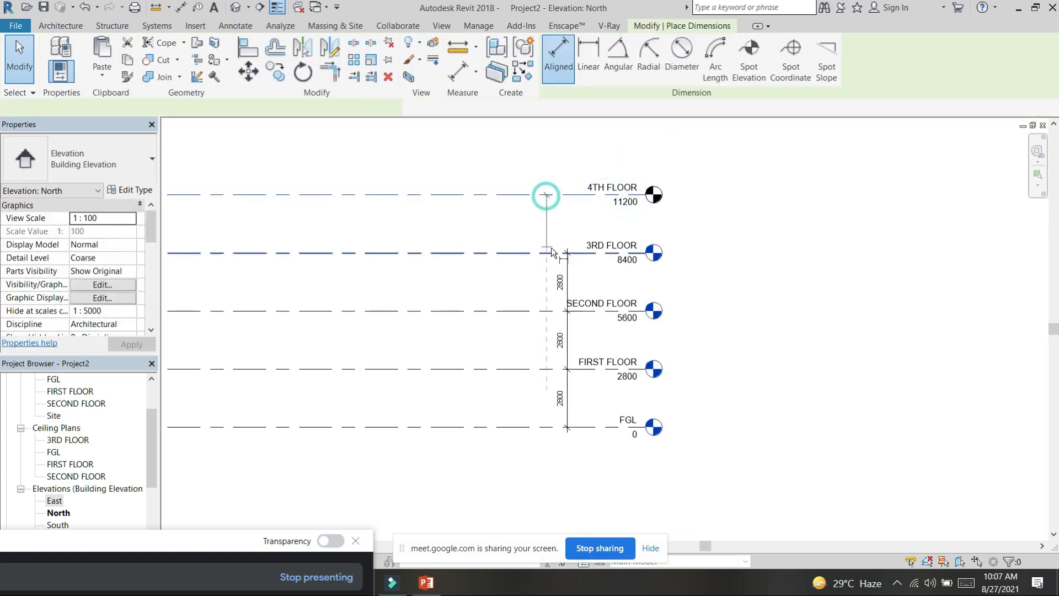
left_click(551, 251)
left_click(567, 224)
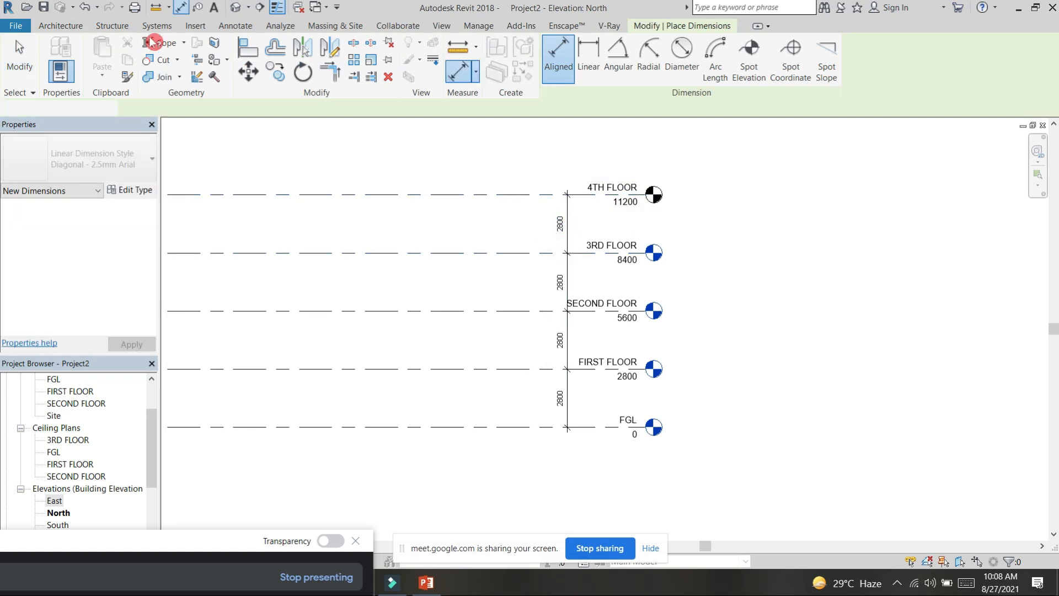
key("Escape")
Step: Place a second aligned dimension between 4TH FLOOR and 3RD FLOOR, left of the existing one, and undo it
left_click(181, 6)
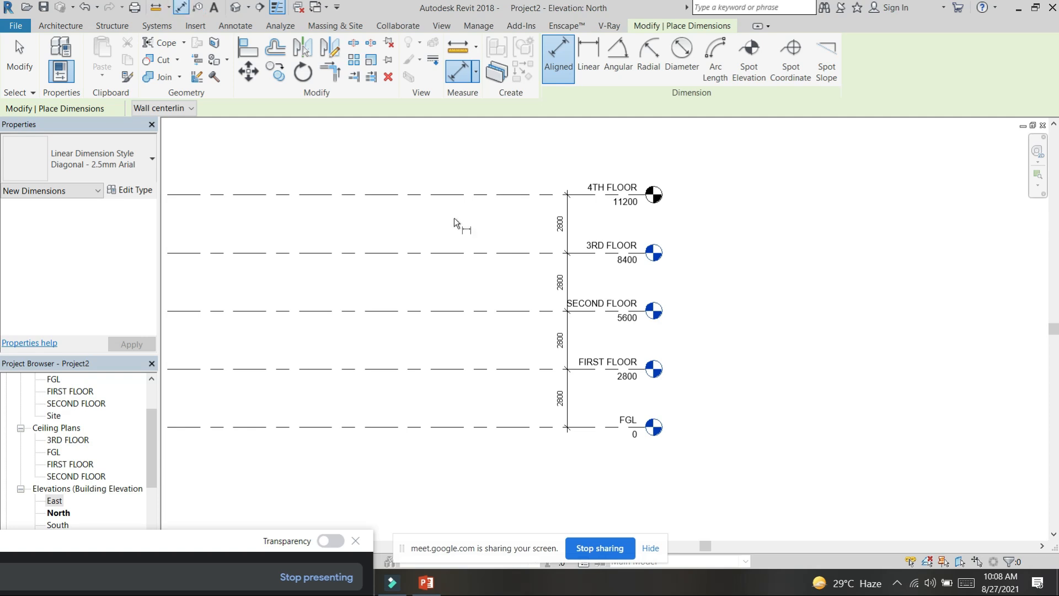
left_click(463, 194)
left_click(464, 253)
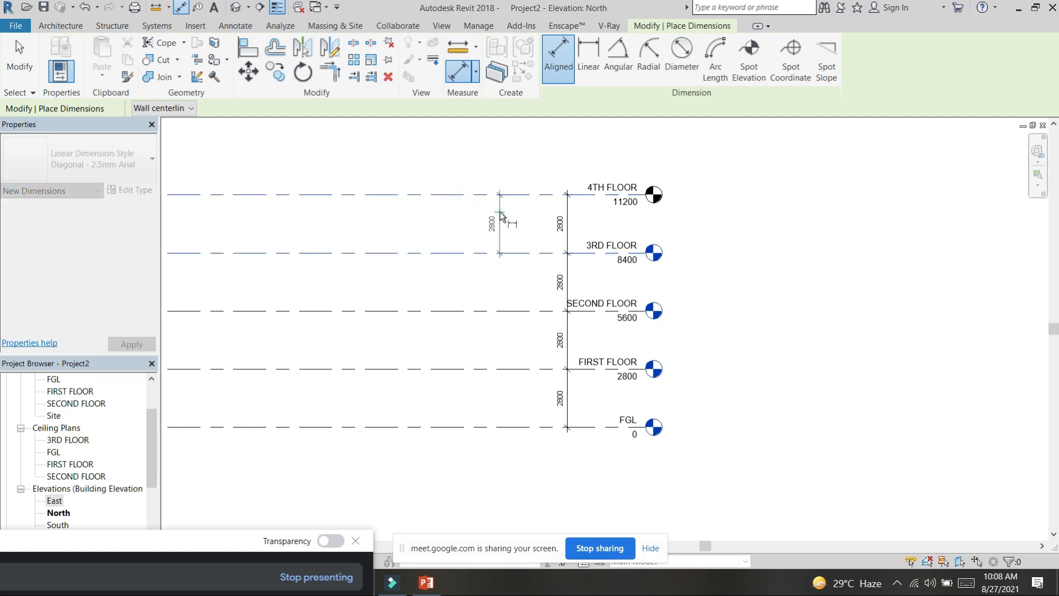
left_click(502, 216)
key("Escape")
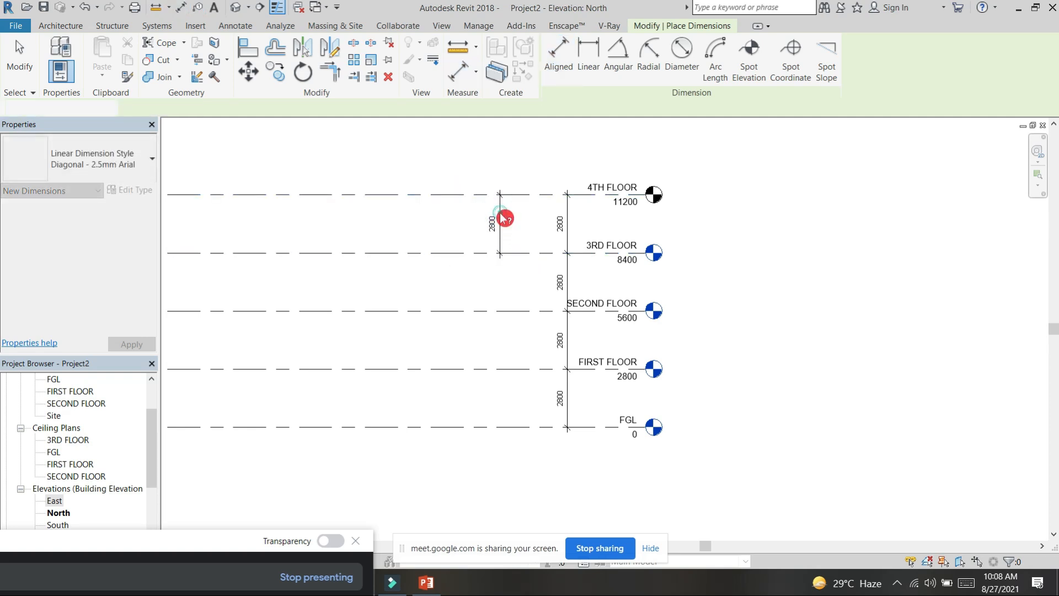
left_click(85, 7)
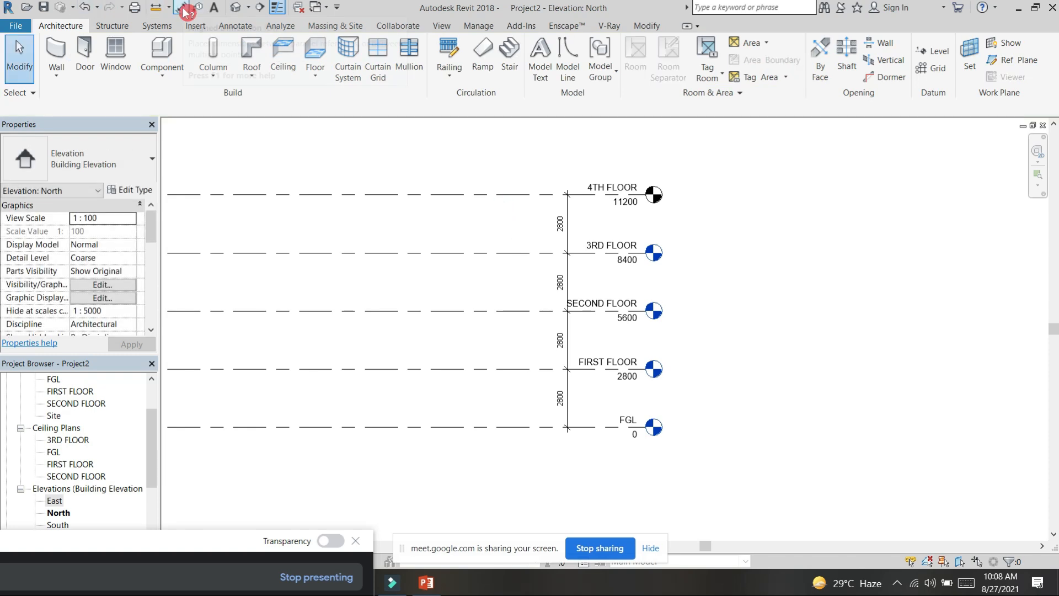
left_click(237, 26)
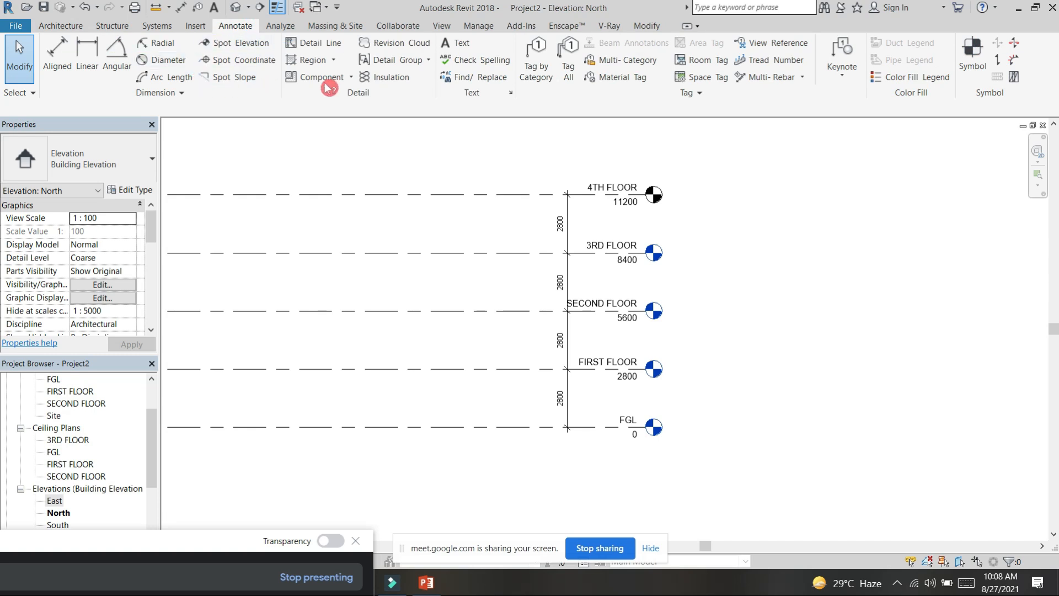
left_click(60, 26)
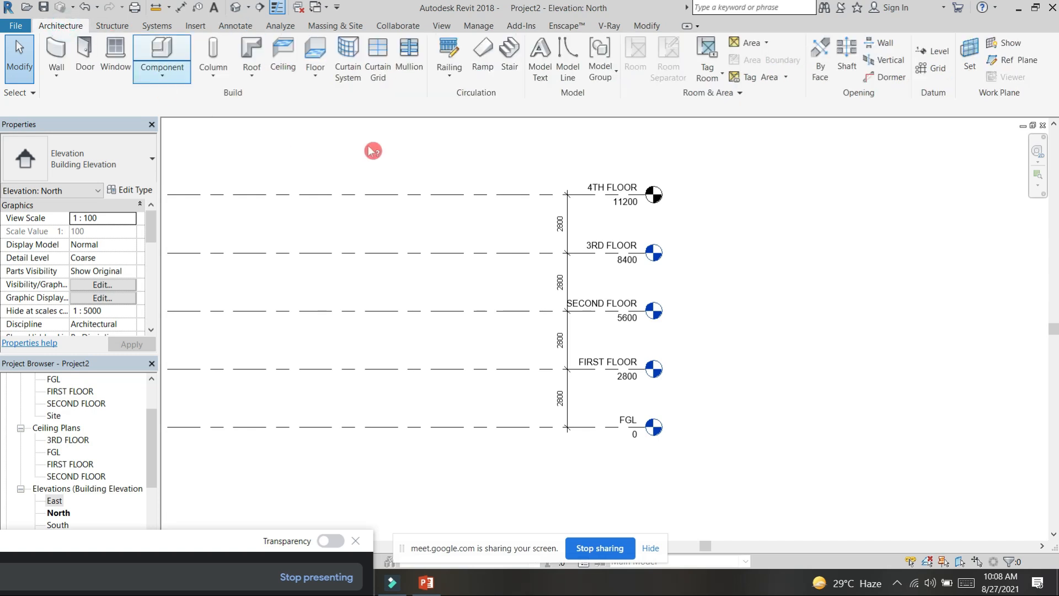
scroll(382, 143, "down", 5)
middle_click_drag(403, 158, 485, 204)
scroll(484, 204, "up", 4)
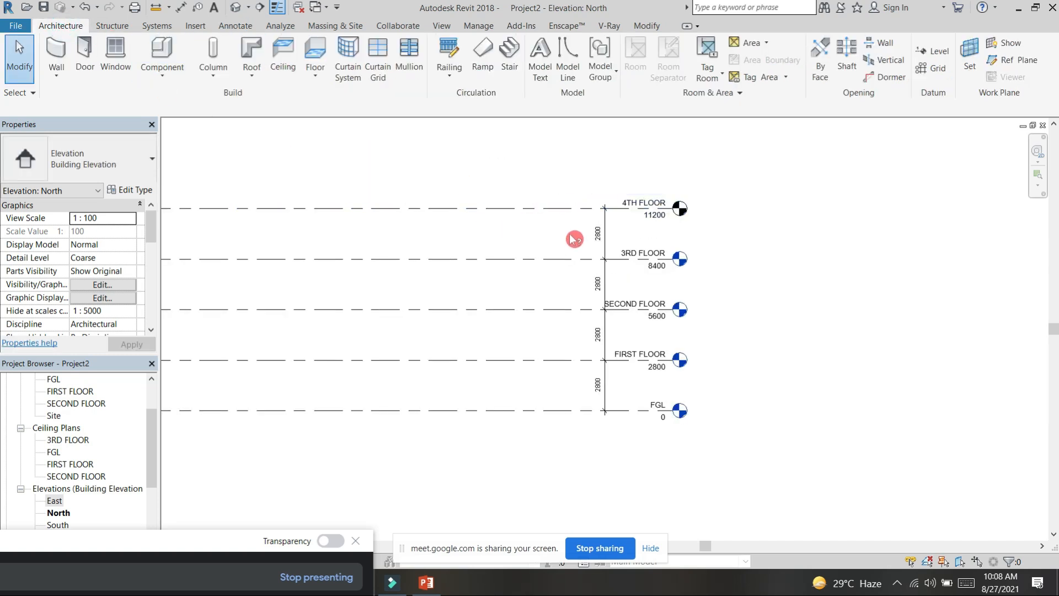
scroll(643, 309, "down", 4)
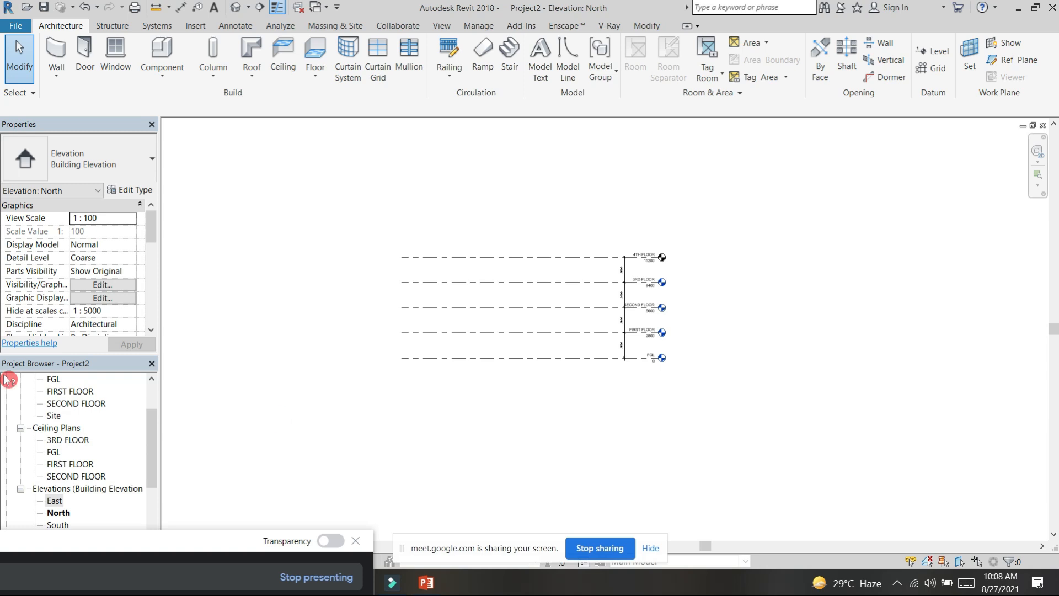
Step: Open the FGL floor plan and bring all four elevation markers into view
scroll(85, 408, "up", 2)
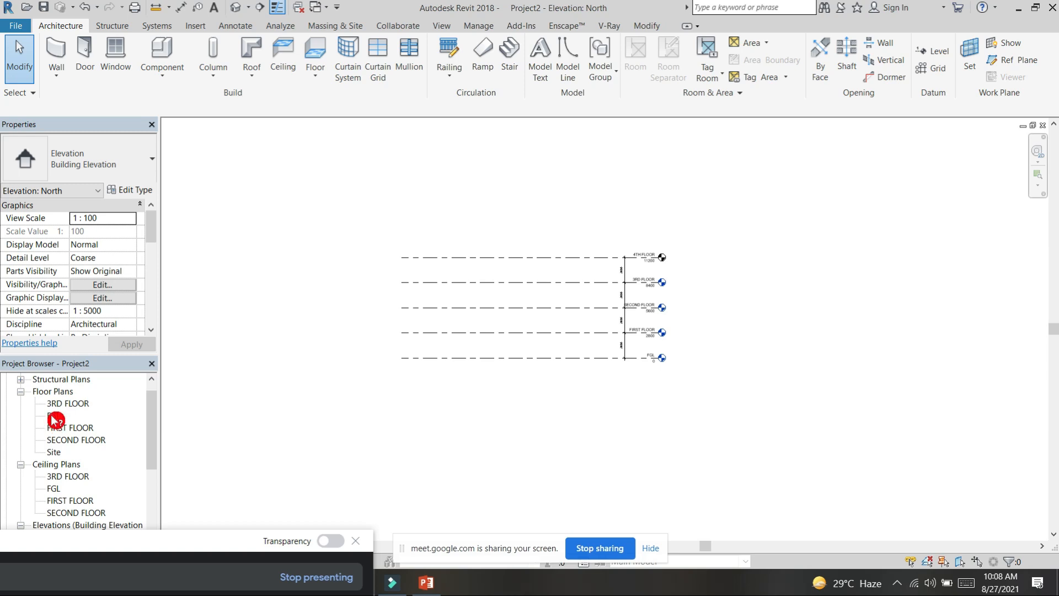
double_click(53, 417)
scroll(594, 304, "down", 2)
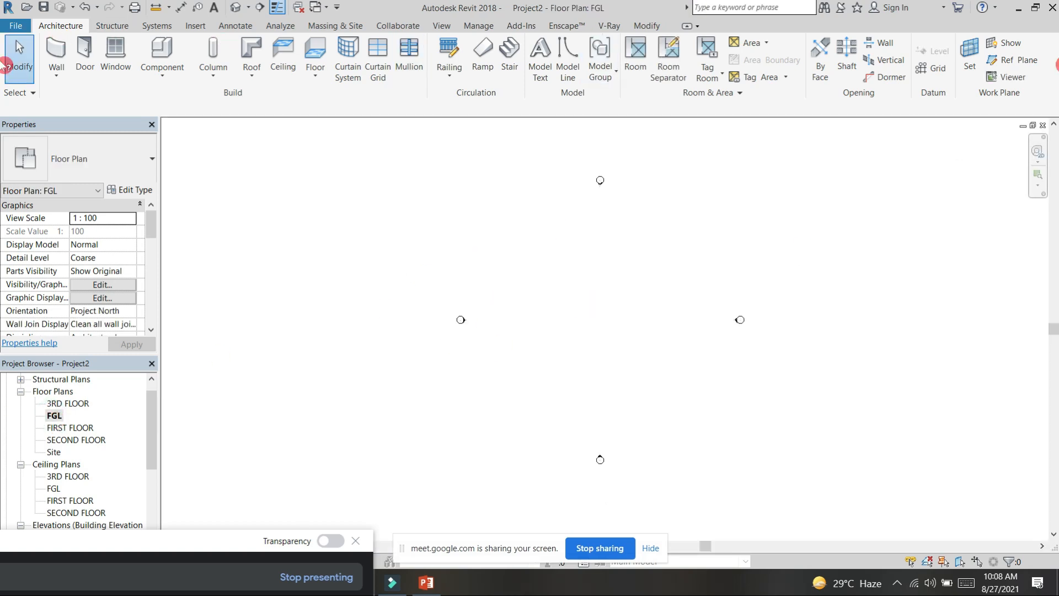
key("g")
key("r")
left_click(536, 375)
left_click(534, 242)
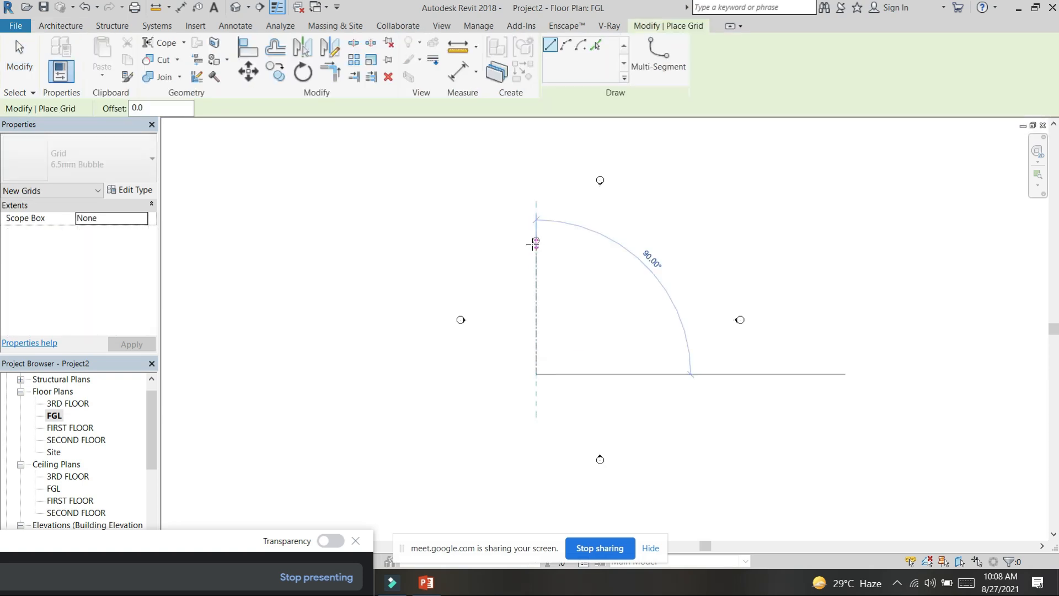
scroll(534, 243, "up", 3)
key("Escape")
key("Escape")
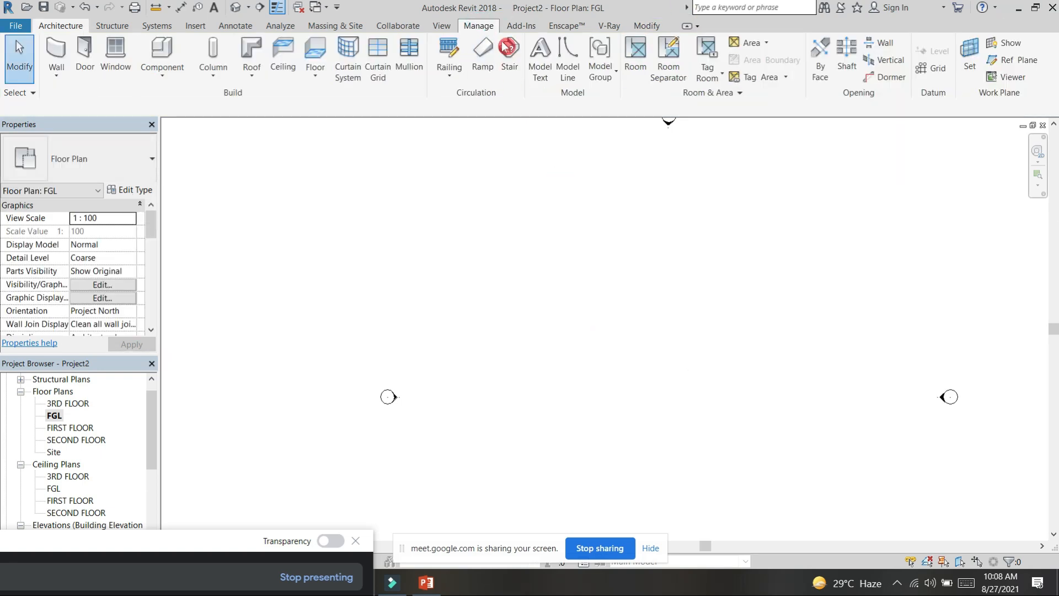
Step: Set the project's length units to feet and fractional inches, rounded to the nearest 1'
left_click(479, 27)
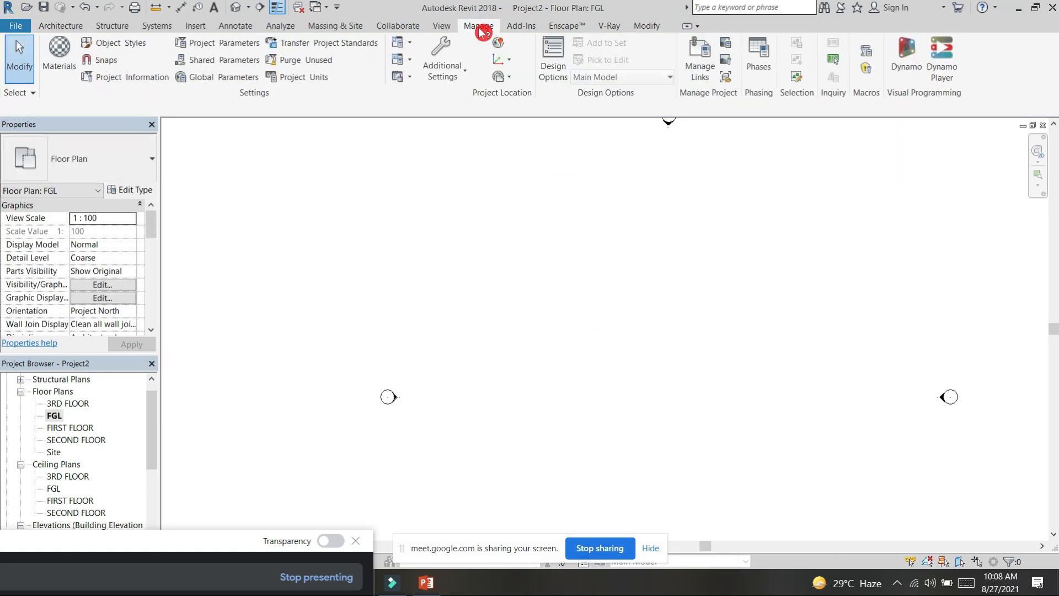
left_click(317, 82)
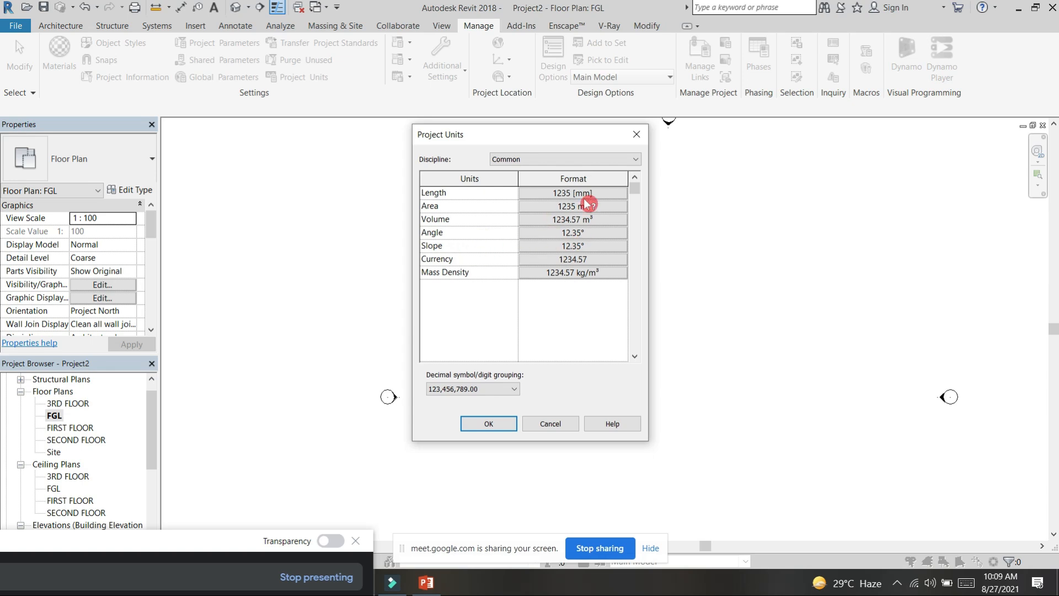
left_click(566, 195)
left_click(595, 215)
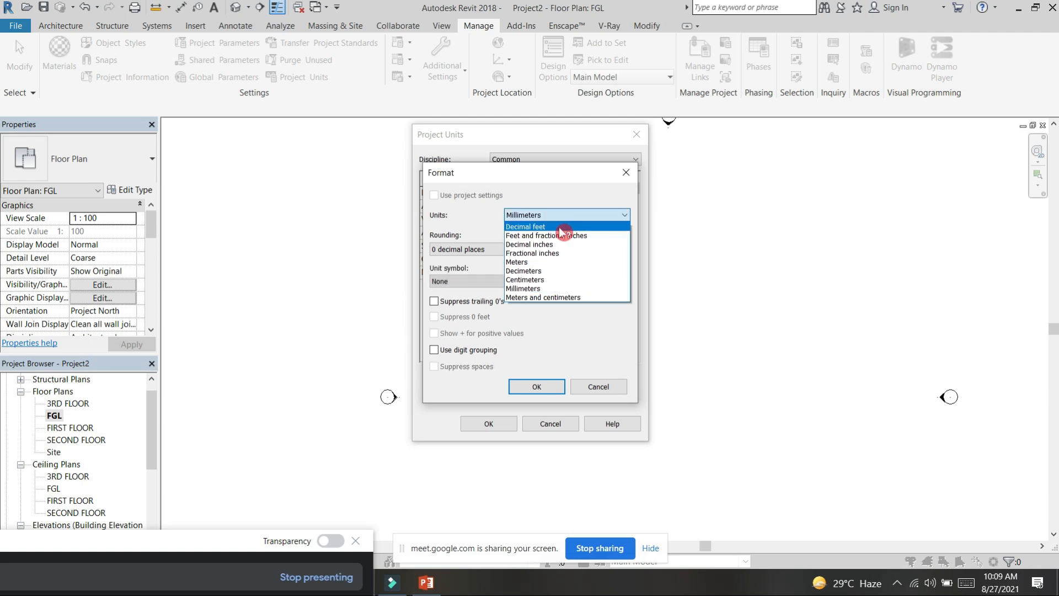
left_click(593, 236)
left_click(513, 248)
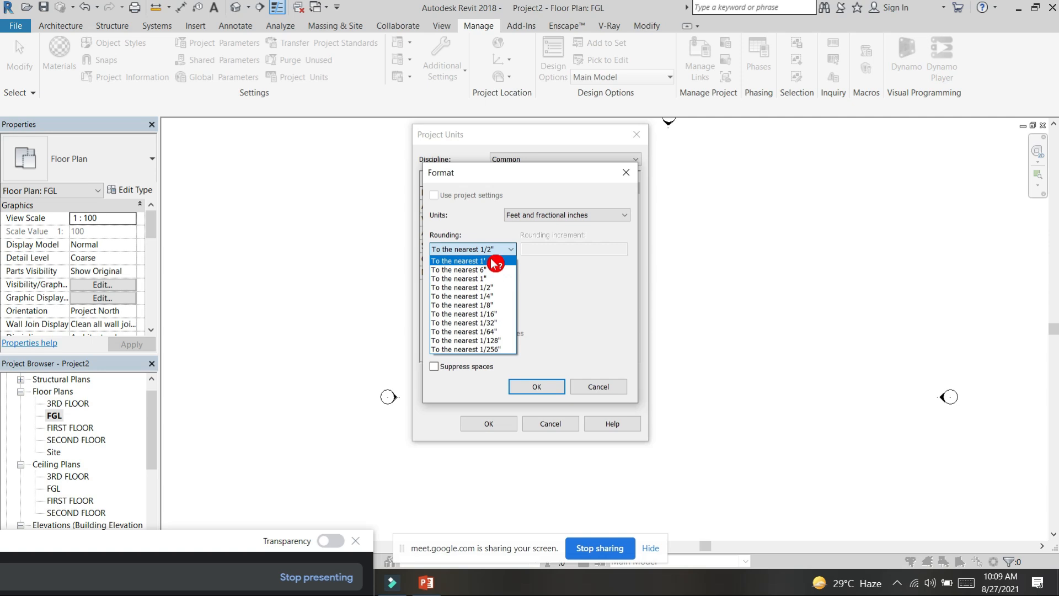
left_click(494, 262)
left_click(544, 388)
left_click(489, 425)
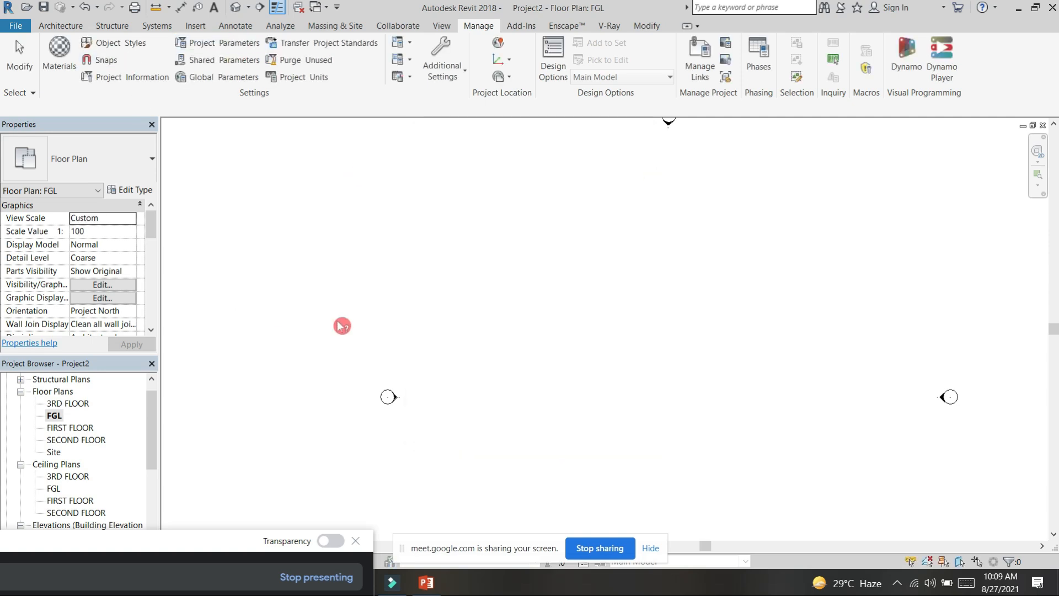
Step: Draw a vertical grid line from bottom to top in the FGL plan, left of centre between the elevation markers
left_click(55, 26)
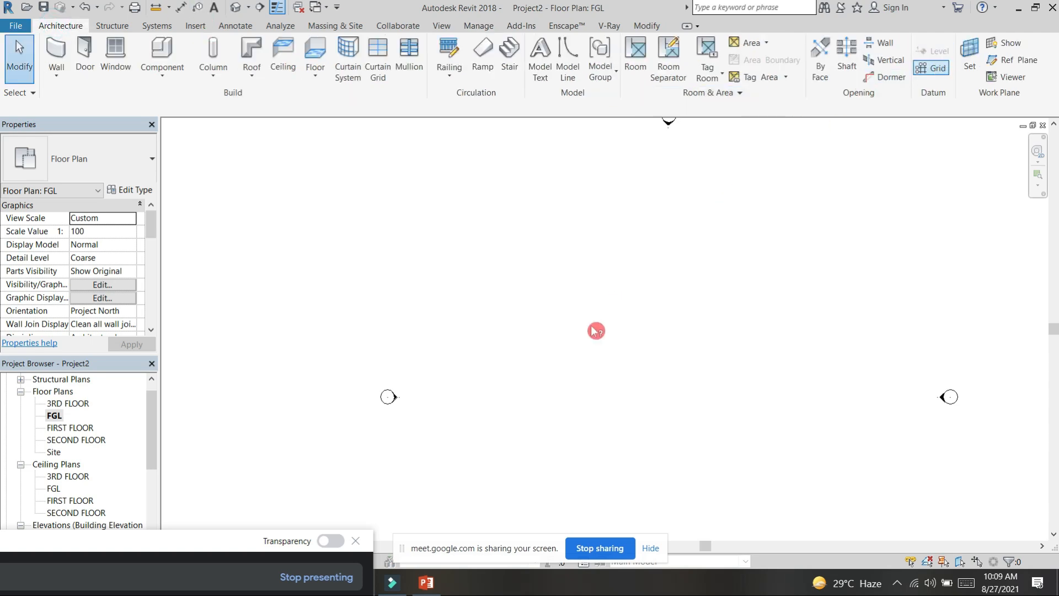
left_click(532, 431)
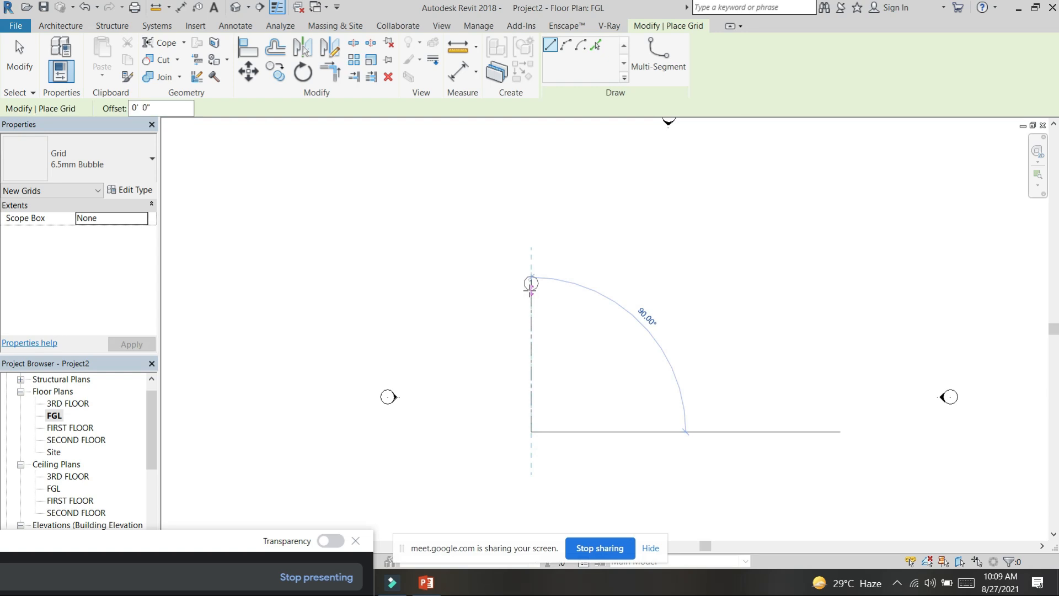
left_click(532, 221)
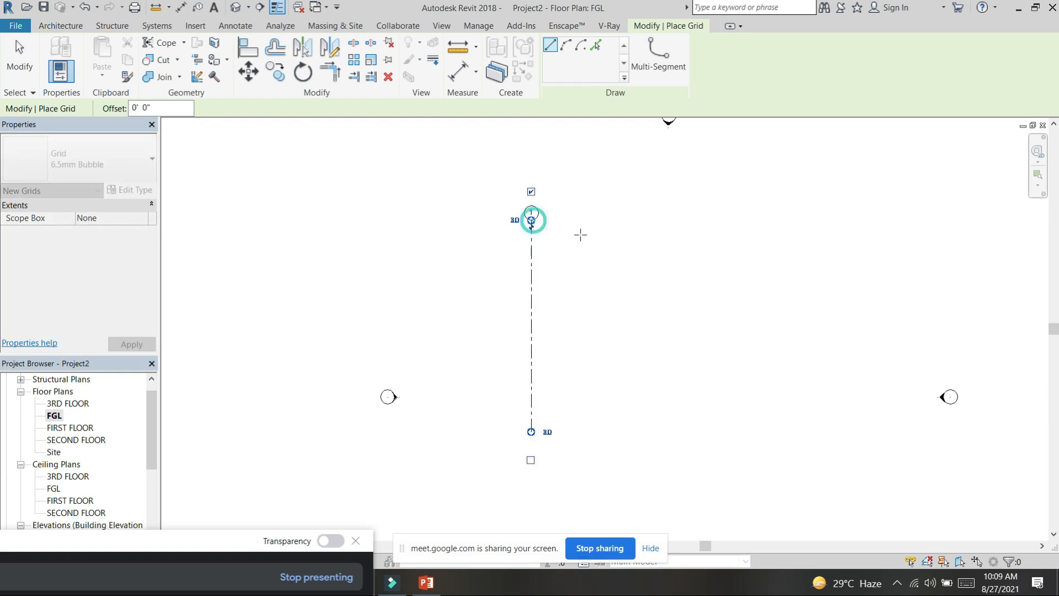
key("Escape")
key("Escape")
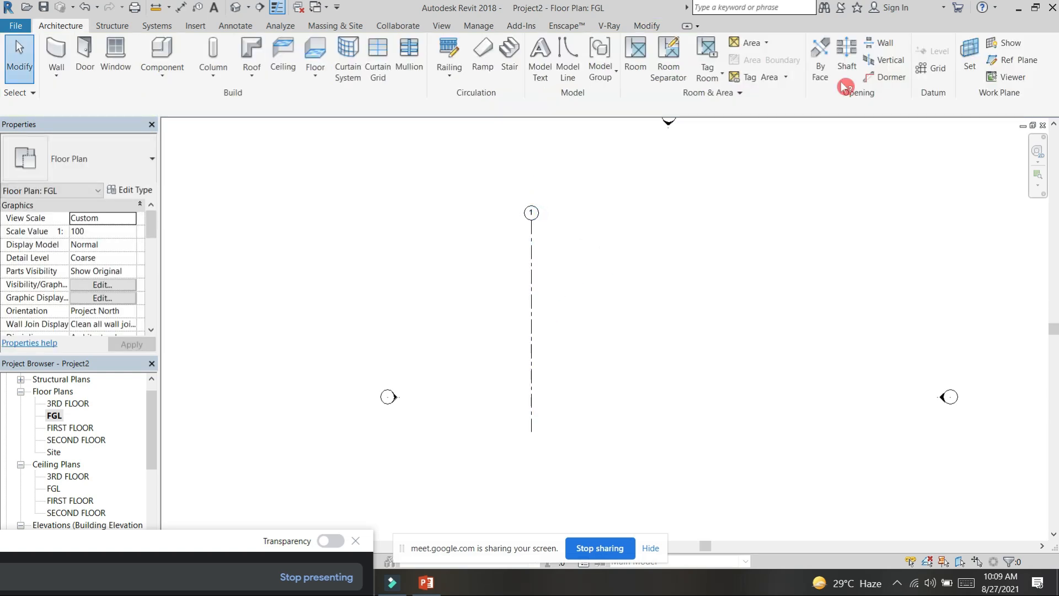
Step: Draw a second vertical grid line about 15' to the right of grid 1, with its ends aligned to it
left_click(933, 67)
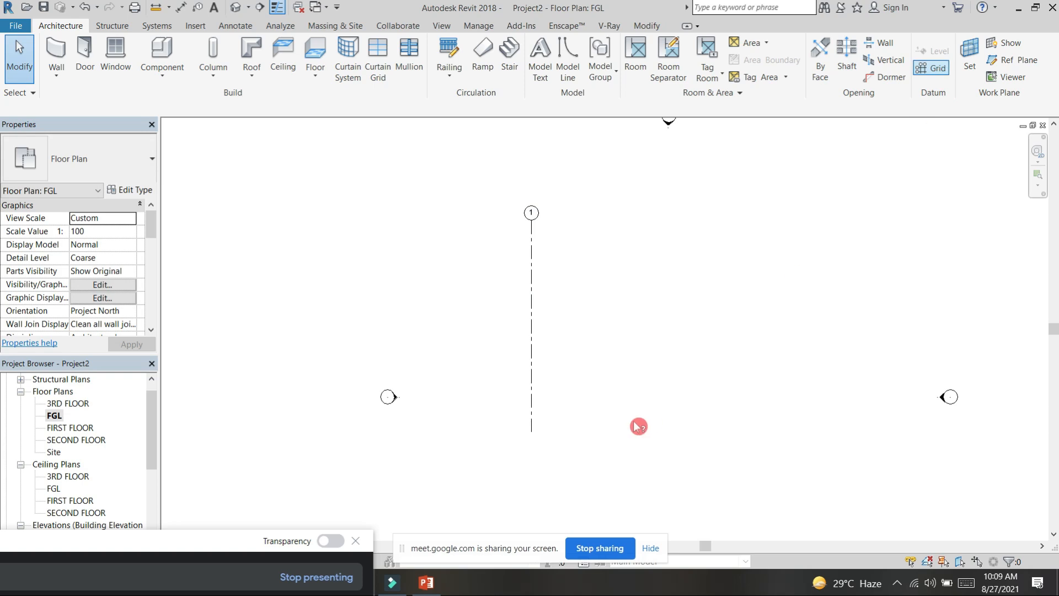
left_click(581, 432)
left_click(582, 220)
key("Escape")
key("Escape")
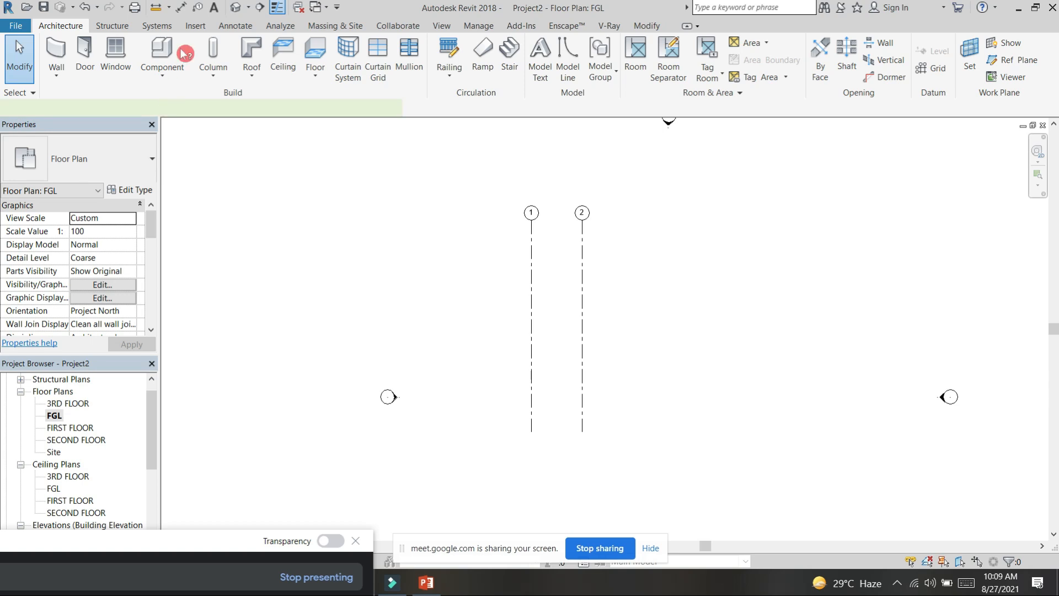
Step: Add an aligned dimension between grids 1 and 2, just below their bubbles
left_click(184, 7)
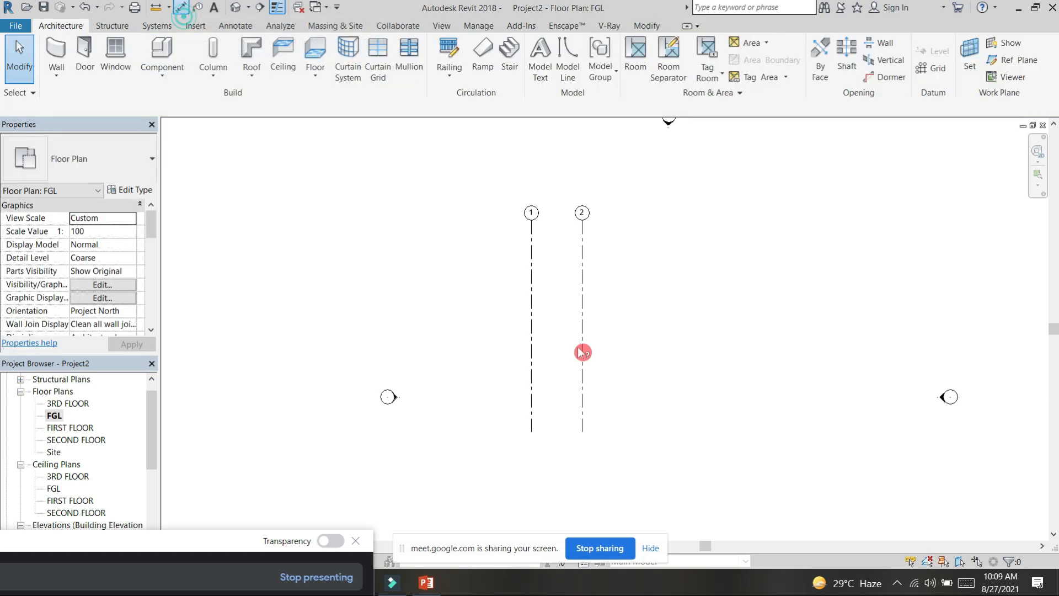
left_click(533, 242)
left_click(581, 238)
scroll(562, 237, "up", 3)
scroll(562, 237, "up", 6)
left_click(567, 199)
scroll(575, 251, "down", 5)
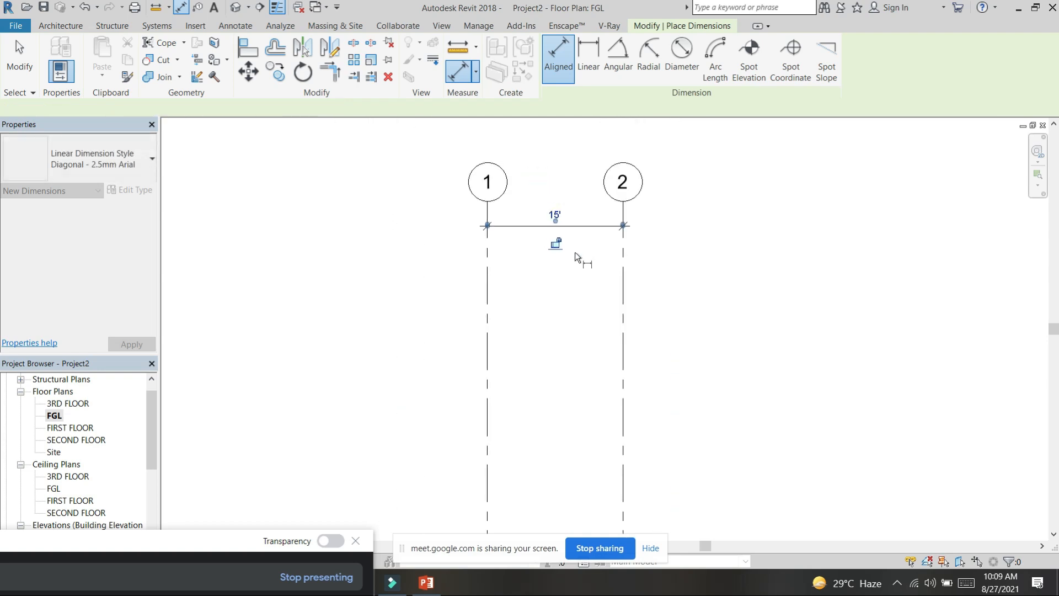
scroll(575, 252, "down", 2)
key("Escape")
key("Escape")
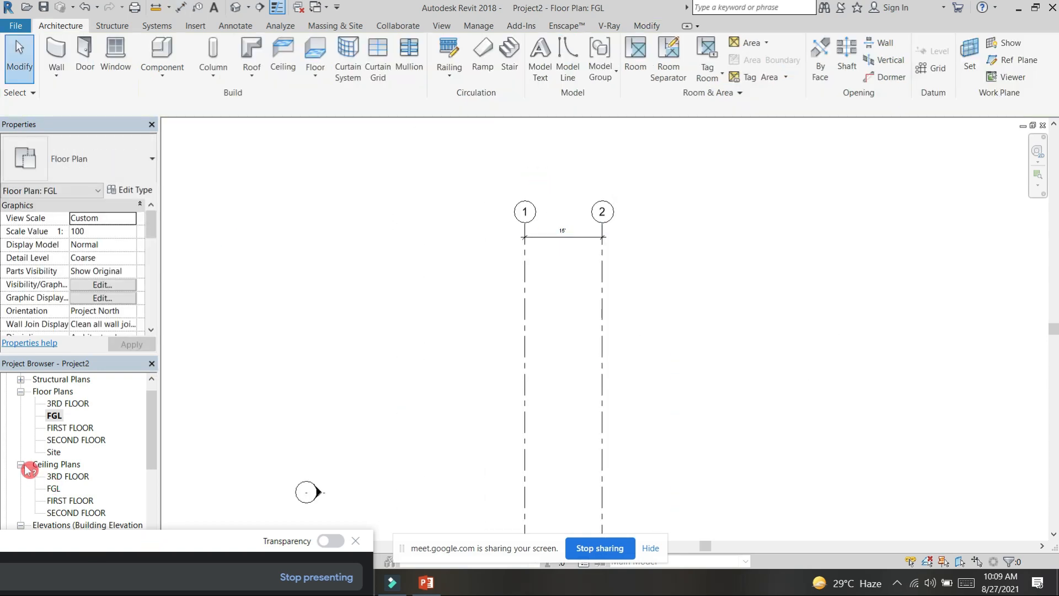
Step: Collapse the ceiling plans, open the East elevation and check the level heights in the new units
left_click(20, 464)
scroll(61, 474, "down", 1)
double_click(55, 464)
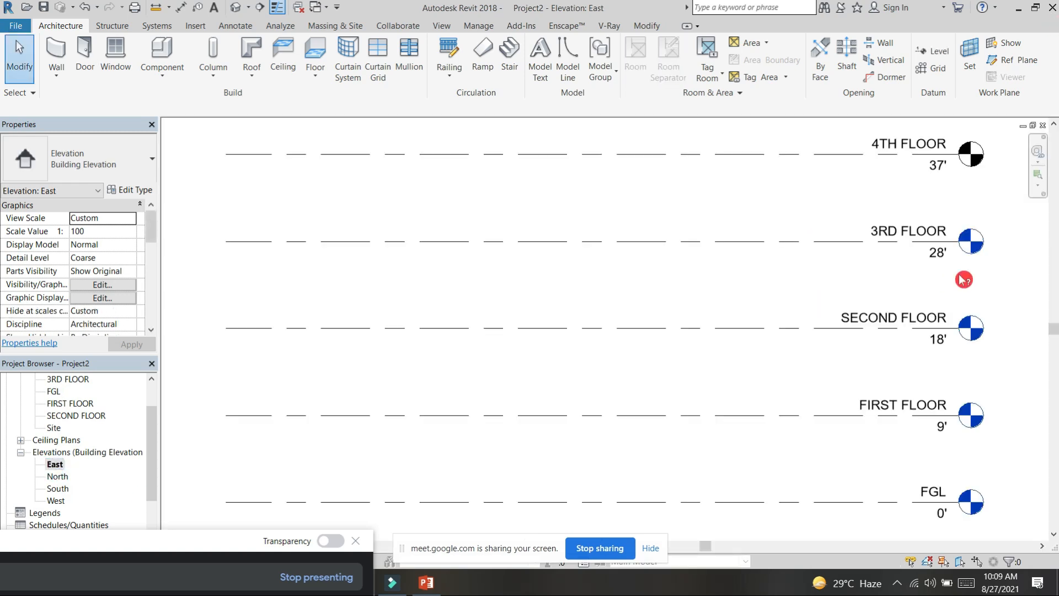
scroll(960, 271, "up", 2)
scroll(938, 238, "down", 2)
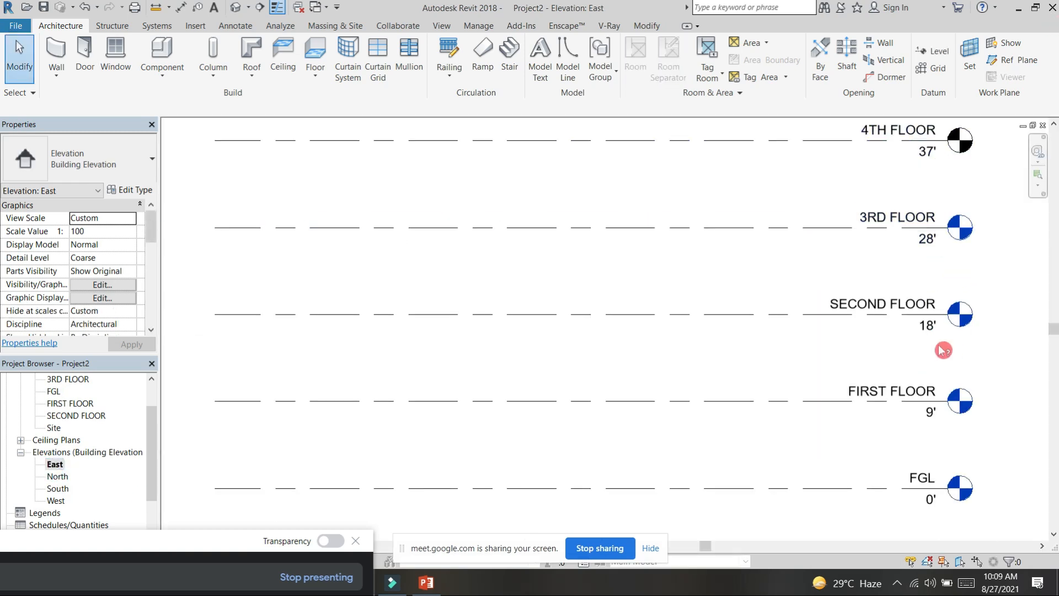
Step: Return to the FGL floor plan and copy grid 2 to the right by 12'
scroll(392, 271, "down", 2)
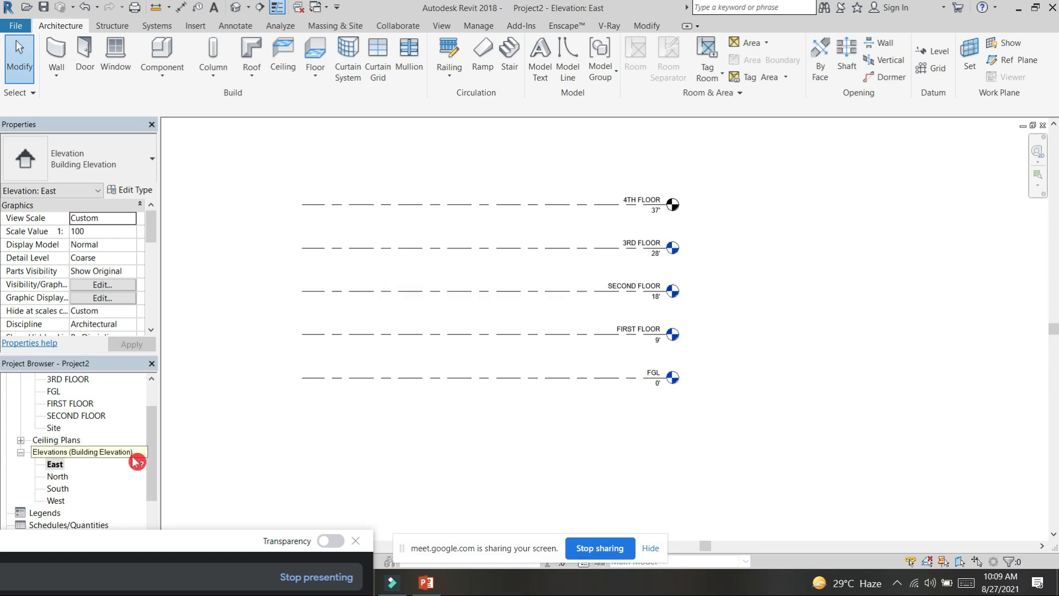
key("ctrl+Tab")
scroll(581, 272, "down", 3)
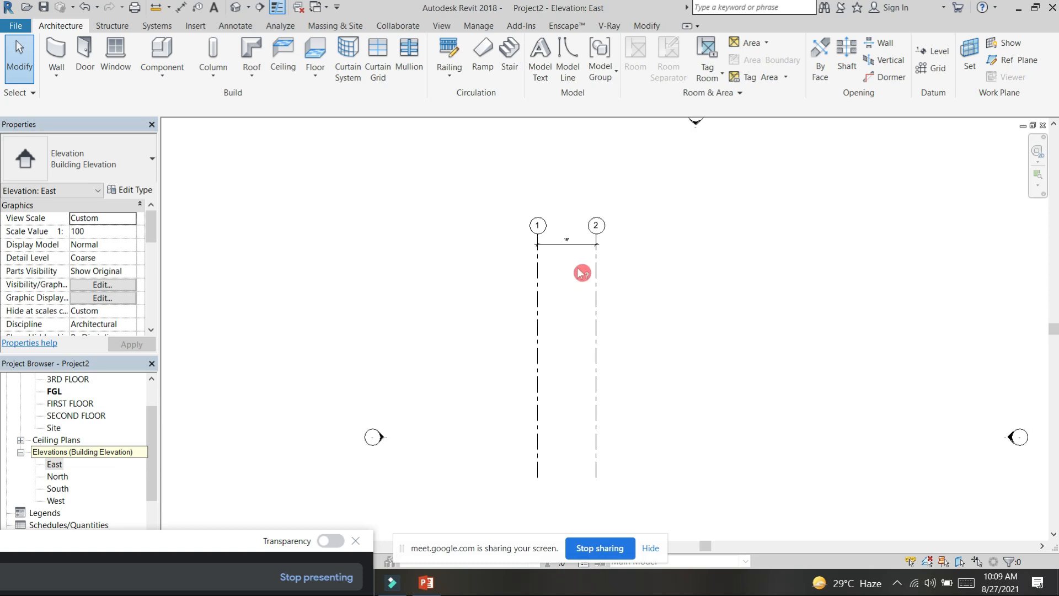
left_click(597, 303)
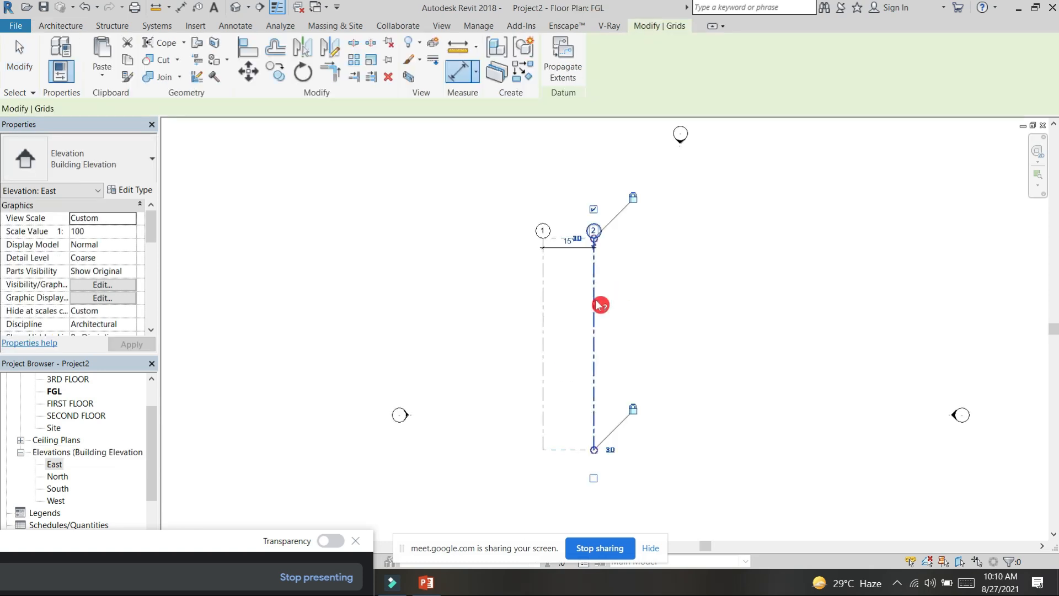
key("c")
key("o")
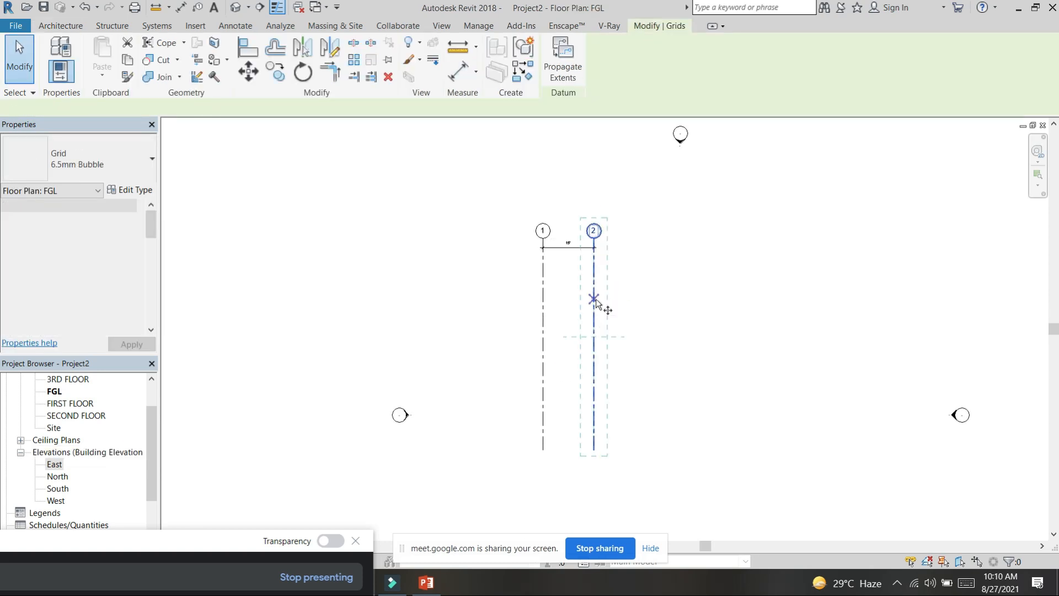
scroll(590, 243, "up", 5)
left_click(603, 241)
type("12")
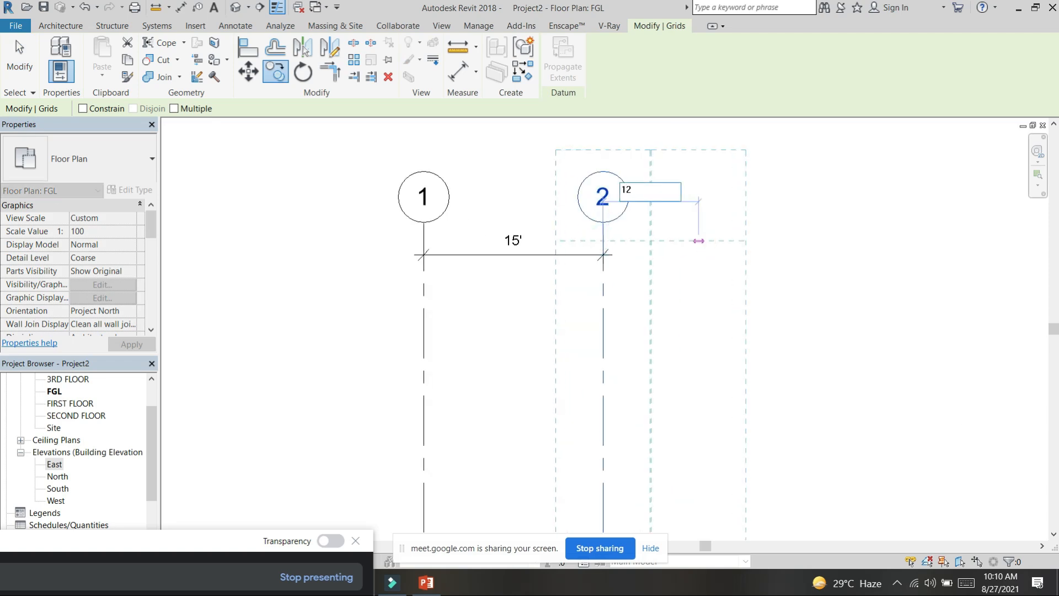
type("'")
key("Return")
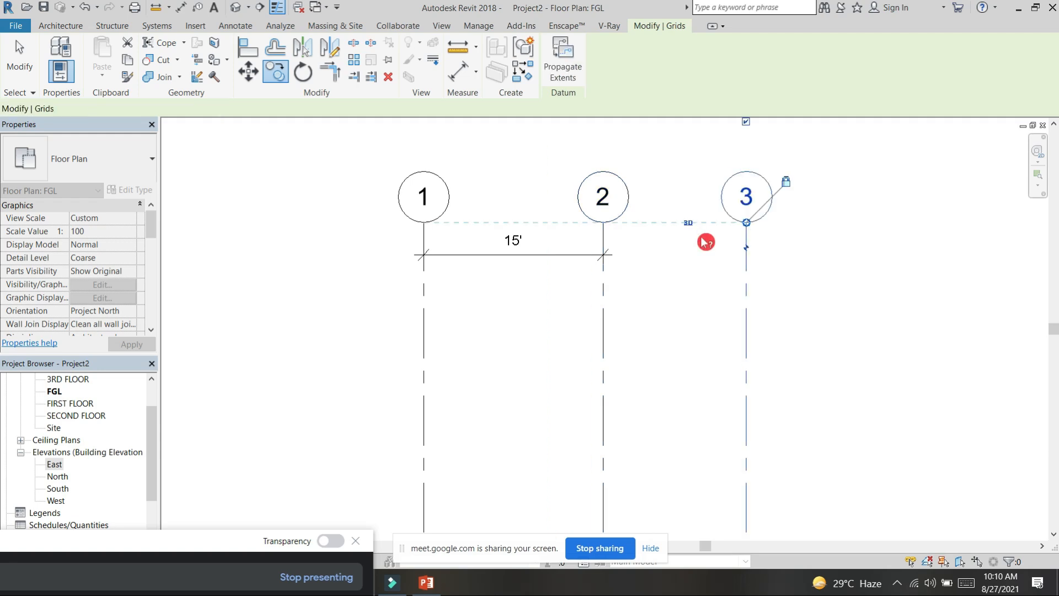
Step: Copy grid 3 to the right by 13' and clear the selection
scroll(719, 262, "down", 3)
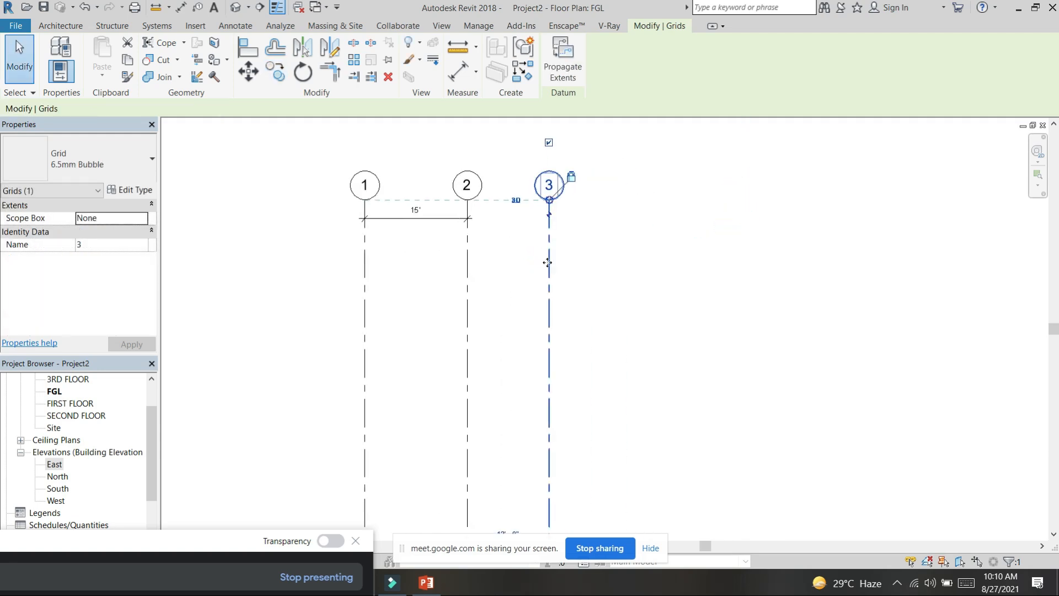
key("c")
key("o")
left_click(550, 234)
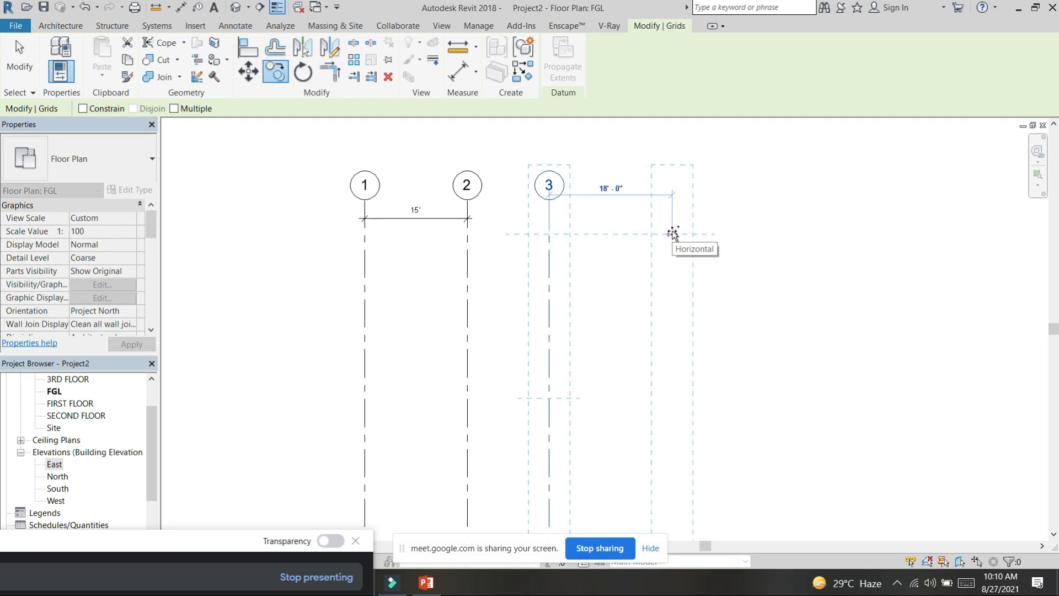
type("13")
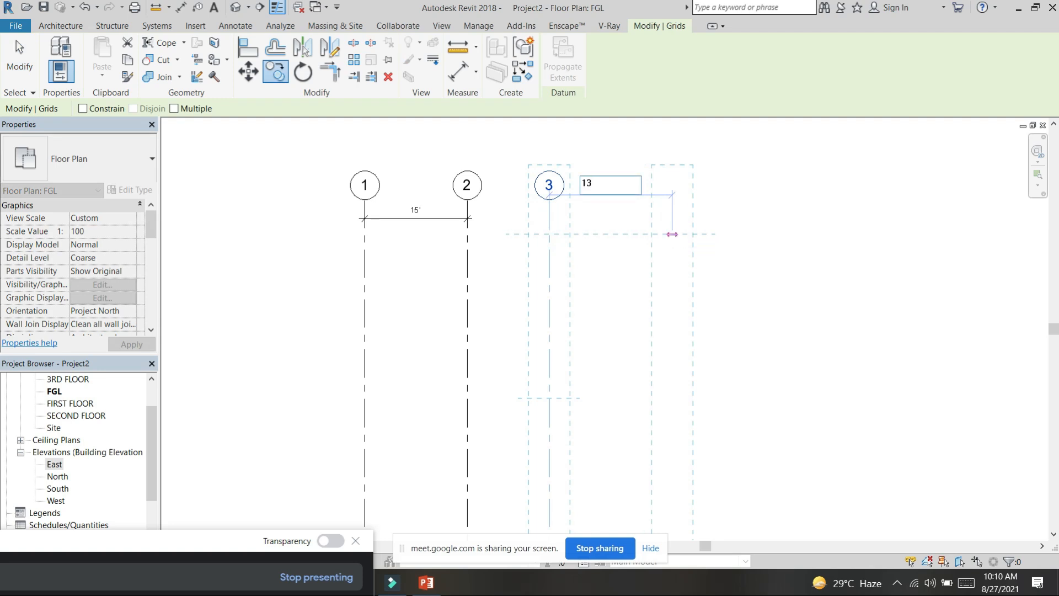
type("'")
key("Return")
key("Escape")
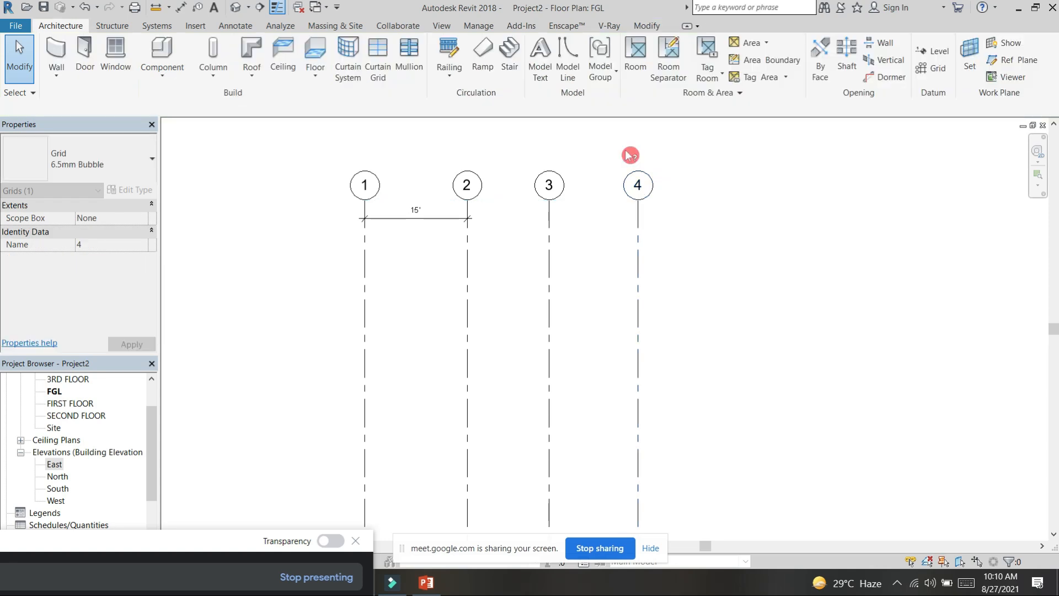
Step: Try to draw an arc-shaped grid with the Start-End-Radius method to the right of grid 4
left_click(938, 70)
scroll(728, 463, "down", 2)
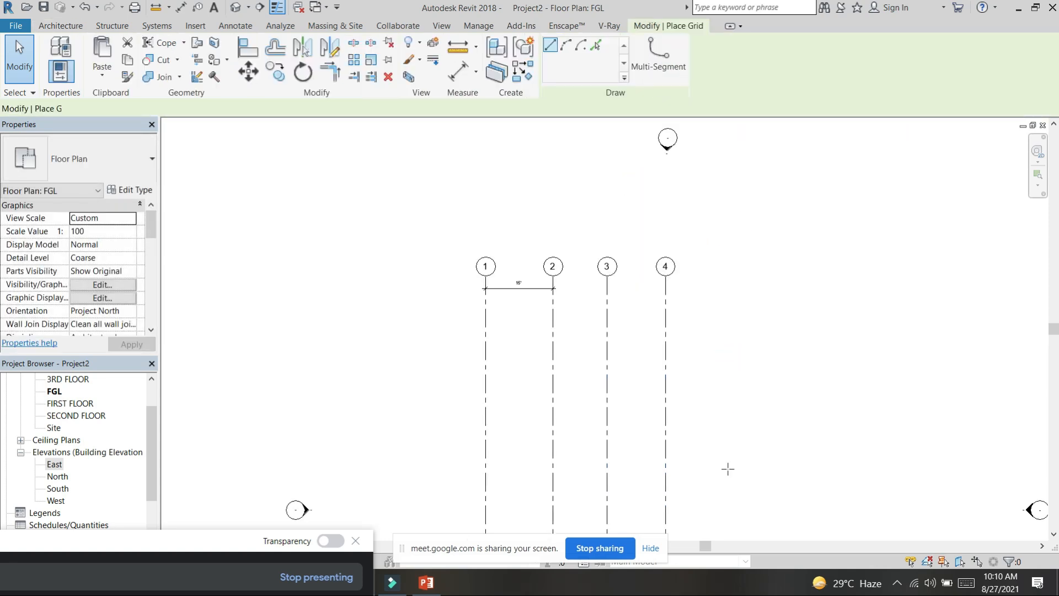
middle_click_drag(733, 498, 714, 425)
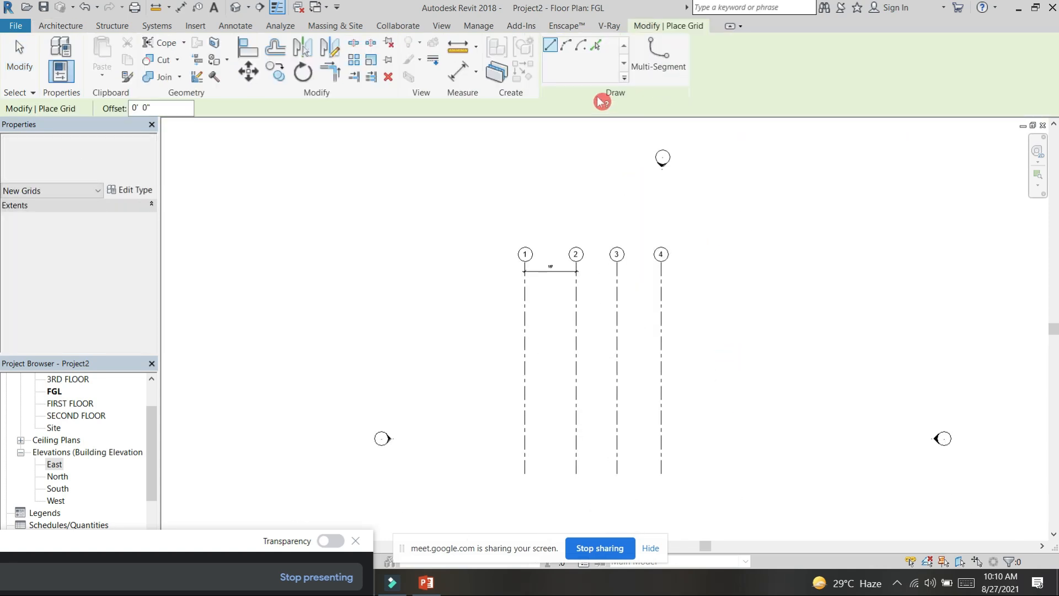
left_click(568, 46)
left_click(698, 256)
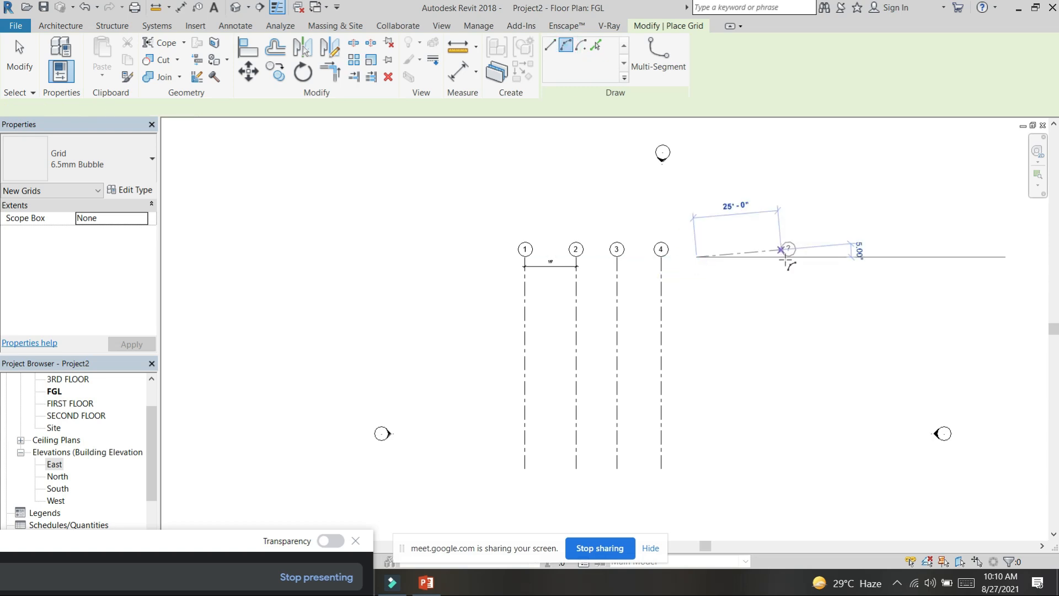
left_click(785, 257)
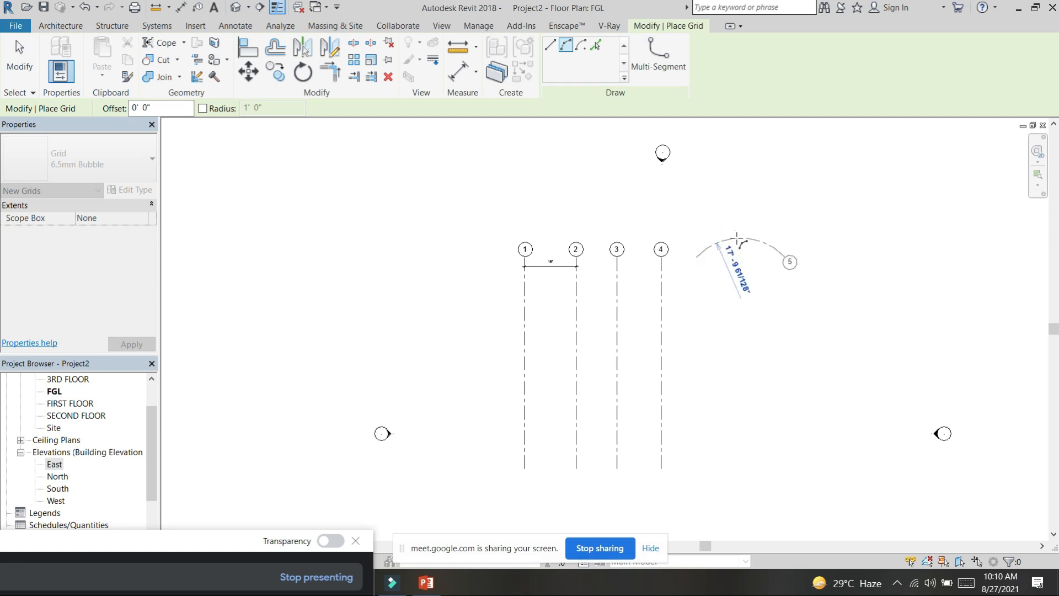
key("Escape")
key("Escape")
Step: Create a grid to the right of grid 4 with Pick Lines, using an offset of 12'
left_click(596, 45)
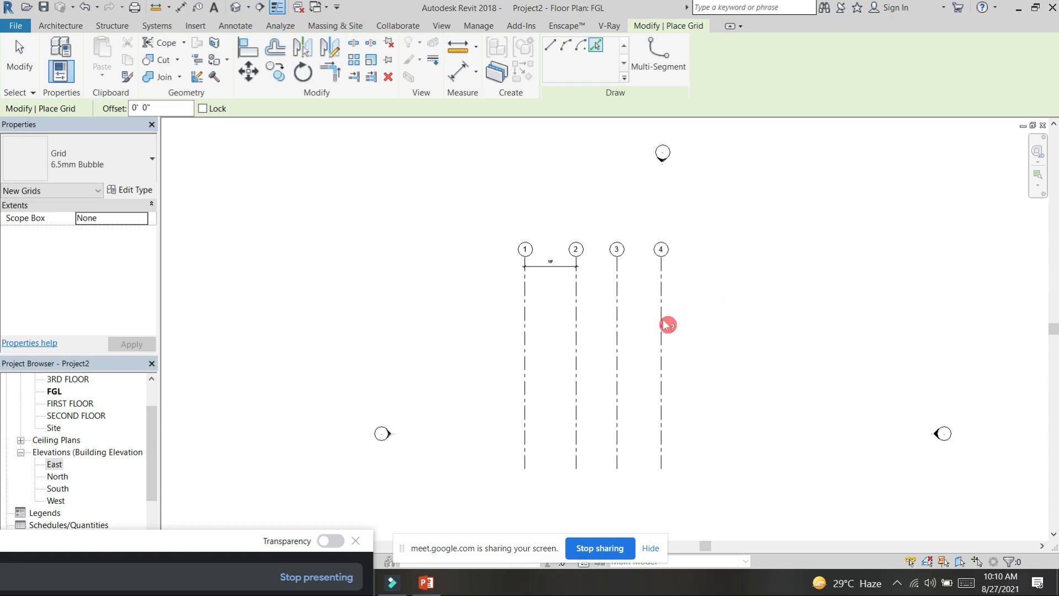
left_click(163, 107)
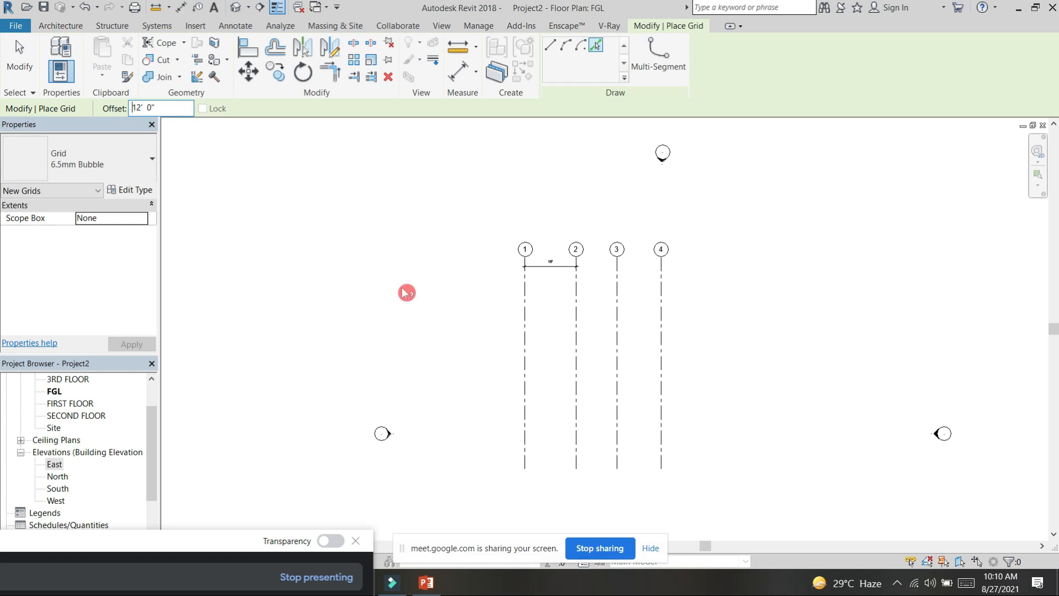
left_click(666, 309)
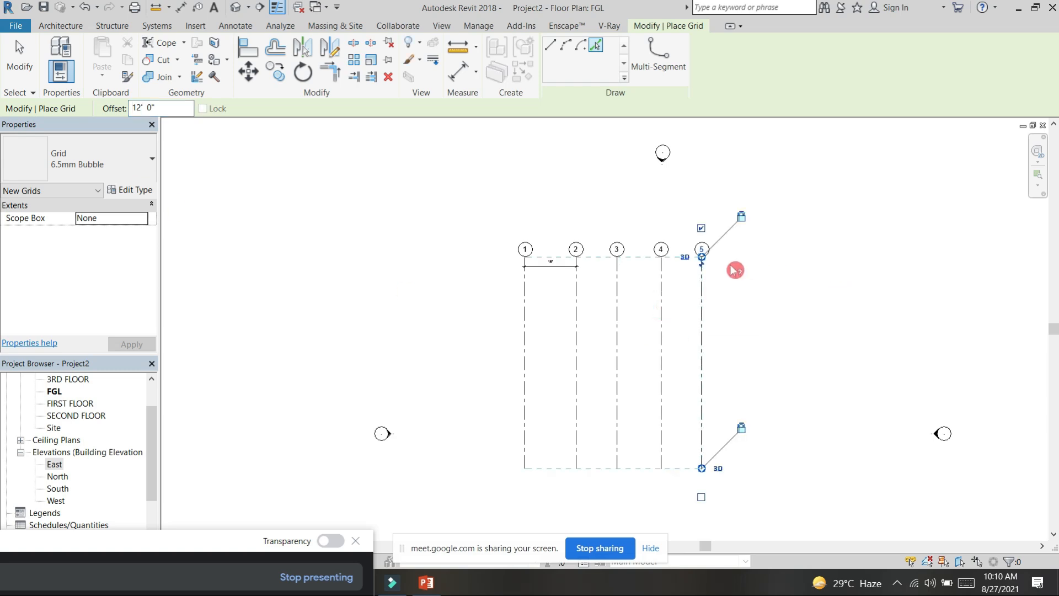
scroll(726, 273, "up", 3)
key("Escape")
key("Escape")
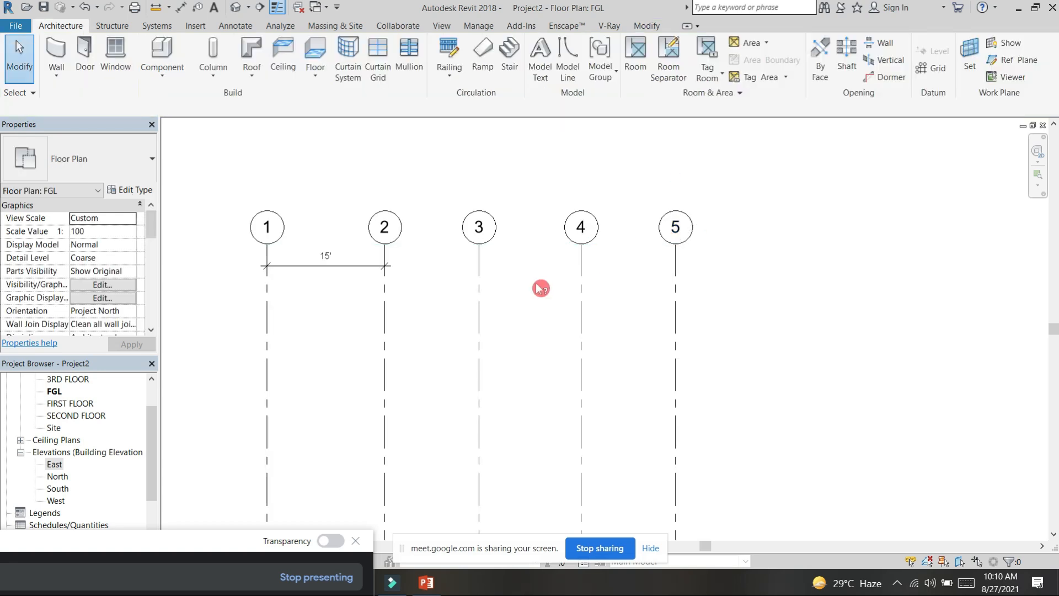
Step: Add aligned dimensions between grids 2, 3, 4 and 5, in line with the existing 15' dimension
key("d")
key("i")
left_click(384, 290)
left_click(479, 276)
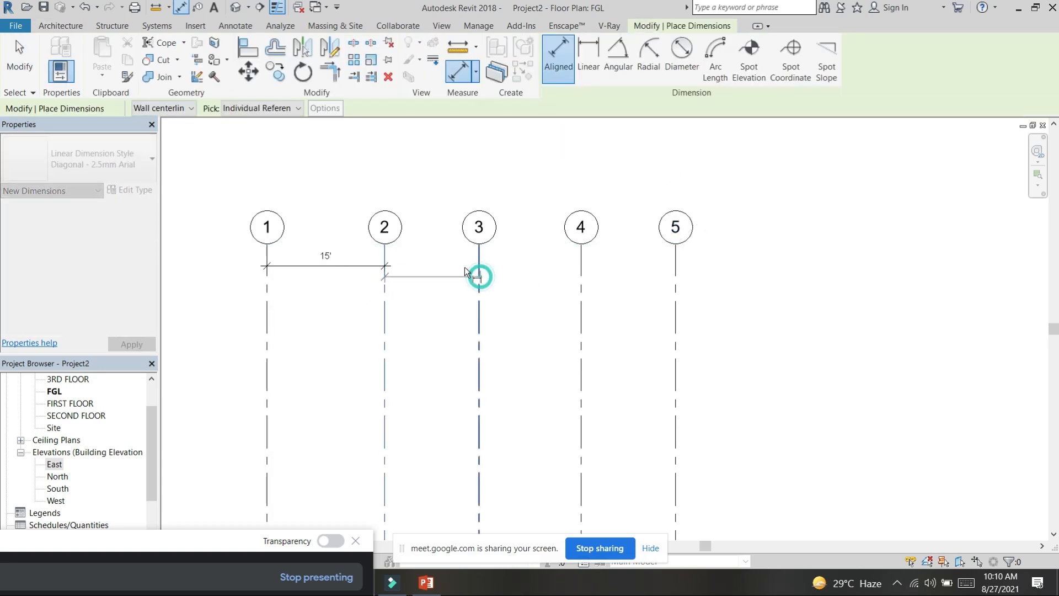
left_click(582, 275)
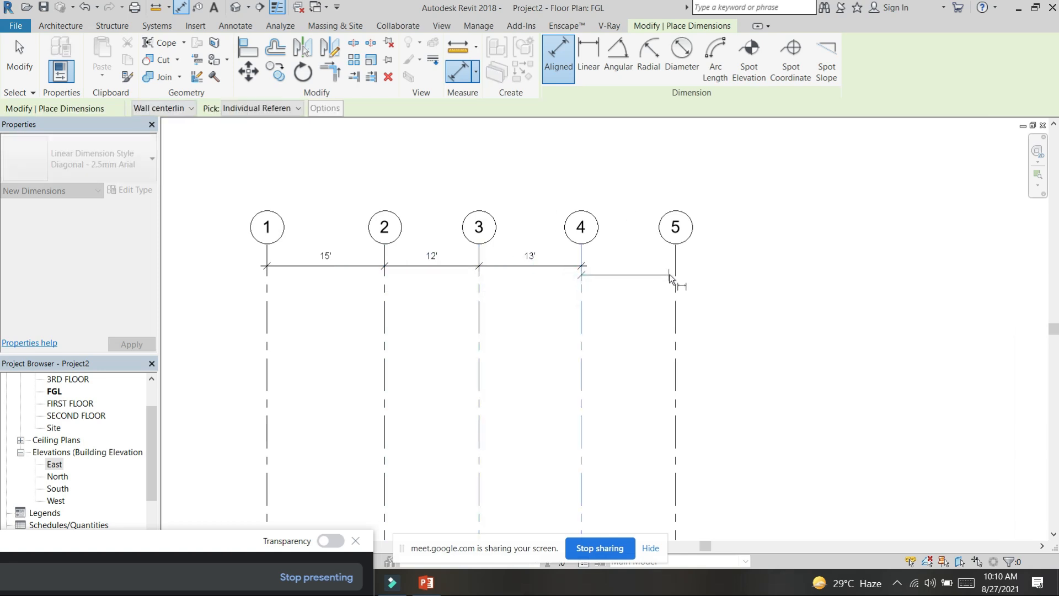
left_click(637, 268)
Step: Draw a horizontal grid line from right to left across all five vertical grids, just below the dimension line
scroll(646, 293, "down", 2)
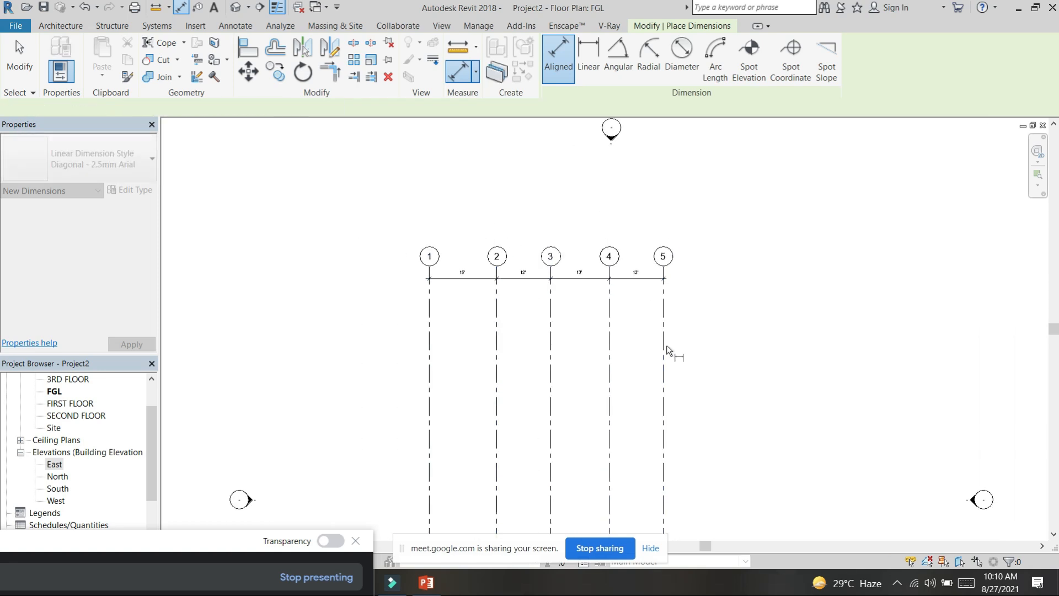
middle_click_drag(633, 329, 640, 267)
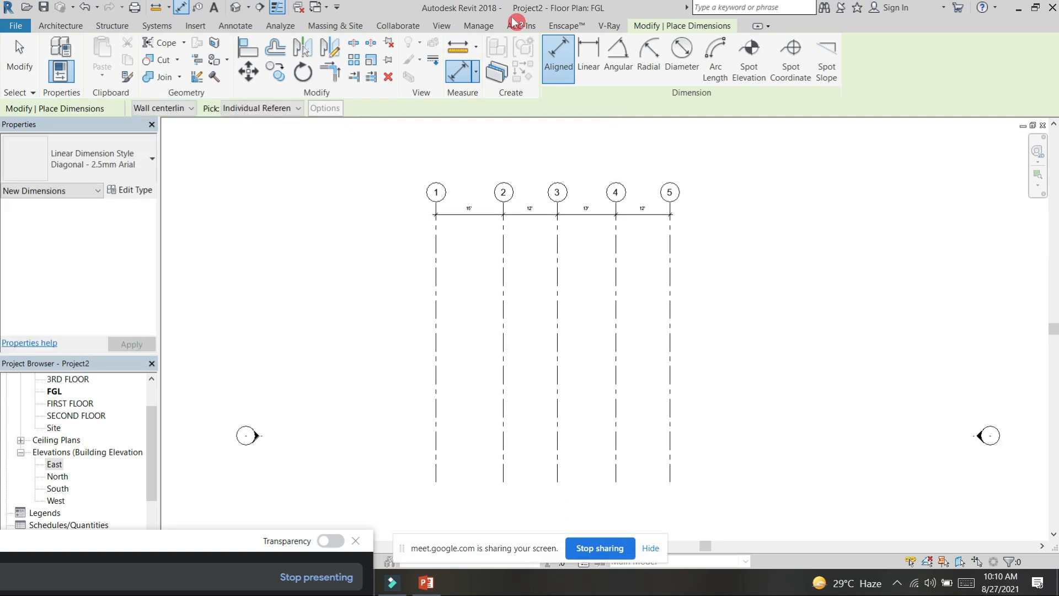
left_click(63, 25)
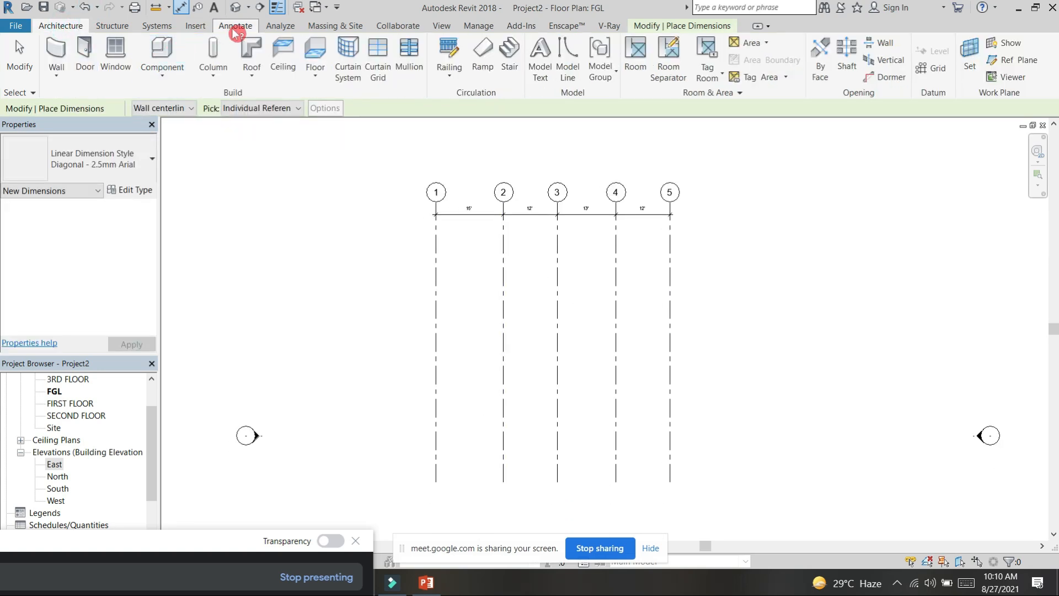
left_click(933, 68)
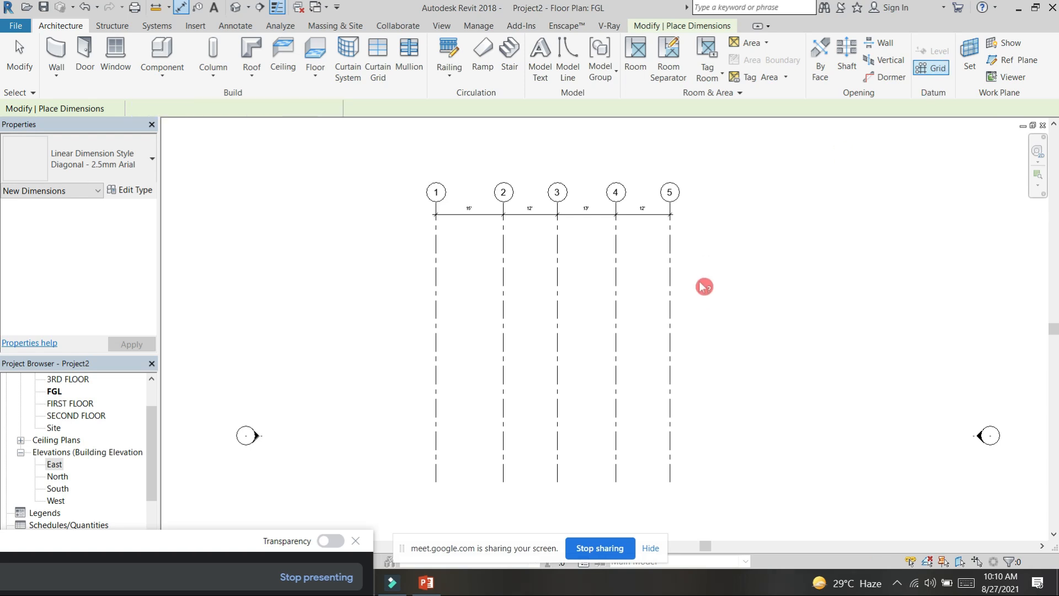
left_click(693, 238)
left_click(368, 237)
left_click(446, 210)
key("Escape")
key("Escape")
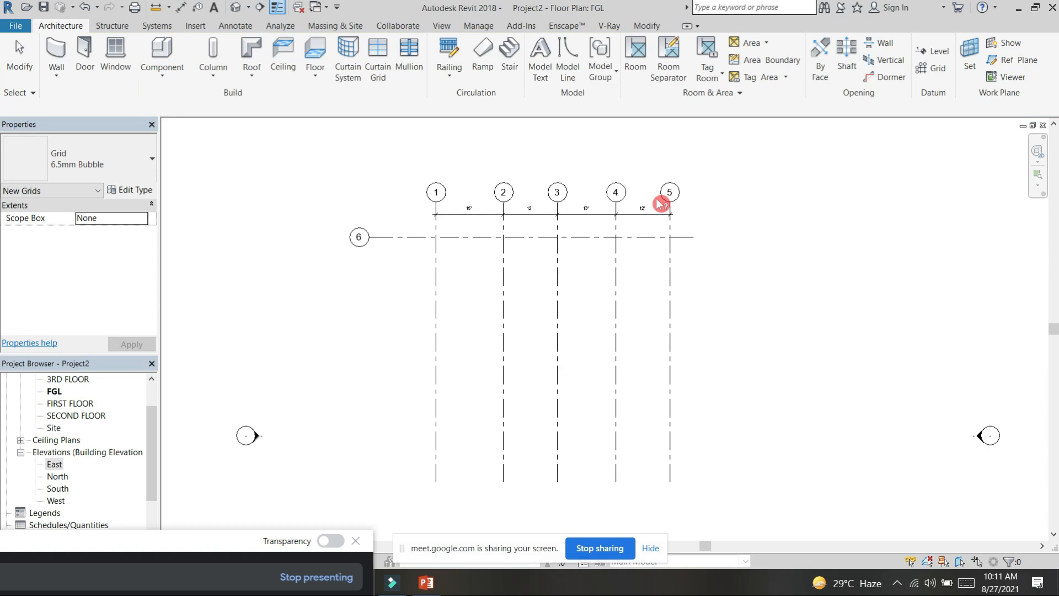
Step: Rename the horizontal grid as A
scroll(391, 259, "up", 3)
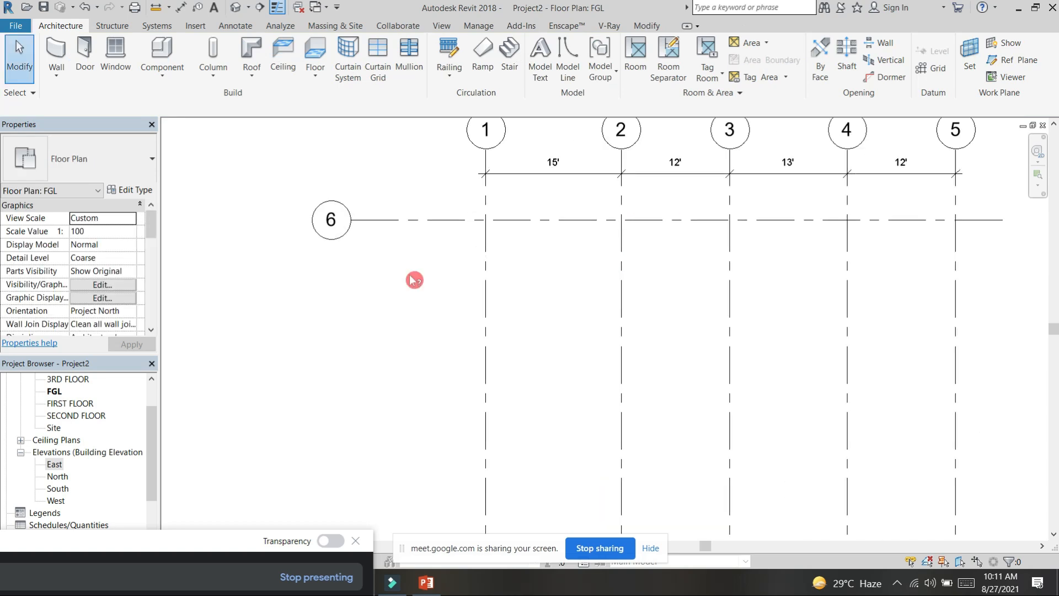
scroll(434, 257, "down", 1)
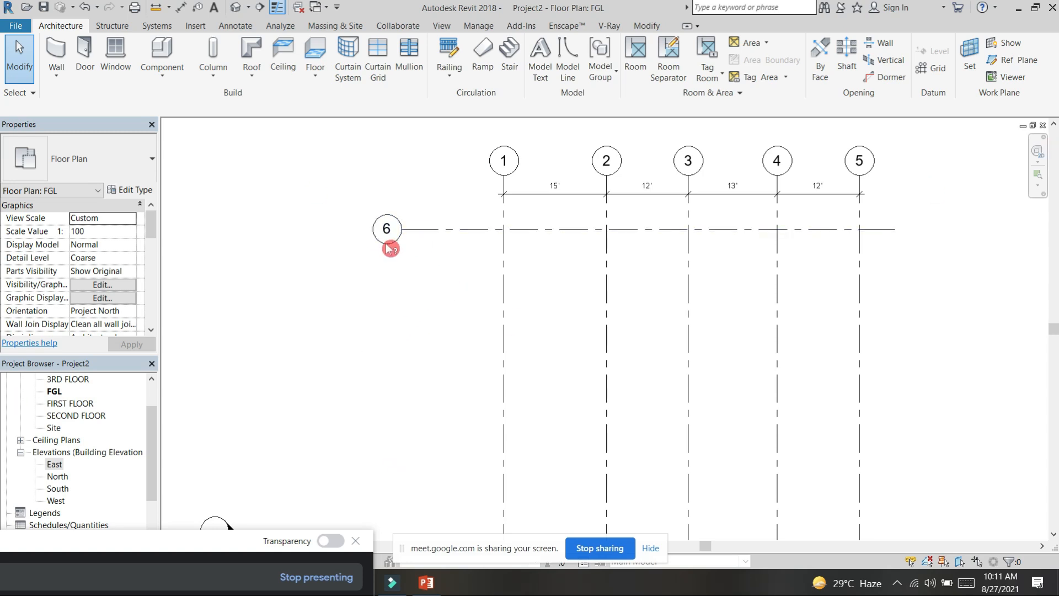
scroll(386, 229, "up", 3)
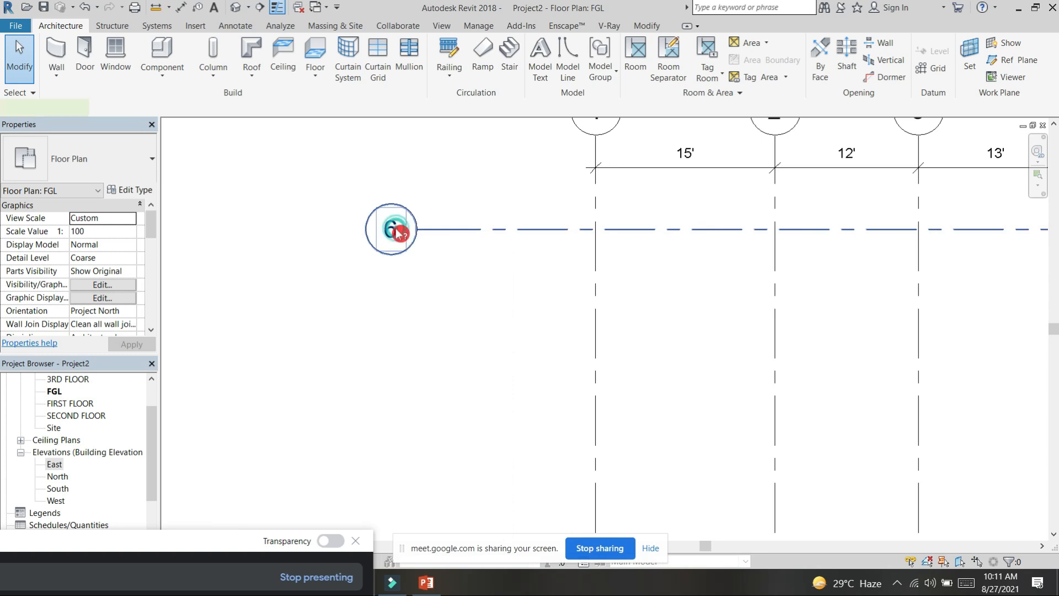
left_click(394, 231)
left_click(396, 233)
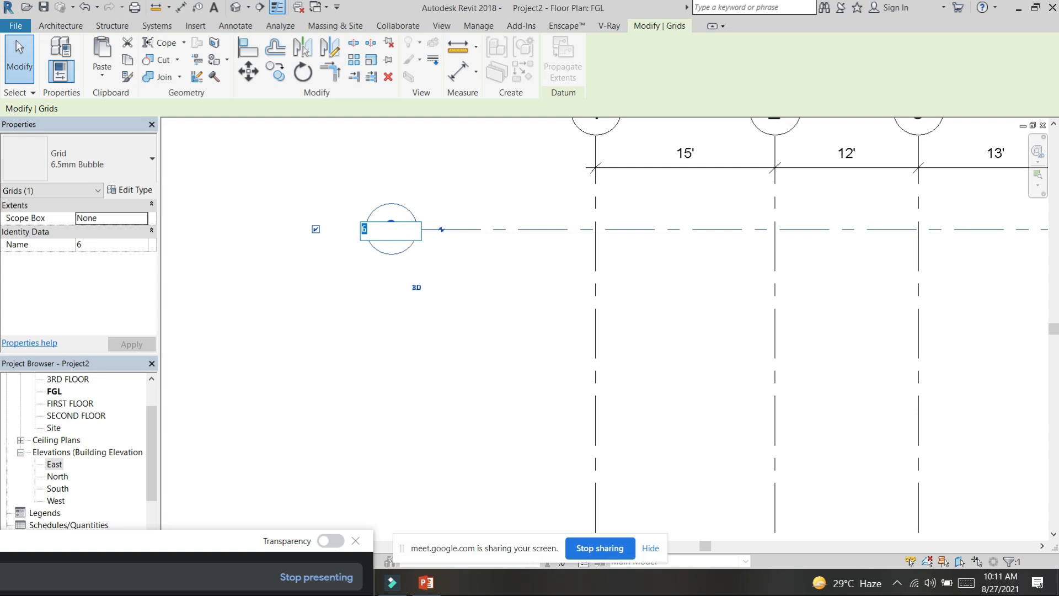
scroll(360, 361, "down", 1)
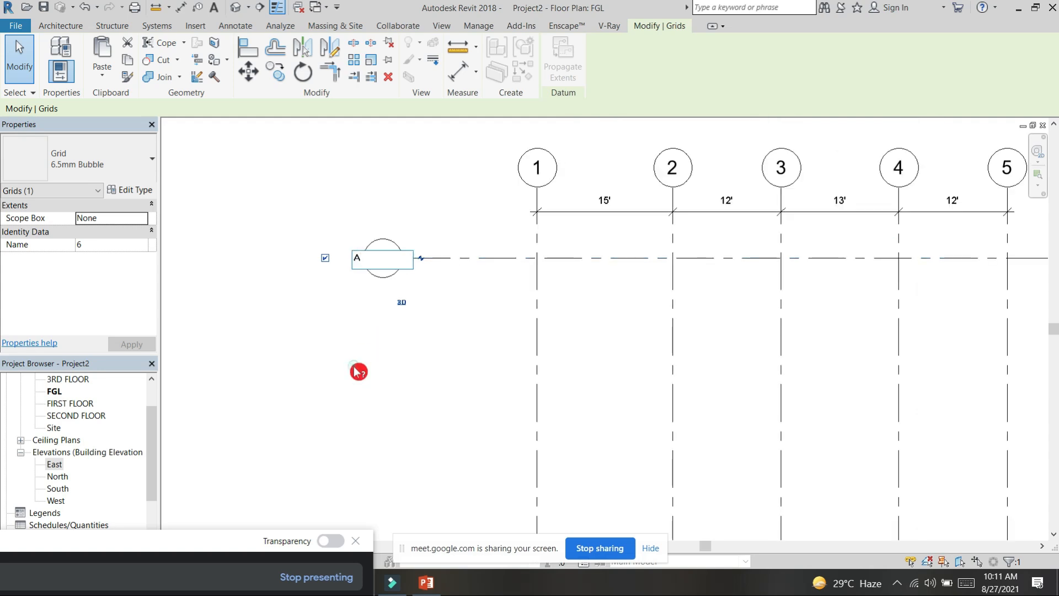
key("Return")
Step: Toggle the bubbles at both ends of grid A, then restore the single bubble at its left end
scroll(364, 375, "down", 2)
middle_click_drag(371, 378, 302, 307)
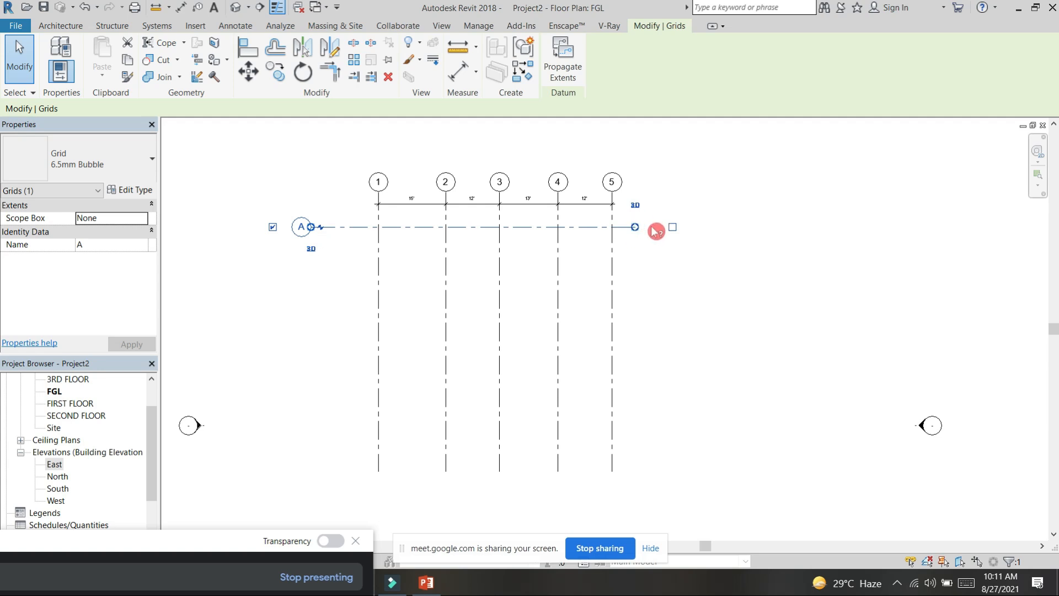
left_click(673, 228)
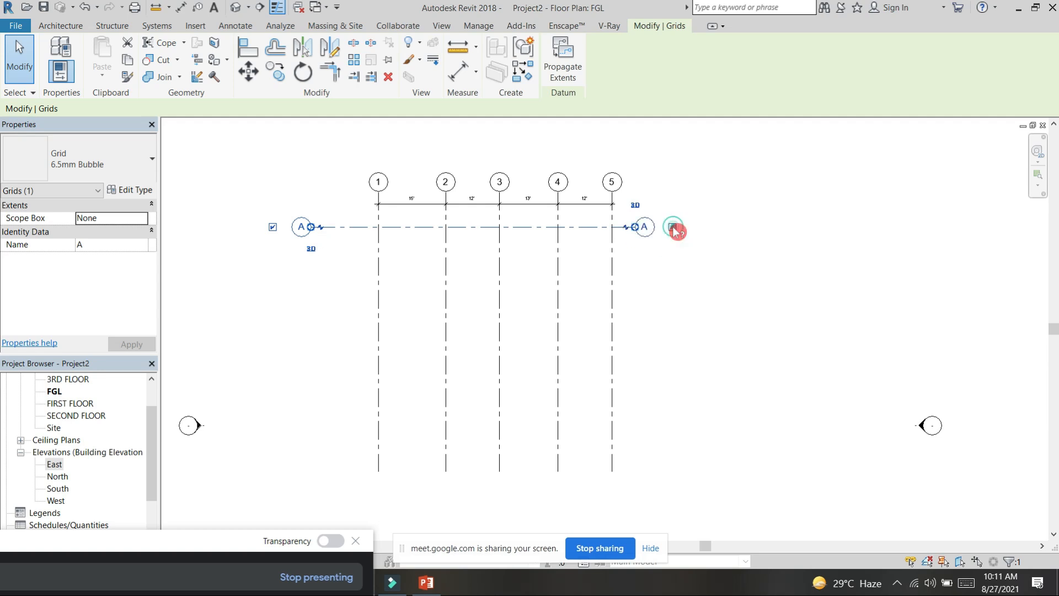
left_click(273, 227)
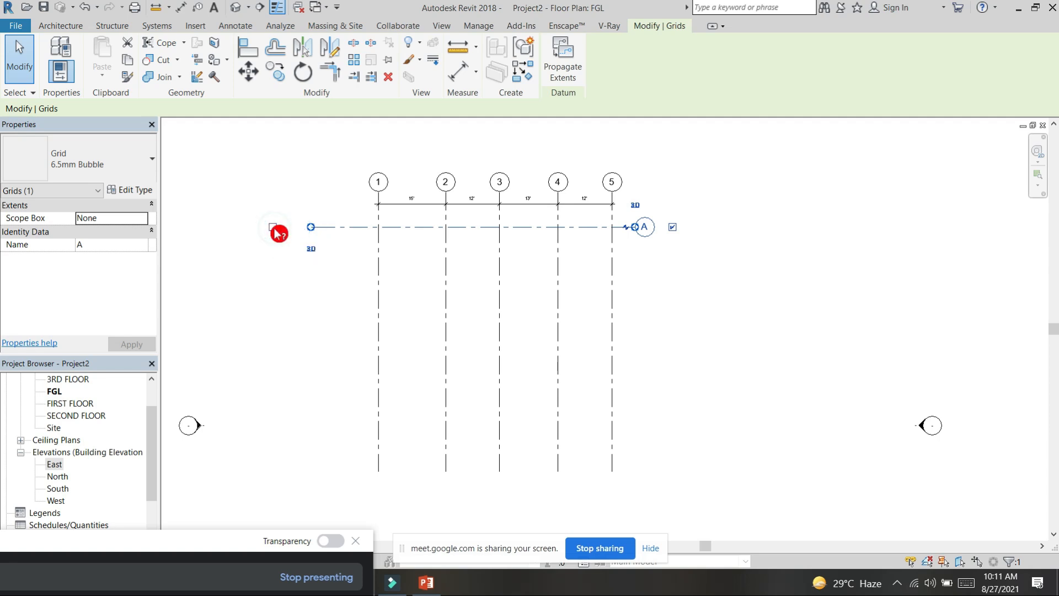
left_click(274, 228)
left_click(674, 228)
scroll(675, 279, "up", 2)
left_click(677, 285)
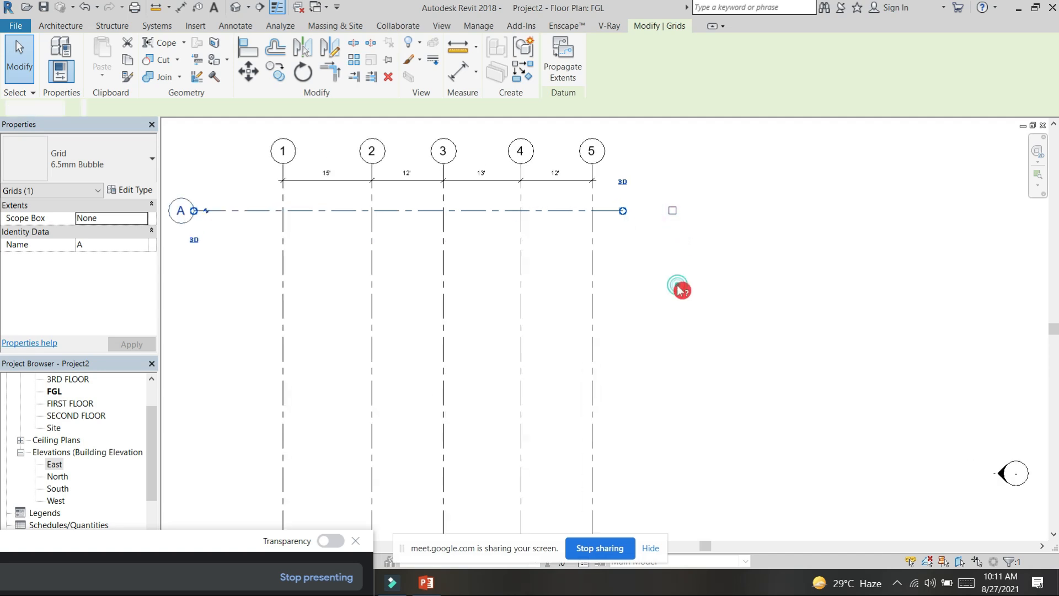
left_click(619, 211)
scroll(688, 260, "down", 1)
scroll(689, 260, "down", 1)
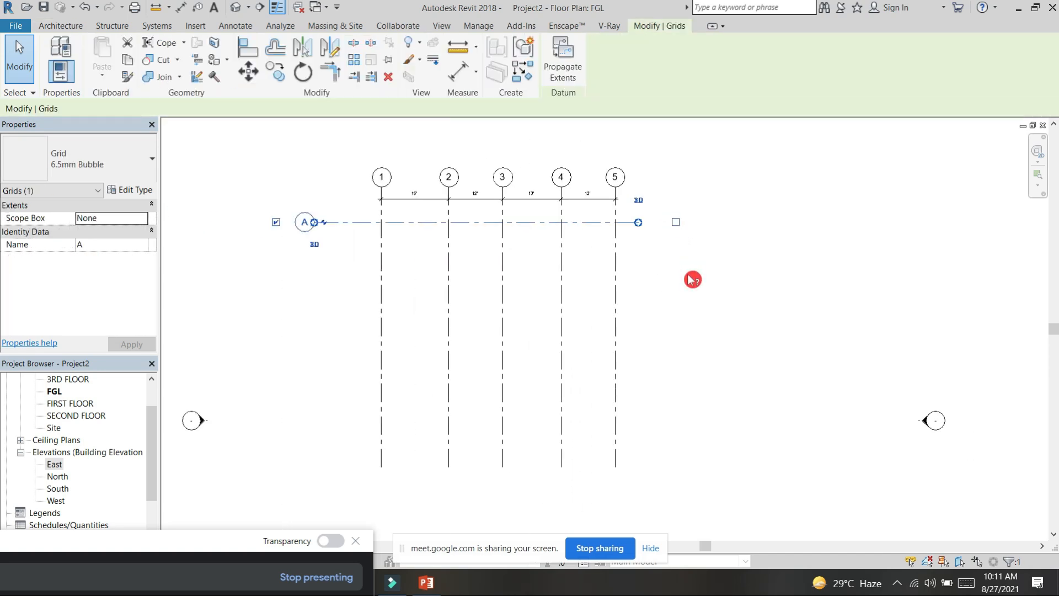
key("c")
key("o")
key("Escape")
key("Escape")
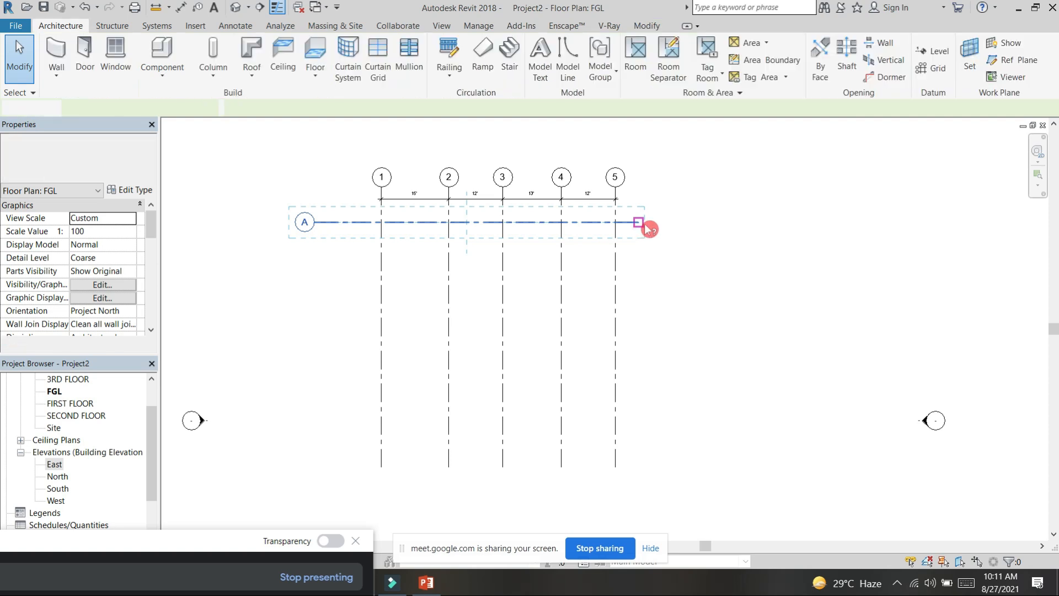
Step: Copy grid A 12' downward to create the next horizontal grid
left_click(641, 226)
key("c")
key("o")
left_click(694, 223)
type("12")
key("Return")
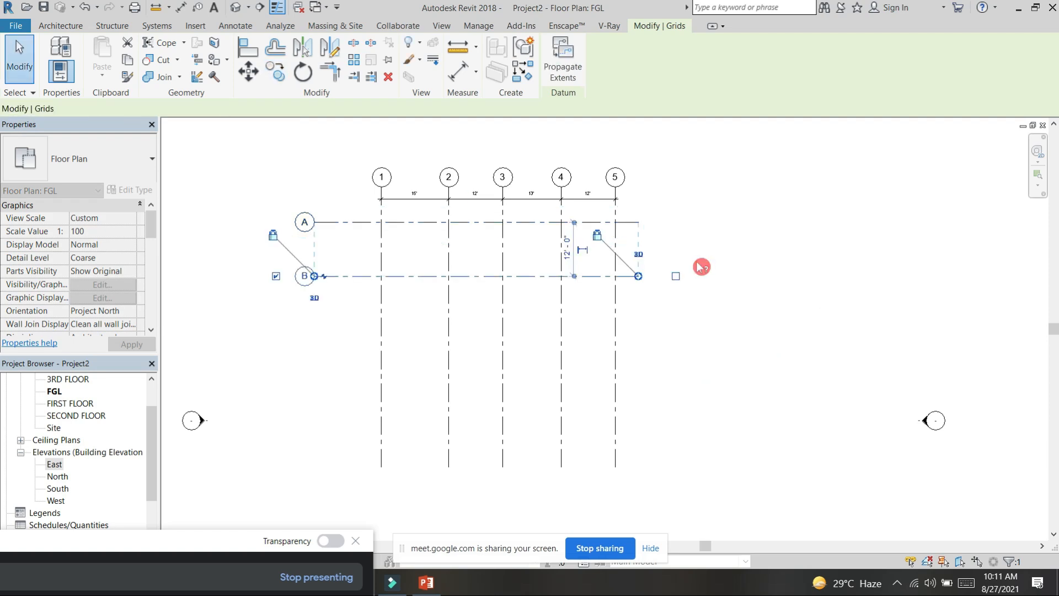
left_click(627, 300)
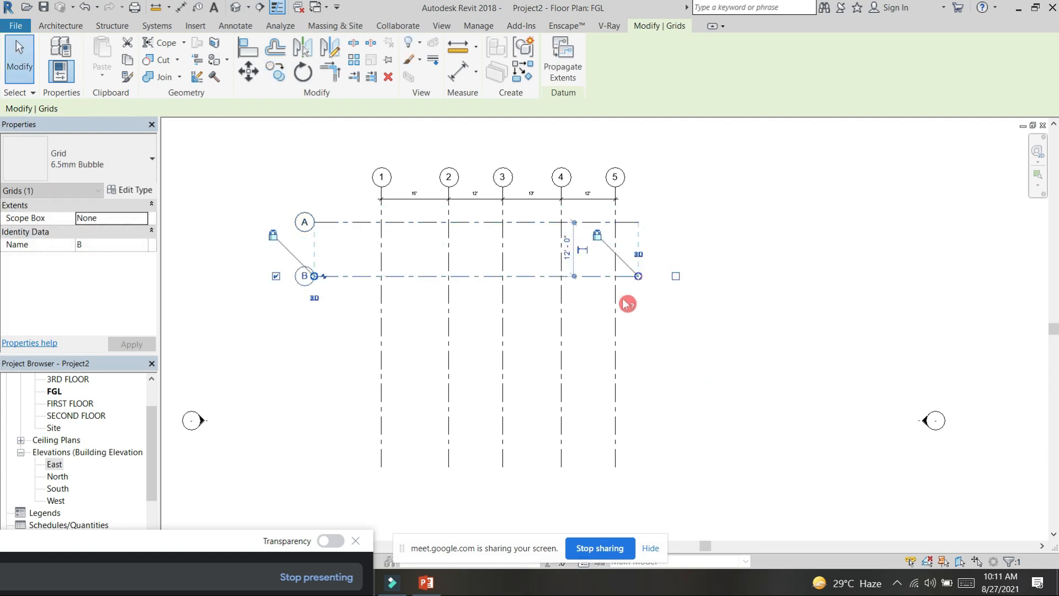
Step: Copy grid B downward with Constrain and Multiple enabled, placing two more horizontal grids at successive 12' spacings
left_click(491, 281)
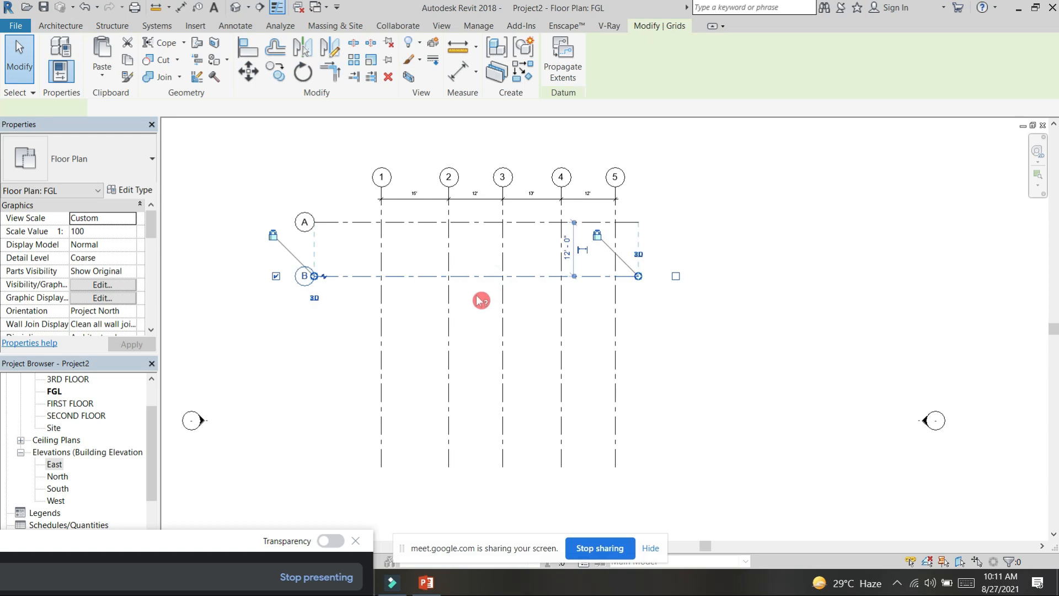
left_click(275, 72)
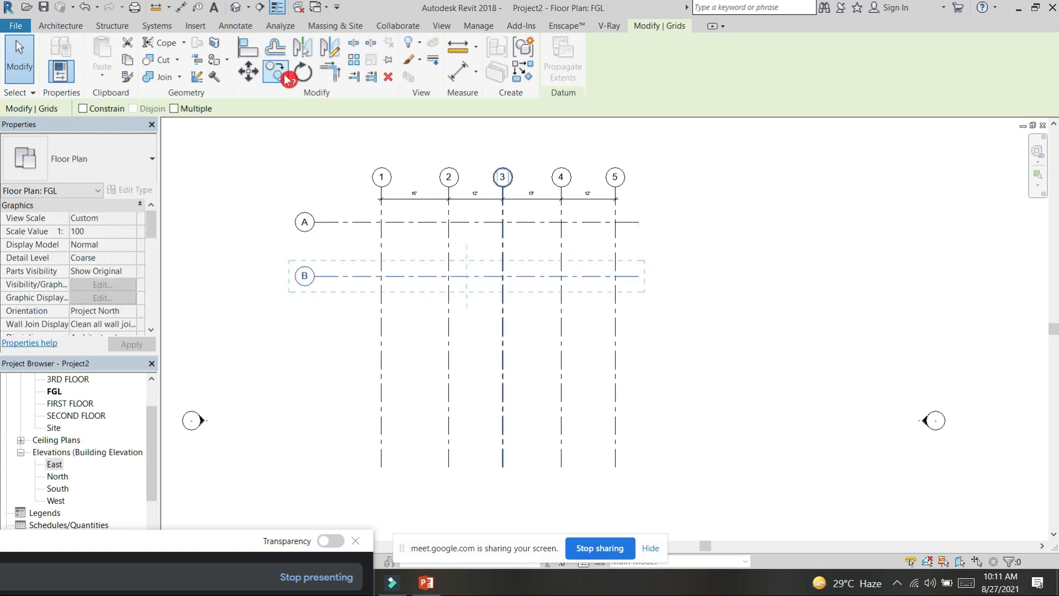
left_click(84, 109)
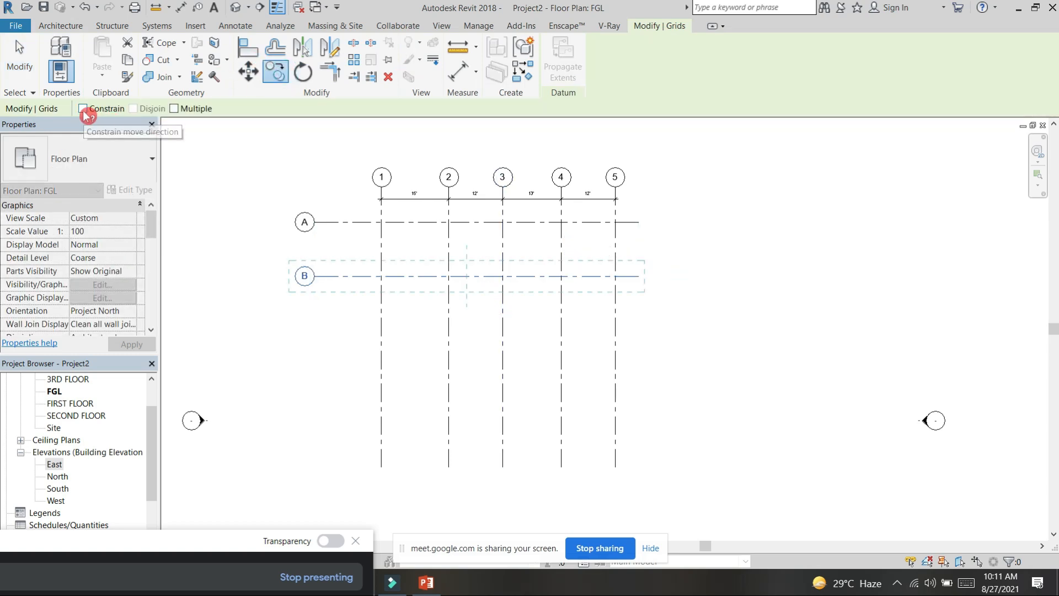
left_click(175, 109)
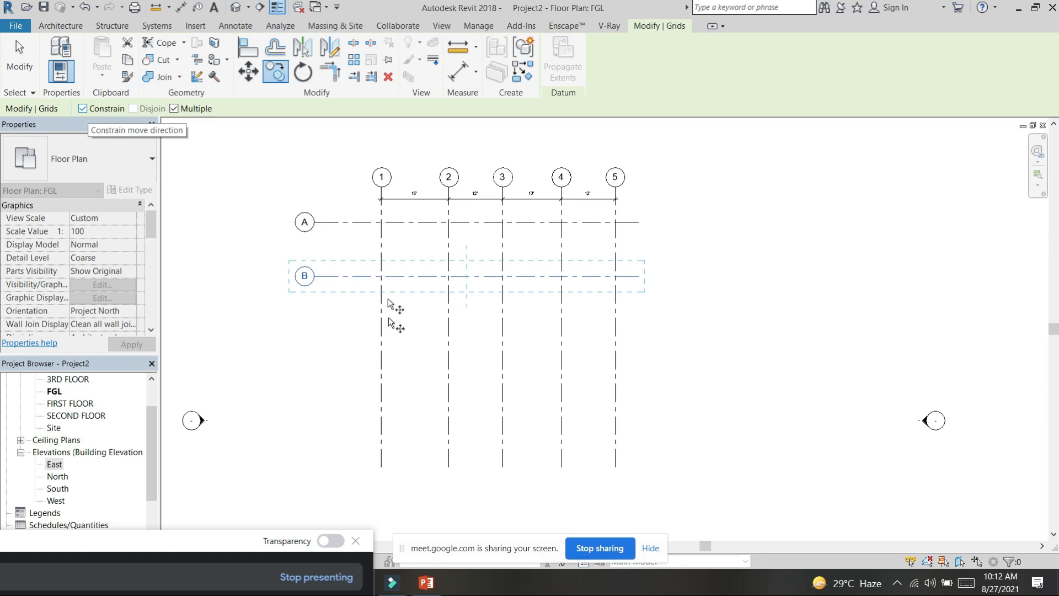
left_click(381, 275)
type("12'")
key("Return")
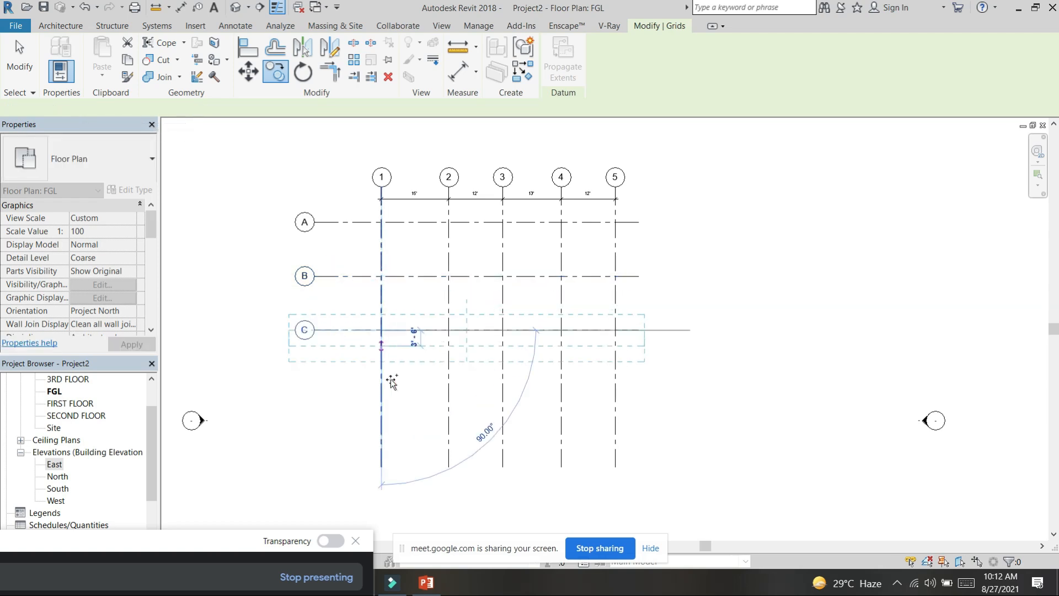
type("12'")
key("Return")
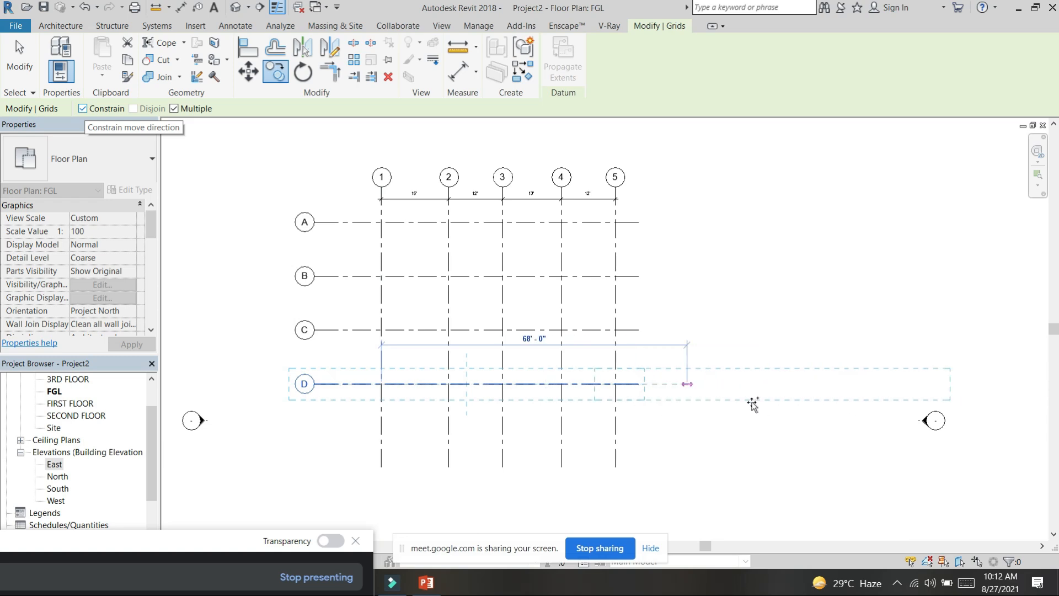
Step: Turn the copy's Constrain option off to show unrestricted movement, and turn it back on
scroll(604, 425, "down", 1)
middle_click_drag(604, 425, 628, 324)
left_click(105, 109)
left_click(83, 112)
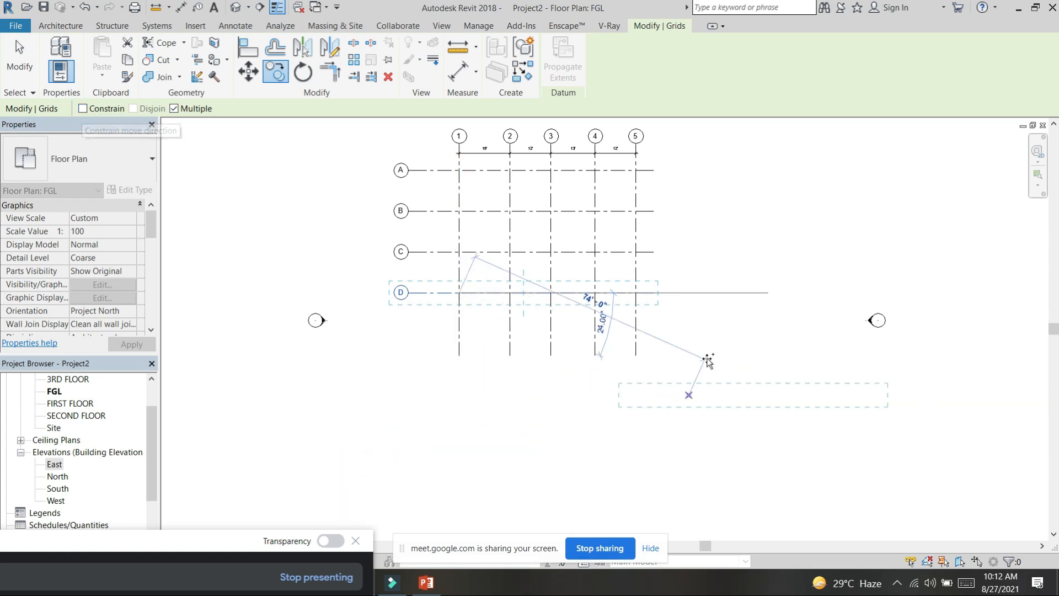
left_click(88, 113)
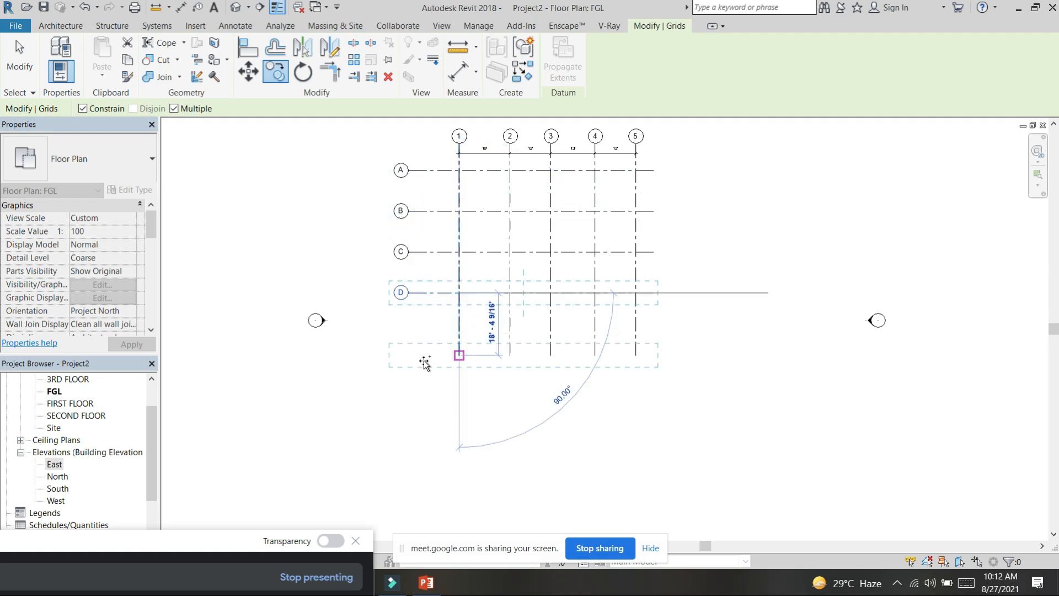
Step: Place one more constrained grid copy 13' below grid D and finish copying
type("13")
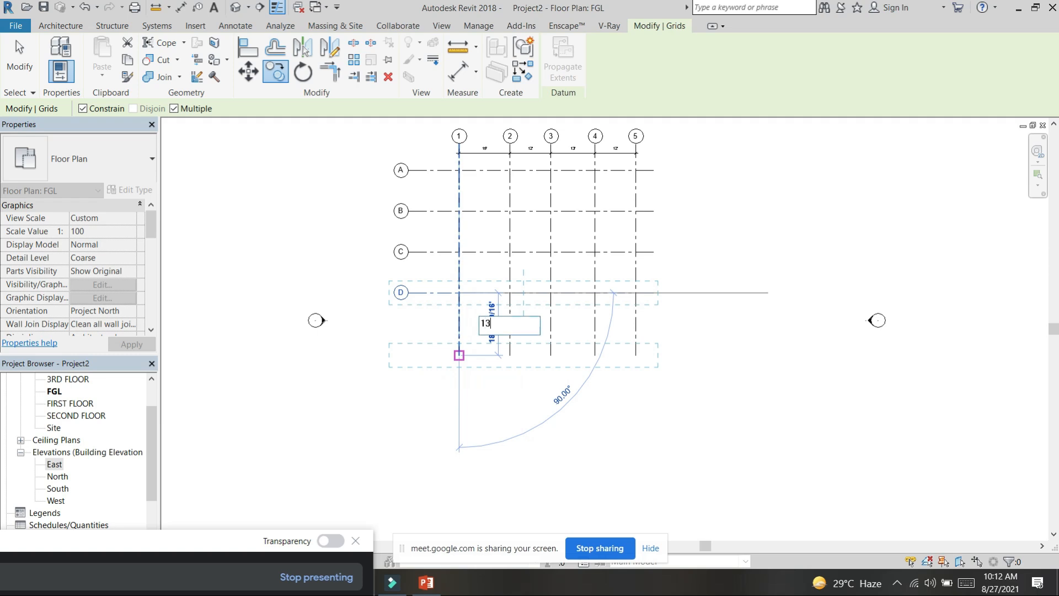
type("'")
key("Return")
key("Escape")
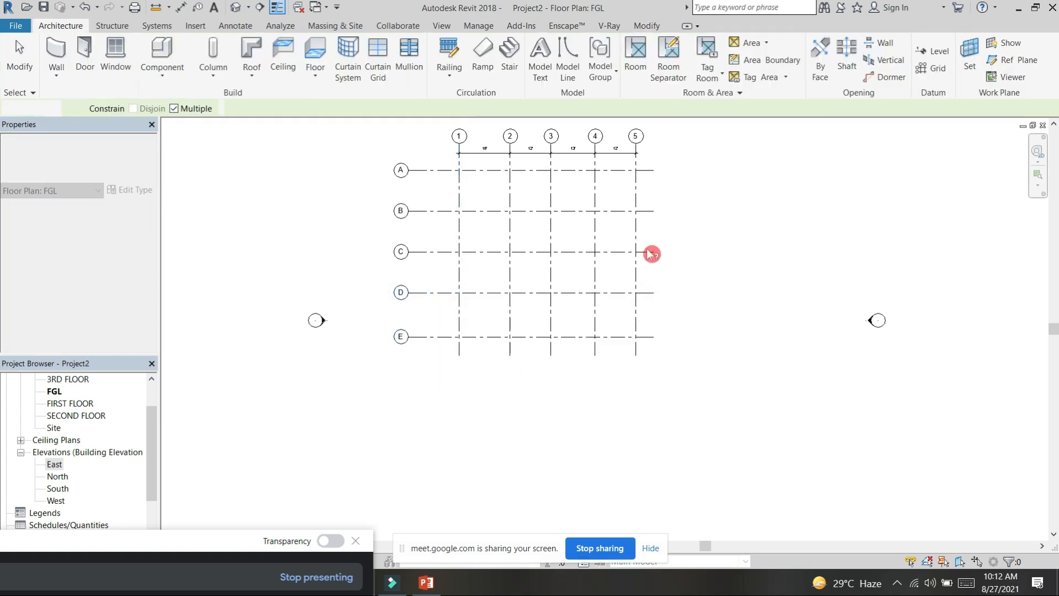
middle_click_drag(727, 310, 739, 340)
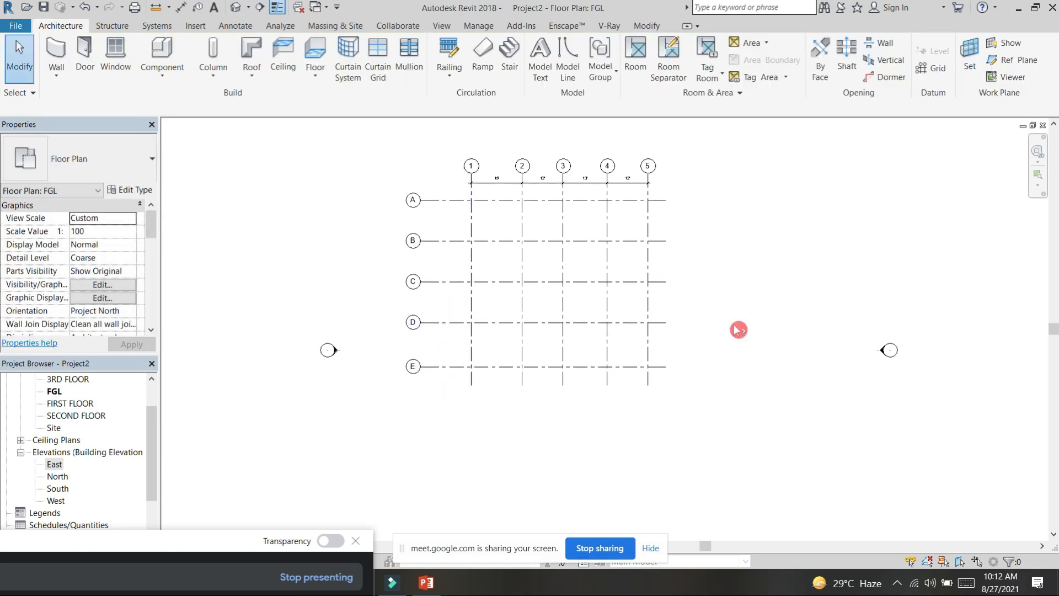
key("ctrl+s")
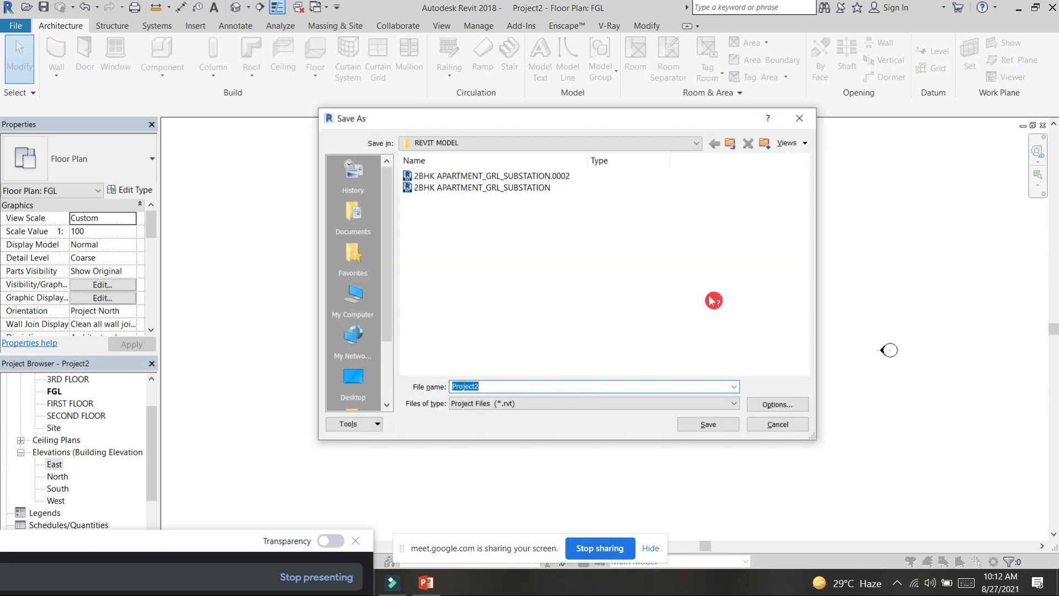
left_click(800, 123)
scroll(513, 265, "up", 3)
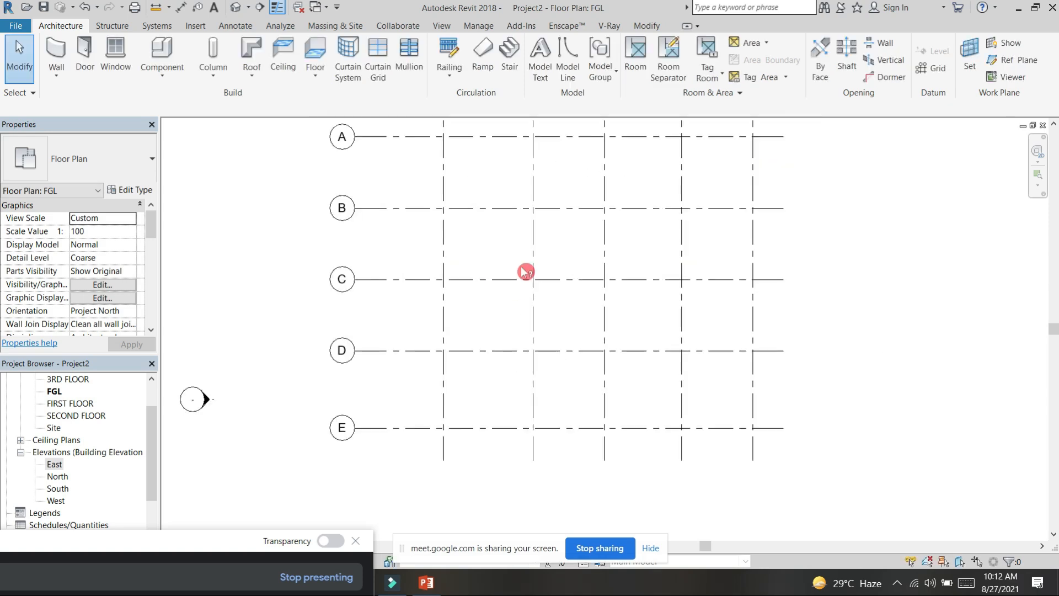
scroll(617, 277, "down", 2)
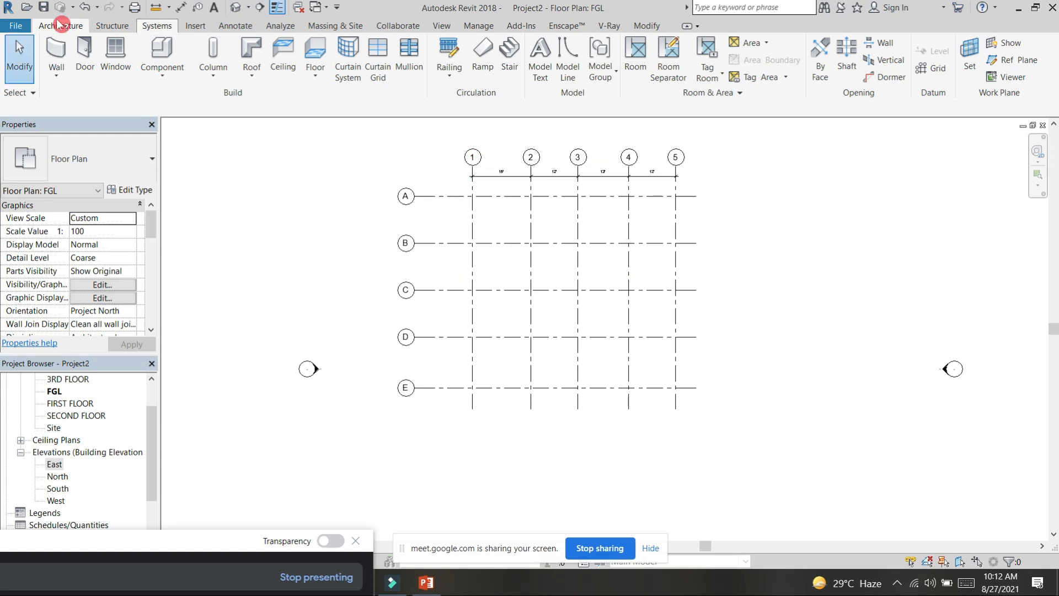
Step: Add a continuous aligned dimension across grids A to E, placed between the letter bubbles and grid 1
left_click(181, 7)
left_click(444, 196)
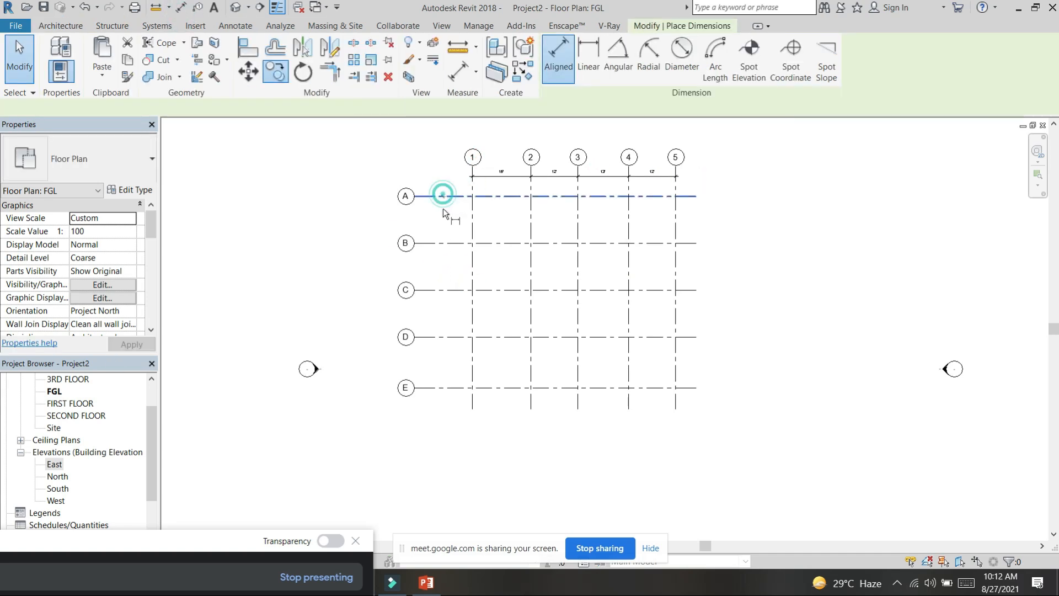
left_click(444, 241)
left_click(444, 290)
left_click(444, 337)
left_click(443, 387)
left_click(438, 372)
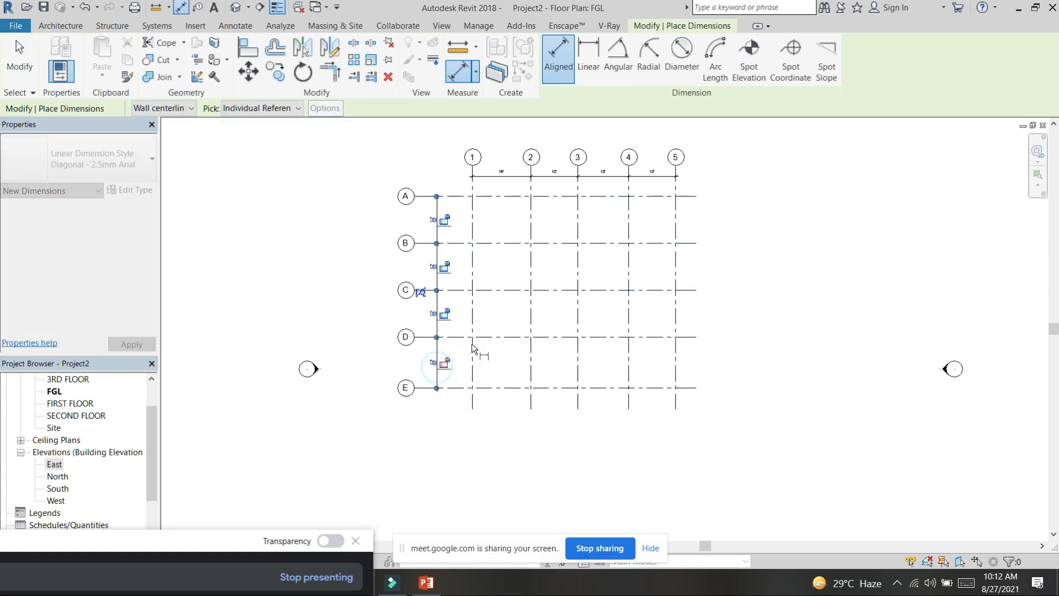
left_click(463, 202)
key("Escape")
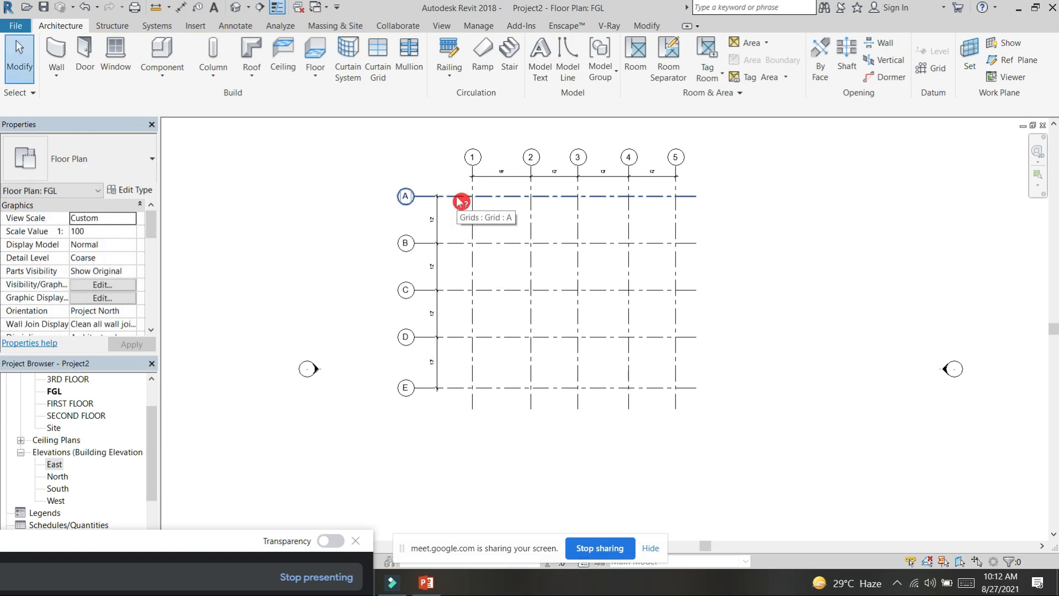
Step: Start a wall and duplicate the Generic - 200mm wall type as Generic - 230MM
left_click(55, 49)
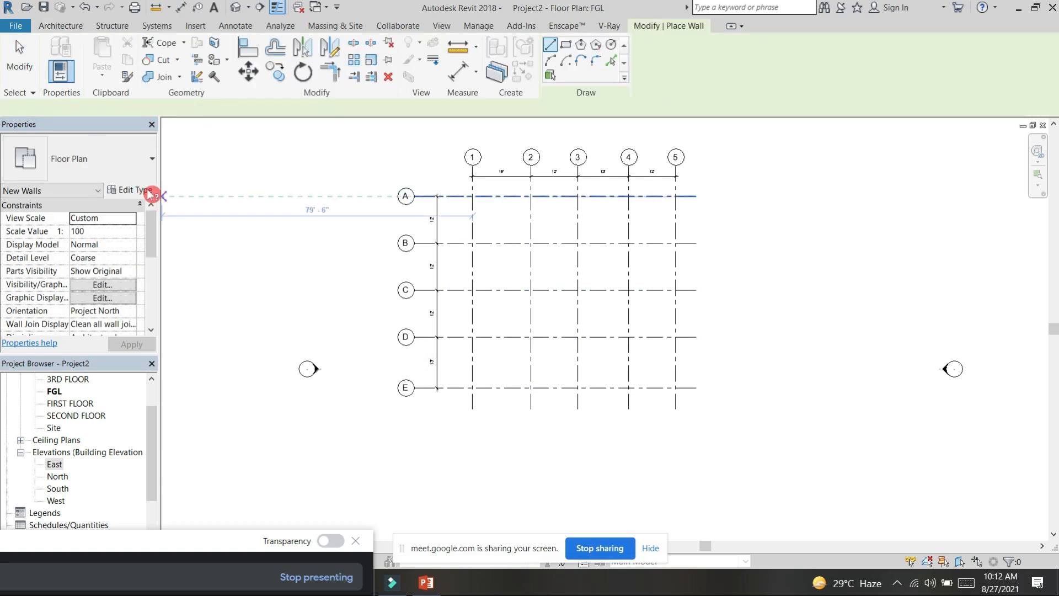
left_click(128, 190)
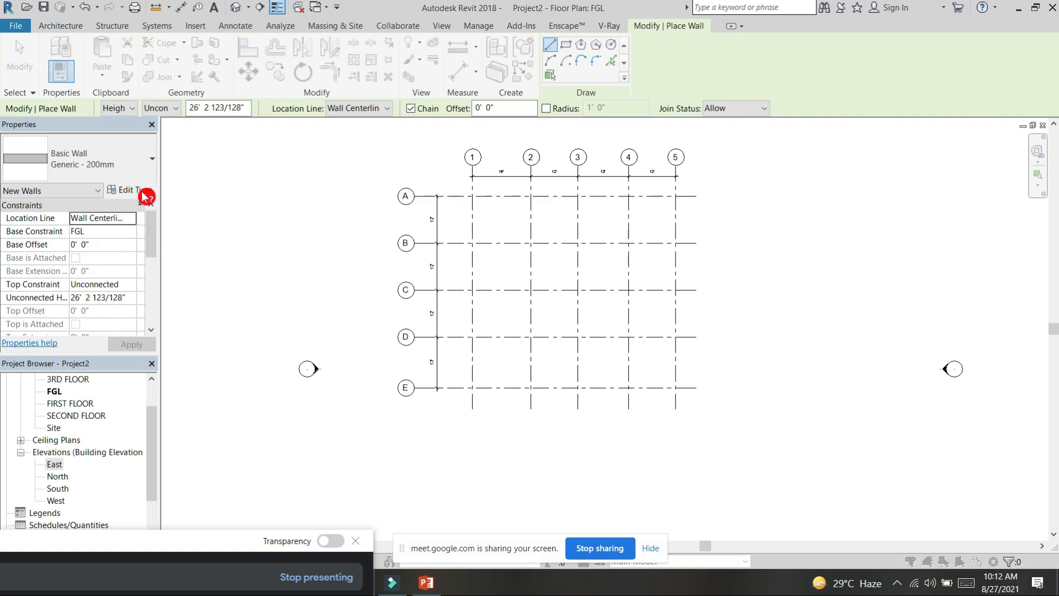
left_click(665, 131)
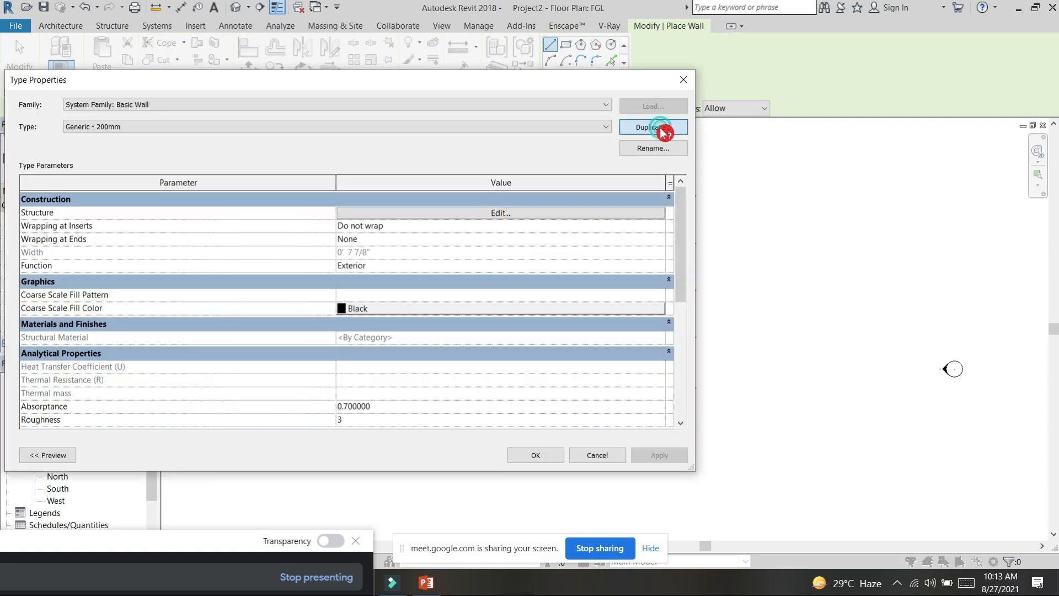
left_click_drag(411, 206, 350, 212)
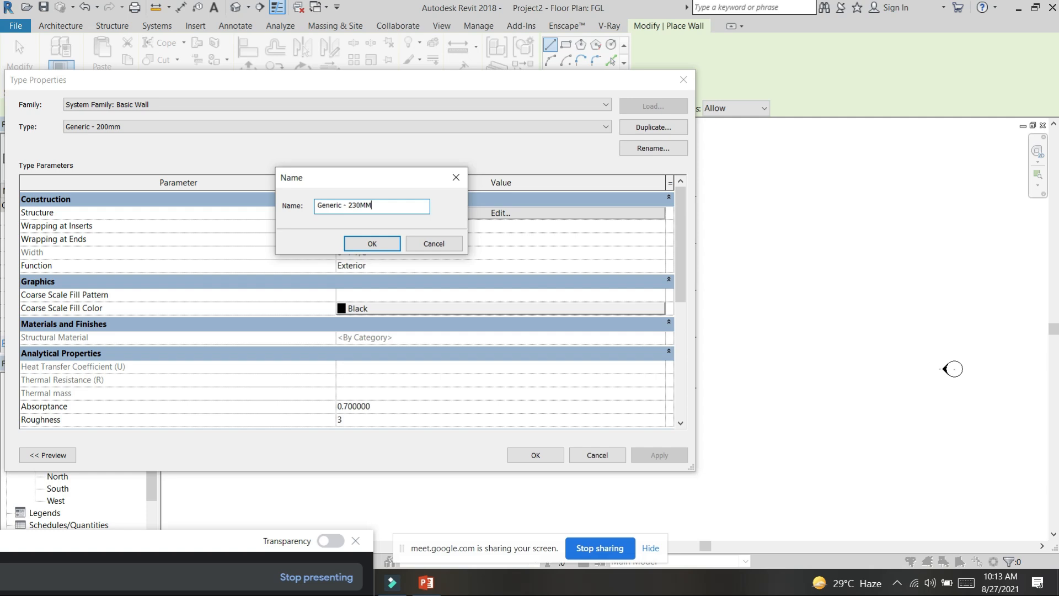
left_click(372, 245)
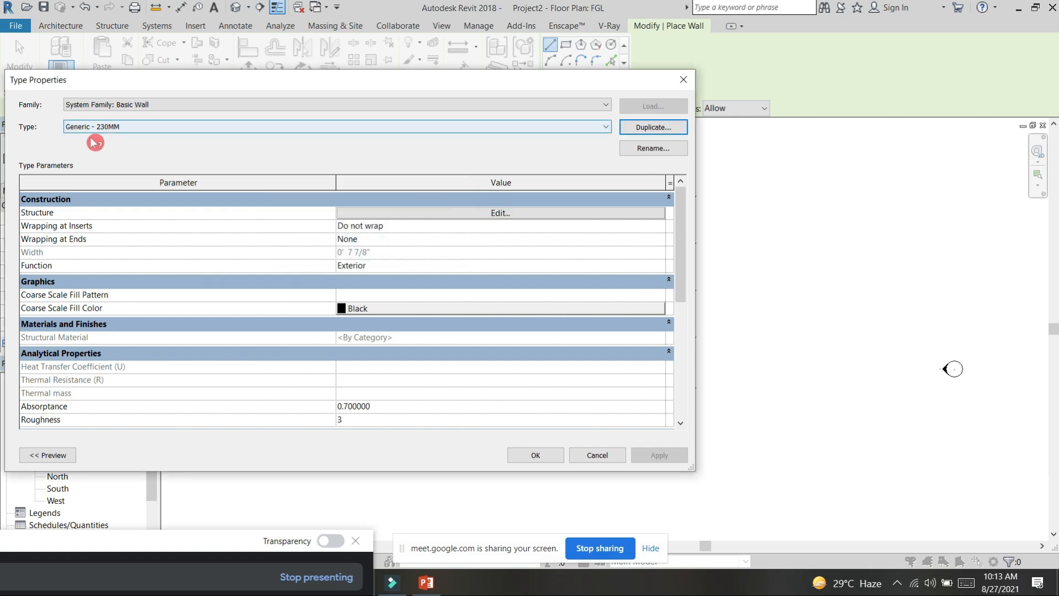
Step: Set the structure layer thickness of the Generic - 230MM wall type to 9"
left_click(490, 216)
left_click(396, 216)
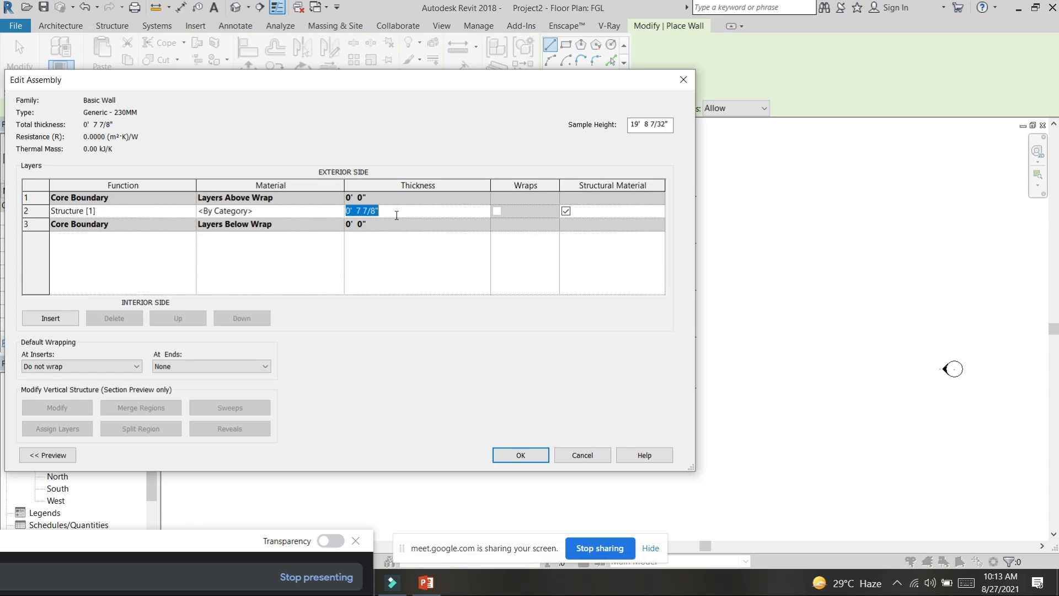
type("9\"")
key("Tab")
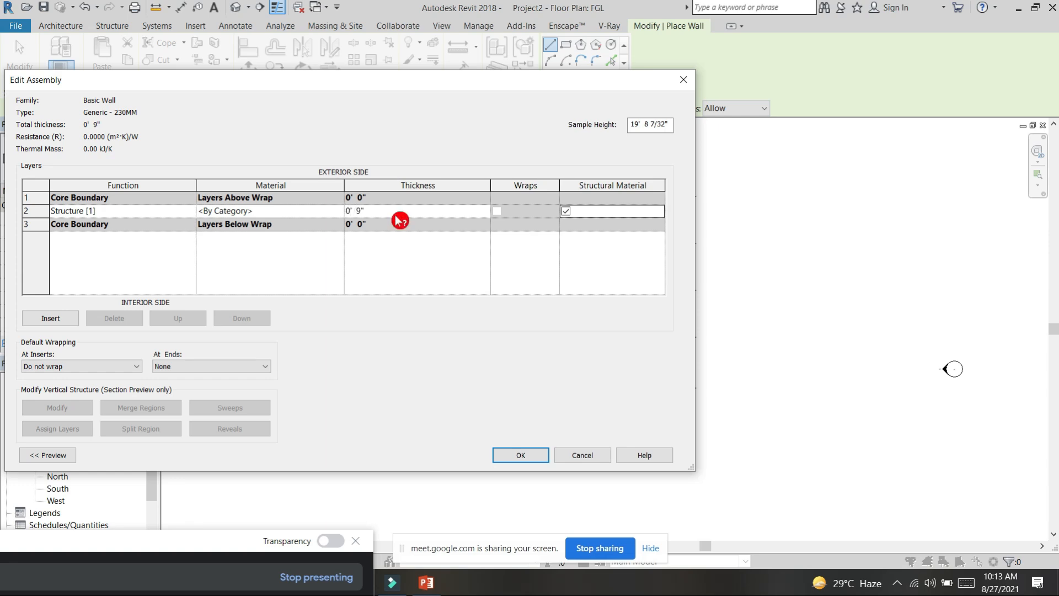
left_click(515, 455)
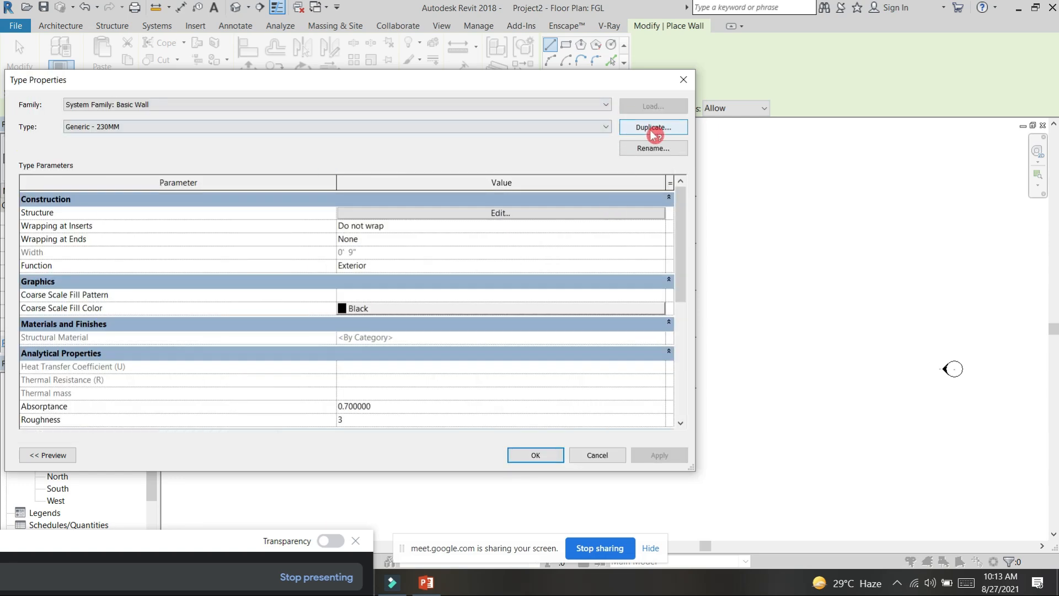
Step: Rename the Generic - 230MM wall type as 9" WALL and accept the type properties
left_click(654, 149)
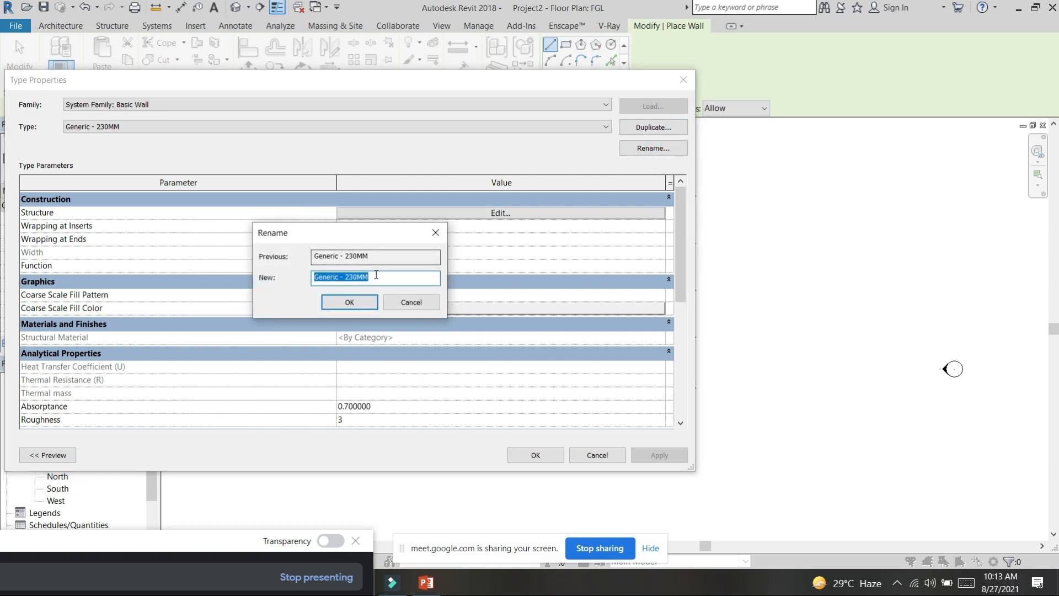
left_click(309, 281)
type("9\" WALL")
left_click(339, 303)
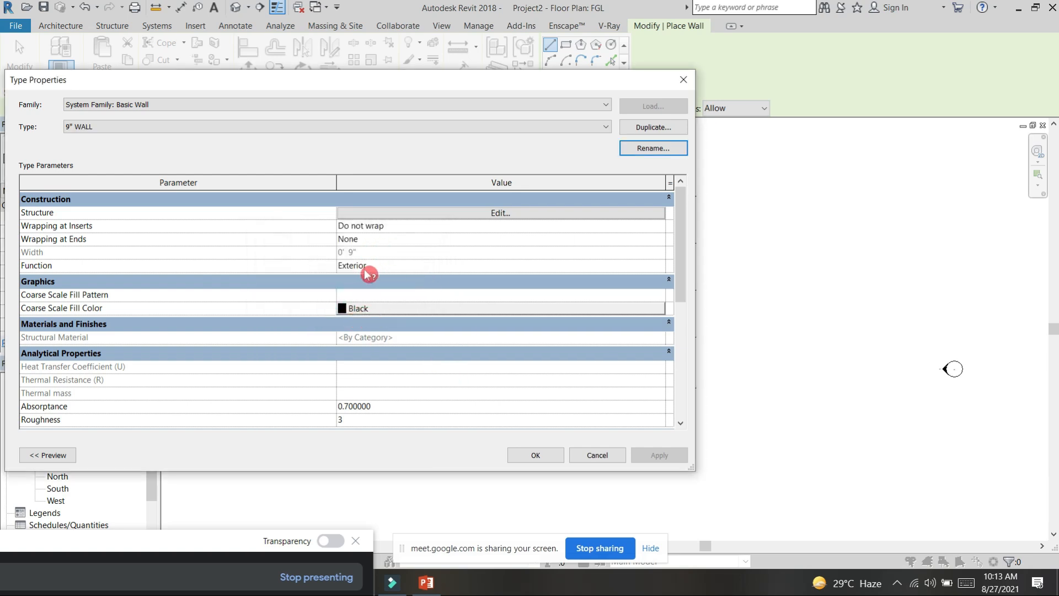
left_click(536, 454)
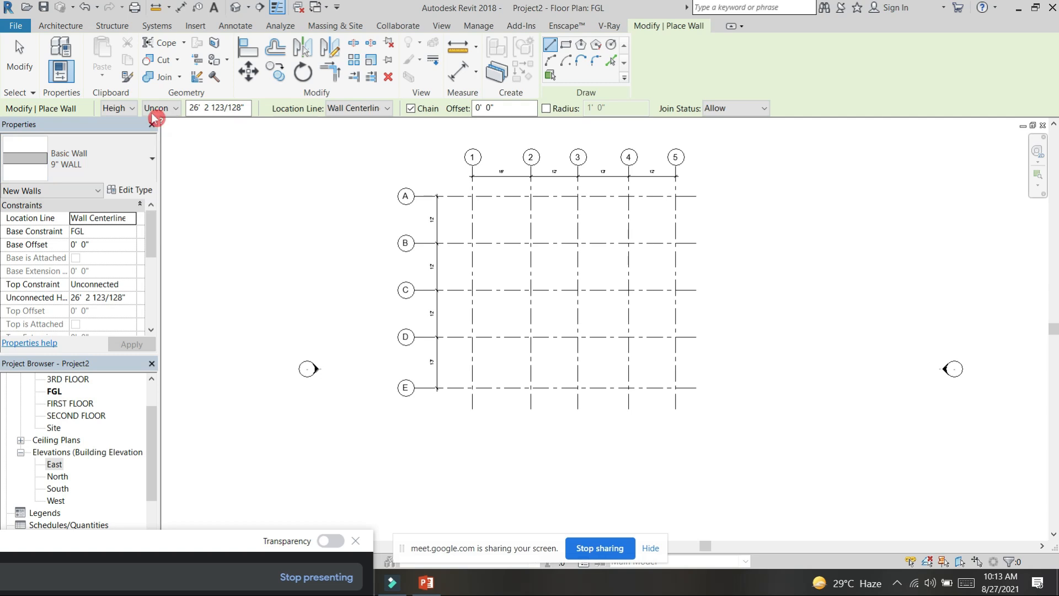
Step: Try to set the new wall's height up to level FGL
left_click(168, 110)
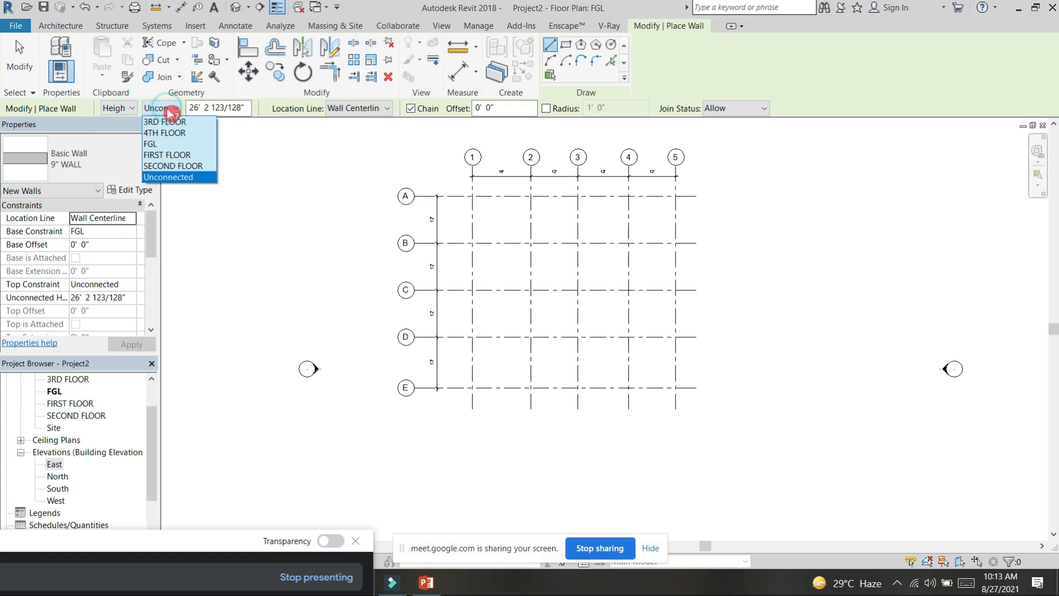
left_click(163, 145)
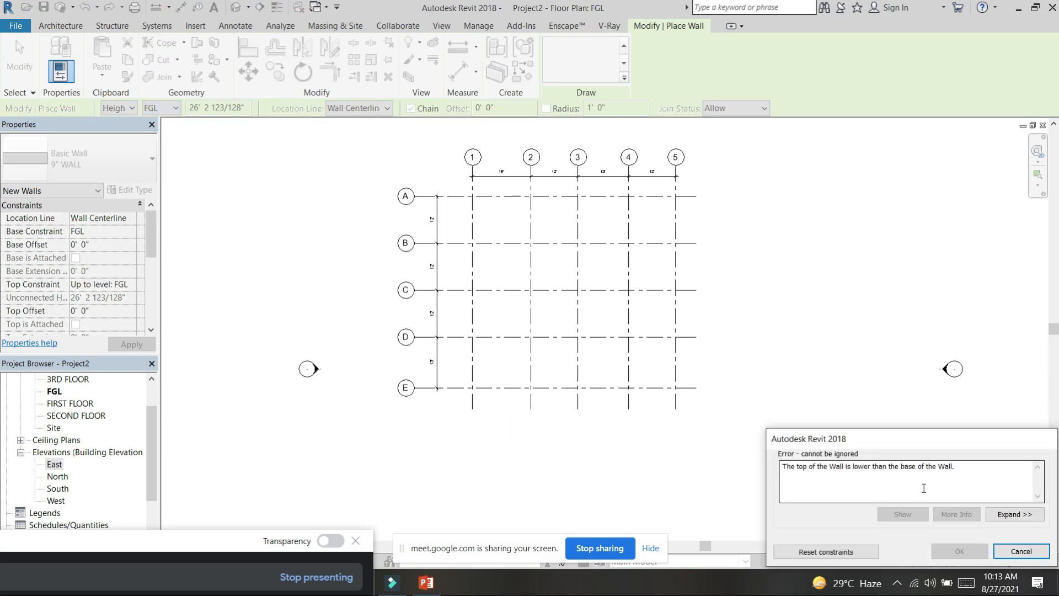
left_click(1021, 551)
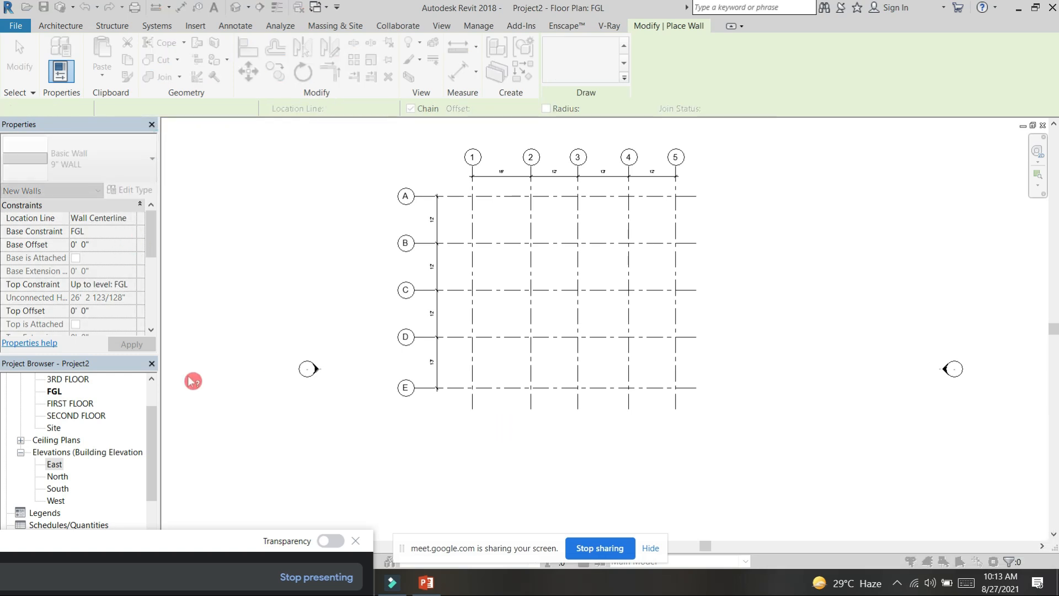
Step: Set the new wall's top constraint to Up to level: FIRST FLOOR
left_click(132, 287)
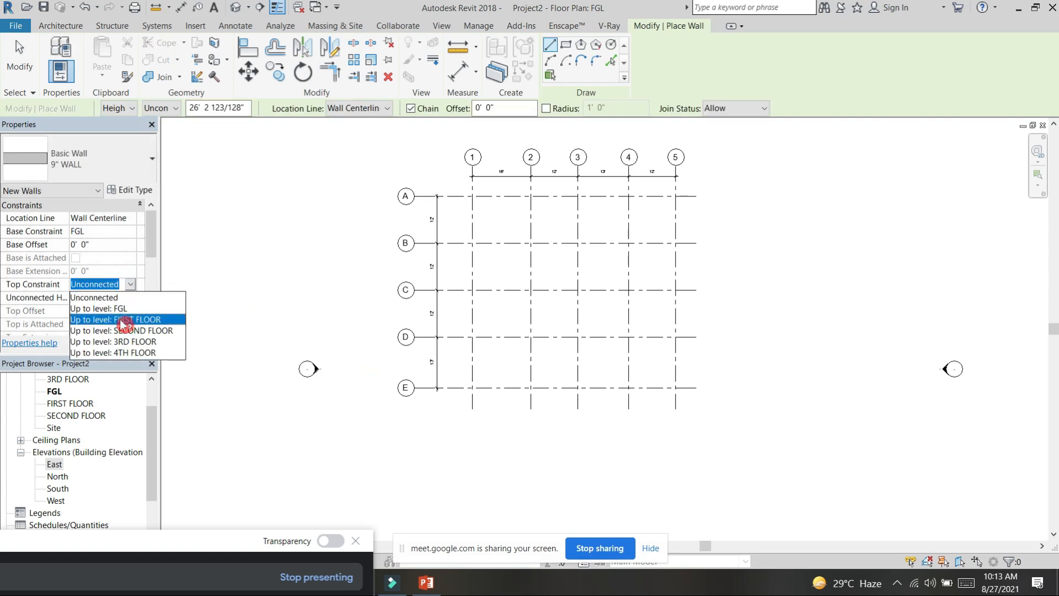
left_click(123, 319)
left_click(137, 343)
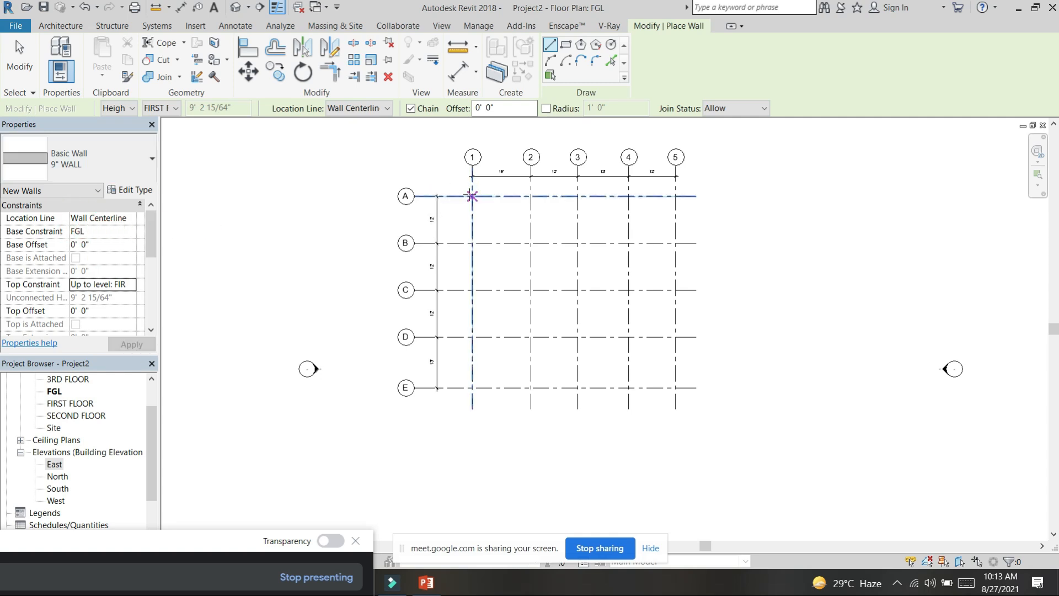
Step: Draw a 9" WALL along grid A from grid 1 to grid 4
left_click(116, 231)
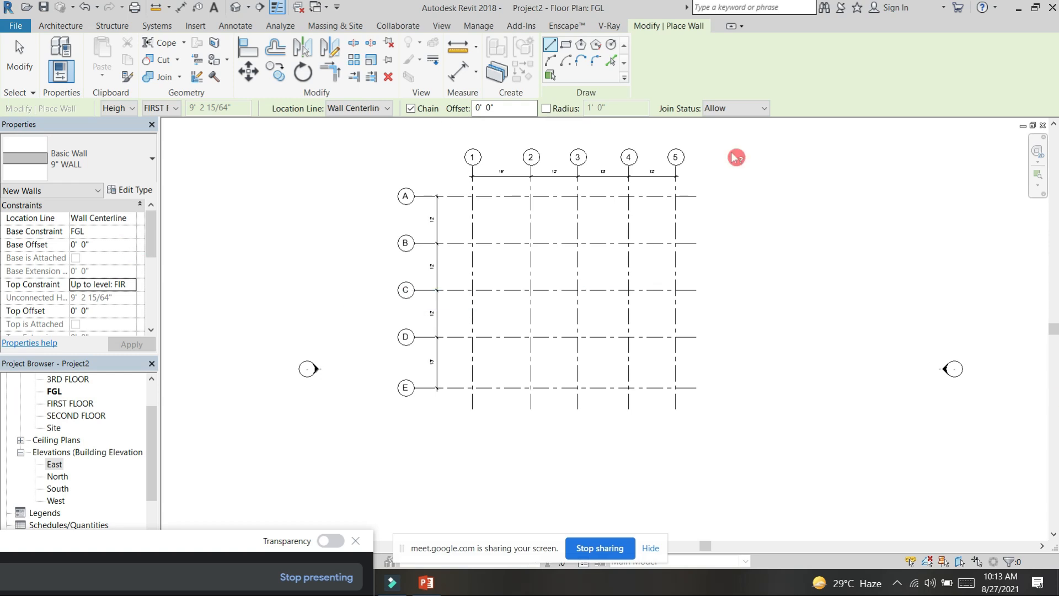
left_click(85, 236)
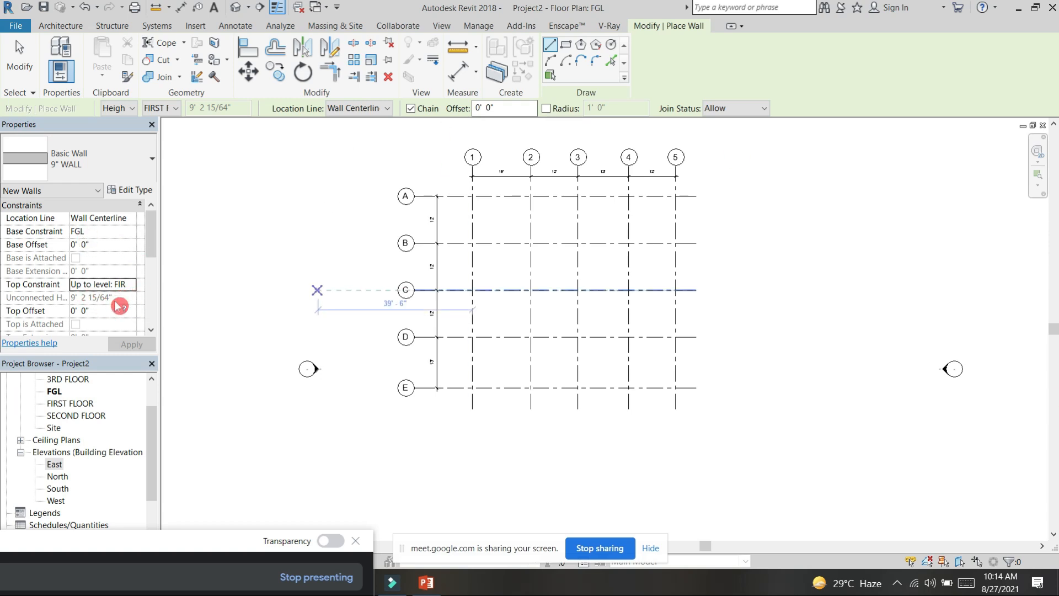
left_click(473, 196)
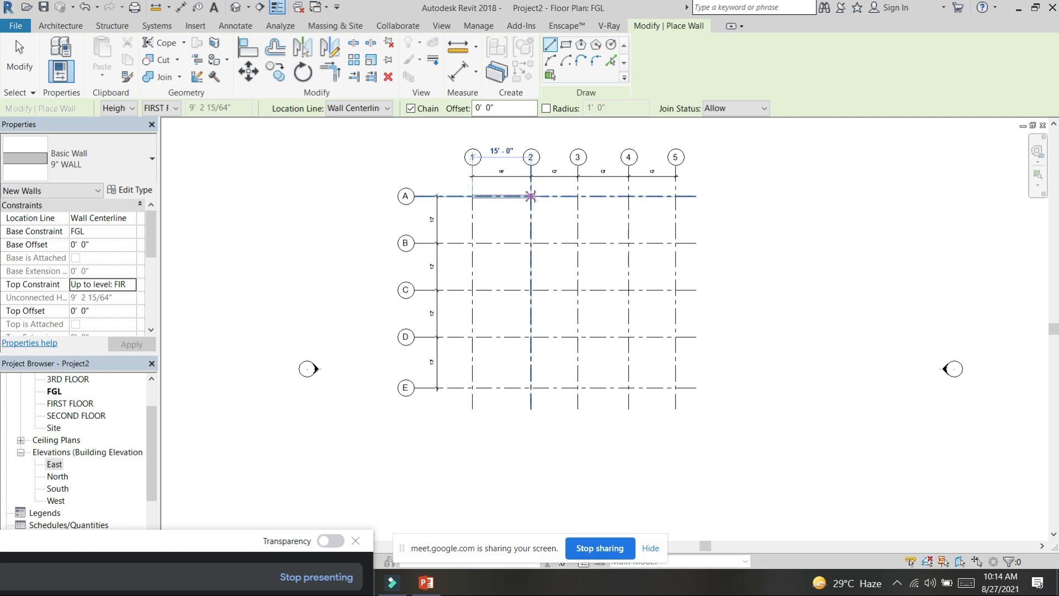
left_click(628, 196)
key("Escape")
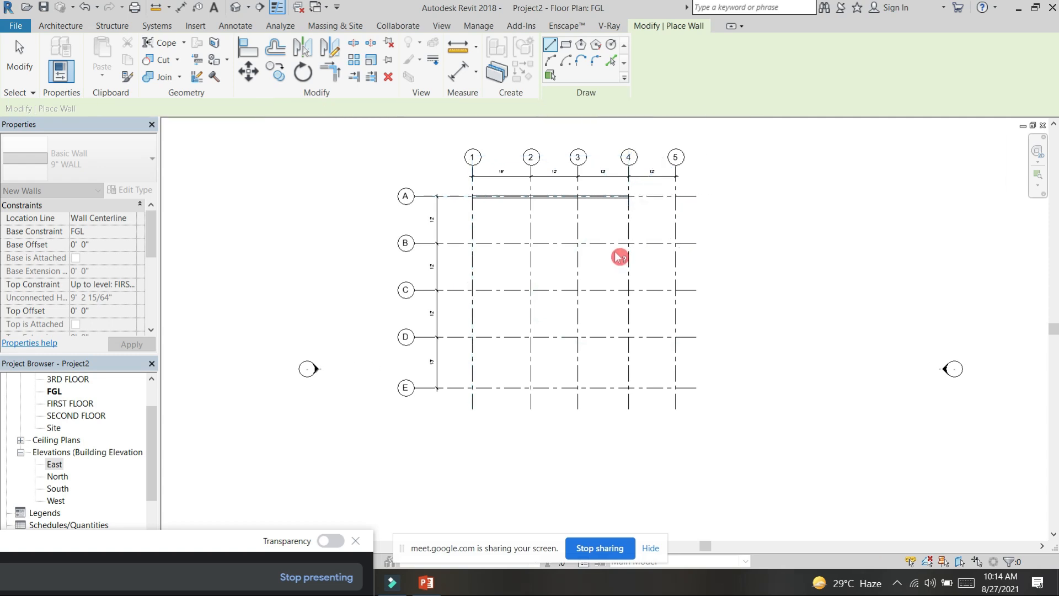
Step: Draw chained walls from grid intersection B4 through B3, D3 and D1 up to A1
scroll(626, 247, "up", 2)
left_click(636, 239)
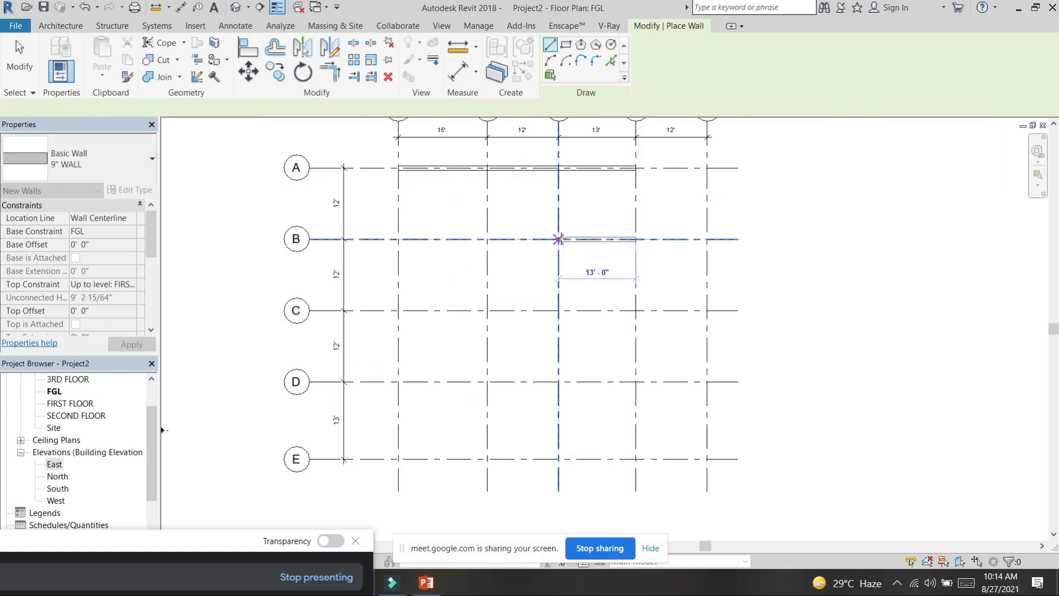
left_click(559, 239)
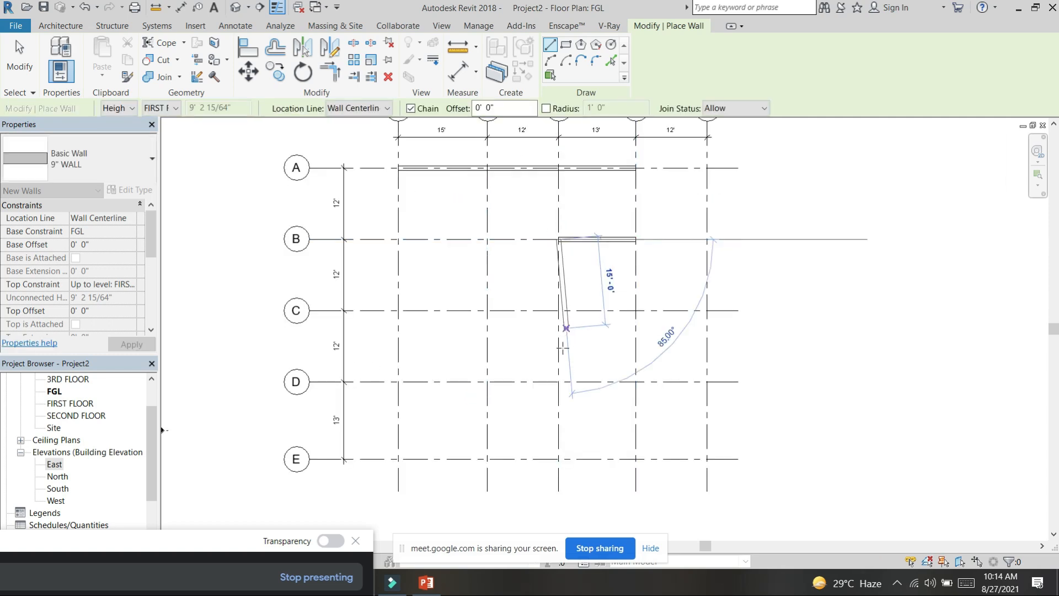
left_click(559, 381)
left_click(397, 382)
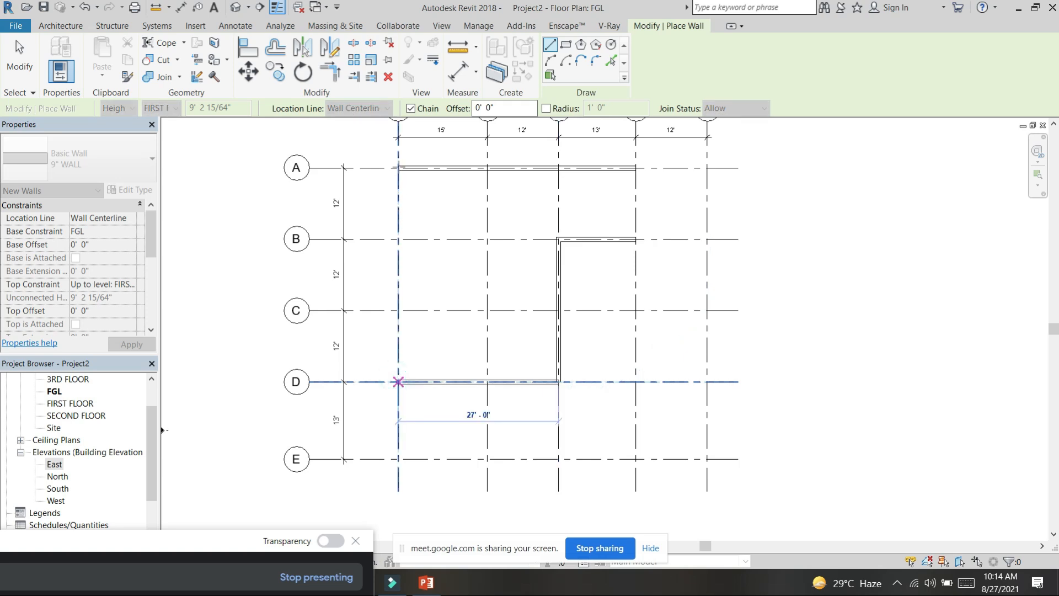
left_click(397, 167)
key("Escape")
key("Escape")
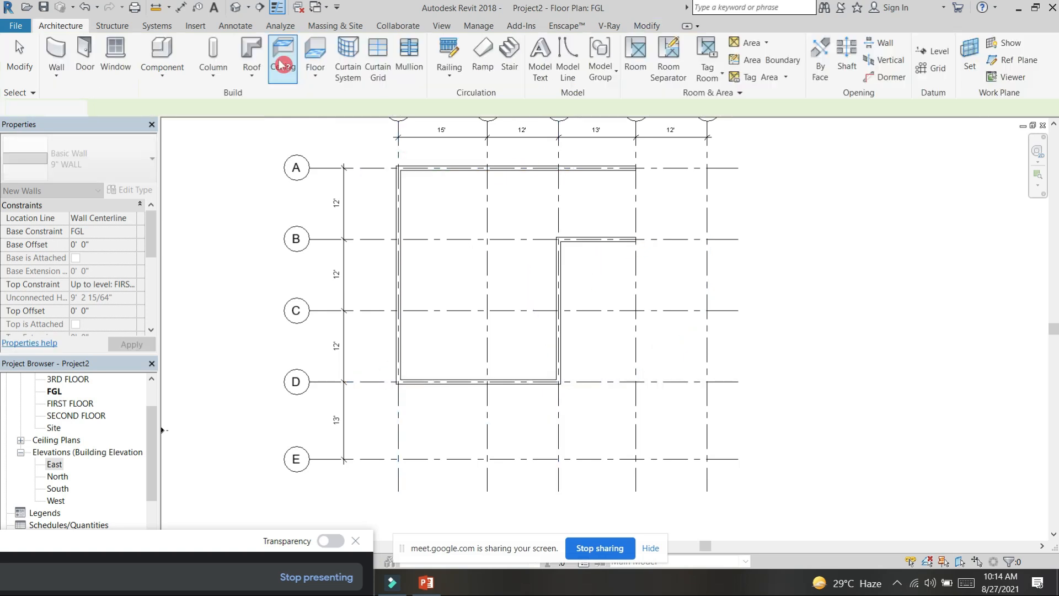
Step: Start a new wall, browse the available wall types and choose the 9" WALL type
left_click(444, 168)
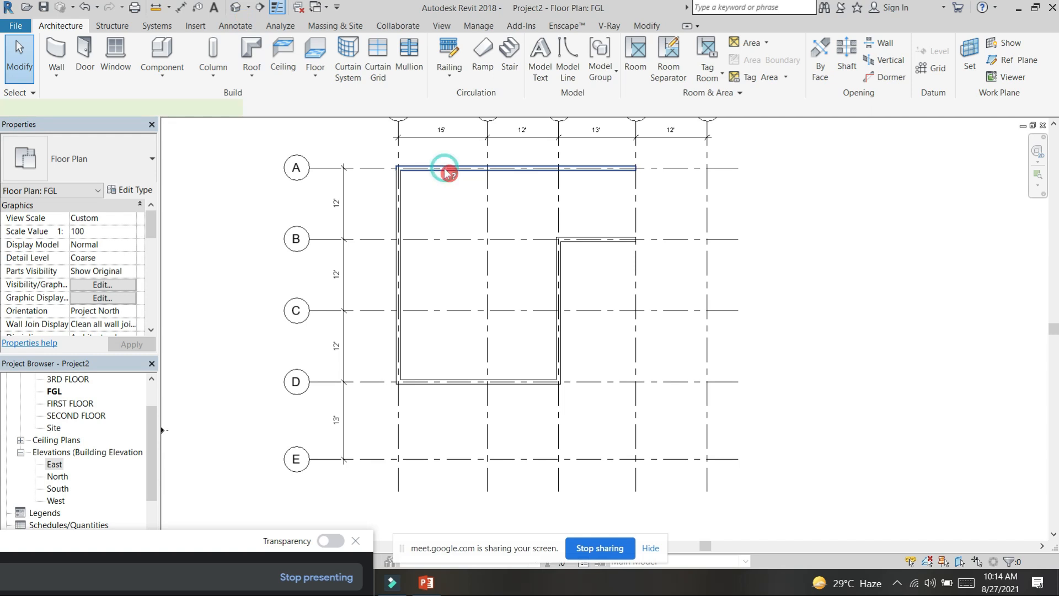
left_click(71, 26)
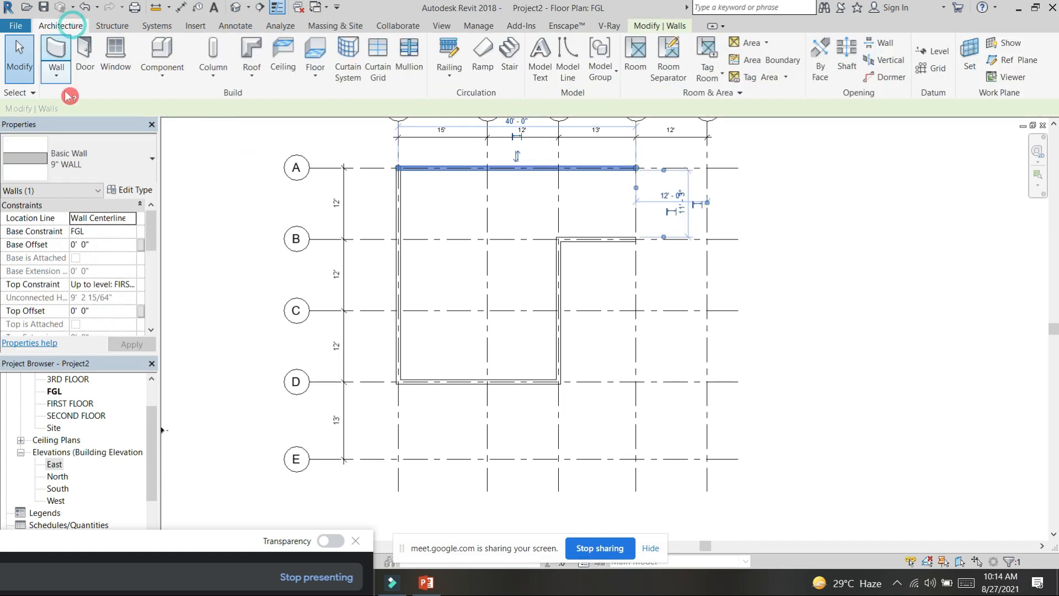
left_click(56, 55)
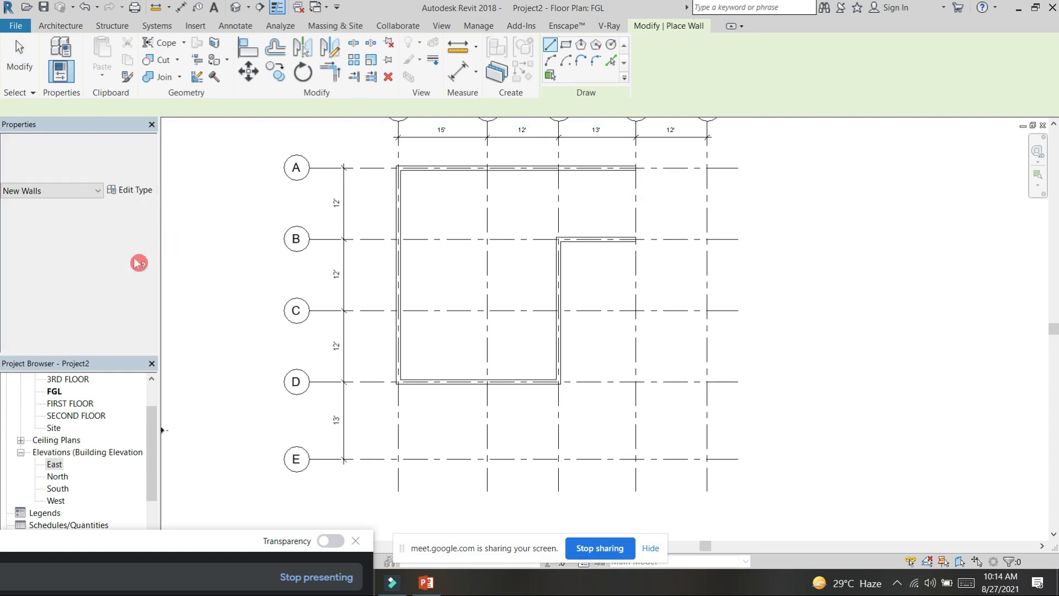
left_click(133, 165)
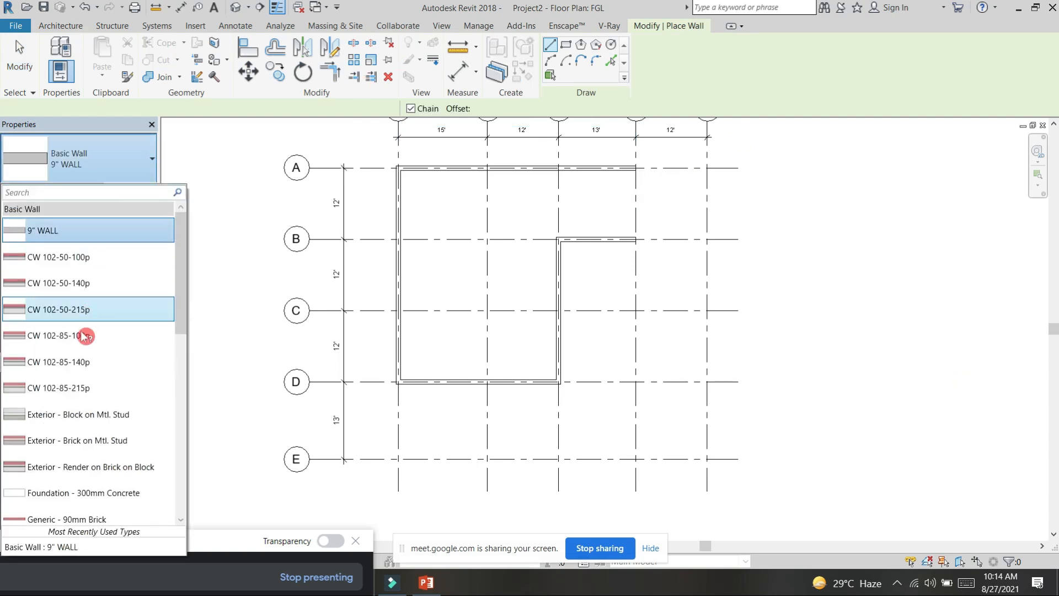
scroll(88, 344, "down", 3)
scroll(85, 364, "down", 3)
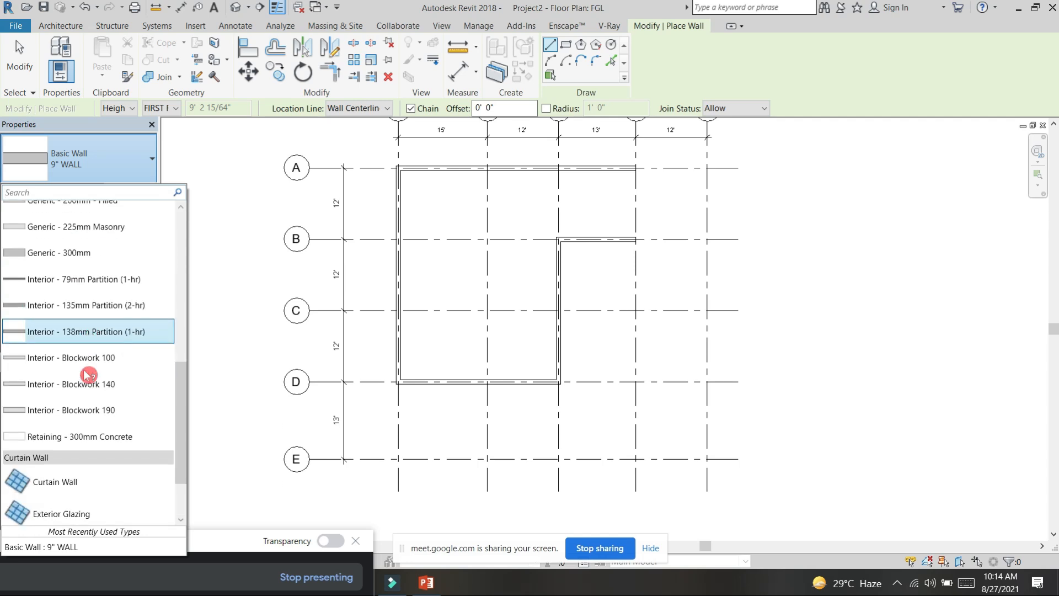
scroll(88, 420, "up", 2)
scroll(85, 364, "down", 3)
scroll(85, 311, "up", 2)
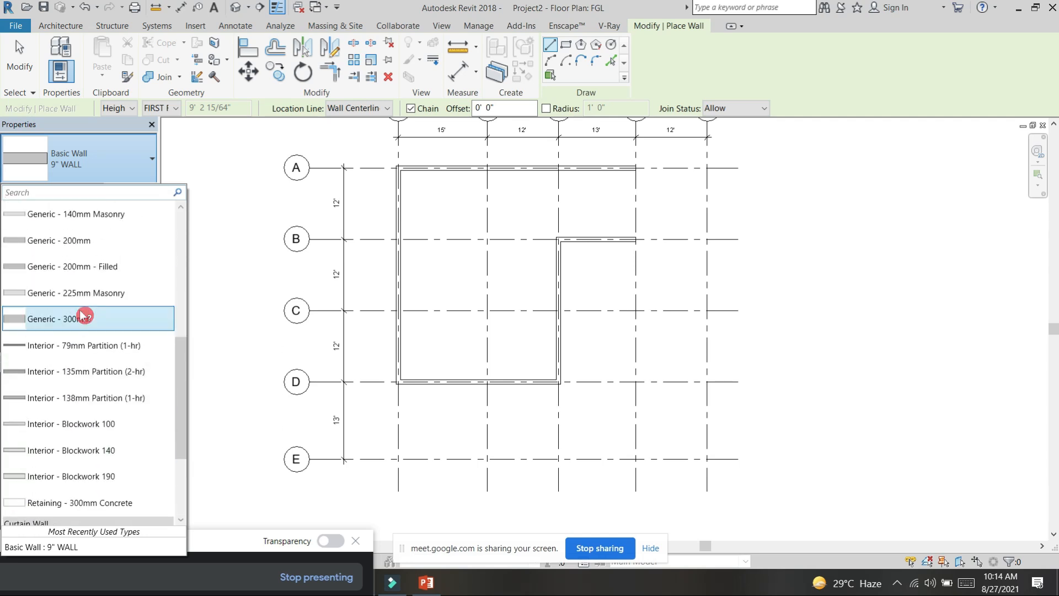
scroll(85, 310, "down", 2)
scroll(94, 314, "up", 4)
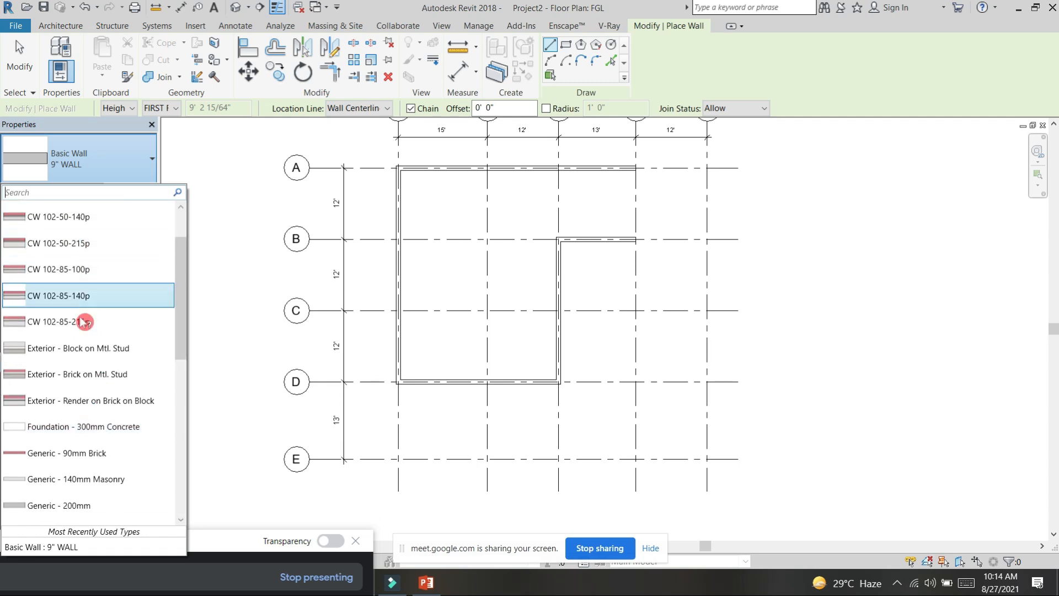
scroll(85, 331, "up", 2)
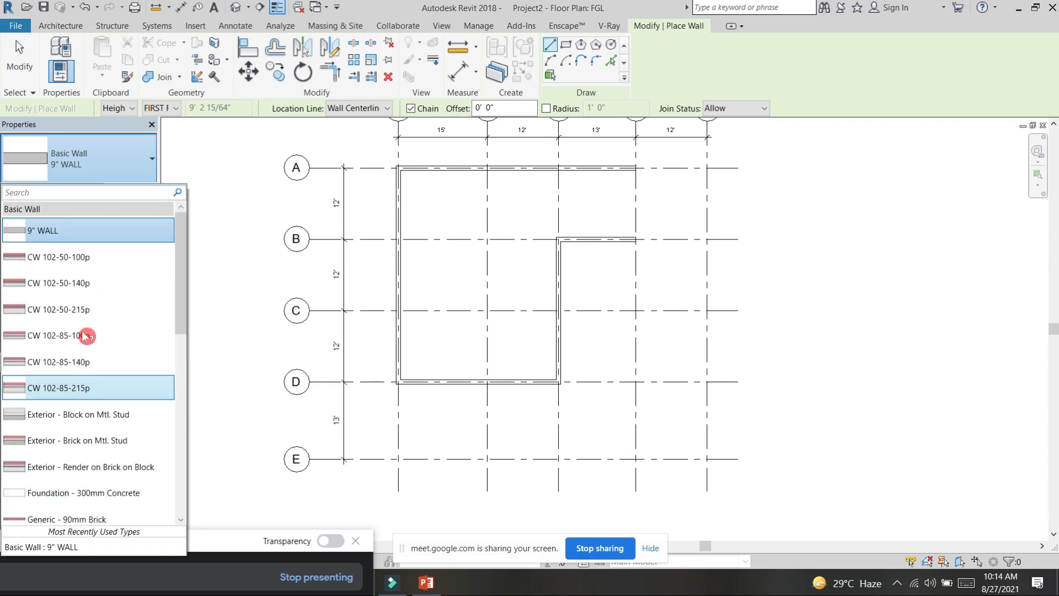
left_click(83, 231)
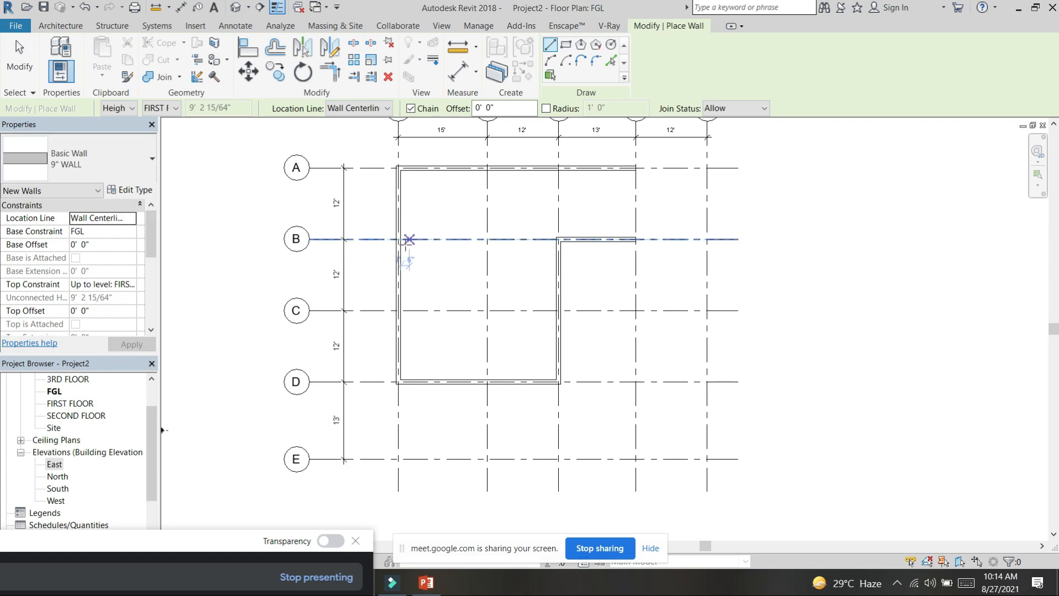
Step: Draw interior walls from grid intersection A2 down to B2 and across to B3
left_click(489, 170)
left_click(487, 240)
left_click(561, 241)
key("Escape")
left_click(489, 241)
key("Escape")
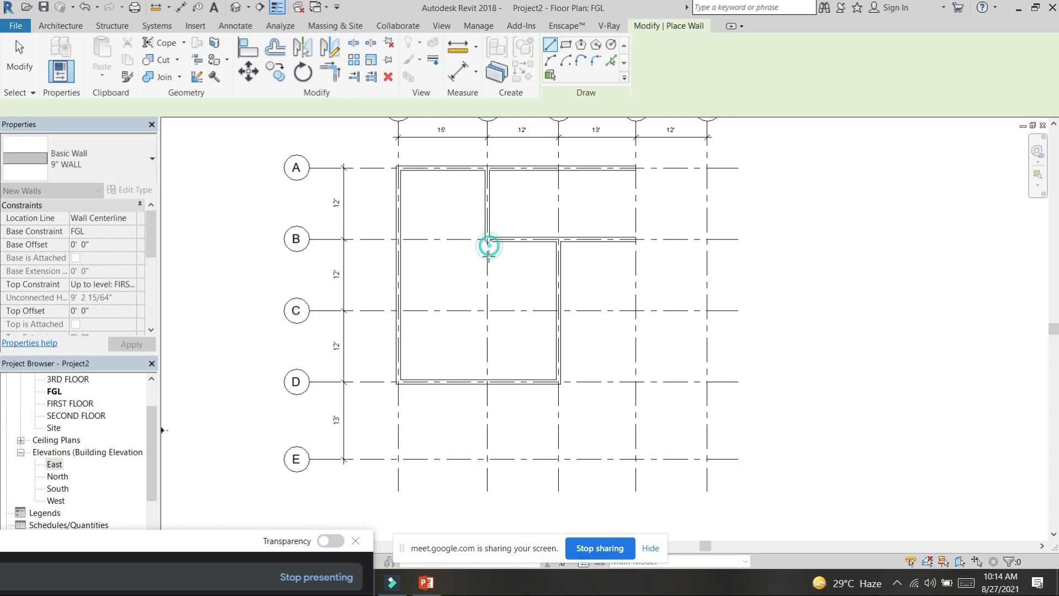
Step: Continue the grid 2 wall about 5'-6" below grid B, unjoining the conflicting elements
left_click(488, 240)
left_click(487, 271)
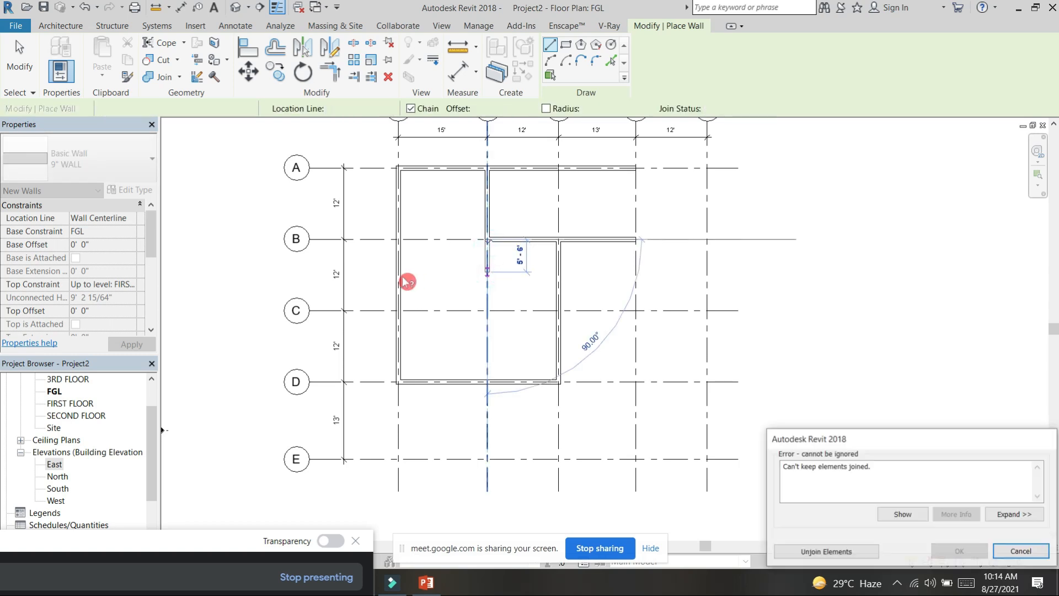
left_click(833, 552)
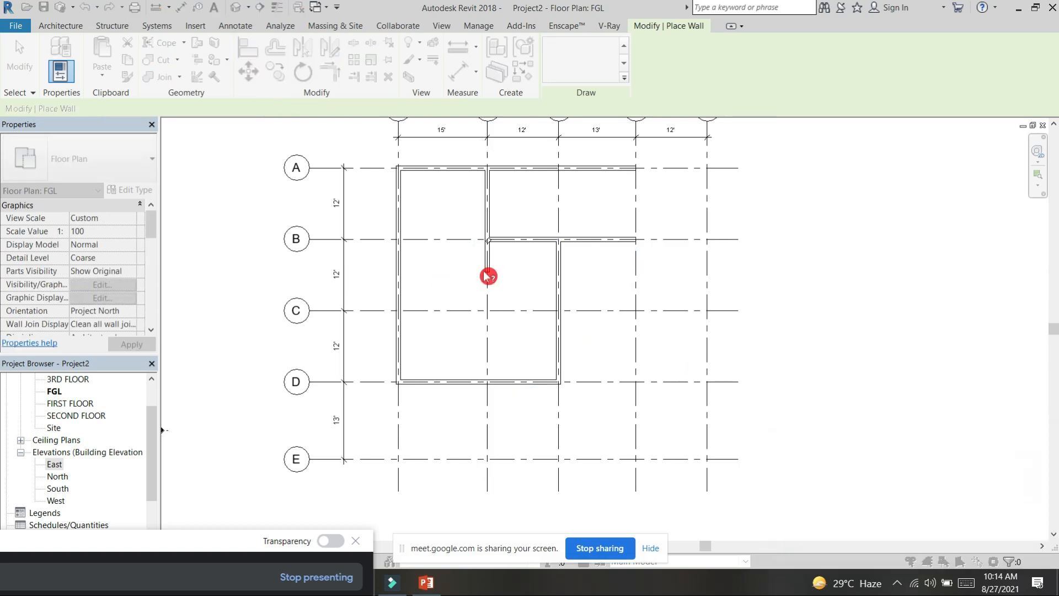
key("Escape")
Step: Draw a horizontal wall from the lower end of the grid 2 wall to the outer wall on grid 1
left_click(490, 273)
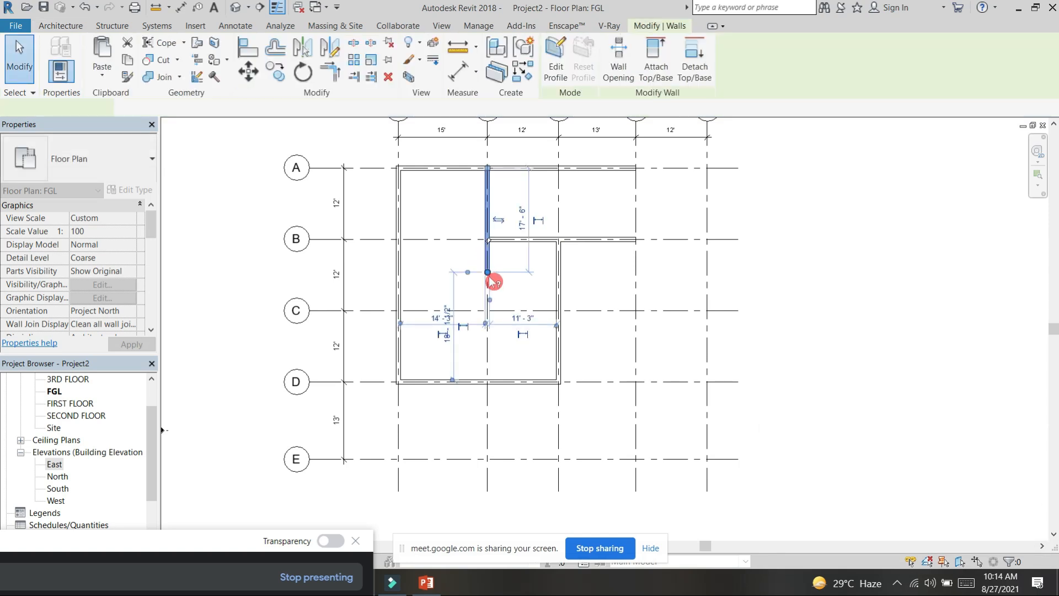
key("w")
key("a")
left_click(489, 271)
left_click(398, 272)
Step: Draw a stepped partition about 10'-6" down from the new horizontal wall, across past grid 2, and down to the grid D wall
left_click(470, 272)
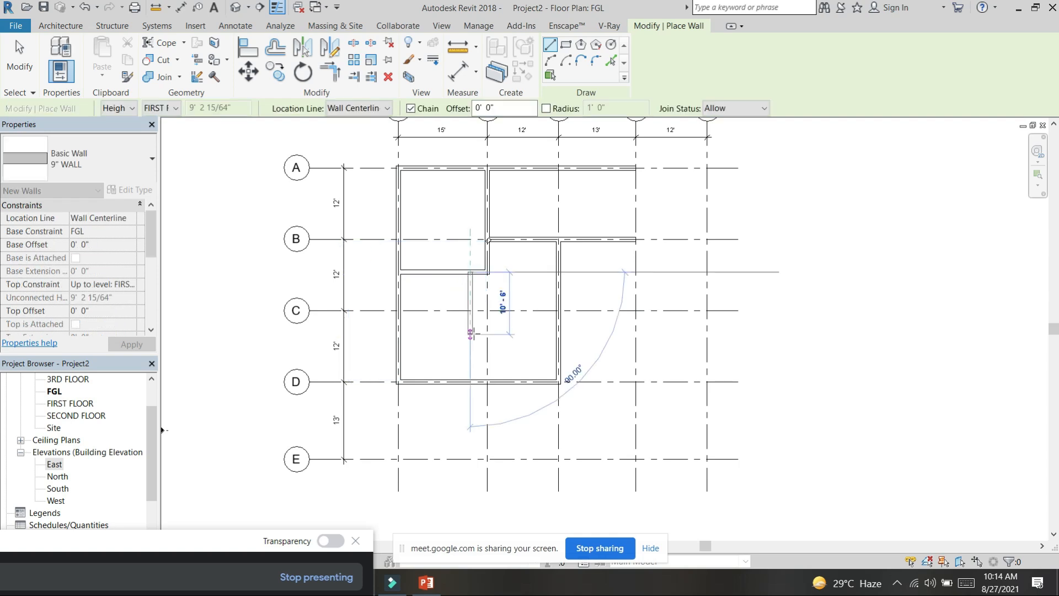
left_click(471, 333)
left_click(494, 335)
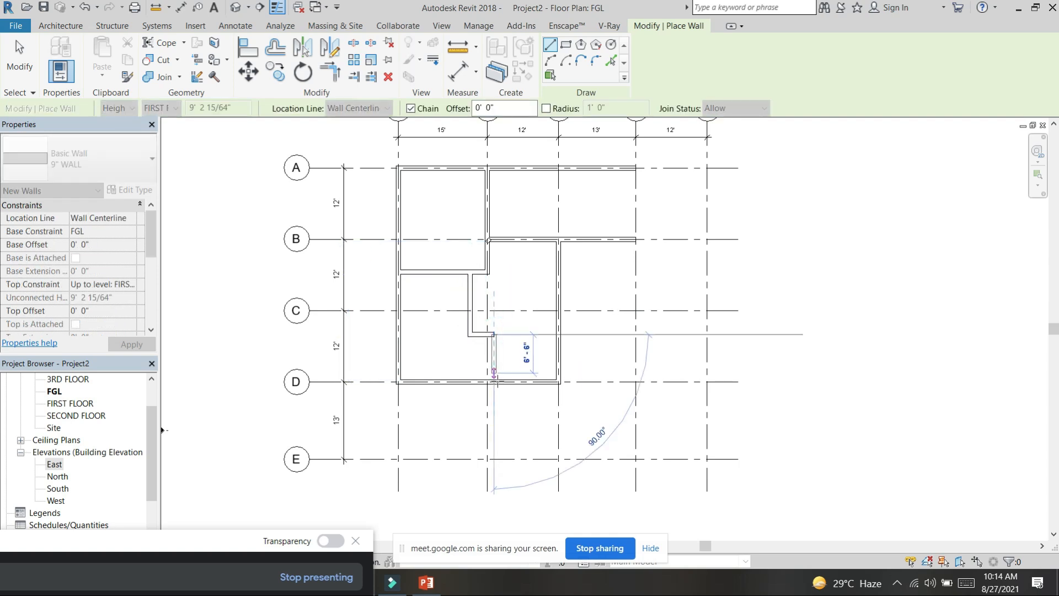
left_click(498, 381)
Step: Draw a horizontal wall from the stepped partition's corner to the wall on grid 3
left_click(498, 334)
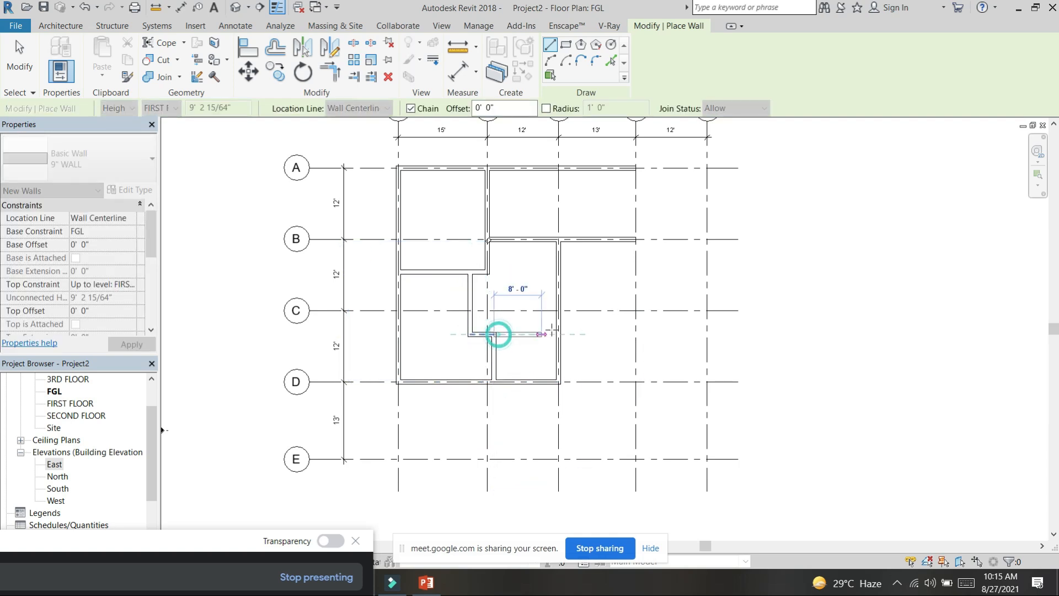
left_click(555, 333)
key("Escape")
key("Escape")
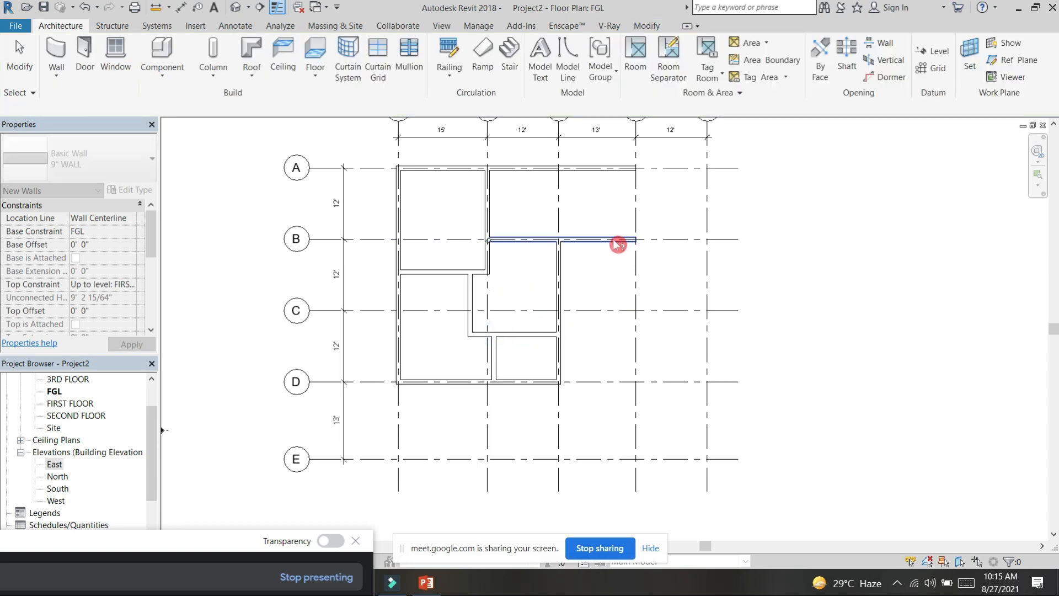
Step: Create similar walls from grid intersection B4 down to D4 and back along grid D to D3
left_click(612, 241)
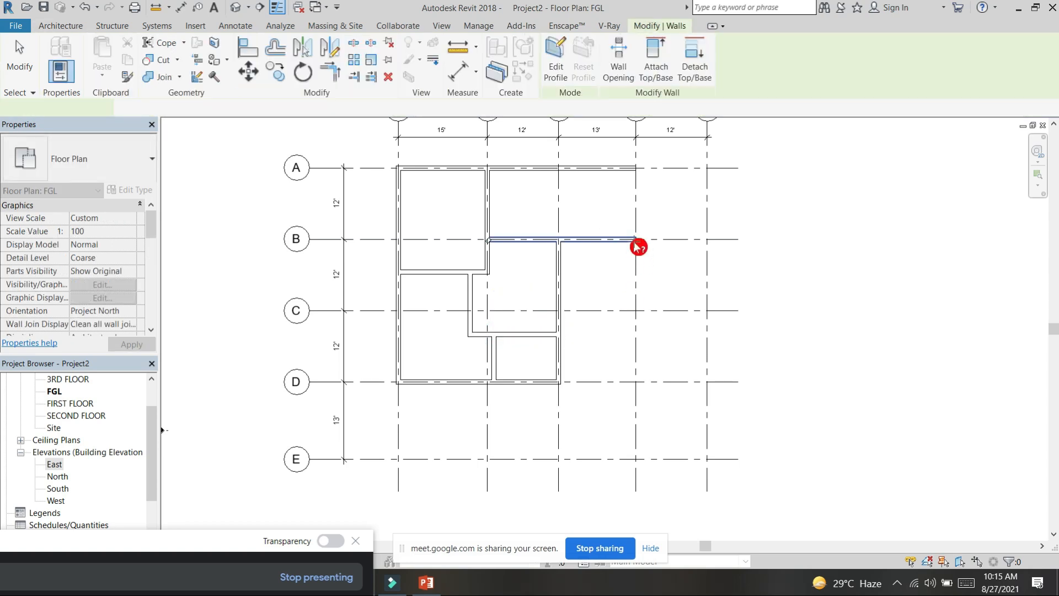
key("c")
key("s")
left_click(635, 240)
left_click(634, 382)
left_click(559, 382)
Step: Draw a dividing wall along grid C from grid 3 to grid 4 and finish the wall chain
left_click(559, 311)
left_click(634, 311)
key("Escape")
key("Escape")
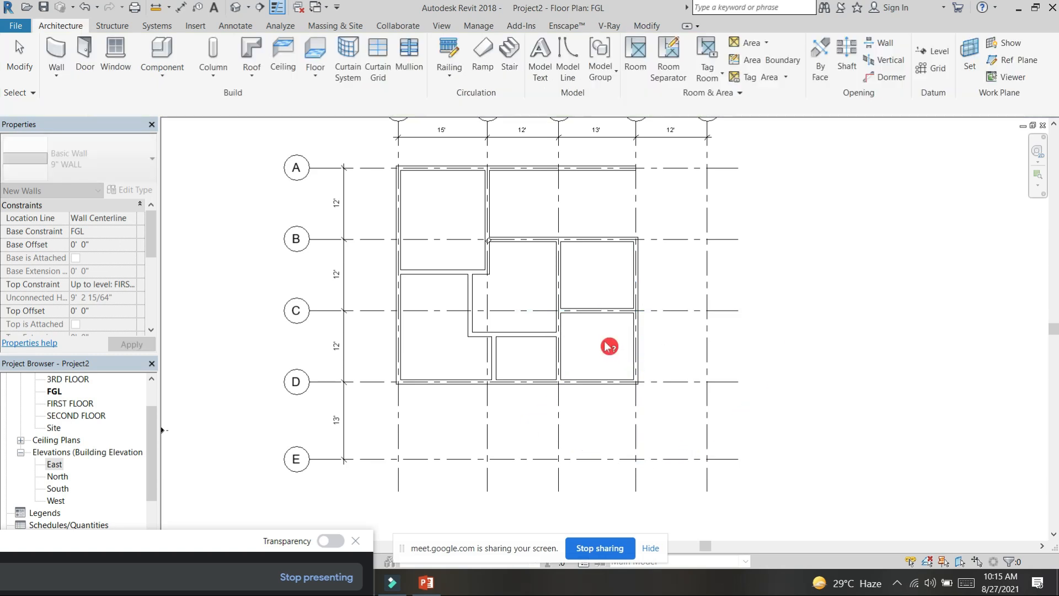
key("ctrl+s")
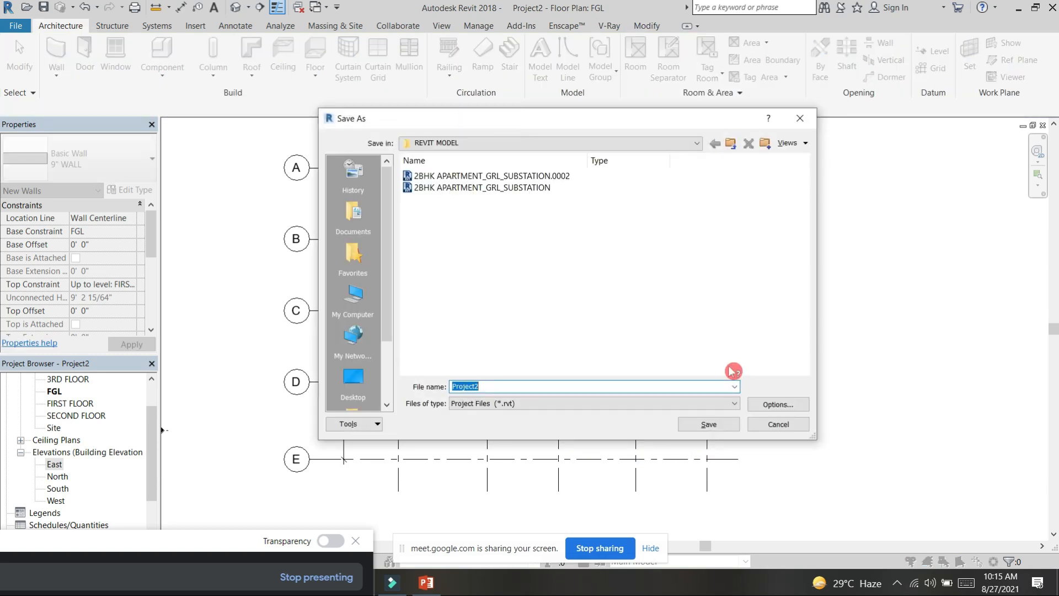
left_click(779, 424)
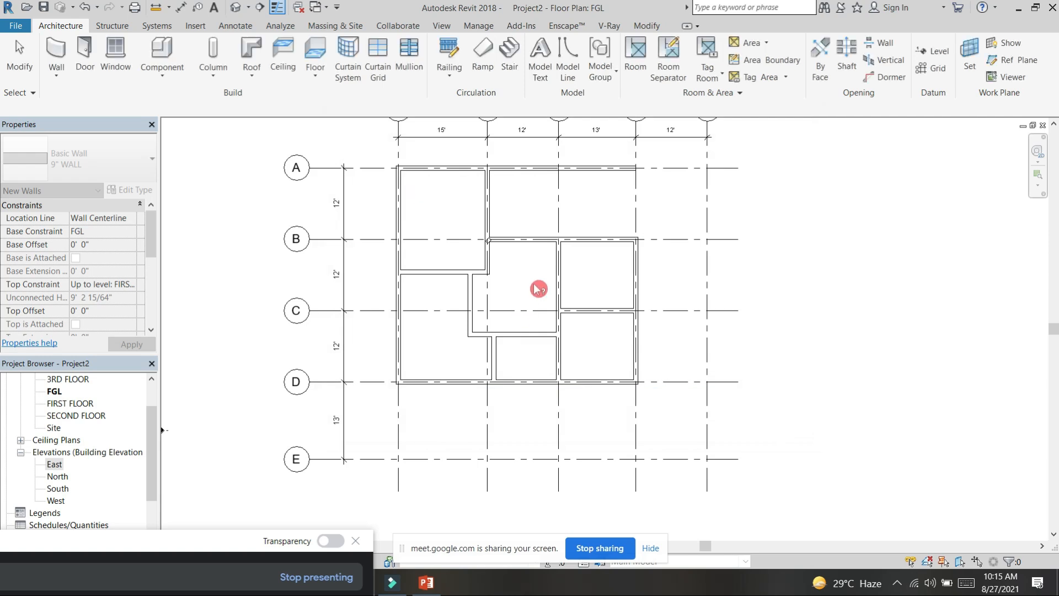
Step: Delete the small stray diagonal wall at grid intersection B2
scroll(538, 288, "up", 2)
scroll(515, 239, "down", 3)
scroll(492, 232, "up", 6)
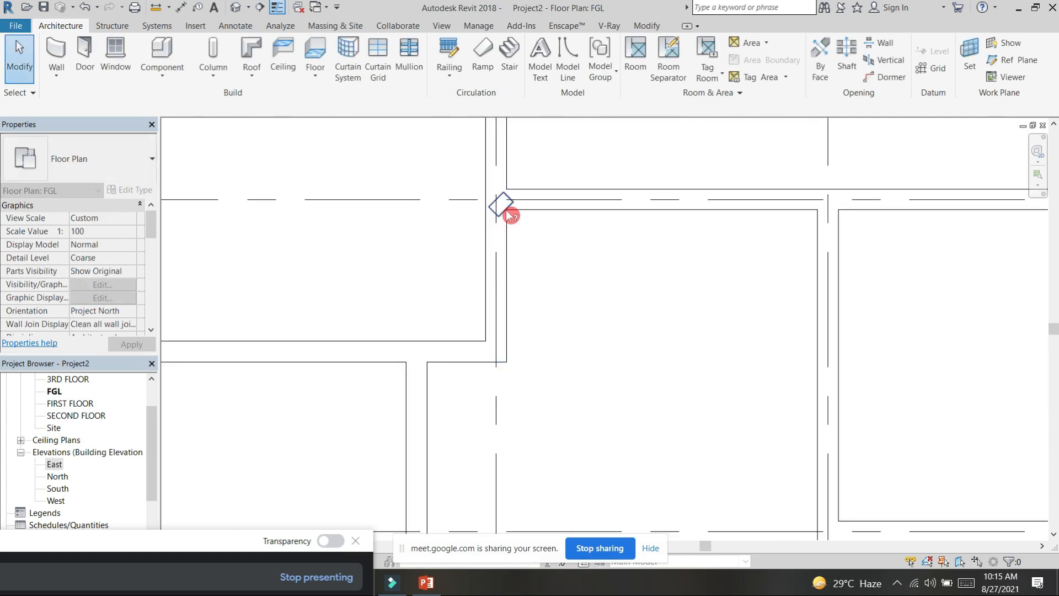
left_click(507, 211)
key("Delete")
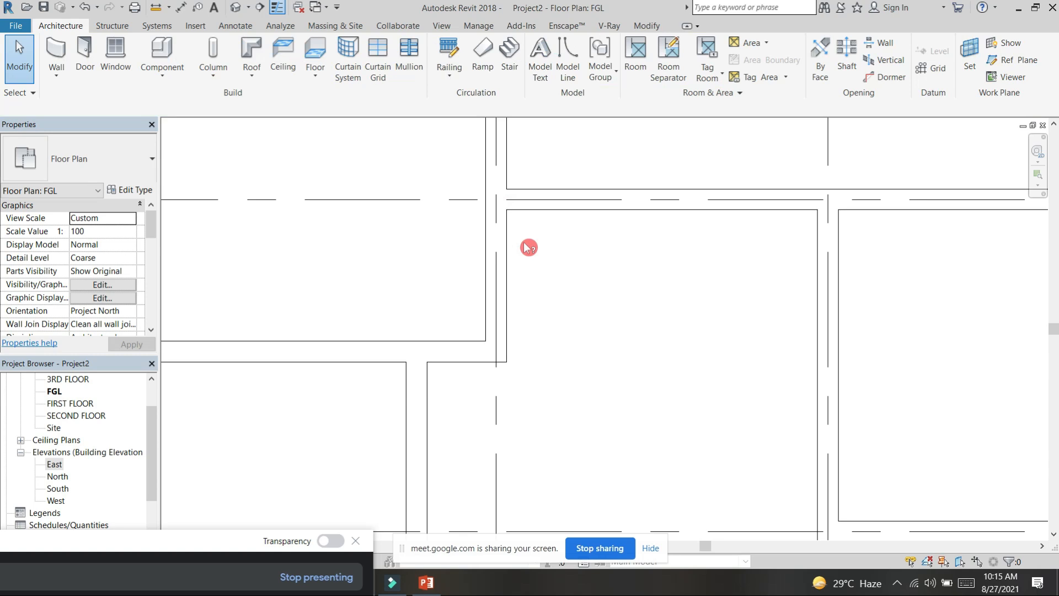
Step: Open the default 3D view of the walled floor plan
scroll(529, 248, "down", 6)
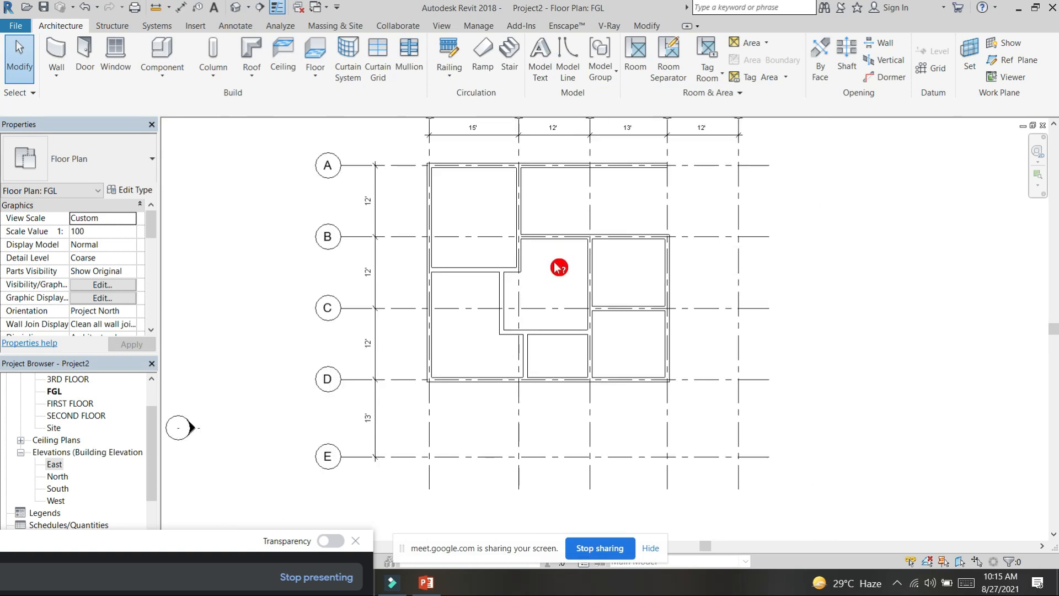
scroll(552, 266, "down", 2)
middle_click_drag(866, 306, 817, 326)
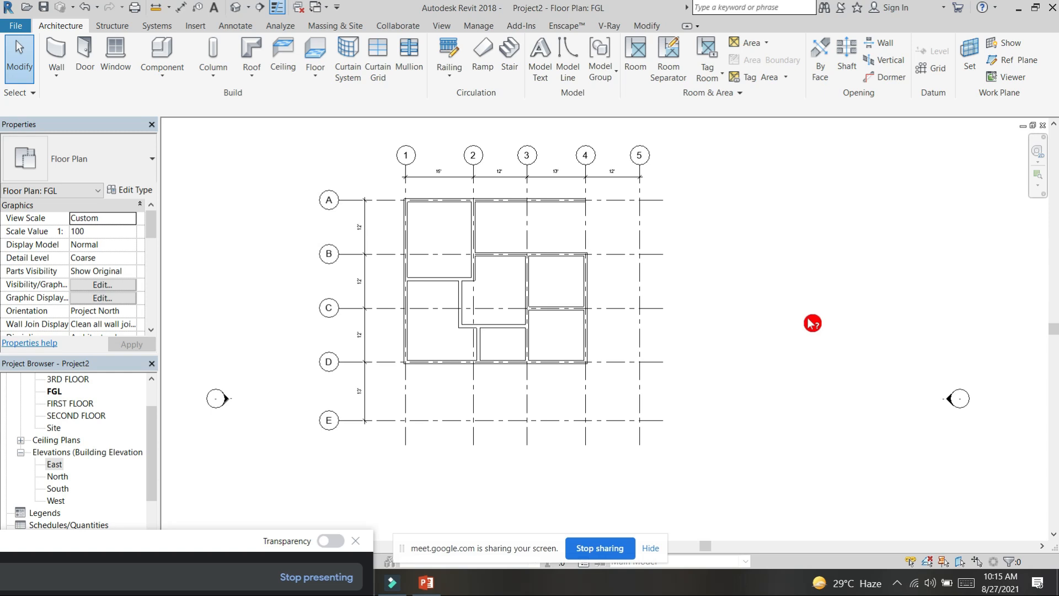
middle_click_drag(760, 294, 733, 307)
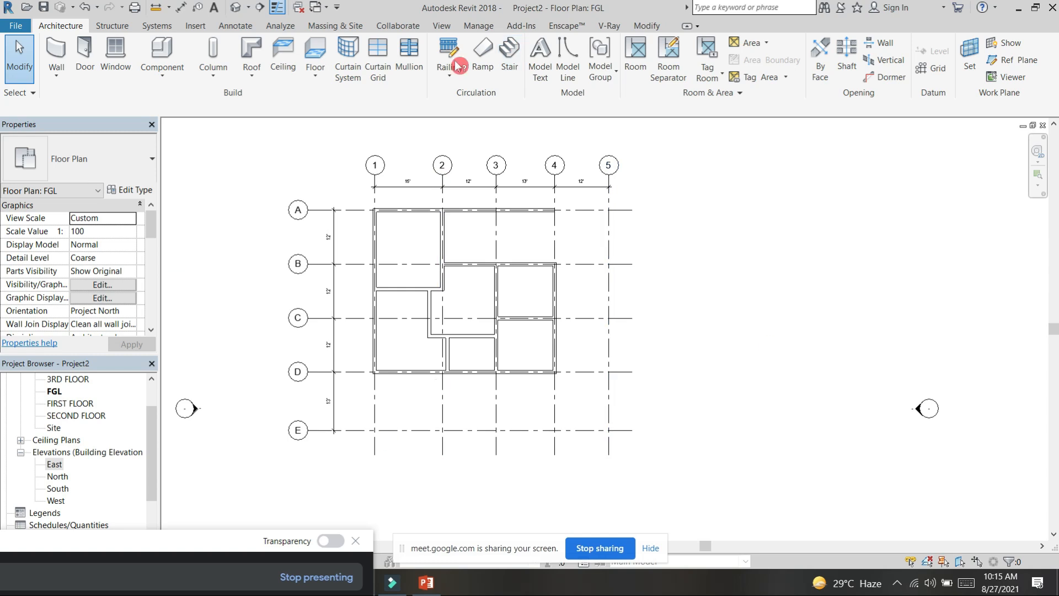
left_click(479, 25)
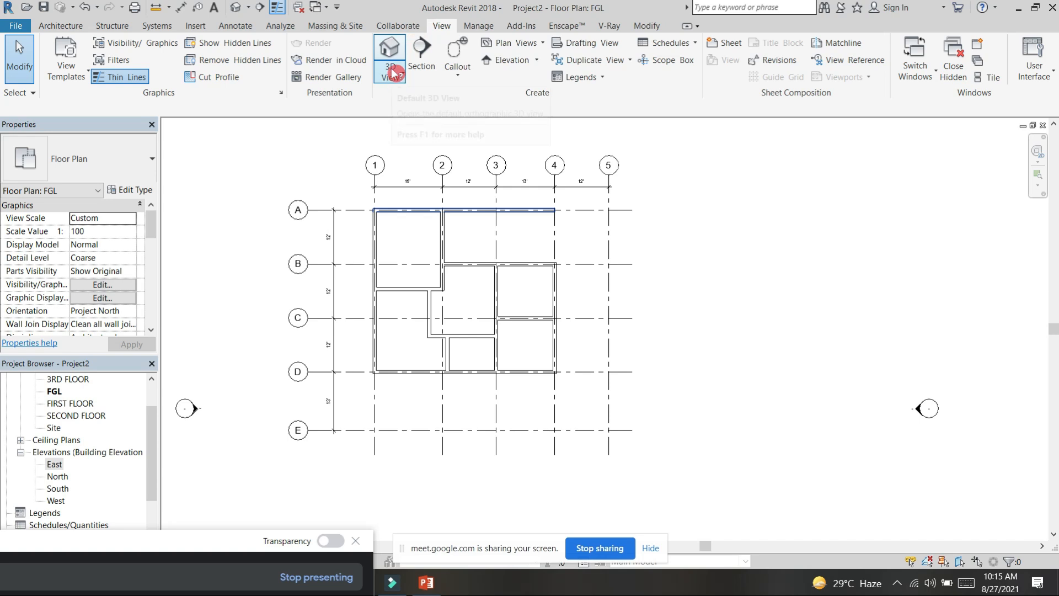
left_click(390, 56)
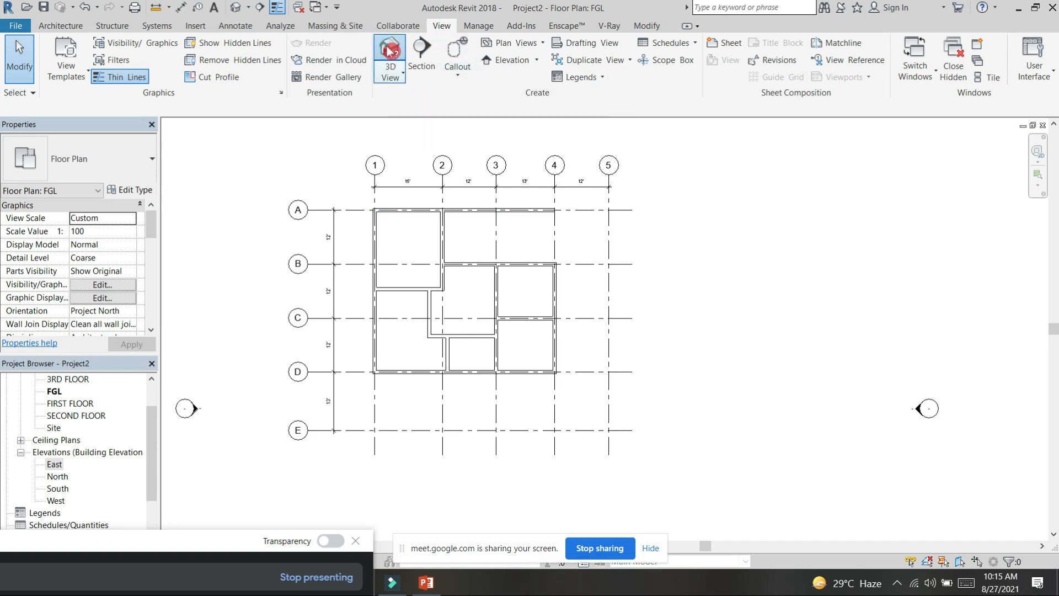
Step: Set the 3D view's visual style to Realistic
middle_click_drag(815, 490, 495, 493, "shift")
left_click_drag(280, 531, 272, 560)
left_click(231, 546)
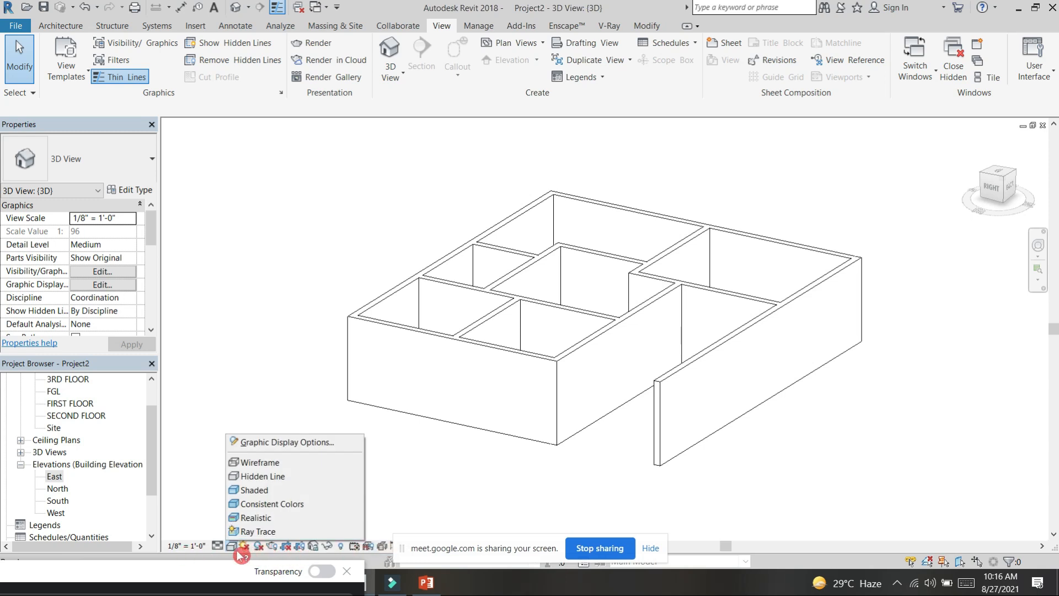
left_click(264, 519)
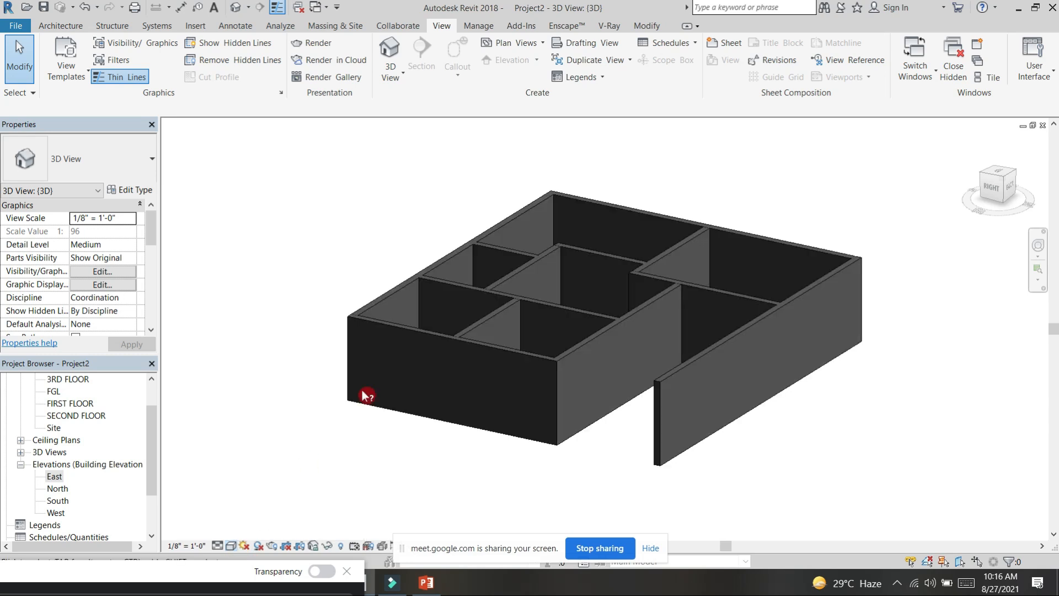
Step: Orbit around the walls in 3D and look at the layout from directly above
mouse_move(300, 425)
middle_mouse_down("shift")
mouse_move(545, 436)
mouse_move(651, 299)
mouse_move(563, 432)
mouse_move(804, 232)
mouse_move(749, 342)
middle_mouse_up("shift")
left_click(1003, 178)
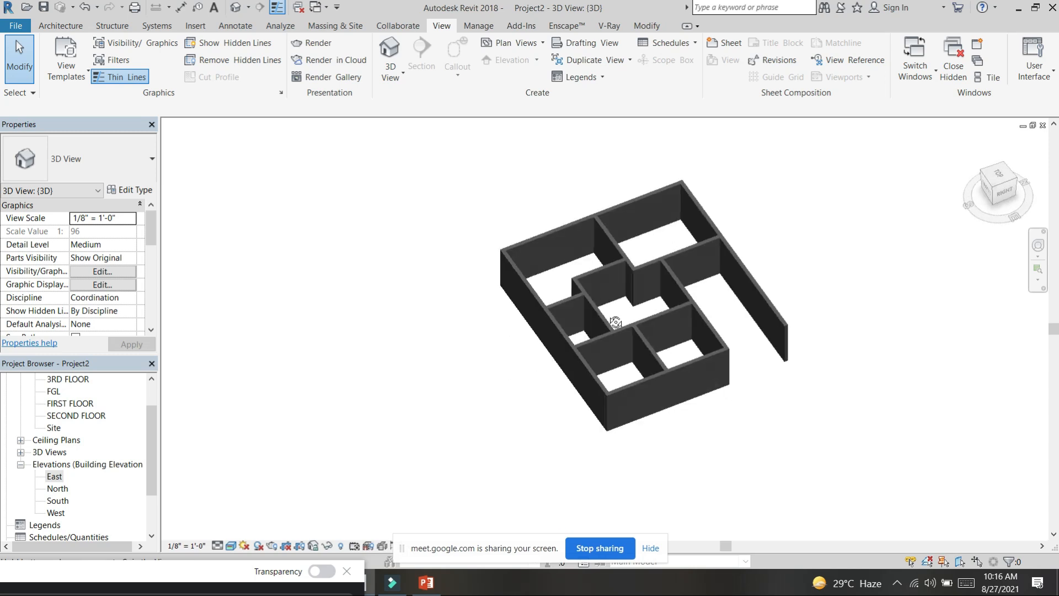
left_click(1003, 177)
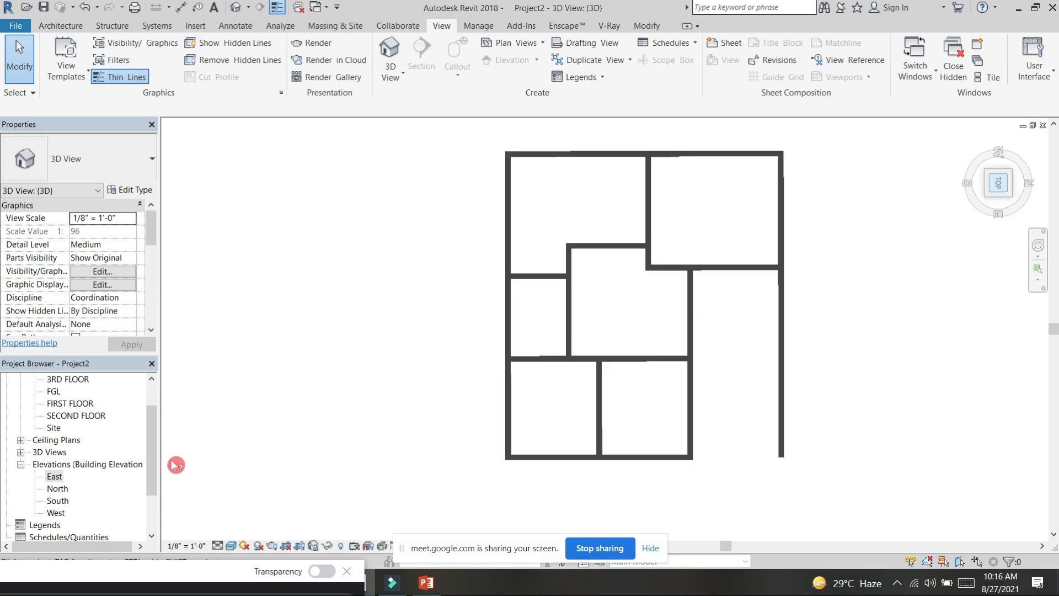
Step: Return to the FGL floor plan
scroll(69, 431, "up", 1)
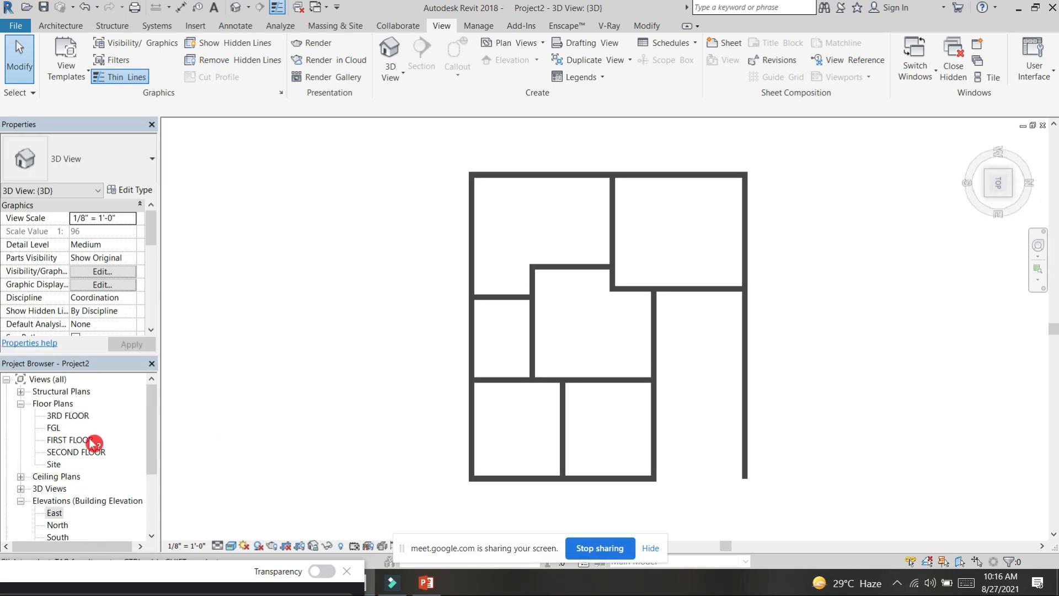
double_click(55, 429)
scroll(521, 344, "down", 2)
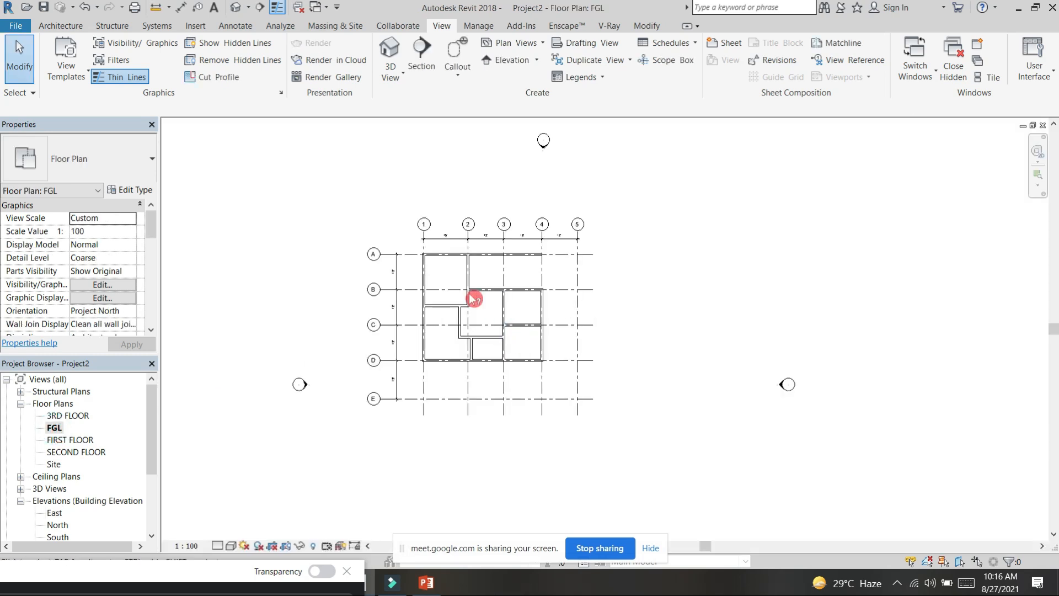
left_click(60, 26)
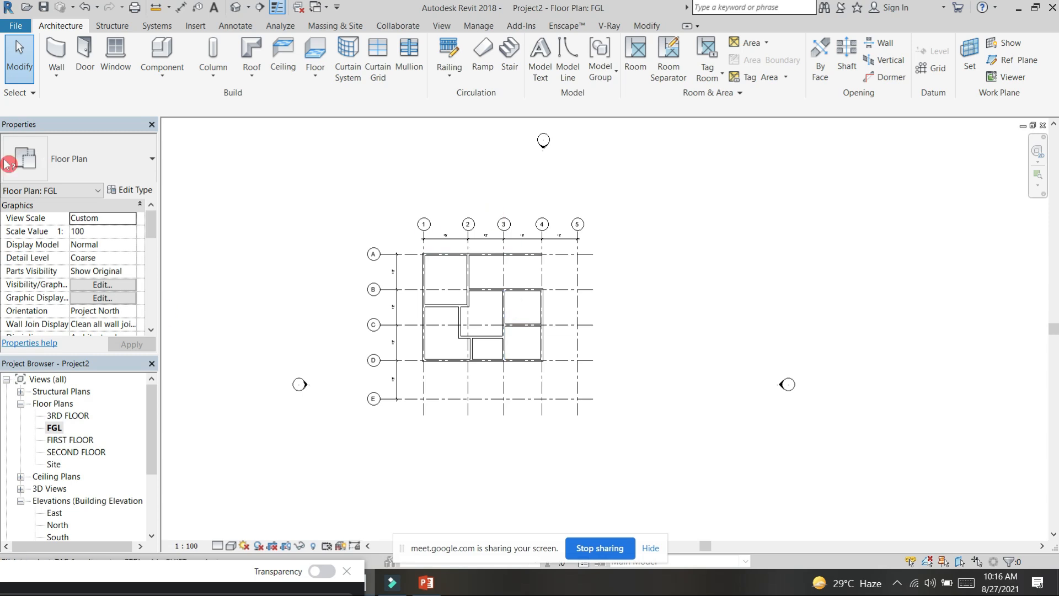
left_click(19, 126)
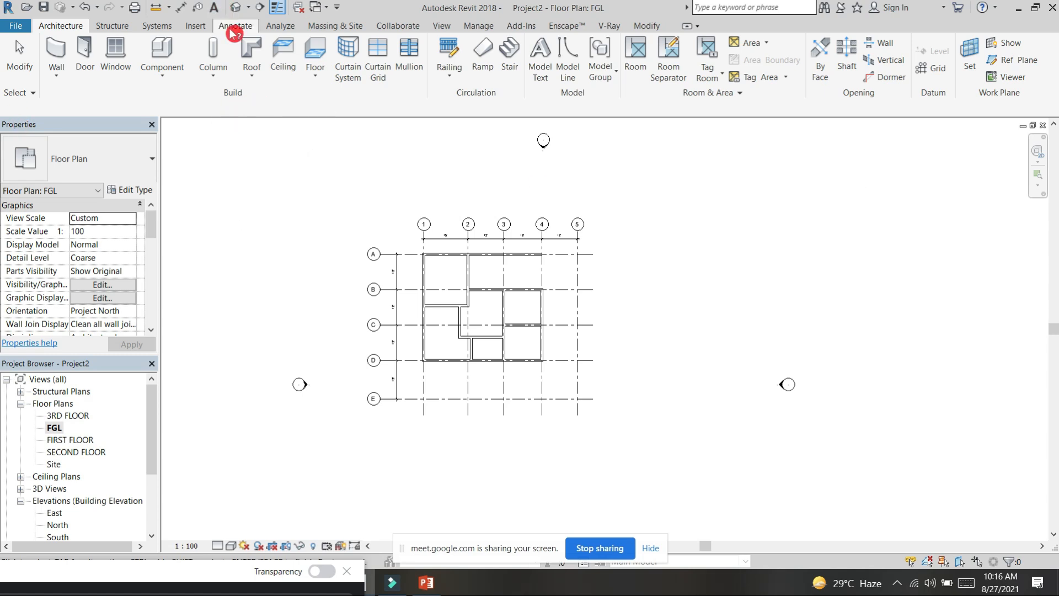
Step: Try an aligned dimension on the grid 1 wall, picking entire walls by their centerlines
left_click(184, 9)
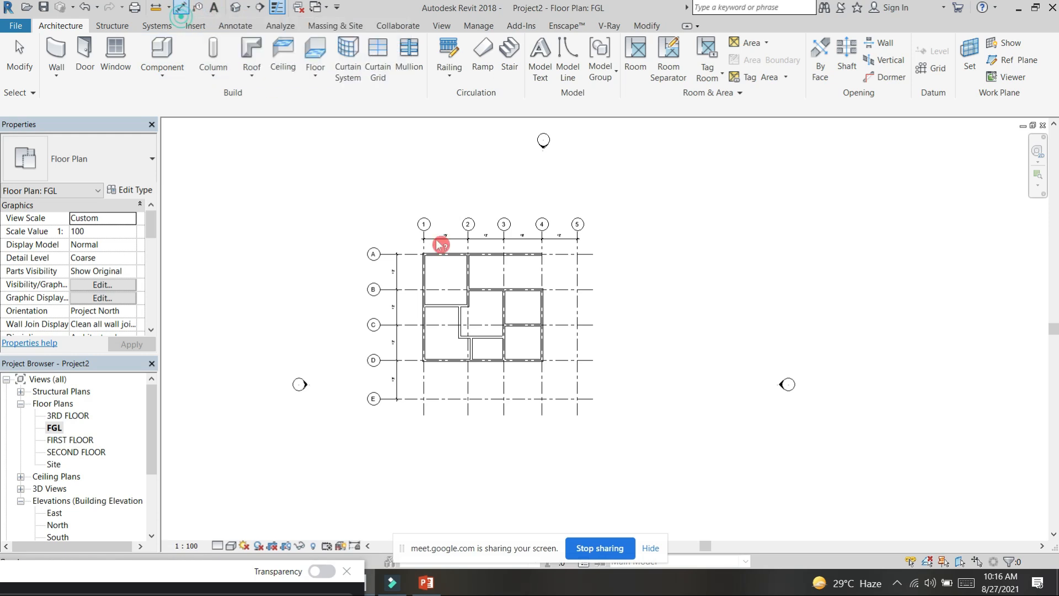
scroll(433, 264, "up", 4)
scroll(421, 273, "up", 3)
left_click(402, 282)
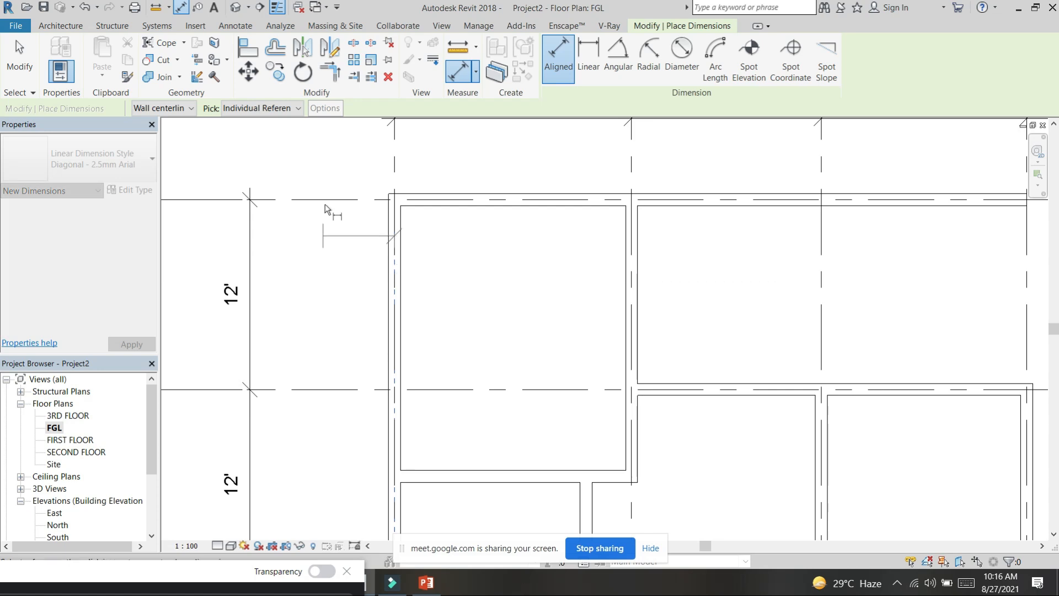
key("Escape")
left_click(298, 109)
left_click(253, 136)
left_click(402, 246)
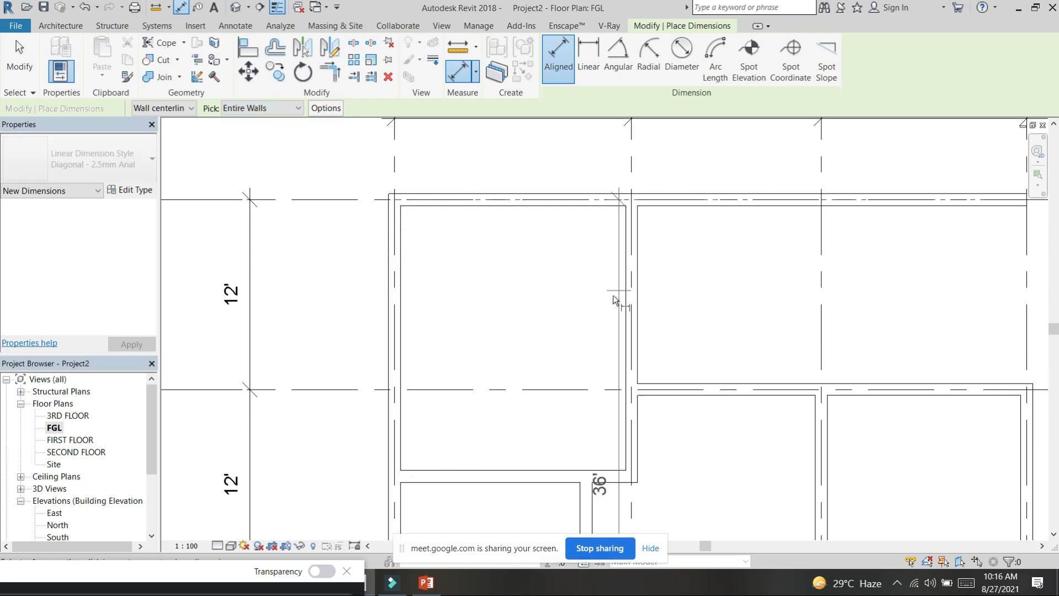
scroll(570, 251, "down", 3)
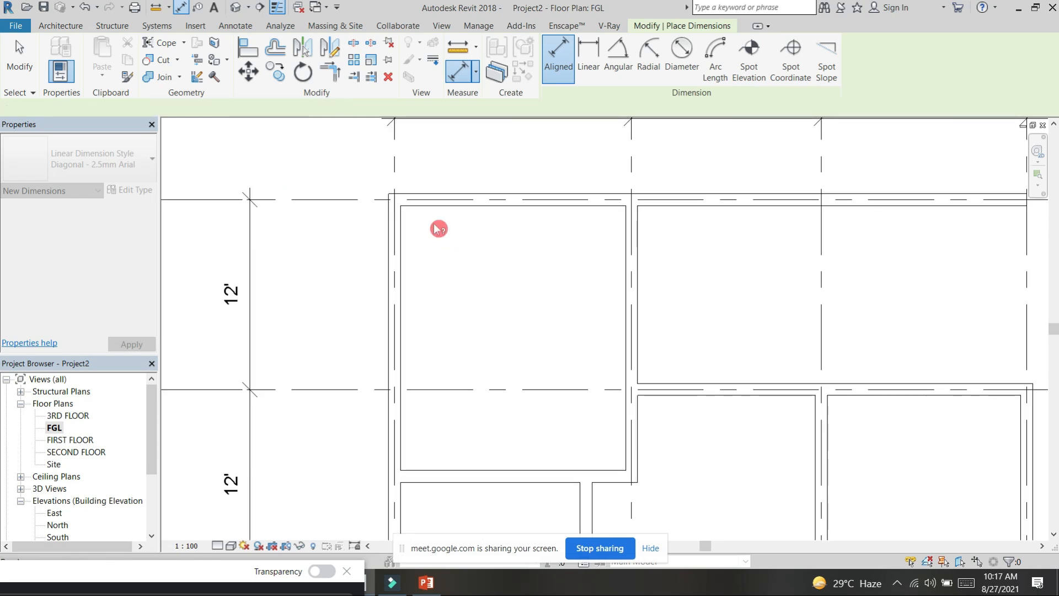
key("Escape")
Step: Start an aligned dimension and set it to pick individual references at the faces of core
key("d")
key("i")
left_click(190, 109)
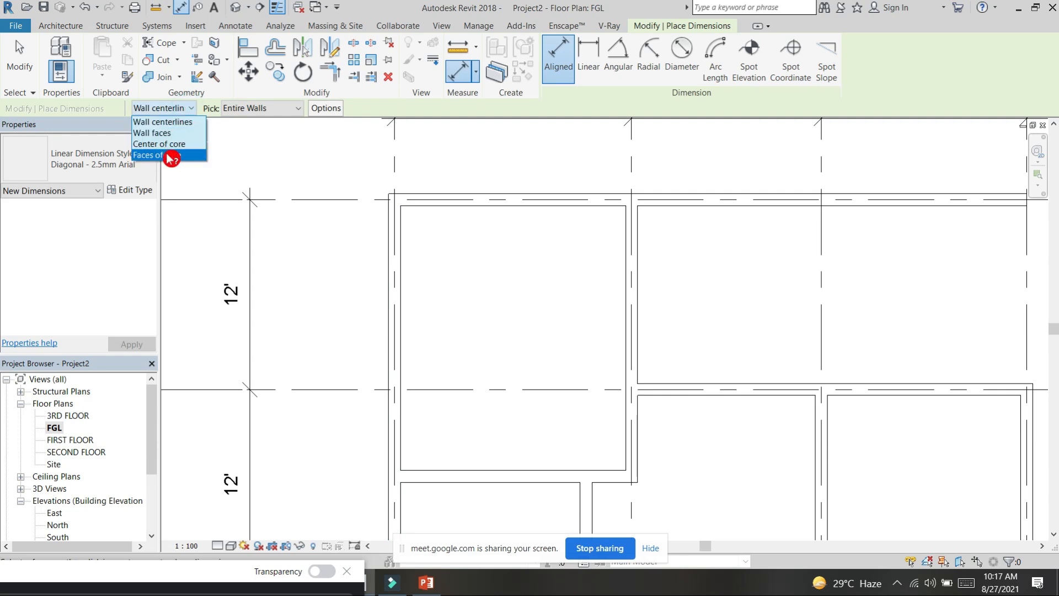
left_click(170, 157)
left_click(402, 277)
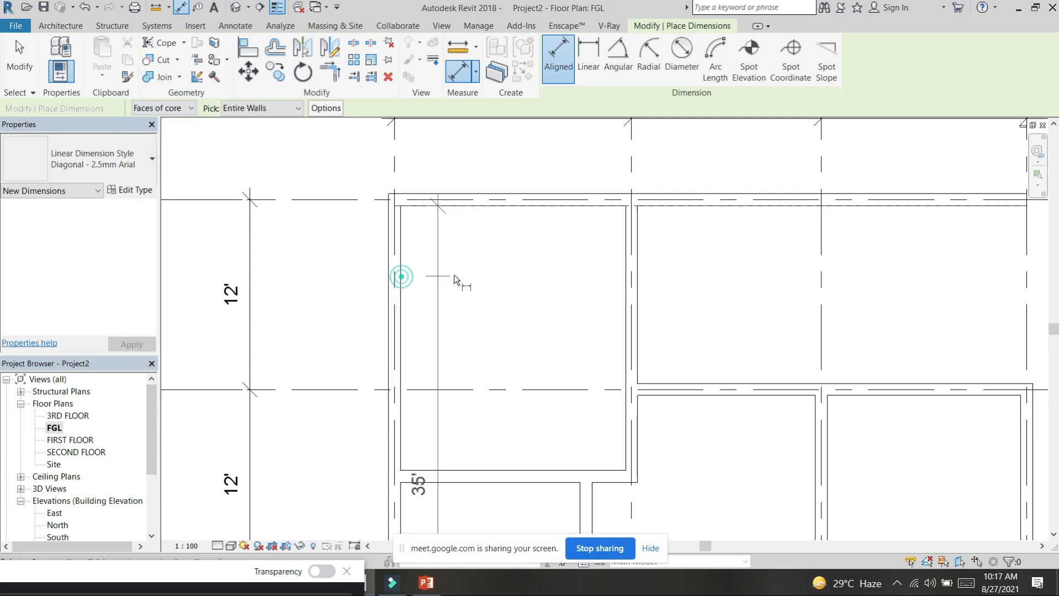
key("Escape")
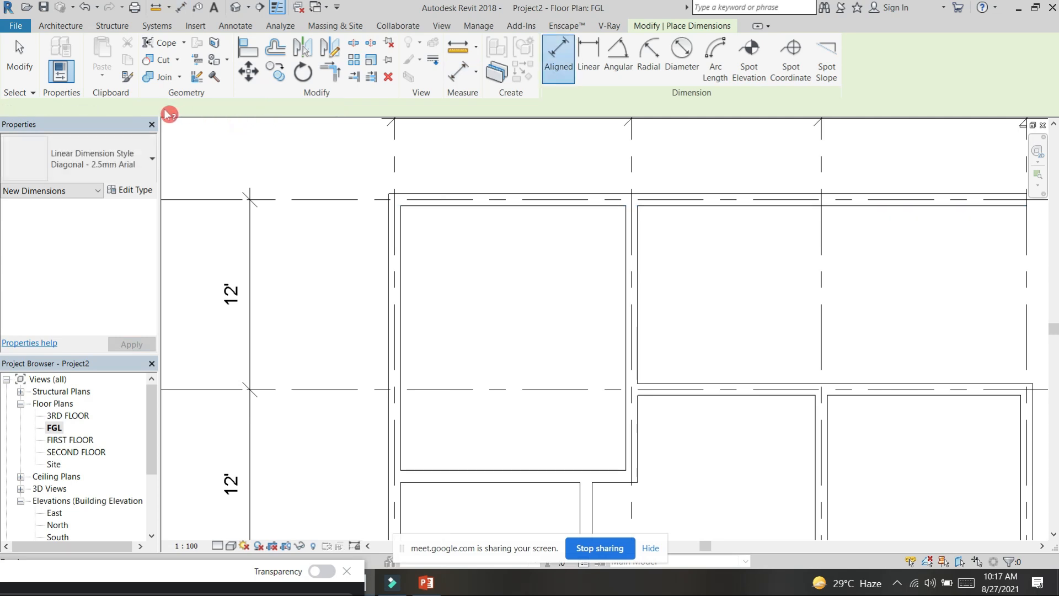
left_click(281, 109)
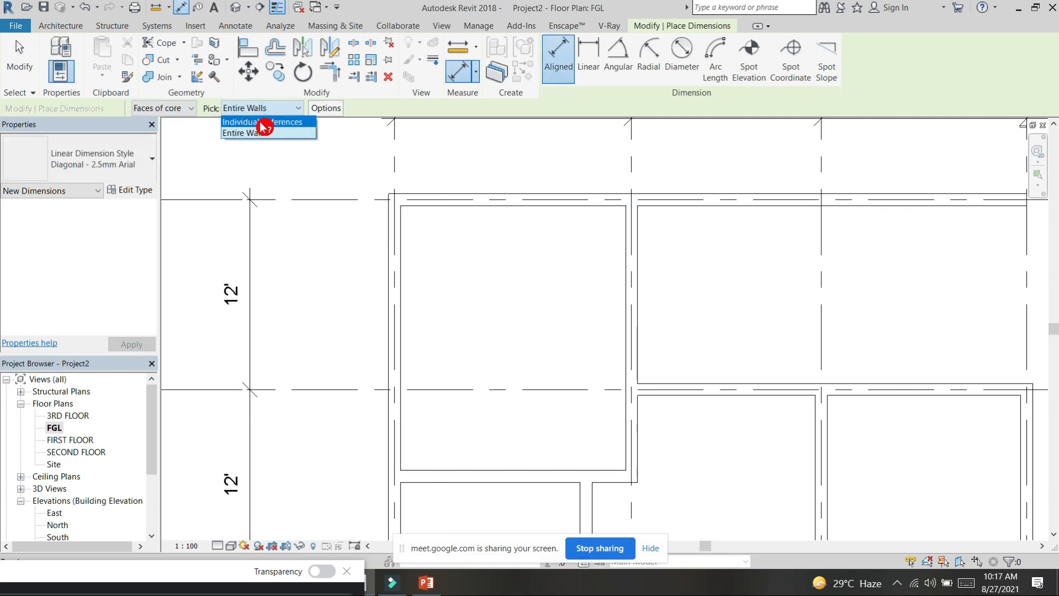
left_click(266, 123)
left_click(191, 108)
left_click(170, 159)
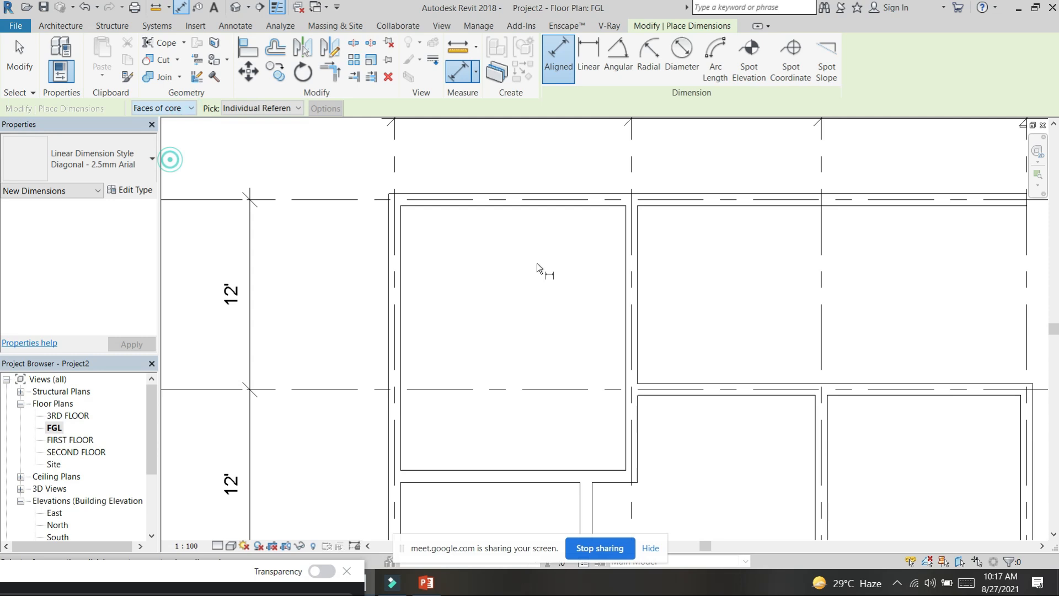
Step: Dimension the inside width and length of the corner room between grids 1 and 2 below grid A
left_click(403, 296)
left_click(626, 299)
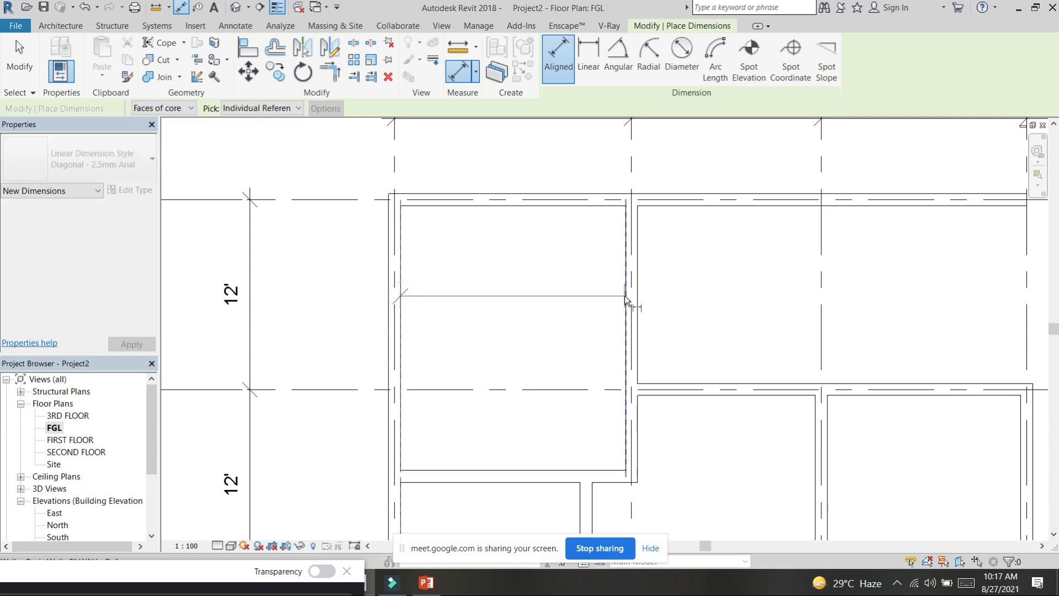
left_click(553, 239)
left_click(441, 205)
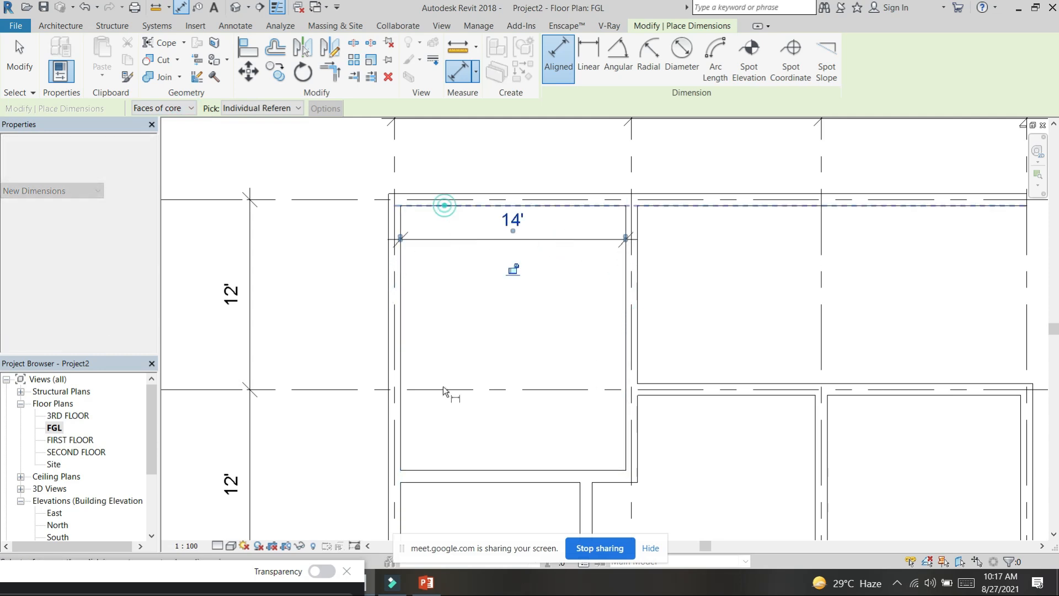
left_click(433, 470)
left_click(439, 349)
Step: Dimension the full inside length and the upper inside width of the stepped room above grid D beside grid 1
scroll(599, 276, "down", 2)
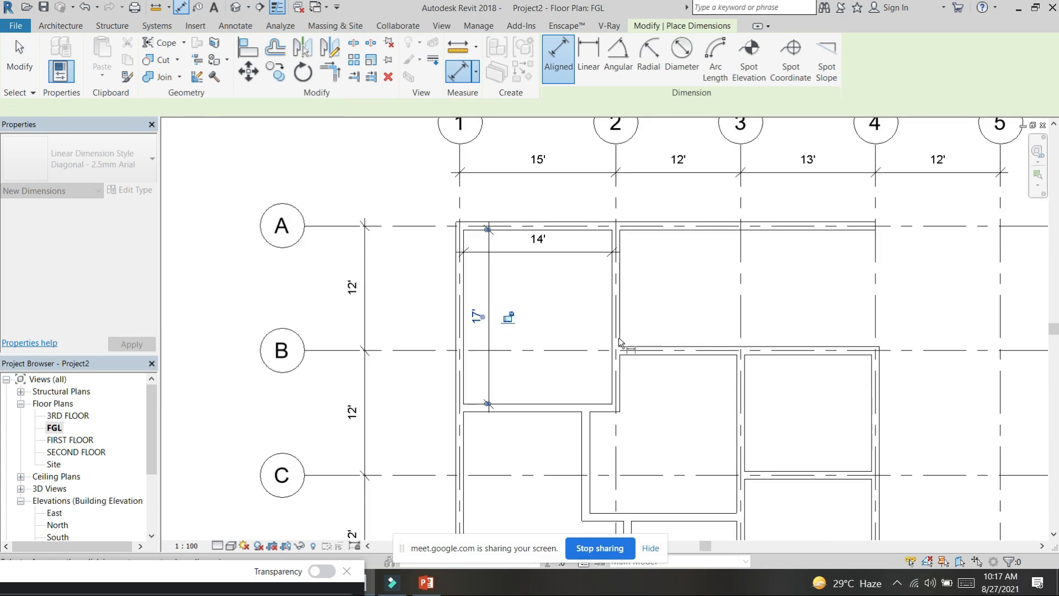
middle_click_drag(534, 436, 520, 194)
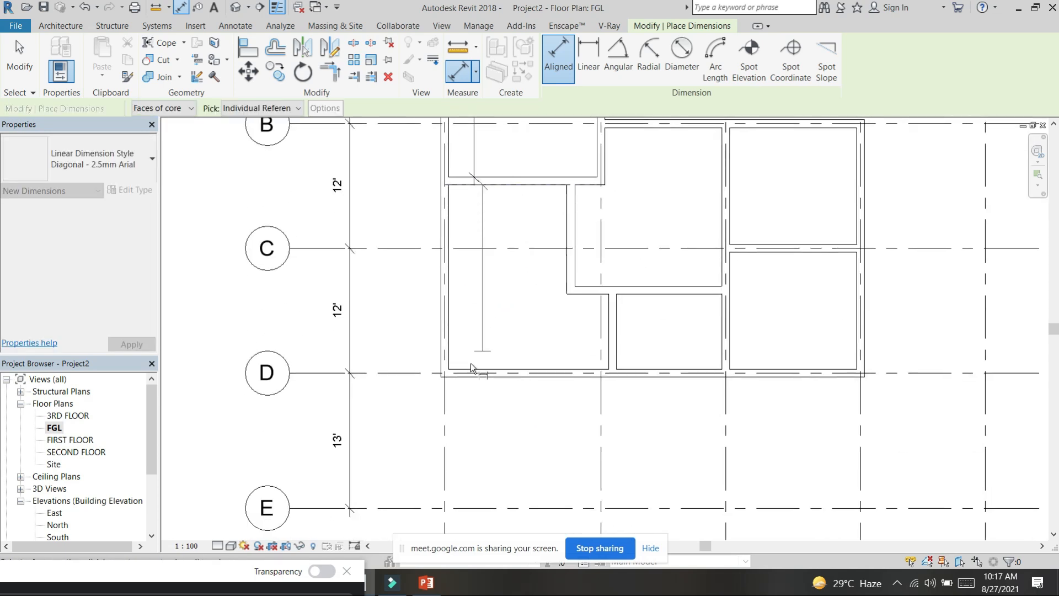
left_click(462, 368)
left_click(472, 305)
left_click(454, 217)
left_click(565, 213)
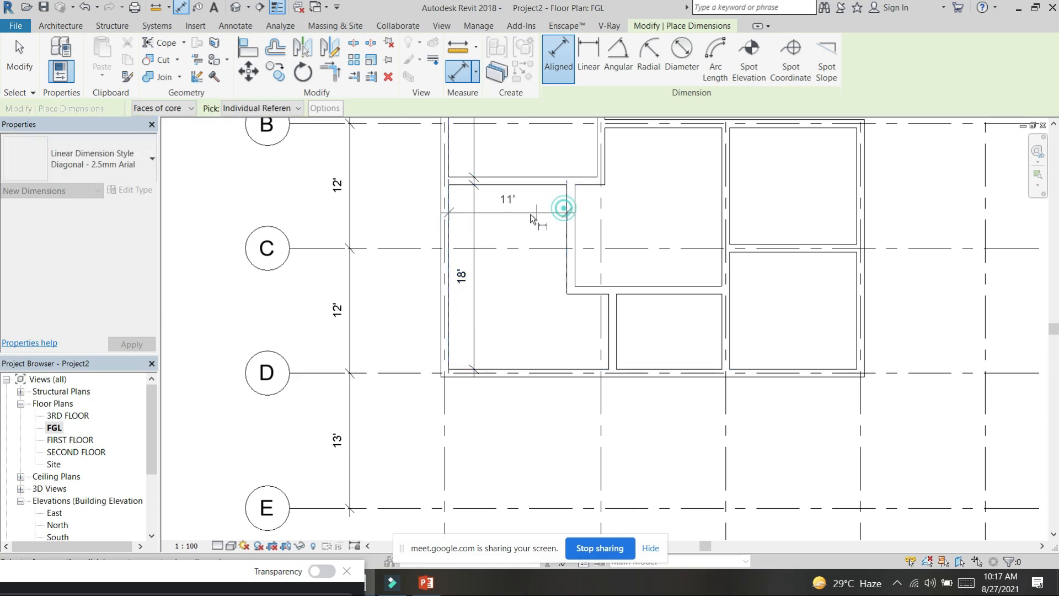
left_click(525, 216)
Step: Dimension the stepped room's shorter part from the partition step to the grid D wall, and end dimensioning
left_click(579, 293)
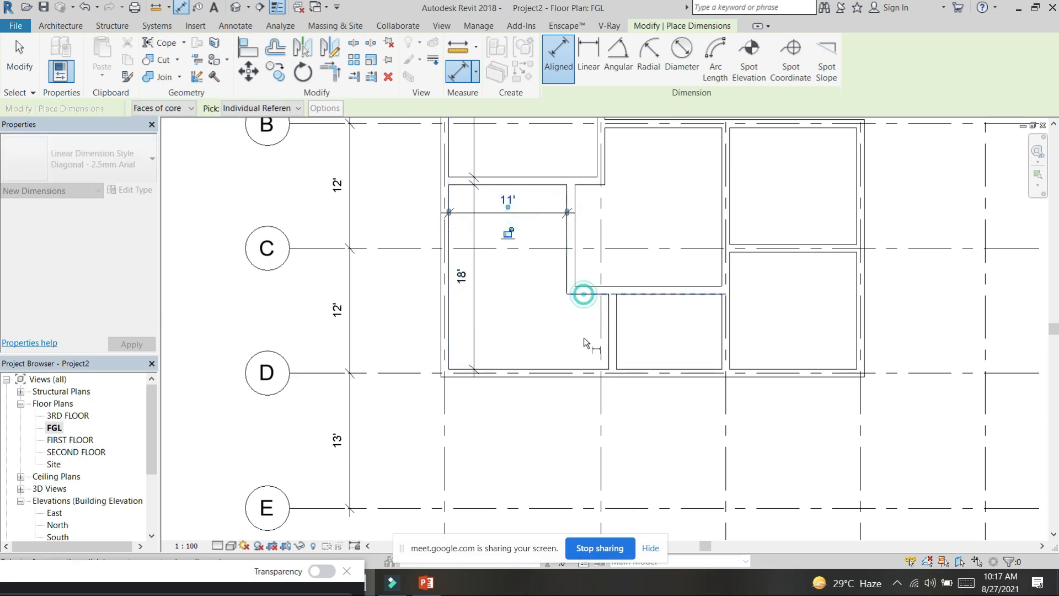
left_click(577, 366)
left_click(575, 343)
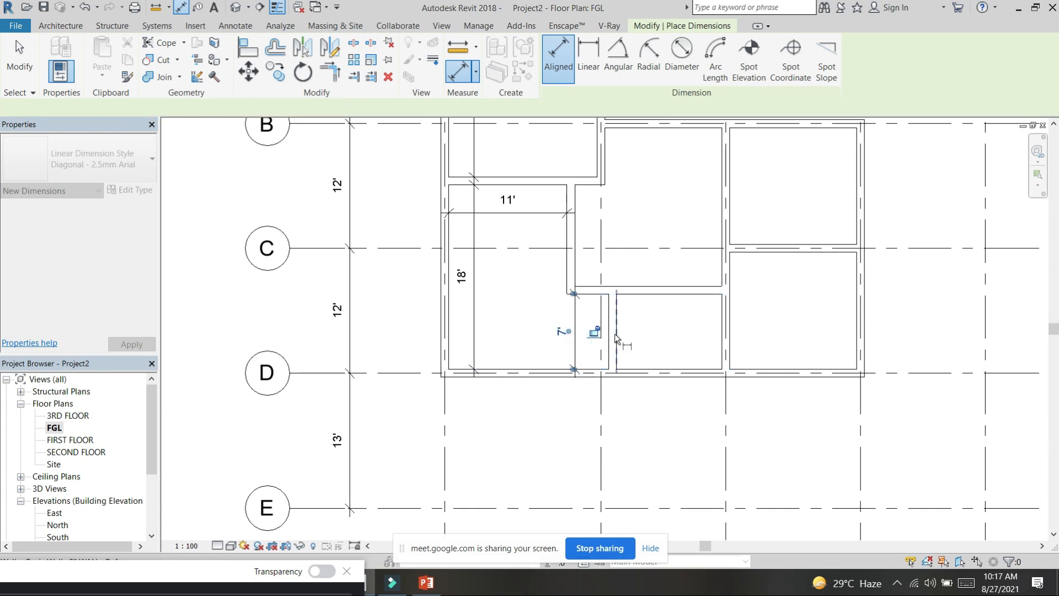
scroll(602, 337, "down", 4)
key("Escape")
key("Escape")
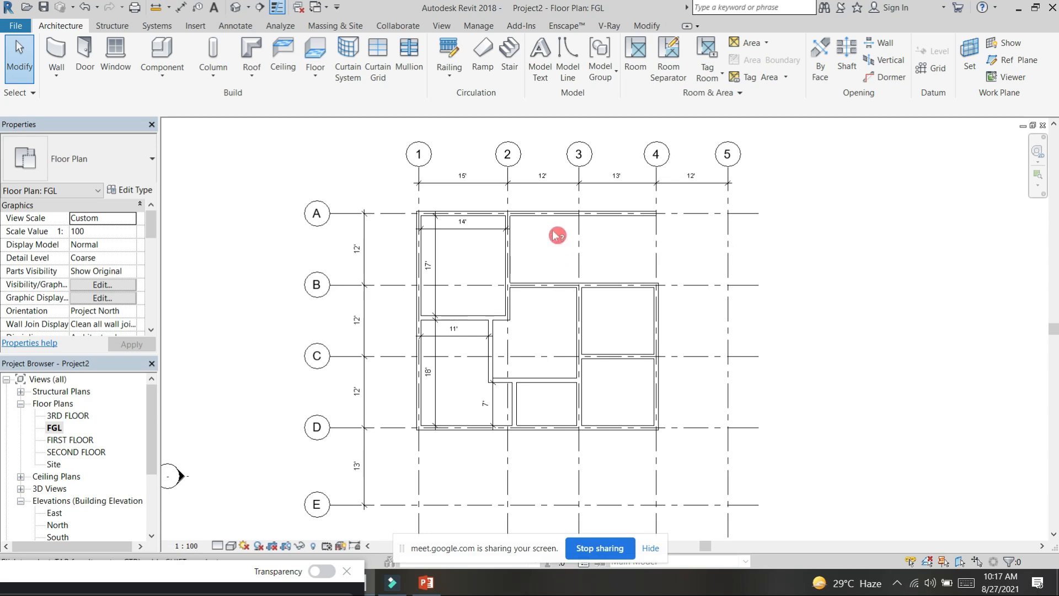
Step: Place an M_Single-Flush 0915 x 2032mm door in the grid 2 wall just below grid B, opening into the corner room
left_click(85, 52)
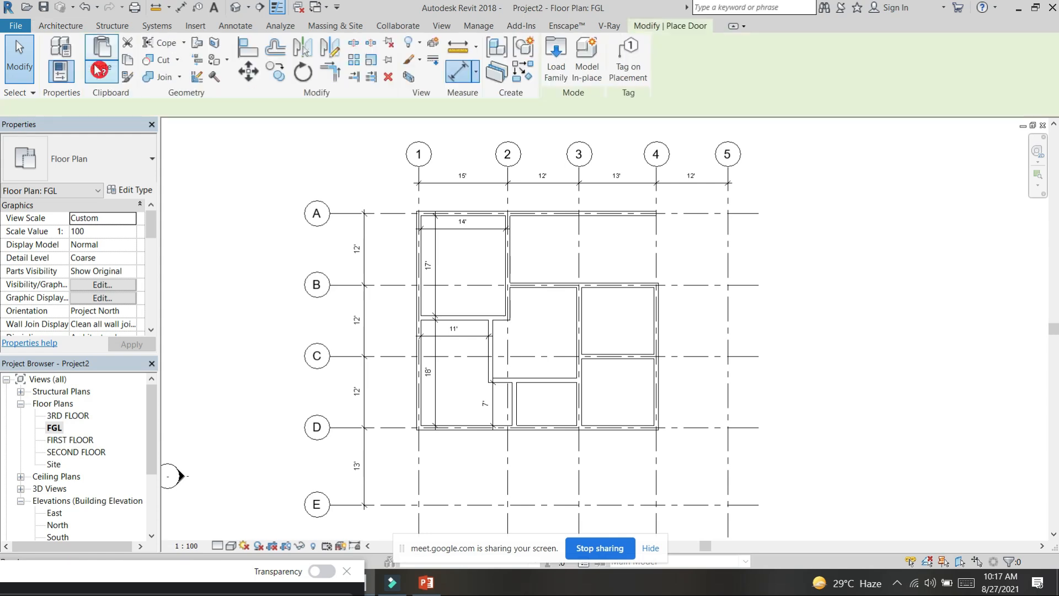
left_click(134, 158)
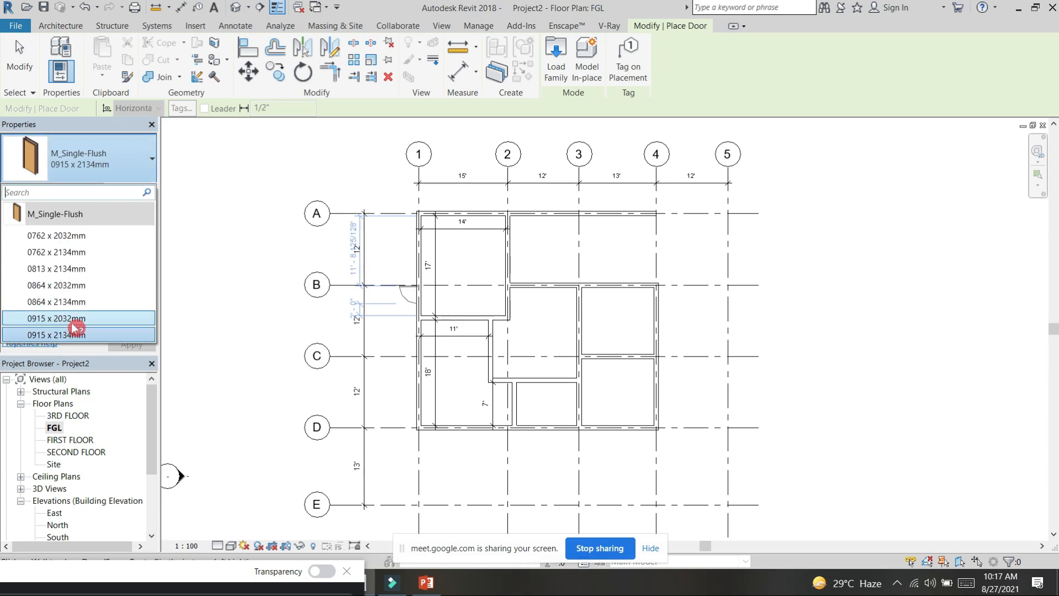
left_click(63, 319)
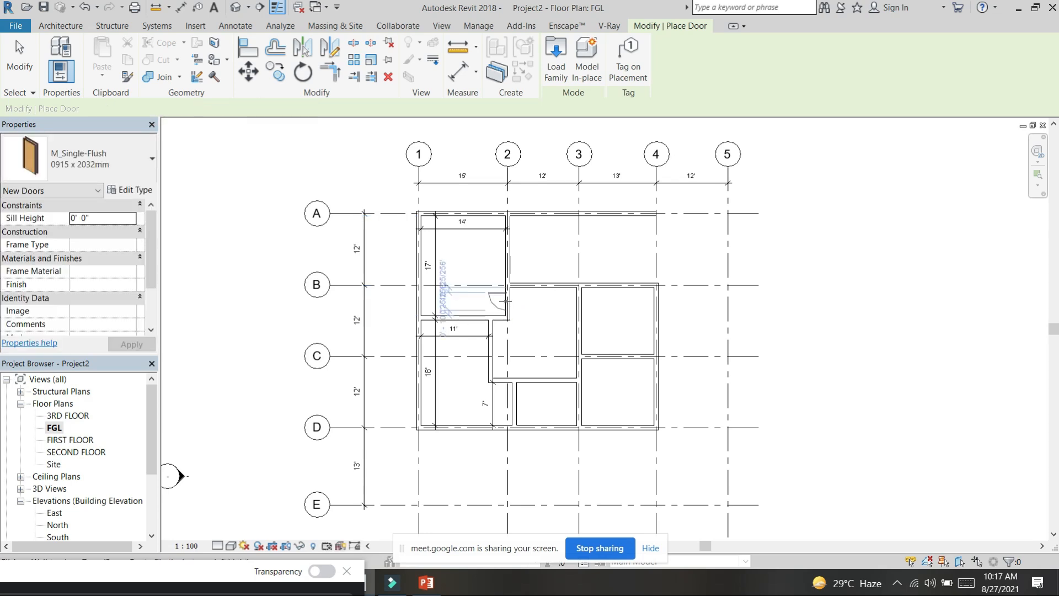
scroll(504, 301, "up", 3)
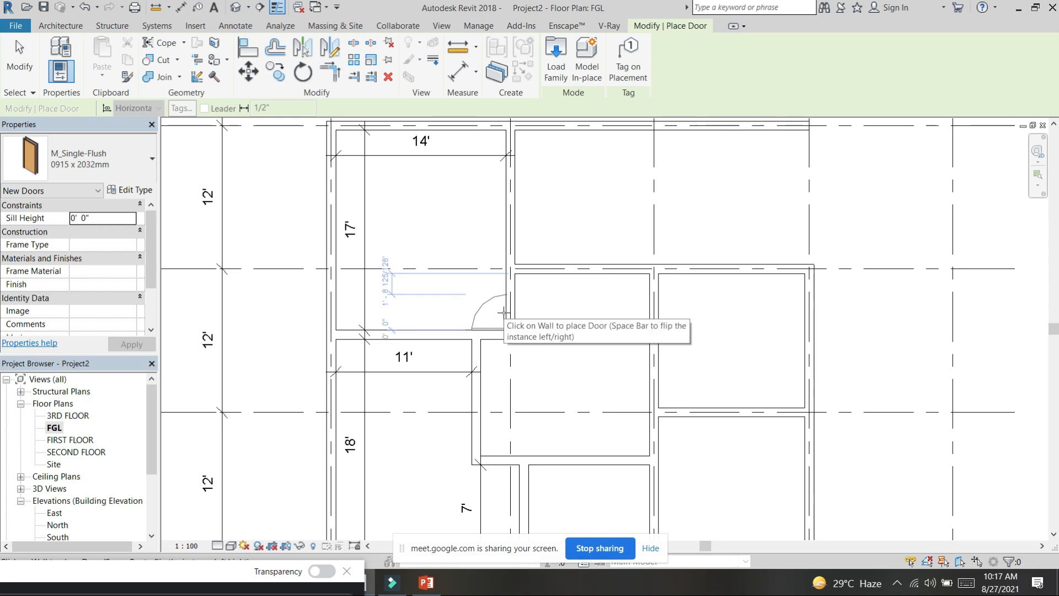
left_click(503, 308)
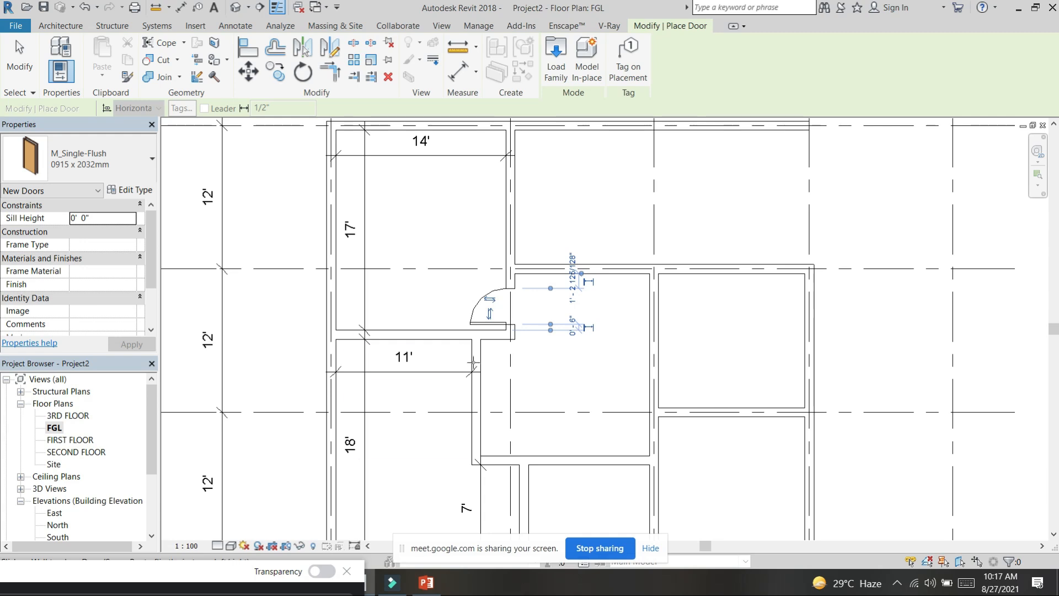
Step: Place M_Single-Flush 0915 x 2032mm doors in the stepped room's partition below the 14' room and in the grid B wall beside grid 3
key("space")
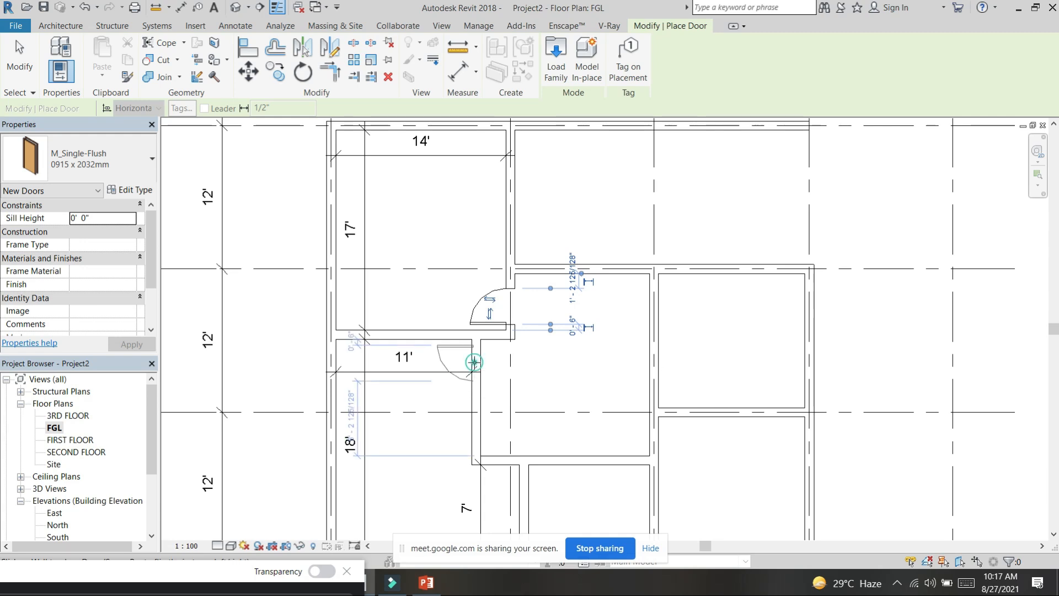
left_click(474, 363)
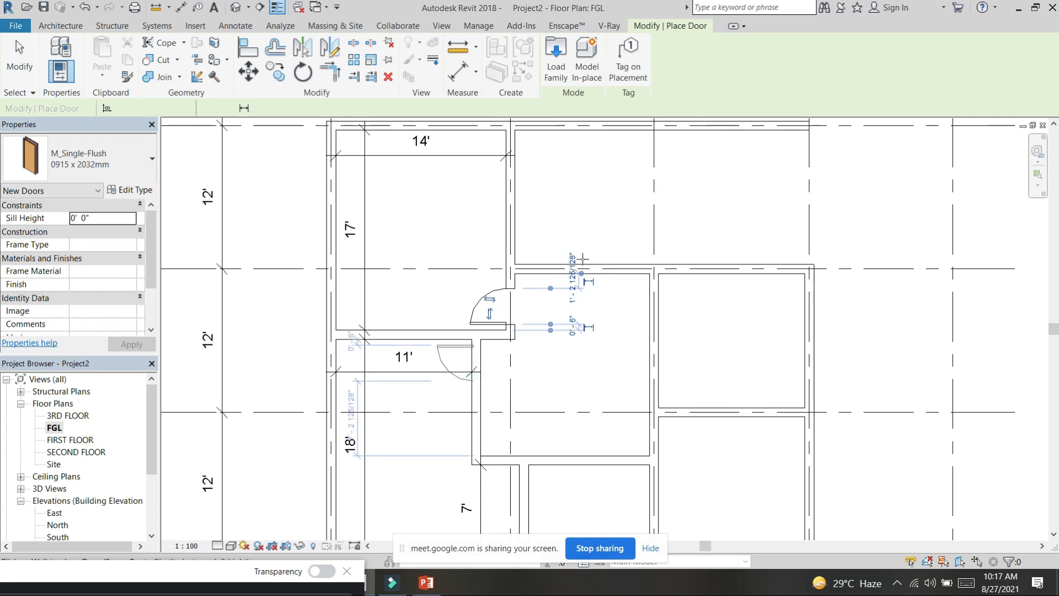
left_click(625, 275)
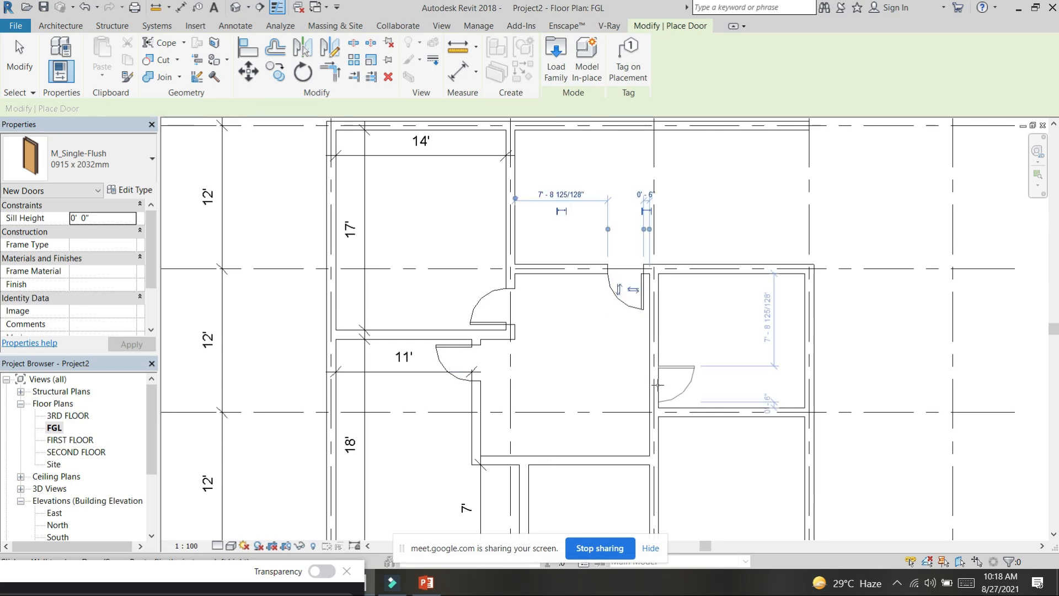
Step: Place doors in the grid 3 wall just above grid C and in the small room's upper wall beside grid 3, and end door placement
key("space")
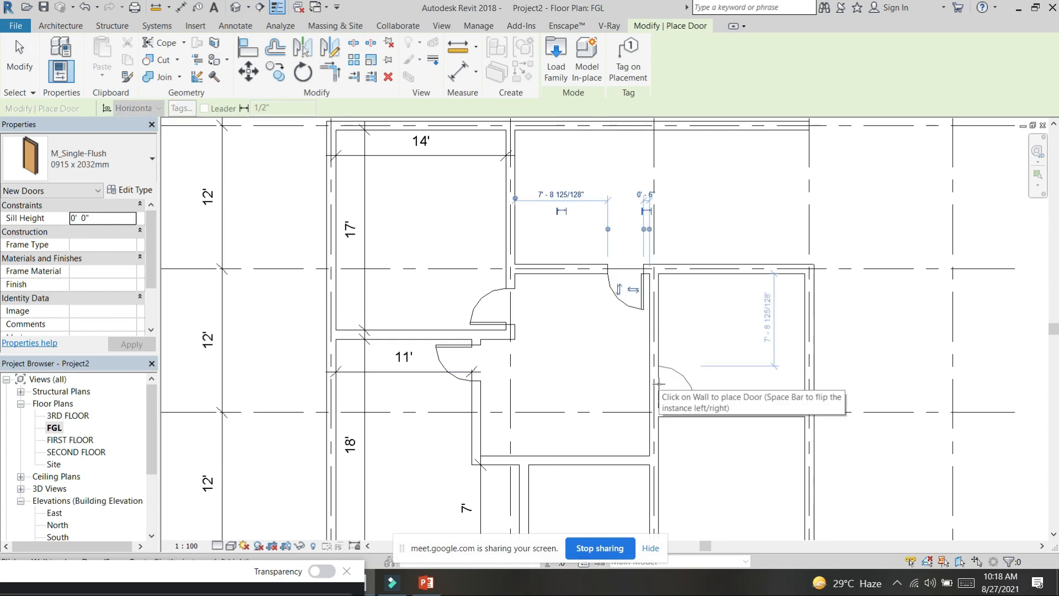
left_click(659, 385)
middle_click_drag(679, 379, 668, 173)
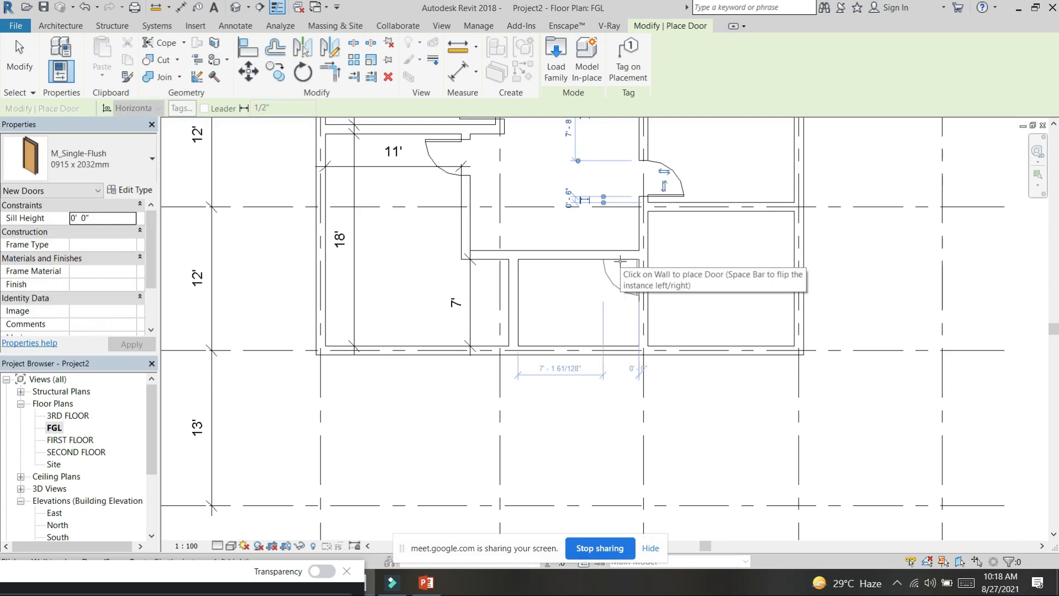
left_click(621, 261)
scroll(683, 244, "down", 2)
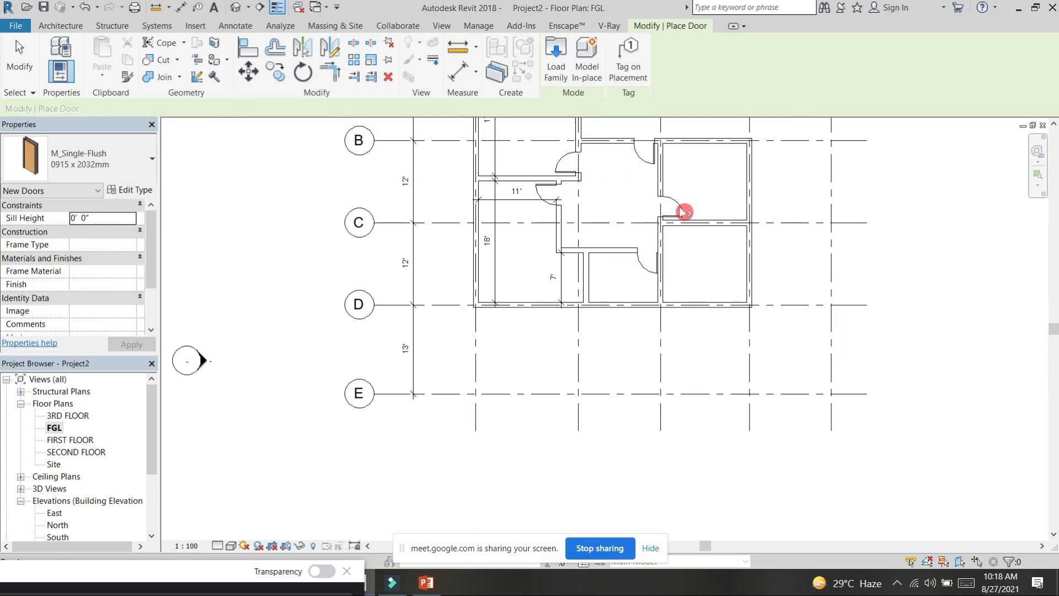
key("Escape")
Step: Flip the small room's door to swing out of the room and back into it
left_click(683, 210)
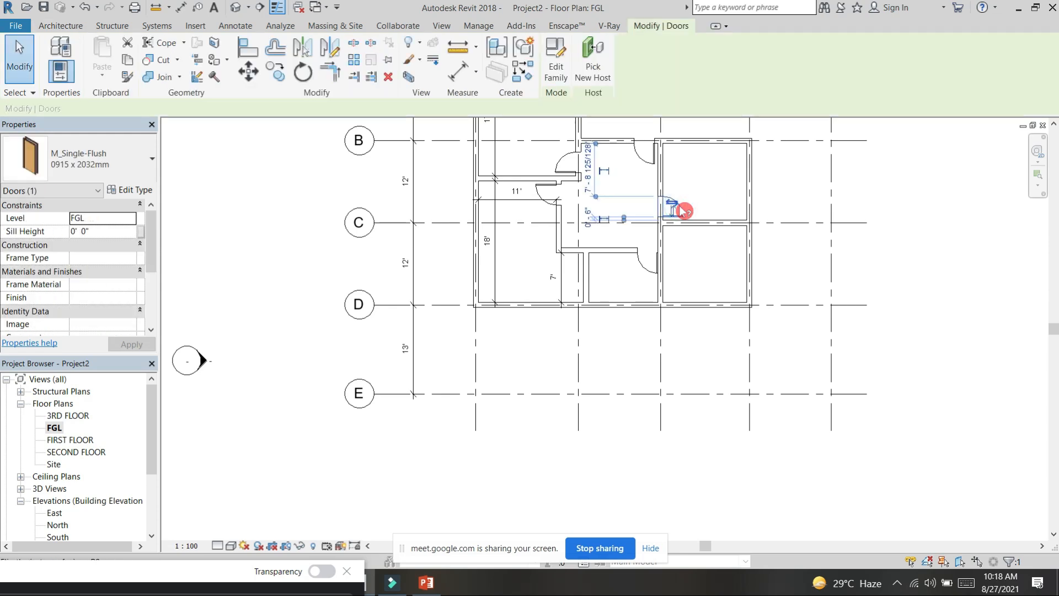
left_click(639, 273)
left_click(643, 261)
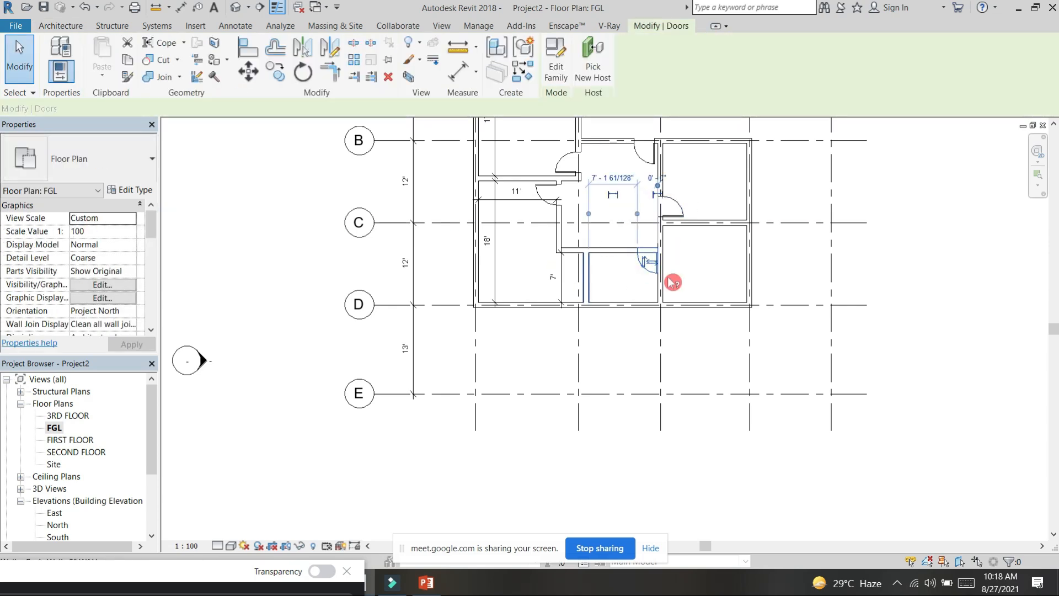
scroll(666, 277, "up", 5)
left_click(589, 238)
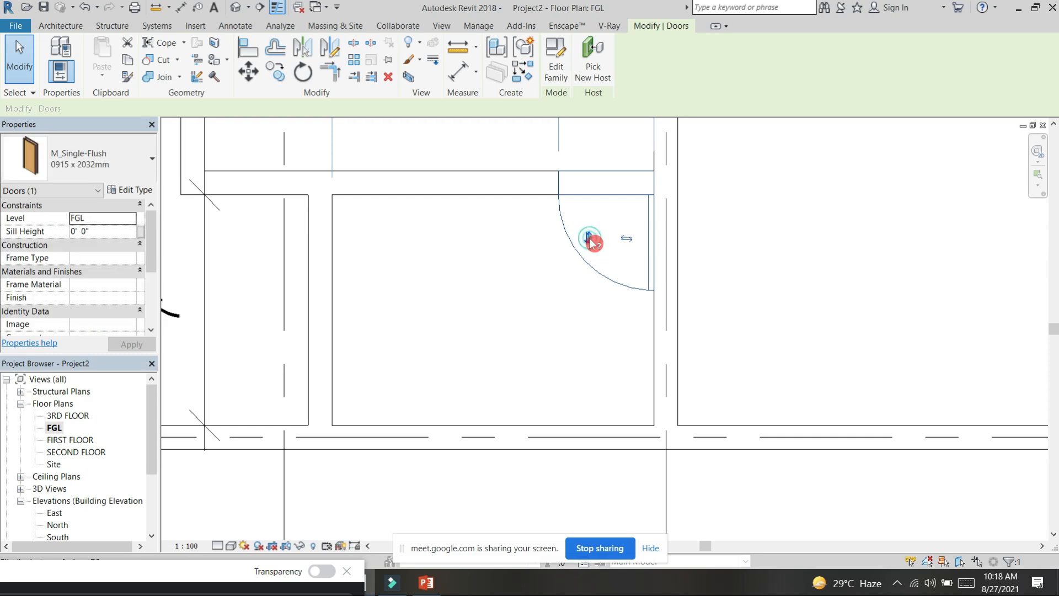
scroll(610, 262, "down", 3)
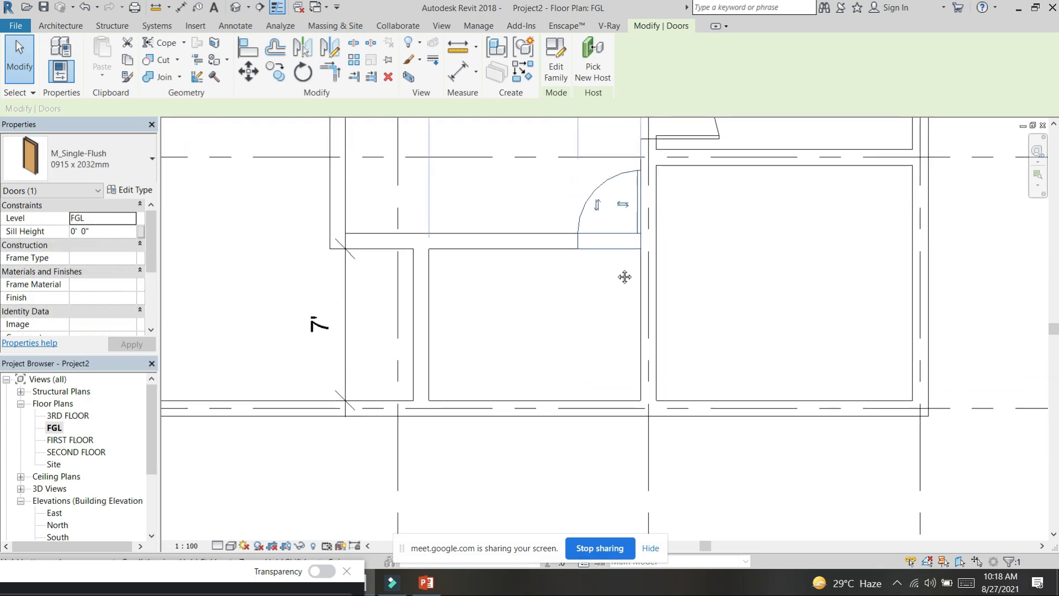
left_click(624, 205)
left_click(613, 208)
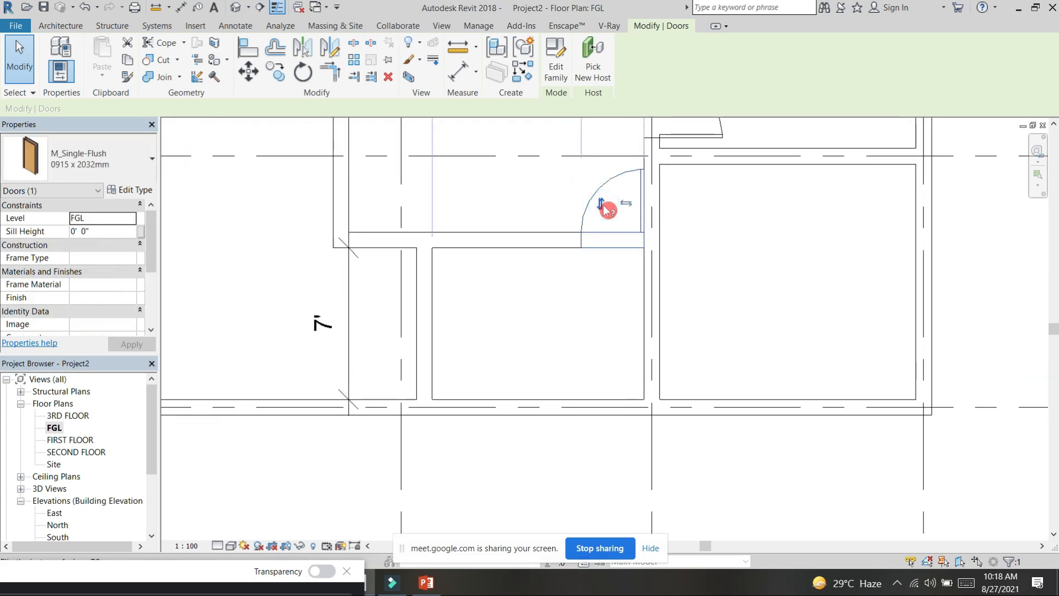
left_click(601, 209)
scroll(582, 263, "down", 5)
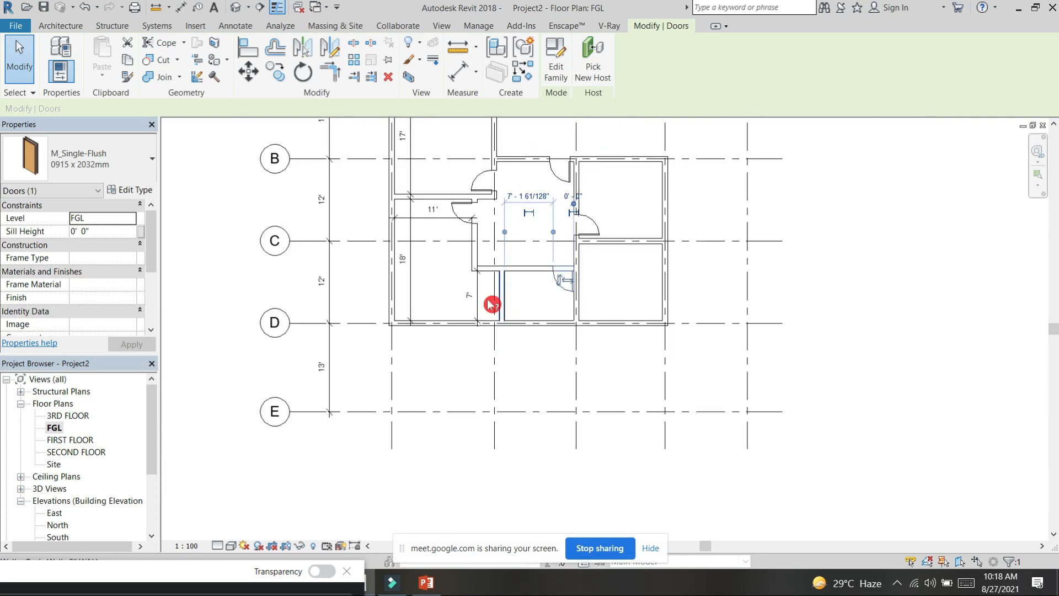
Step: Change the small room's door type to 0813 x 2134mm and finally to M_Single-Flush 0915 x 2134mm
left_click(135, 156)
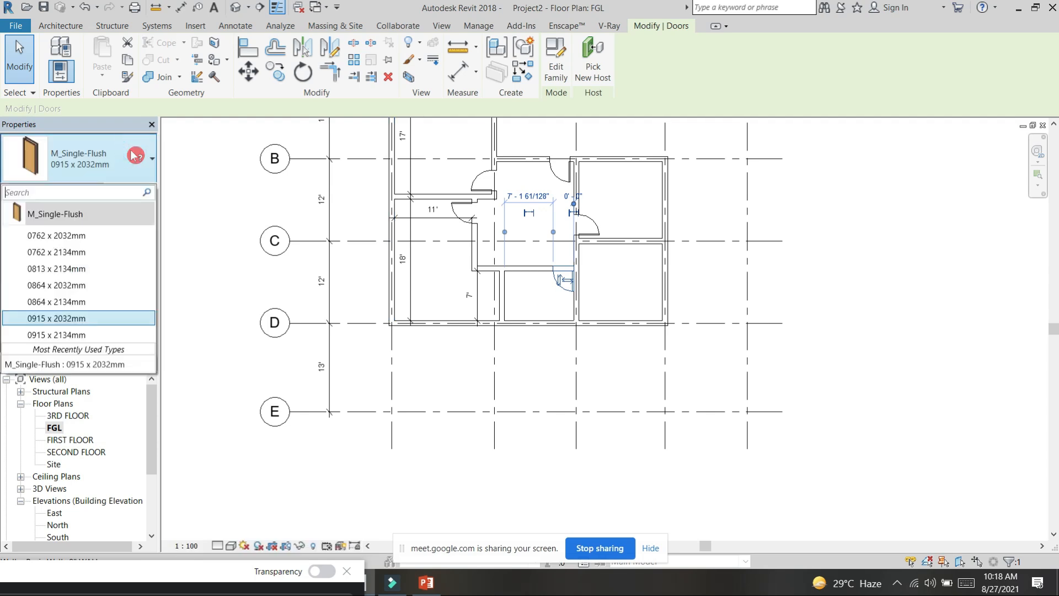
left_click(73, 275)
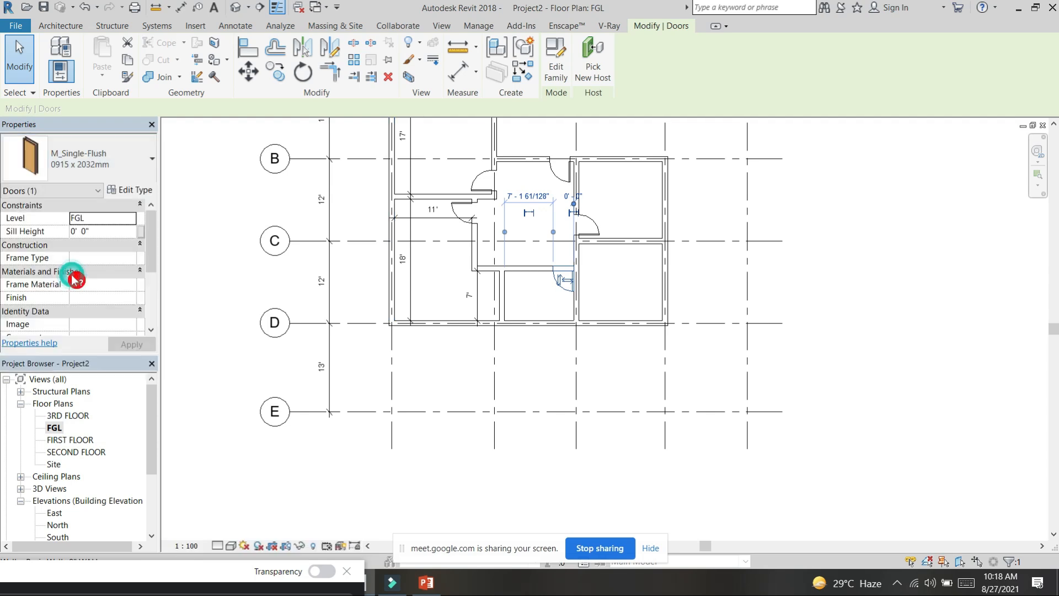
scroll(560, 280, "up", 5)
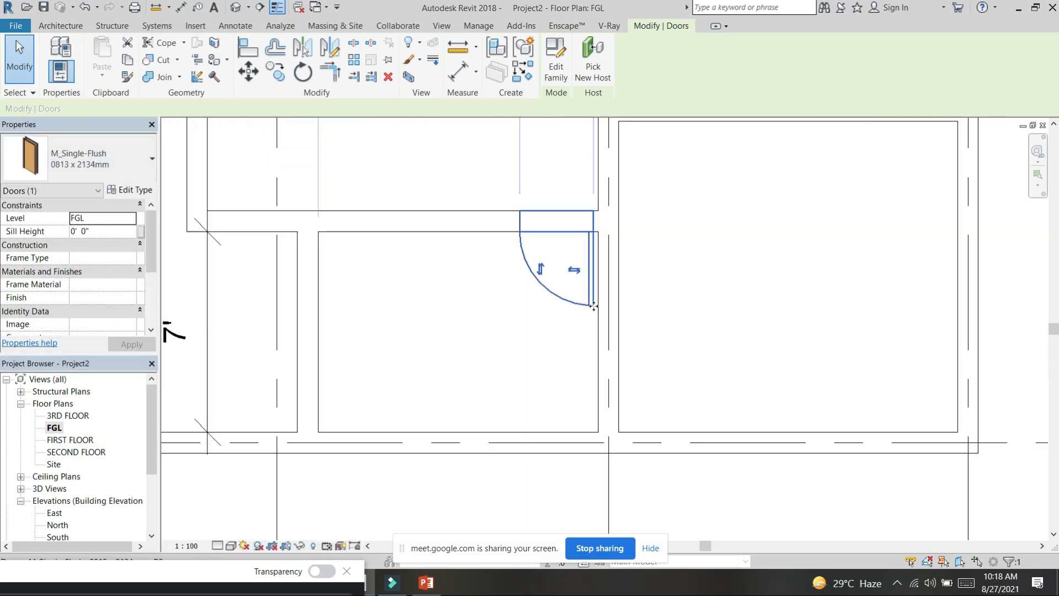
left_click(144, 147)
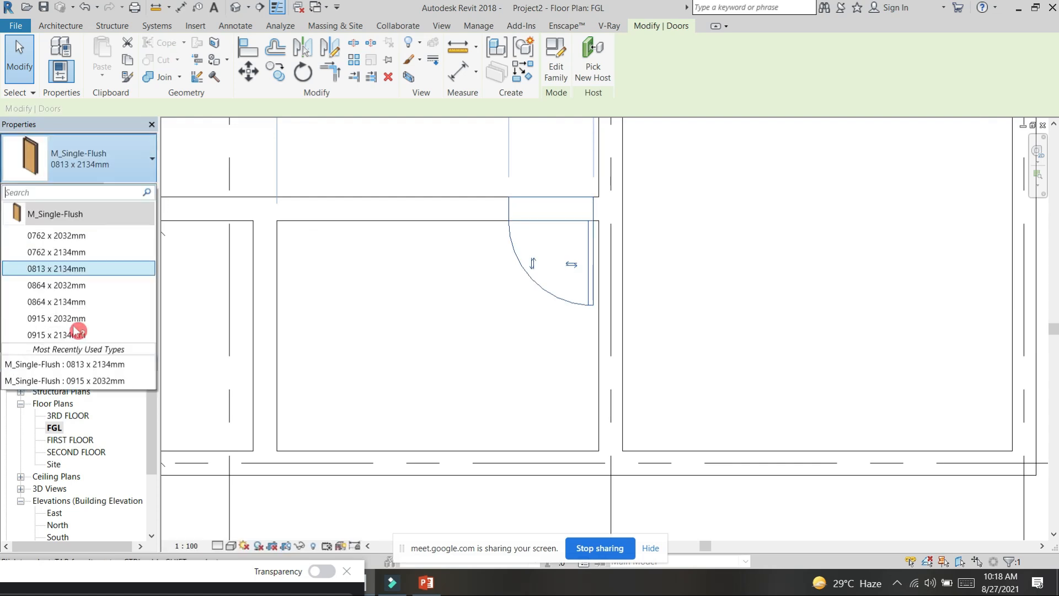
left_click(69, 337)
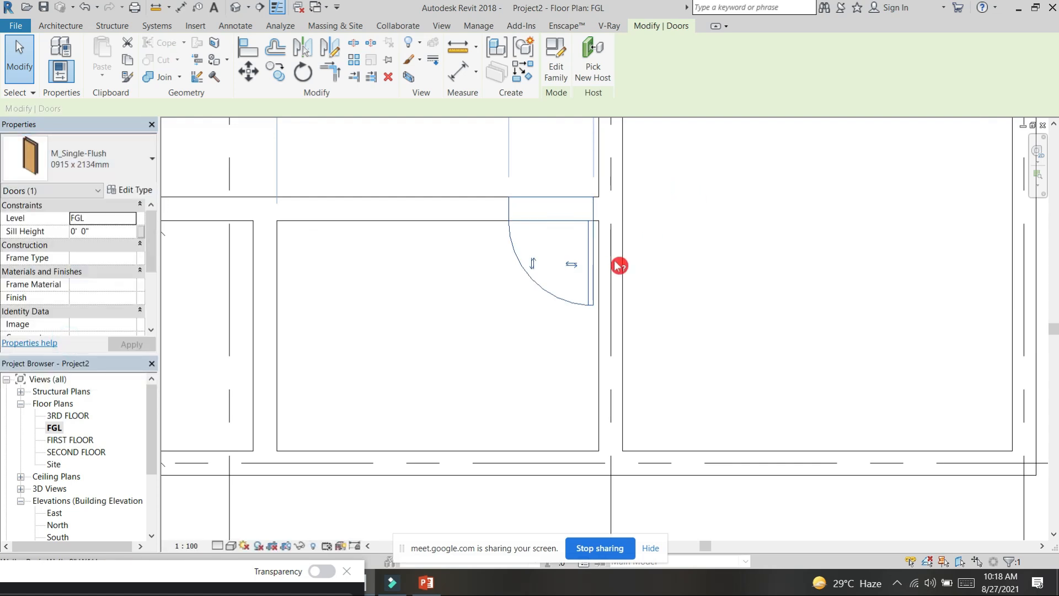
Step: Start placing an M_Fixed window in the grid A wall and duplicate the 0406 x 0610mm type under the name 53
scroll(692, 218, "down", 4)
middle_click_drag(745, 225, 669, 350)
scroll(672, 258, "down", 3)
middle_click_drag(796, 273, 763, 310)
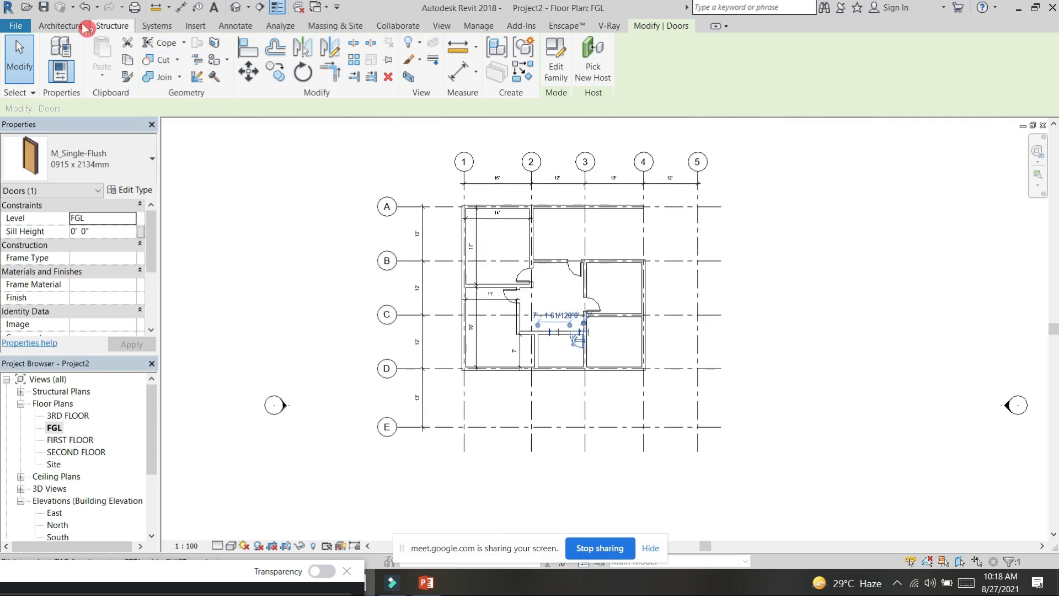
left_click(69, 25)
left_click(133, 53)
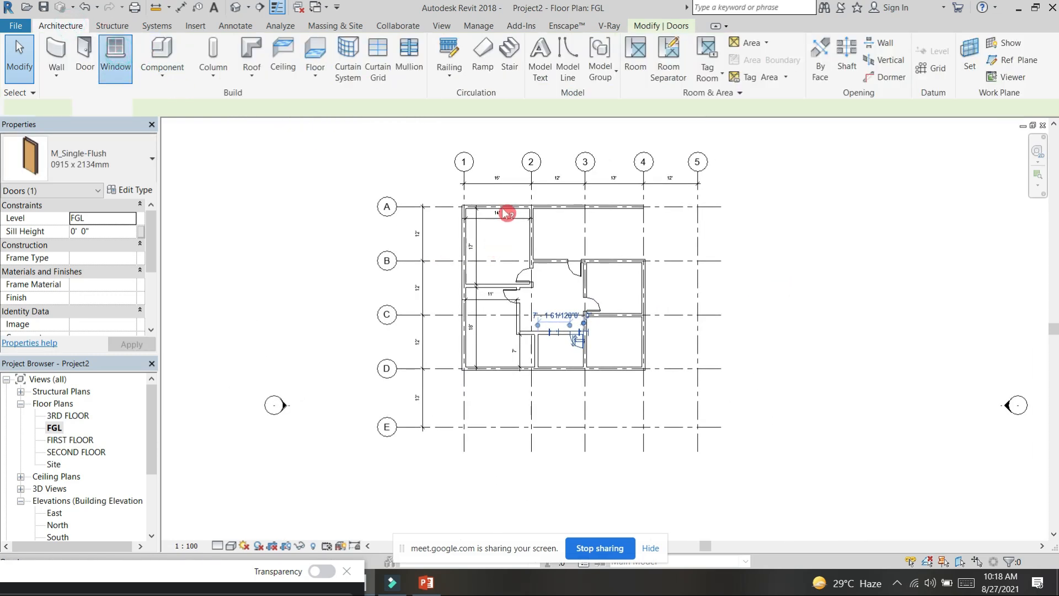
scroll(503, 207, "up", 2)
scroll(503, 207, "up", 2)
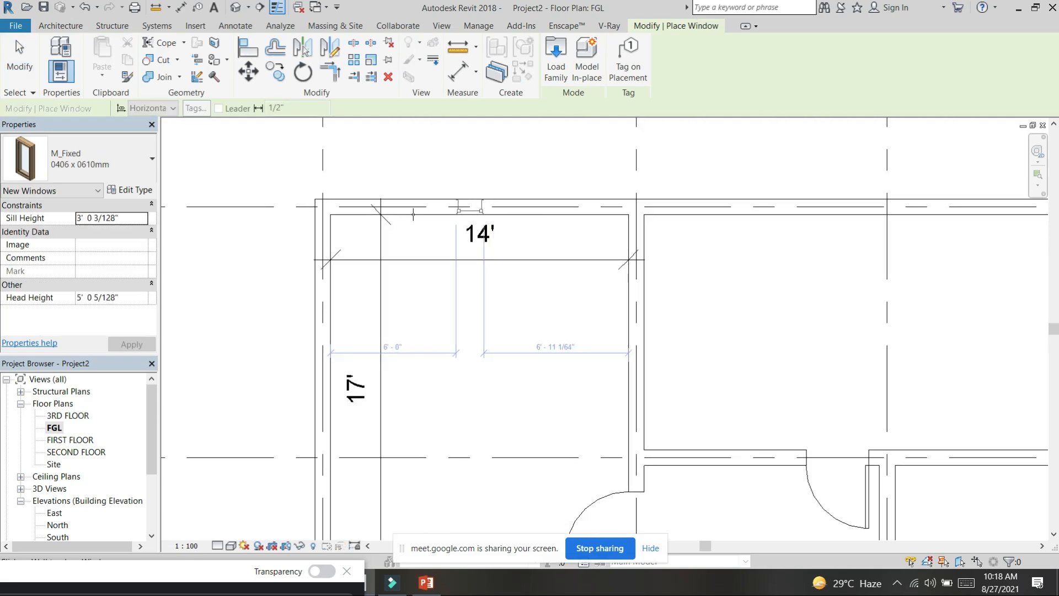
left_click(132, 190)
left_click(657, 129)
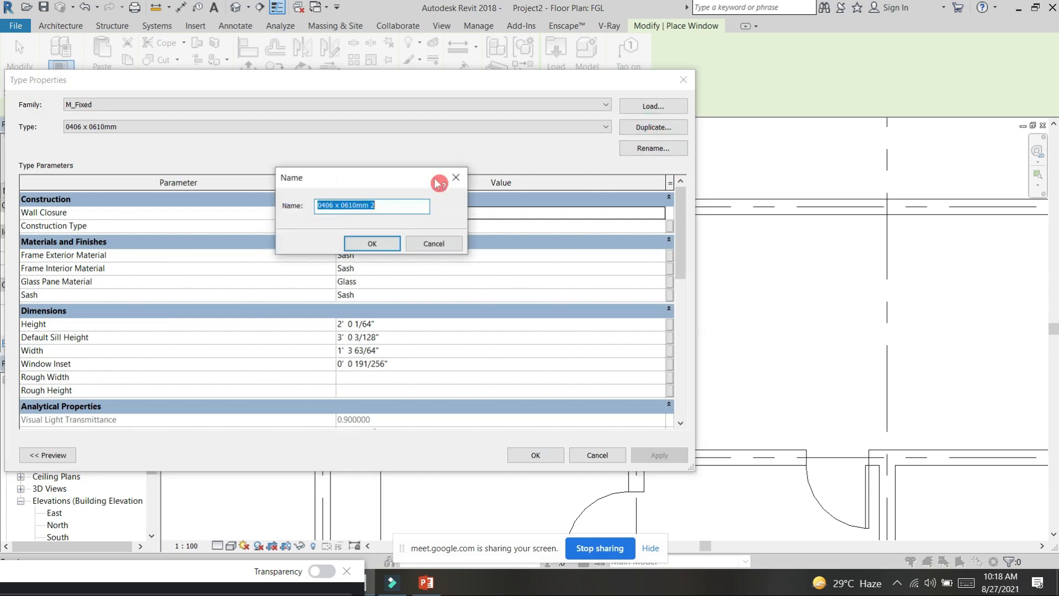
type("53")
key("Return")
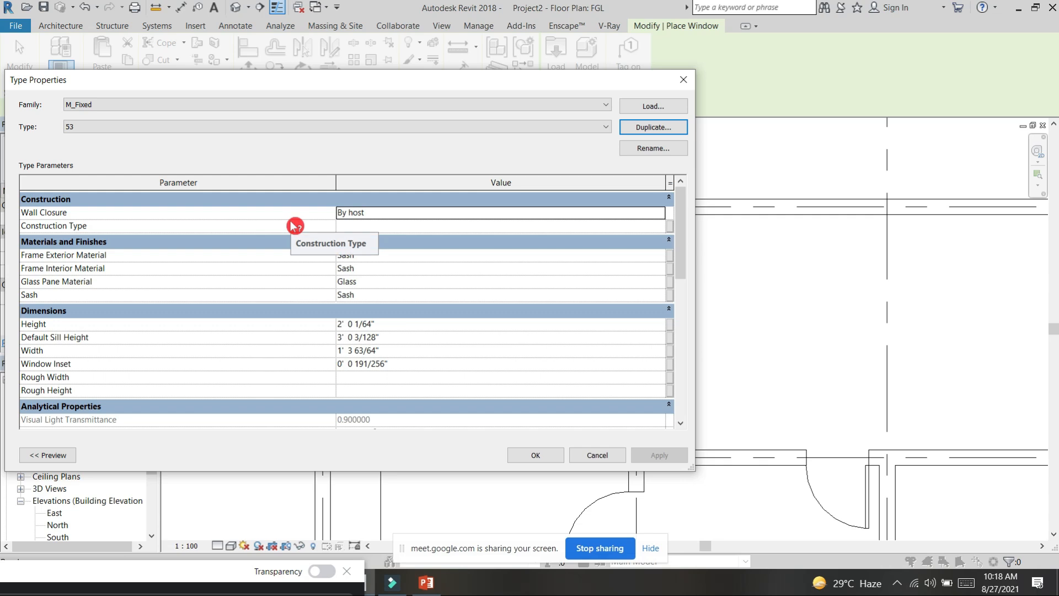
Step: Duplicate the window type as 53 253 and again as 53 254
left_click(643, 126)
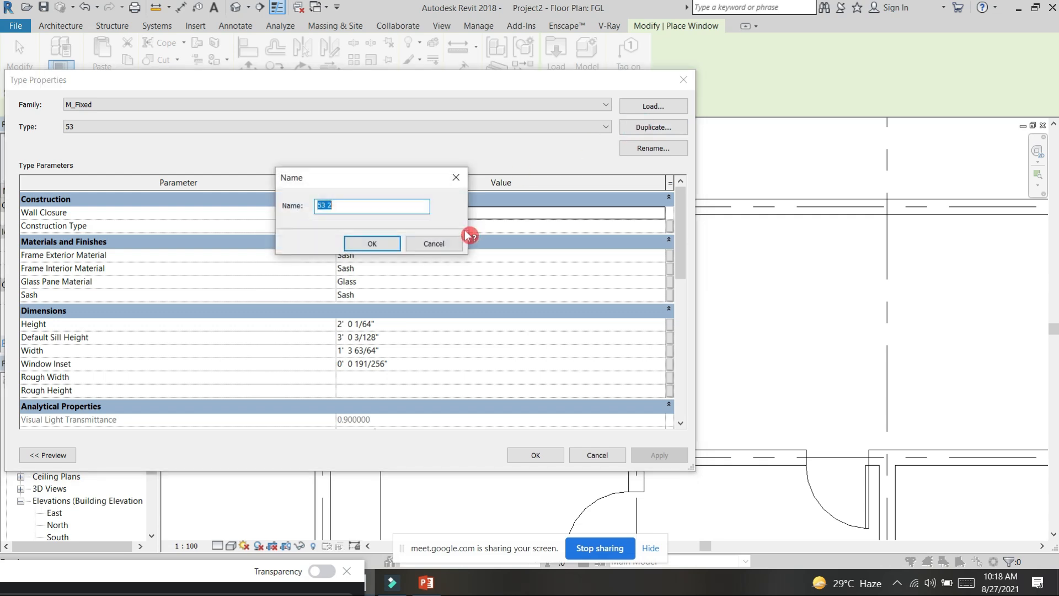
left_click(385, 205)
key("Return")
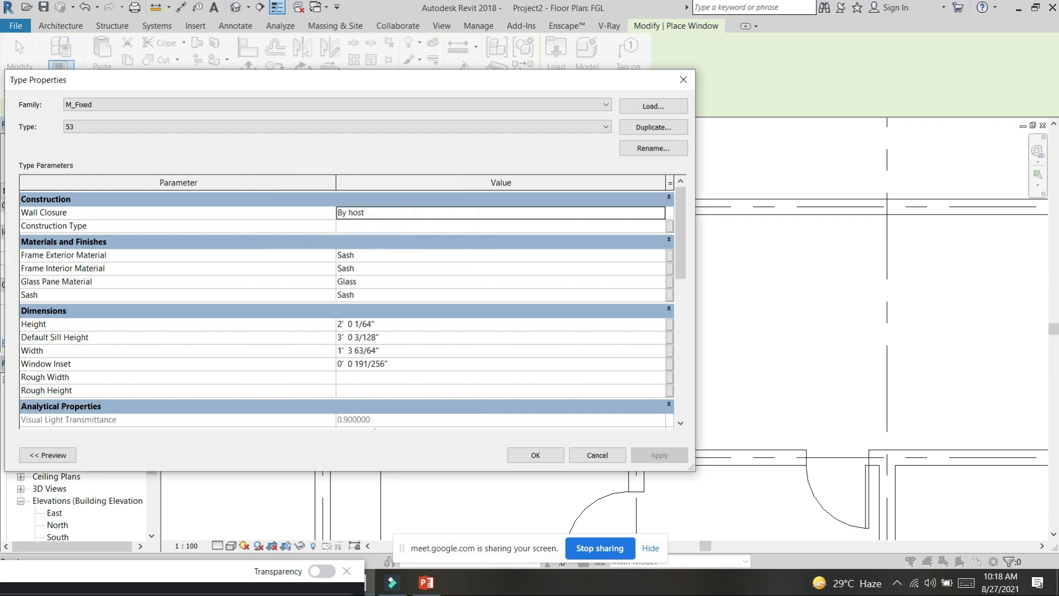
left_click(655, 137)
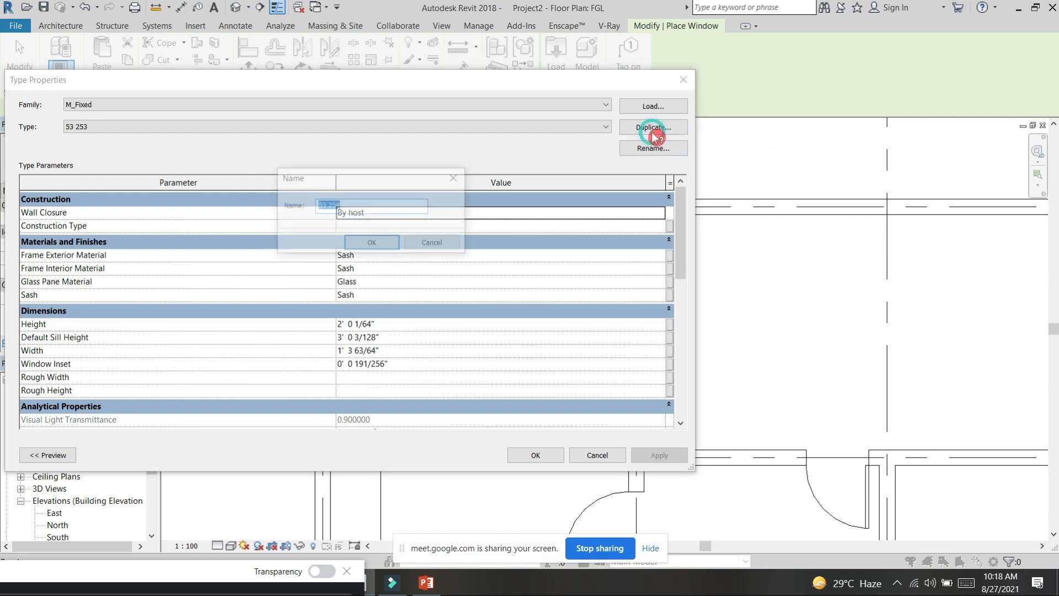
left_click_drag(315, 211, 303, 213)
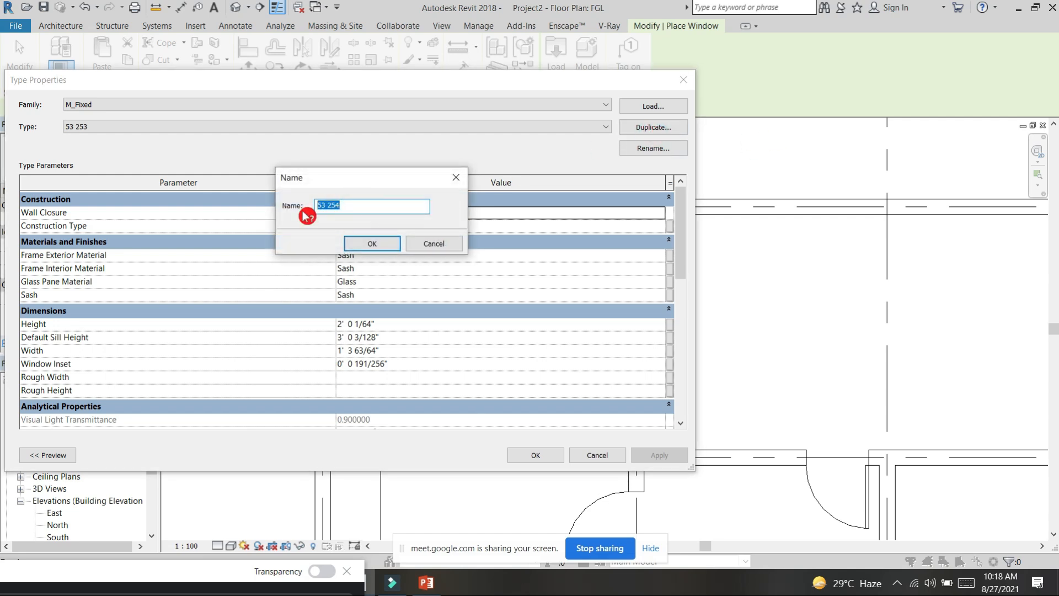
key("Return")
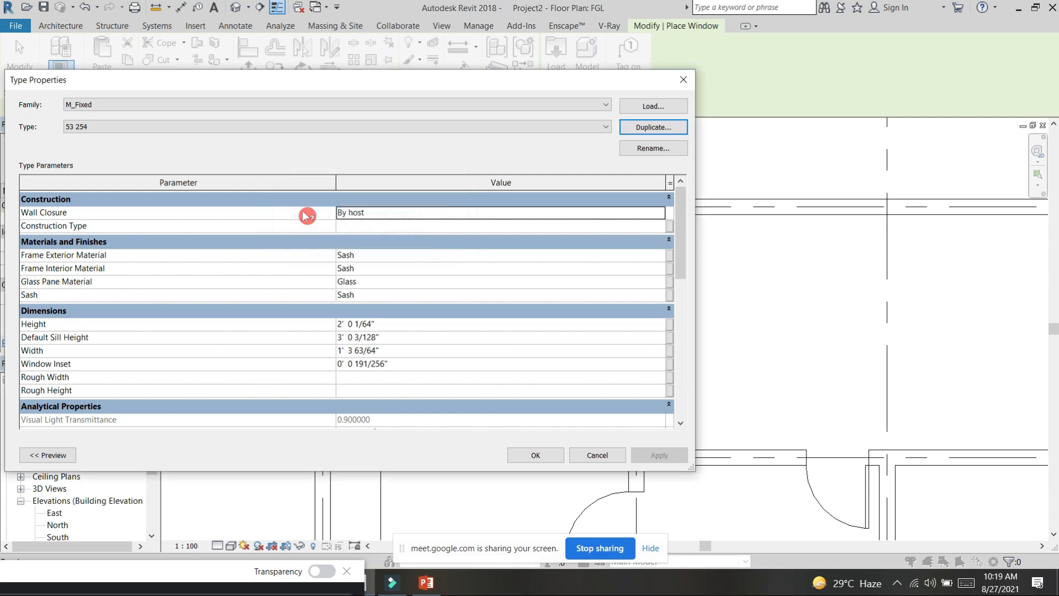
Step: Duplicate the window type under the name 5X and accept its type properties for placement
left_click(658, 127)
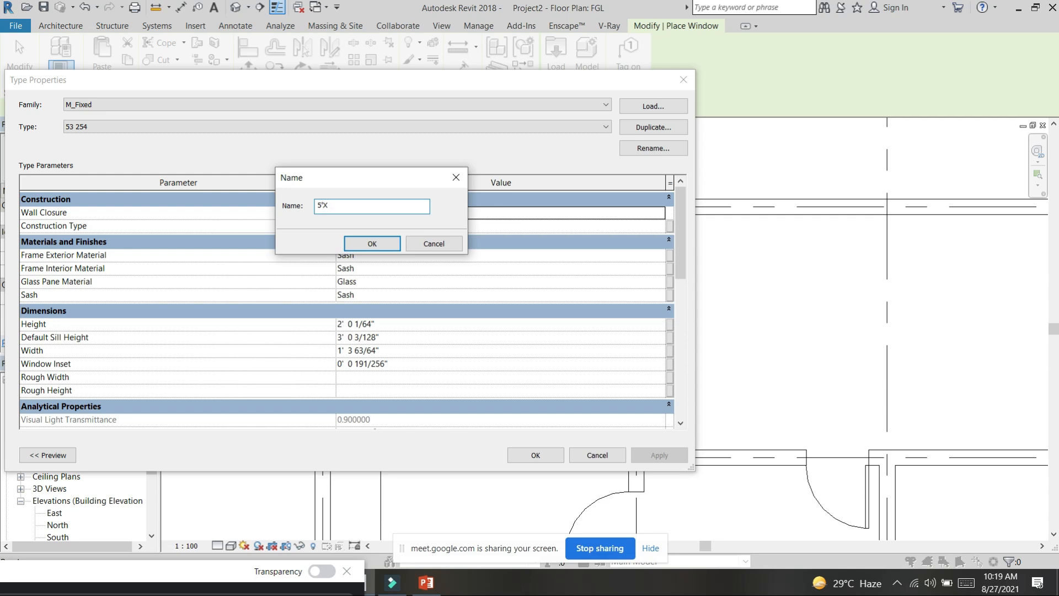
key("Return")
left_click(659, 127)
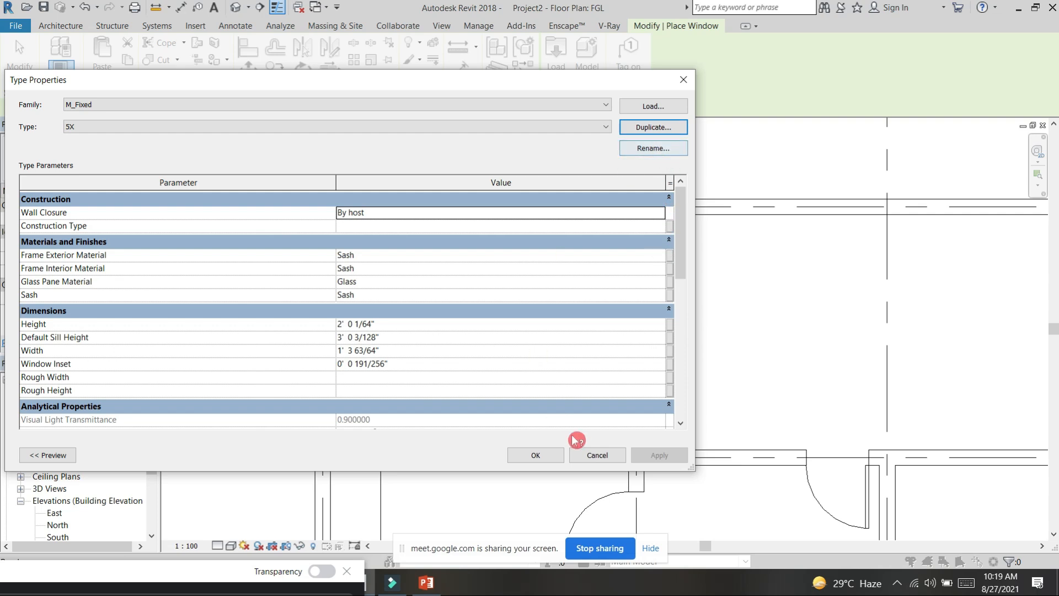
left_click(392, 329)
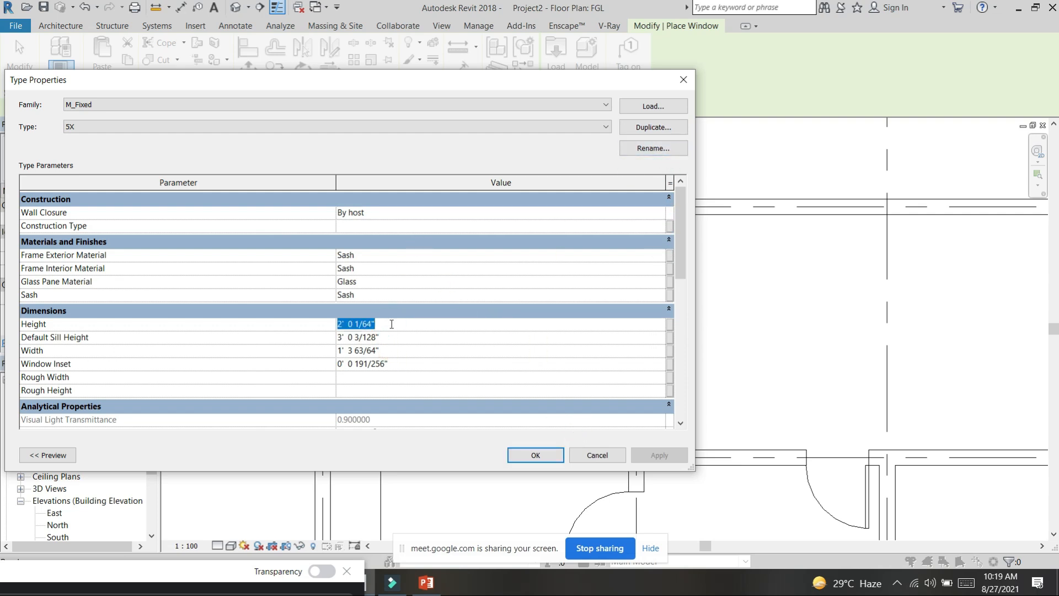
key("Return")
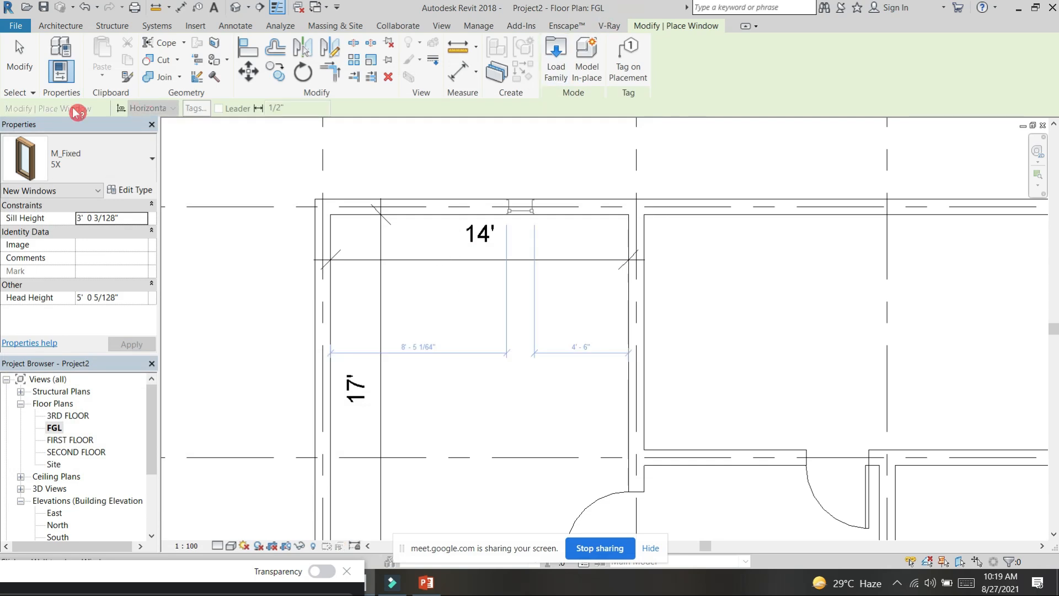
Step: Open the type properties of the 5X window type for editing
left_click(135, 190)
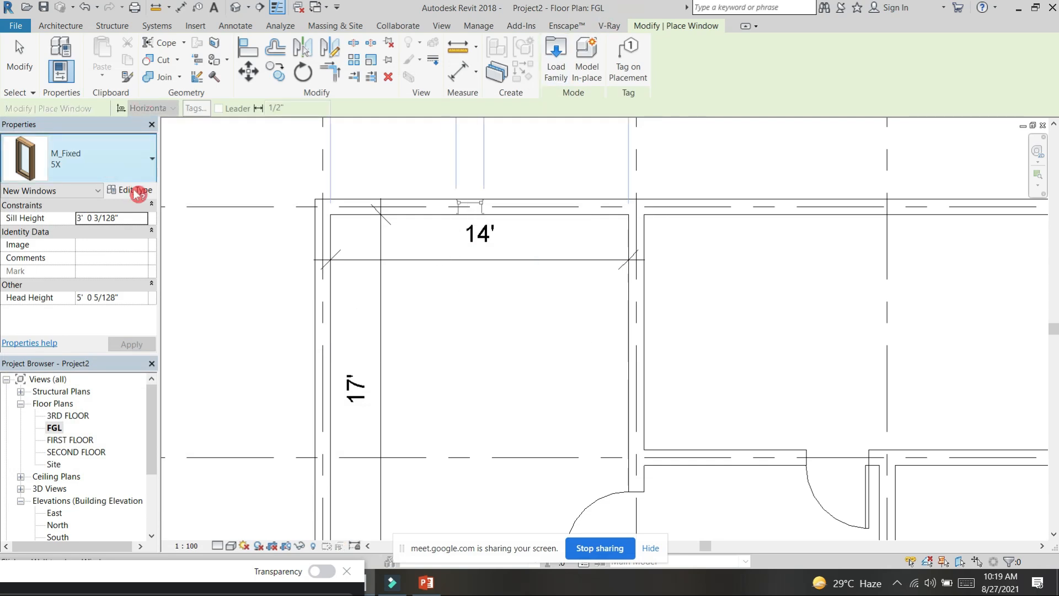
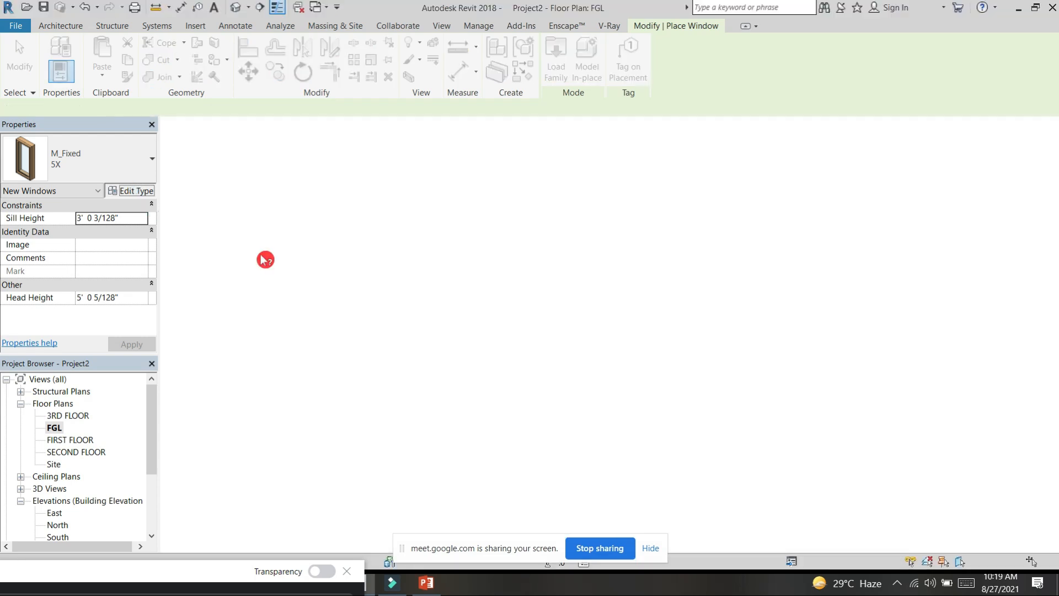
Step: Restart window placement and duplicate the 5X window type under the name 5X5'
left_click(145, 192)
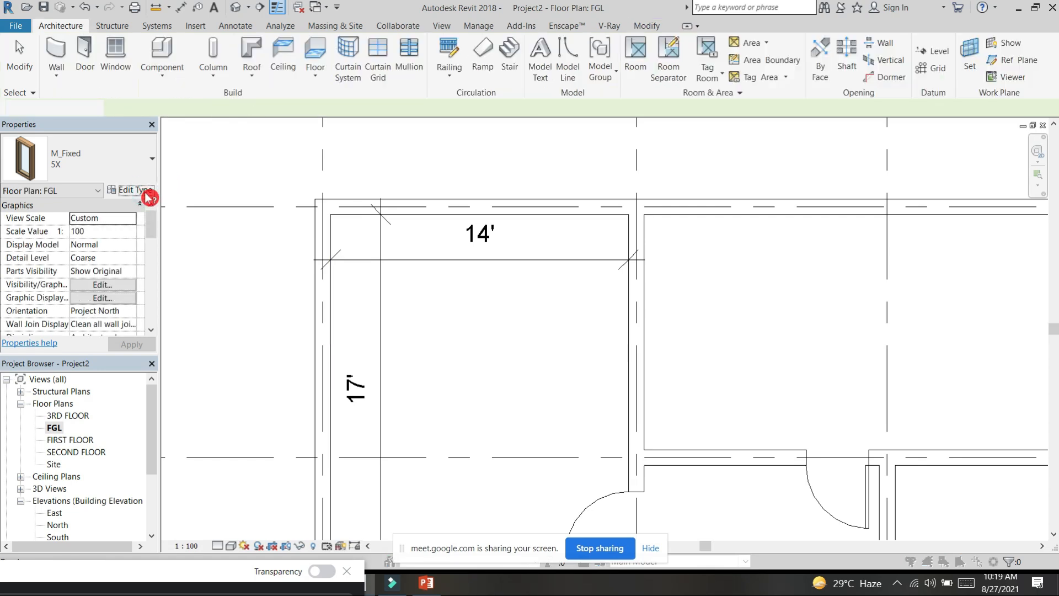
key("Escape")
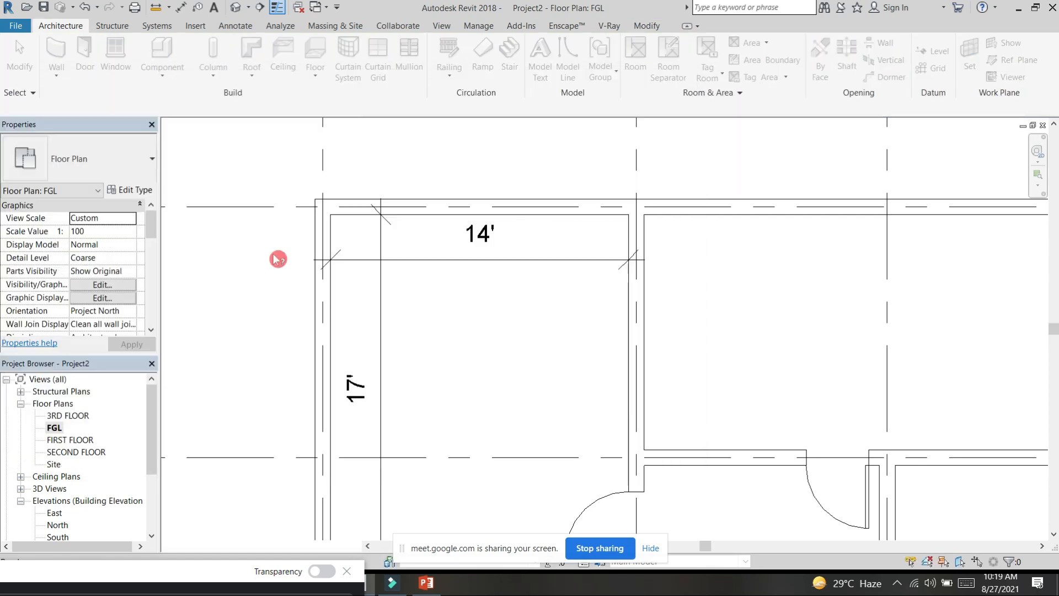
left_click(115, 53)
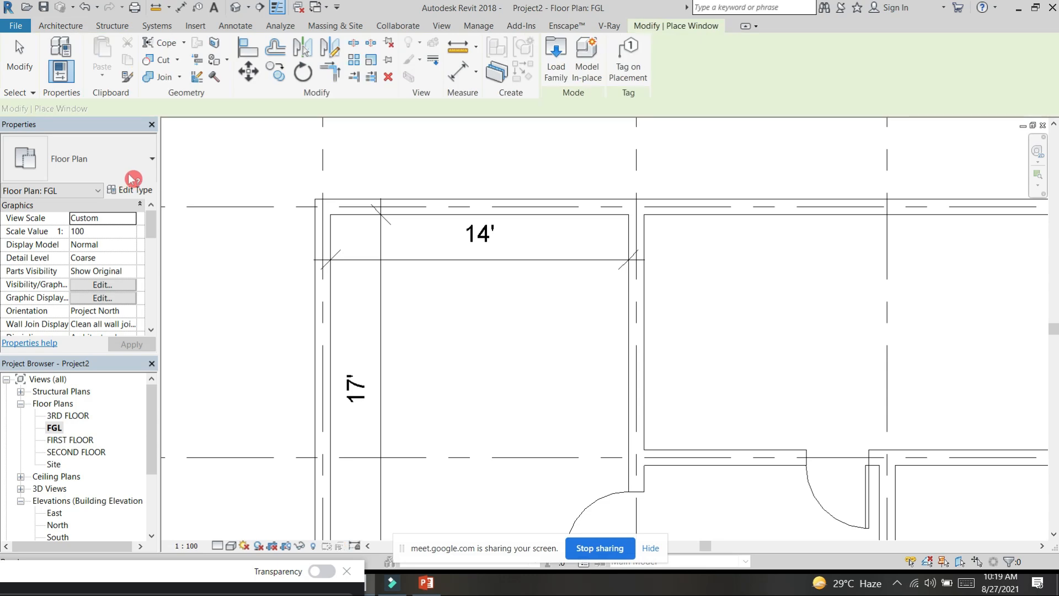
left_click(132, 186)
left_click(647, 137)
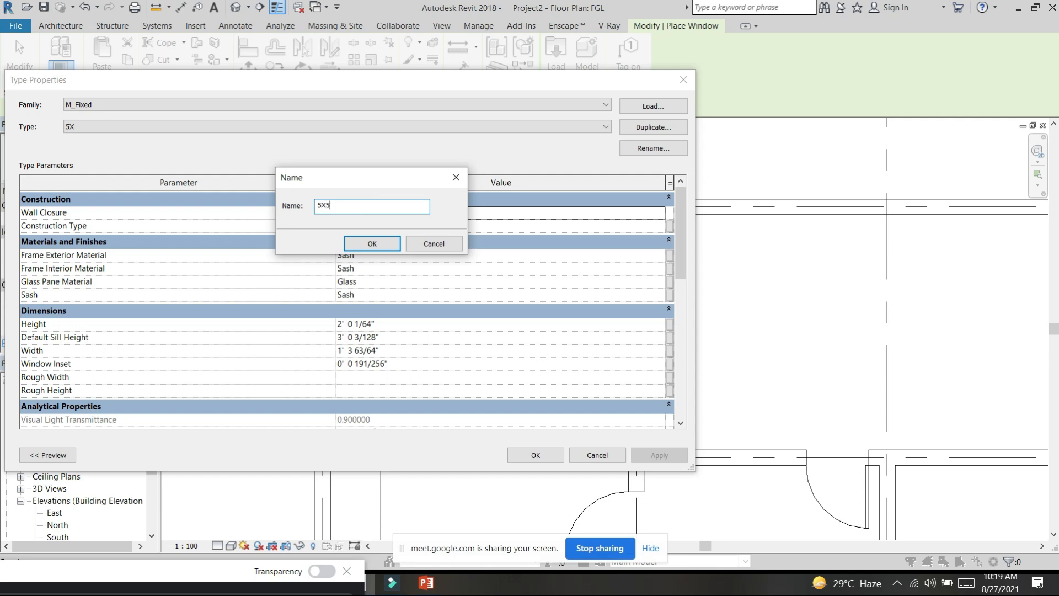
type("5X5'")
left_click(373, 244)
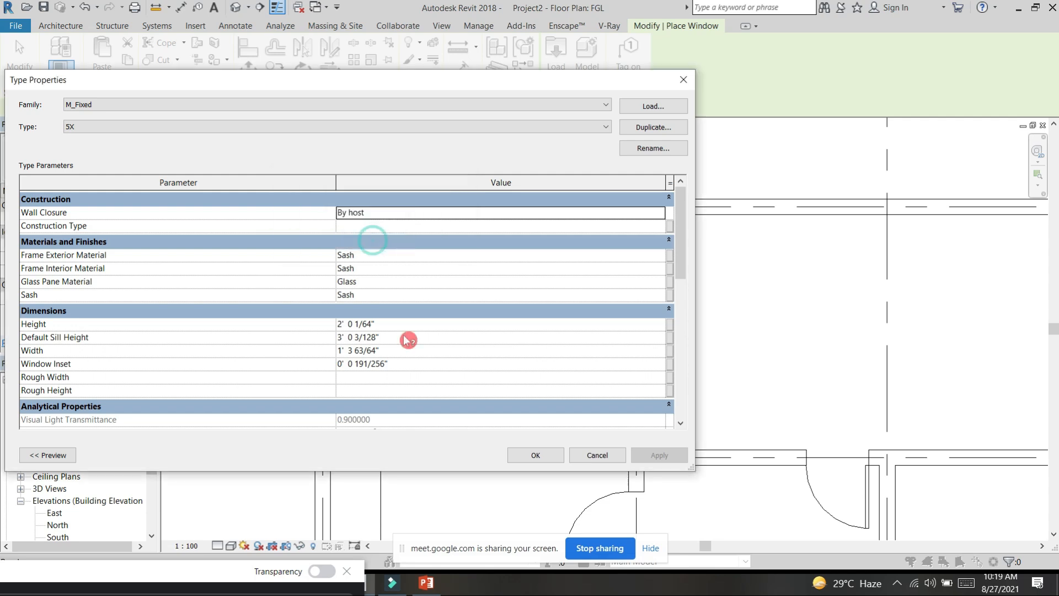
Step: Set the 5X5' window type's height and width to 5' and accept the type properties
left_click(407, 324)
type("5")
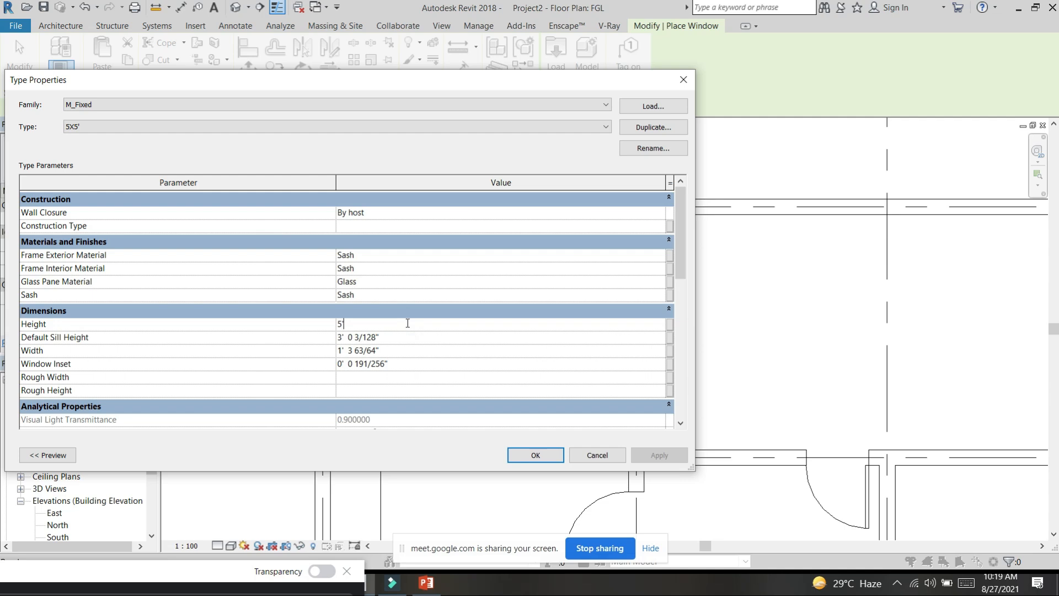
left_click(394, 351)
left_click(548, 459)
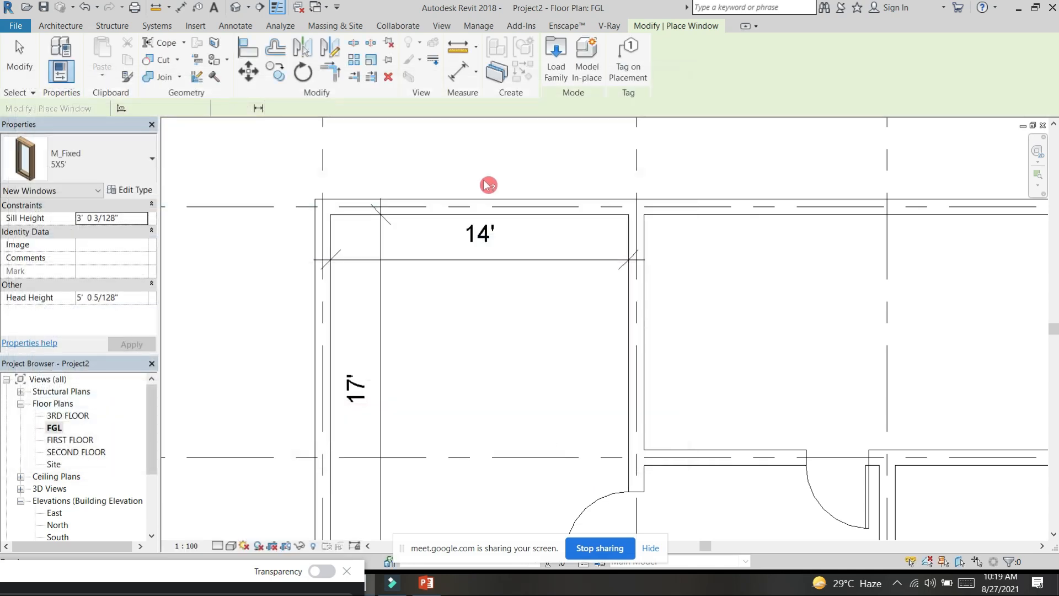
Step: Place 5X5' windows in the outer top and side walls of the 14' by 17' room and the adjoining room's top wall
left_click(474, 207)
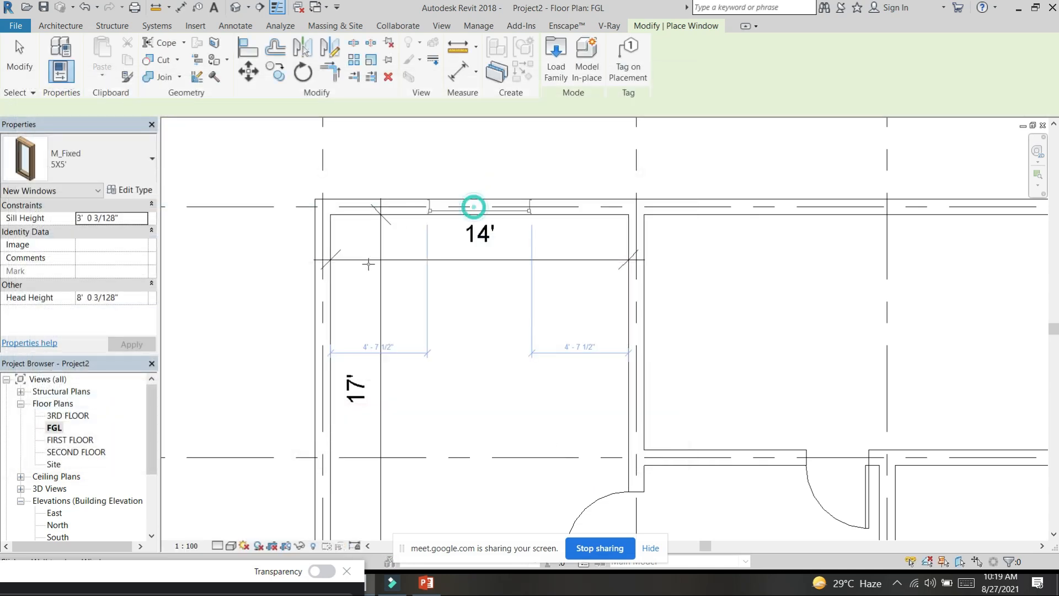
left_click(325, 339)
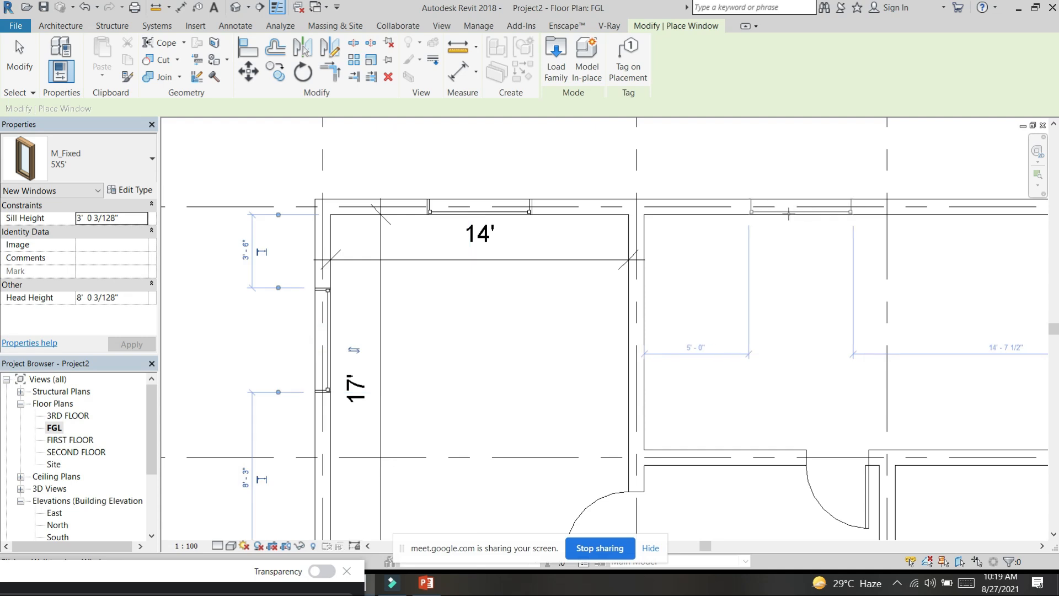
left_click(772, 216)
Step: Place 5X5' windows in the 18' room's outer side wall at grid C and in all three rooms along the grid D wall
scroll(778, 277, "down", 3)
middle_click_drag(761, 349, 690, 181)
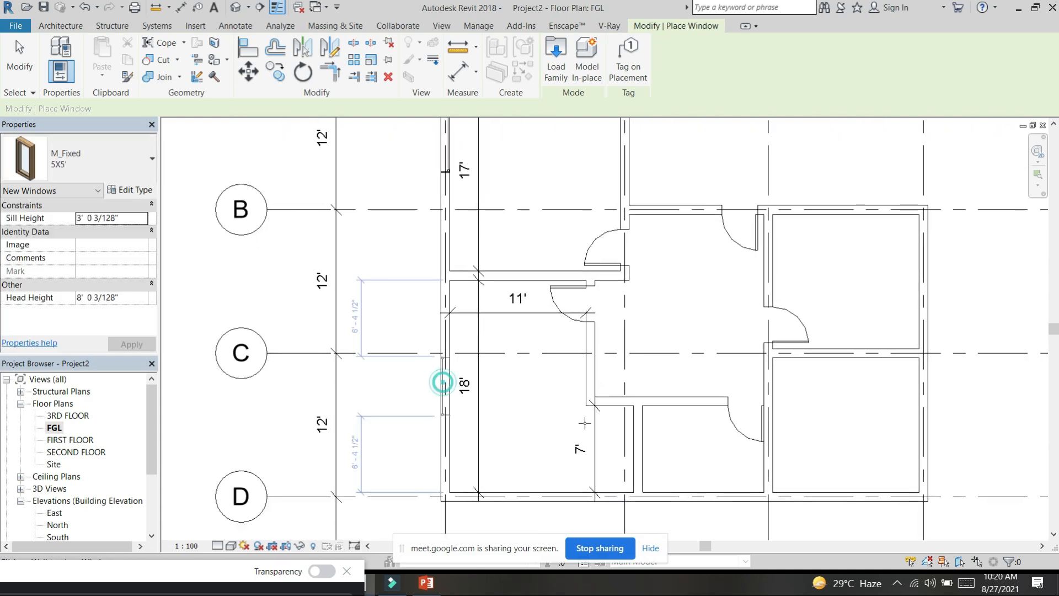
left_click(544, 500)
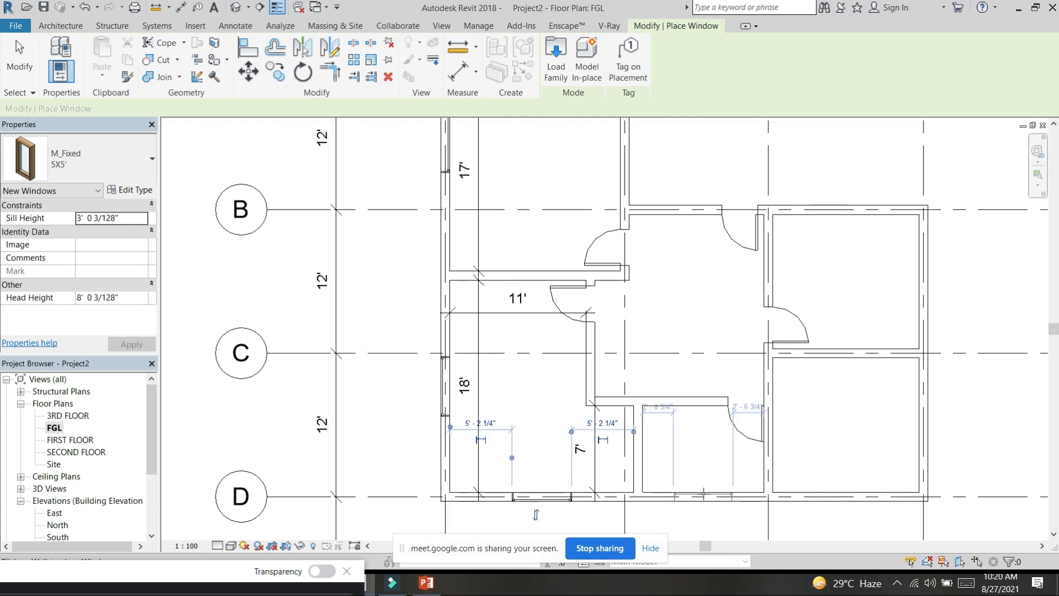
left_click(853, 497)
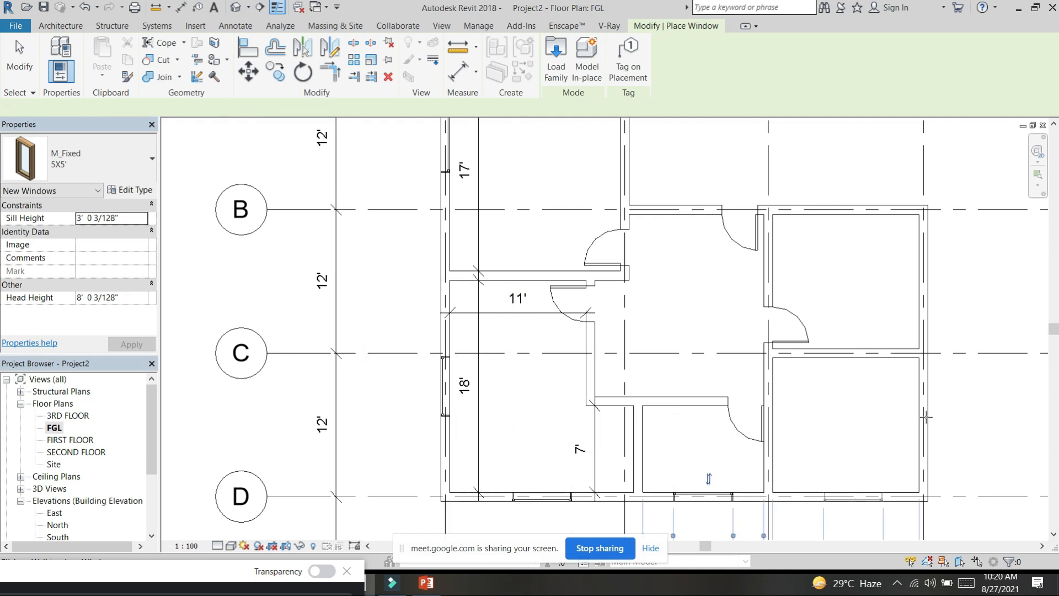
Step: Place 5X5' windows in the outer side walls of both end rooms and beside the door in the grid B wall, ending placement
left_click(926, 418)
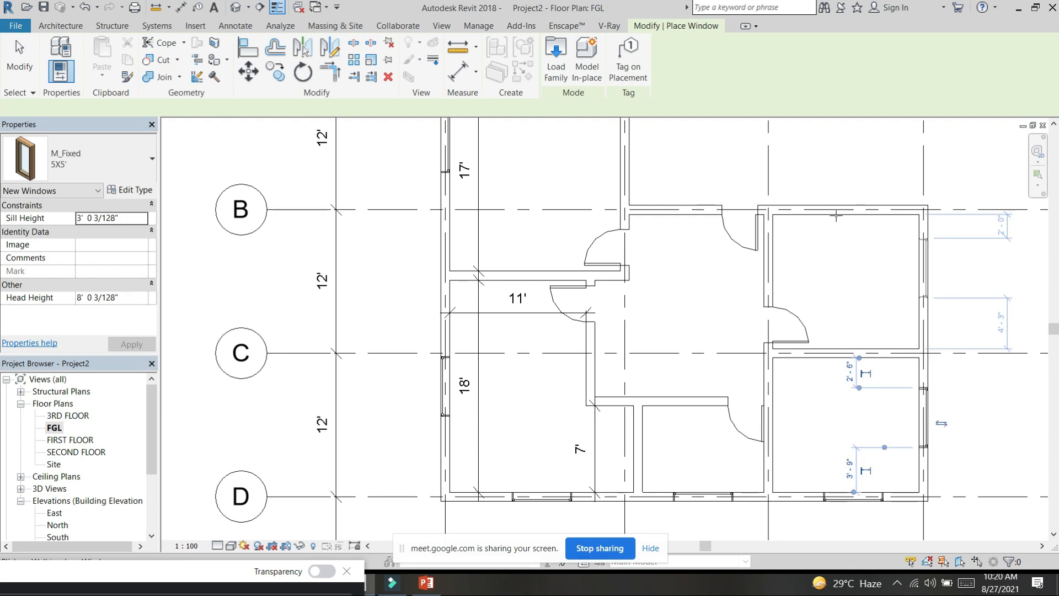
left_click(677, 212)
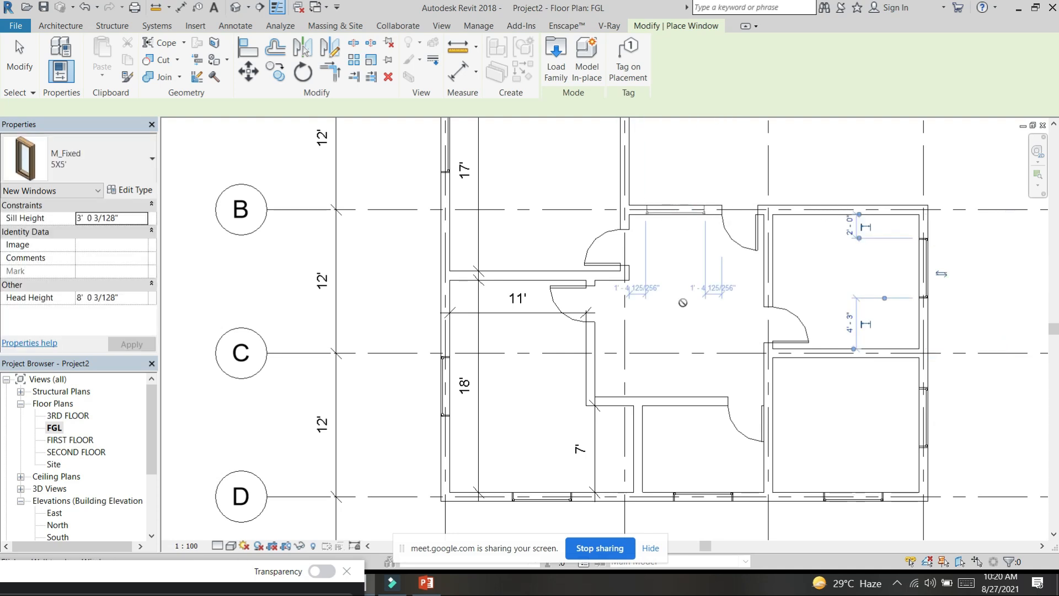
key("Escape")
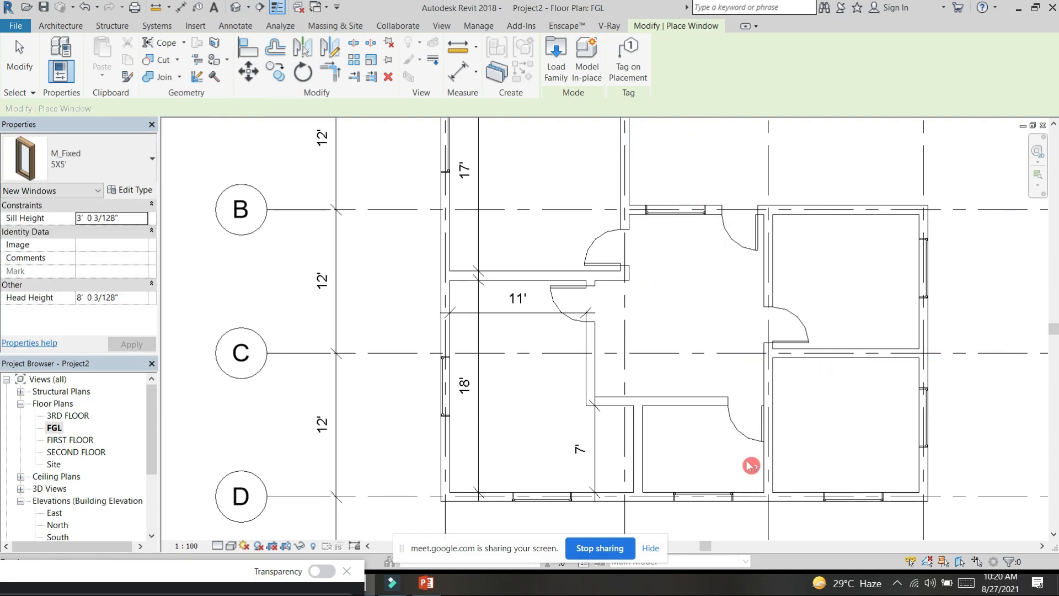
key("Escape")
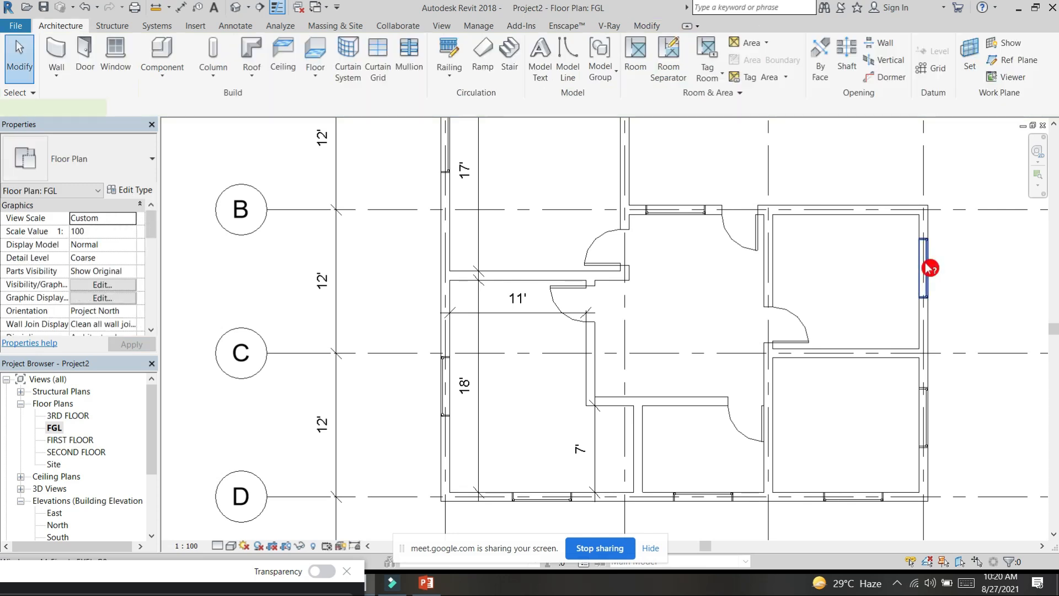
Step: Duplicate the type of the window in the outer side wall between grids B and C as KITECHEN W
left_click(930, 268)
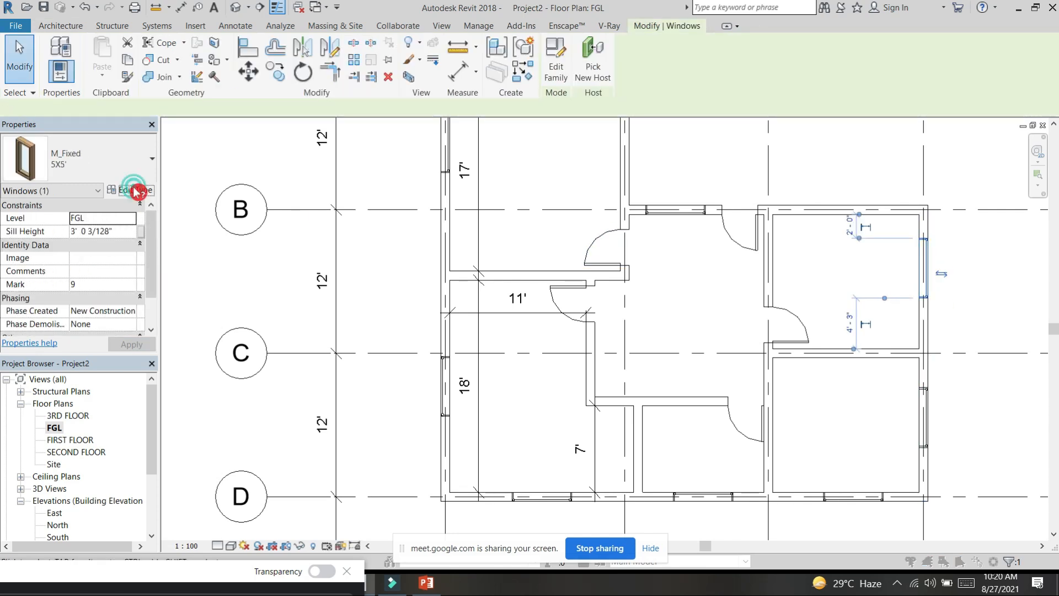
left_click(656, 127)
left_click_drag(364, 208, 313, 220)
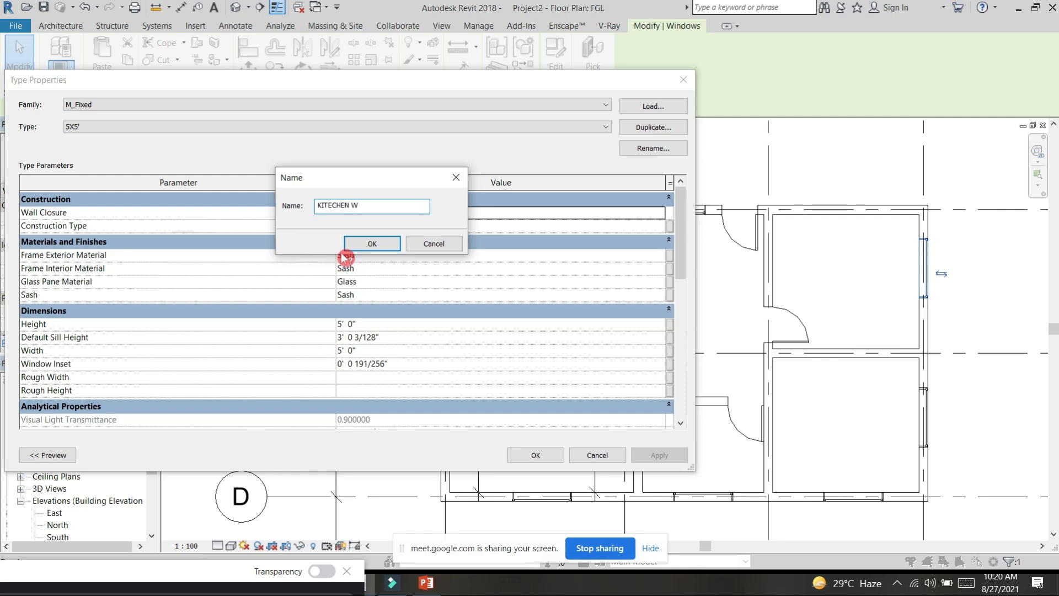
left_click(366, 246)
Step: Set the KITECHEN W window type's height to 4' and accept the type properties
left_click(382, 325)
left_click(381, 325)
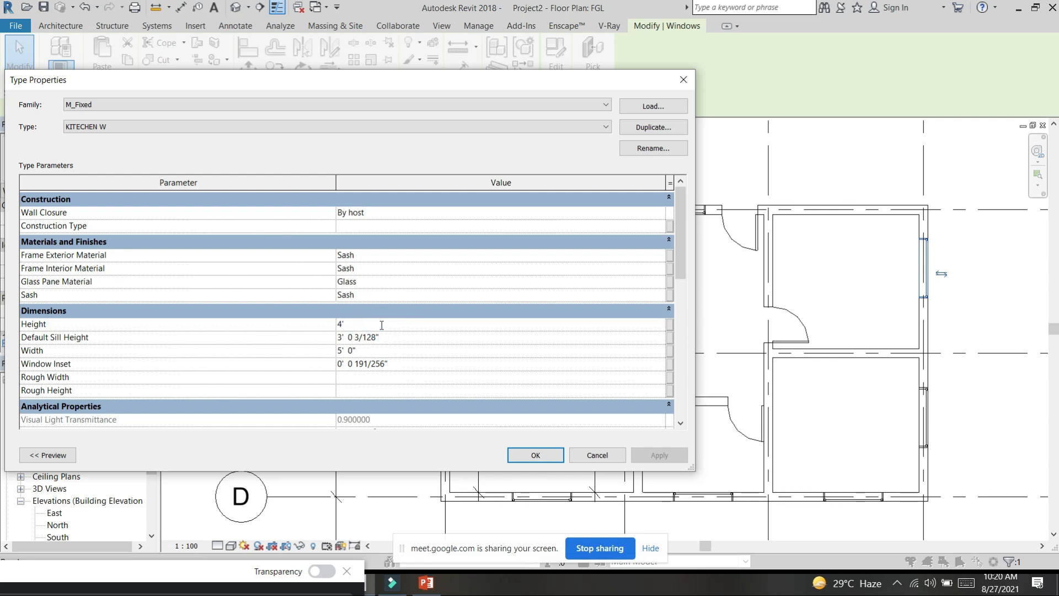
type("4'")
left_click(544, 456)
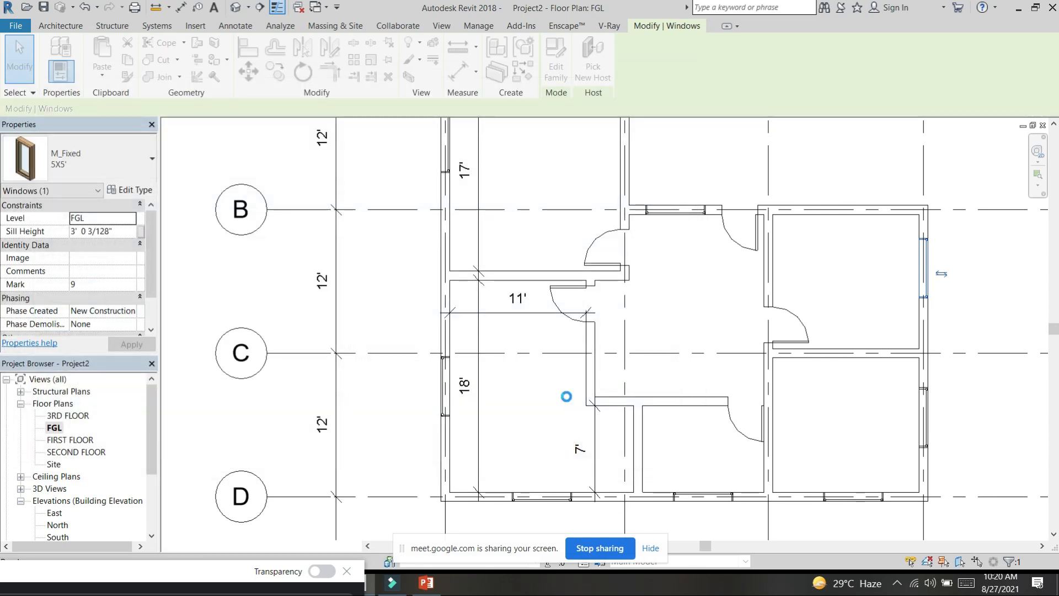
Step: Examine the placed windows in the 3D view, comparing the KITECHEN W and 5X5' windows from the Right side
scroll(546, 399, "down", 4)
left_click(235, 7)
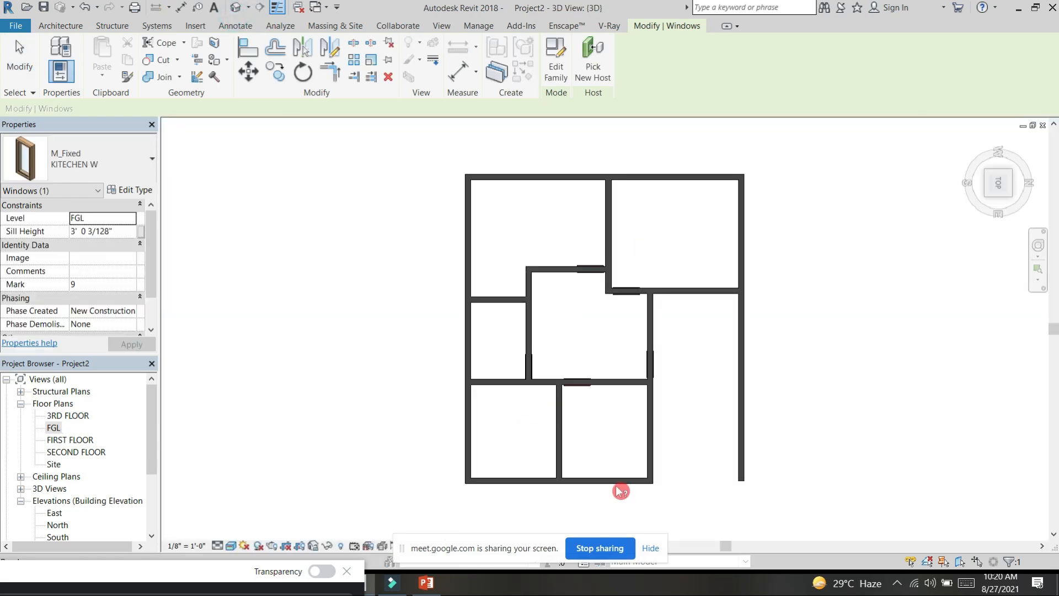
left_click(618, 489)
middle_click_drag(618, 489, 693, 367, "shift")
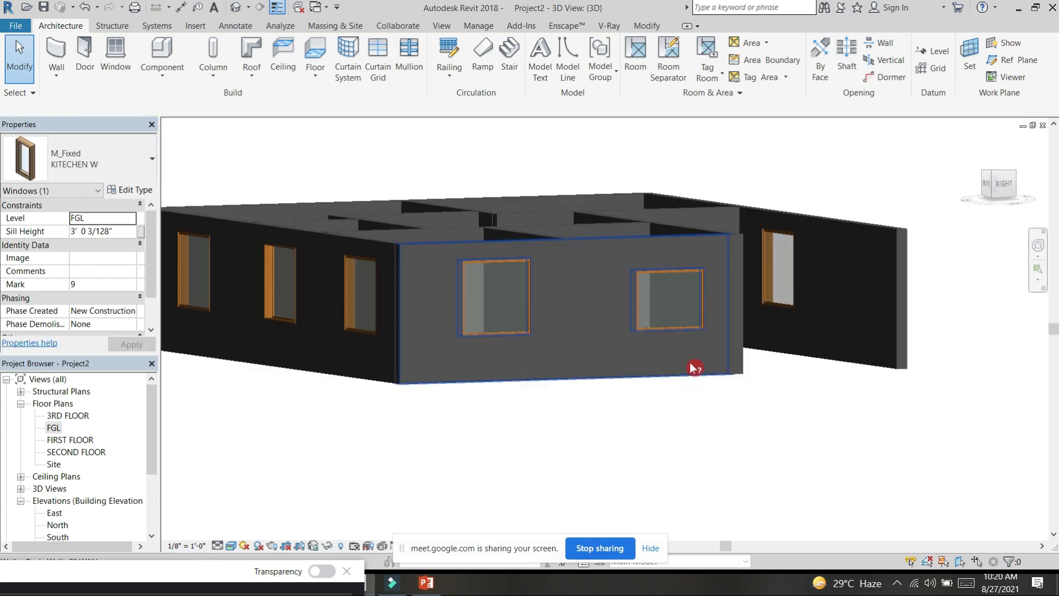
key("Escape")
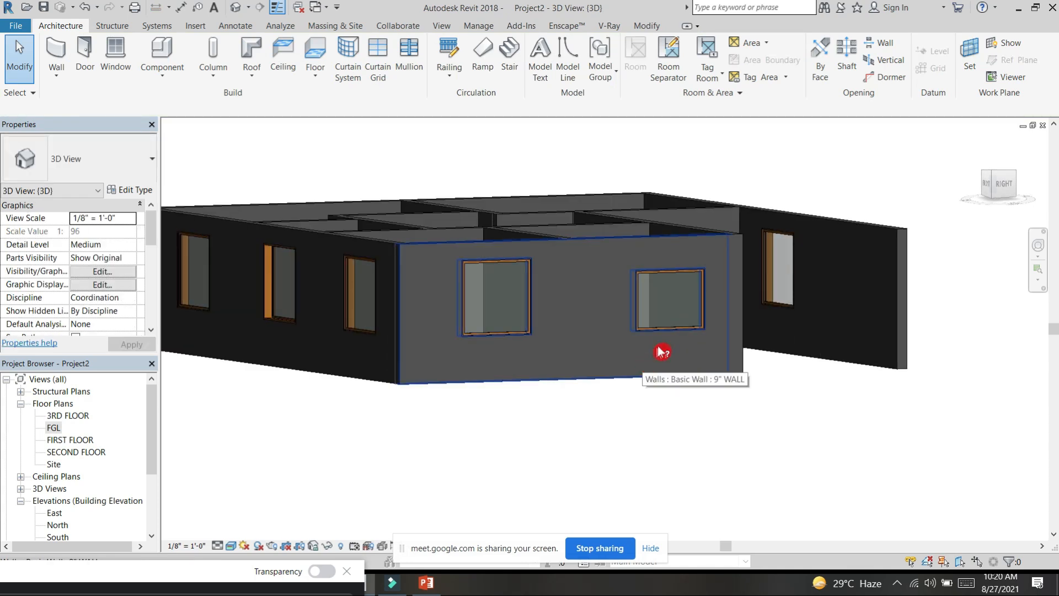
scroll(651, 345, "up", 3)
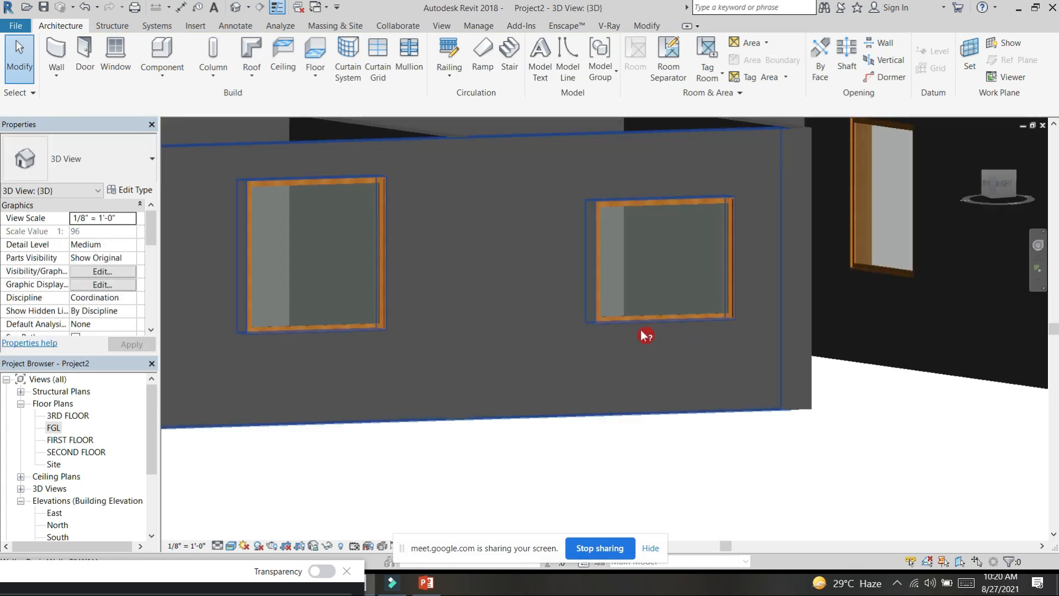
scroll(666, 319, "down", 3)
middle_click_drag(725, 371, 643, 379, "shift")
left_click(996, 186)
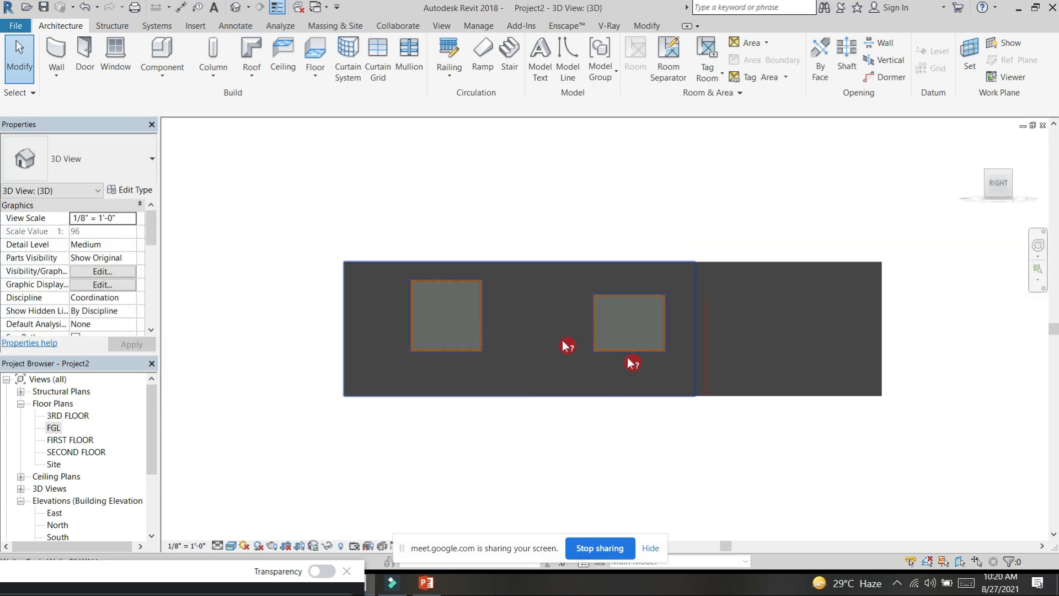
scroll(631, 363, "up", 2)
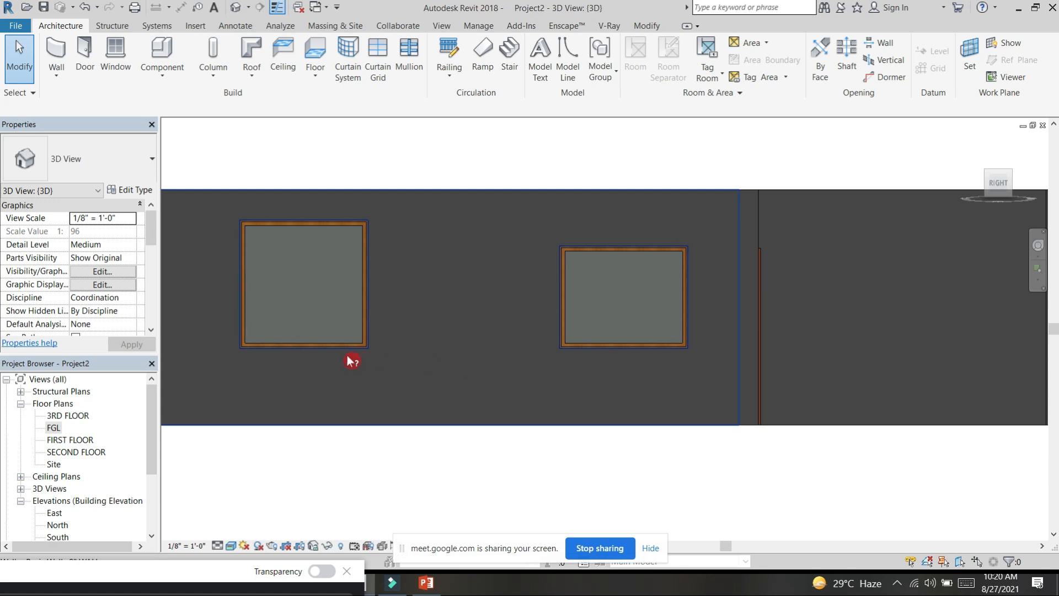
Step: Select all instances of the 5X5' window and apply a sill height of 3'
left_click(366, 346)
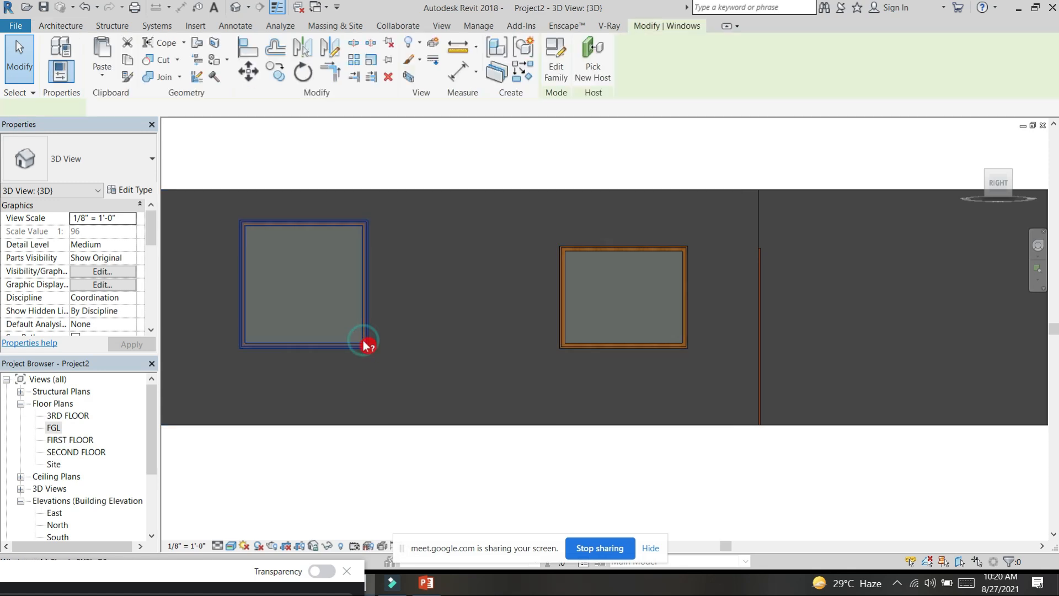
key("Escape")
left_click(363, 327)
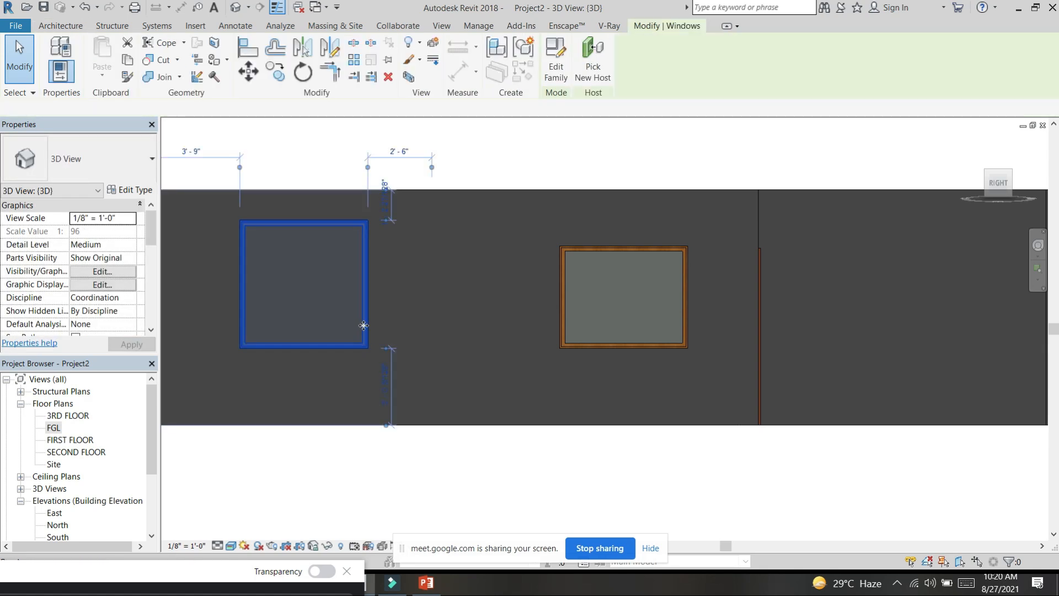
key("s")
key("a")
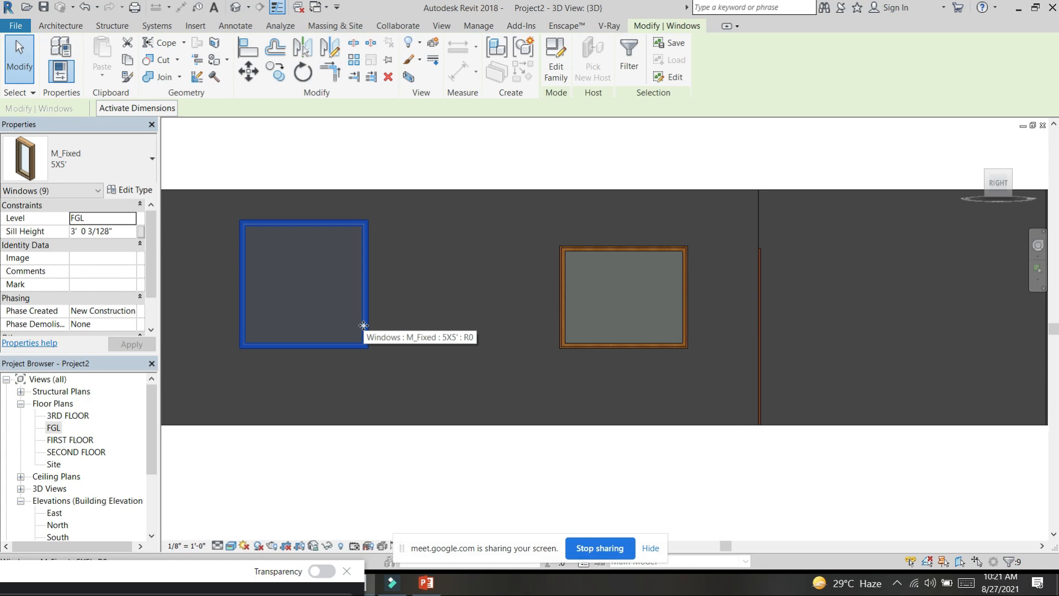
left_click(123, 229)
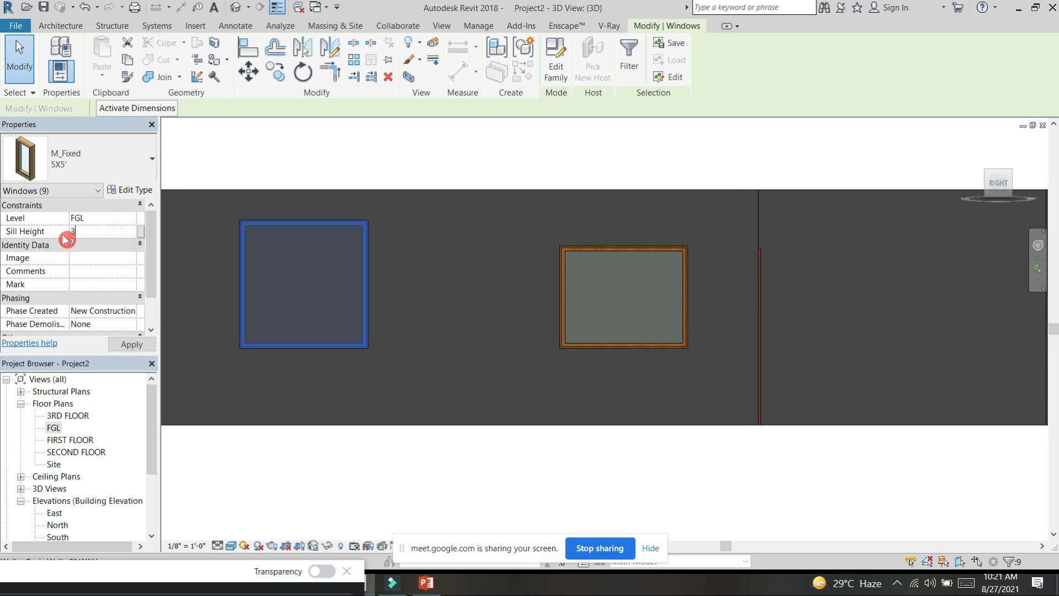
key("Return")
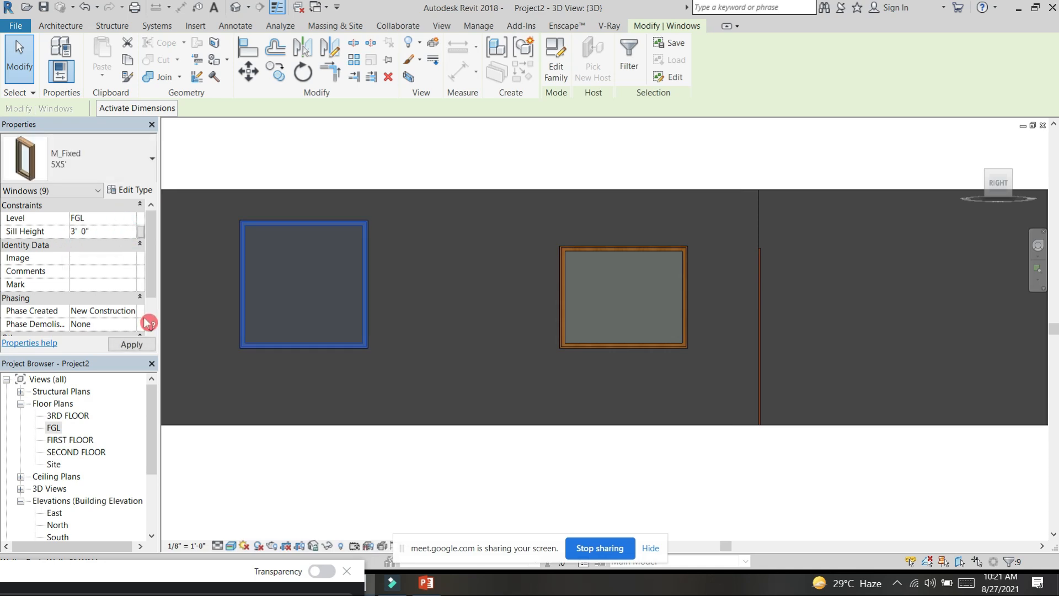
left_click(118, 347)
Step: Set the sill height of the KITECHEN W window to 4' and apply it
left_click(577, 365)
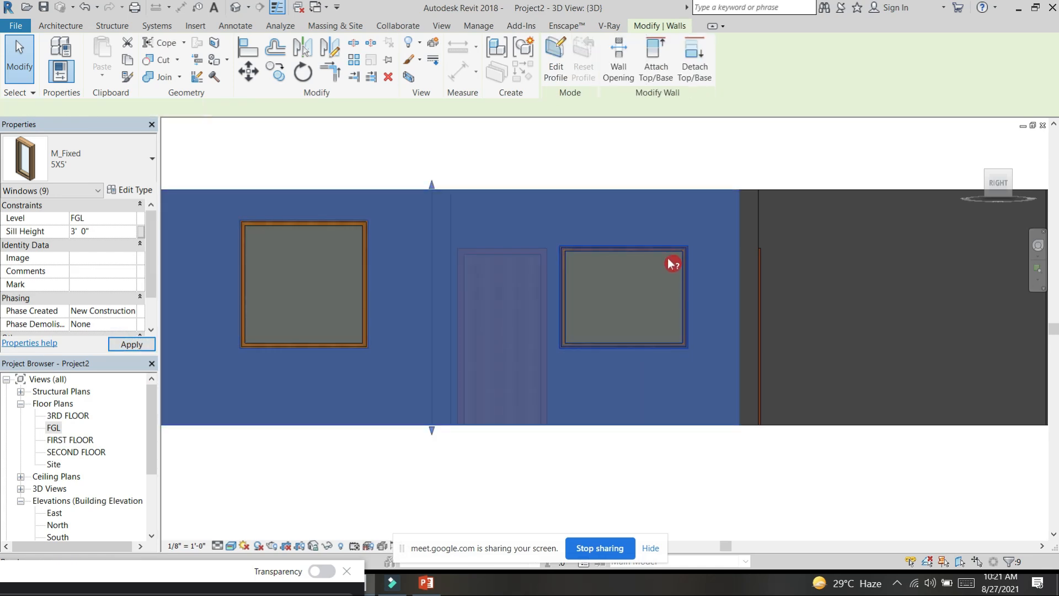
left_click(669, 253)
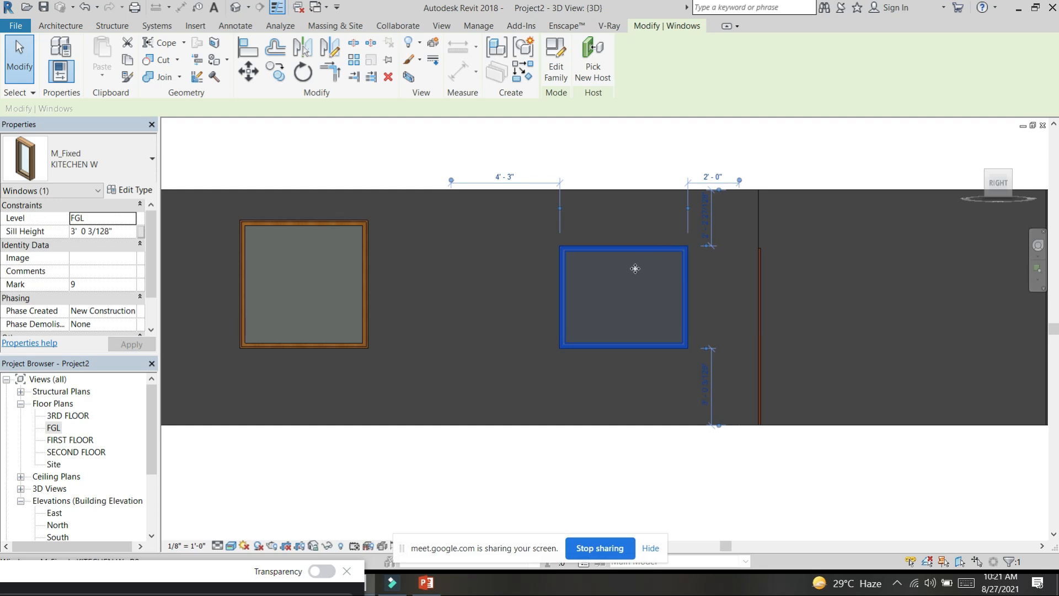
left_click(122, 233)
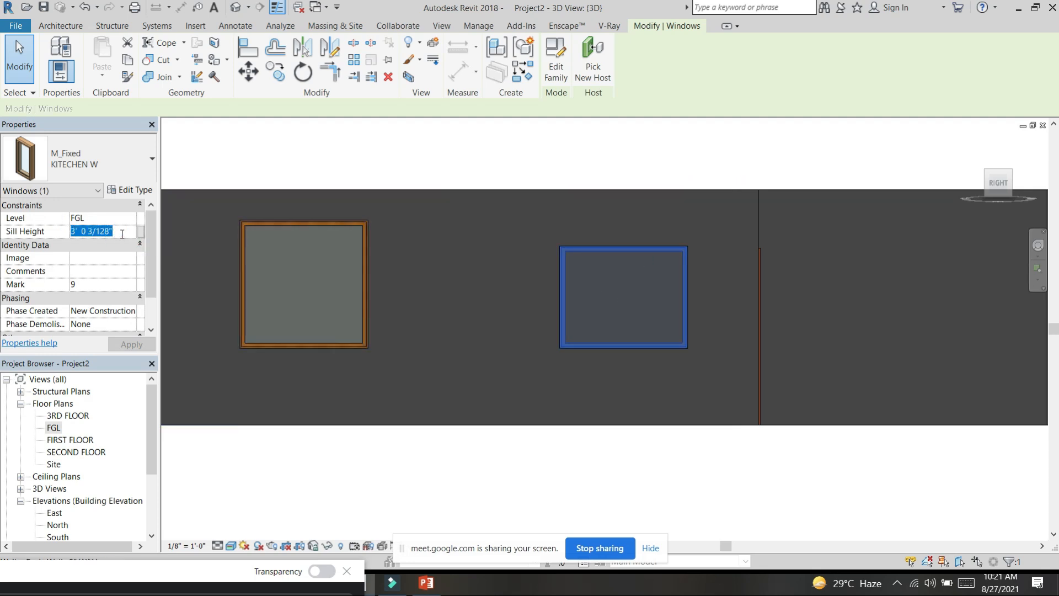
type("4'  0")
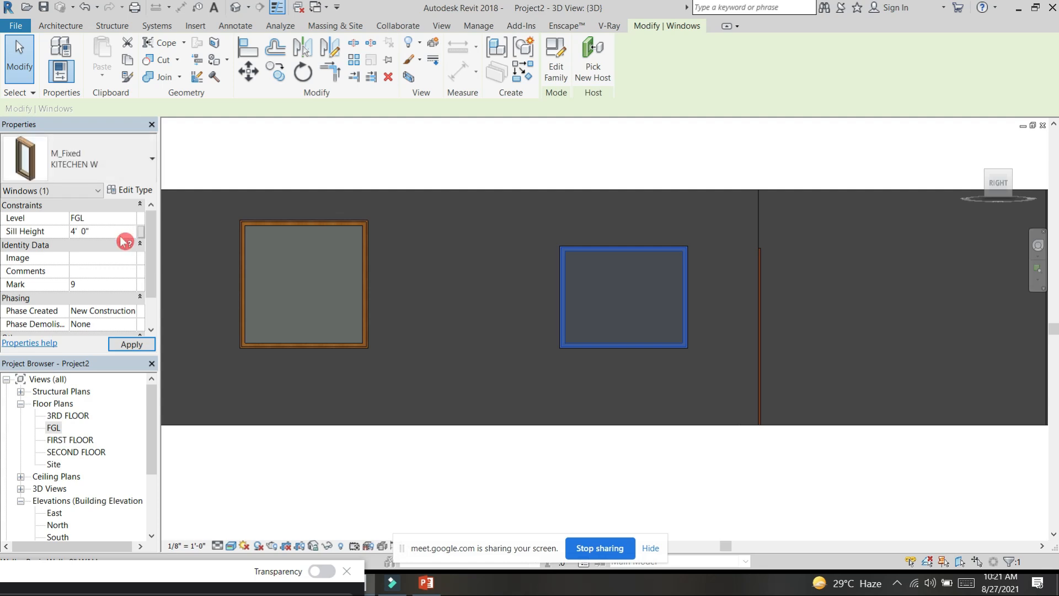
left_click(132, 344)
Step: Examine the KITECHEN W window's sill height from the Right side, and inspect the whole house model in 3D
scroll(584, 236, "up", 3)
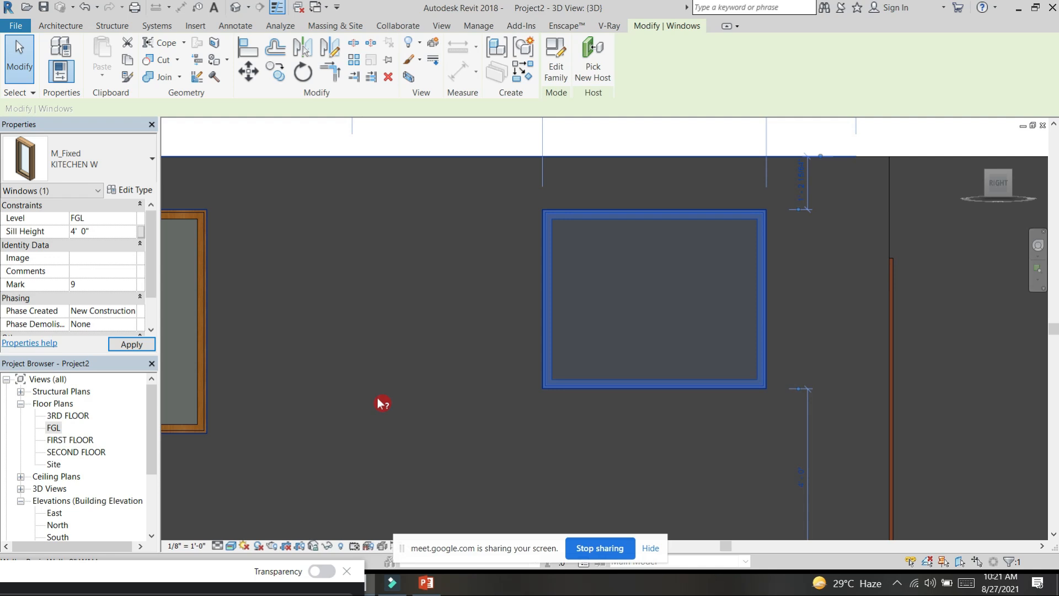
scroll(442, 386, "down", 5)
scroll(527, 385, "down", 3)
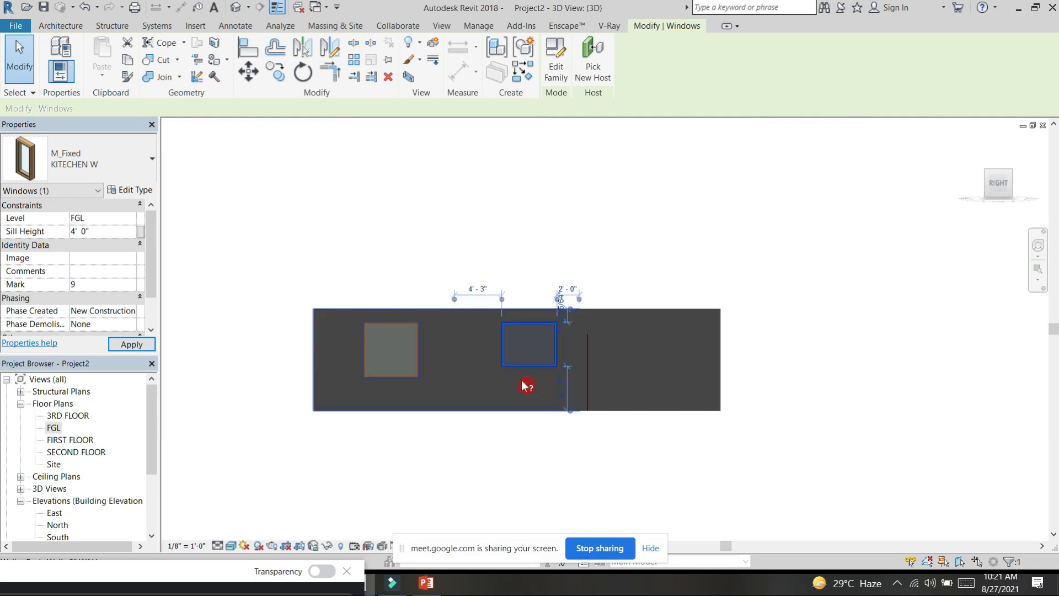
scroll(568, 397, "up", 8)
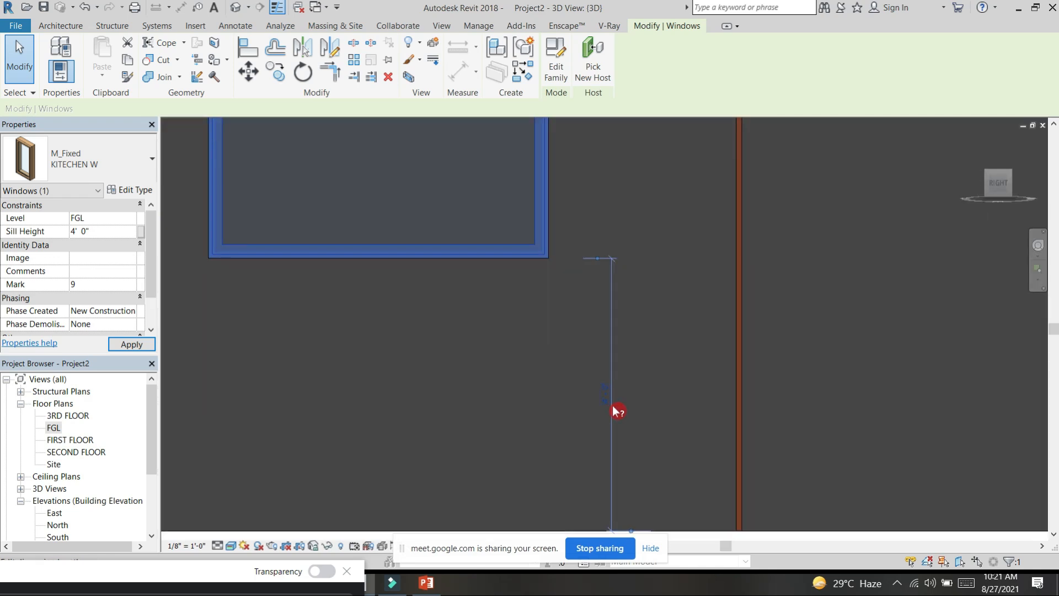
scroll(615, 409, "down", 5)
scroll(444, 333, "down", 2)
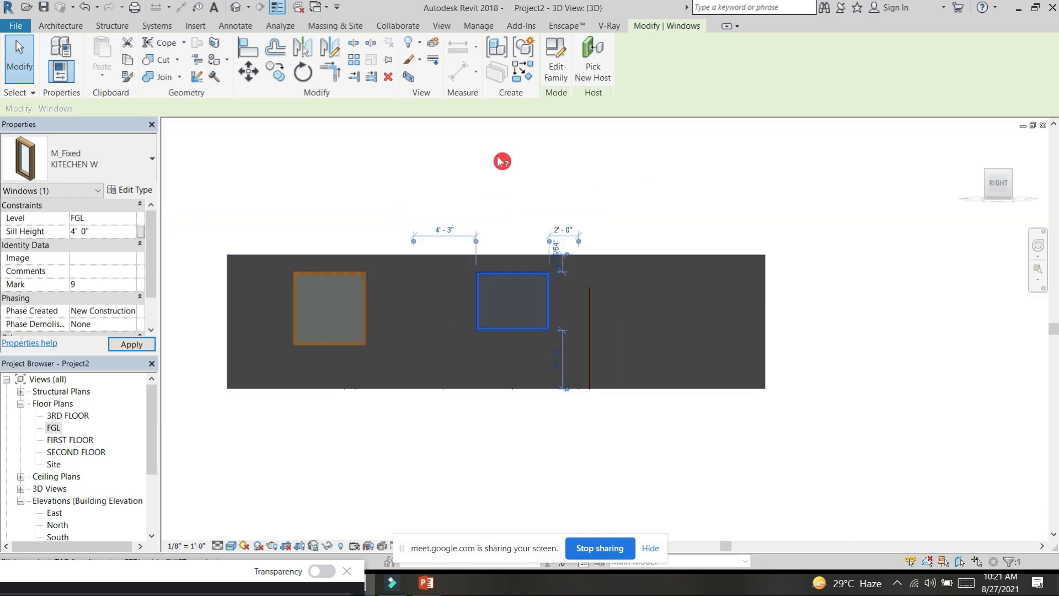
left_click(435, 194)
middle_click_drag(435, 195, 734, 404, "shift")
scroll(763, 393, "down", 6)
scroll(734, 404, "up", 2)
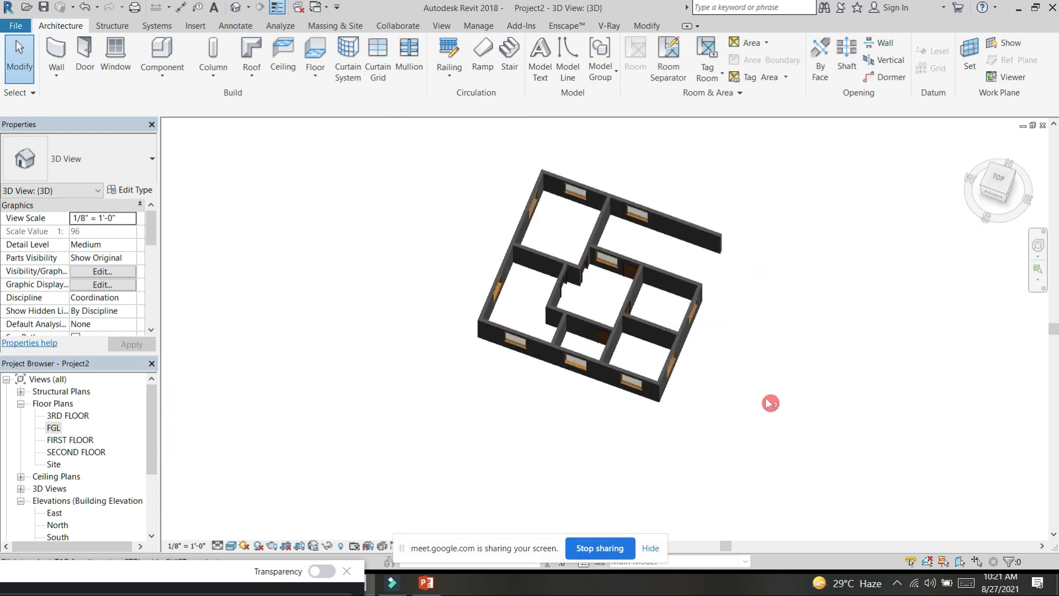
Step: Open the FGL floor plan and start sketching a new floor boundary
double_click(55, 428)
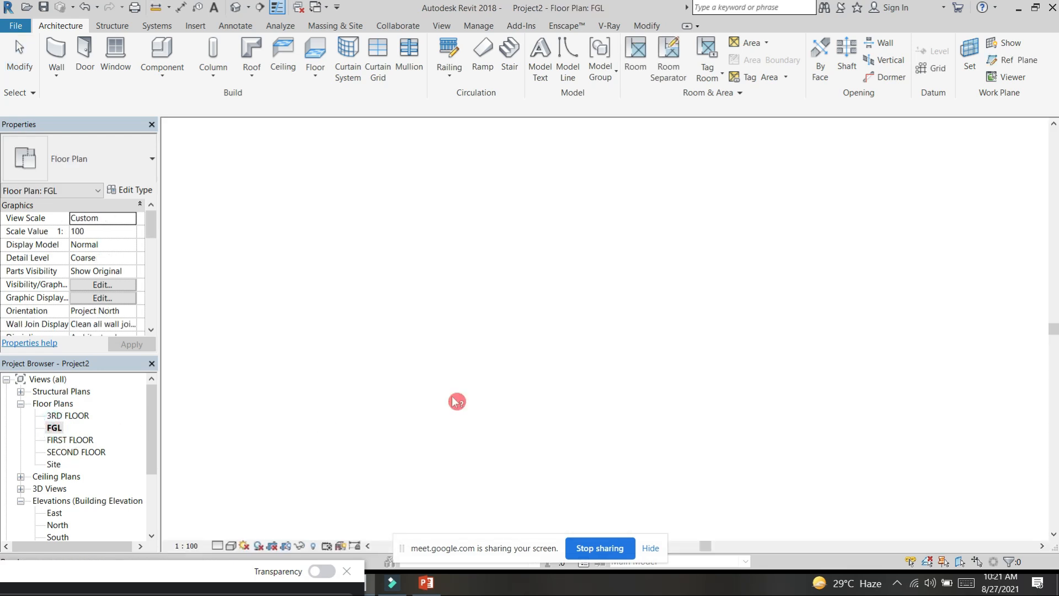
scroll(828, 307, "up", 2)
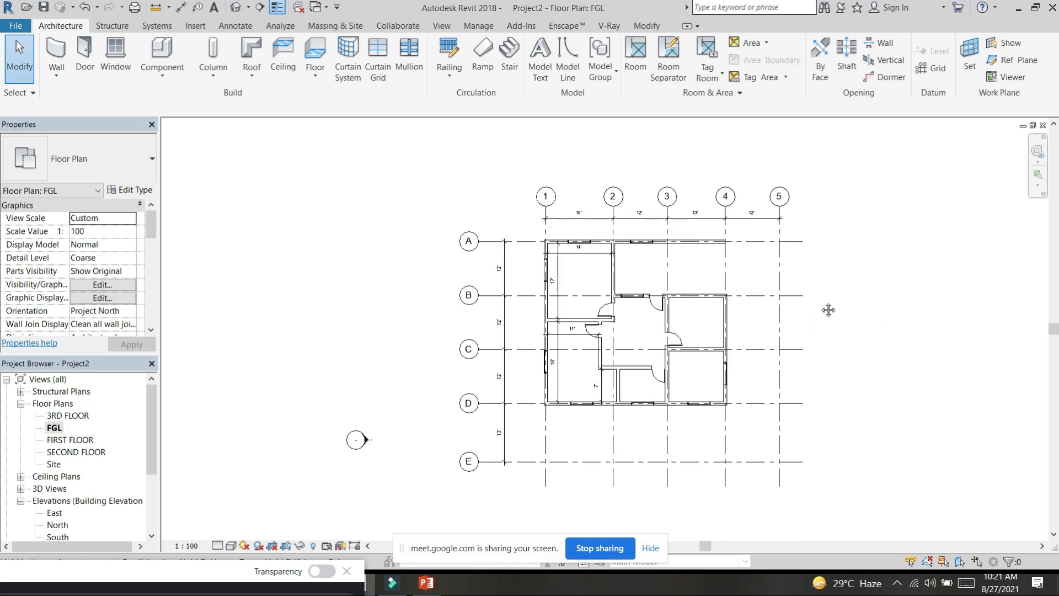
left_click(315, 78)
left_click(333, 97)
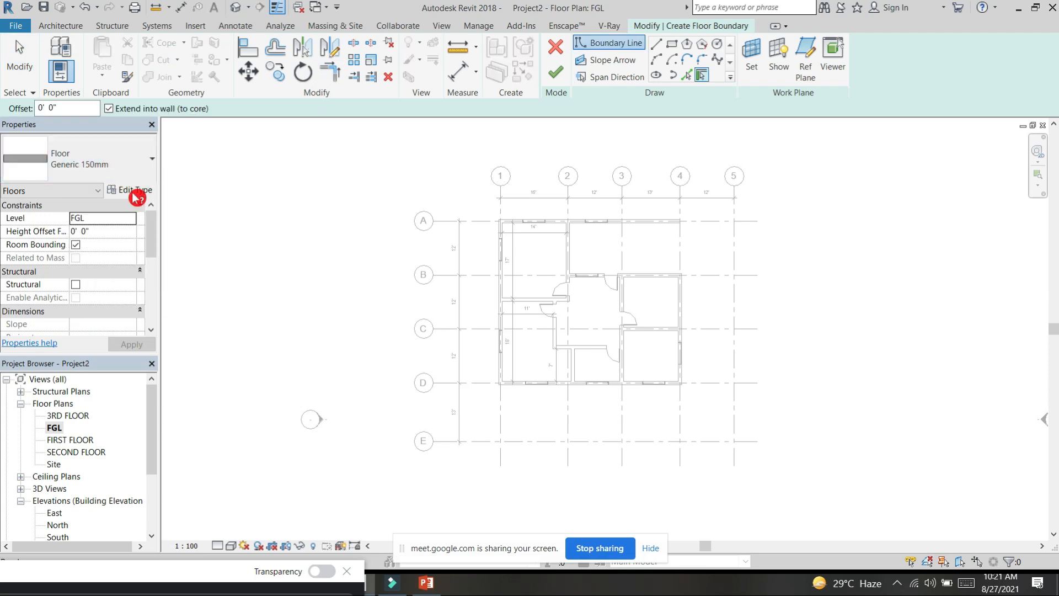
Step: Try duplicating the Generic 150mm floor type under the names 63 and 63 3
left_click(136, 194)
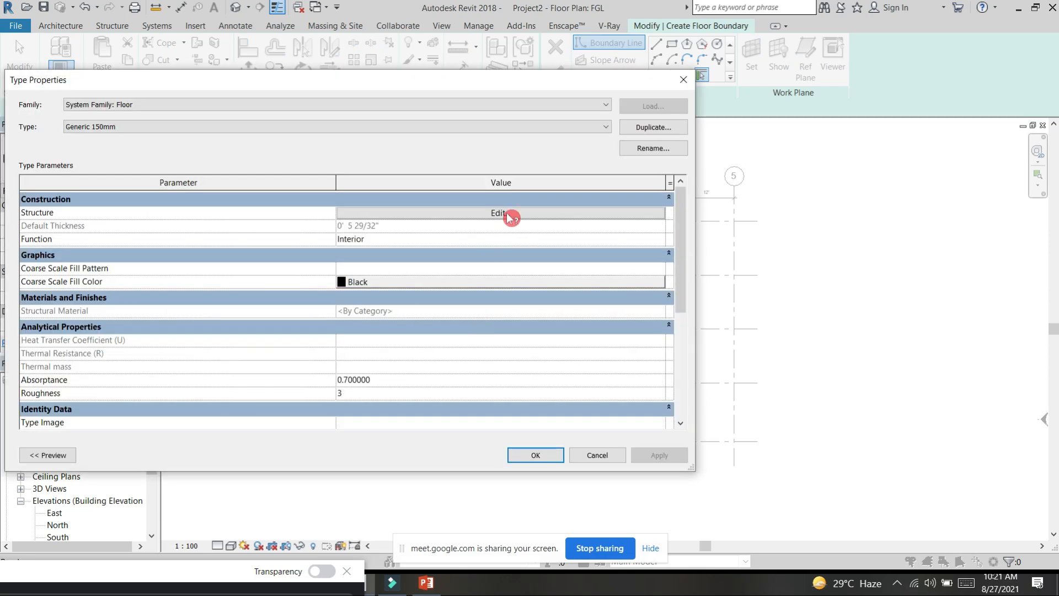
left_click(660, 128)
type("63")
key("Return")
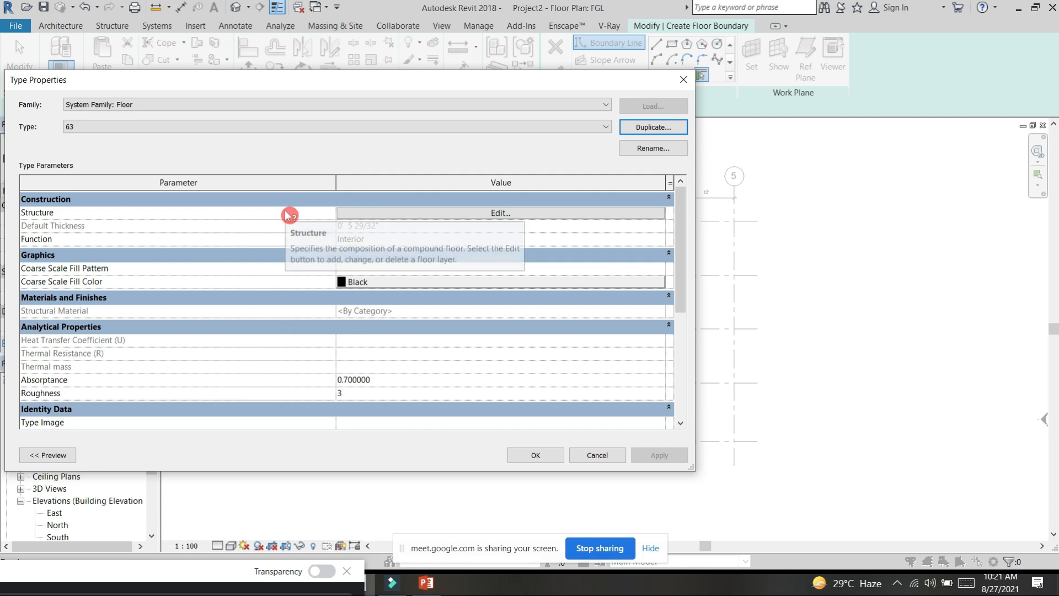
left_click(664, 126)
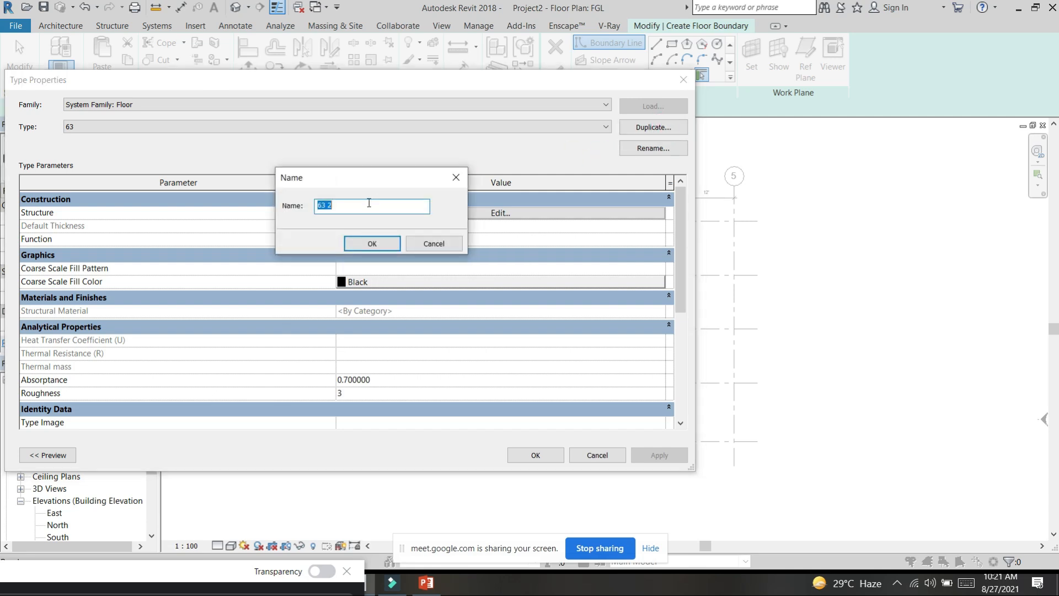
key("BackSpace")
type("3")
key("Return")
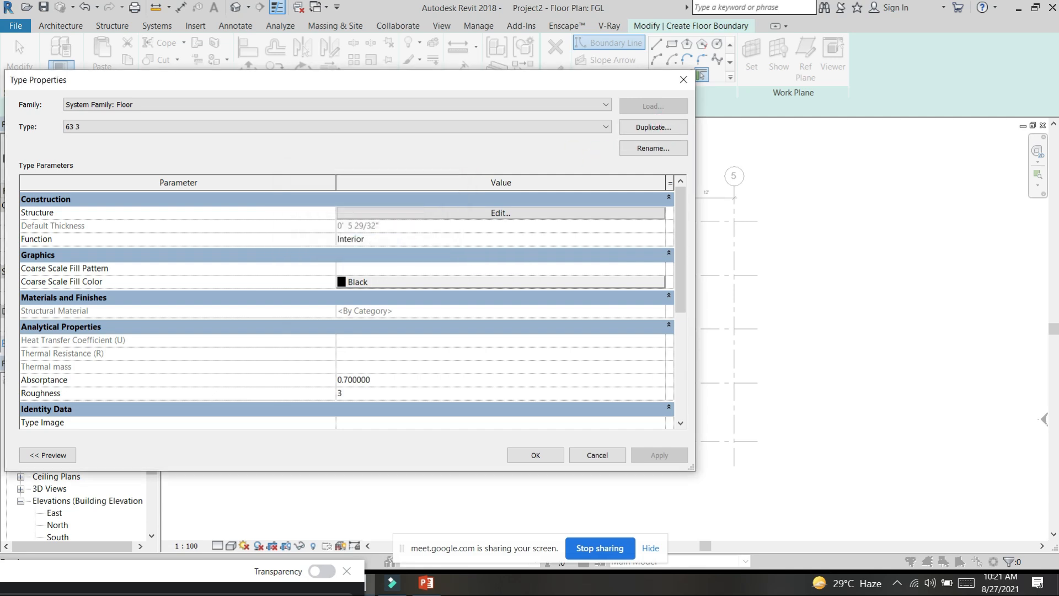
Step: Duplicate the current floor type under the name 6"
left_click(665, 128)
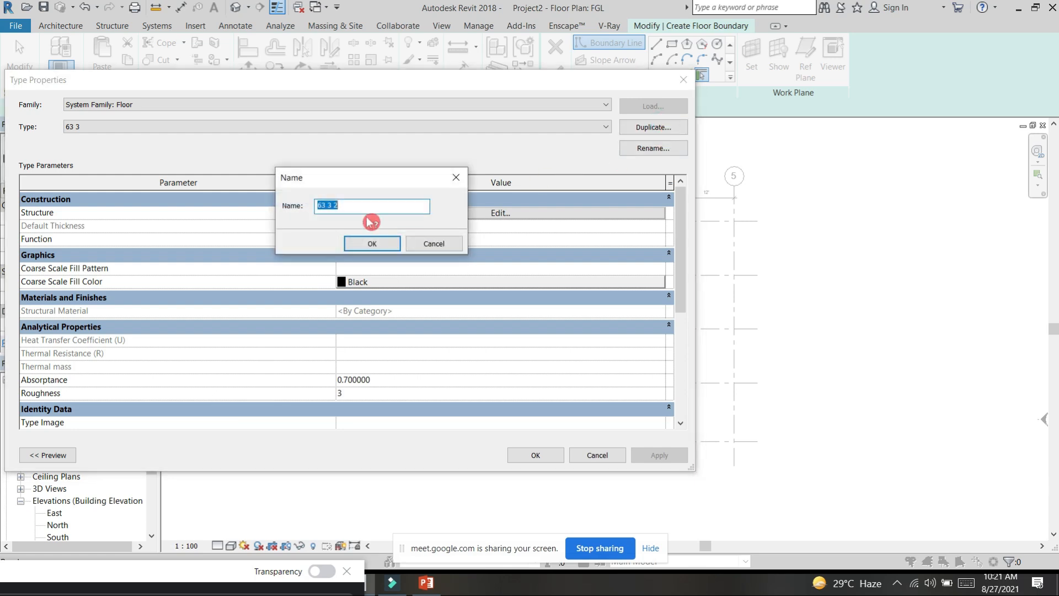
left_click_drag(353, 208, 307, 209)
left_click(372, 243)
Step: Set the 6" floor type's structure layer thickness to 6" and accept the assembly and type properties
left_click(504, 214)
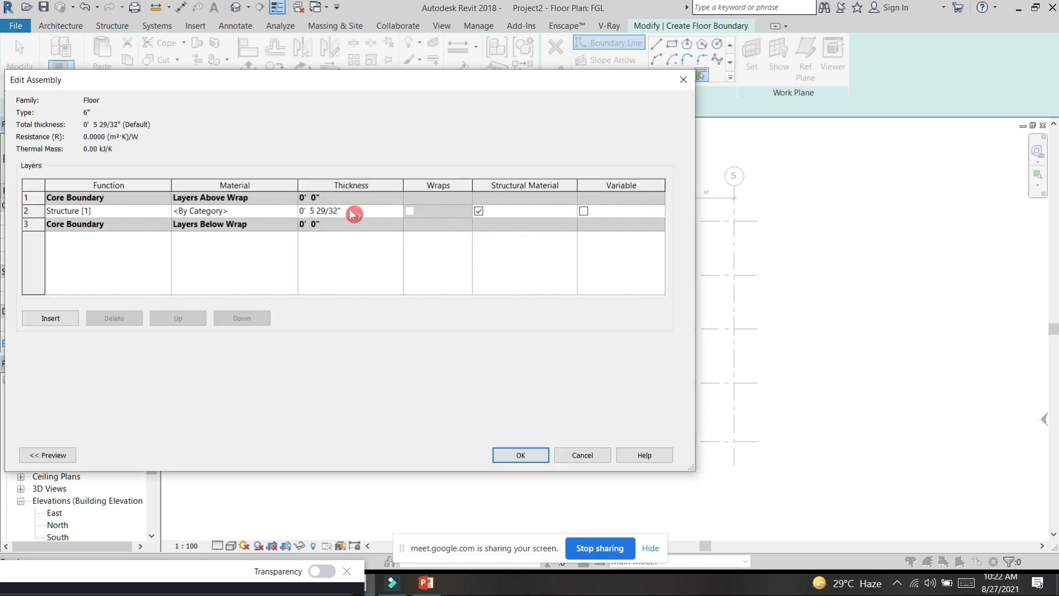
left_click(366, 212)
type("63")
key("Tab")
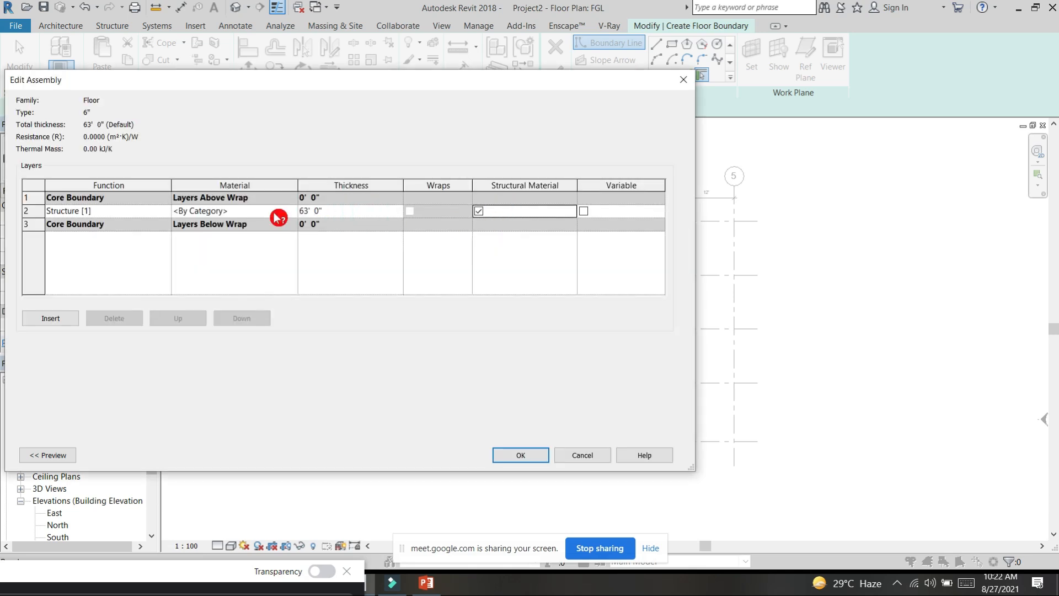
left_click(347, 211)
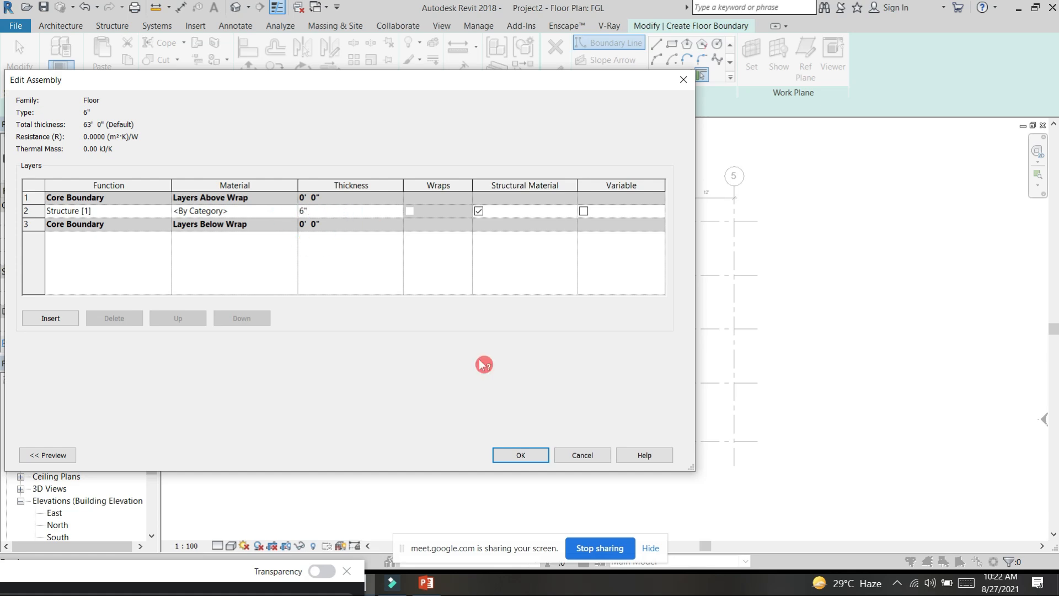
type("6\"")
left_click(521, 456)
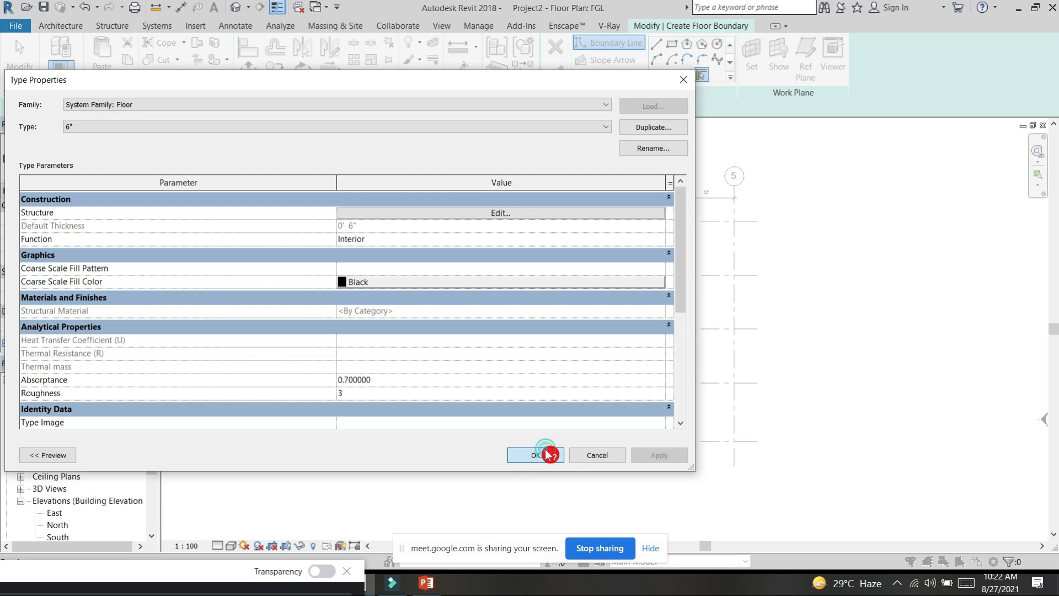
left_click(546, 455)
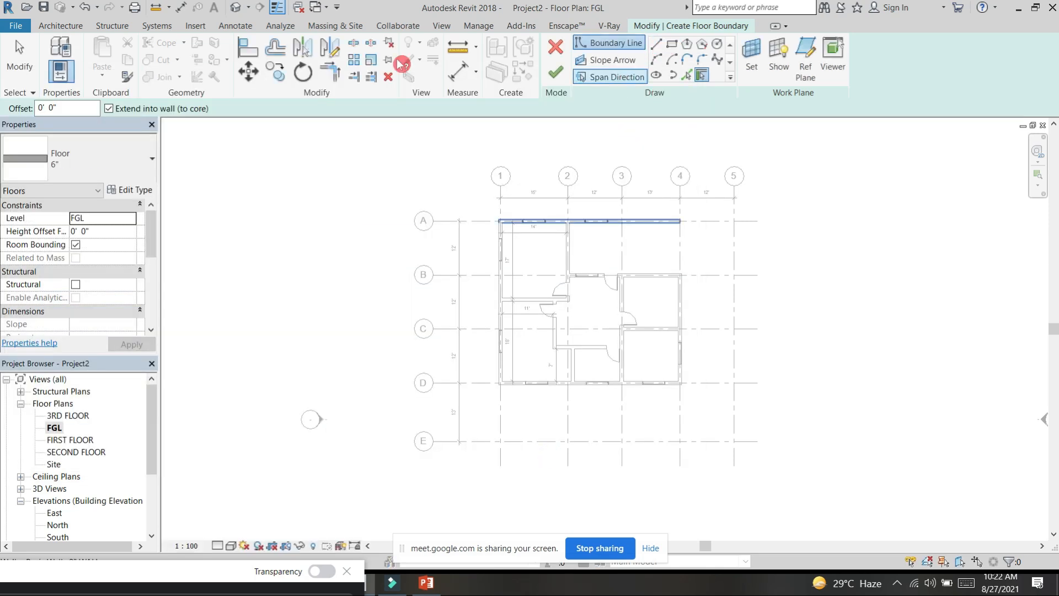
Step: Draw the first floor boundary lines from grid A's outer wall near grid 2: 3' outward, and about 20' across beyond grid 1
left_click(655, 46)
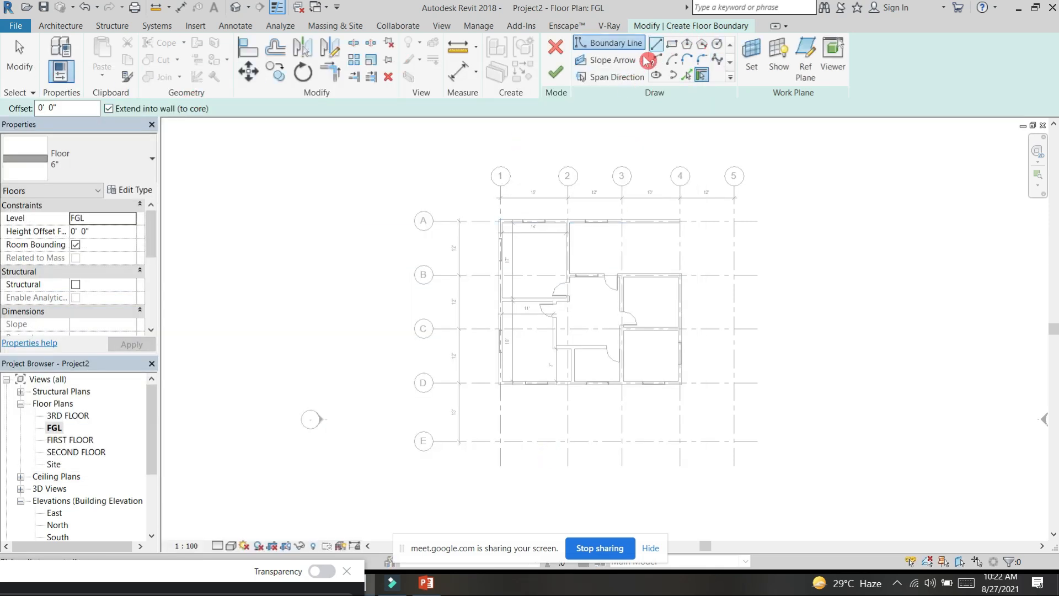
left_click(672, 44)
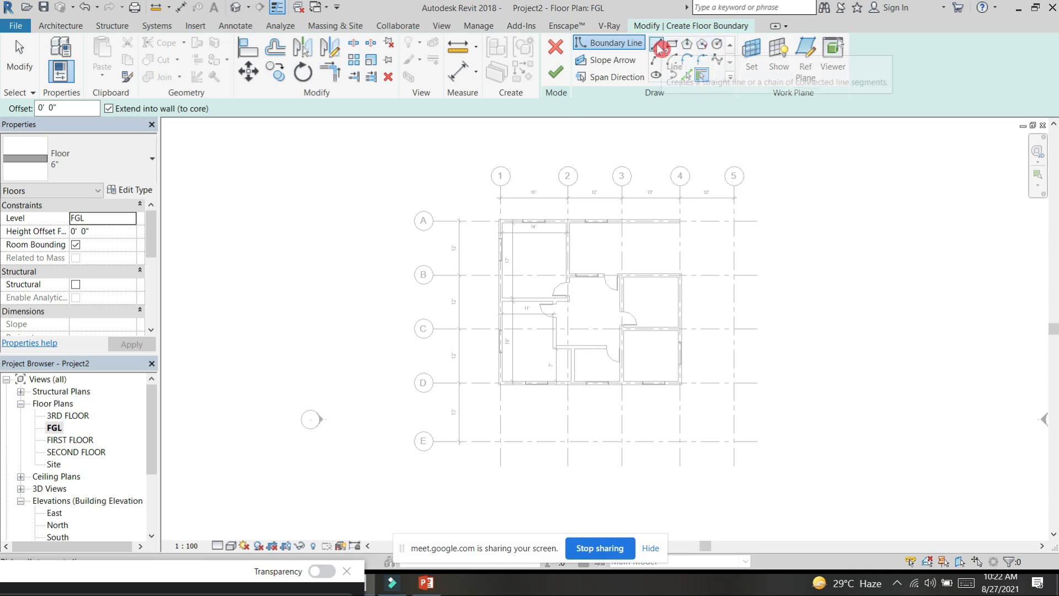
left_click(658, 46)
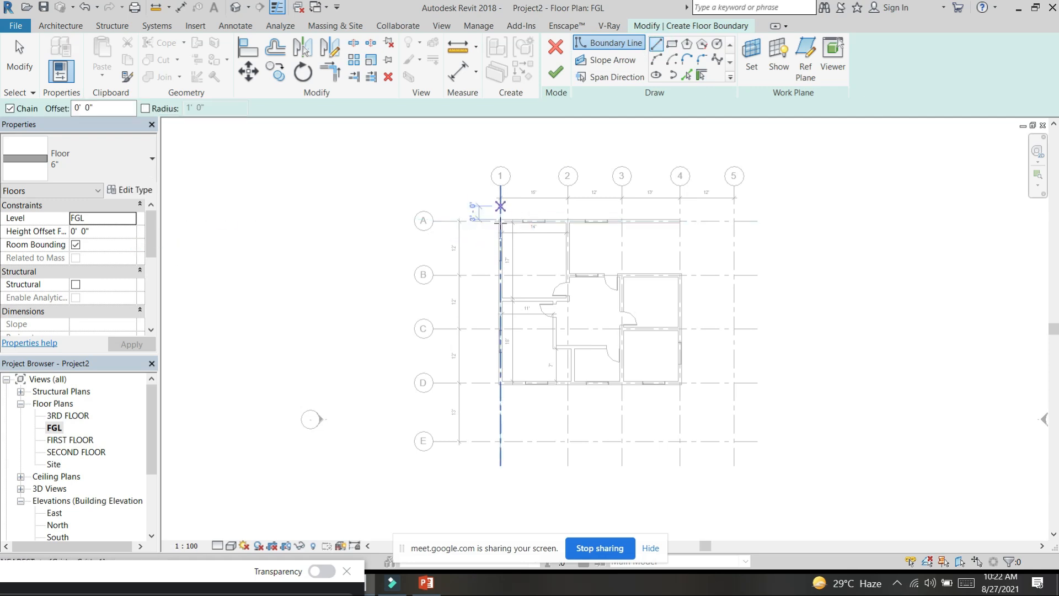
scroll(501, 221, "up", 4)
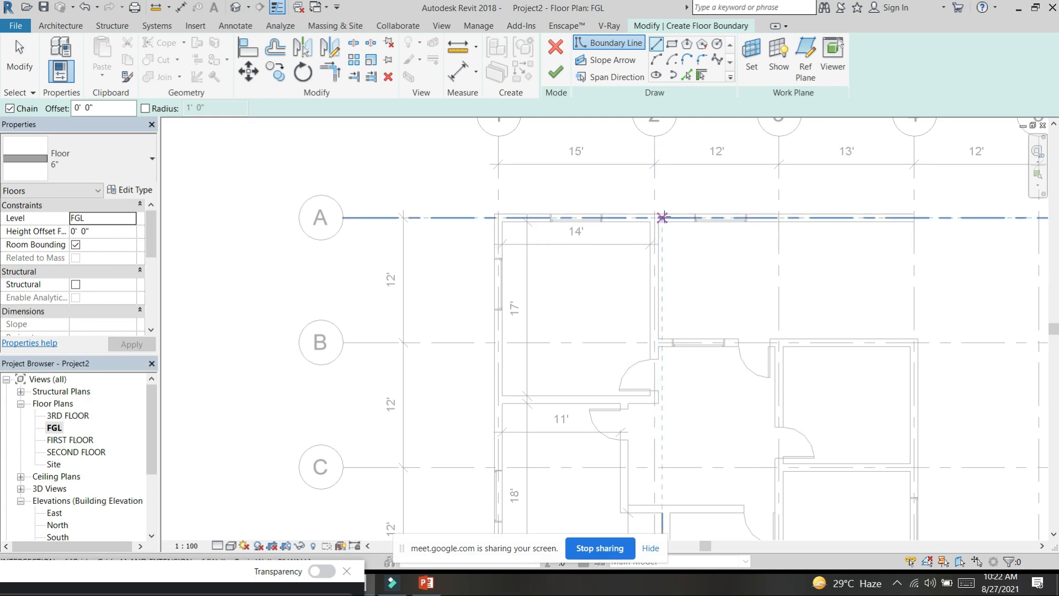
left_click(662, 214)
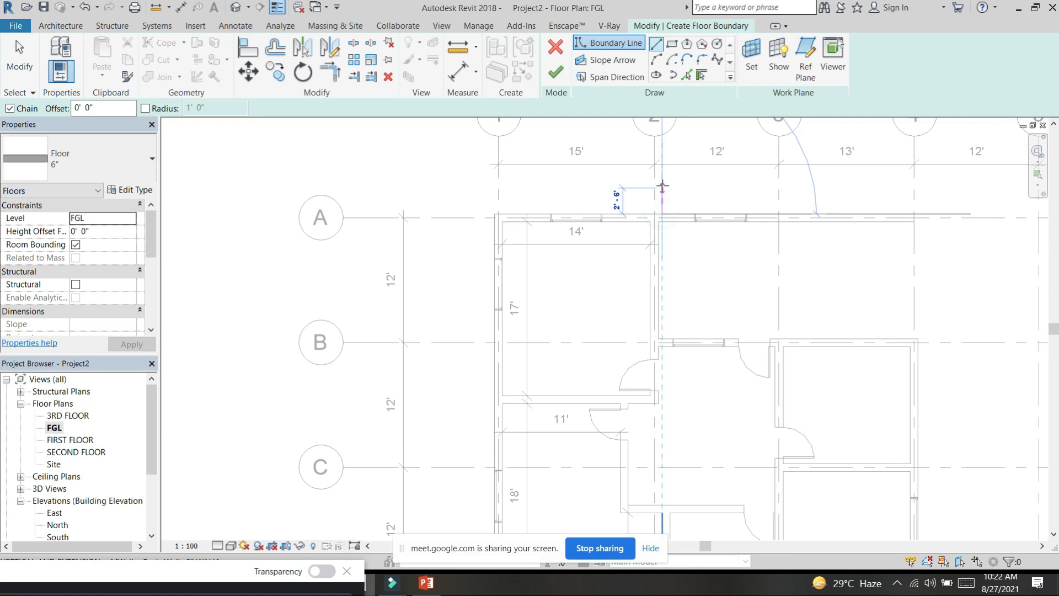
type("3")
key("Return")
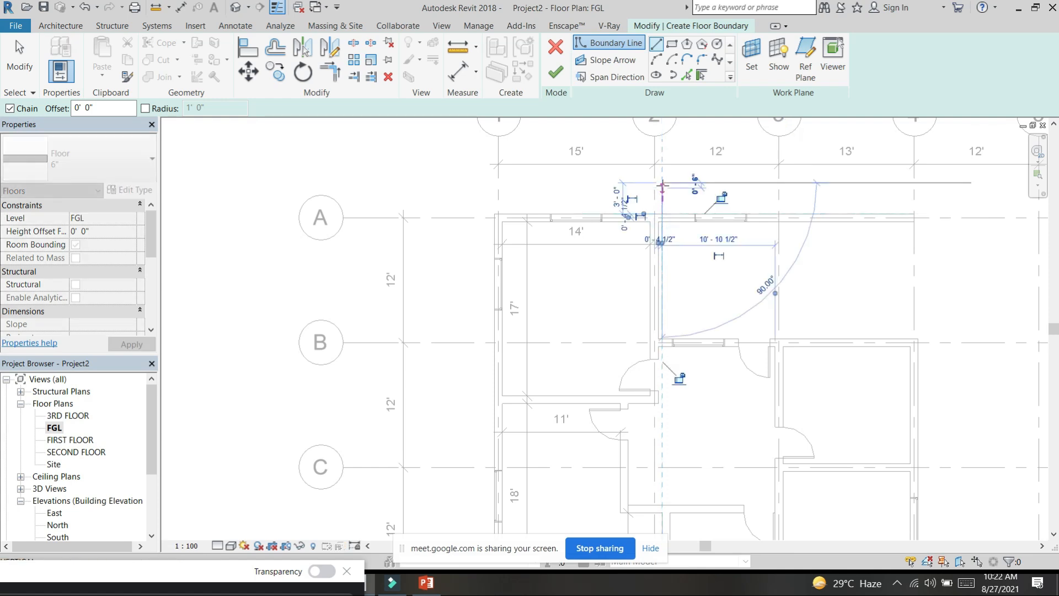
left_click(458, 187)
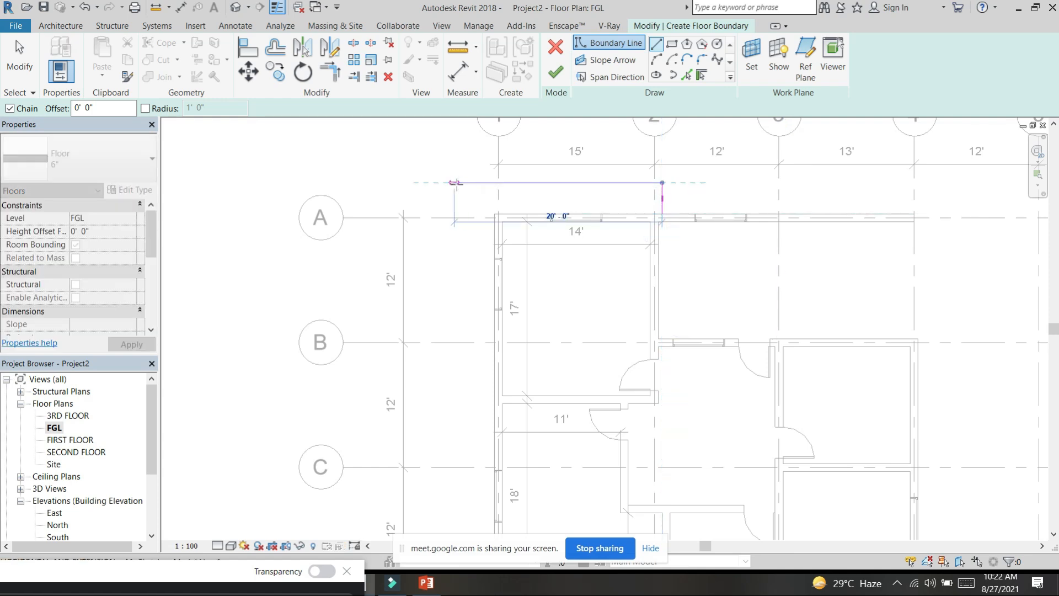
Step: Continue the boundary outside grids 1, D and 4 up to grid B, return to the grid 4 wall, and close it along grid A's wall
scroll(466, 266, "down", 3)
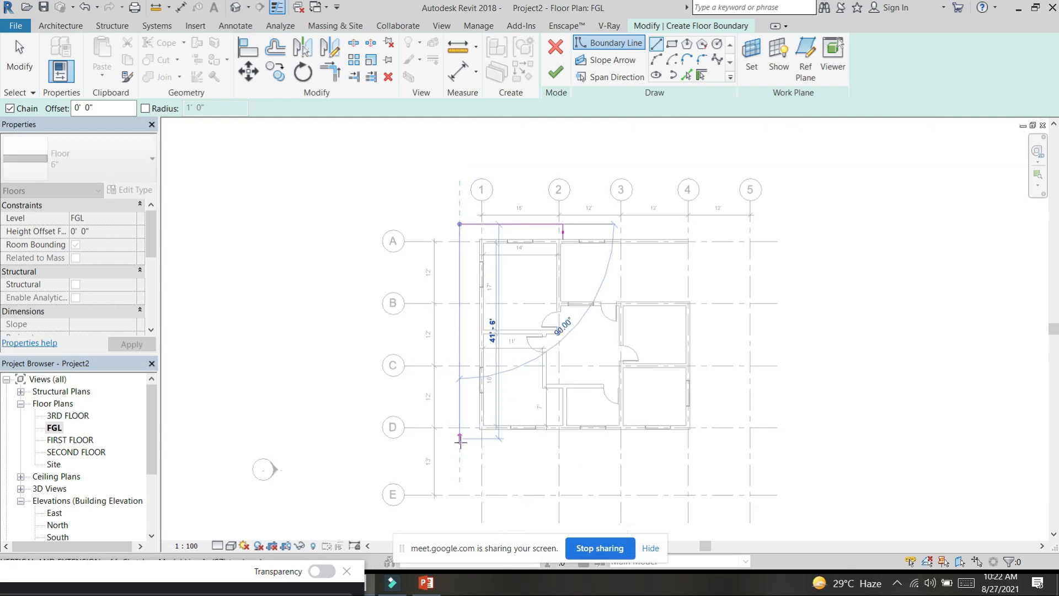
left_click(687, 443)
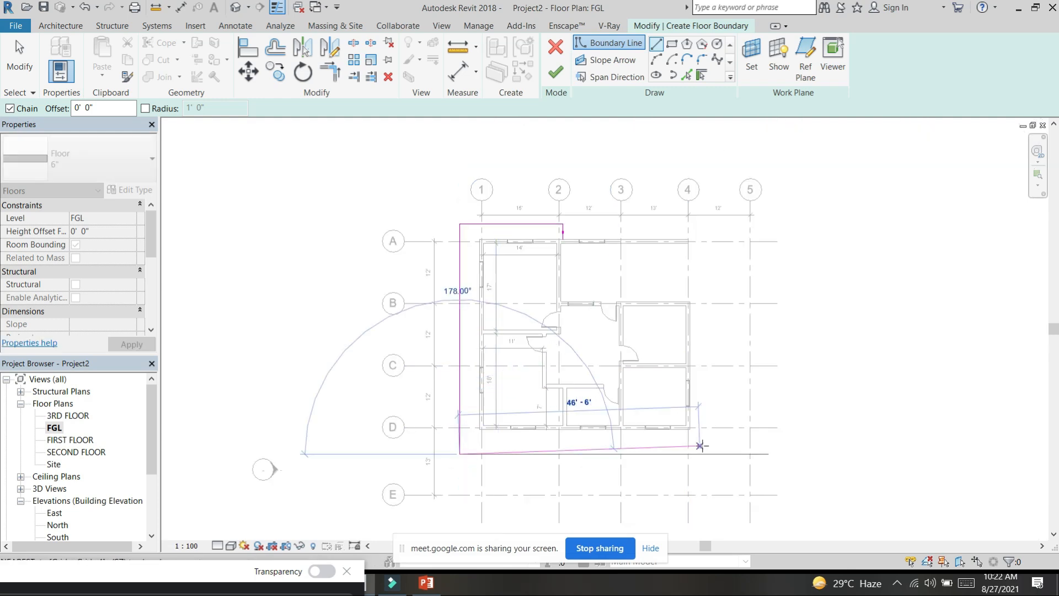
left_click(719, 308)
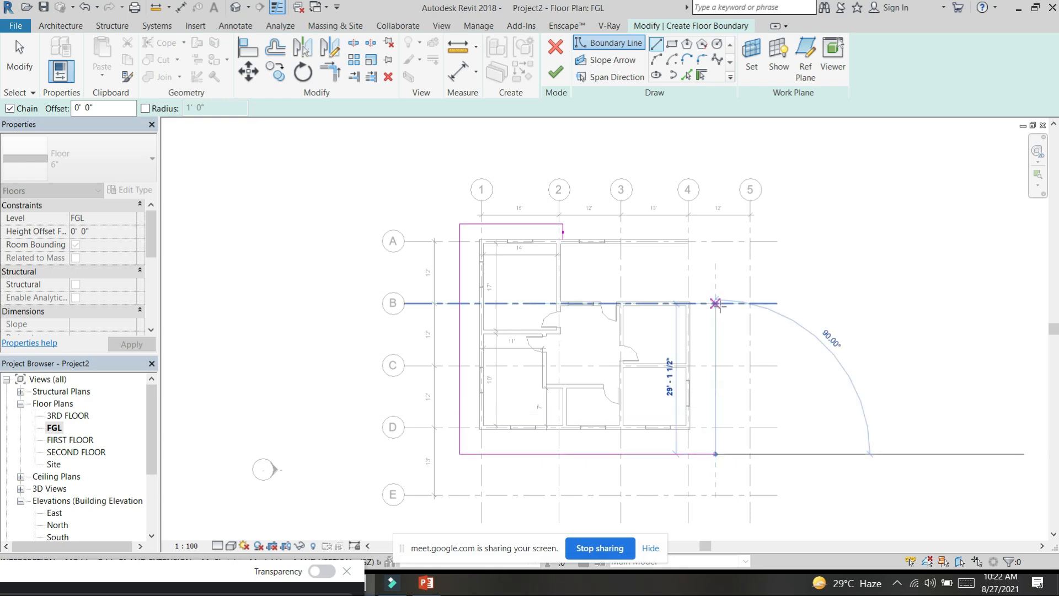
left_click(703, 304)
left_click(689, 303)
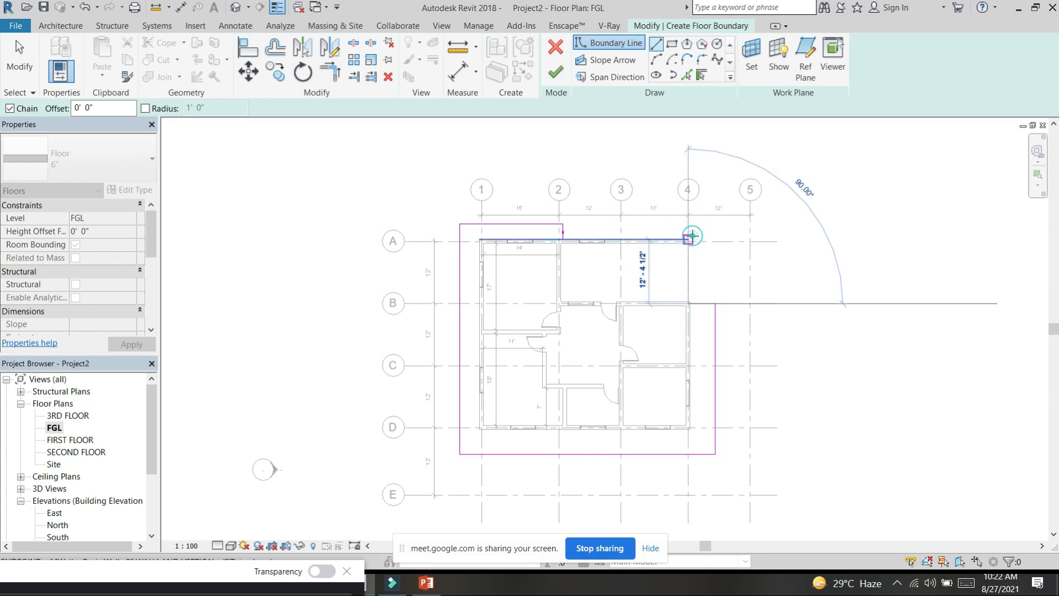
left_click(691, 238)
left_click(564, 239)
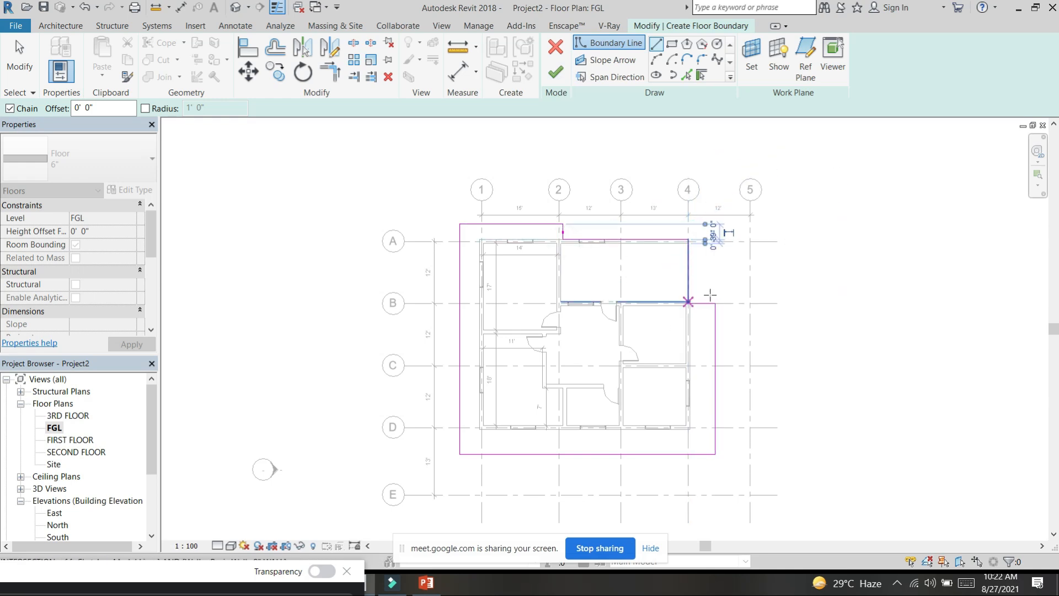
Step: Finish the 6" floor's boundary sketch and inspect the slab from several angles in the 3D view
key("Escape")
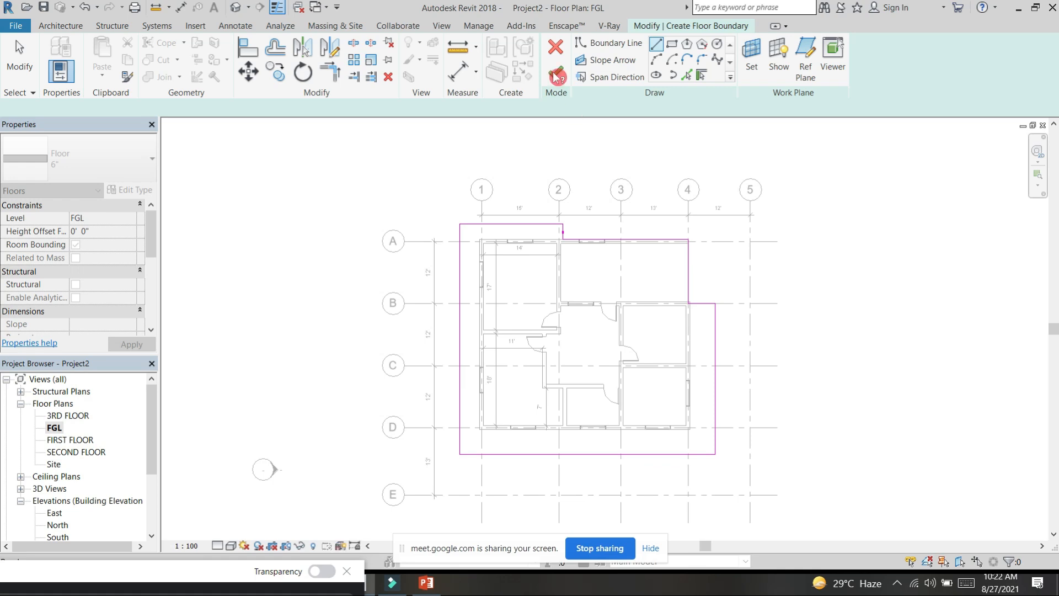
left_click(558, 77)
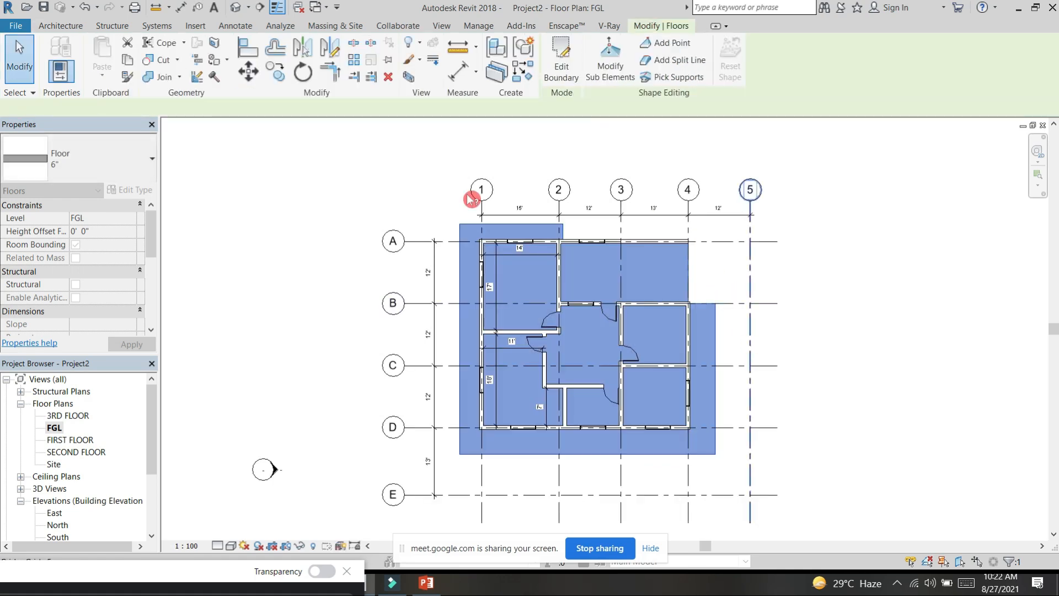
left_click(236, 7)
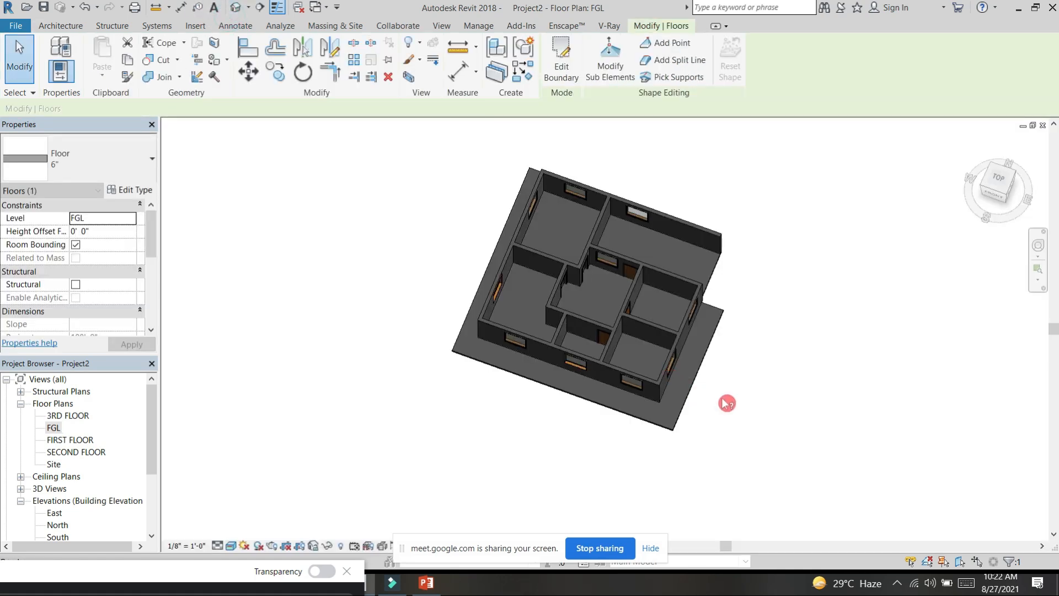
left_click(795, 406)
middle_click_drag(793, 397, 529, 197, "shift")
left_click_drag(432, 180, 787, 393)
middle_click_drag(787, 393, 800, 469, "shift")
left_click(818, 422)
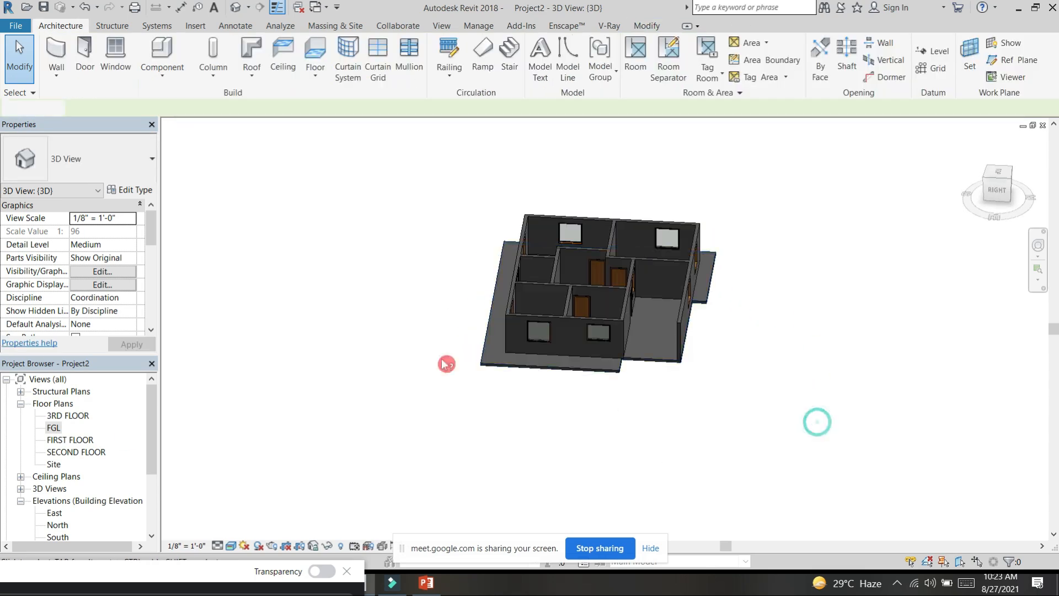
Step: In the FGL plan, place an M_Desk 1525 x 762mm component in the room between grids 3-4 and C-D
double_click(55, 426)
left_click(85, 58)
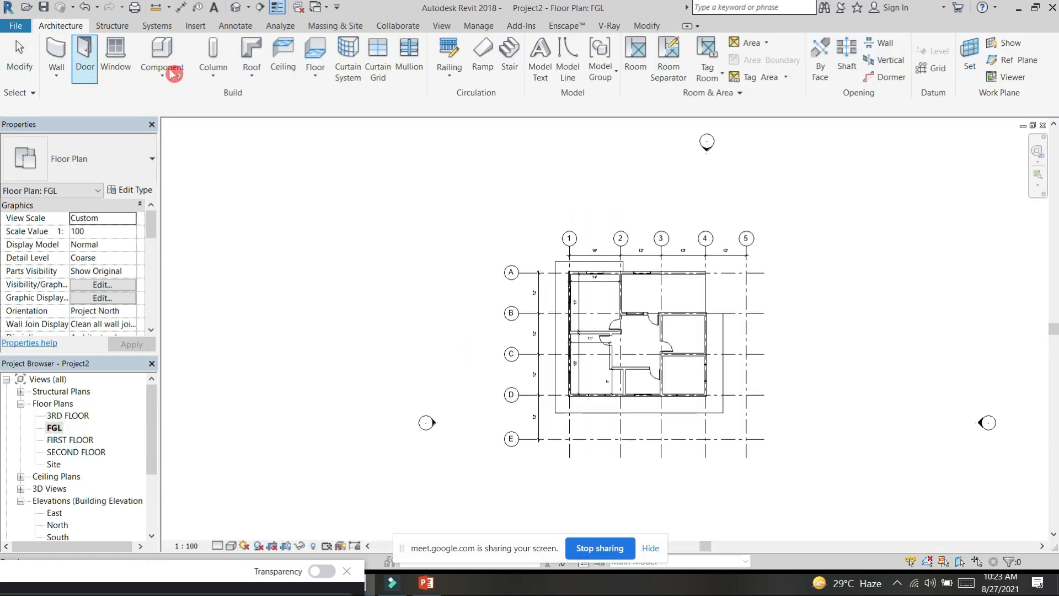
key("Escape")
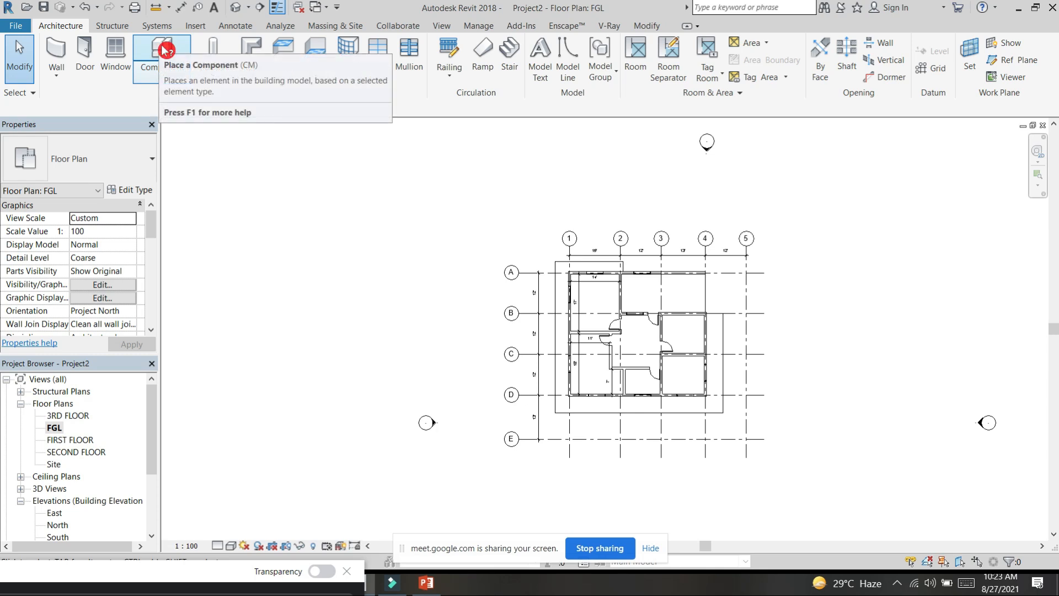
left_click(164, 51)
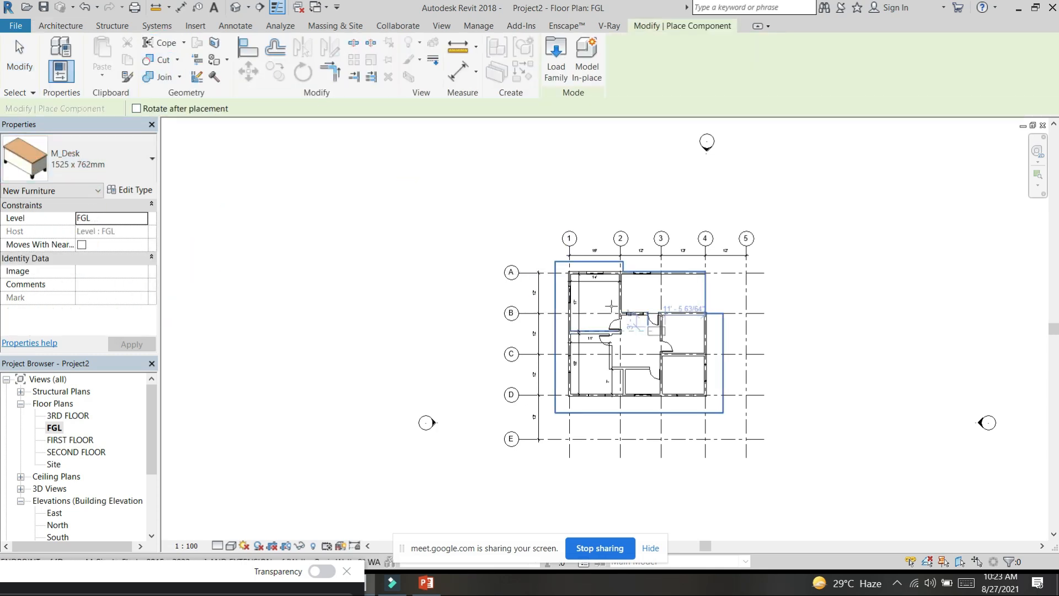
scroll(611, 306, "up", 6)
scroll(728, 406, "down", 2)
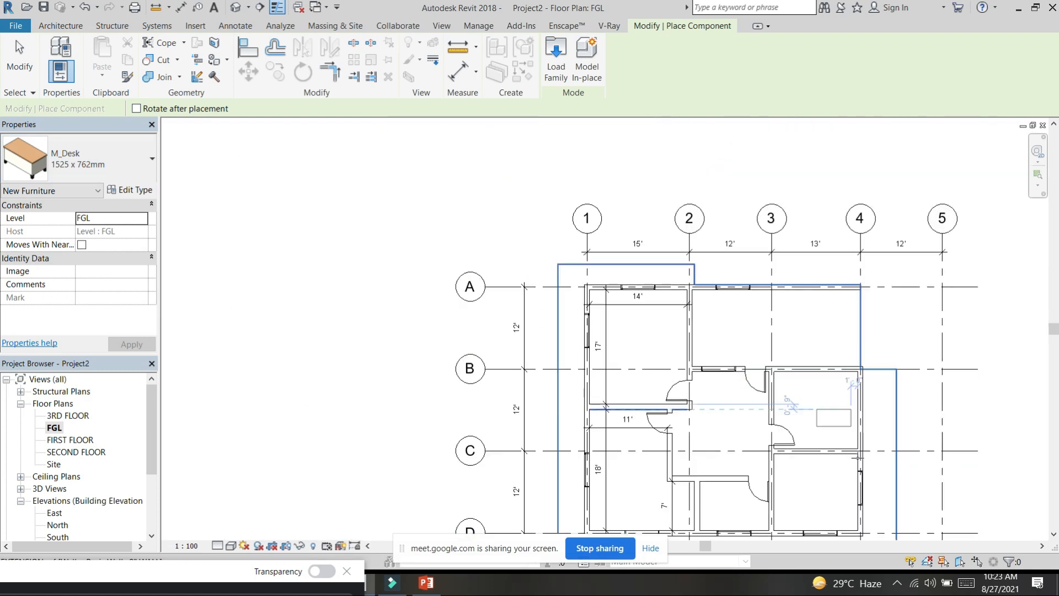
middle_click_drag(861, 486, 826, 378)
scroll(805, 426, "up", 2)
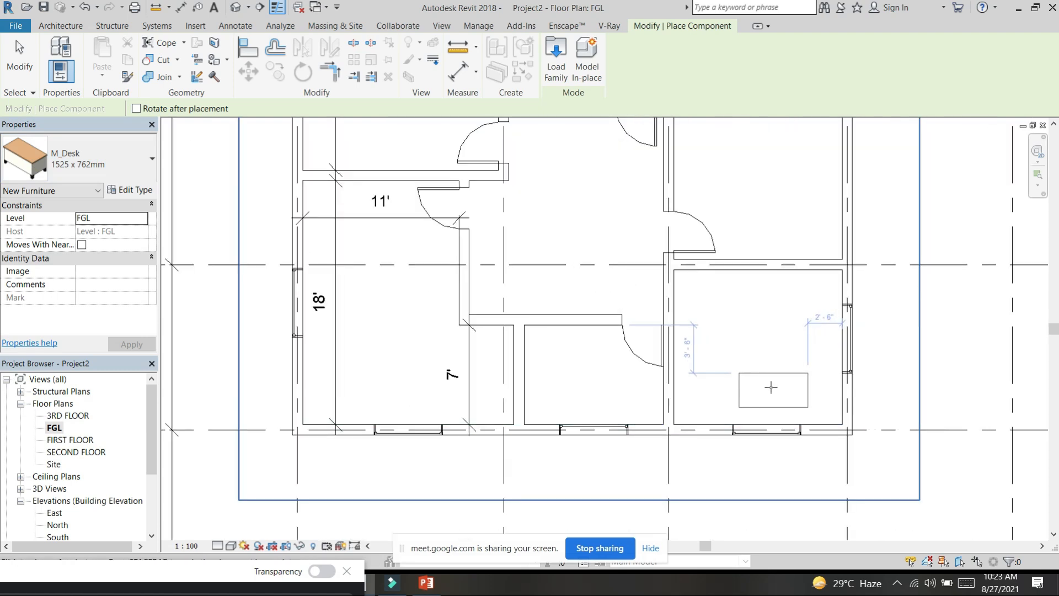
left_click(760, 359)
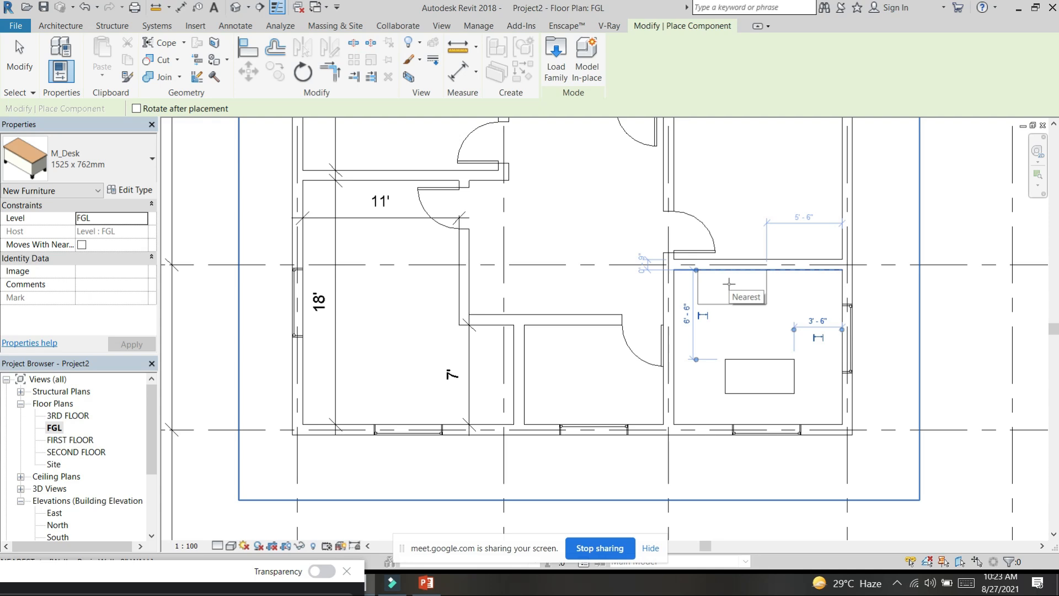
Step: Start loading another component family and browse from the Desktop to the rac2014 lib folder inside revit family occion
left_click(131, 192)
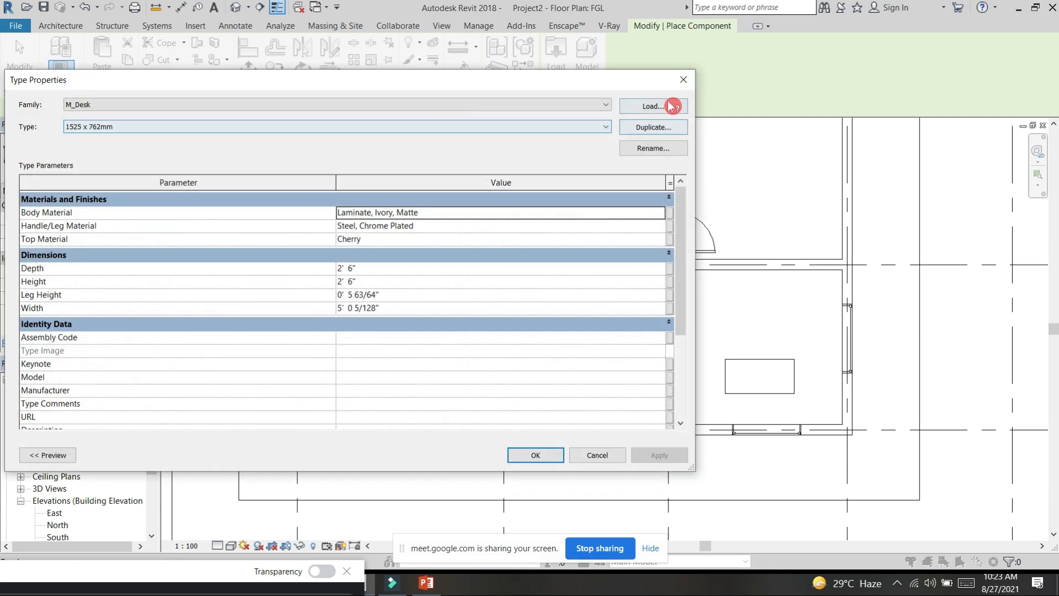
left_click(670, 106)
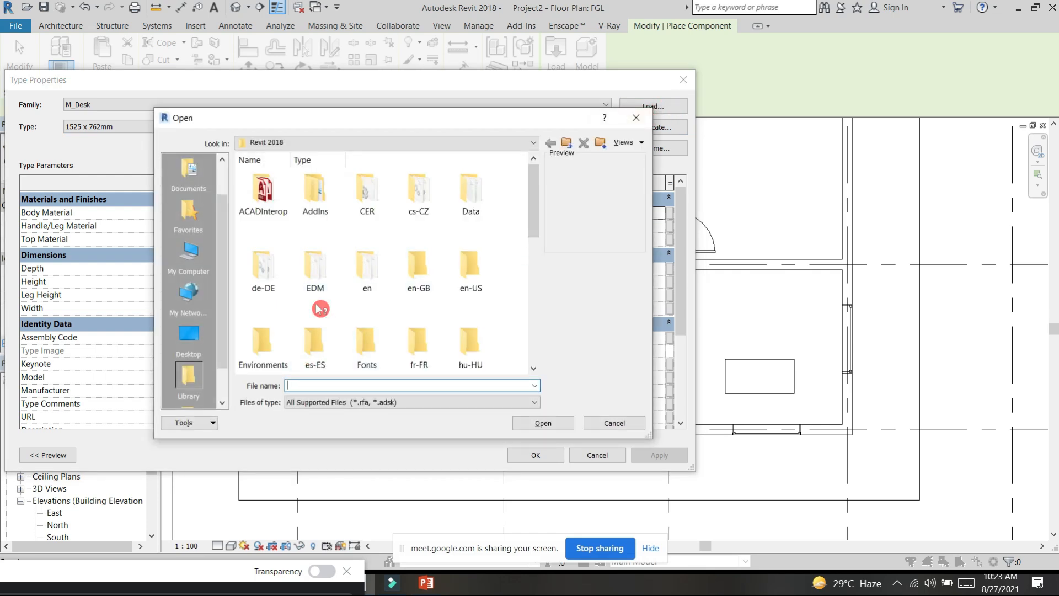
left_click(203, 341)
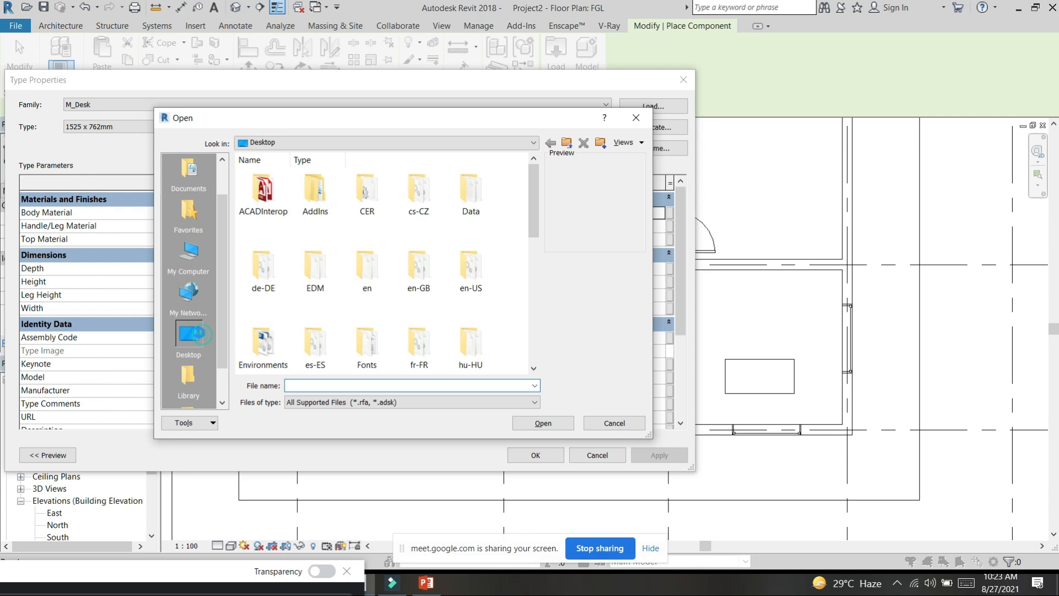
scroll(319, 303, "down", 2)
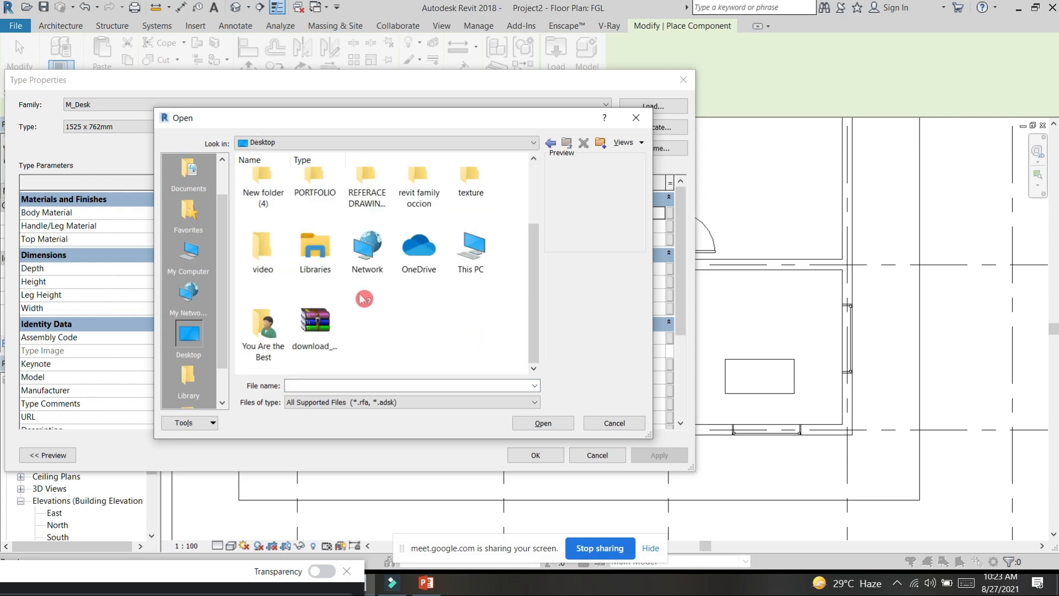
double_click(415, 191)
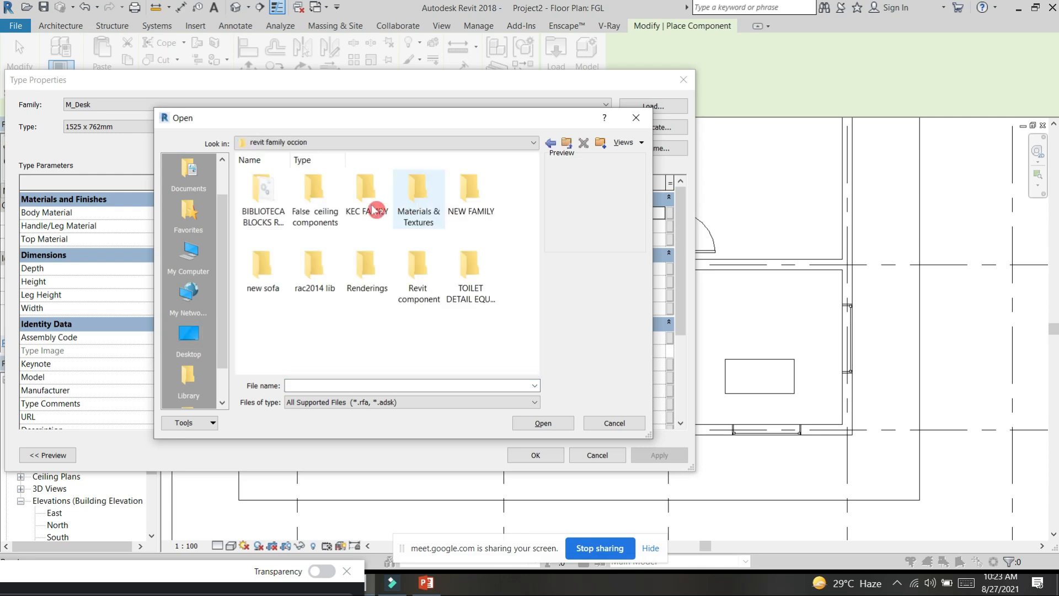
double_click(314, 264)
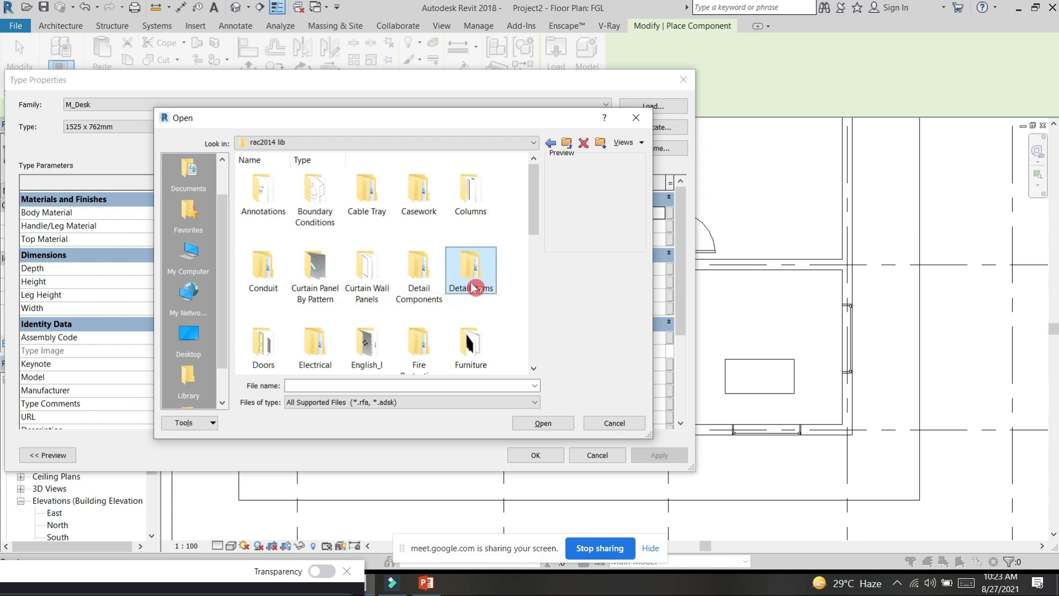
scroll(455, 301, "down", 3)
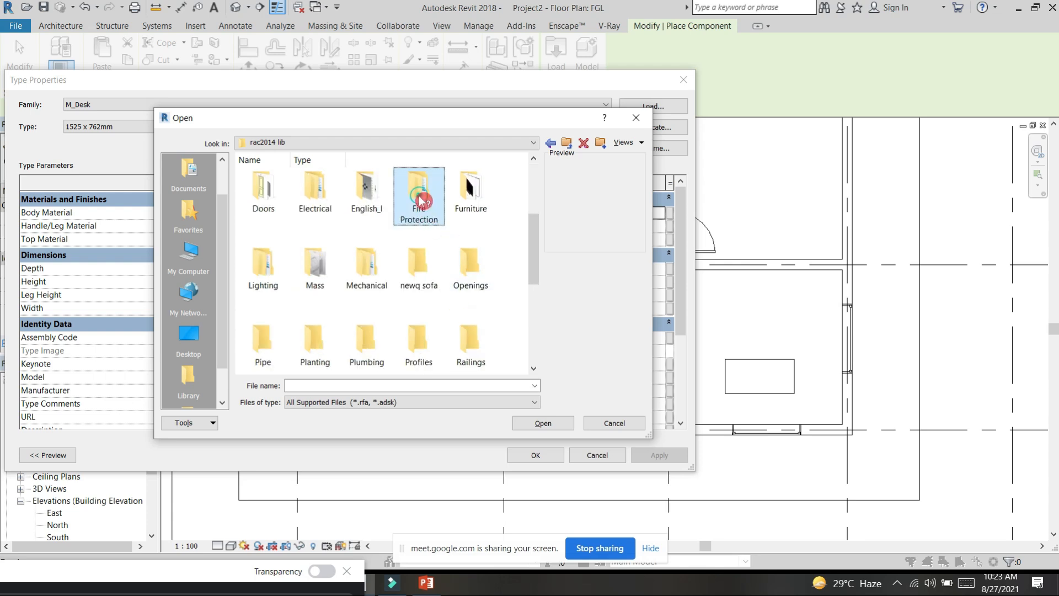
double_click(422, 193)
left_click(552, 143)
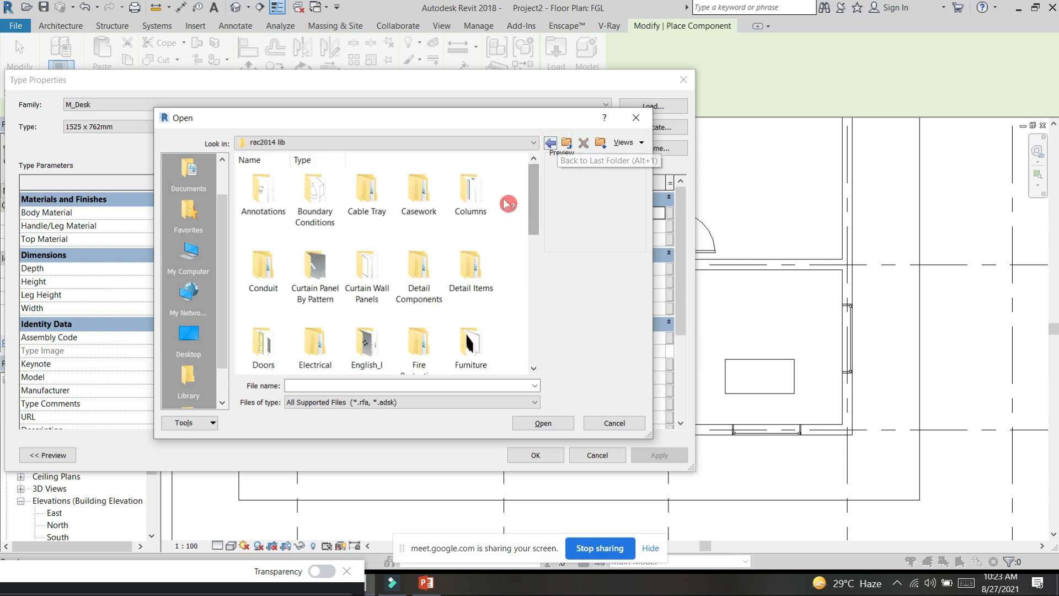
left_click(366, 307)
Step: Load the M_Bed-Box.rfa family from the Beds folder inside Furniture
scroll(361, 300, "down", 3)
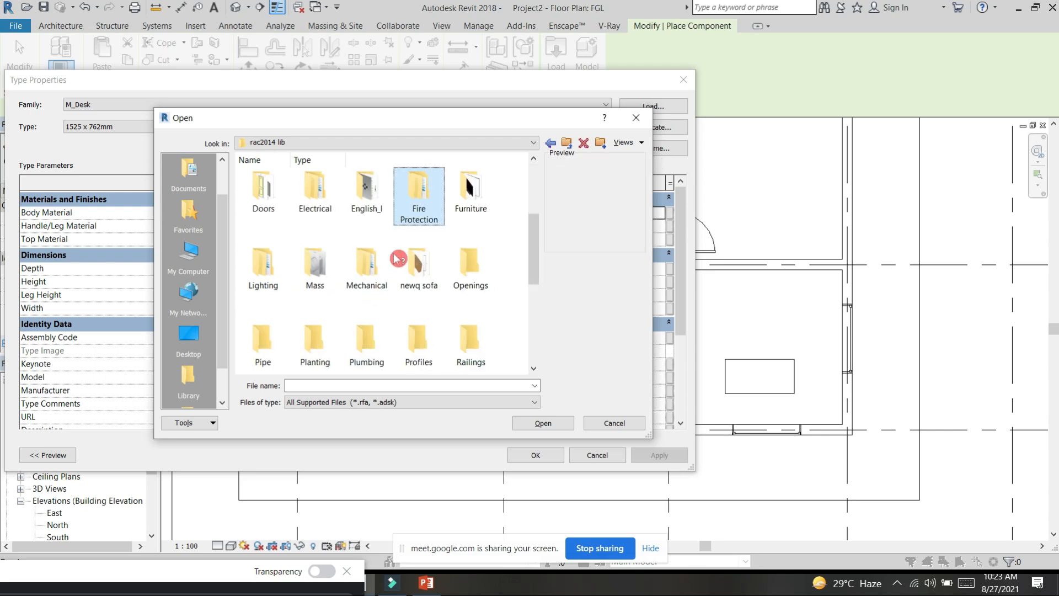
double_click(472, 195)
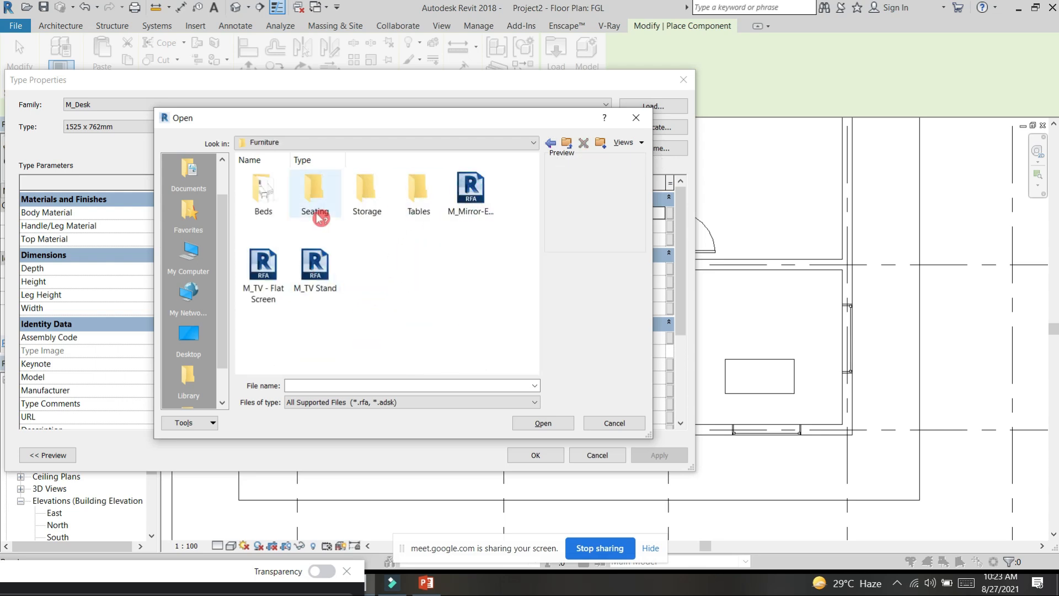
double_click(276, 199)
left_click(470, 191)
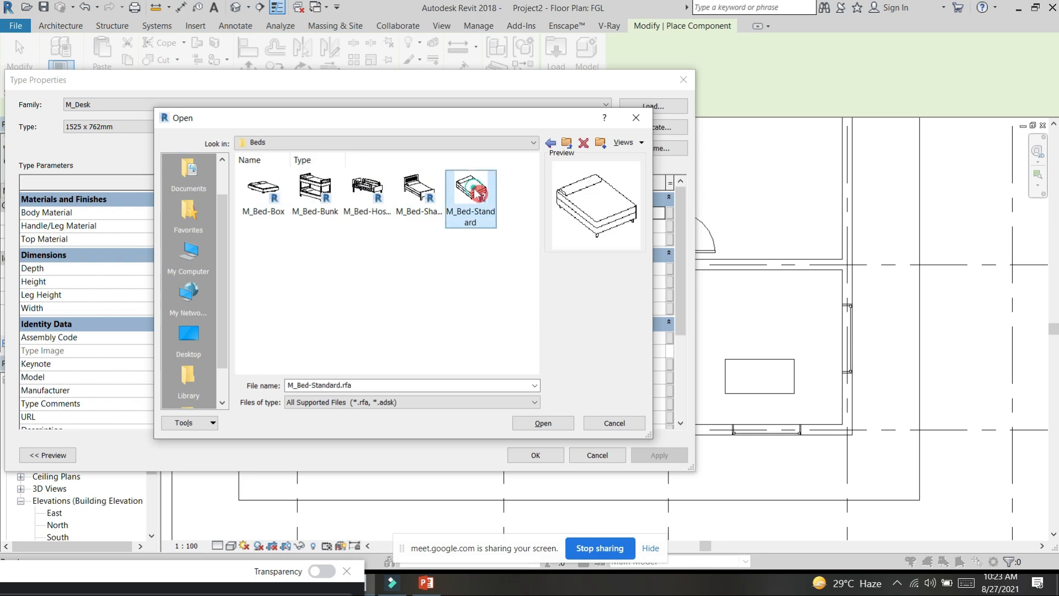
left_click(273, 199)
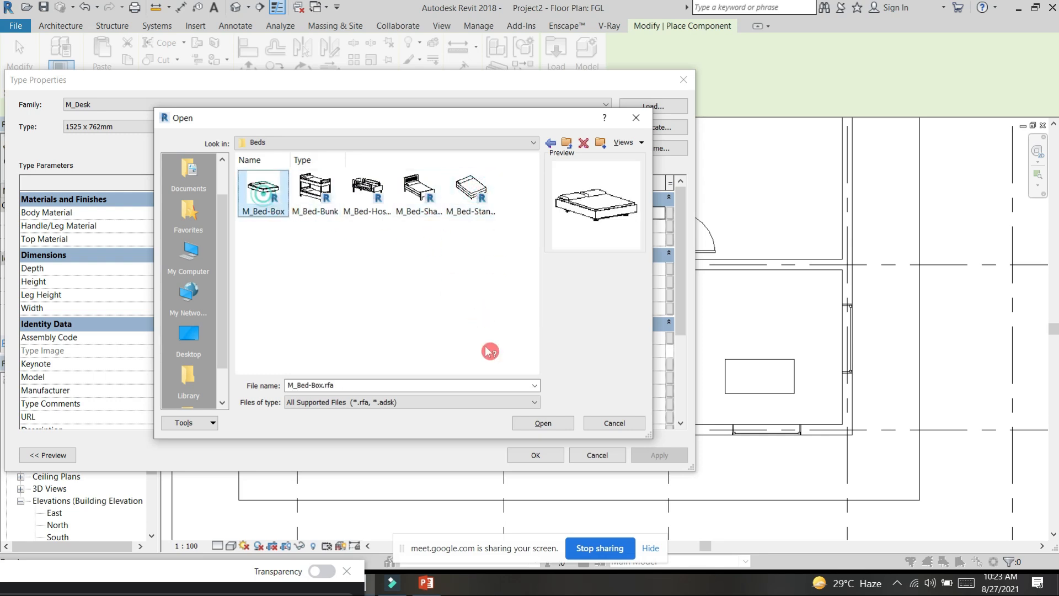
left_click(547, 423)
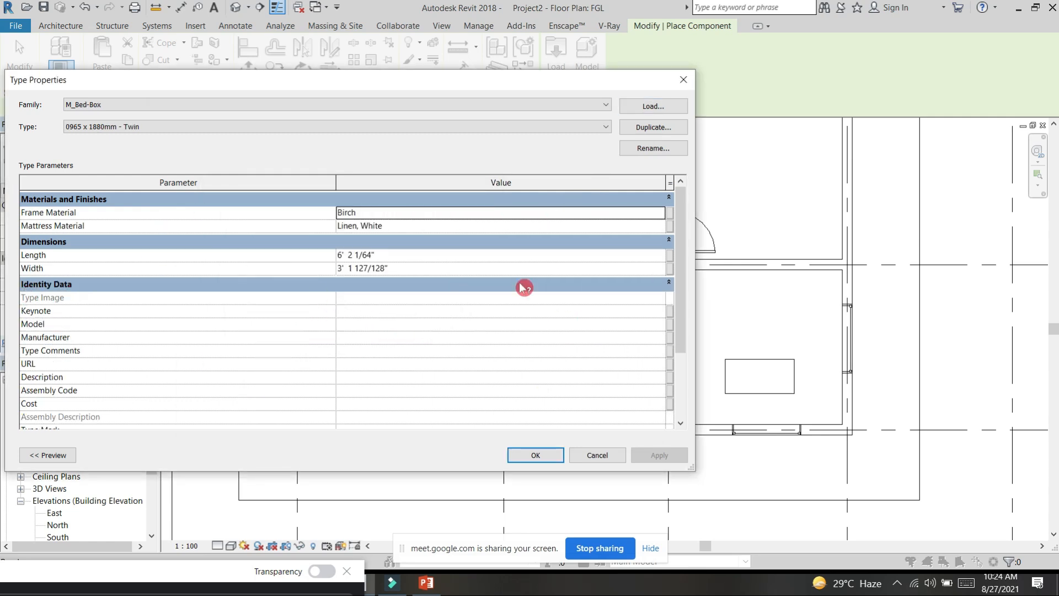
left_click(406, 255)
type("63")
left_click(409, 259)
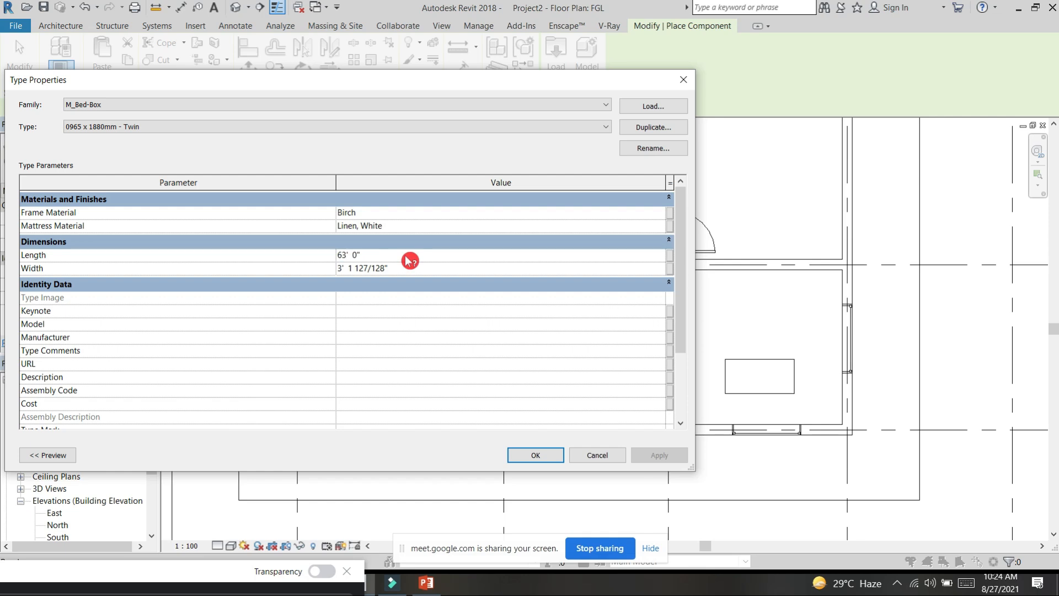
Step: Set the M_Bed-Box type's length and width to 6' each and accept the type properties
left_click(407, 256)
type("6'")
left_click(407, 268)
type("6")
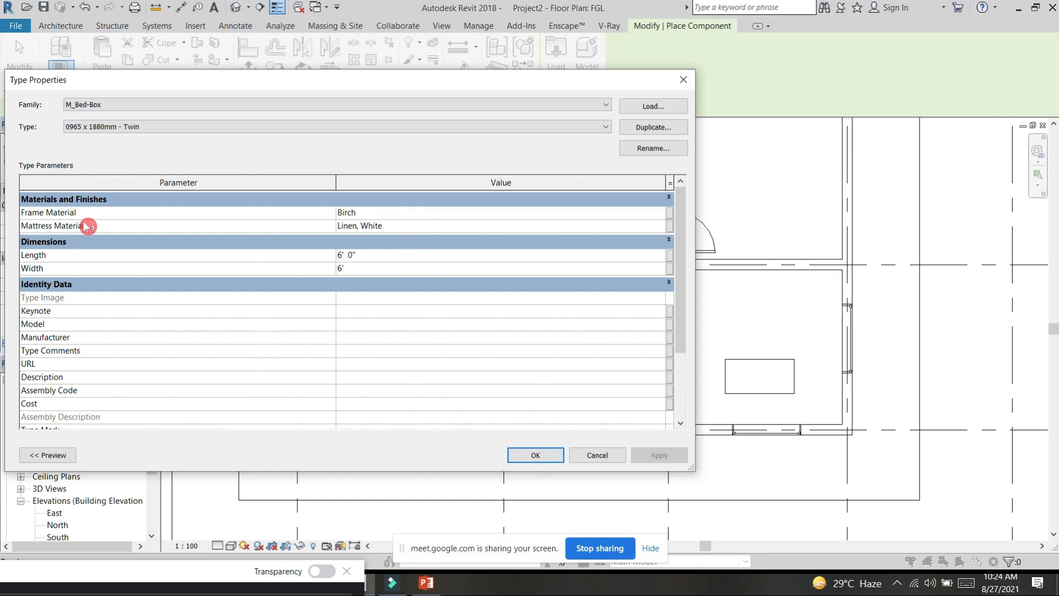
left_click(552, 455)
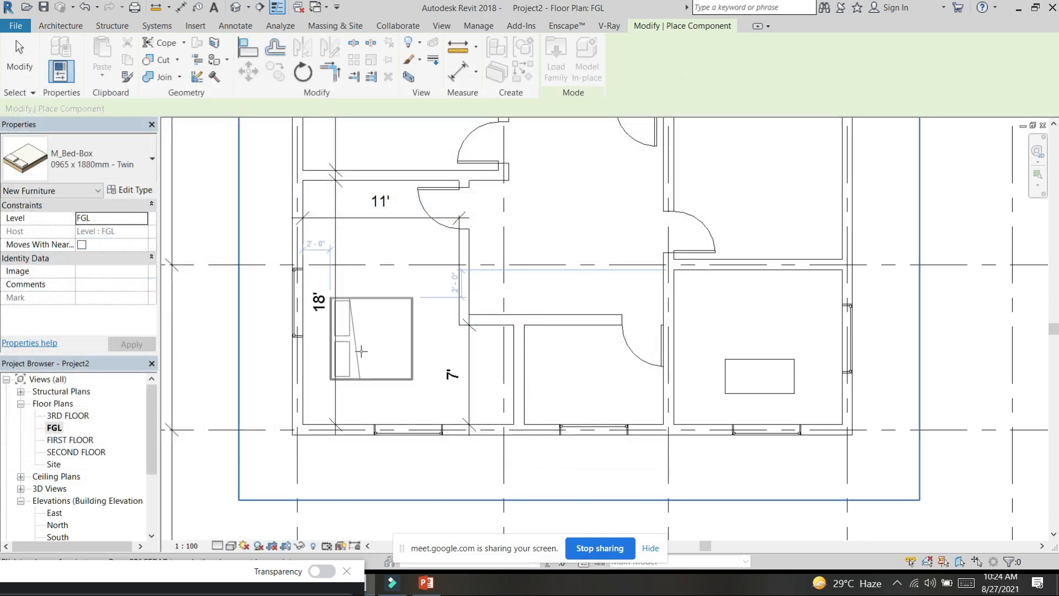
Step: Rotate the bed so its head faces the inner wall of the 11' by 18' room and place it against that wall
key("space")
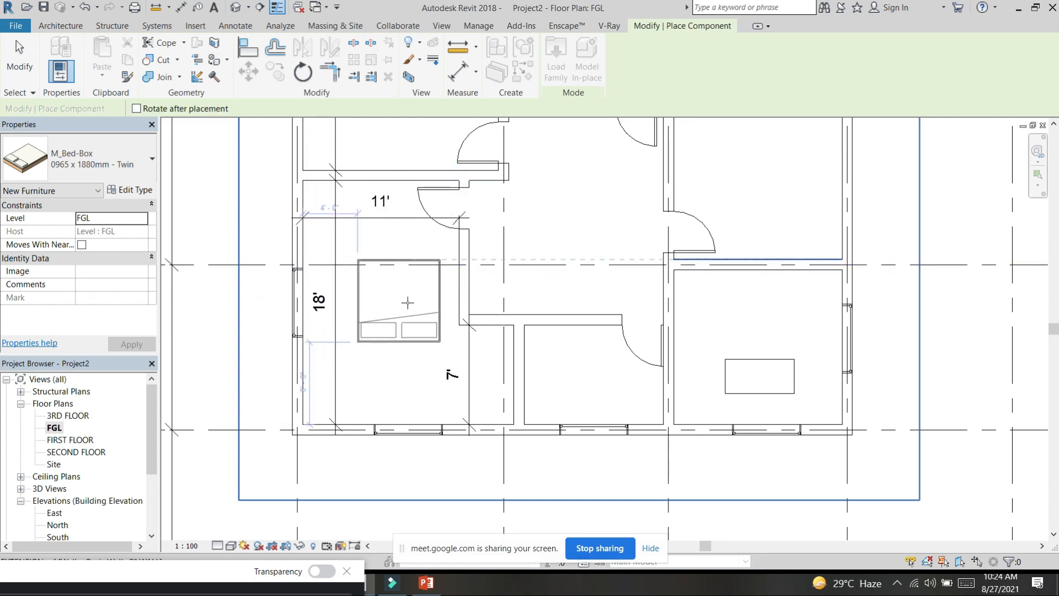
key("space")
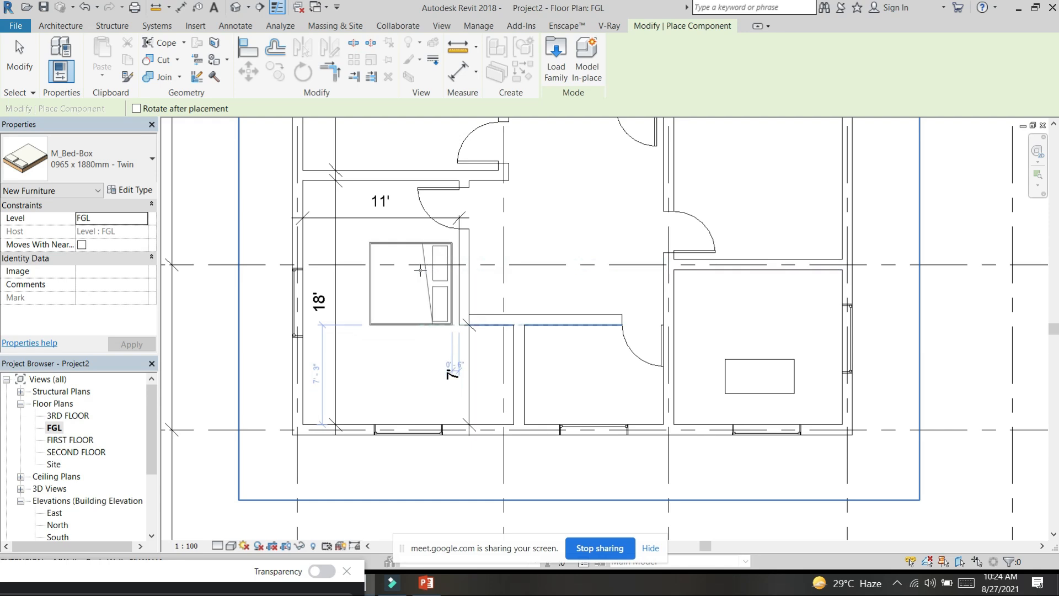
left_click(423, 270)
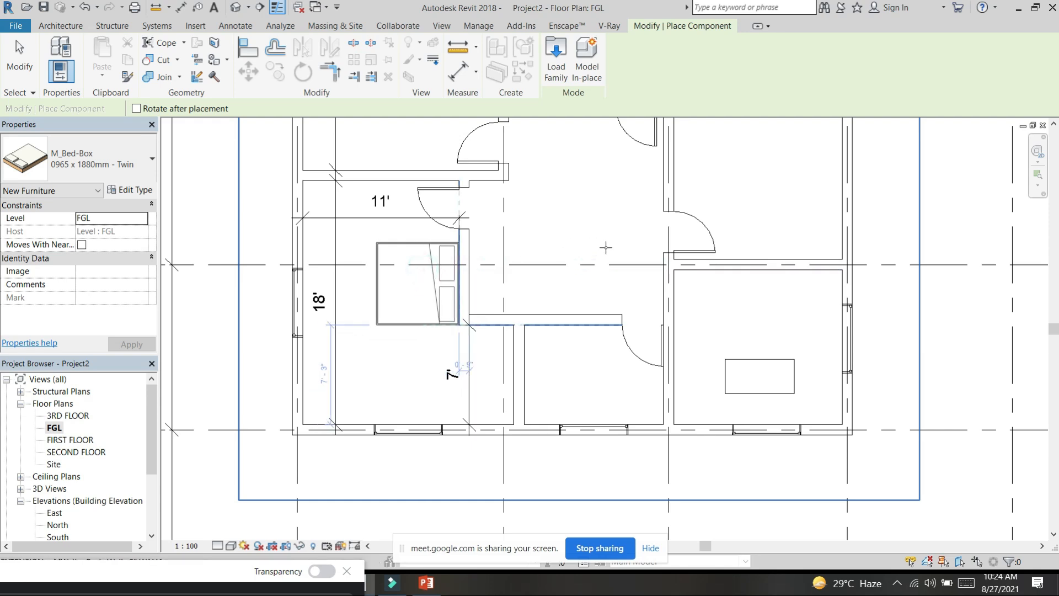
Step: Place a second bed in the 14' by 17' room with its head towards grid A's wall and end component placement
middle_click_drag(498, 192, 531, 387)
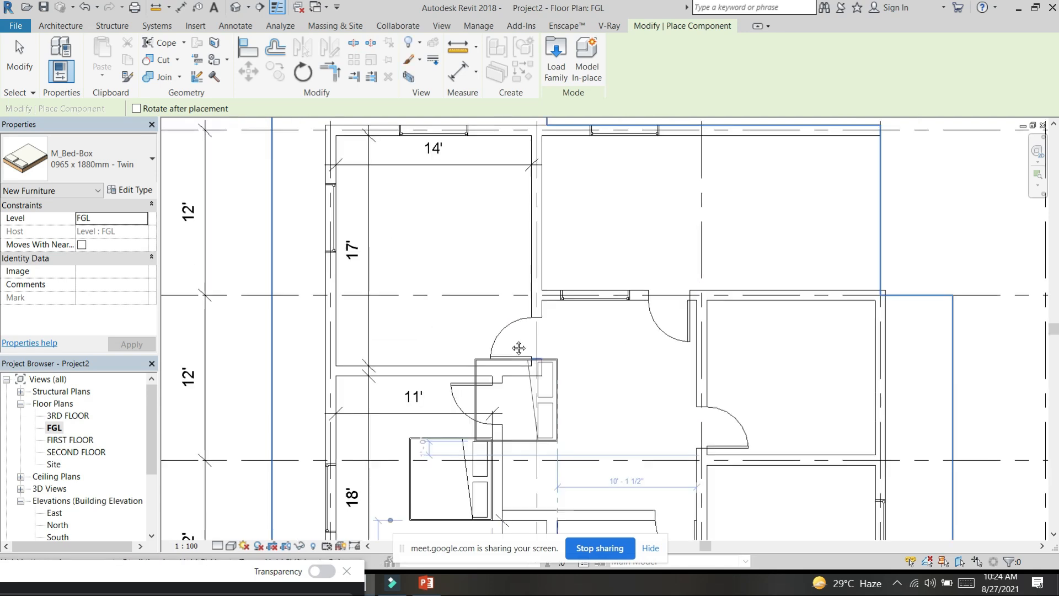
key("space")
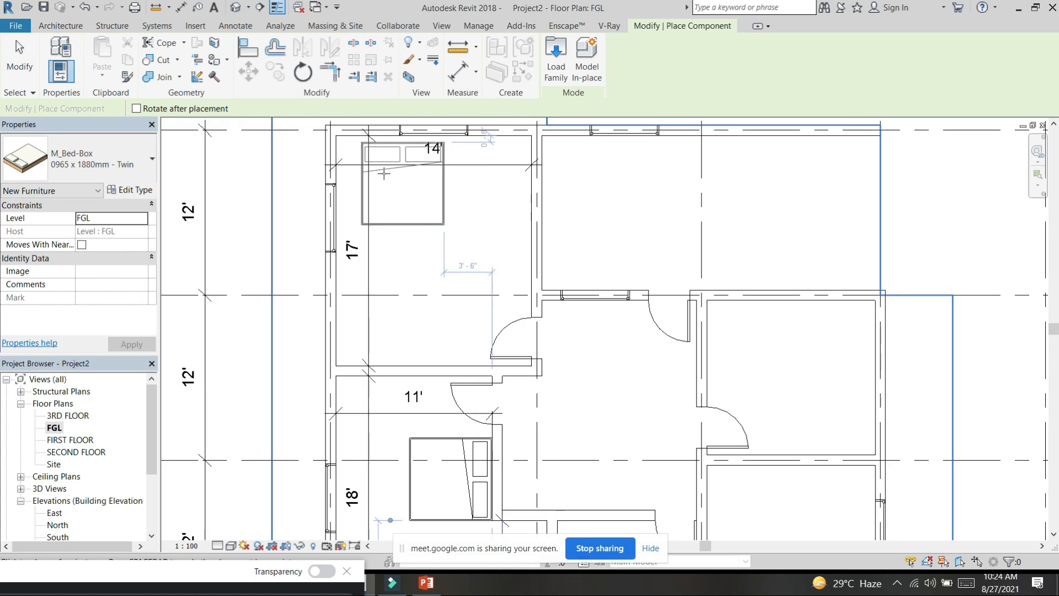
left_click(374, 173)
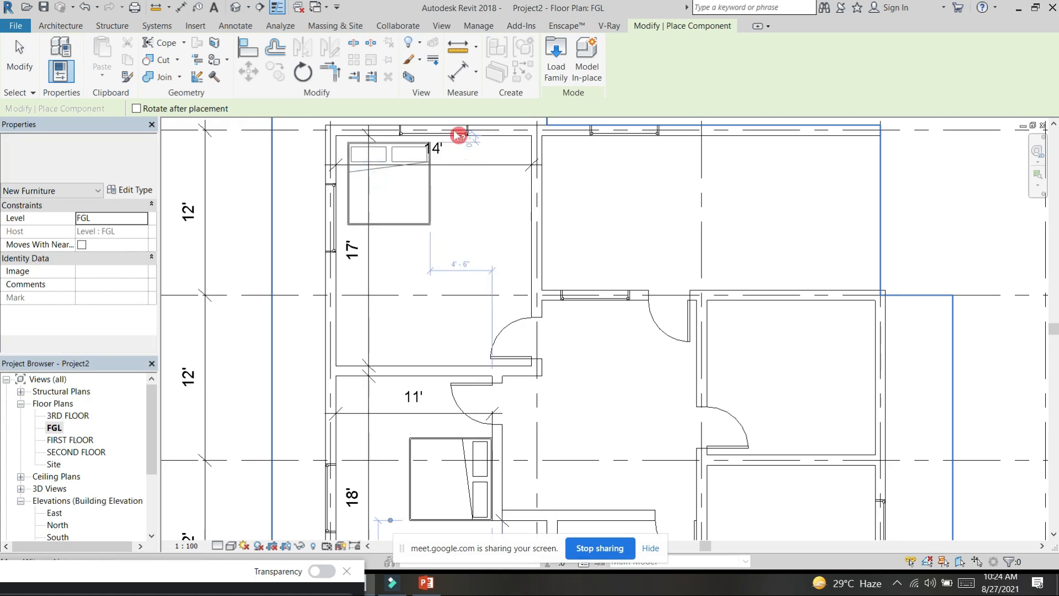
key("Escape")
key("Escape")
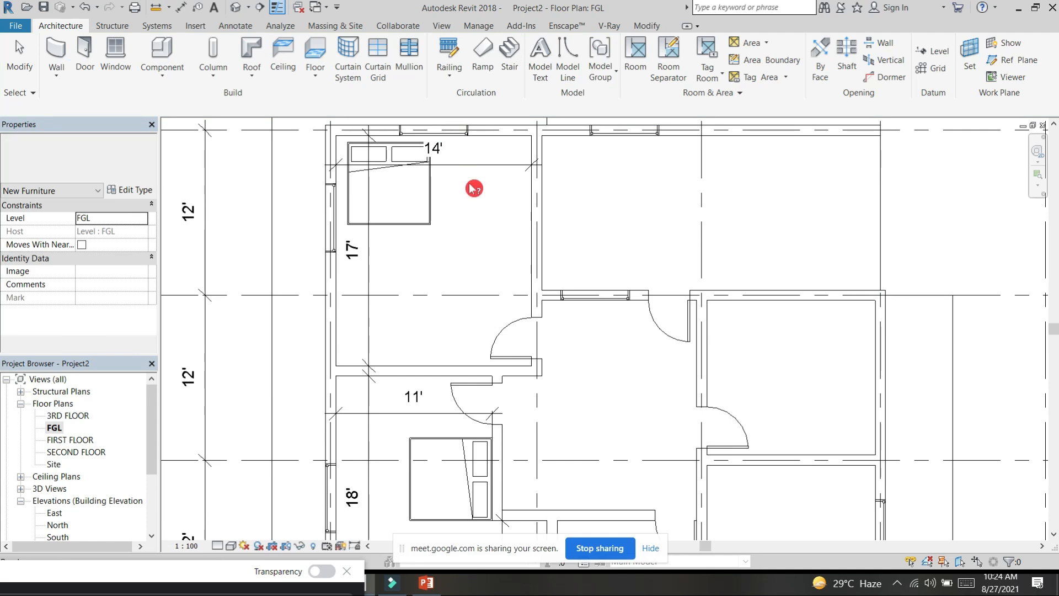
Step: Rotate the bed in the 14' by 17' room so its head faces the grid 2 wall and place it against that wall
scroll(481, 221, "down", 2)
middle_click_drag(482, 221, 493, 276)
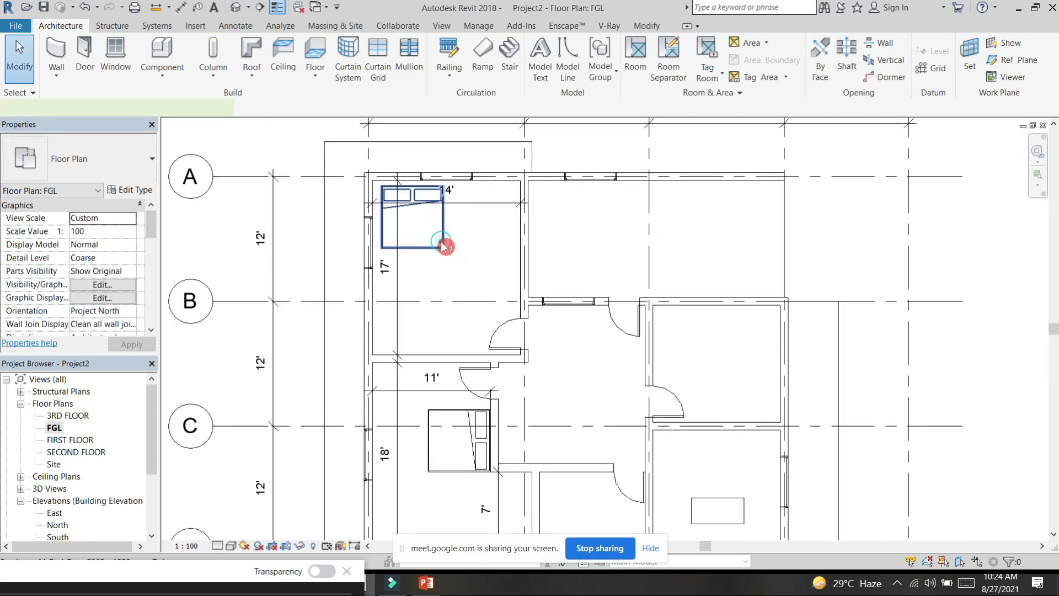
left_click(444, 236)
key("space")
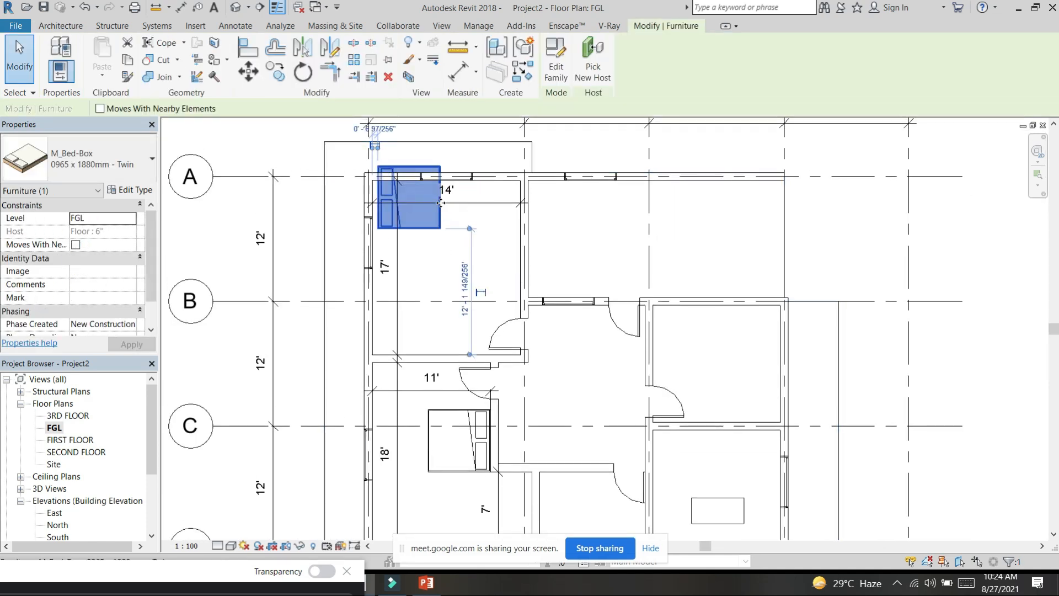
key("space")
key("space")
left_click_drag(428, 235, 520, 219)
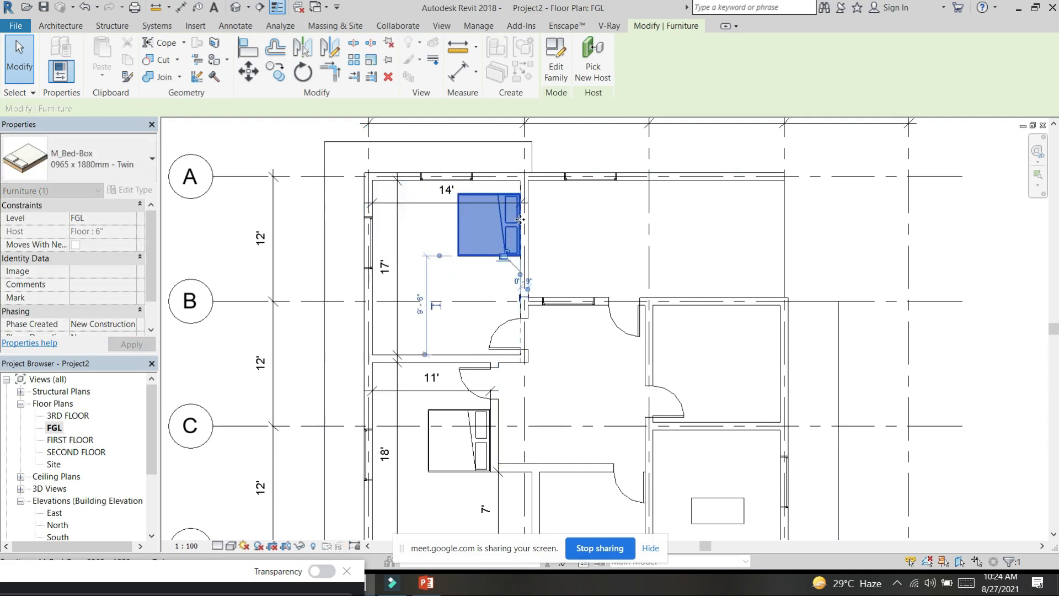
Step: Move that bed 1'-6" along the grid 2 wall, away from grid A, using the Move tool
scroll(521, 219, "up", 3)
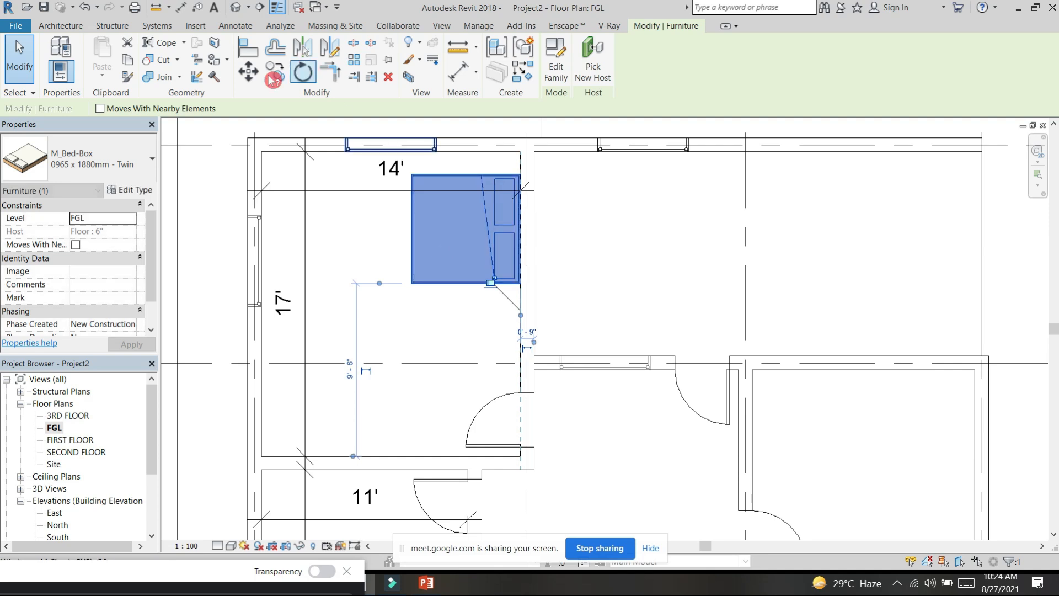
left_click(250, 77)
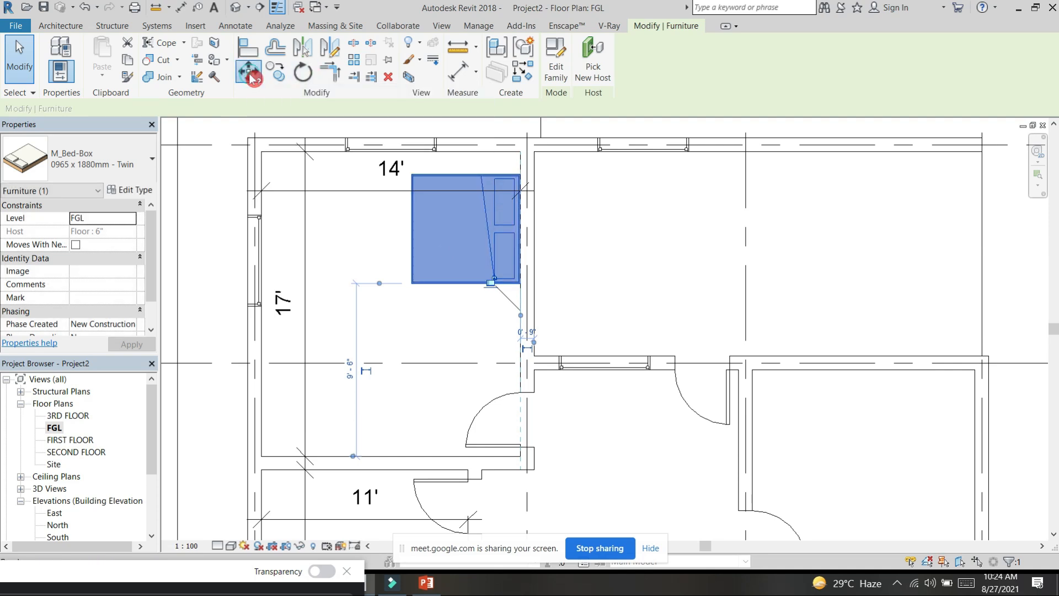
left_click(521, 283)
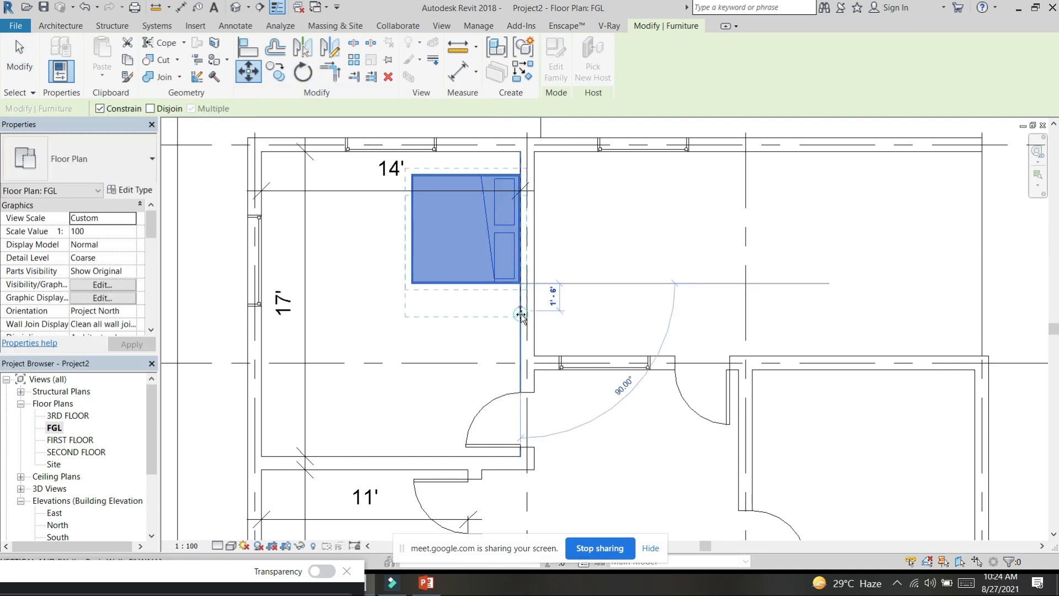
left_click(521, 314)
scroll(537, 244, "down", 2)
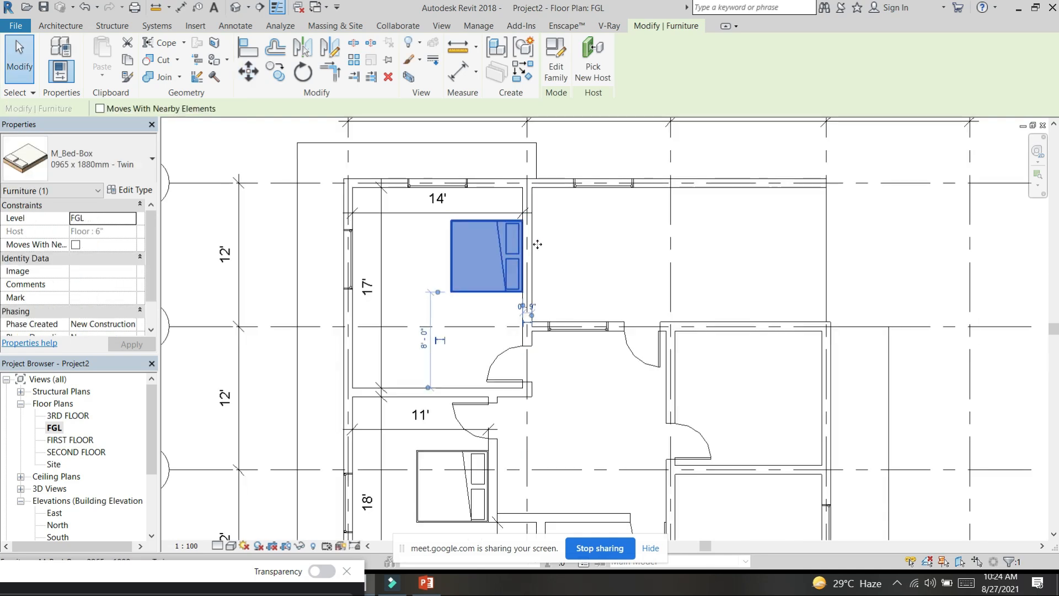
scroll(537, 244, "down", 3)
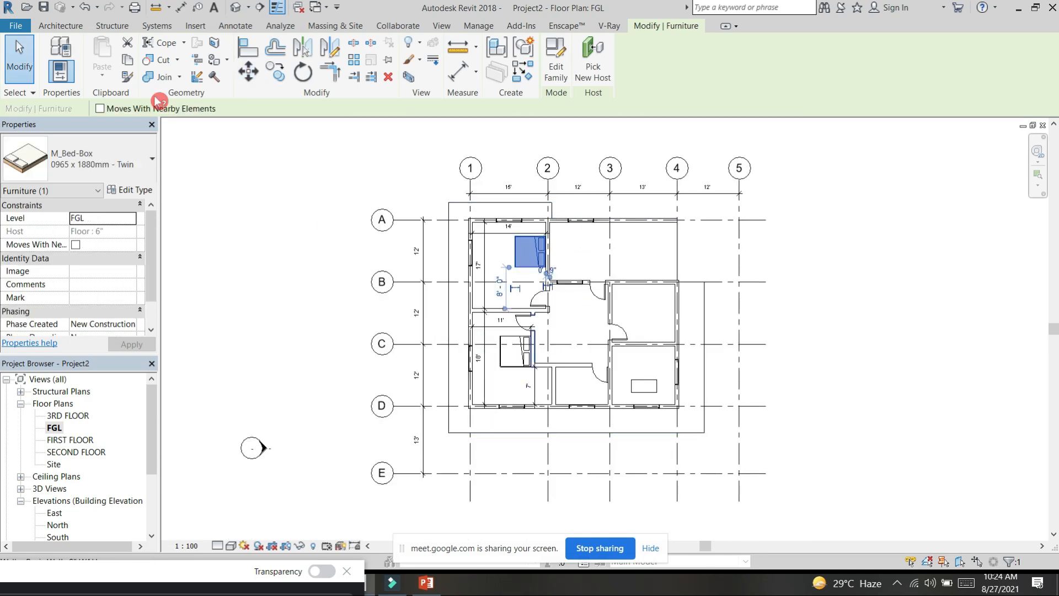
left_click(133, 190)
left_click(664, 106)
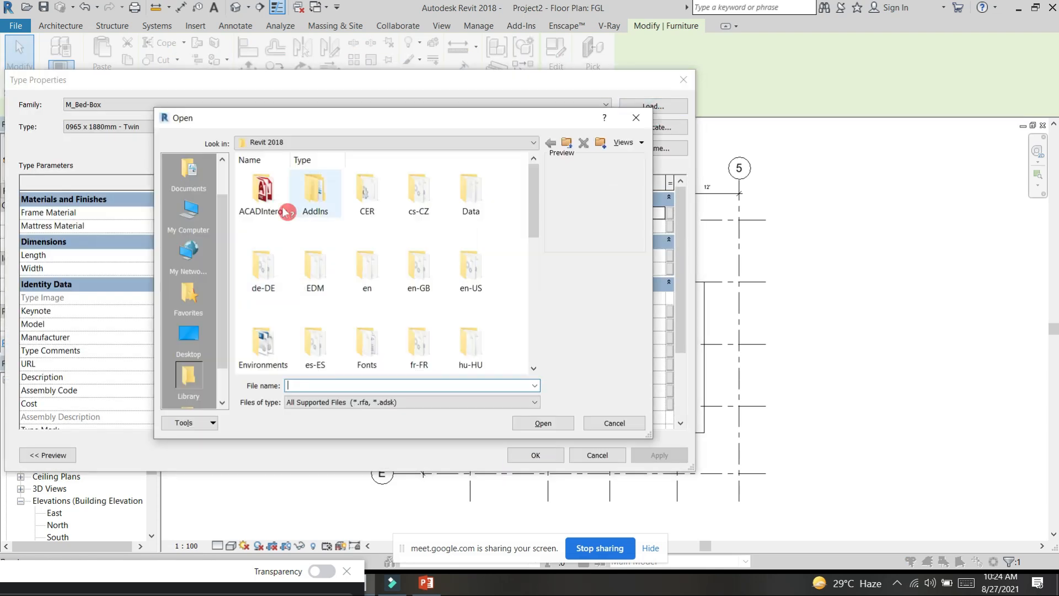
left_click(636, 117)
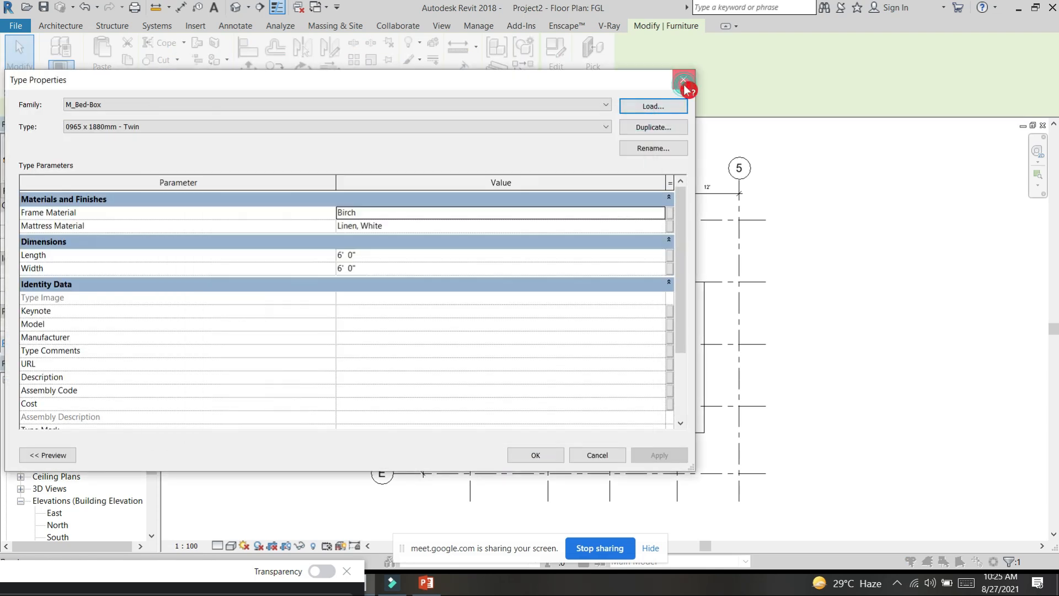
left_click(683, 81)
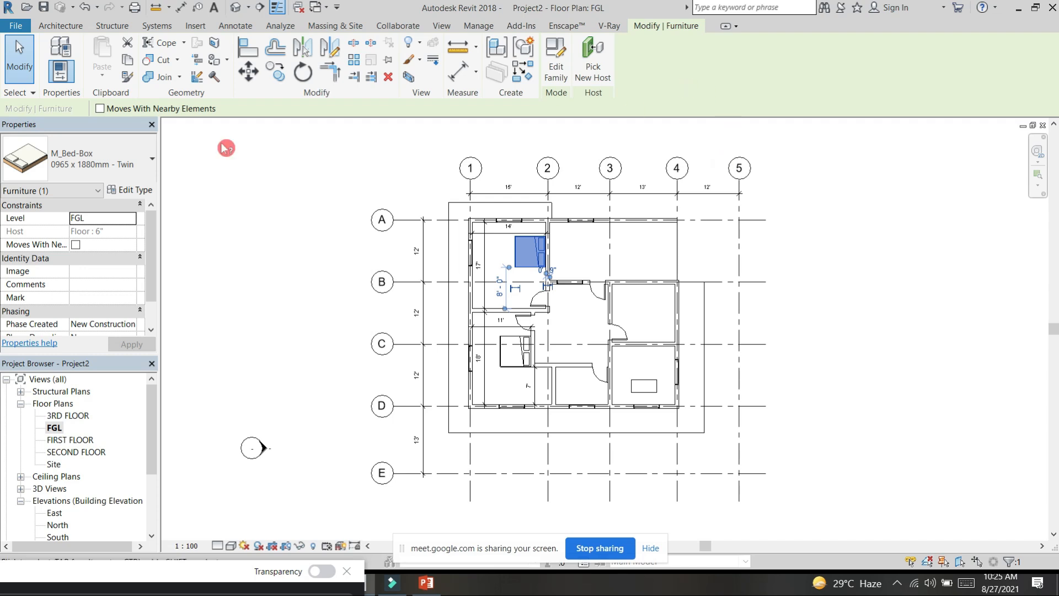
Step: In the default 3D view, select the whole furnished storey with its walls, floor, doors and windows and copy it to the clipboard
left_click(235, 7)
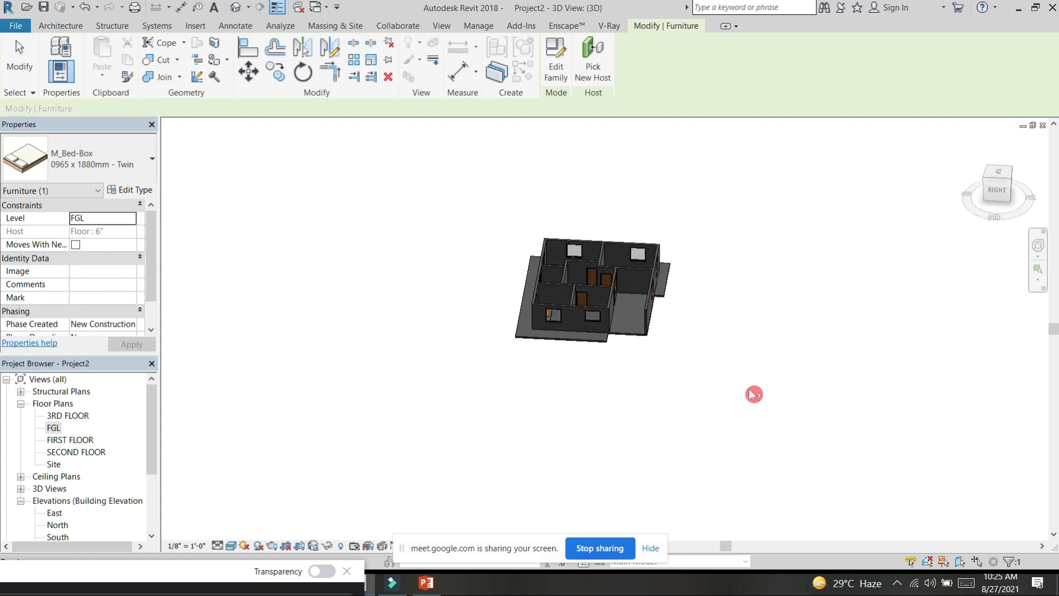
left_click(752, 391)
middle_click_drag(632, 414, 774, 445, "shift")
scroll(633, 266, "up", 3)
scroll(638, 269, "down", 4)
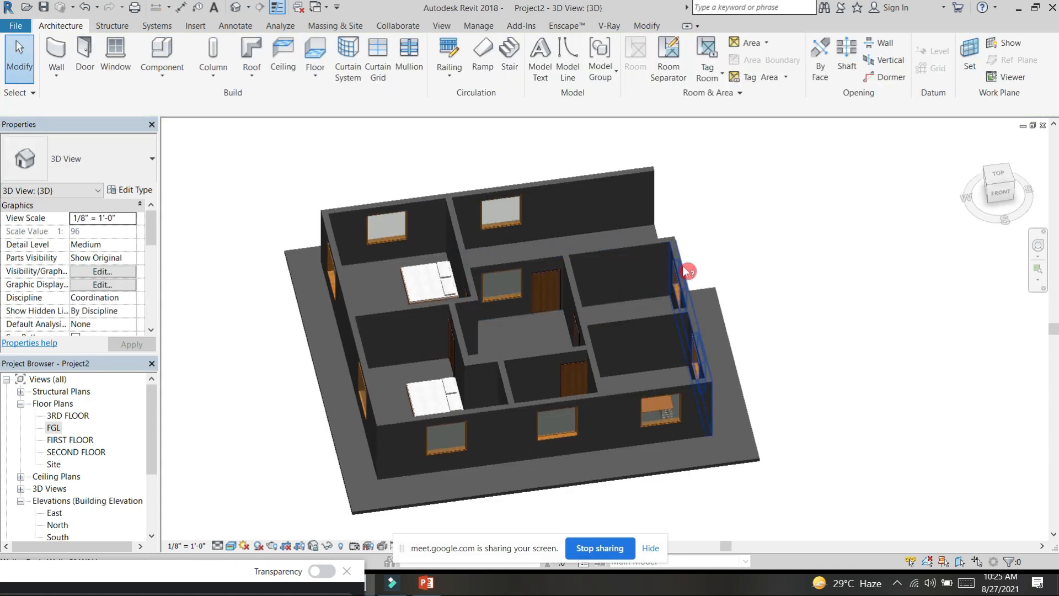
left_click_drag(409, 180, 853, 474)
middle_click_drag(856, 387, 710, 429, "shift")
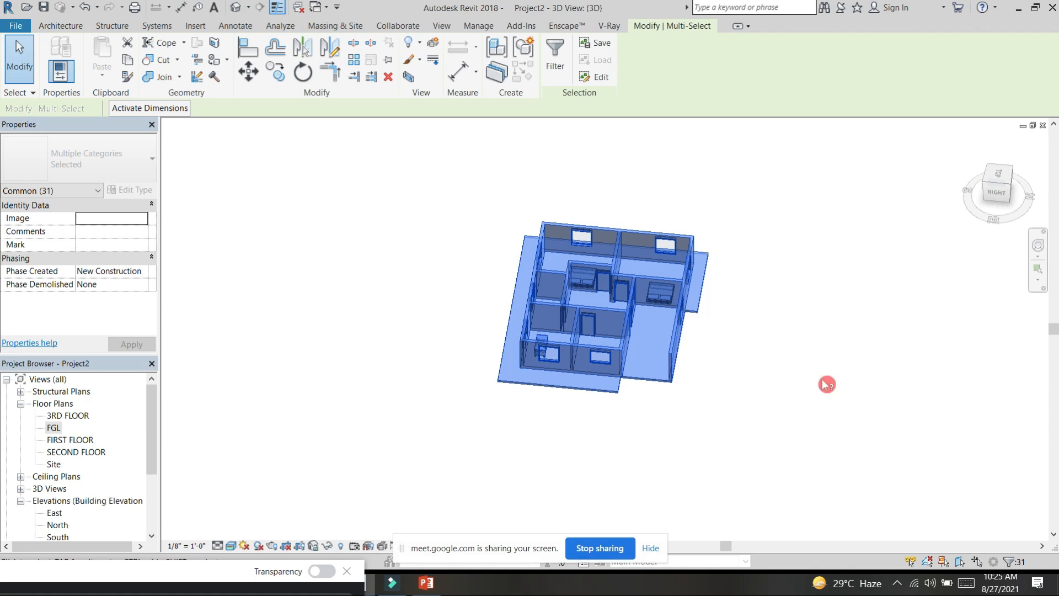
left_click(449, 161)
left_click_drag(447, 179, 788, 470)
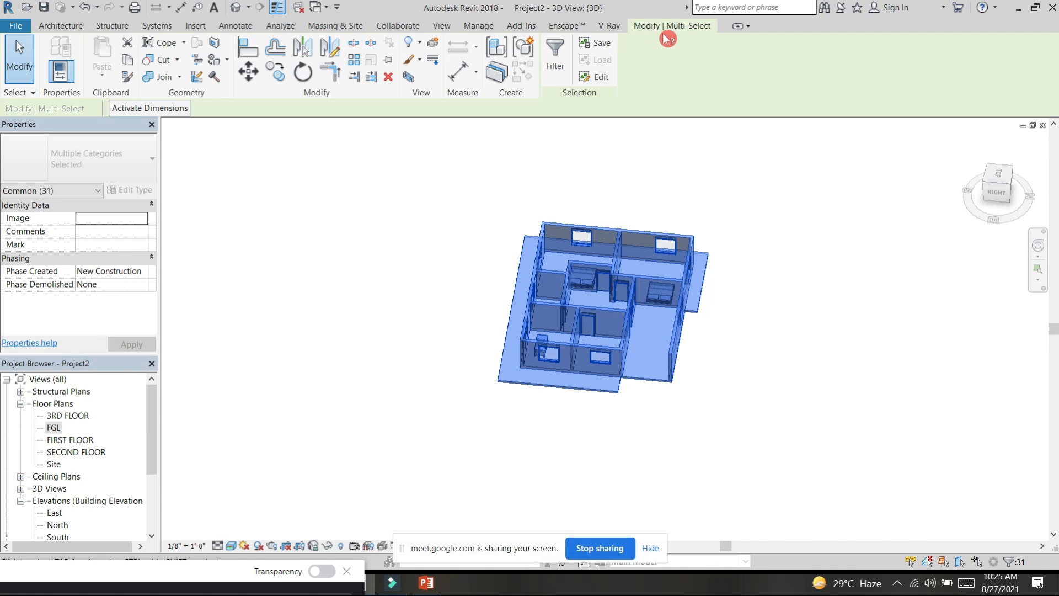
left_click(131, 61)
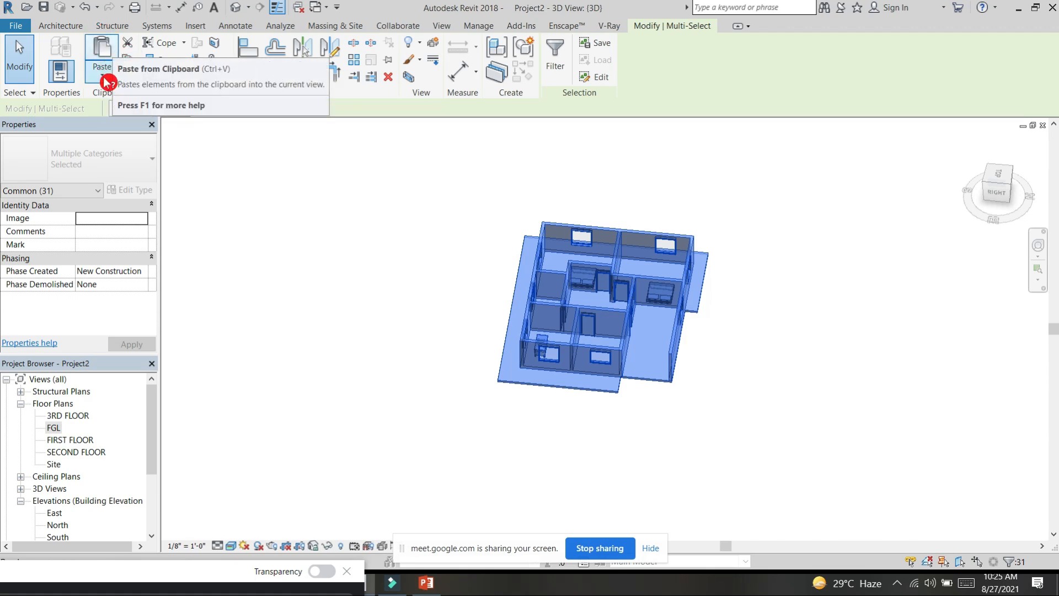
Step: Paste the copied storey aligned to the selected levels FIRST FLOOR, SECOND FLOOR and 3RD FLOOR
left_click(104, 79)
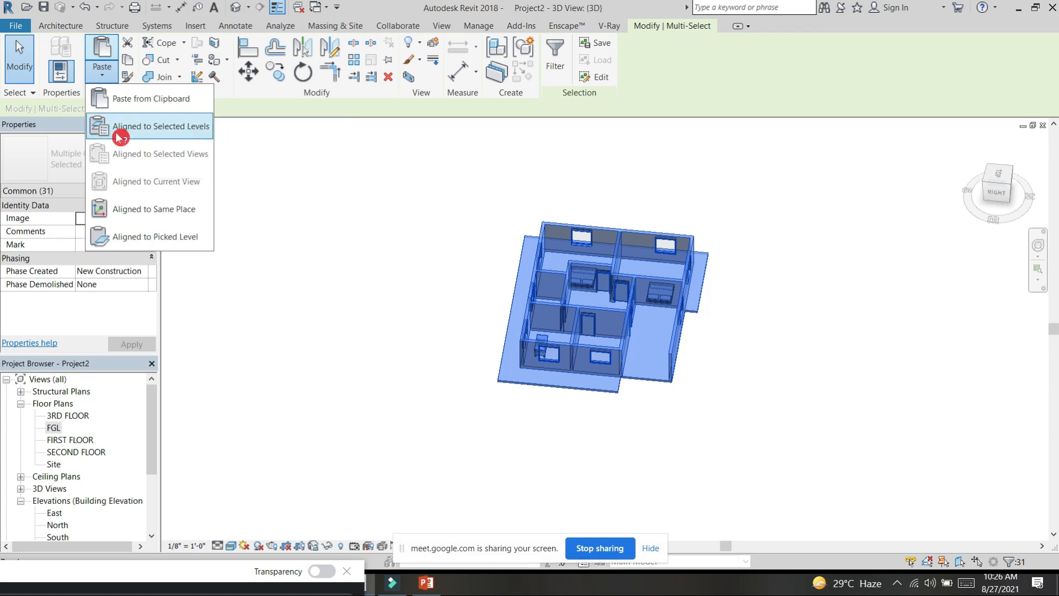
left_click(182, 132)
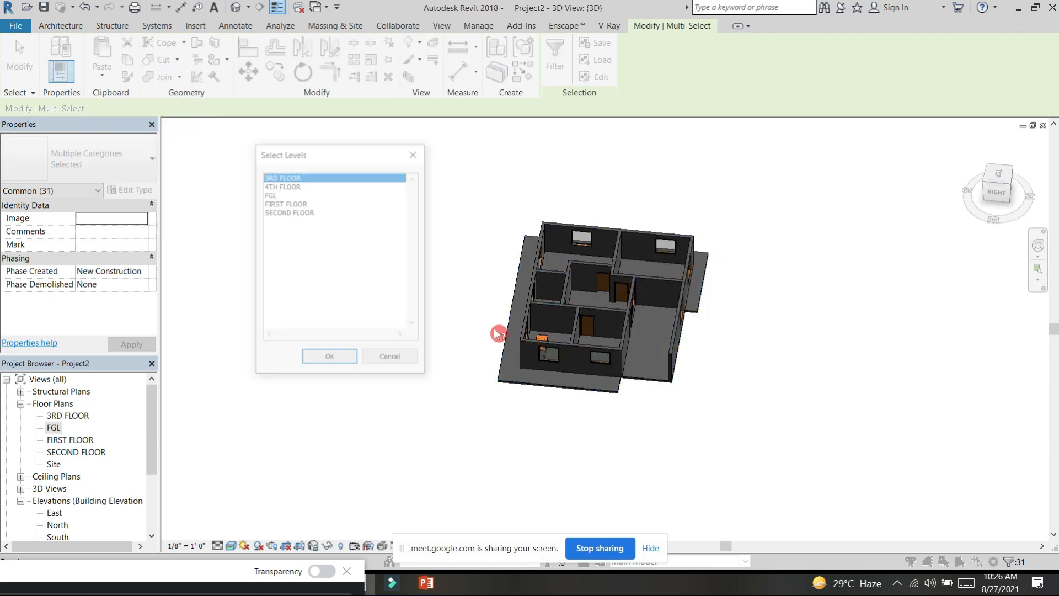
left_click(293, 186, "ctrl")
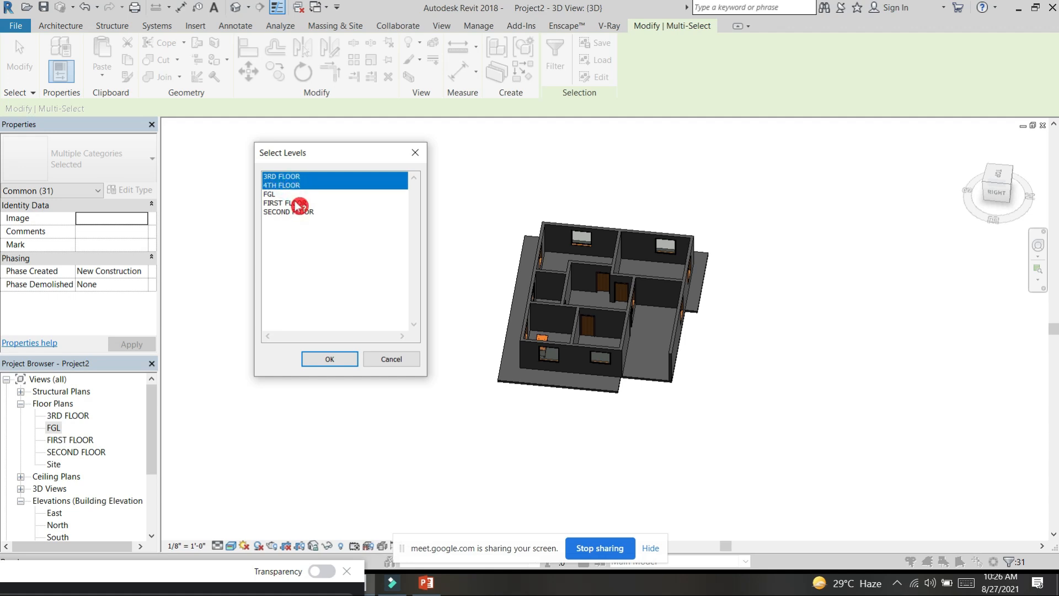
left_click(295, 203, "ctrl")
left_click(303, 214, "ctrl")
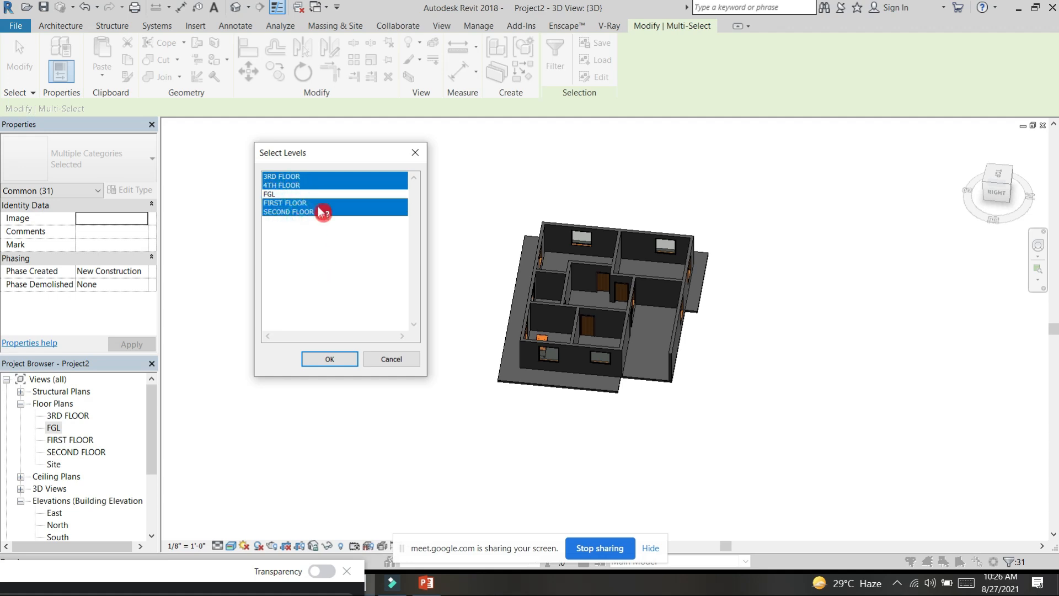
left_click(291, 186, "ctrl")
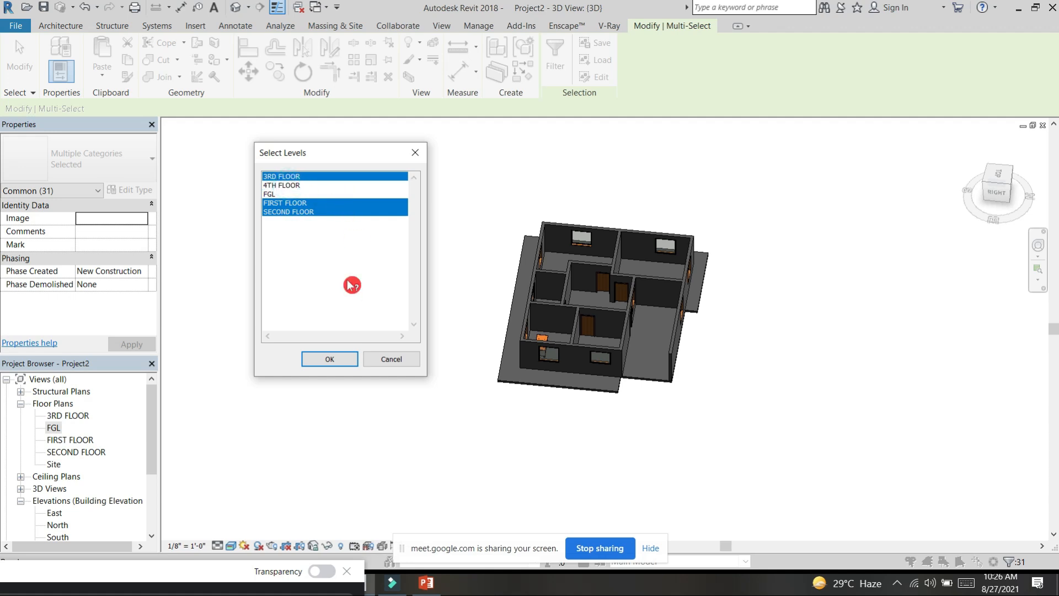
left_click(335, 359)
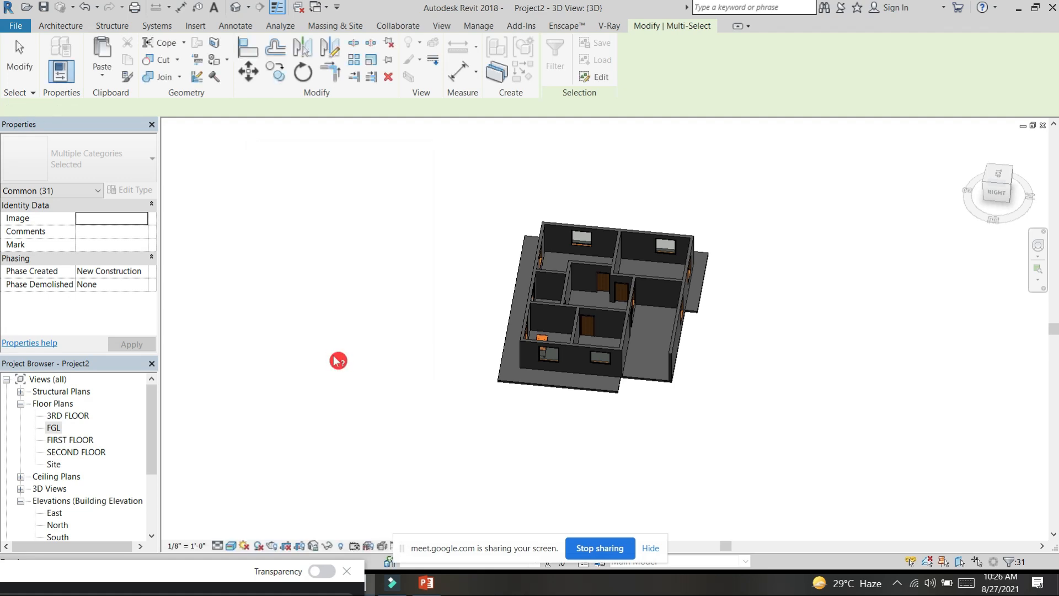
Step: Examine the stacked storeys of the building in 3D from several sides and distances
middle_click_drag(686, 454, 850, 380, "shift")
left_click(850, 380)
middle_click_drag(863, 425, 800, 364, "shift")
scroll(800, 364, "up", 3)
middle_click_drag(862, 351, 690, 349)
scroll(819, 419, "down", 2)
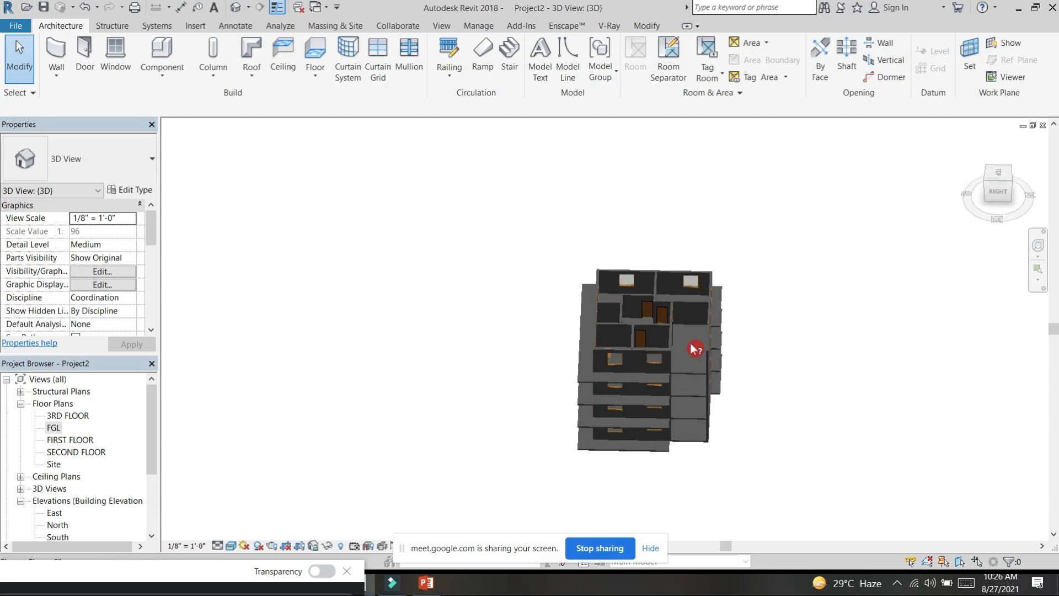
scroll(690, 349, "up", 4)
scroll(700, 308, "down", 5)
middle_click_drag(740, 379, 563, 260, "shift")
scroll(600, 311, "up", 4)
scroll(598, 310, "down", 5)
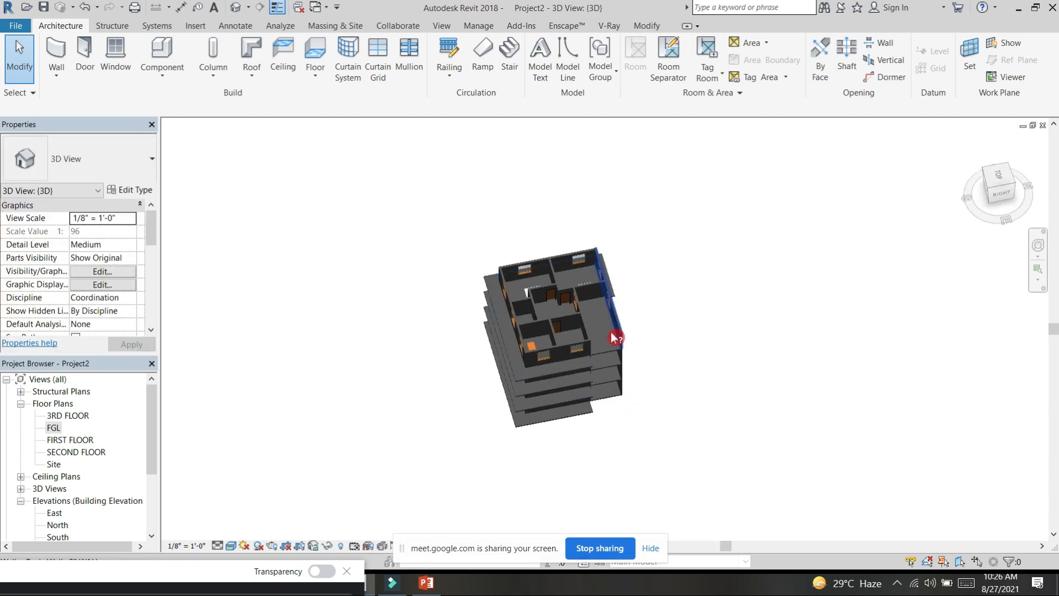
scroll(607, 326, "up", 4)
scroll(607, 326, "down", 3)
scroll(711, 304, "down", 2)
middle_click_drag(700, 352, 752, 384, "shift")
scroll(619, 303, "up", 4)
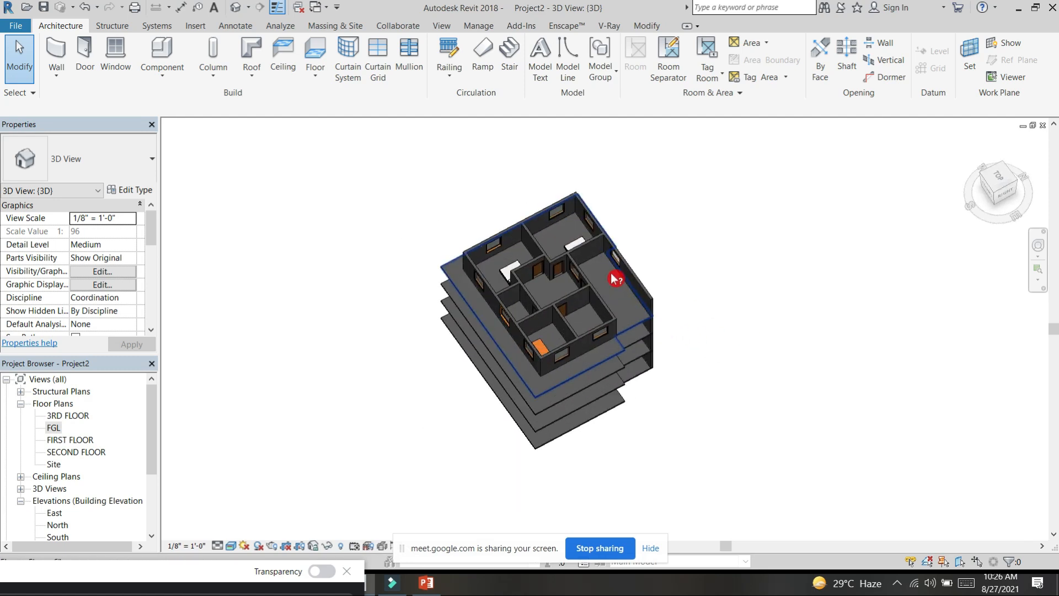
scroll(694, 402, "down", 2)
middle_click_drag(695, 402, 717, 291, "shift")
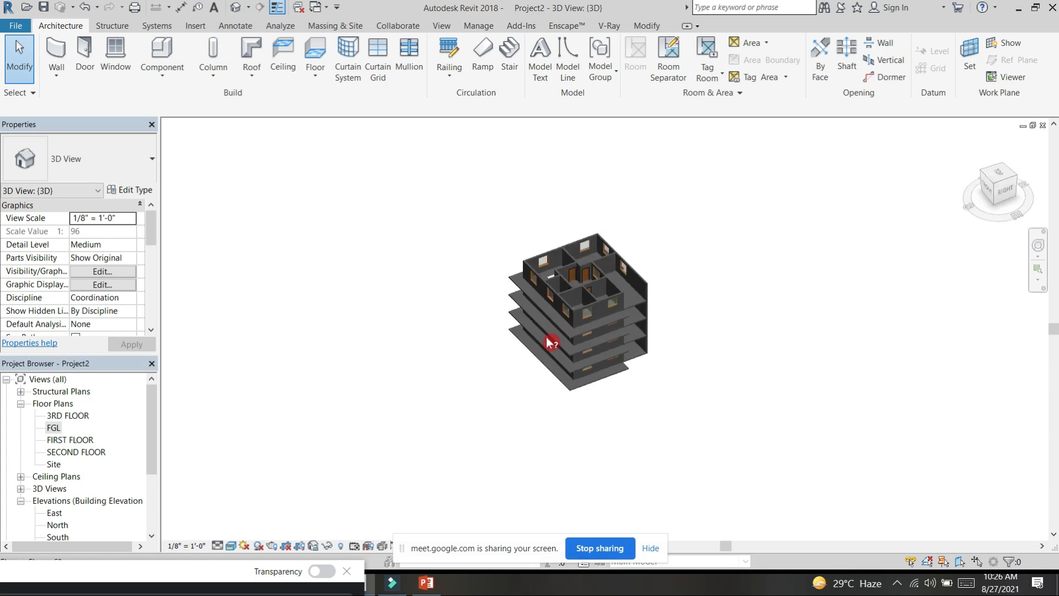
scroll(549, 342, "up", 2)
left_click(611, 338)
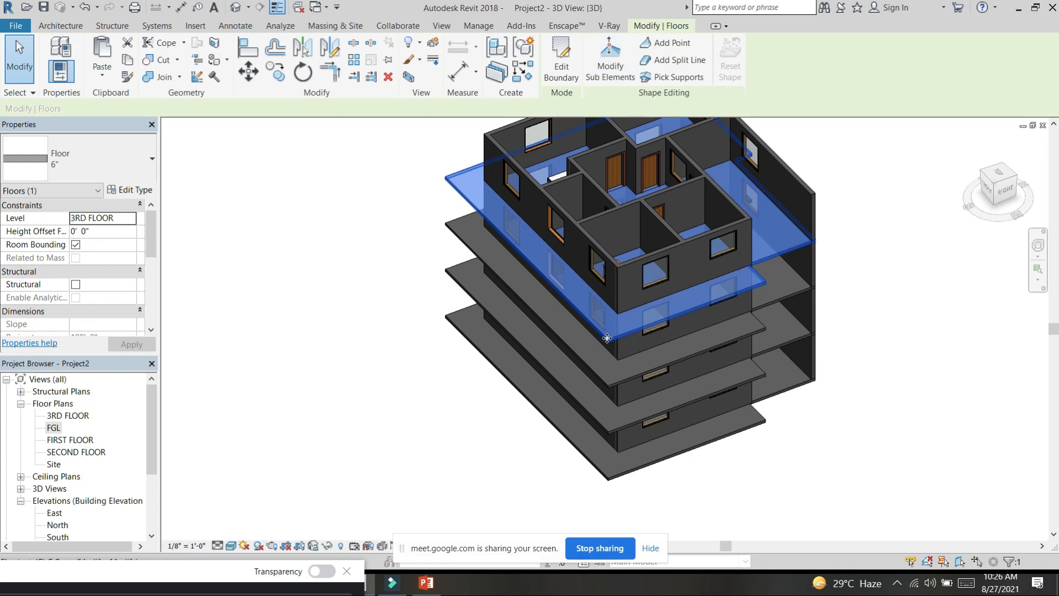
key("c")
key("o")
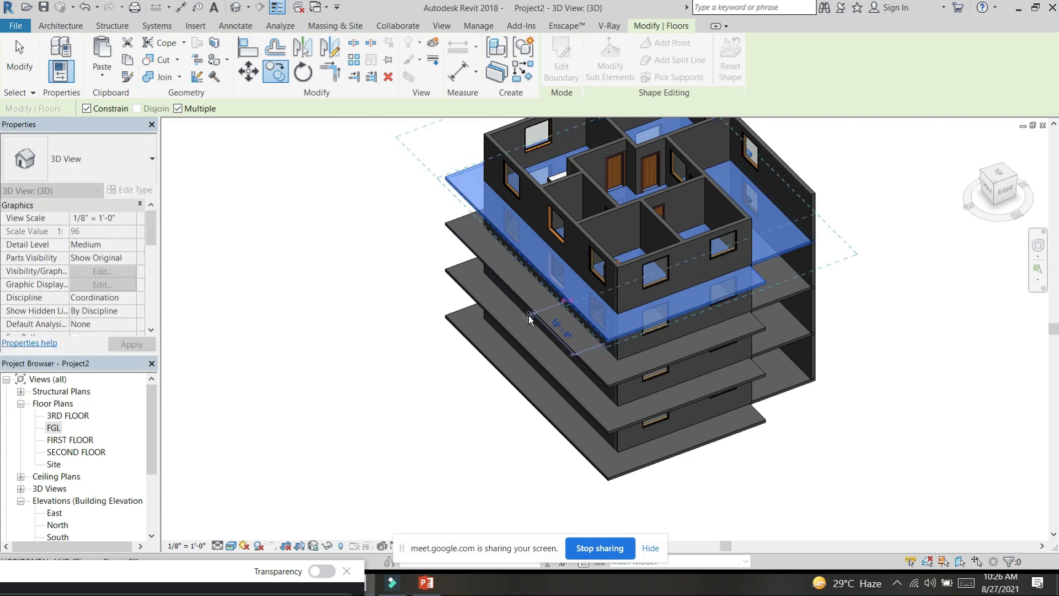
key("Escape")
key("Escape")
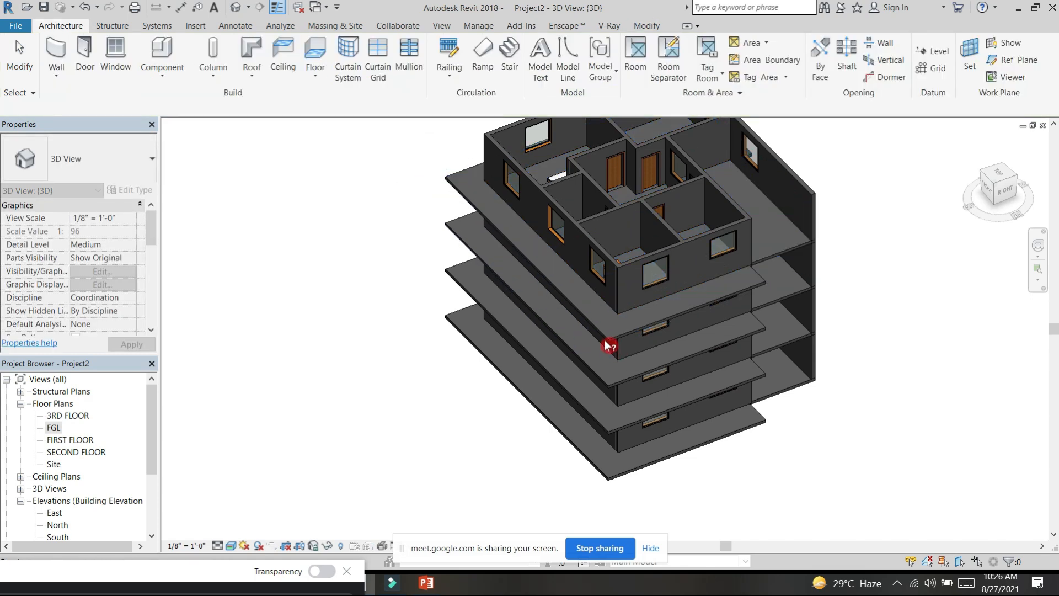
Step: Copy the 3RD FLOOR slab and paste it aligned to the 4TH FLOOR level as the building's top slab
left_click(605, 340)
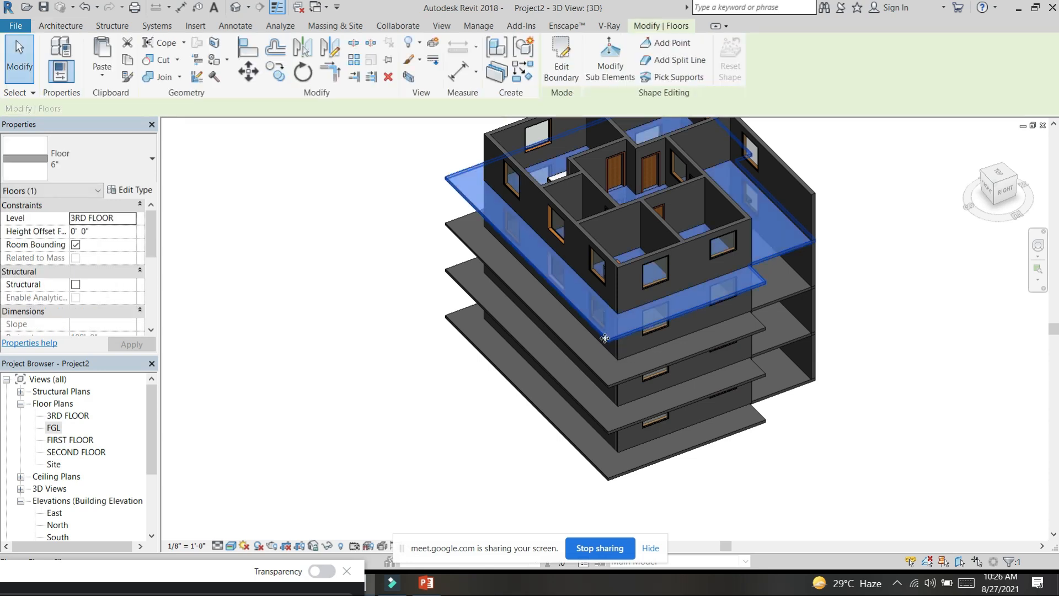
left_click(106, 77)
left_click(132, 126)
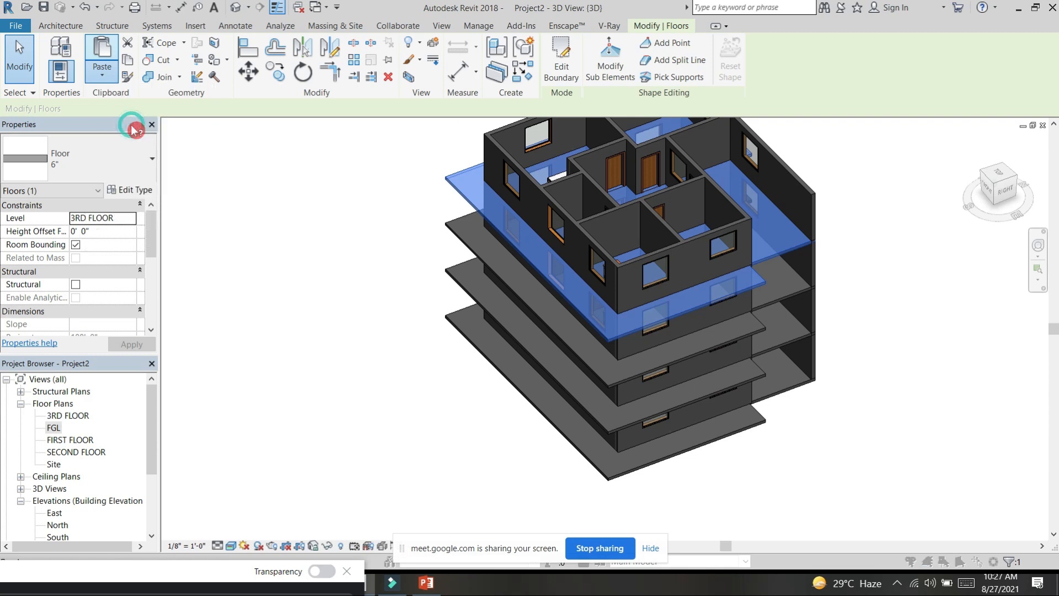
left_click(282, 186)
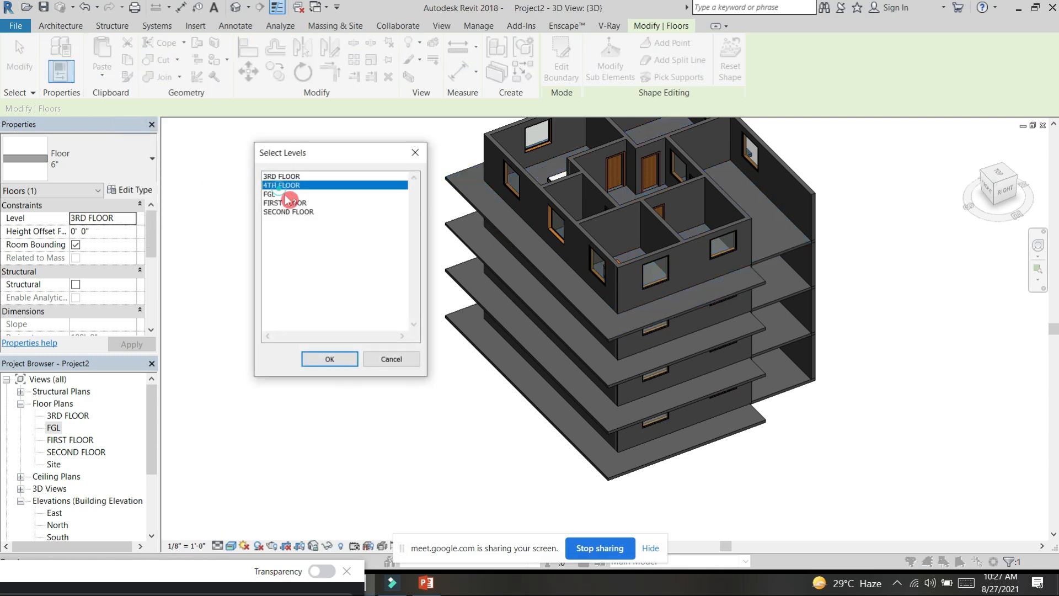
left_click(329, 359)
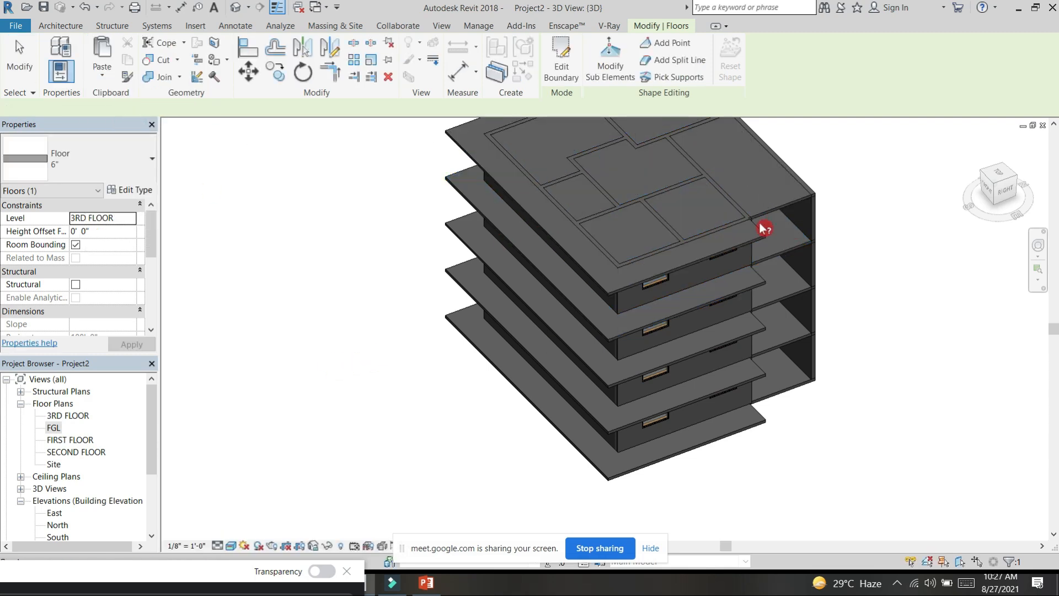
Step: Deselect the slab and orient the 3D view to look at the building from the top
scroll(762, 240, "down", 3)
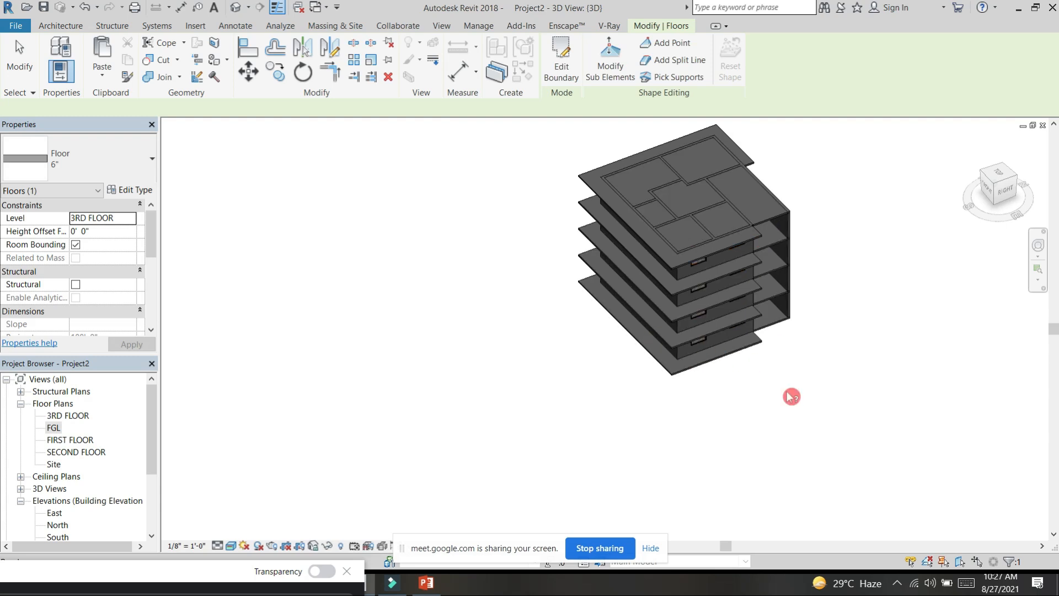
left_click(765, 401)
middle_click_drag(765, 402, 769, 442, "shift")
left_click(1001, 174)
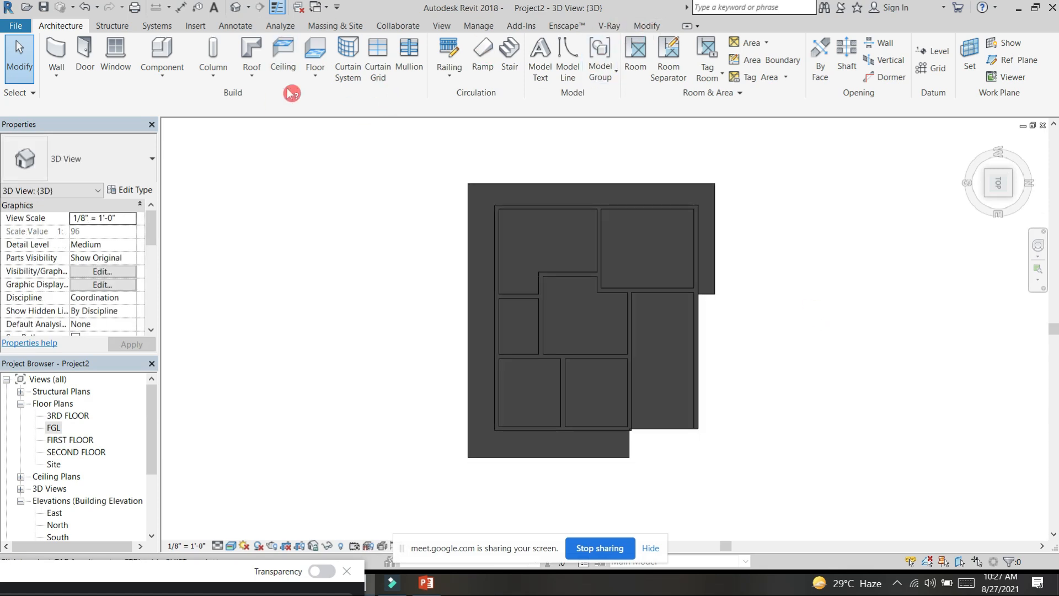
Step: Open the East elevation and extend the level lines on the grid A side so their heads stand clear of the building
middle_click_drag(781, 361, 786, 290, "shift")
double_click(56, 514)
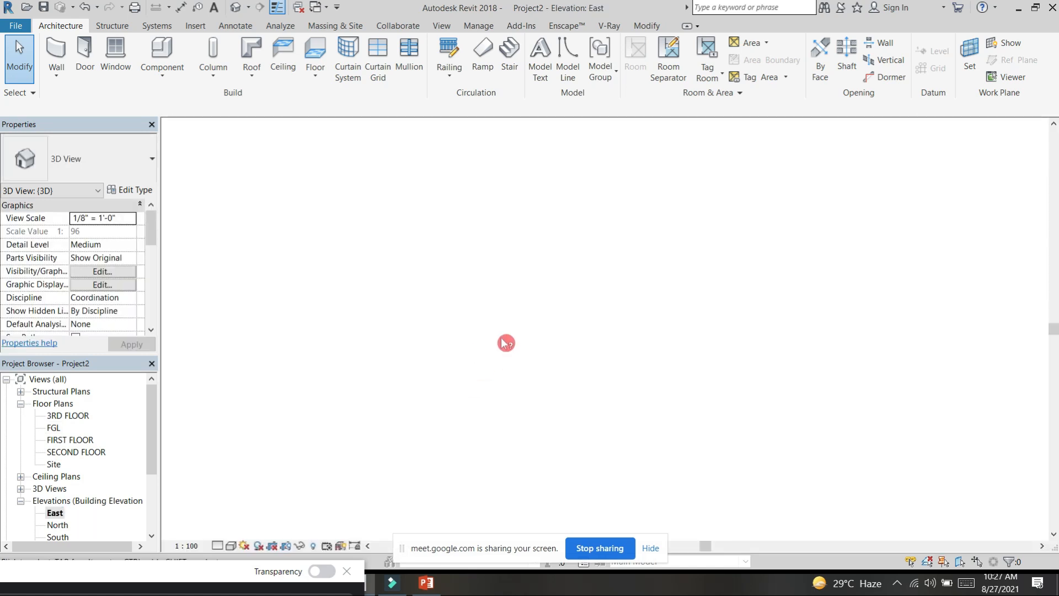
scroll(635, 310, "up", 3)
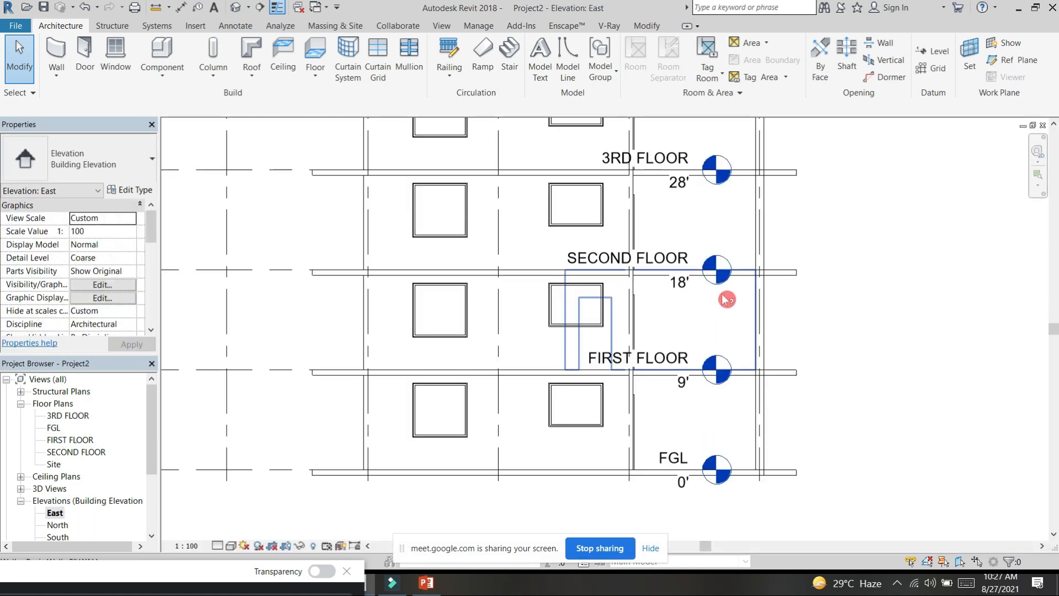
scroll(695, 301, "down", 3)
left_click(709, 180)
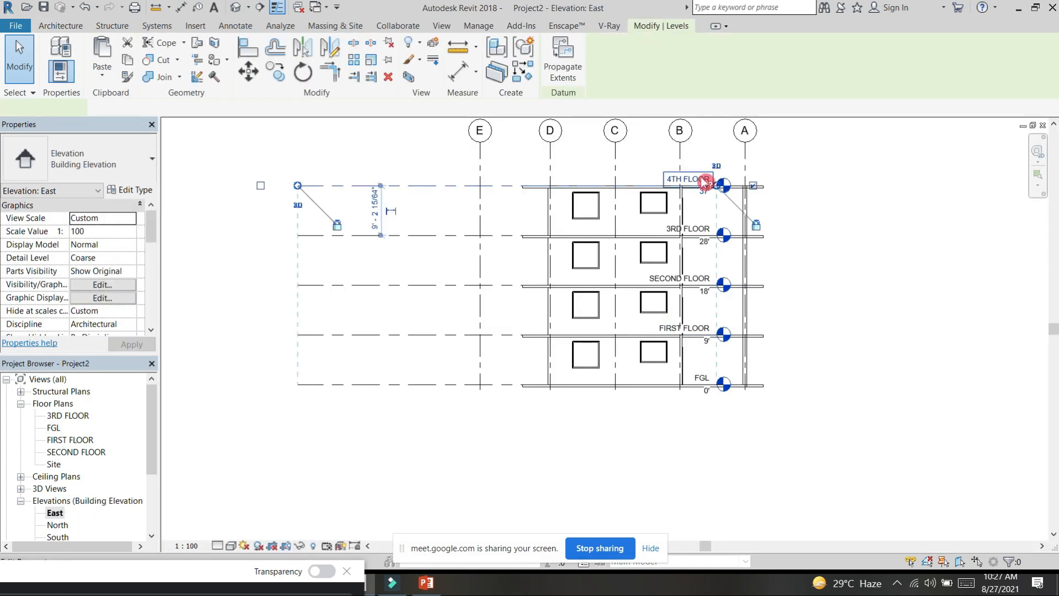
left_click(437, 213)
left_click(445, 187)
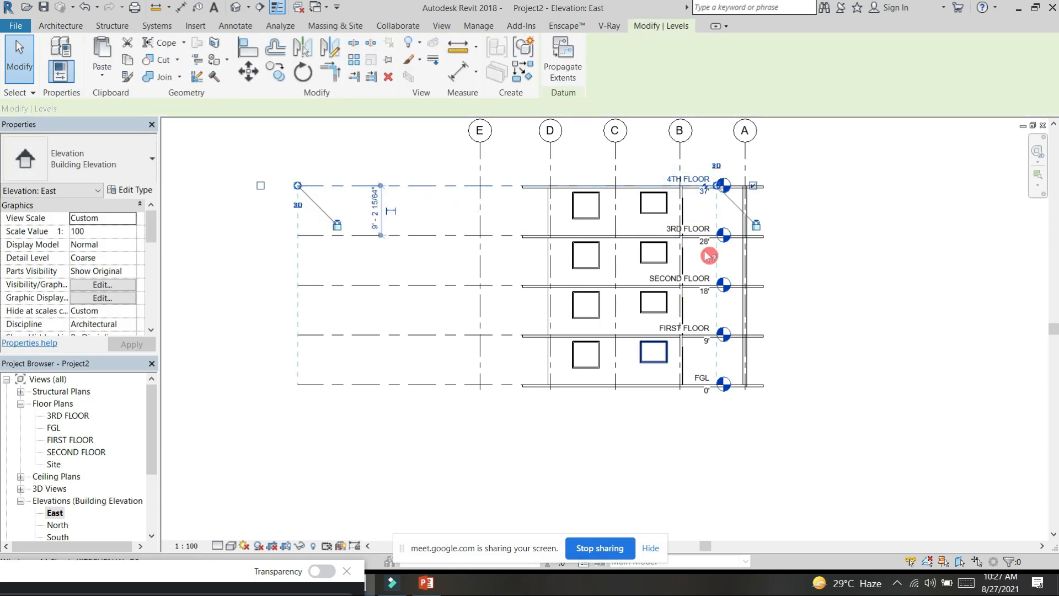
scroll(712, 196, "up", 4)
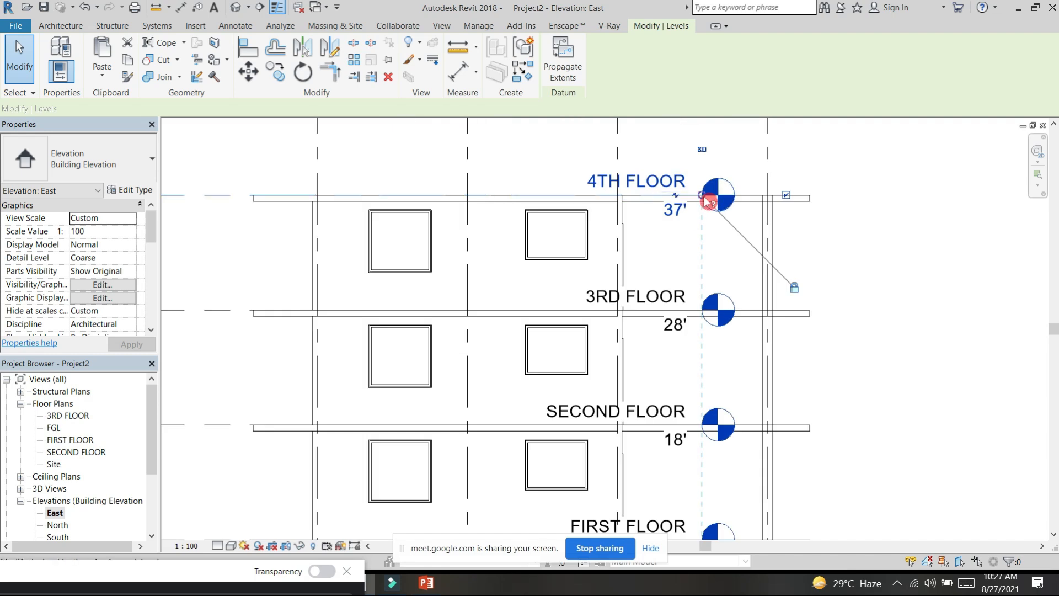
left_click(708, 201)
left_click_drag(1015, 201, 1017, 202)
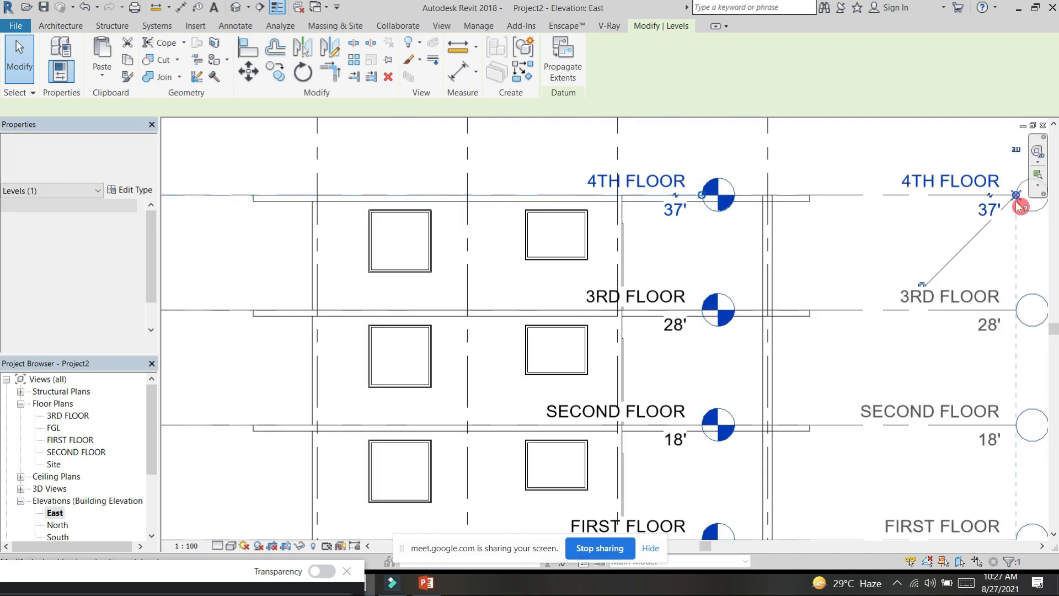
scroll(820, 255, "down", 3)
middle_click_drag(737, 235, 715, 231)
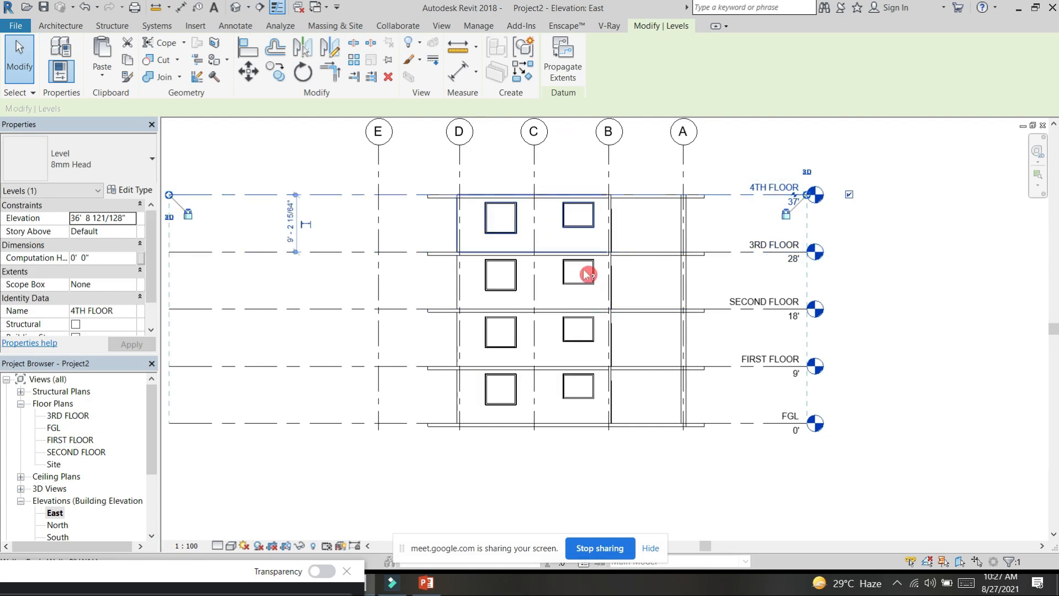
key("Escape")
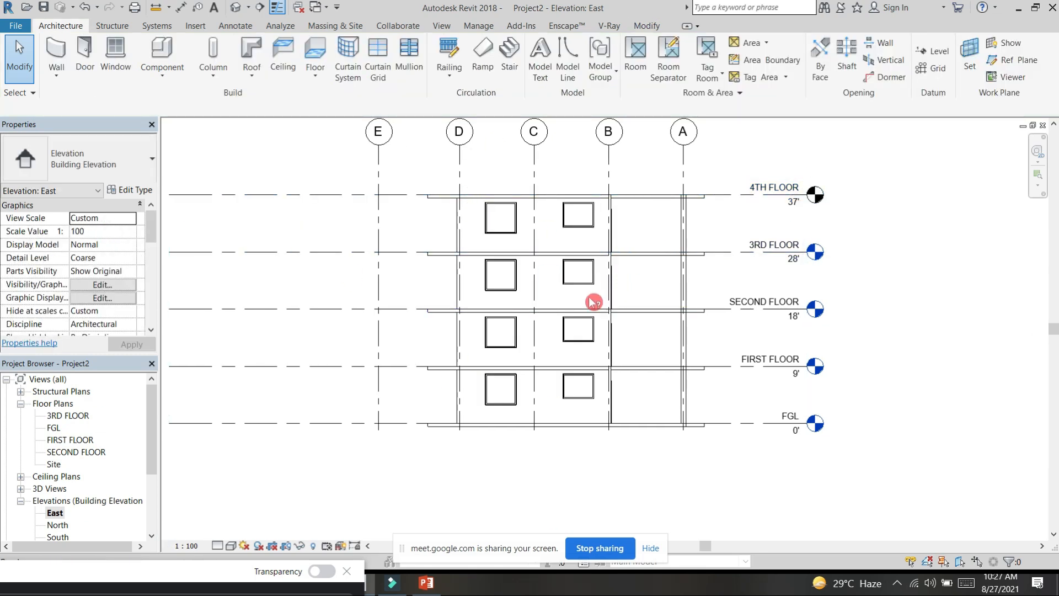
Step: Dimension the sill heights of the two second-storey windows from the SECOND FLOOR level with aligned dimensions
left_click(181, 7)
key("Escape")
key("d")
key("i")
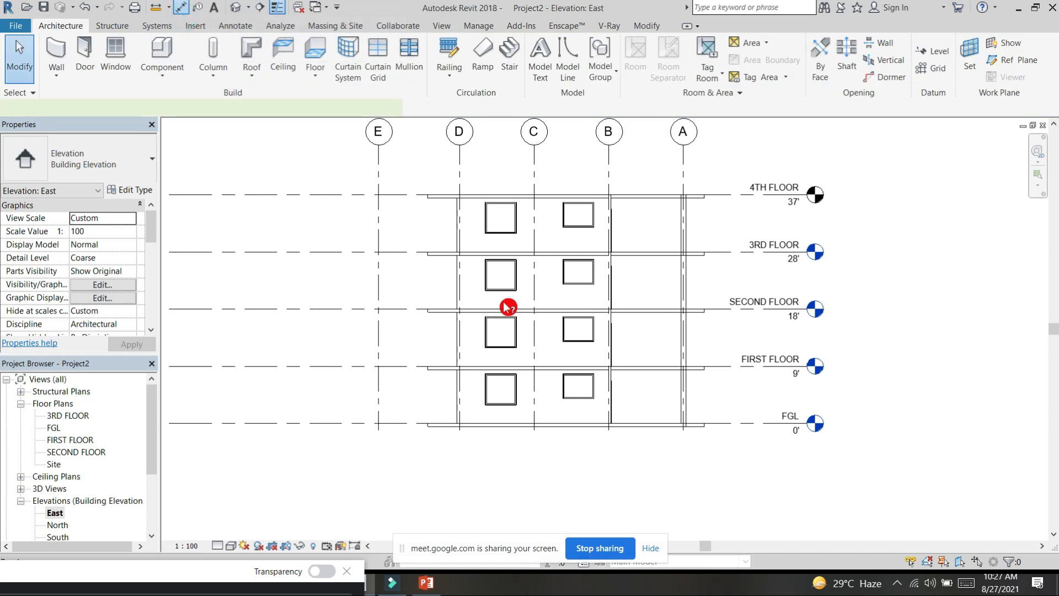
scroll(505, 303, "up", 3)
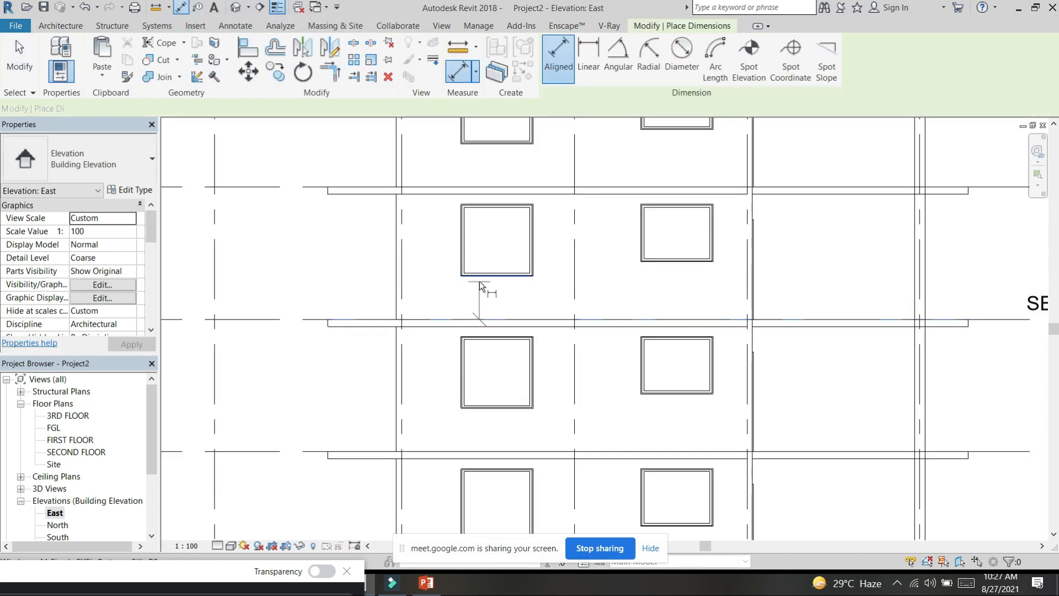
left_click(479, 281)
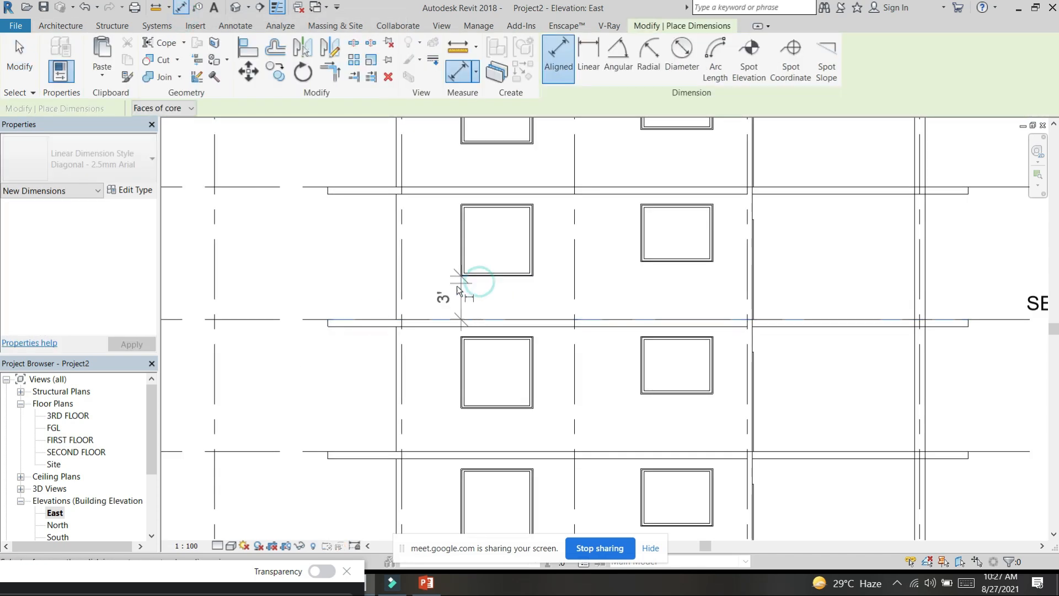
left_click(648, 320)
left_click(647, 266)
left_click(631, 271)
scroll(603, 273, "down", 3)
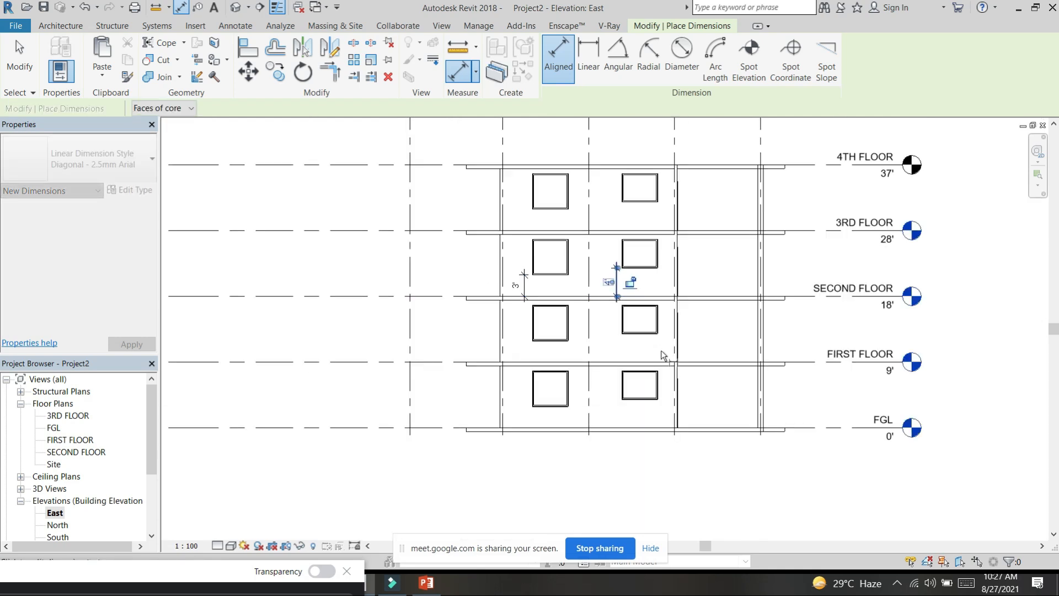
Step: Add a chained aligned dimension across all levels from FGL to 4TH FLOOR, between the building and the level heads
left_click(804, 428)
left_click(804, 362)
left_click(806, 296)
left_click(804, 230)
left_click(800, 164)
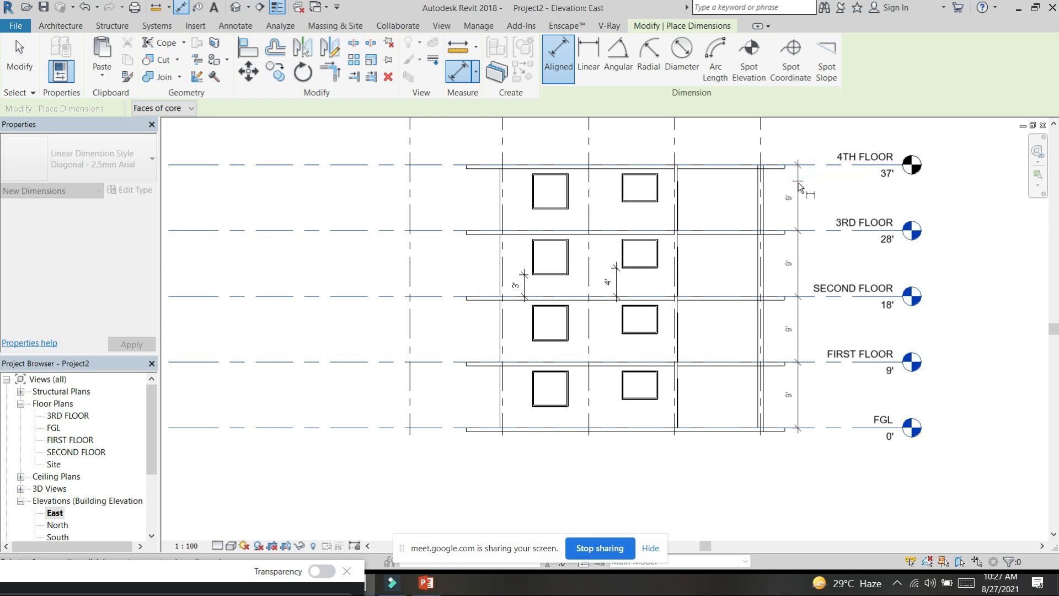
left_click(798, 175)
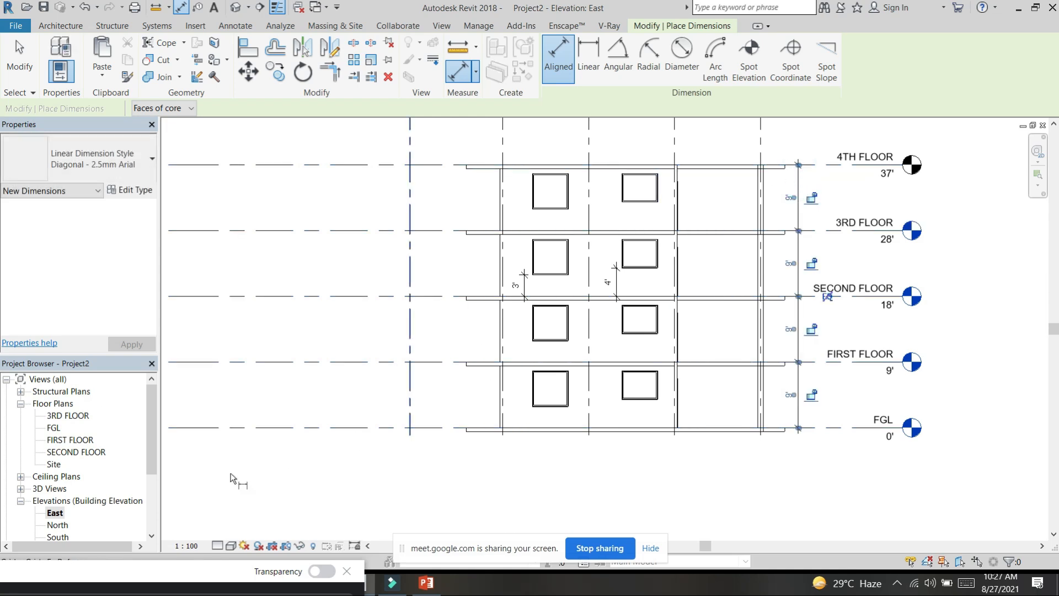
Step: Open the North elevation and extend the level lines beyond grid 1 so their heads clear the building and dimensions
scroll(69, 516, "down", 2)
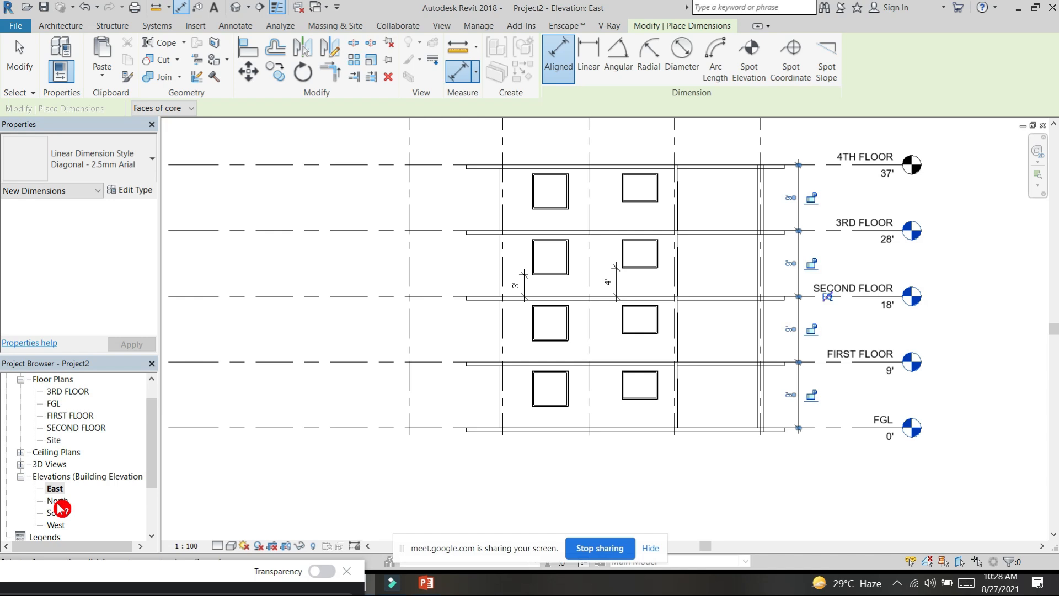
double_click(57, 501)
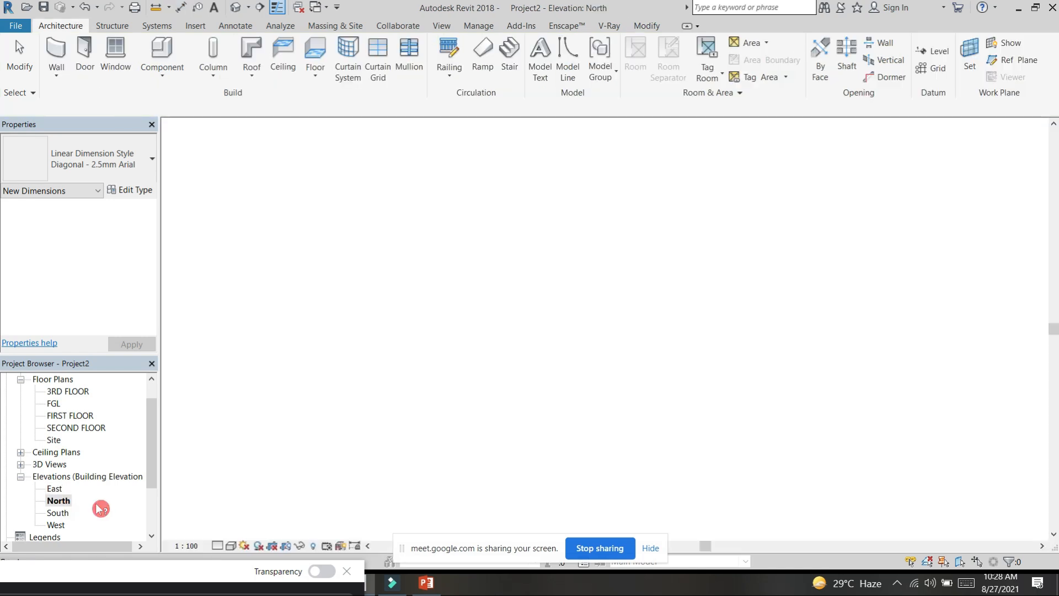
scroll(640, 303, "up", 3)
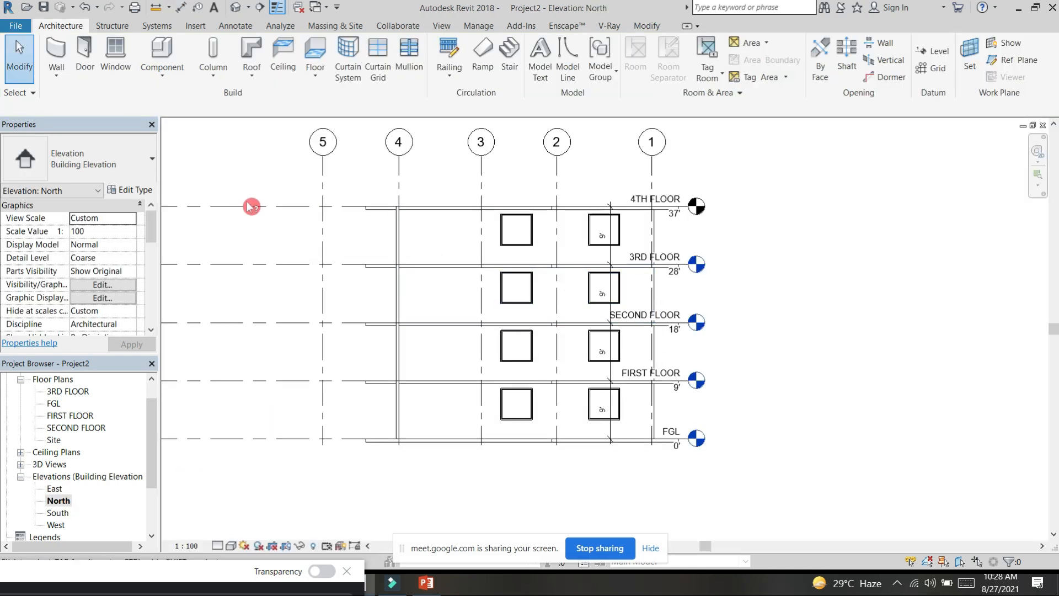
left_click(683, 220)
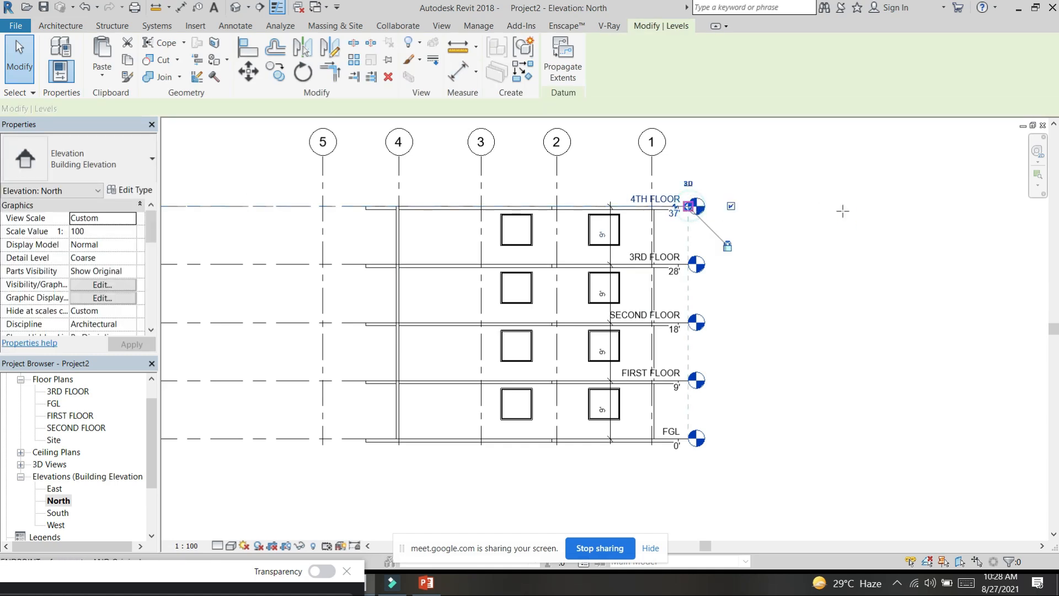
left_click_drag(842, 211, 843, 207)
left_click(943, 373)
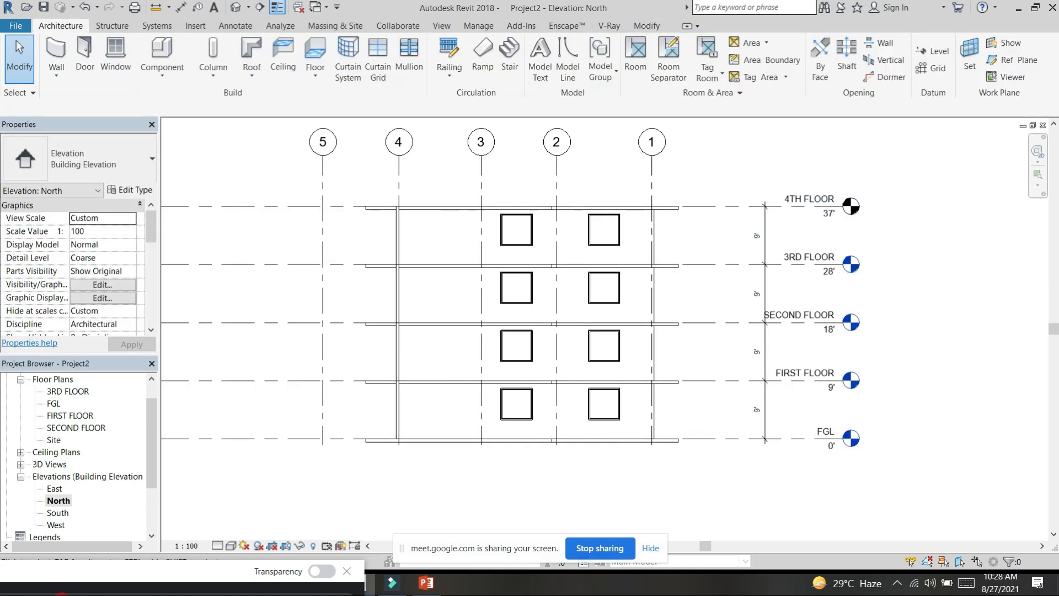
Step: Open the South elevation and add a chained aligned dimension from 4TH FLOOR down to FGL, just outside grid 5
double_click(58, 512)
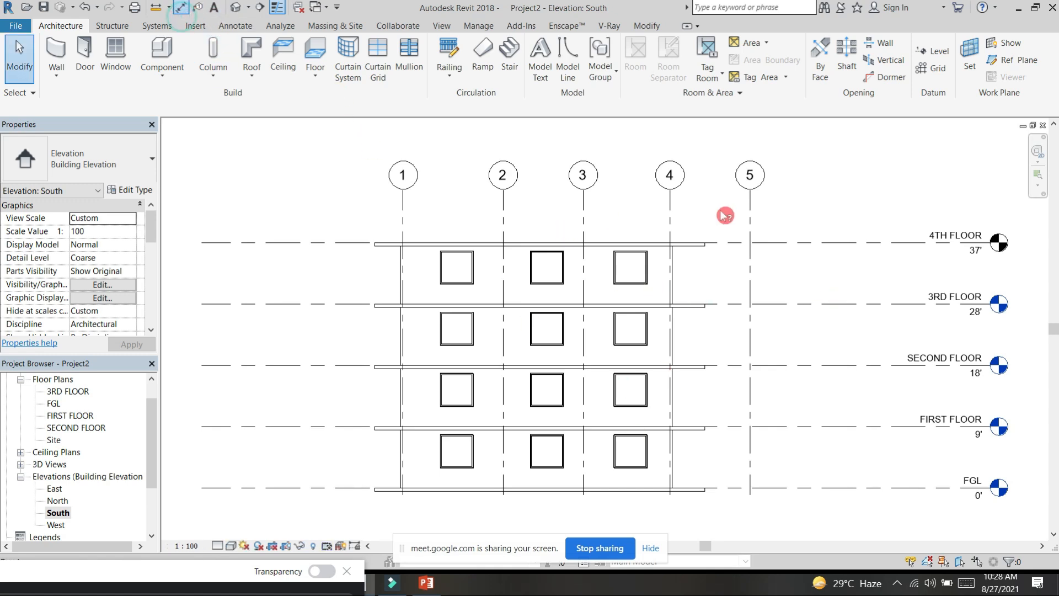
left_click(793, 243)
left_click(793, 304)
left_click(795, 365)
left_click(786, 428)
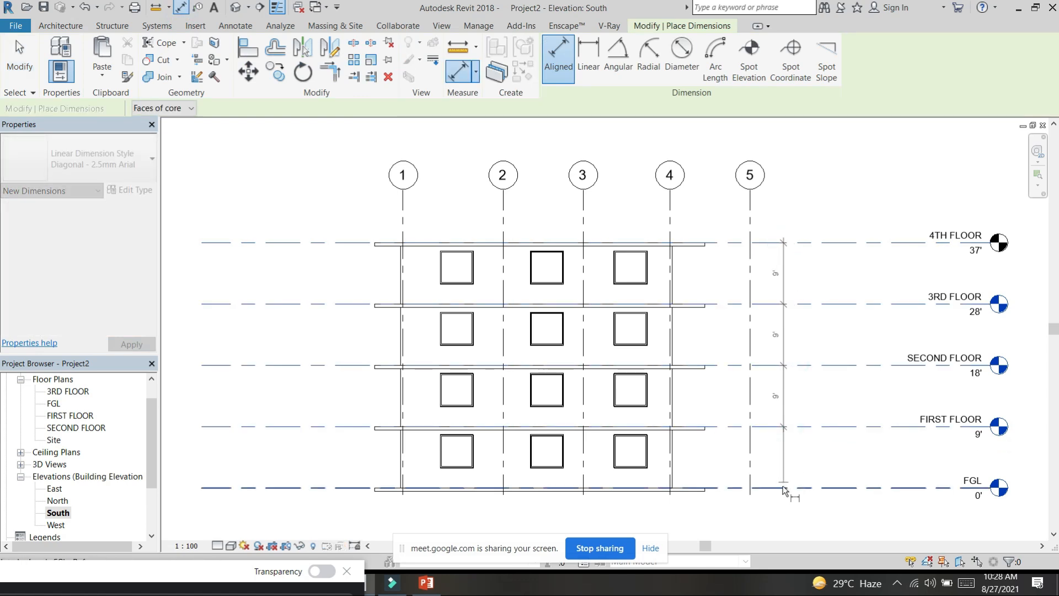
left_click(781, 454)
Step: Add a chained aligned dimension across grids 5 to 1, placed just below the grid bubbles
left_click(749, 210)
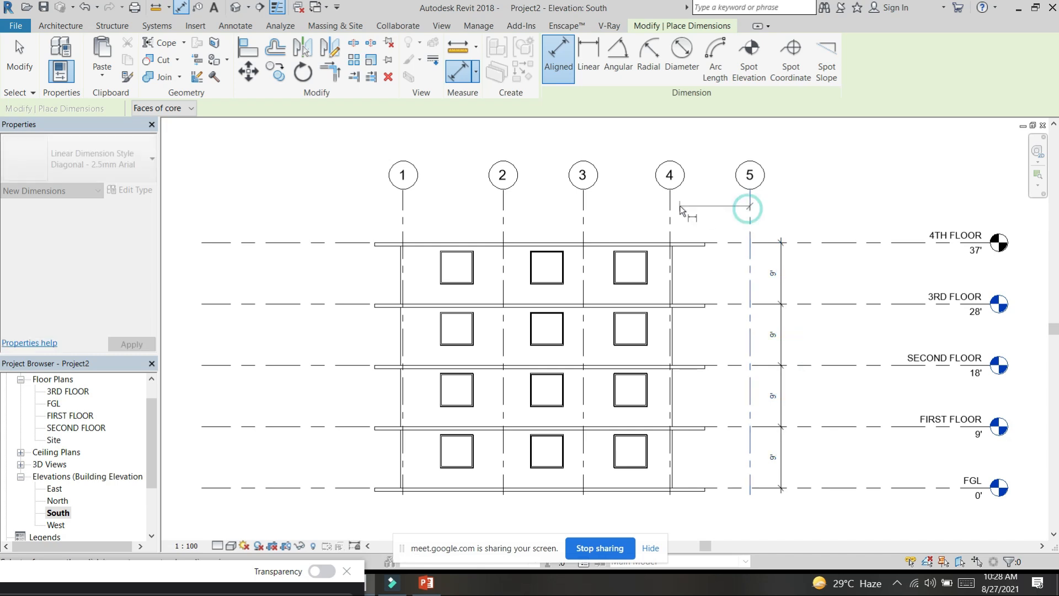
left_click(671, 217)
left_click(583, 218)
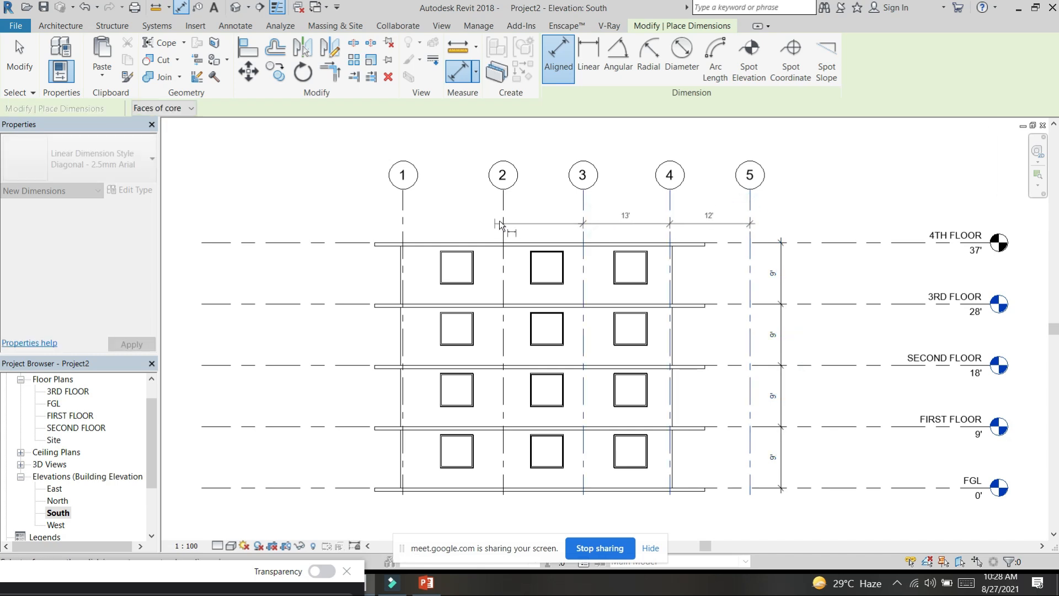
left_click(446, 221)
left_click(402, 219)
left_click(432, 208)
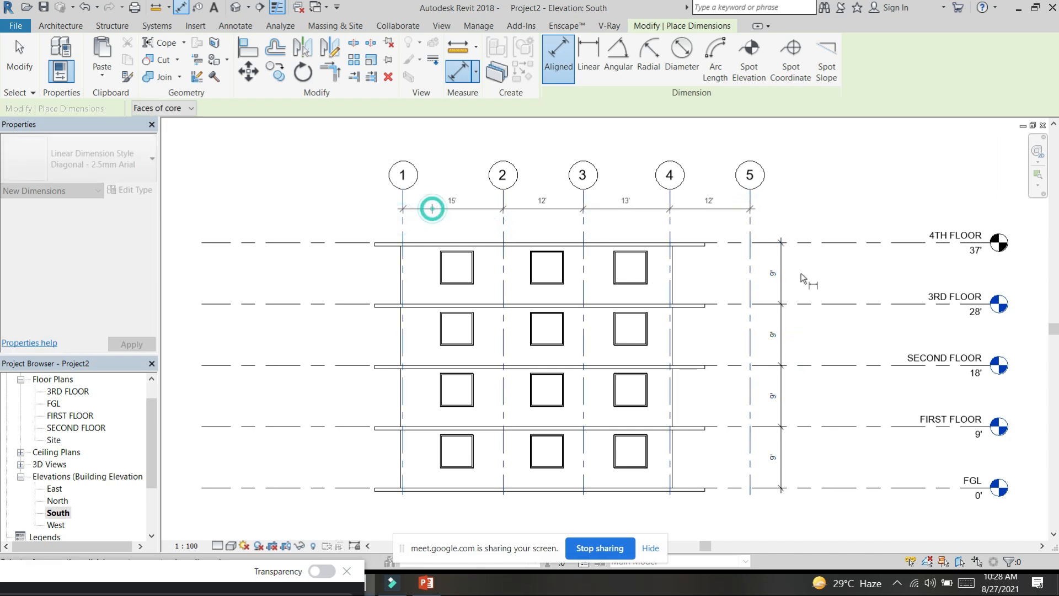
Step: Add an overall height dimension between the 4TH FLOOR and FGL levels outside the storey dimensions, and finish dimensioning
left_click(820, 243)
left_click(815, 487)
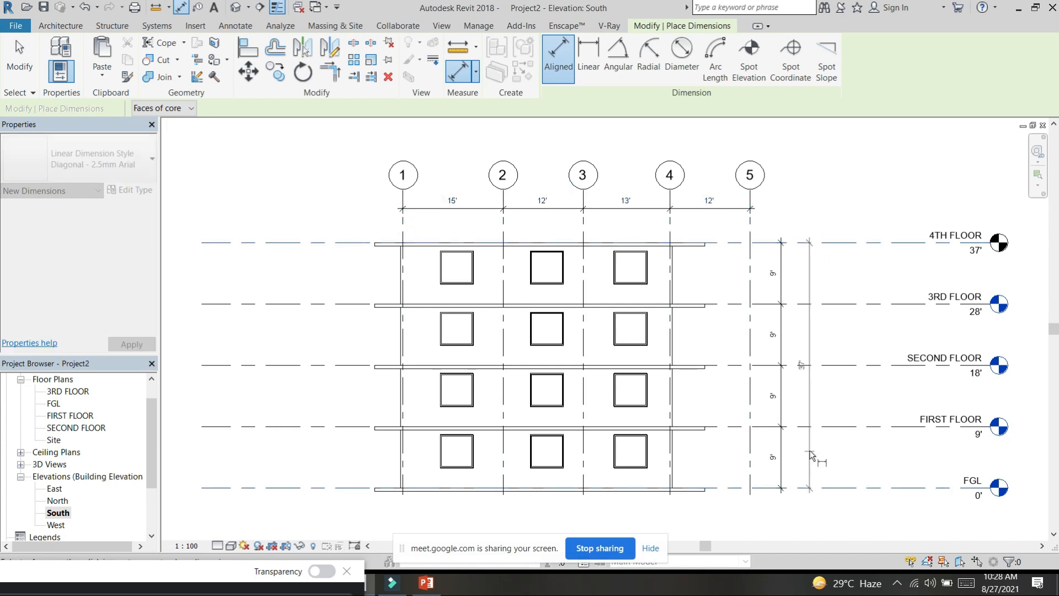
left_click(810, 451)
scroll(821, 368, "up", 3)
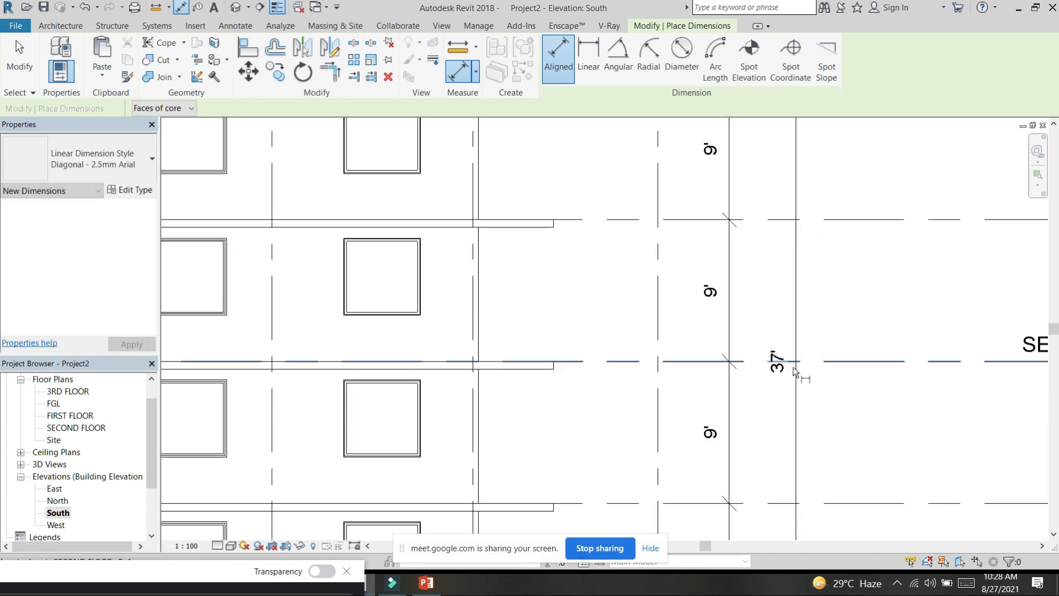
scroll(792, 368, "up", 3)
key("Escape")
scroll(815, 375, "down", 5)
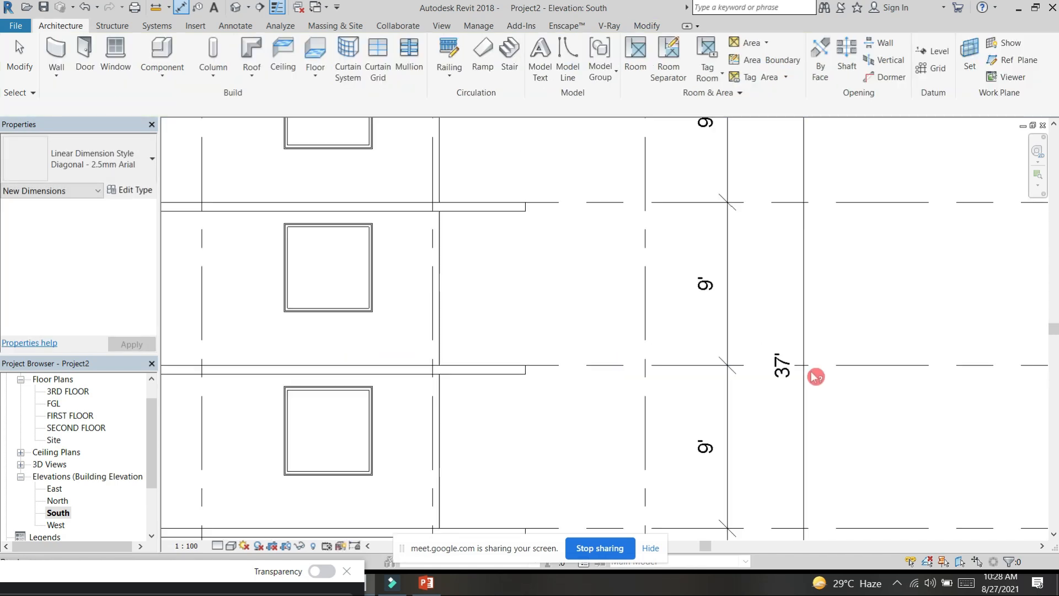
Step: Go through the West and North elevations back to East and display the East elevation with filled, coloured surfaces
double_click(58, 525)
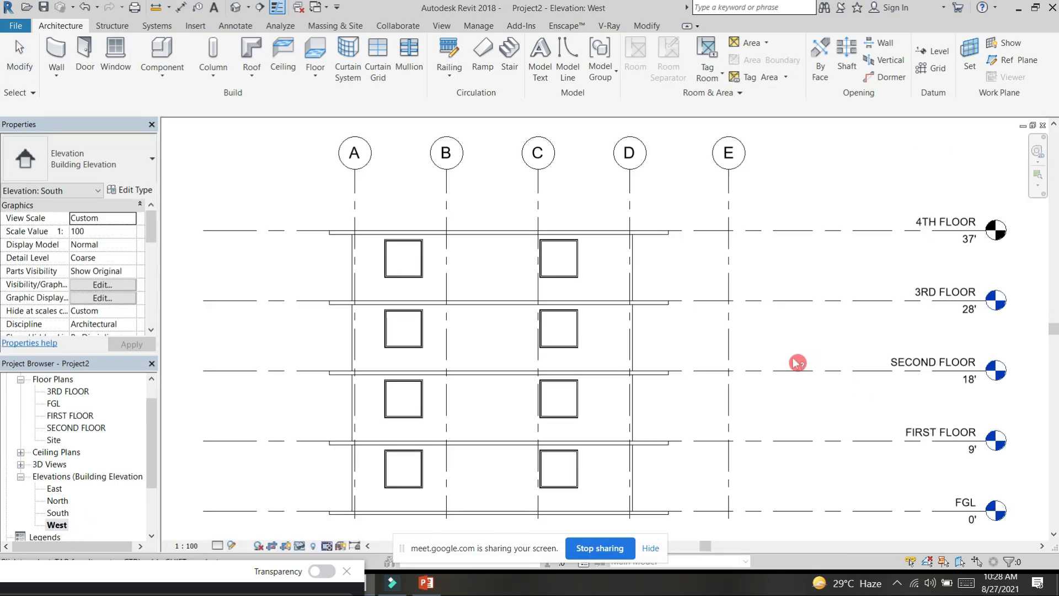
scroll(683, 347, "down", 3)
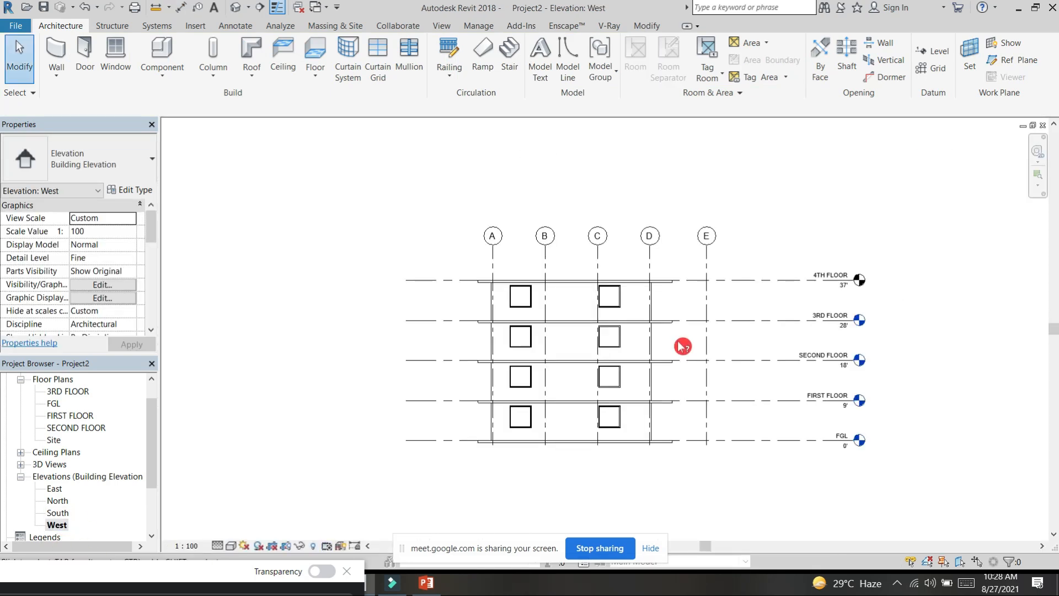
double_click(58, 500)
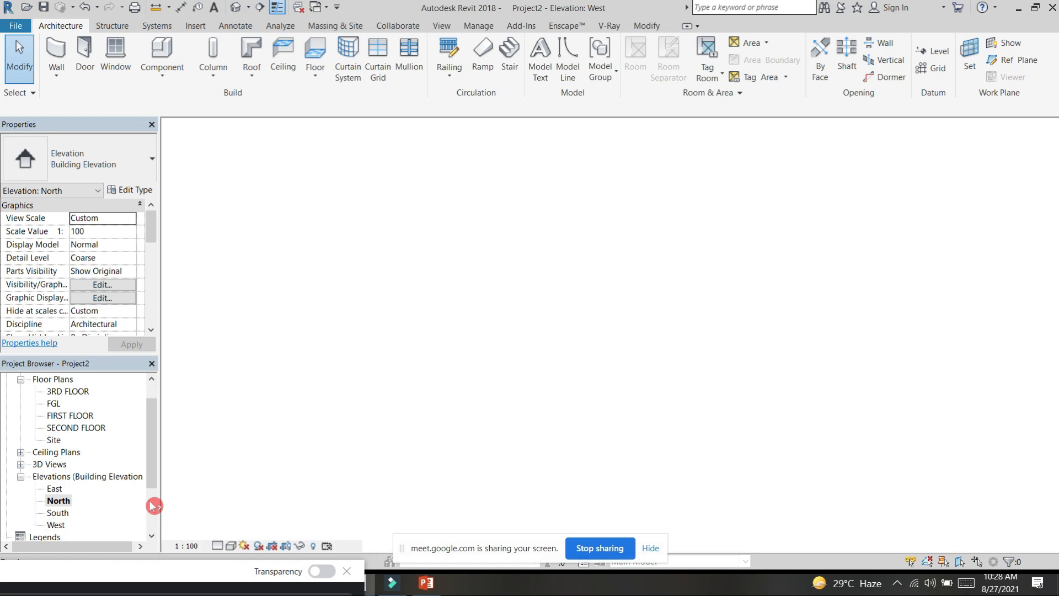
double_click(54, 488)
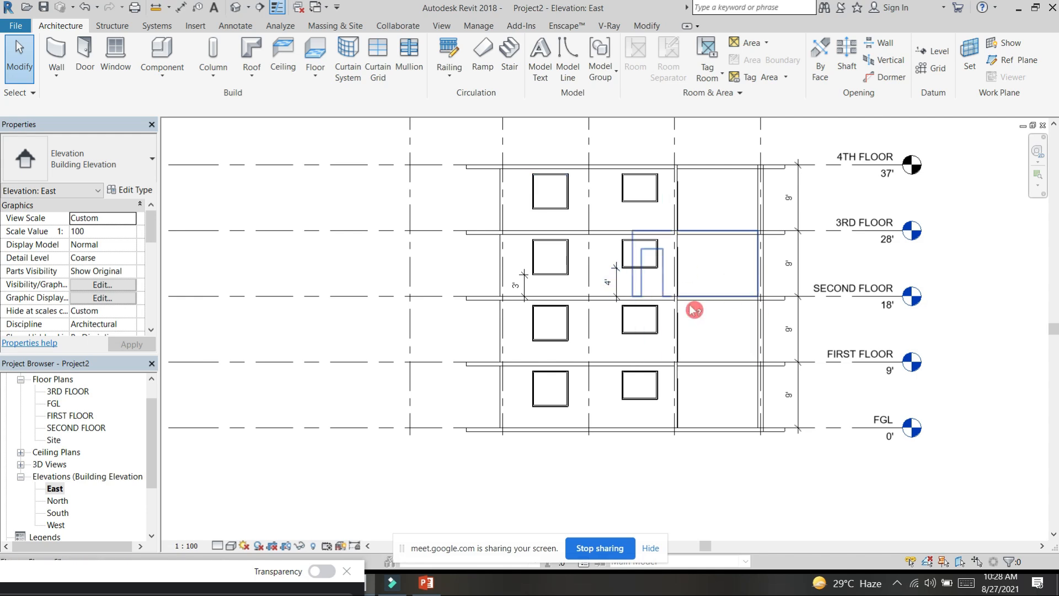
left_click(239, 546)
left_click(266, 520)
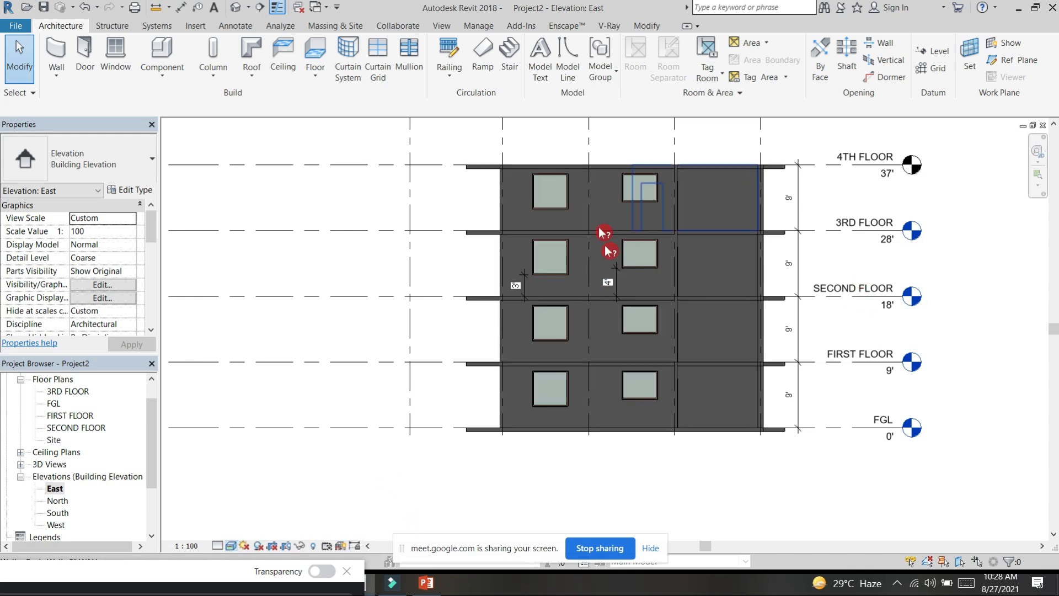
Step: Create a window similar to the second-storey KITECHEN W and place it centred in the blank wall between grids B and A on that storey
left_click(657, 270)
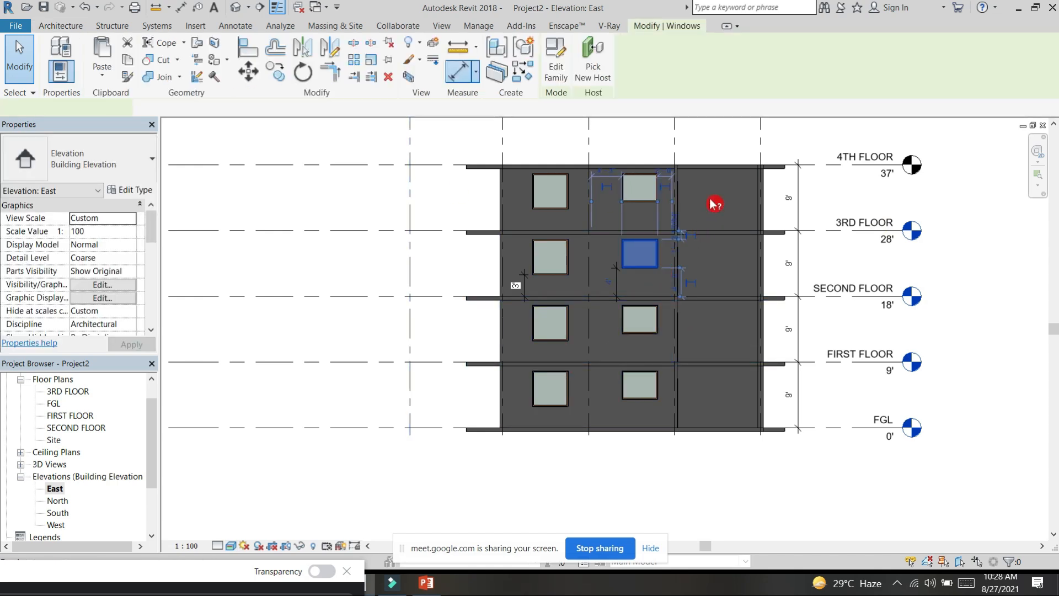
key("c")
key("s")
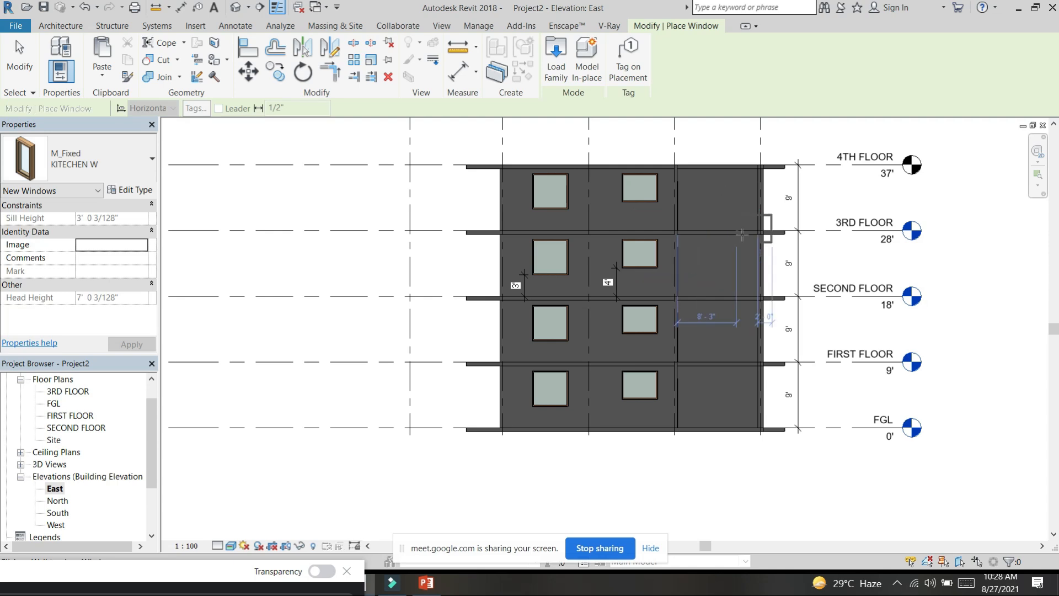
left_click(712, 257)
key("Escape")
key("Escape")
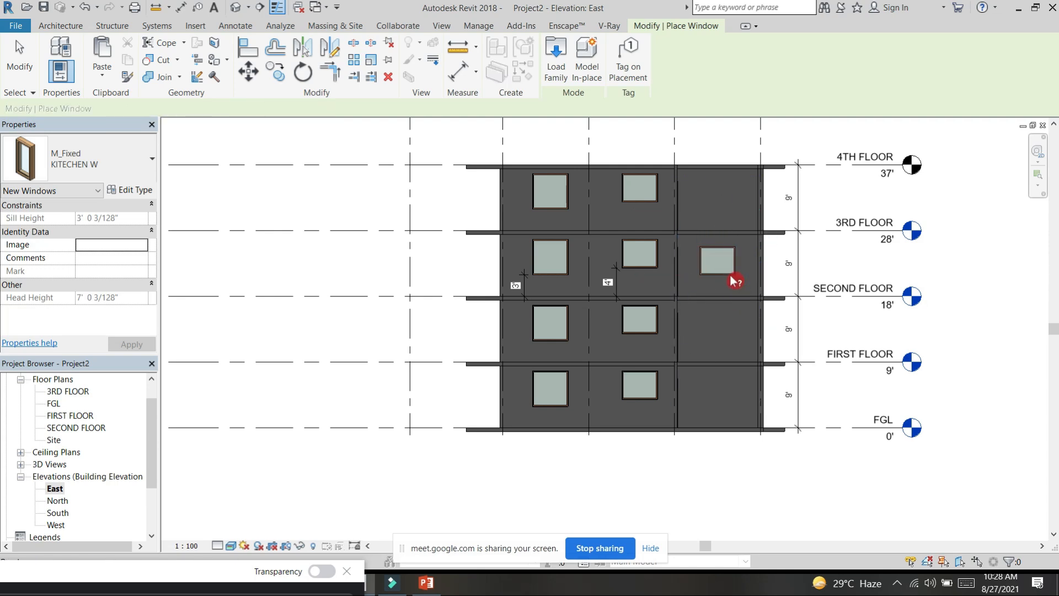
Step: Delete the window between grids B and A on the second storey and open the default 3D view
left_click(731, 274)
key("Delete")
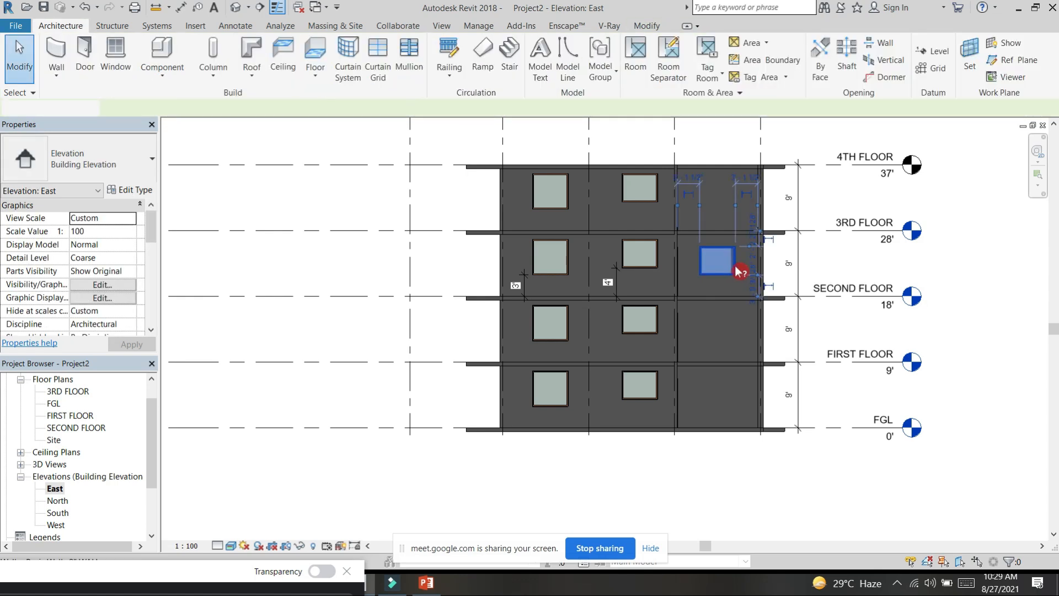
left_click(236, 7)
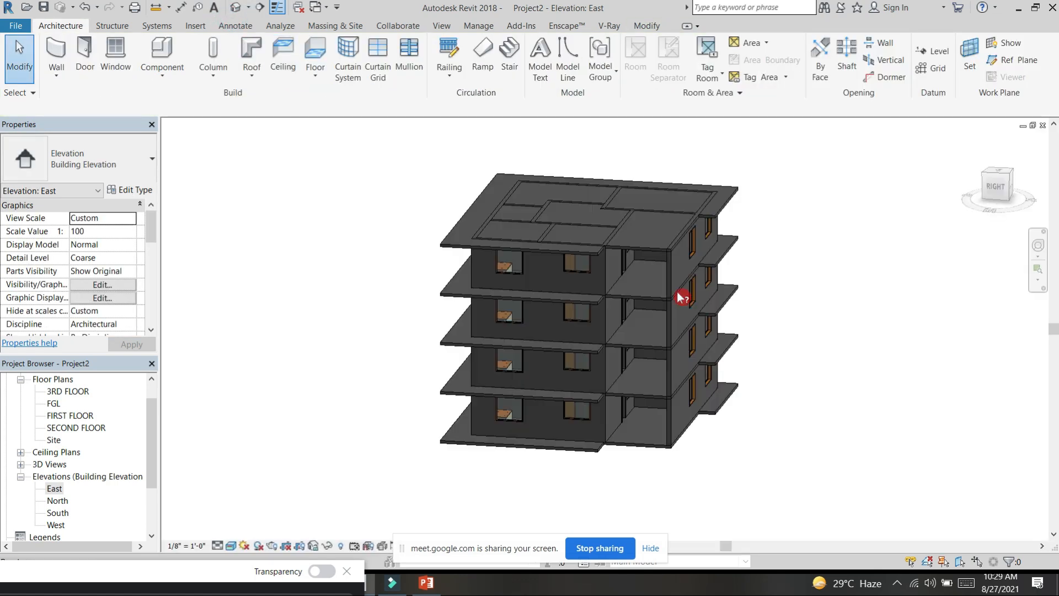
Step: Paint the exterior walls on the building's back side with the Carpet material on all four storeys
middle_click_drag(831, 388, 729, 497, "shift")
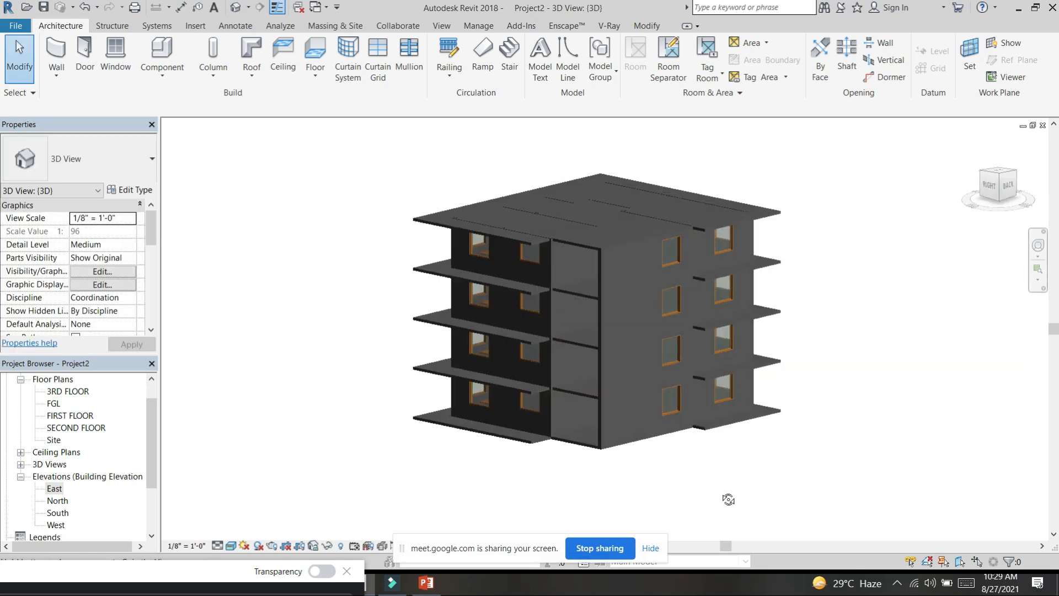
scroll(726, 492, "up", 3)
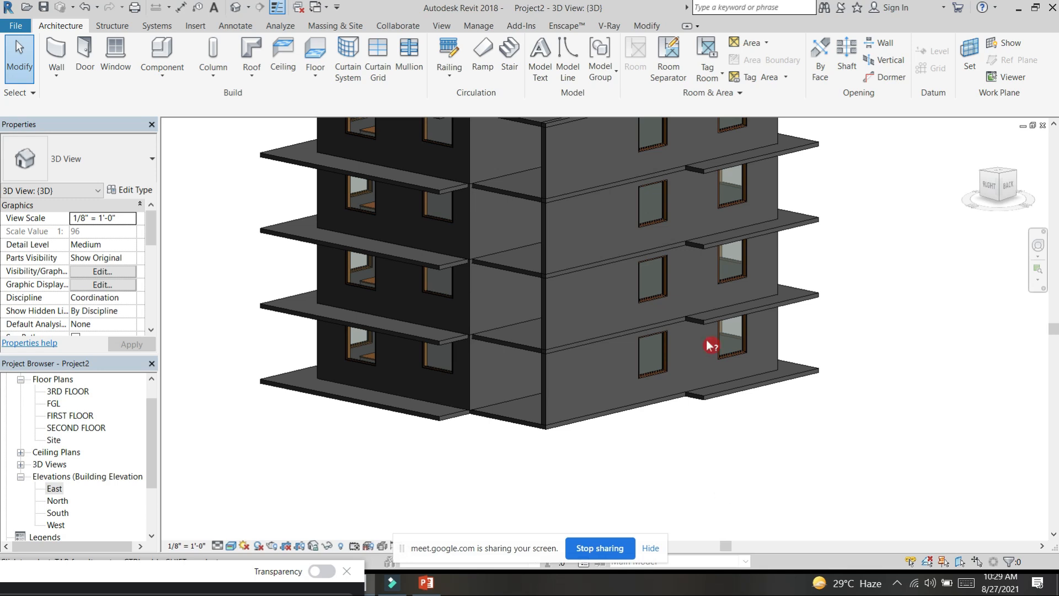
scroll(711, 346, "down", 2)
middle_click_drag(804, 367, 938, 426, "shift")
middle_click_drag(760, 371, 810, 407, "shift")
middle_click_drag(810, 407, 629, 287)
left_click(646, 25)
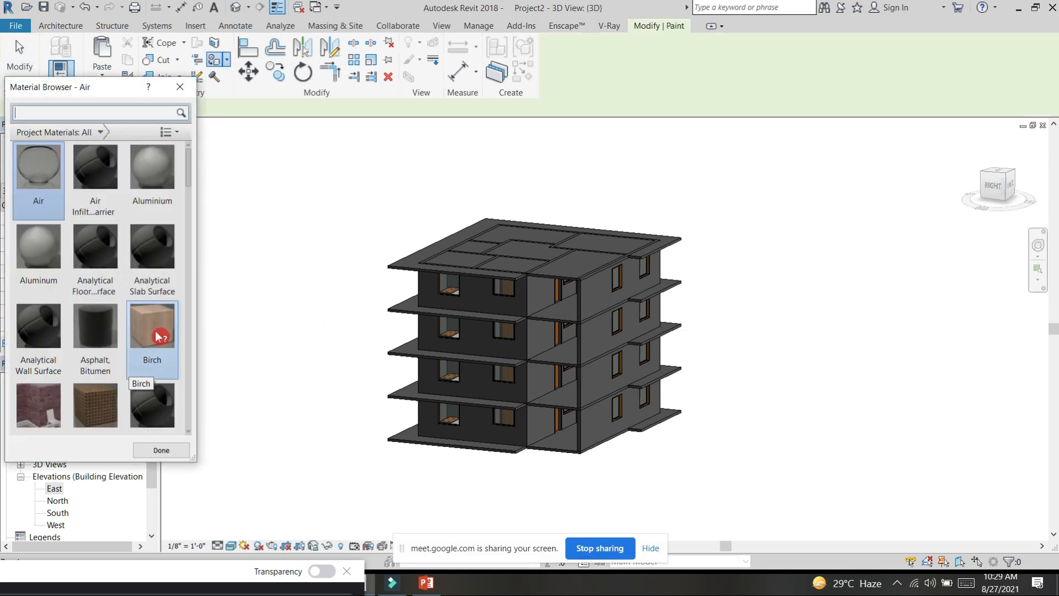
scroll(158, 336, "down", 1)
left_click(95, 396)
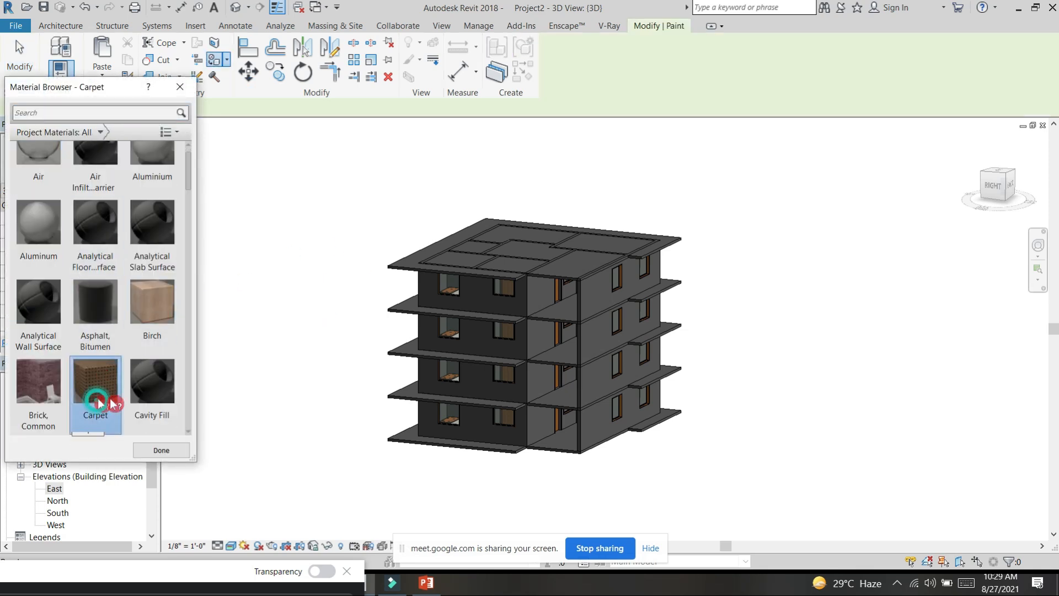
left_click(601, 334)
left_click(600, 376)
left_click(609, 281)
left_click(591, 424)
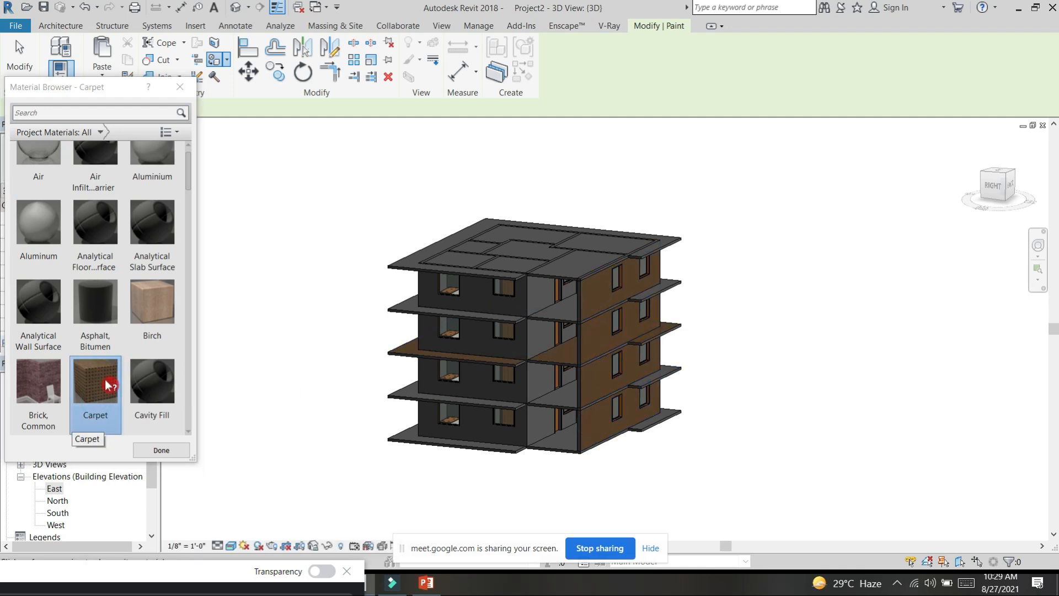
Step: Paint the windowed exterior walls on the building's right side with the Brick, Common material on every storey
left_click(38, 387)
scroll(488, 299, "up", 3)
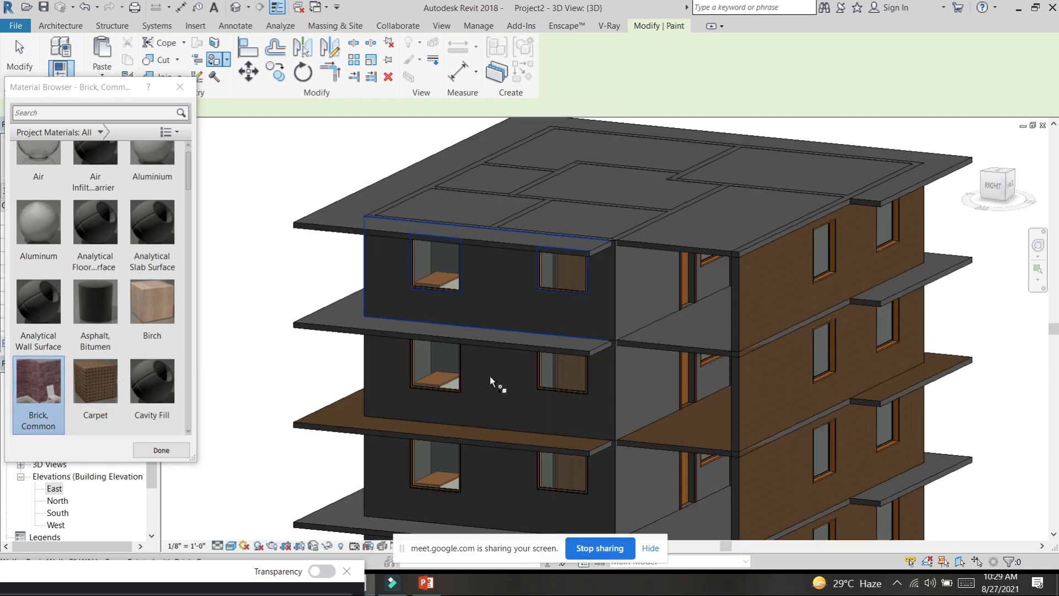
left_click(513, 320)
scroll(524, 307, "up", 5)
scroll(548, 247, "down", 8)
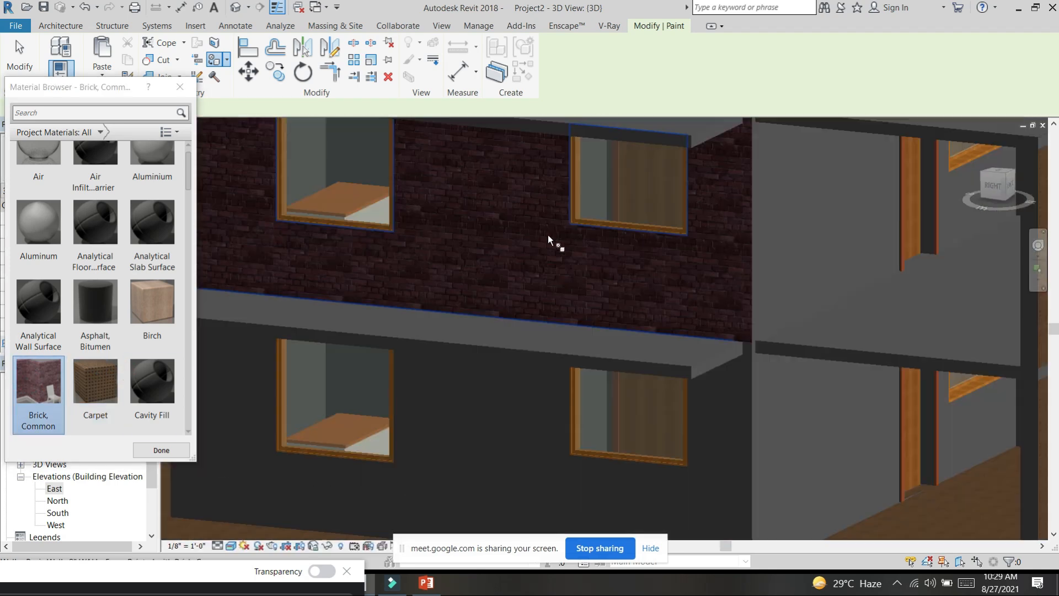
left_click(524, 364)
left_click(529, 420)
scroll(525, 351, "down", 2)
Step: Paint the front exterior walls of all four storeys with the Birch material
middle_click_drag(546, 377, 621, 359, "shift")
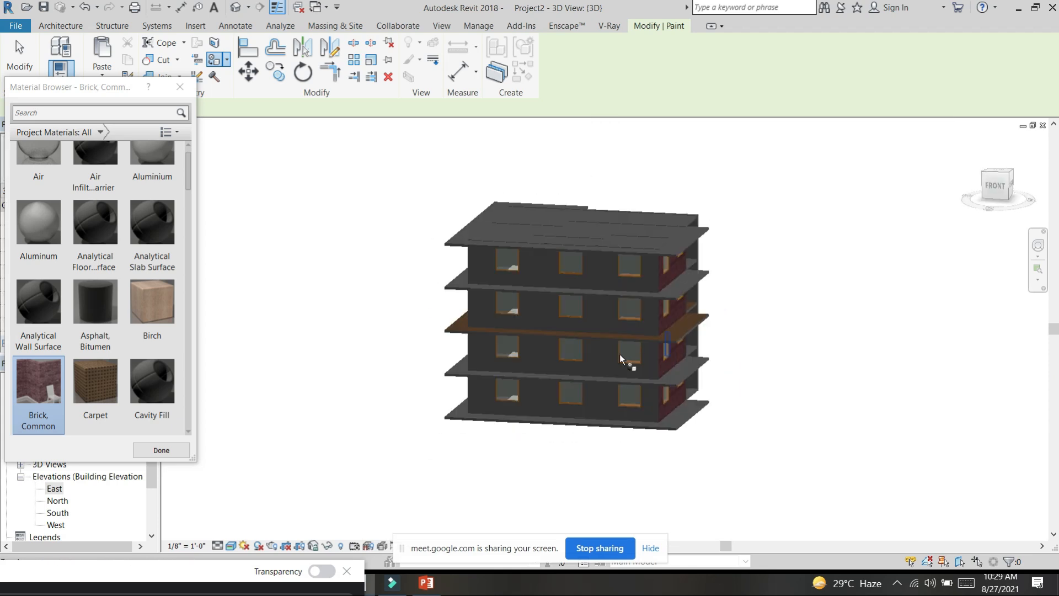
scroll(128, 331, "down", 4)
scroll(127, 331, "up", 5)
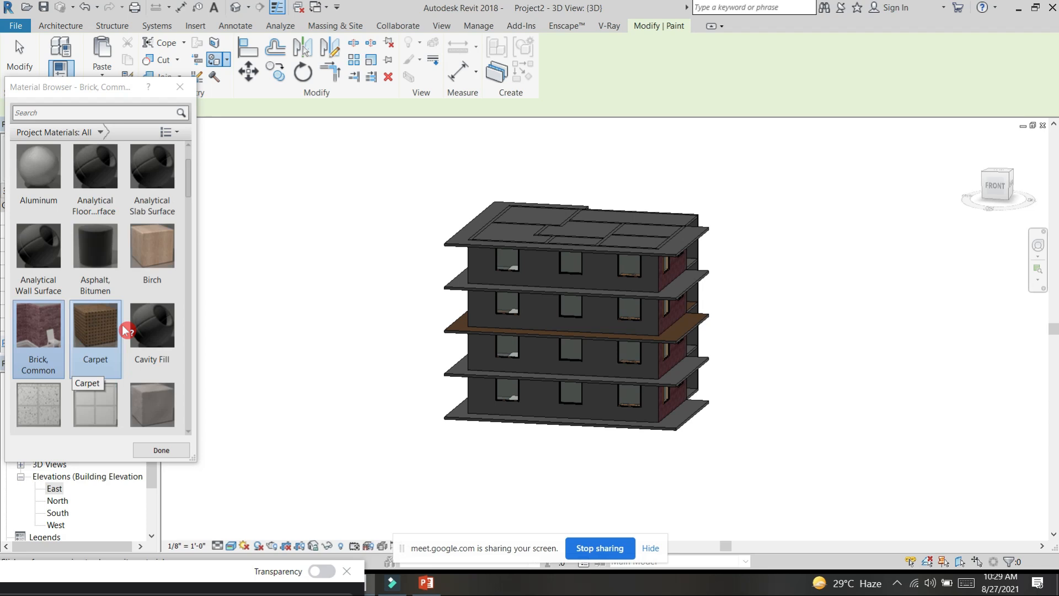
left_click(150, 330)
scroll(537, 270, "up", 3)
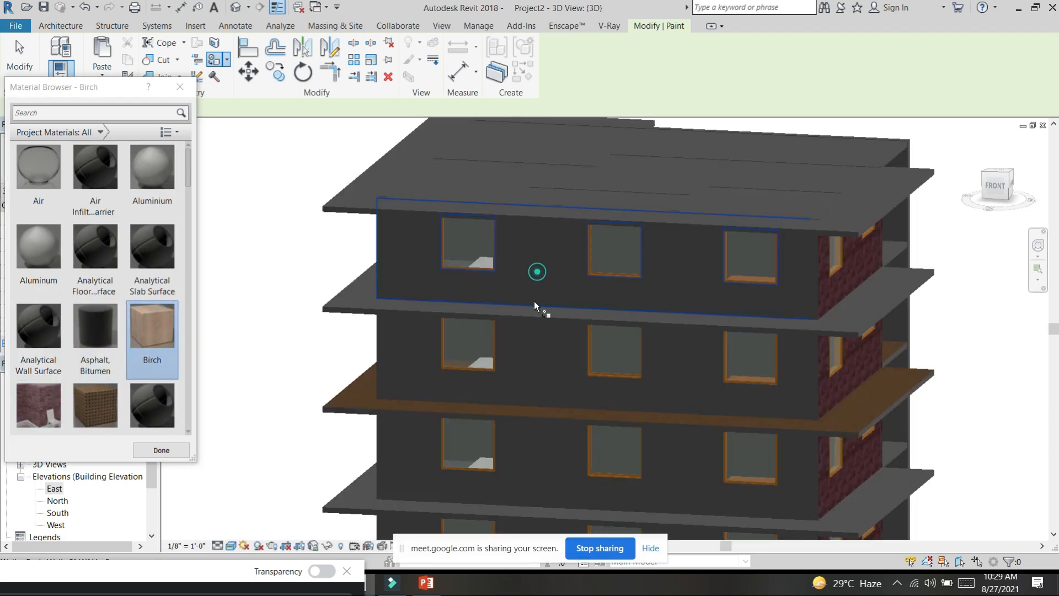
left_click(525, 448)
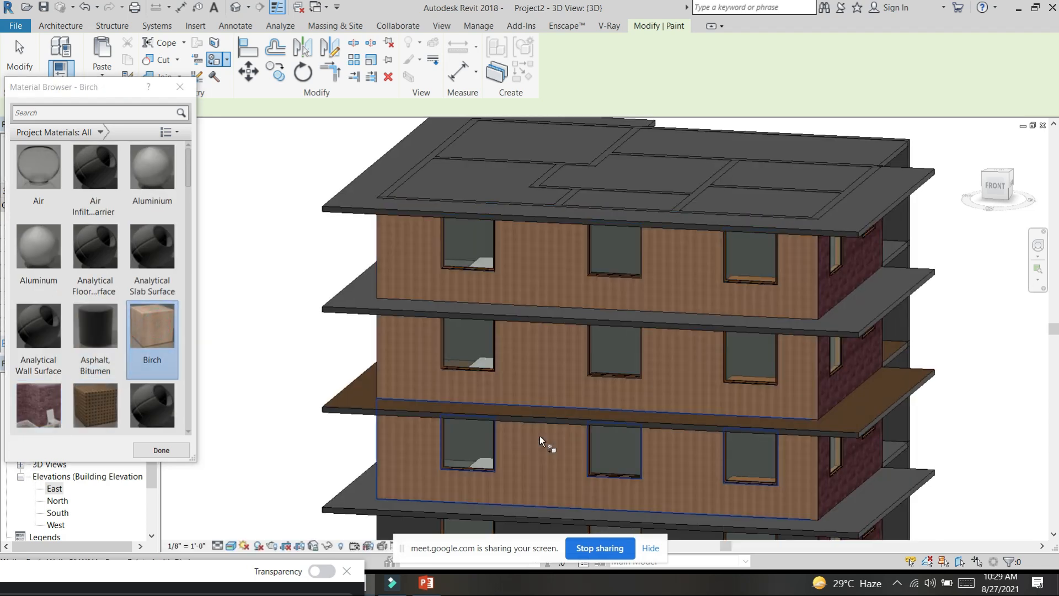
scroll(540, 436, "down", 3)
middle_click_drag(568, 370, 570, 305)
left_click(549, 369)
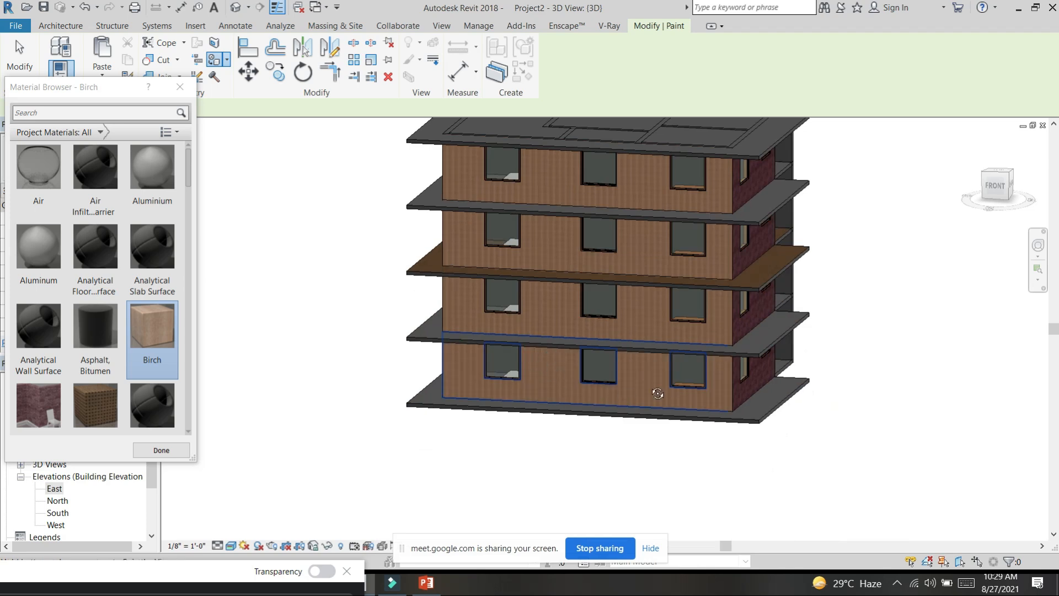
Step: Paint the exterior walls on the building's left side with the Parking Stripe material
middle_click_drag(658, 394, 696, 389, "shift")
scroll(119, 304, "down", 4)
scroll(101, 245, "up", 2)
scroll(98, 232, "down", 8)
left_click(96, 221)
left_click(476, 247)
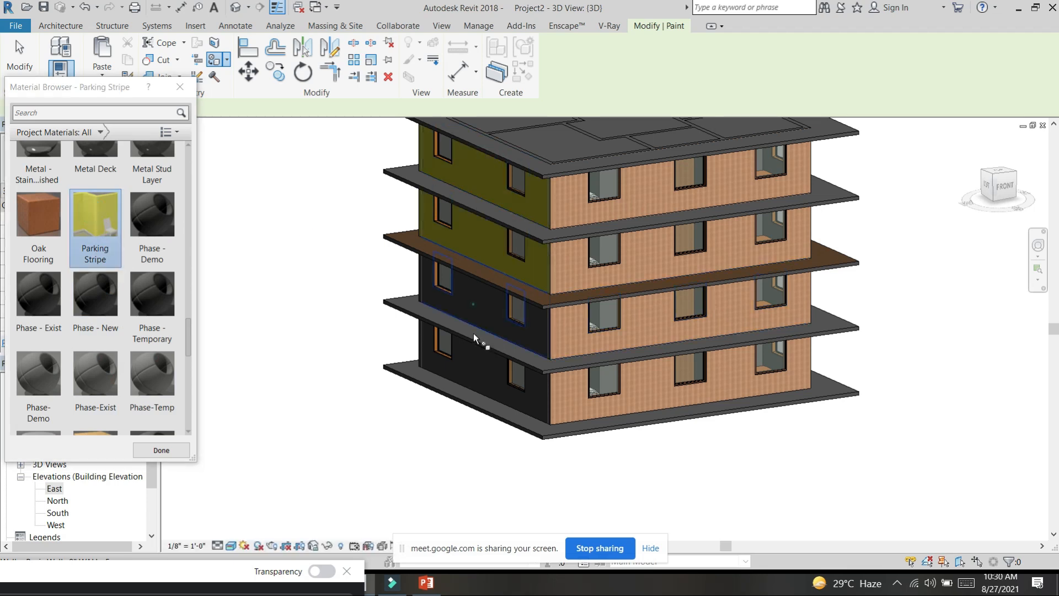
Step: Paint the recessed balcony walls beside the brick façade with the Parking Stripe material on each storey
scroll(479, 336, "down", 3)
middle_click_drag(479, 326, 765, 353, "shift")
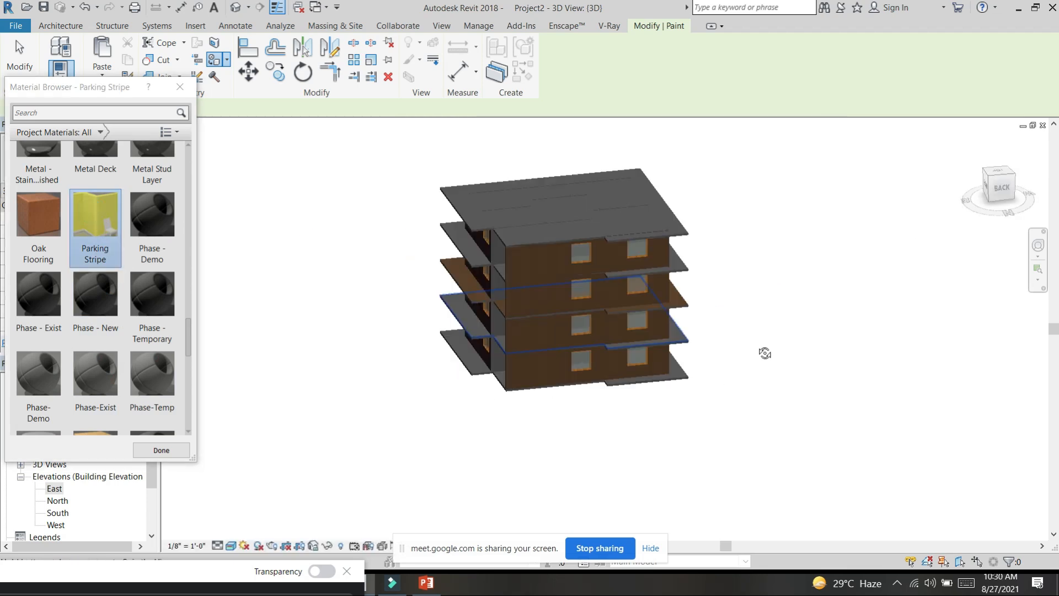
mouse_move(494, 348)
middle_mouse_down("shift")
mouse_move(670, 293)
mouse_move(834, 365)
mouse_move(730, 347)
mouse_move(676, 317)
middle_mouse_up("shift")
scroll(669, 293, "up", 5)
left_click(495, 293)
left_click(488, 193)
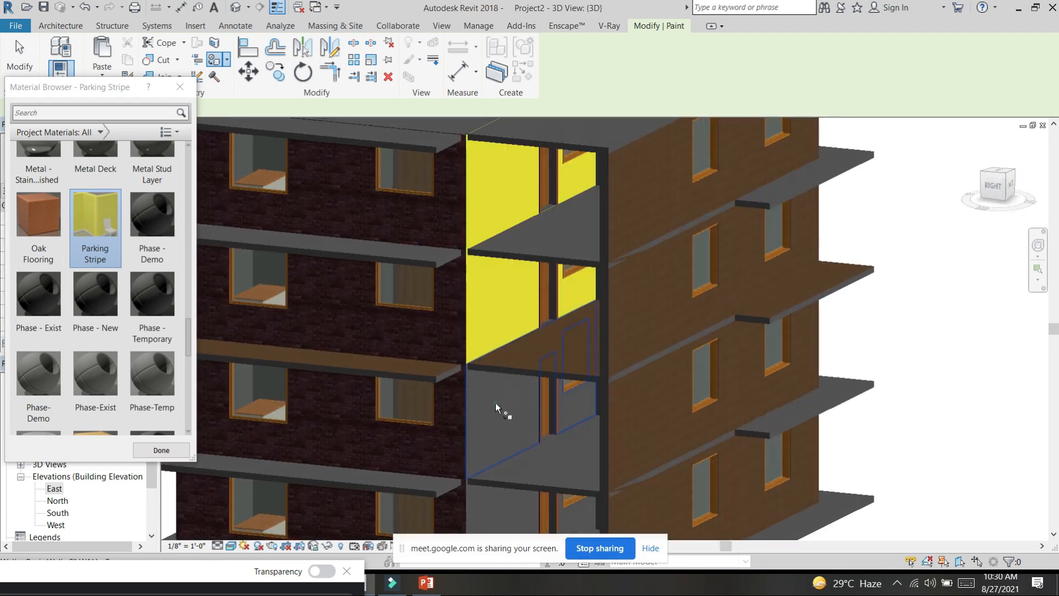
Step: Paint the inner faces of the balconies' outer side wall with Parking Stripe on each storey
scroll(578, 306, "down", 3)
middle_click_drag(578, 306, 759, 357, "shift")
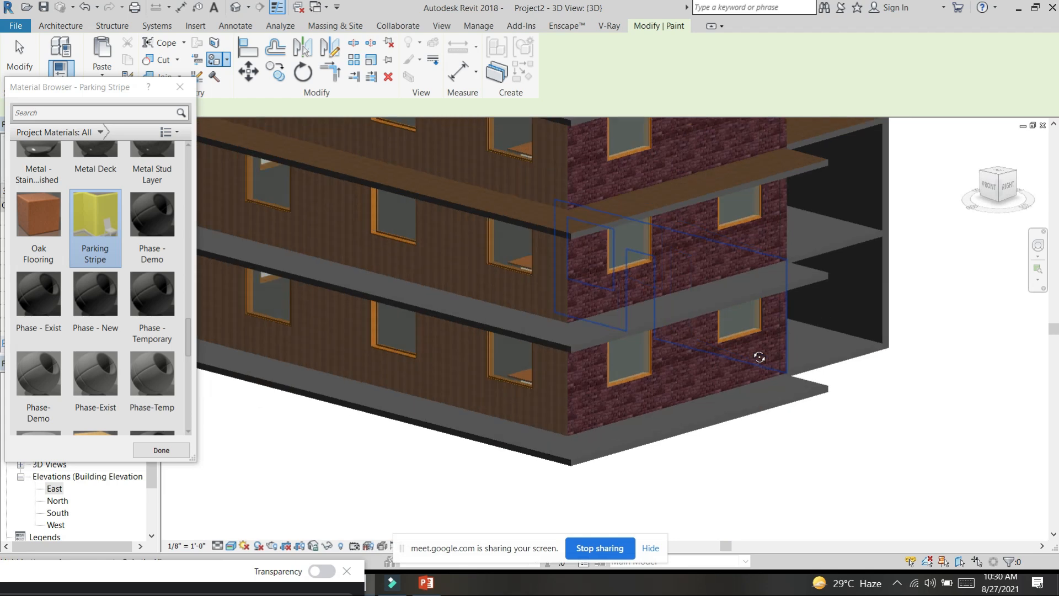
left_click(847, 293)
left_click(854, 185)
middle_click_drag(857, 264, 827, 511)
left_click(820, 292)
left_click(832, 202)
Step: Examine the painted façades and balconies from close up and from a distance, and finish painting
middle_click_drag(926, 277, 710, 294, "shift")
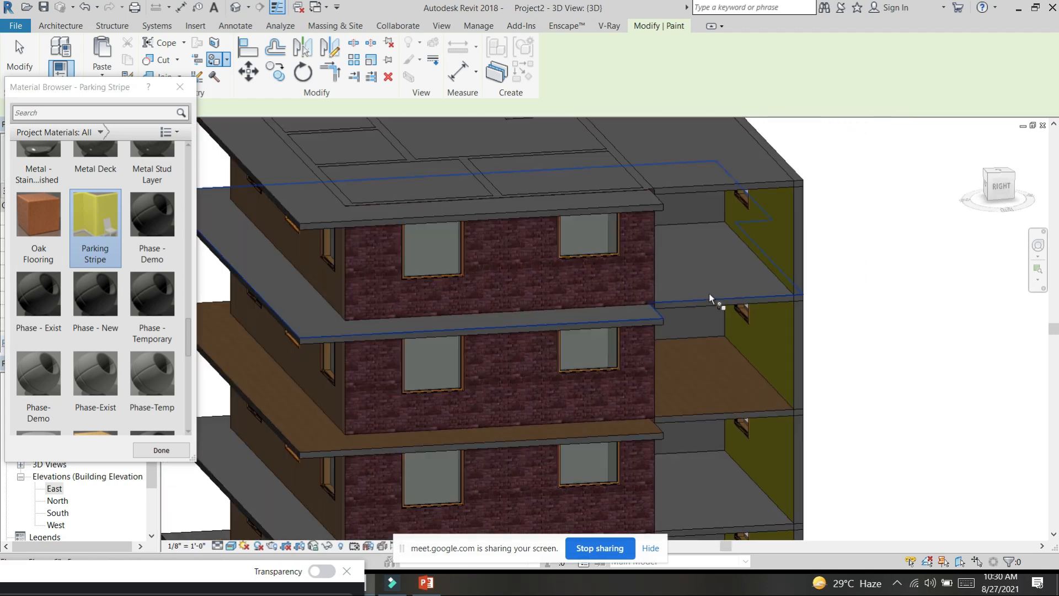
scroll(710, 294, "up", 3)
scroll(710, 247, "down", 4)
scroll(717, 249, "up", 2)
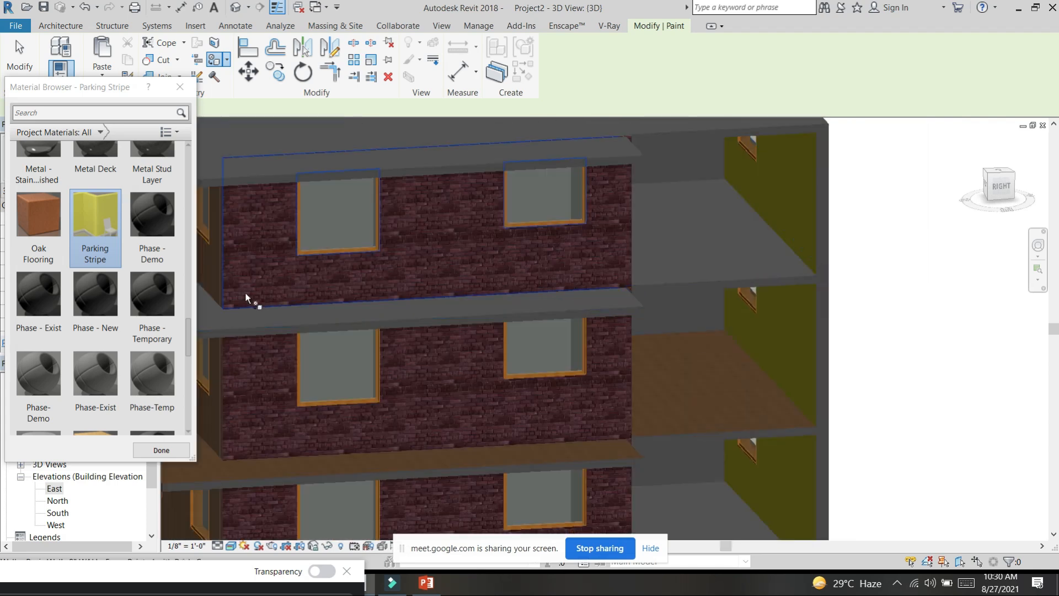
middle_click_drag(620, 310, 520, 303, "shift")
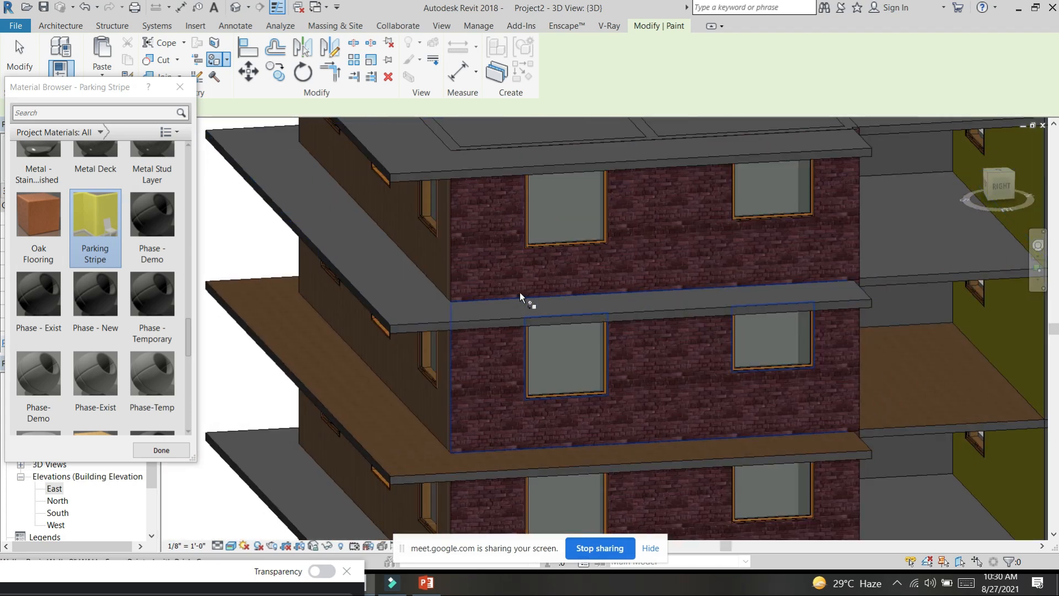
middle_click_drag(521, 286, 528, 279, "shift")
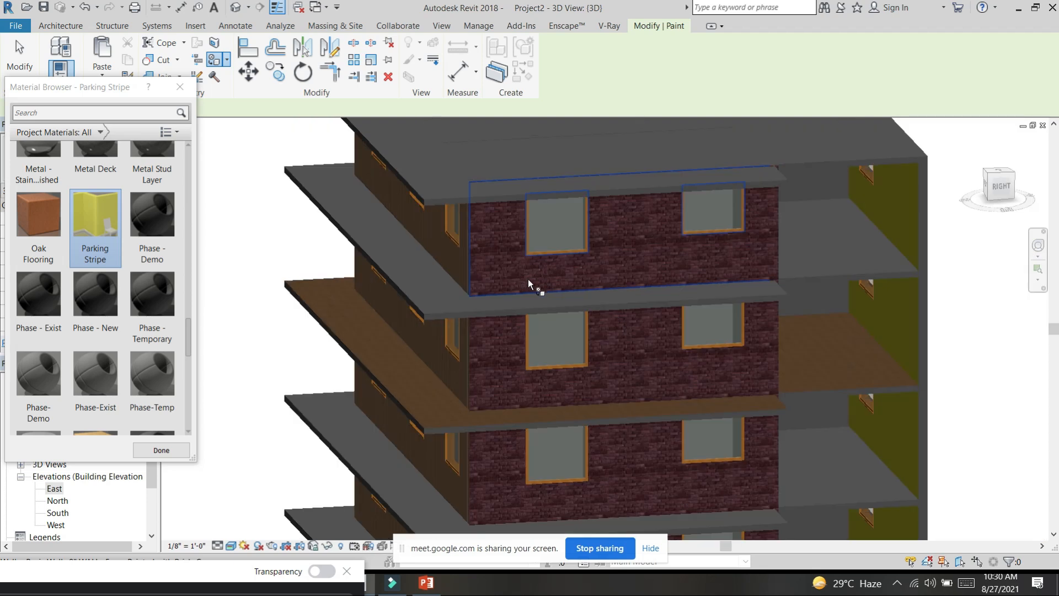
scroll(528, 280, "down", 5)
middle_click_drag(670, 314, 681, 386, "shift")
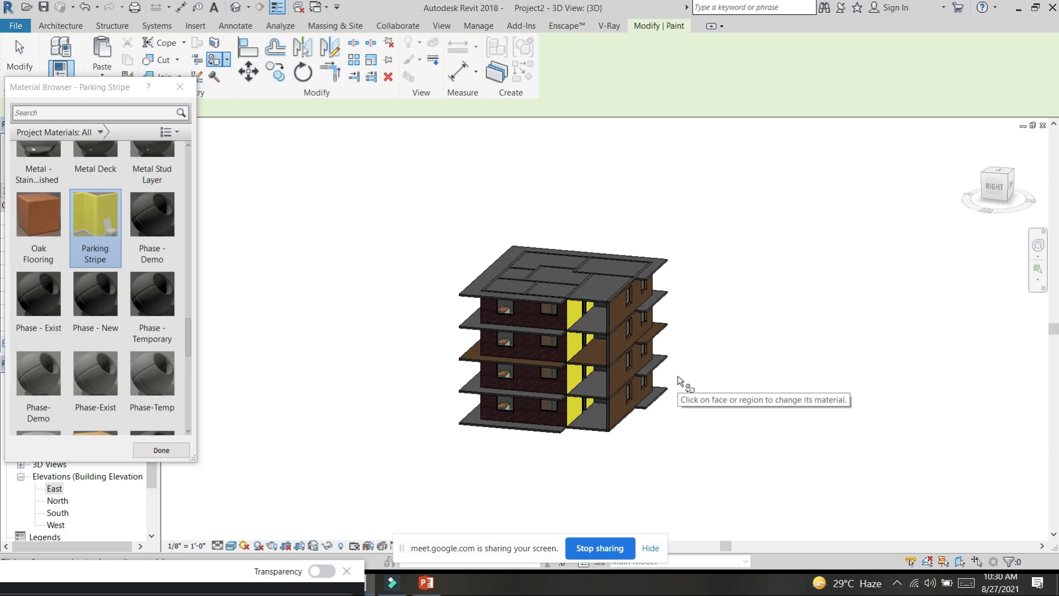
key("Escape")
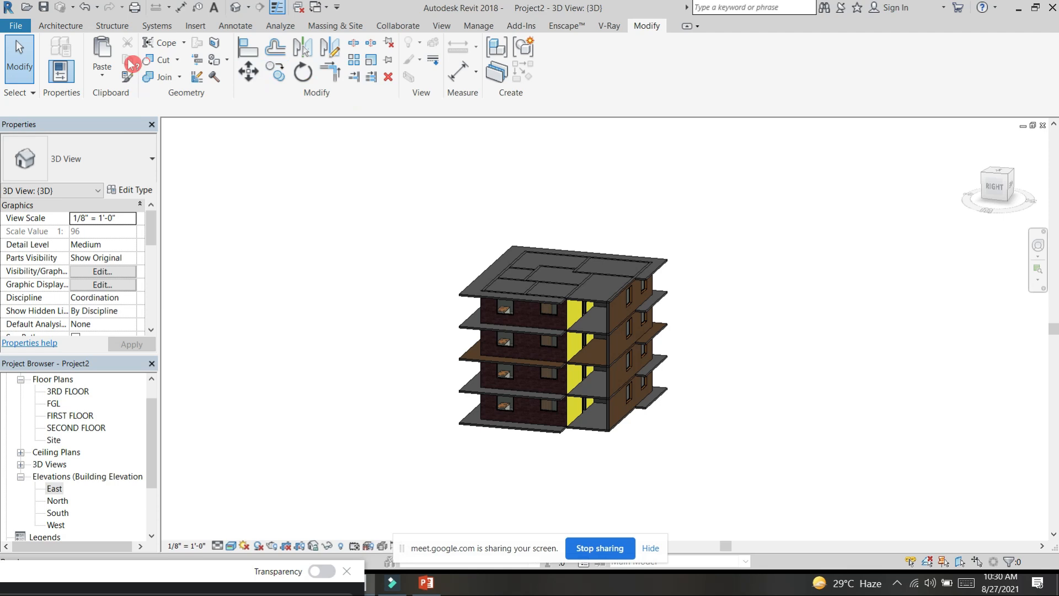
left_click(105, 78)
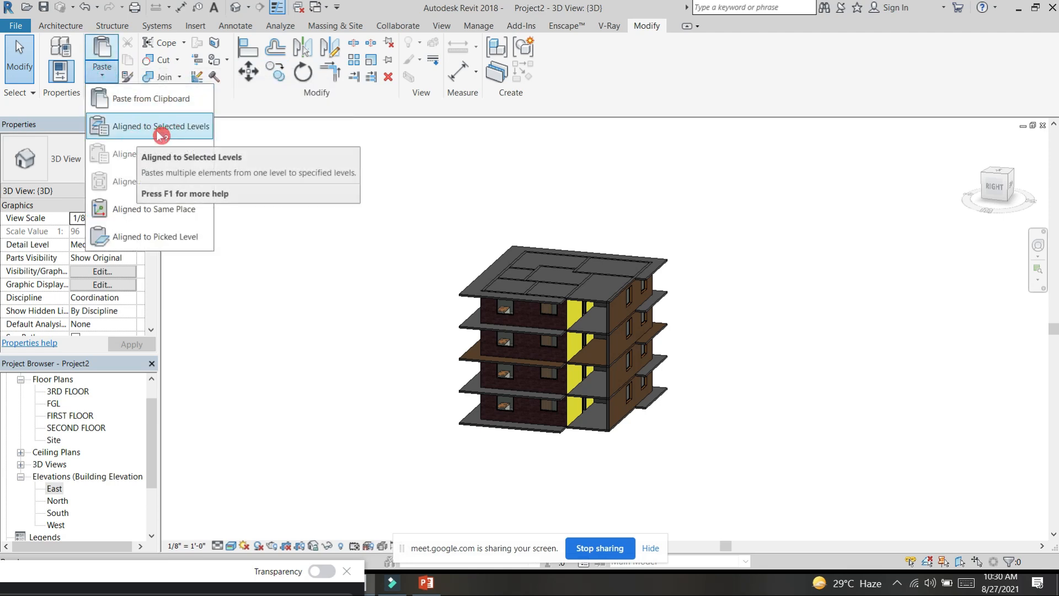
left_click(310, 150)
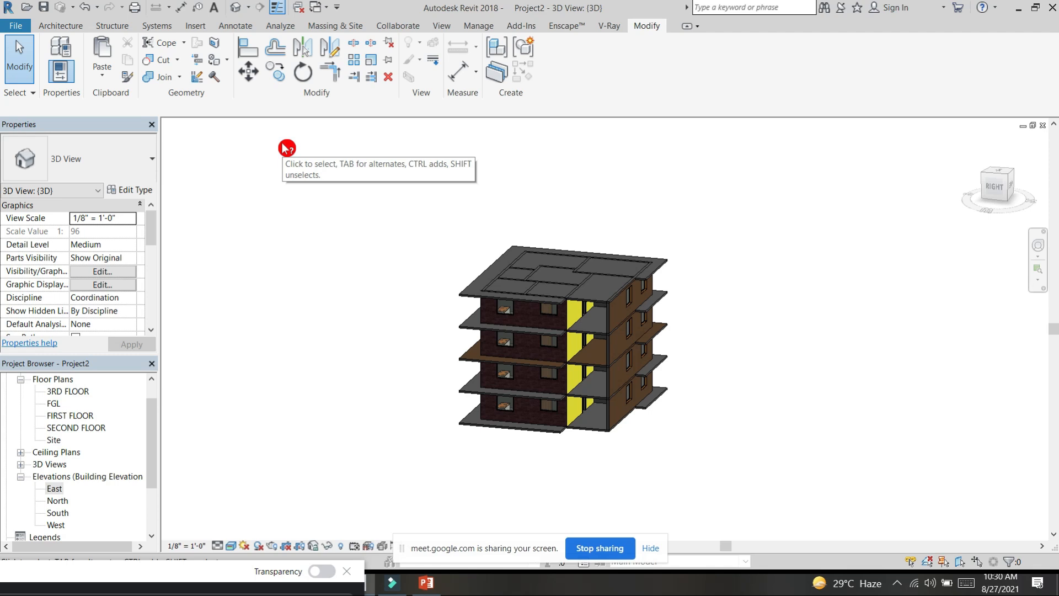
left_click(283, 144)
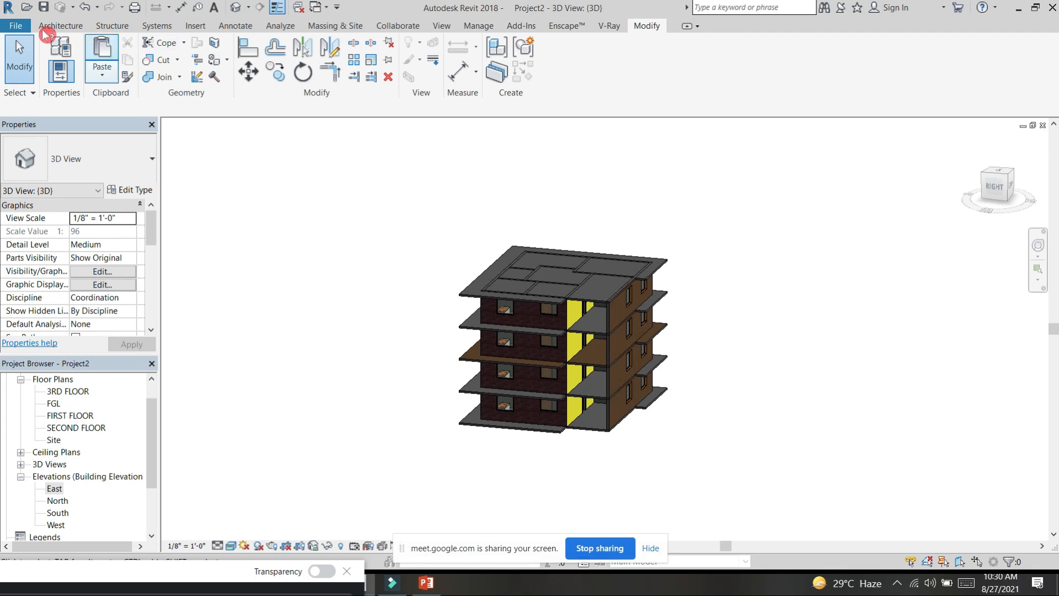
left_click(58, 25)
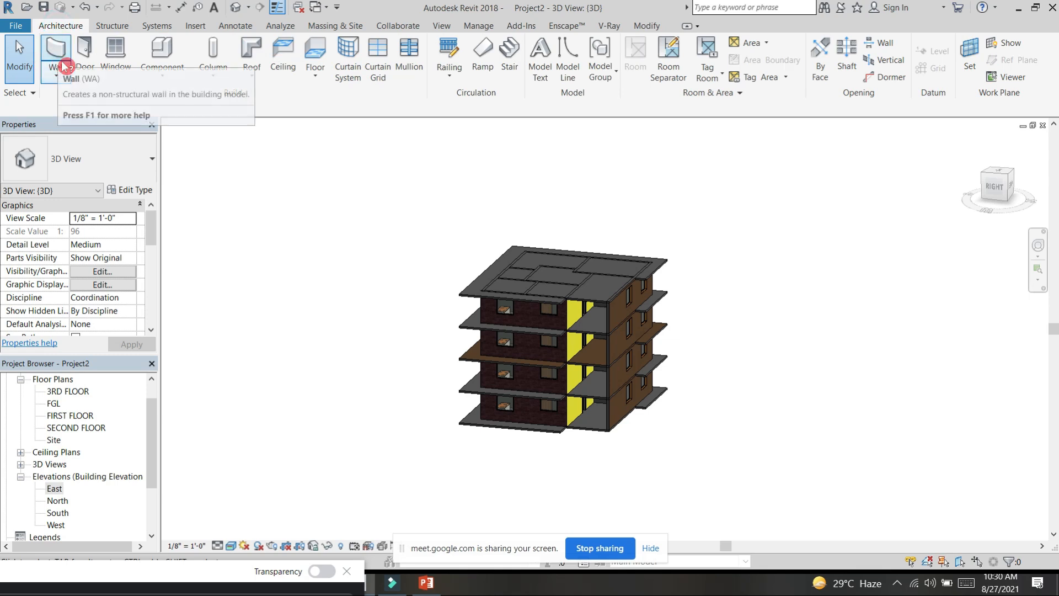
left_click(113, 65)
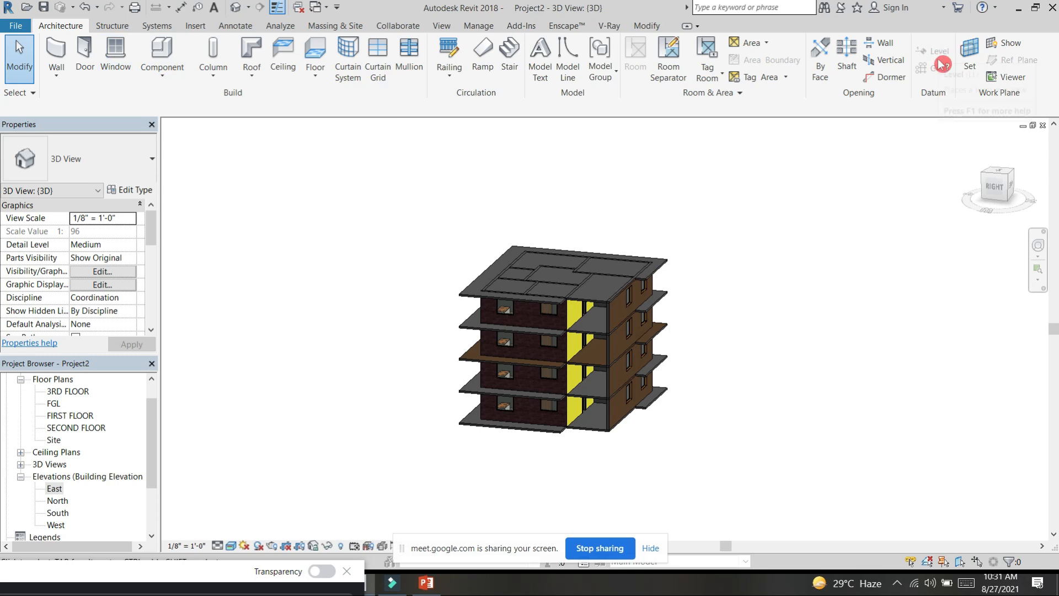
left_click(647, 25)
left_click(233, 8)
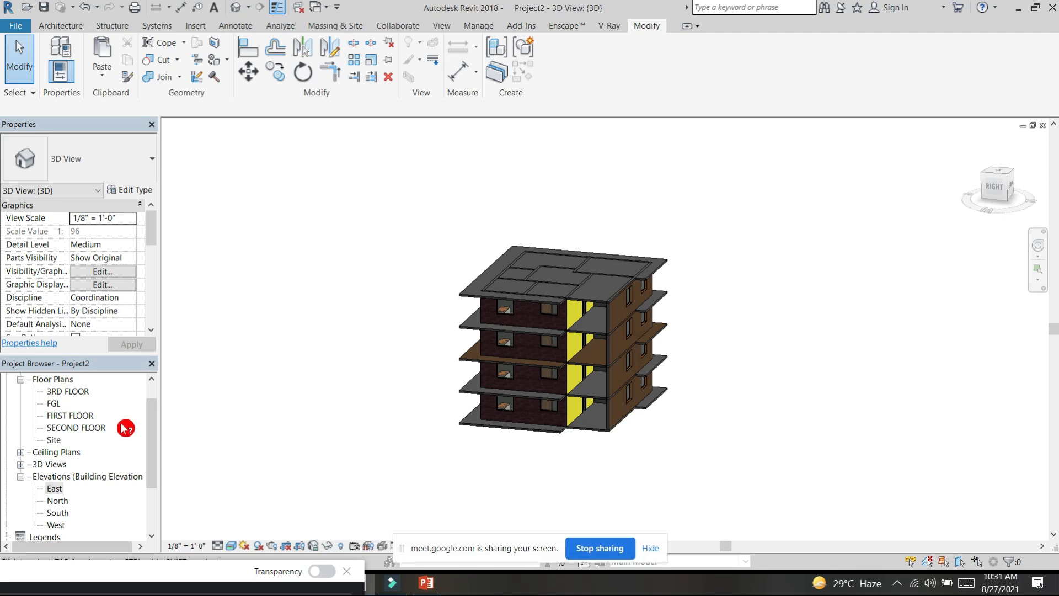
middle_click_drag(544, 208, 752, 268)
key("ctrl+s")
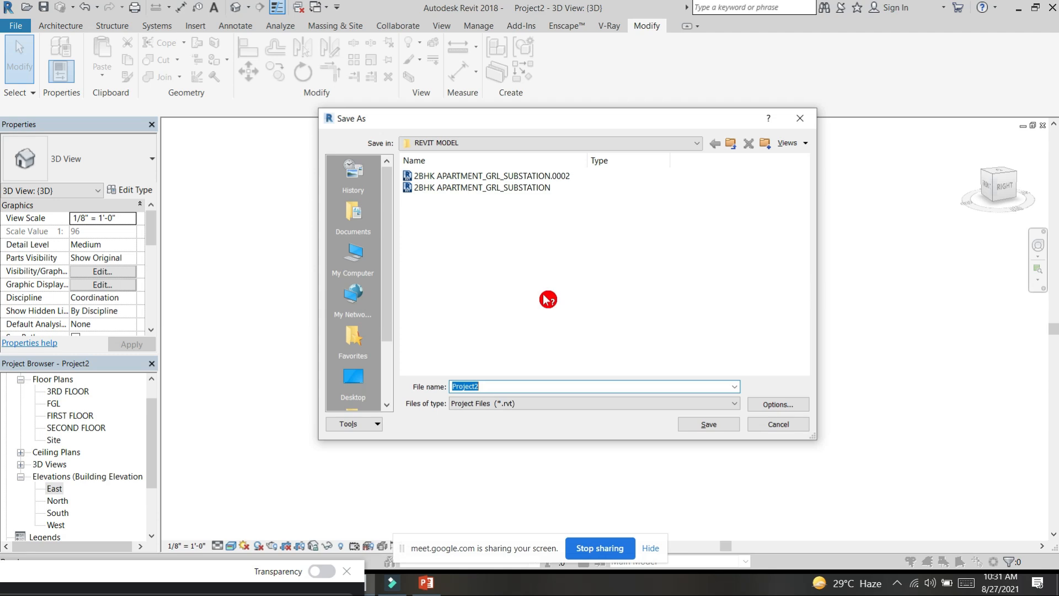
left_click_drag(497, 385, 454, 389)
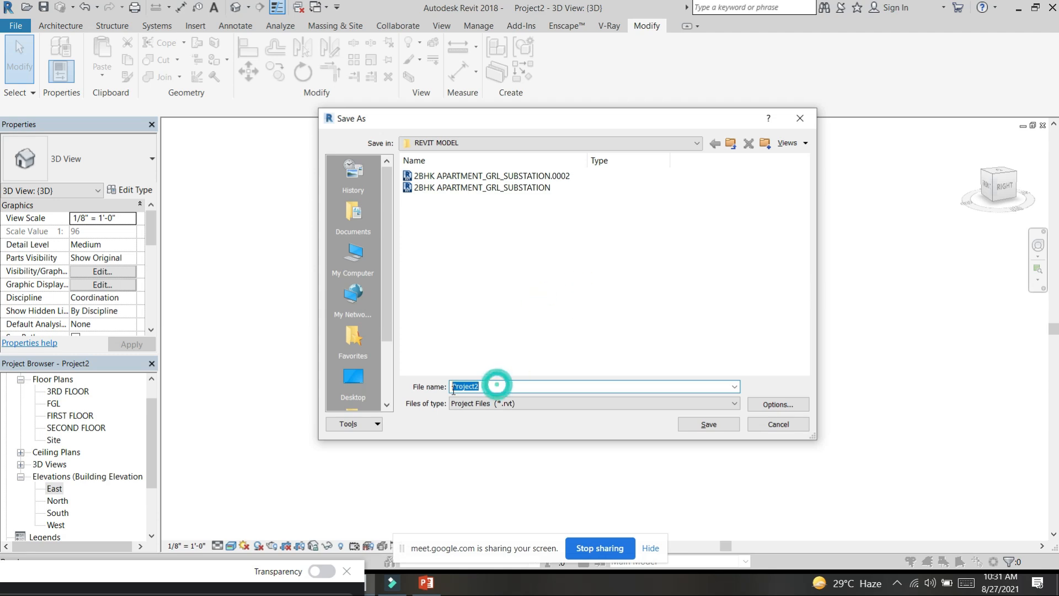
left_click(800, 118)
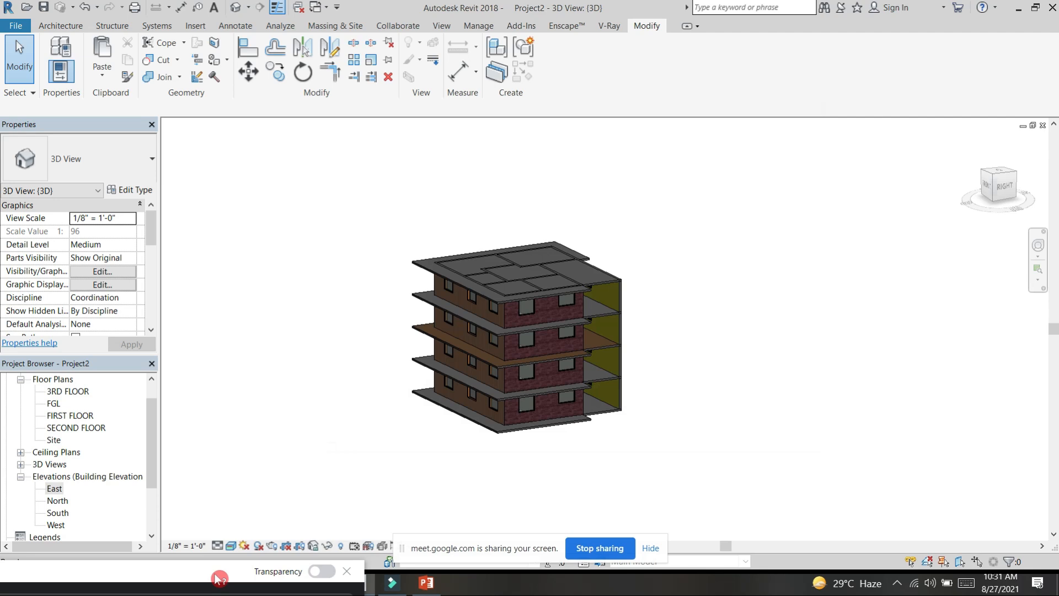
Step: Bring the video call window into view to check its participants, and move it back down clear of the model
left_click_drag(216, 573, 385, 122)
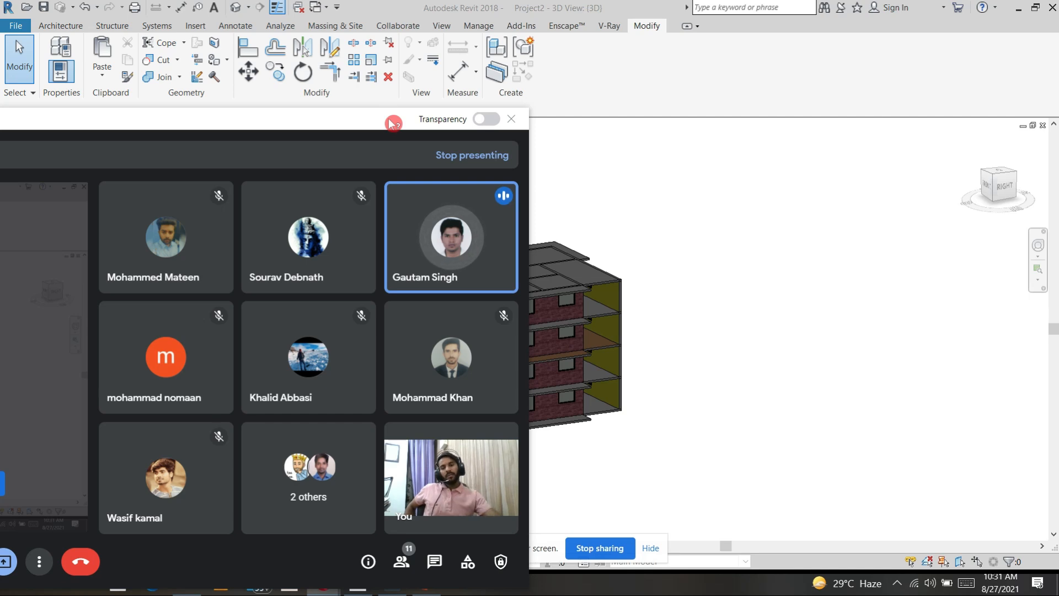
left_click_drag(324, 122, 546, 546)
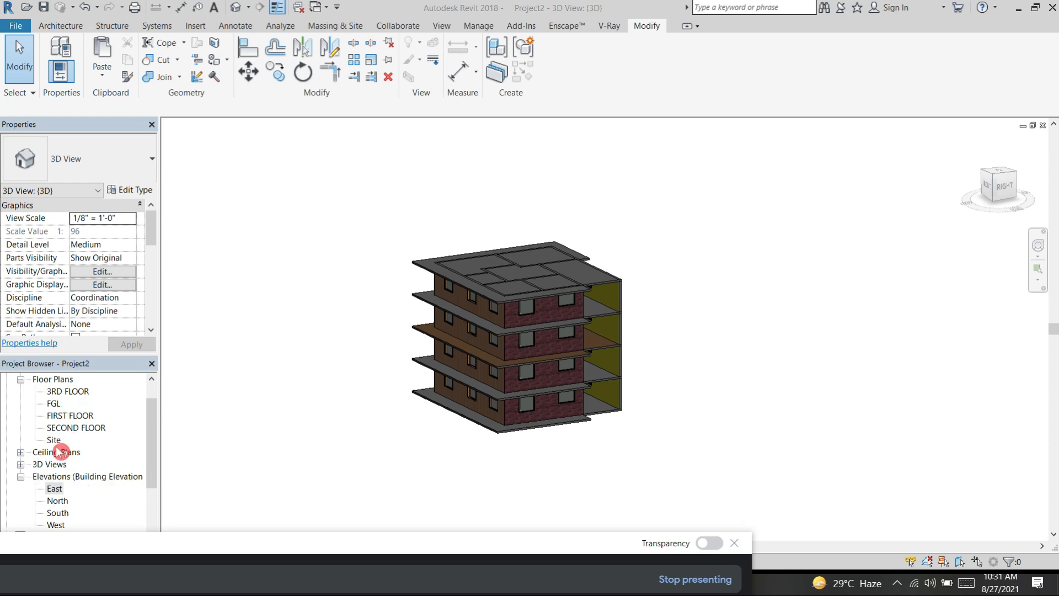
Step: Create a floor plan view for the 4TH FLOOR level
scroll(65, 499, "down", 1)
scroll(73, 435, "up", 1)
left_click(445, 27)
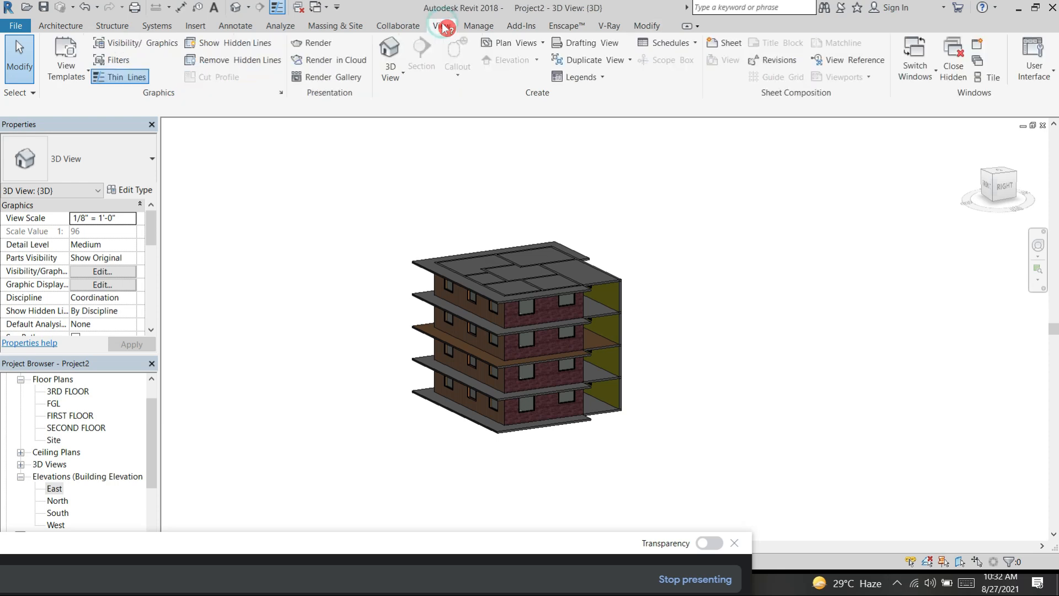
left_click(544, 43)
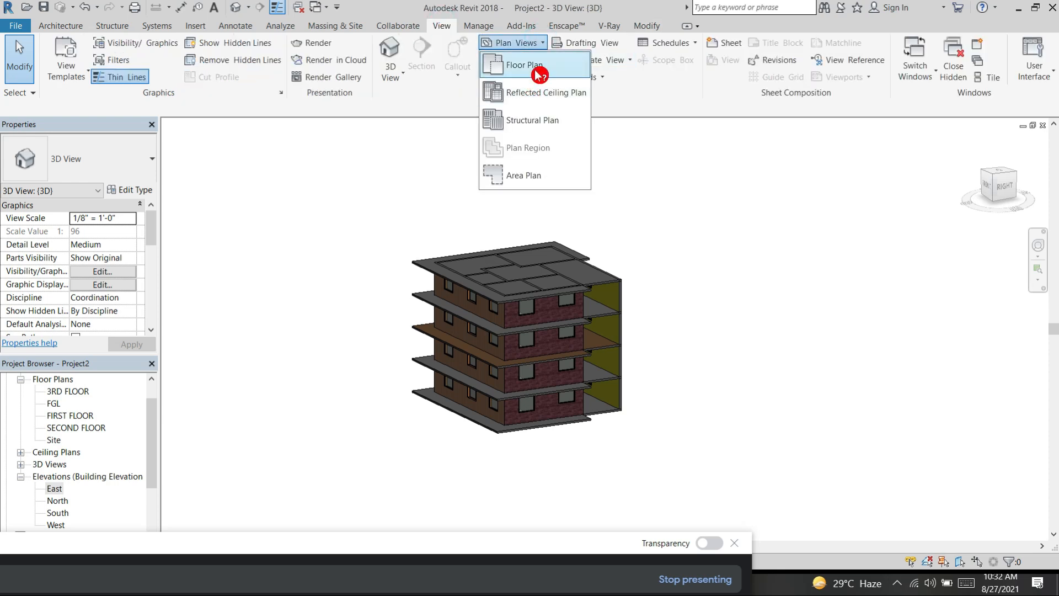
left_click(539, 65)
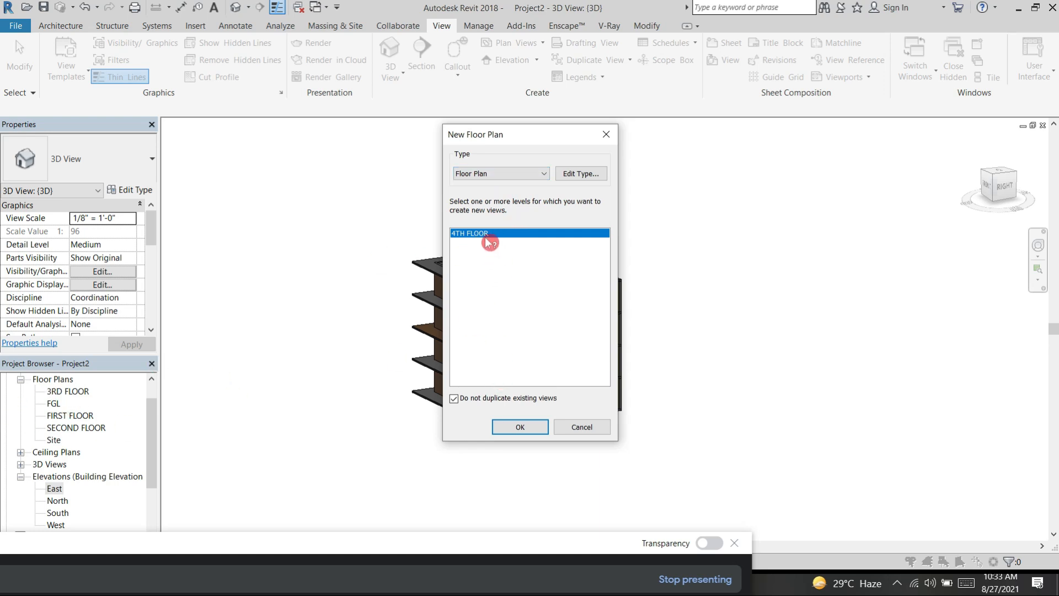
left_click(528, 428)
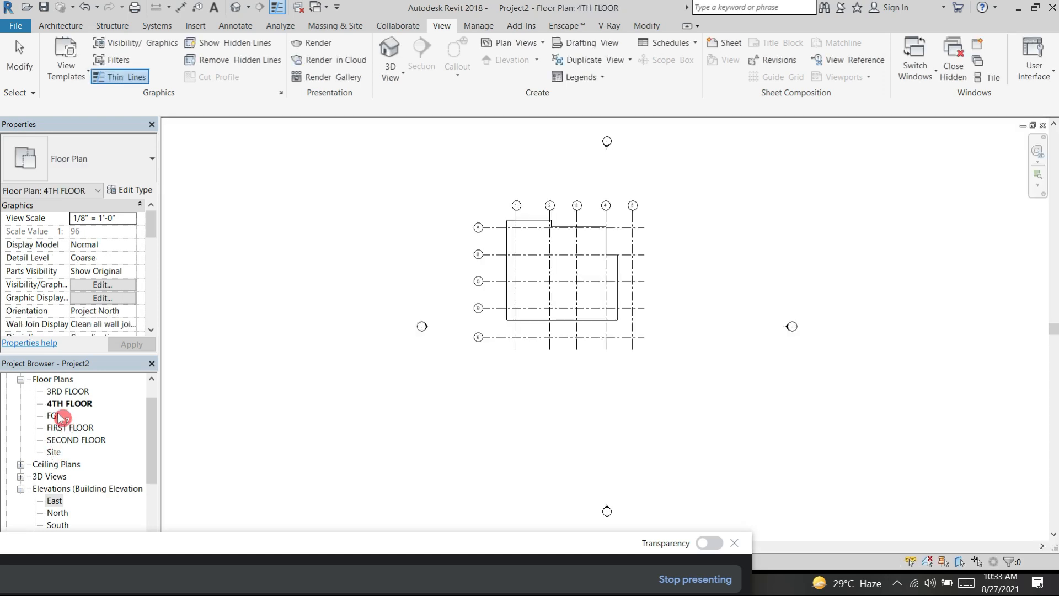
Step: Return to the 3D view with the call window moved aside, and orbit the building to face its brick side
left_click(111, 420)
left_click_drag(164, 552, 211, 504)
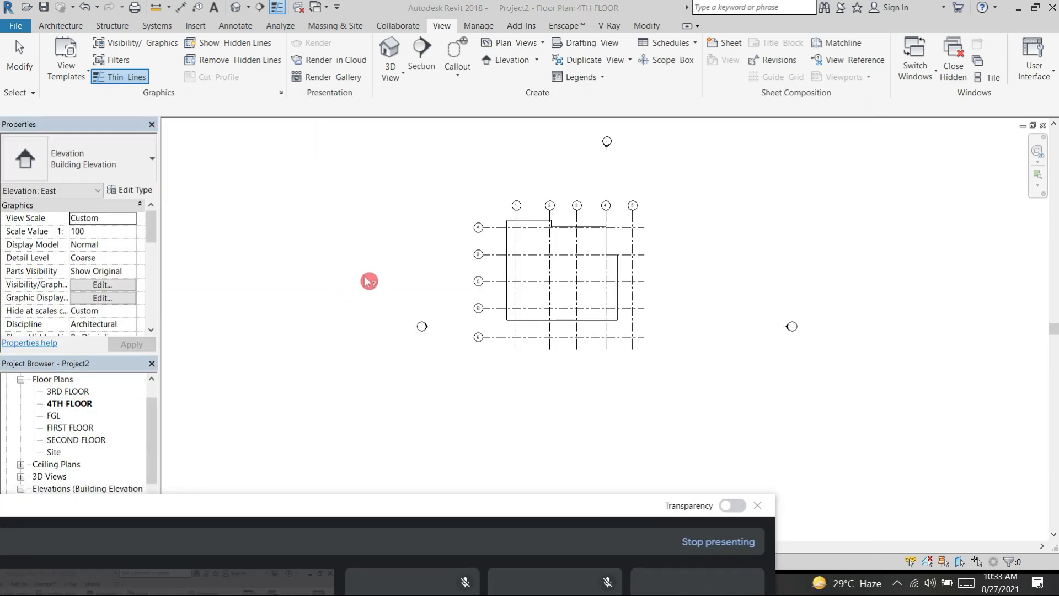
left_click(236, 8)
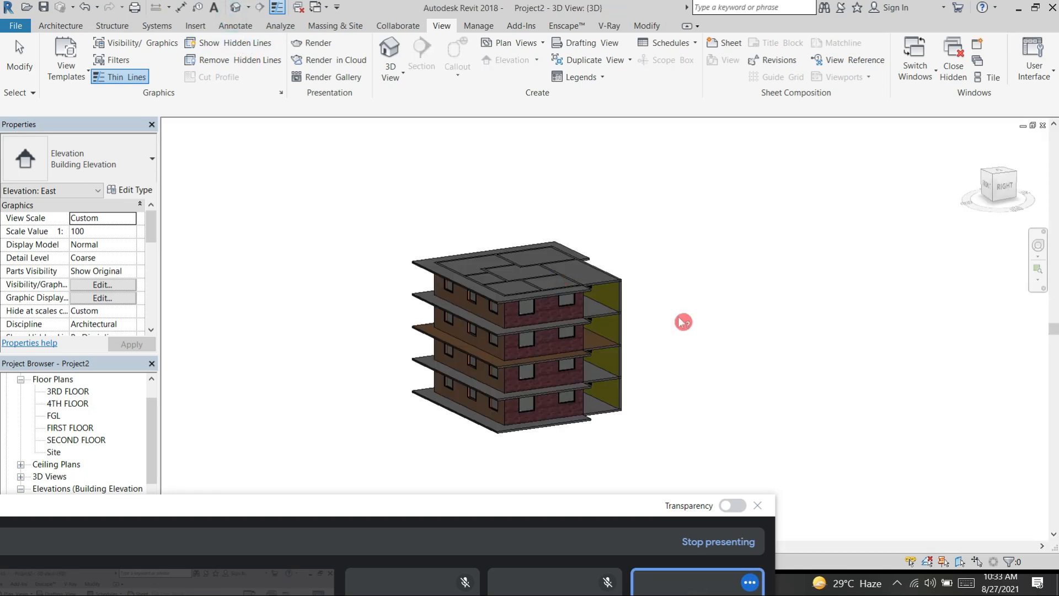
middle_click_drag(679, 341, 572, 491, "shift")
middle_click_drag(668, 433, 776, 422, "shift")
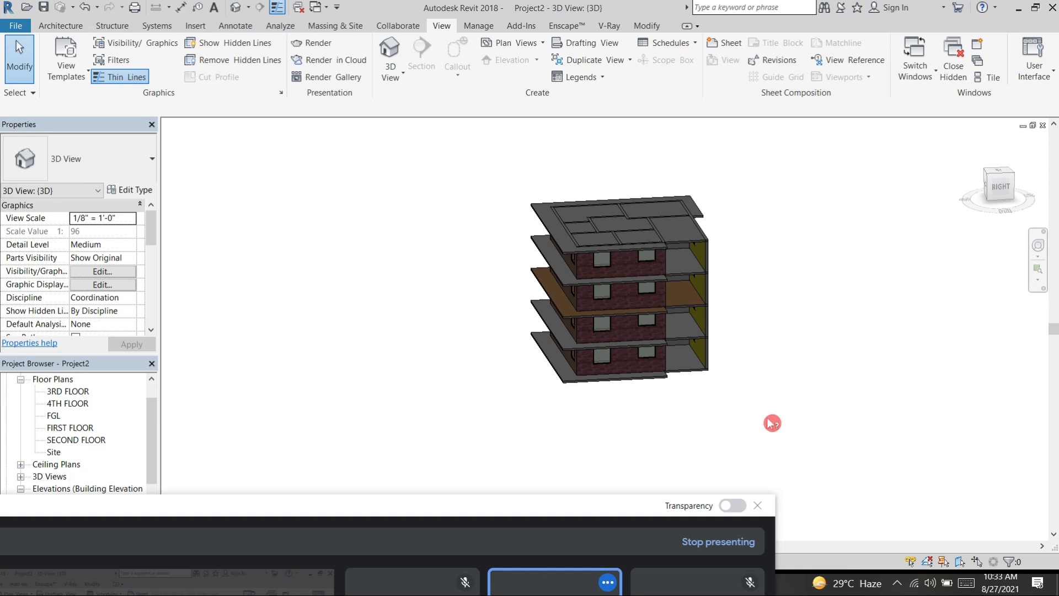
Step: Move the call window down clear of the floor plan list and orbit the building to a corner view from above
left_click_drag(545, 182, 335, 433)
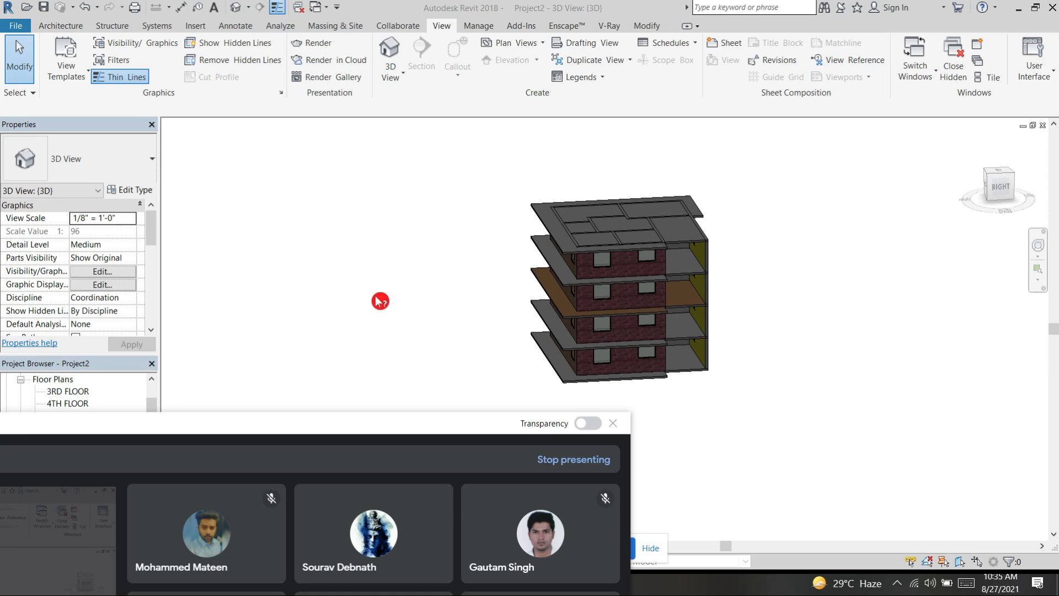
scroll(227, 403, "down", 1)
left_click_drag(200, 423, 207, 531)
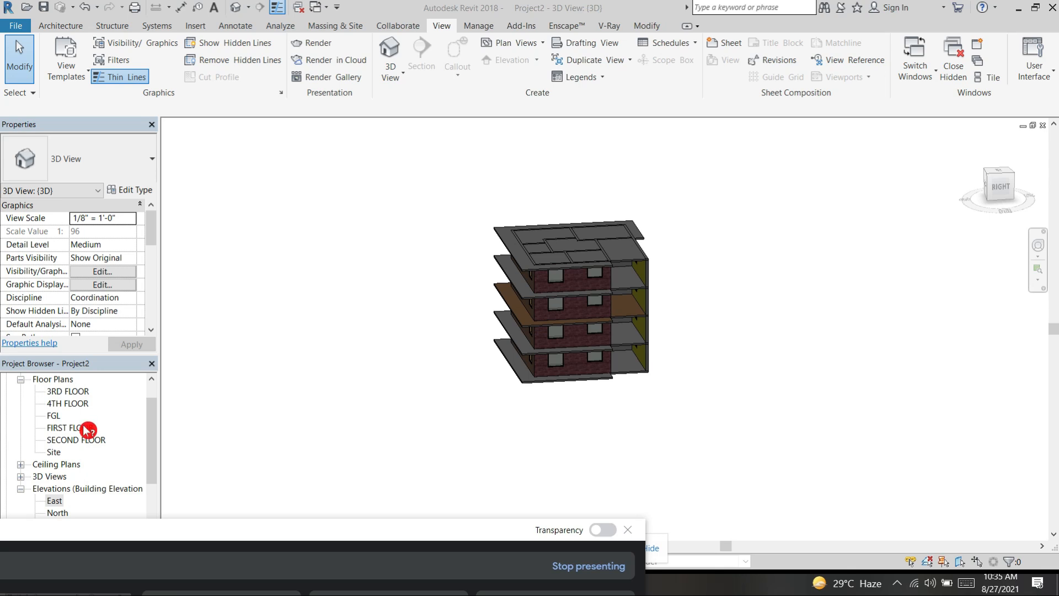
scroll(359, 260, "down", 3)
middle_click_drag(360, 259, 589, 414, "shift")
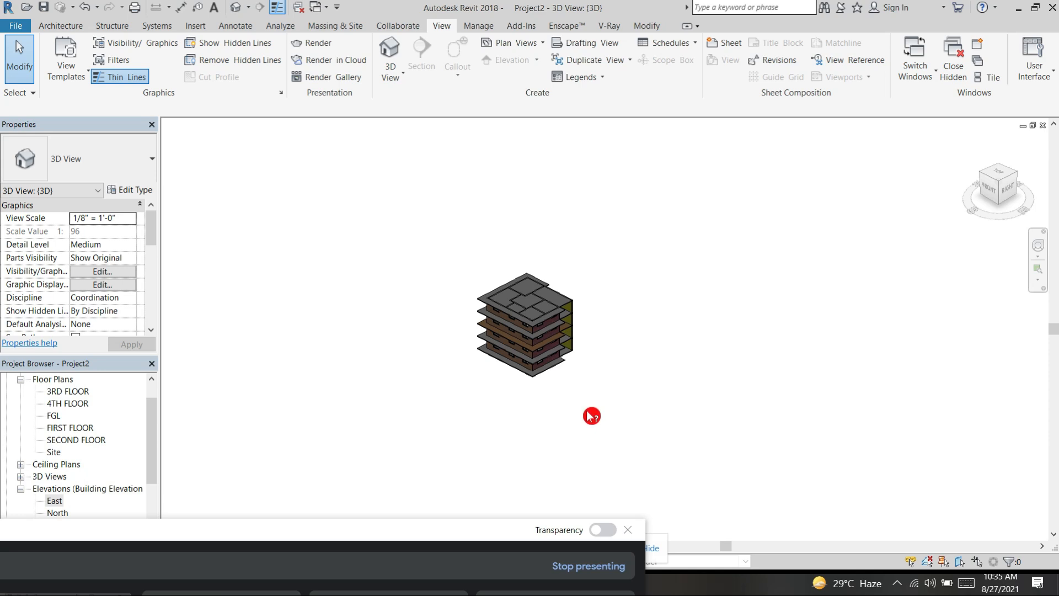
Step: Bring the video call window up to check its participants, and move it back down clear of the building
left_click_drag(417, 535, 573, 137)
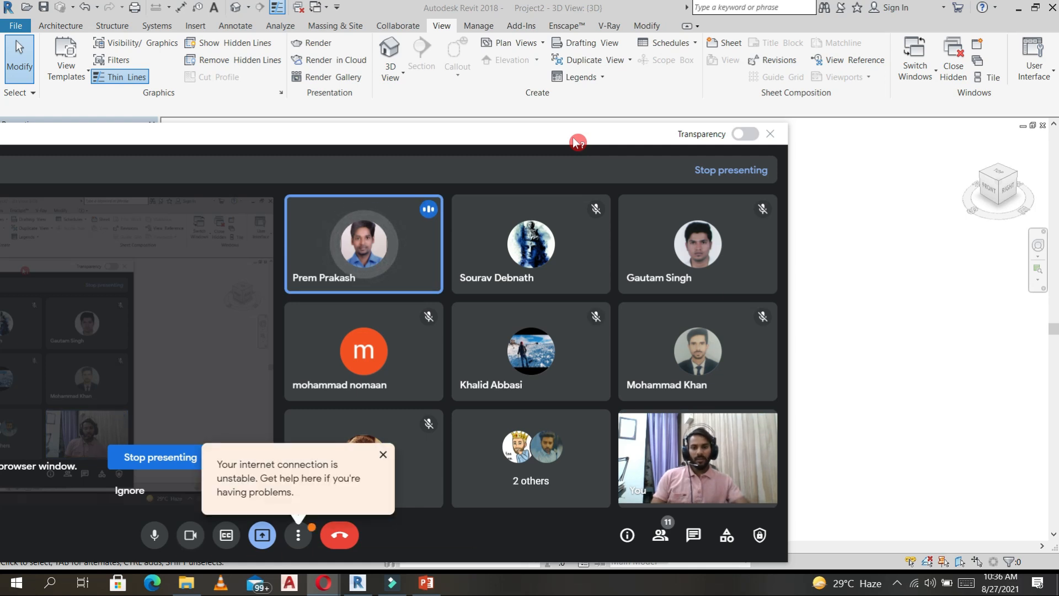
left_click_drag(513, 137, 505, 411)
left_click_drag(253, 409, 155, 465)
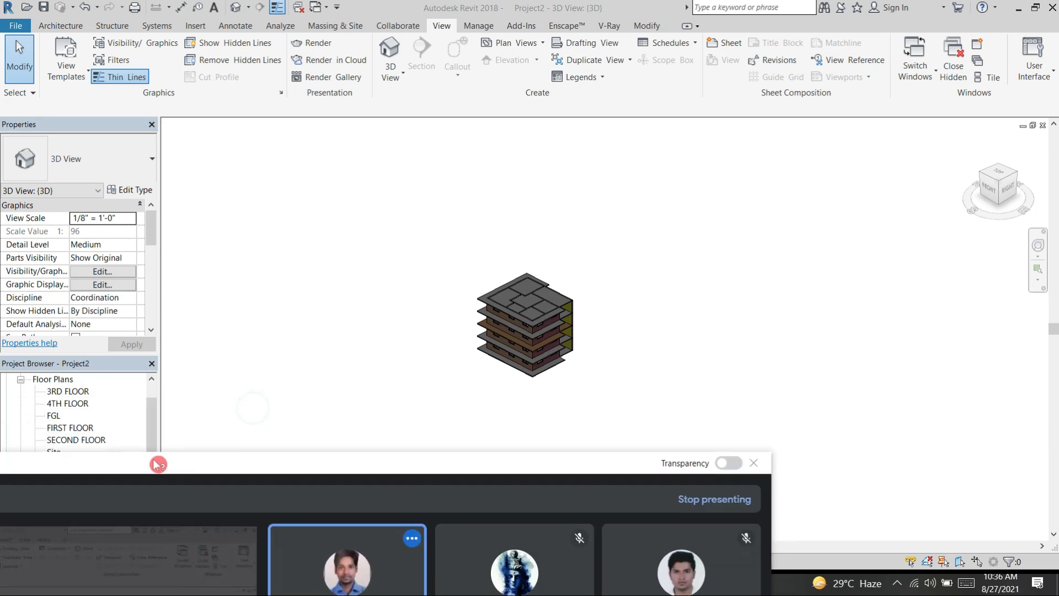
Step: Open the FGL floor plan to view its full grid, and move the call window further down off the view list
double_click(54, 415)
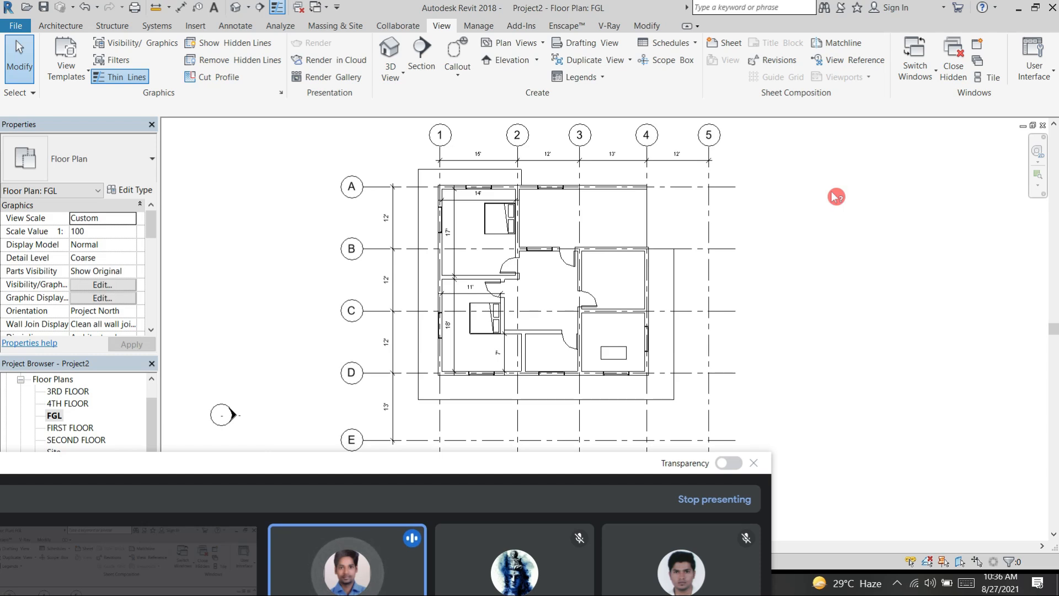
scroll(834, 201, "down", 2)
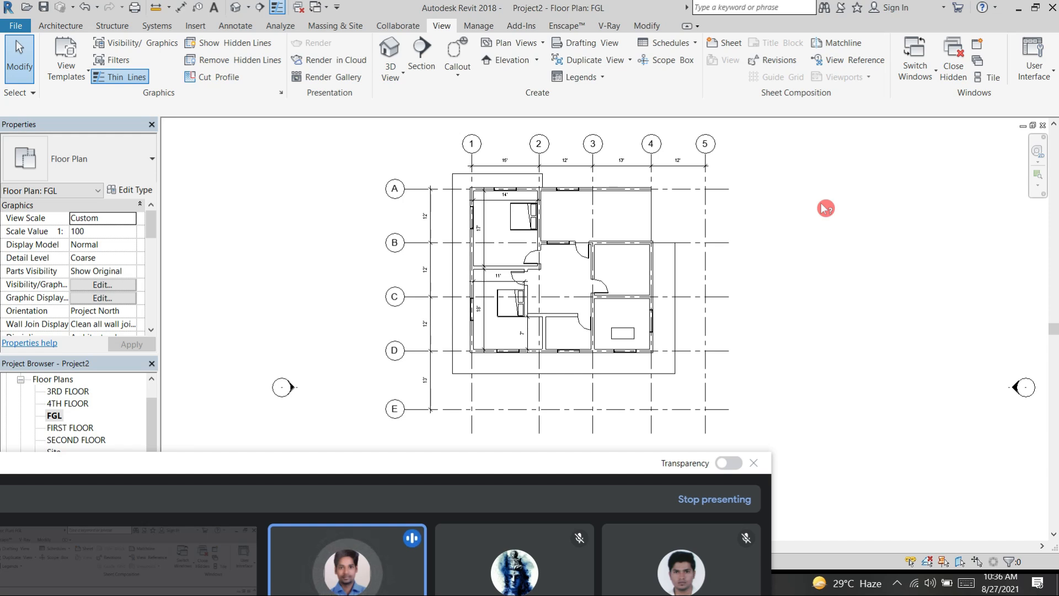
left_click(822, 203)
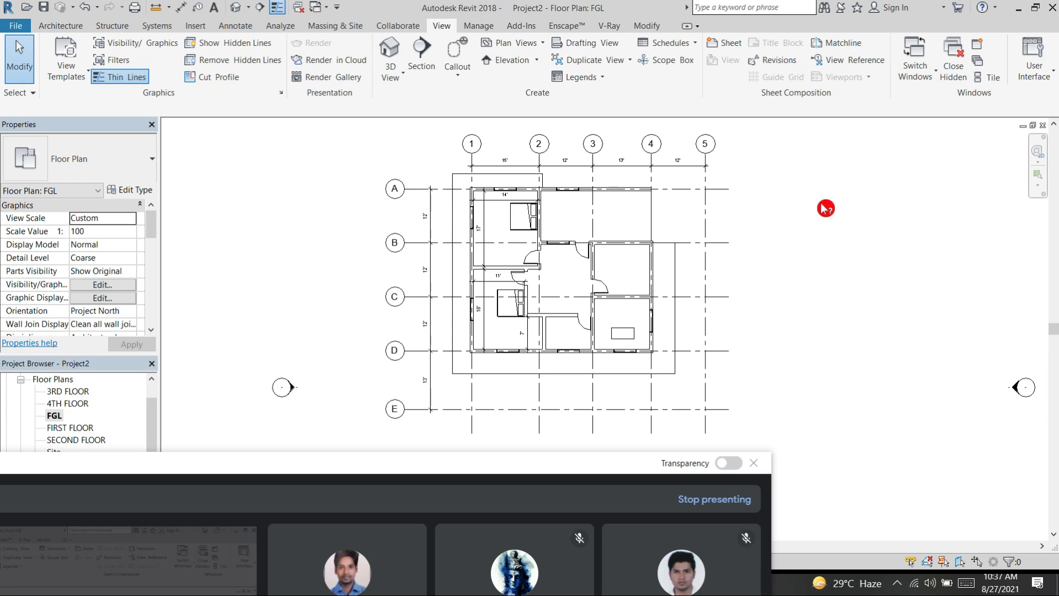
scroll(758, 286, "down", 4)
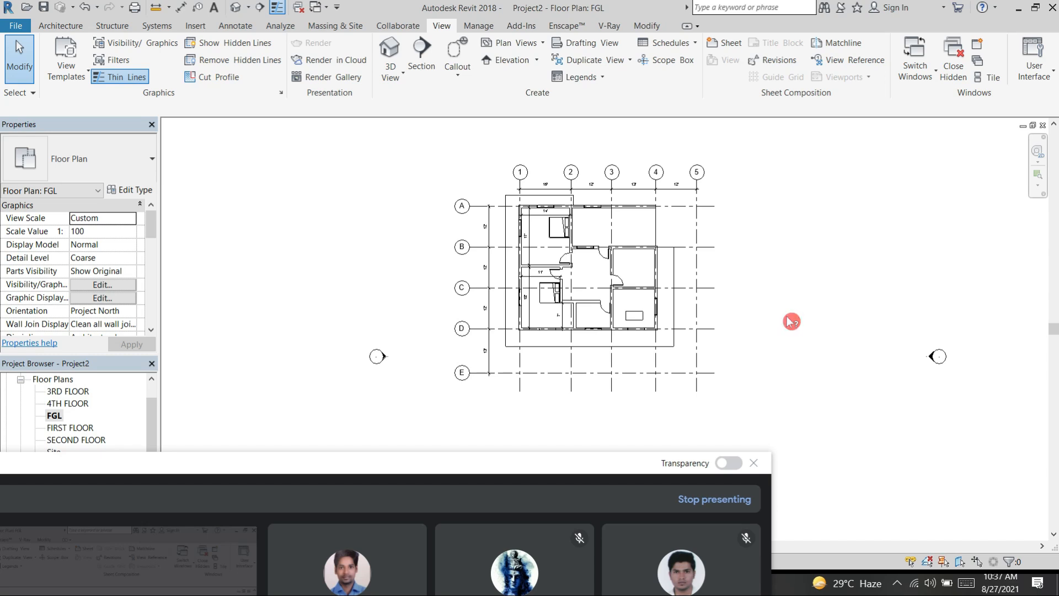
left_click(14, 25)
left_click(319, 184)
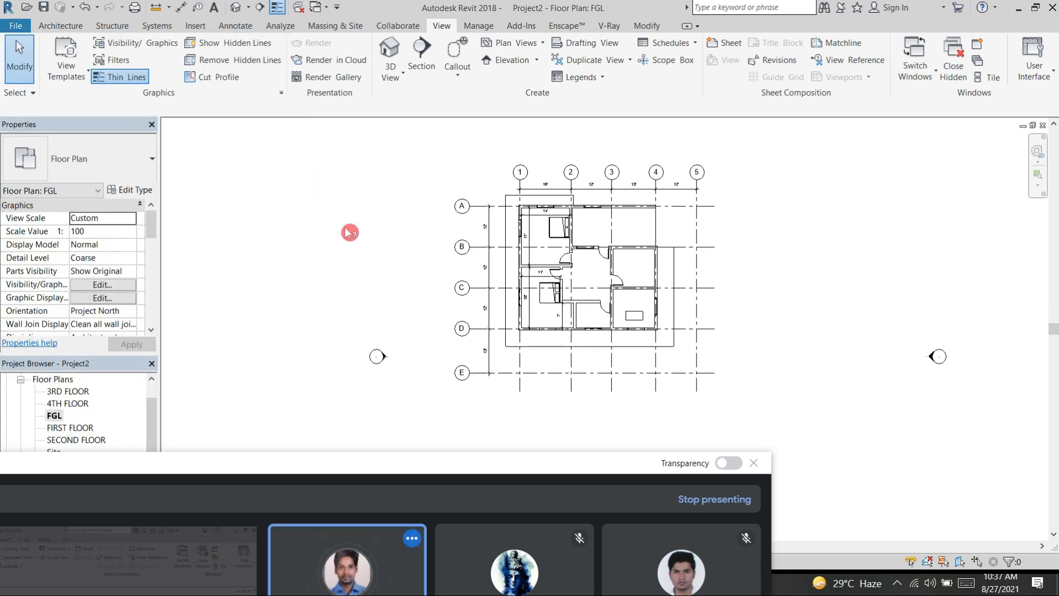
left_click_drag(345, 461, 271, 530)
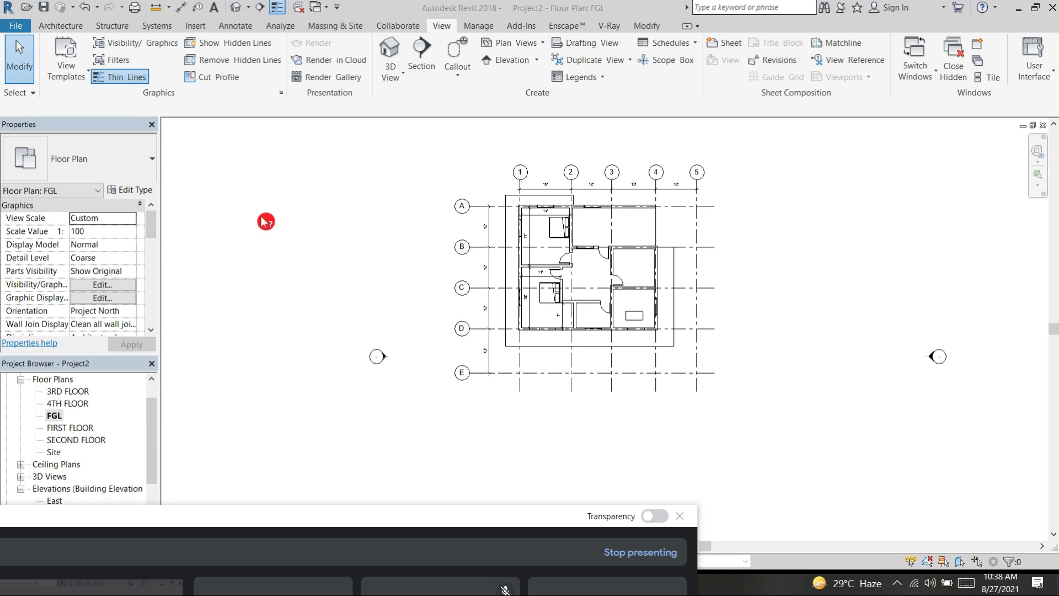
left_click(253, 193)
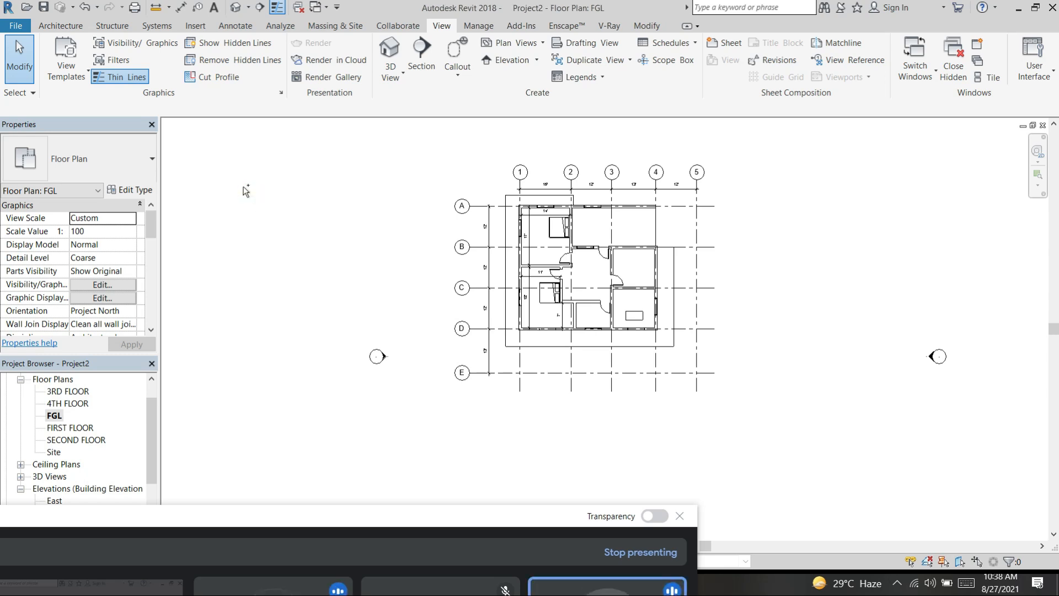
Step: Tile all open views and maximise the 3D view of the 2BHK apartment project
key("ctrl+Tab")
key("w")
key("t")
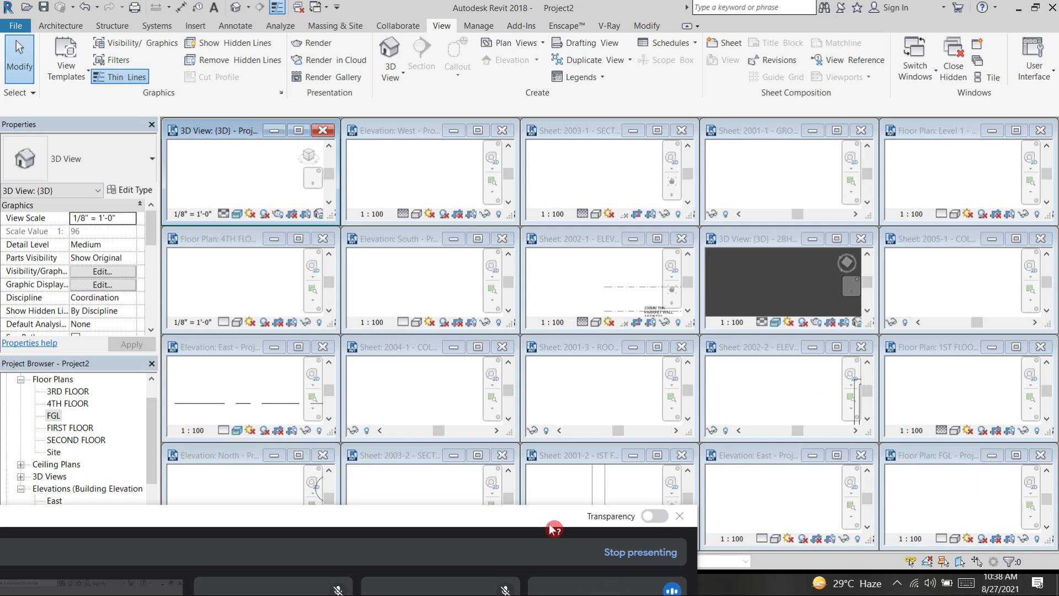
left_click_drag(633, 192, 429, 522)
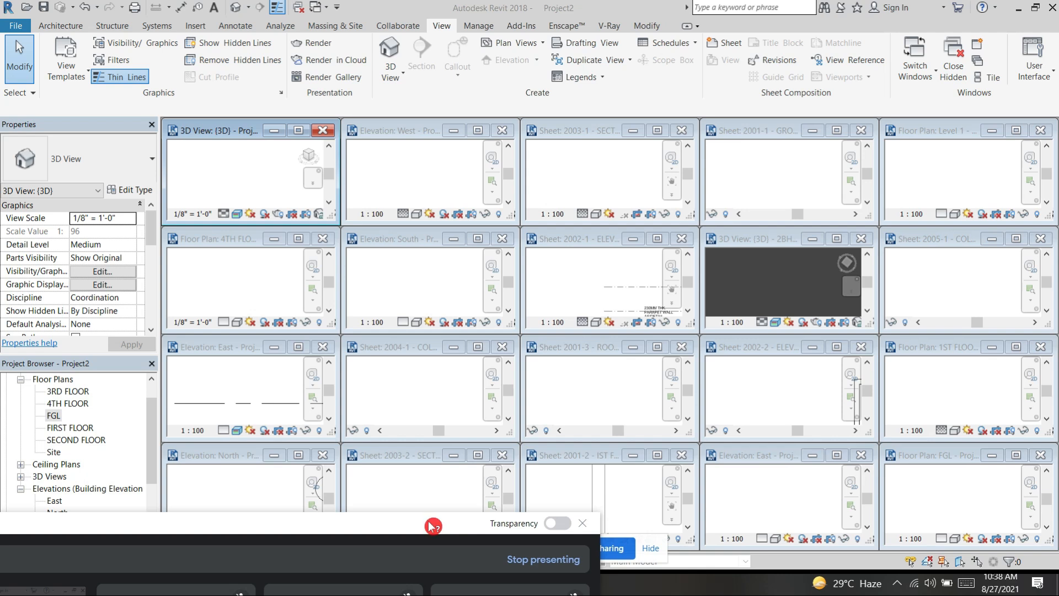
scroll(790, 282, "down", 3)
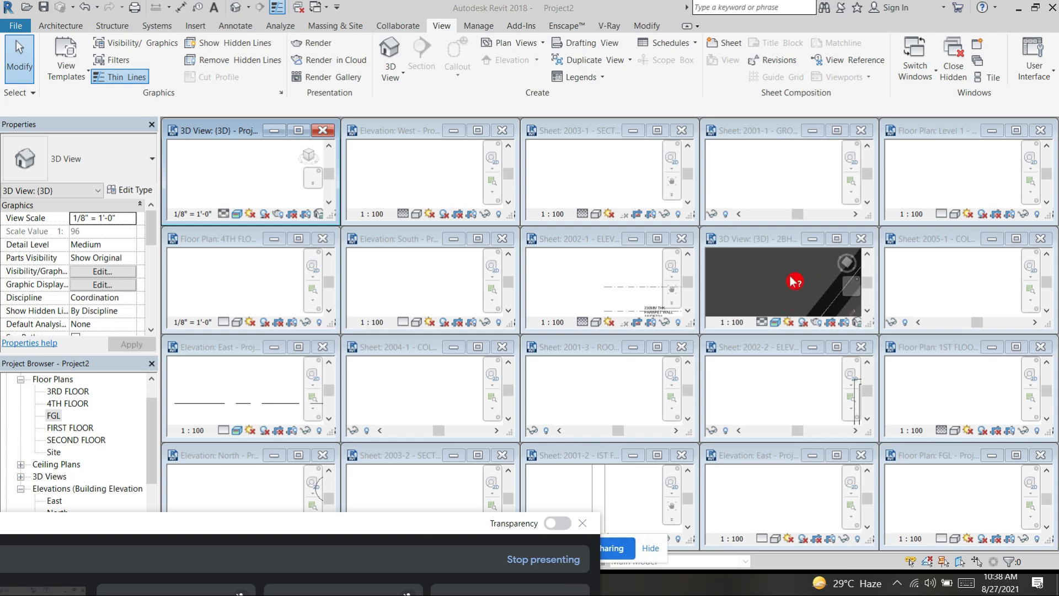
left_click(838, 240)
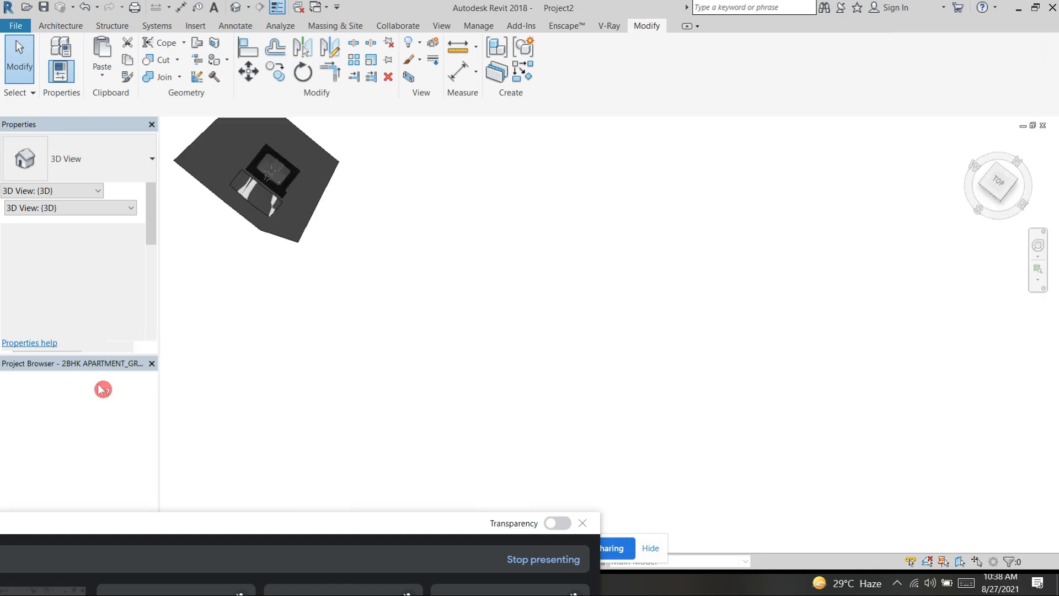
Step: Open the 1ST FLOOR plan of the 2BHK apartment project
scroll(74, 400, "up", 10)
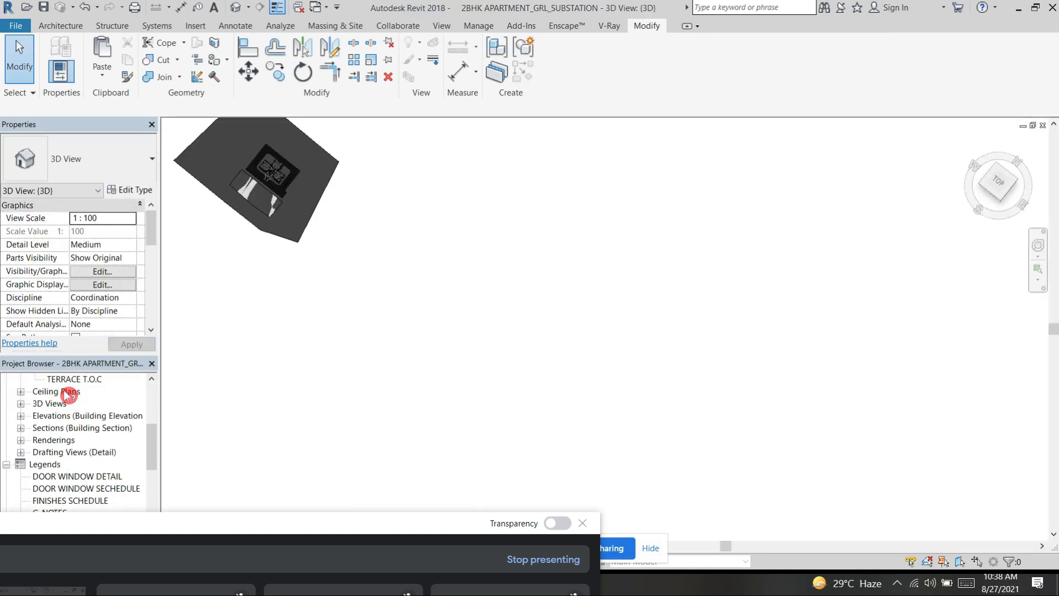
scroll(66, 399, "up", 2)
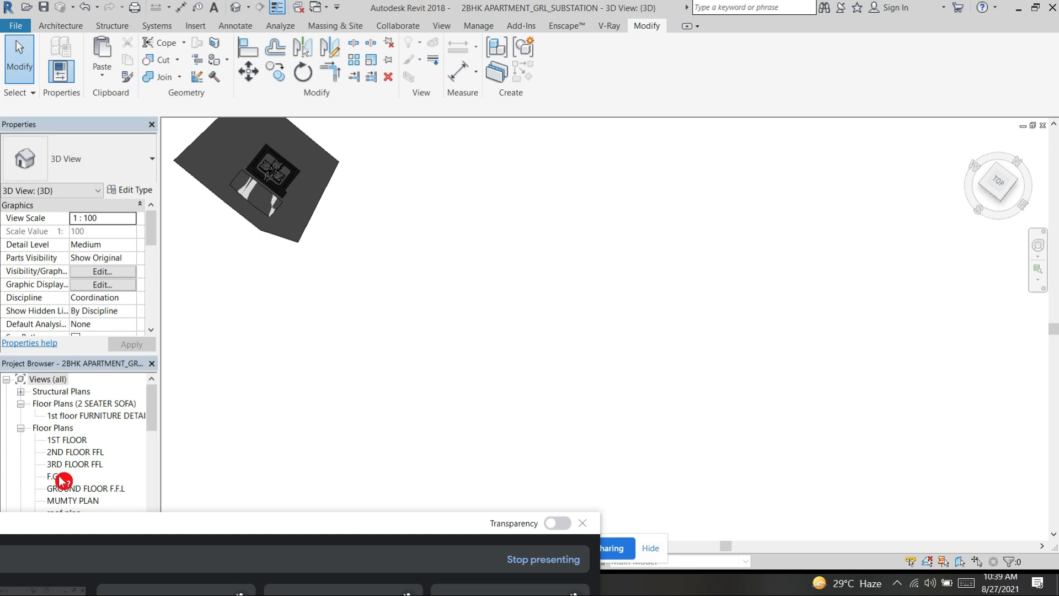
double_click(72, 441)
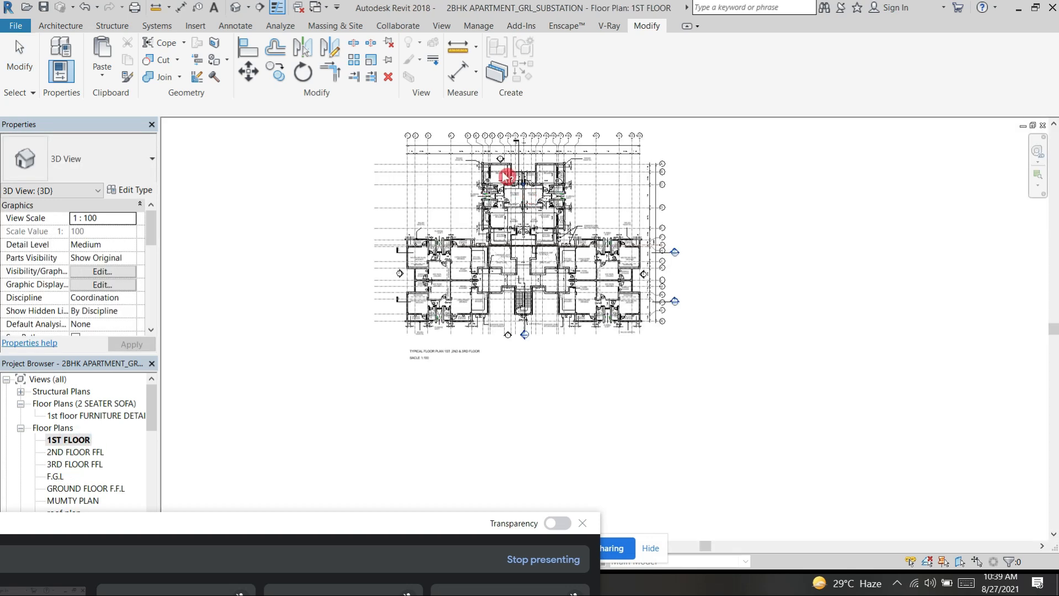
Step: Examine the grid bubbles, the dimension chains between gridlines and the room layout on the 1ST FLOOR plan
scroll(494, 153, "up", 5)
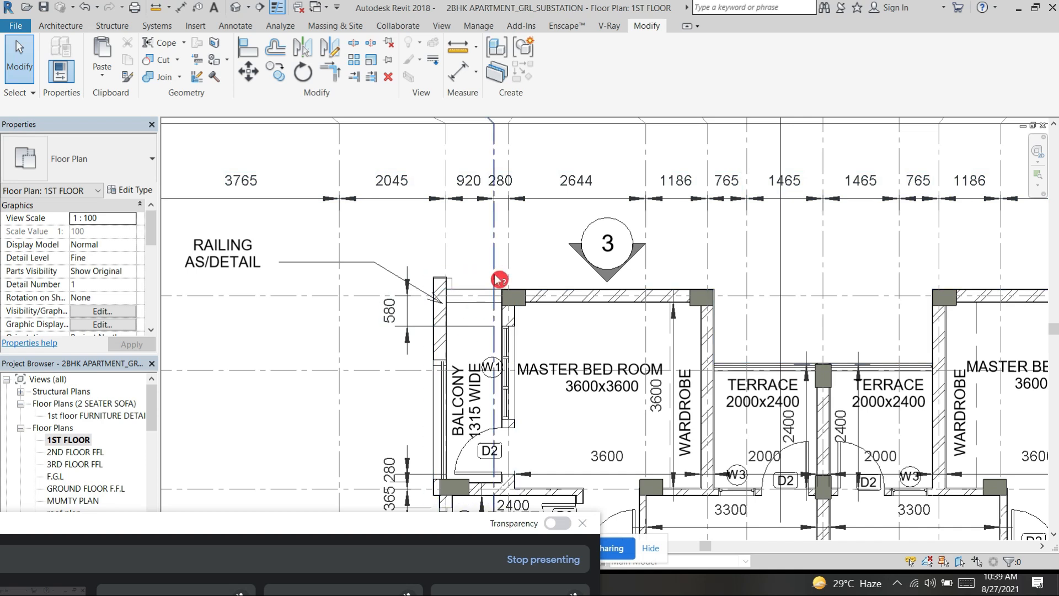
scroll(503, 301, "down", 3)
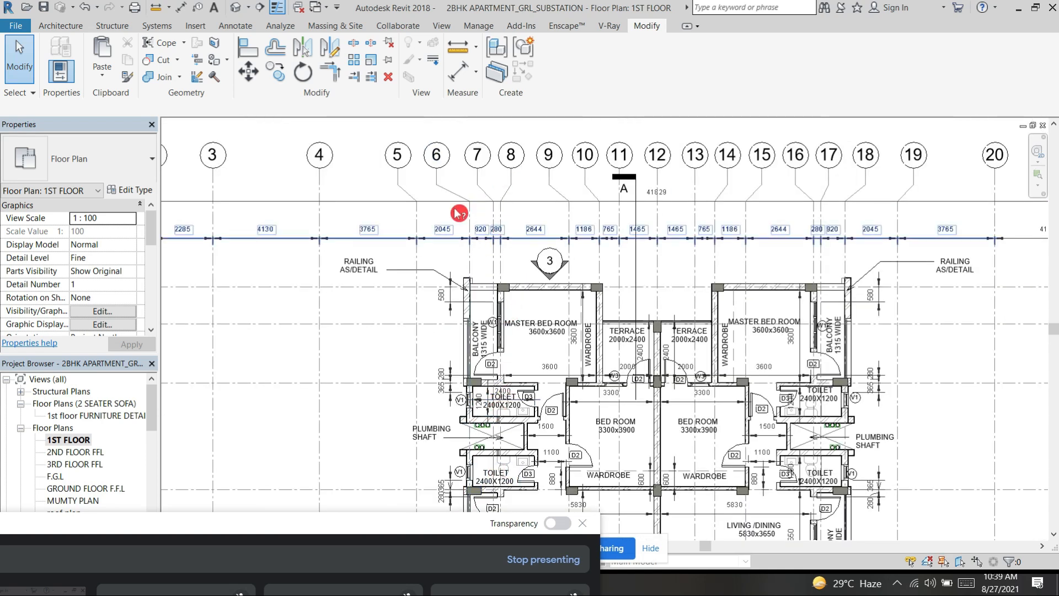
scroll(461, 215, "down", 1)
scroll(337, 278, "down", 1)
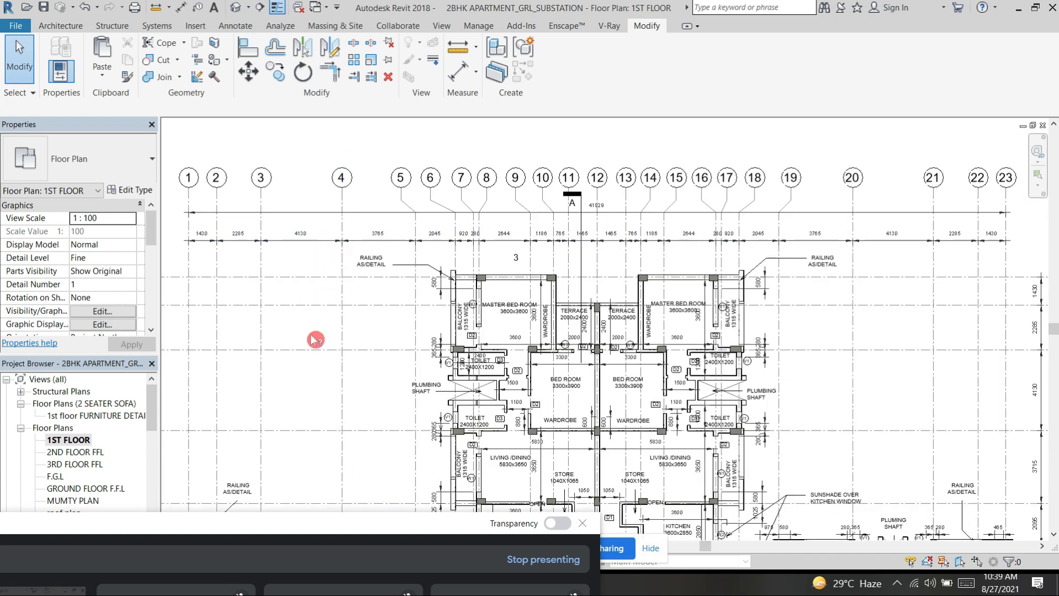
scroll(318, 333, "down", 2)
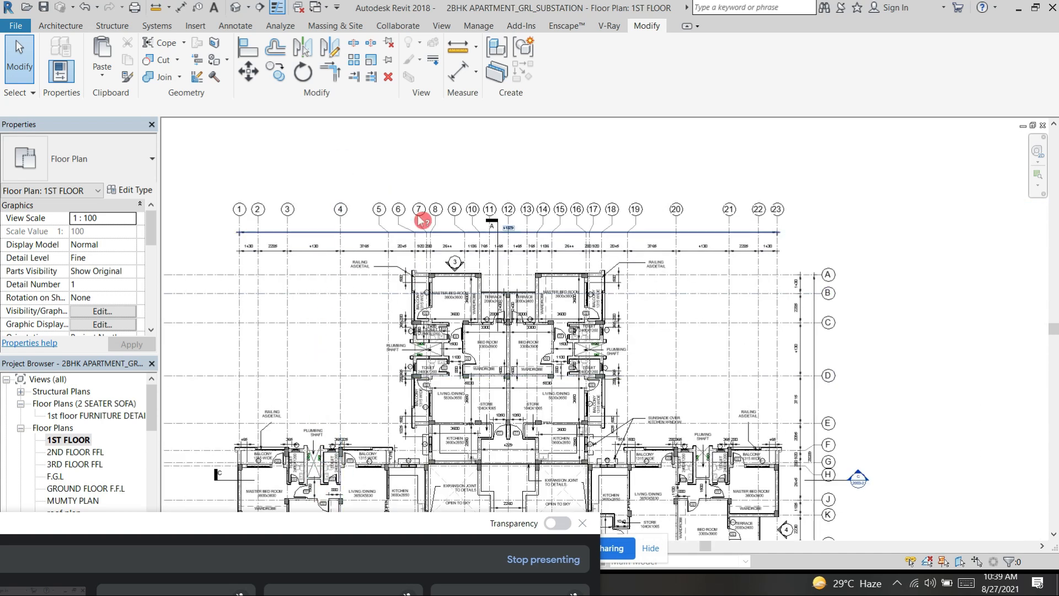
scroll(256, 251, "up", 1)
scroll(256, 252, "up", 2)
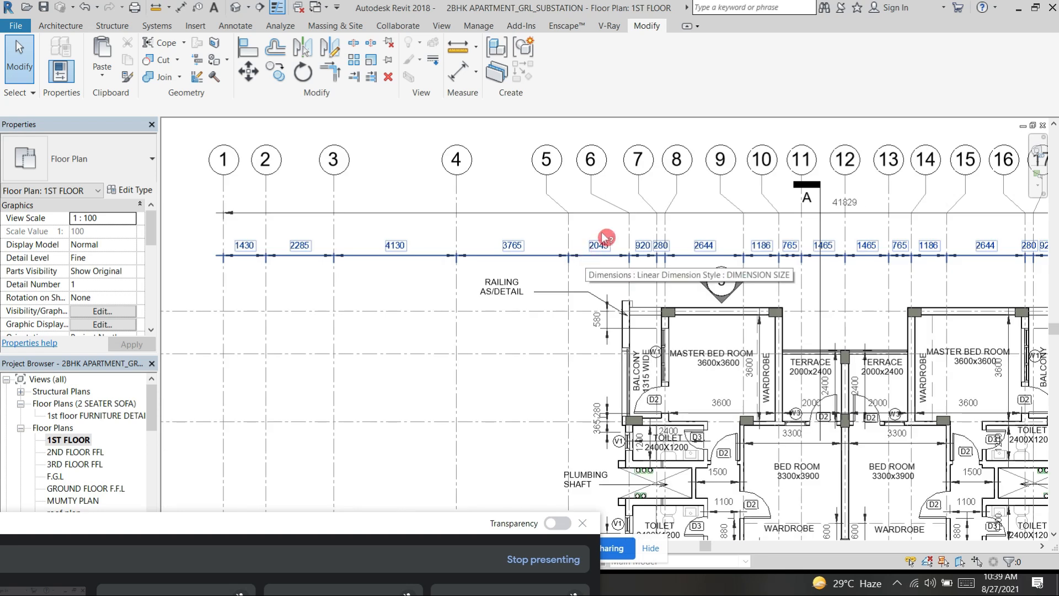
scroll(607, 237, "down", 1)
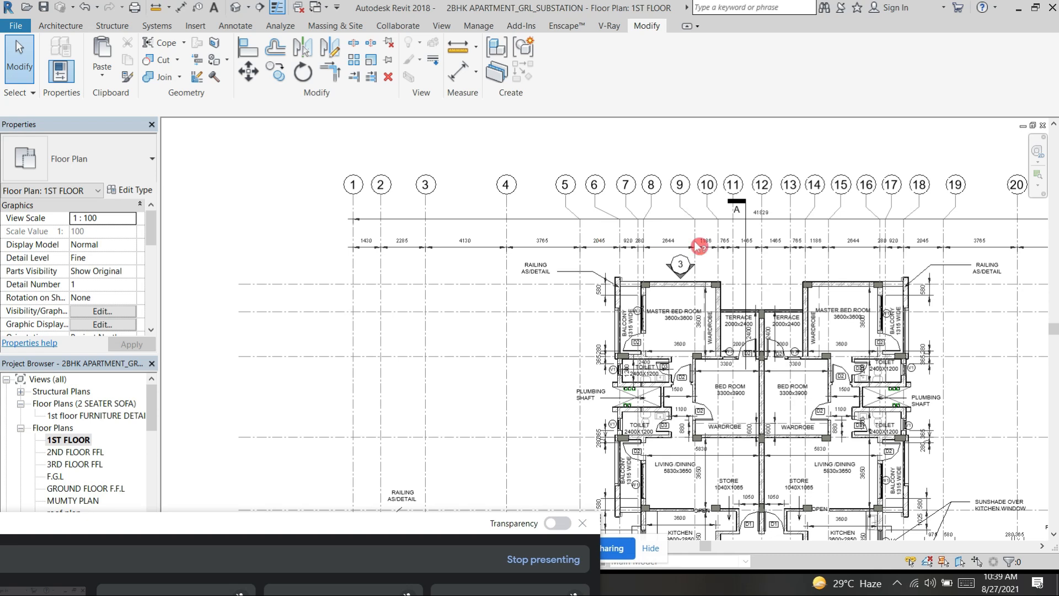
Step: Save the apartment project and open its 3D view
left_click(236, 10)
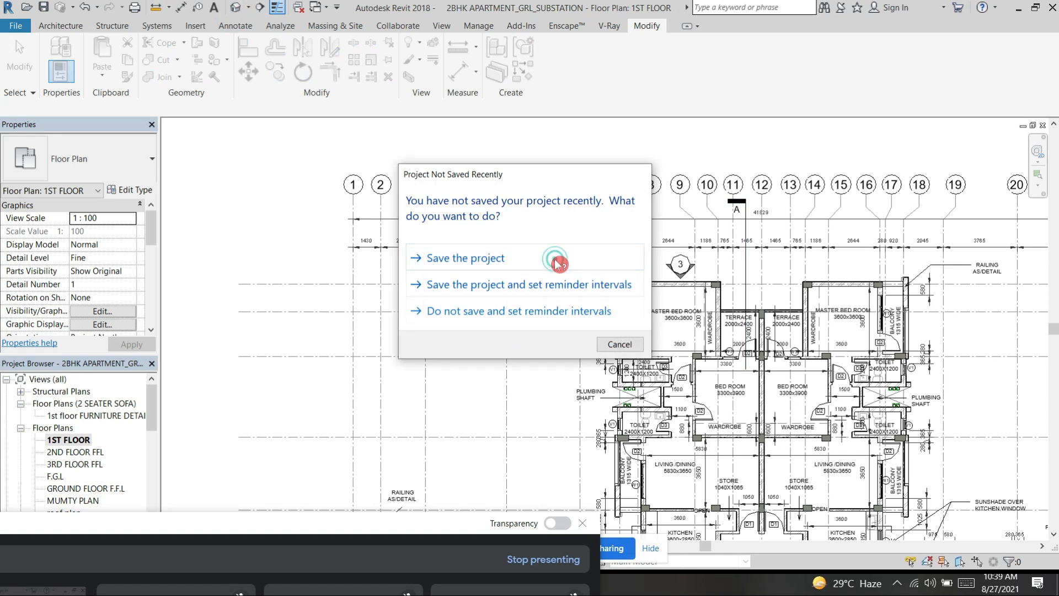
left_click(554, 259)
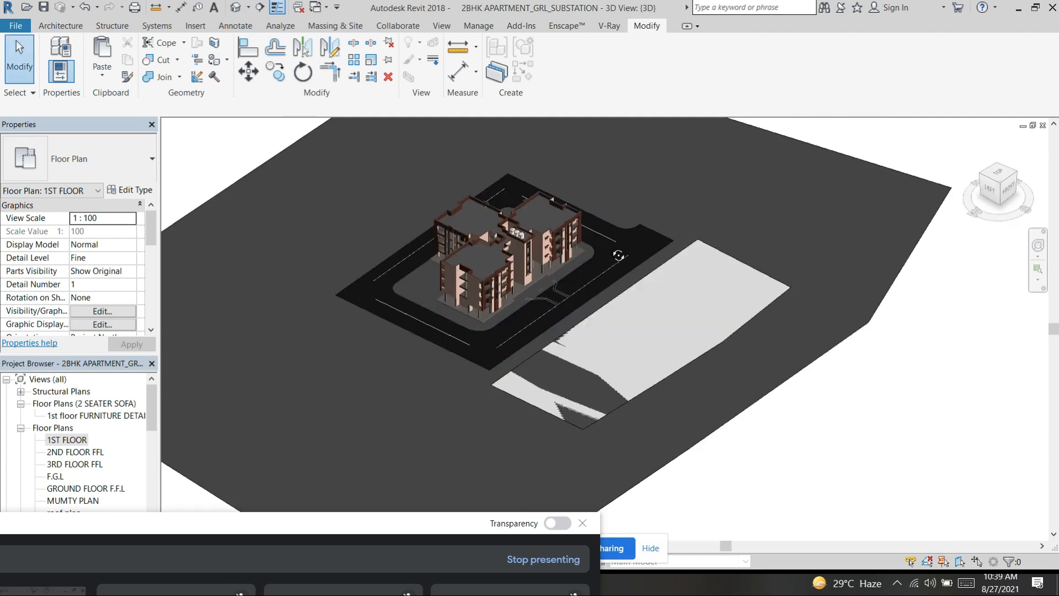
Step: Examine the apartment building's facades, roof with water tanks and surrounding site in the 3D view from the front, right and back
scroll(452, 215, "up", 5)
middle_click_drag(860, 528, 792, 351)
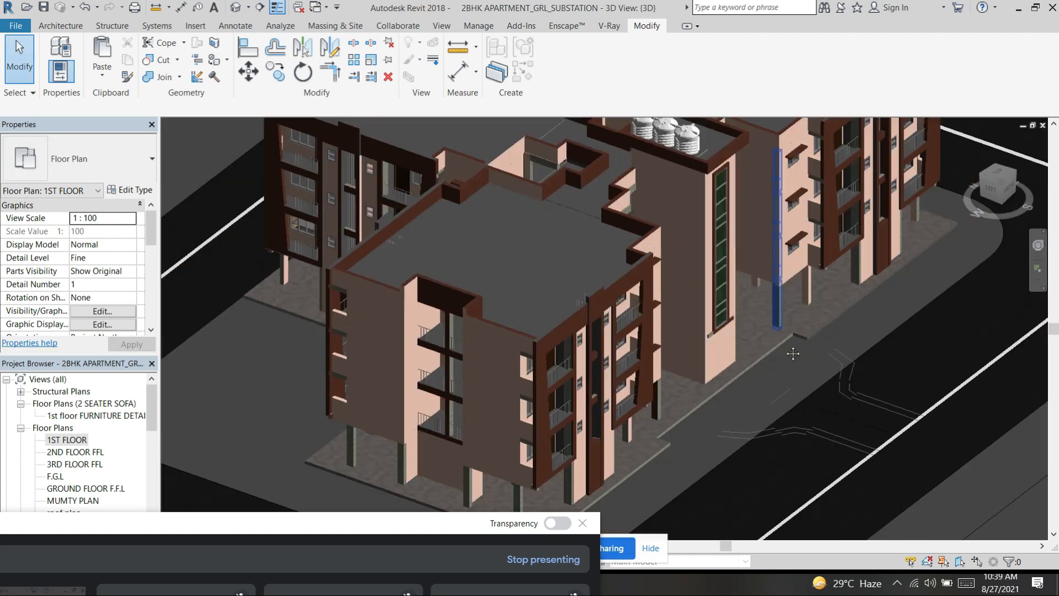
scroll(793, 358, "down", 2)
scroll(938, 448, "down", 3)
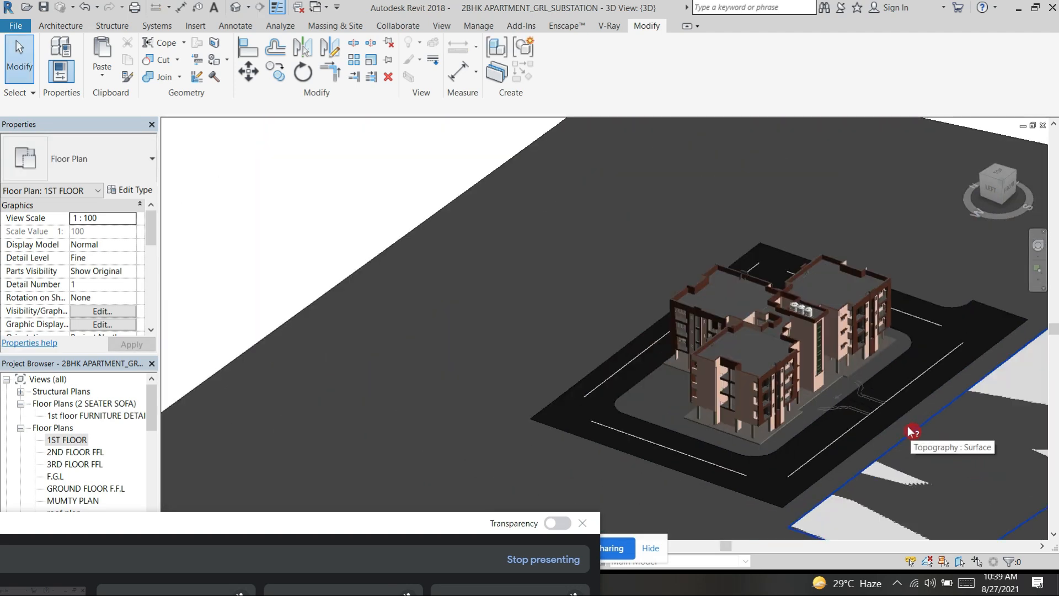
scroll(878, 448, "up", 6)
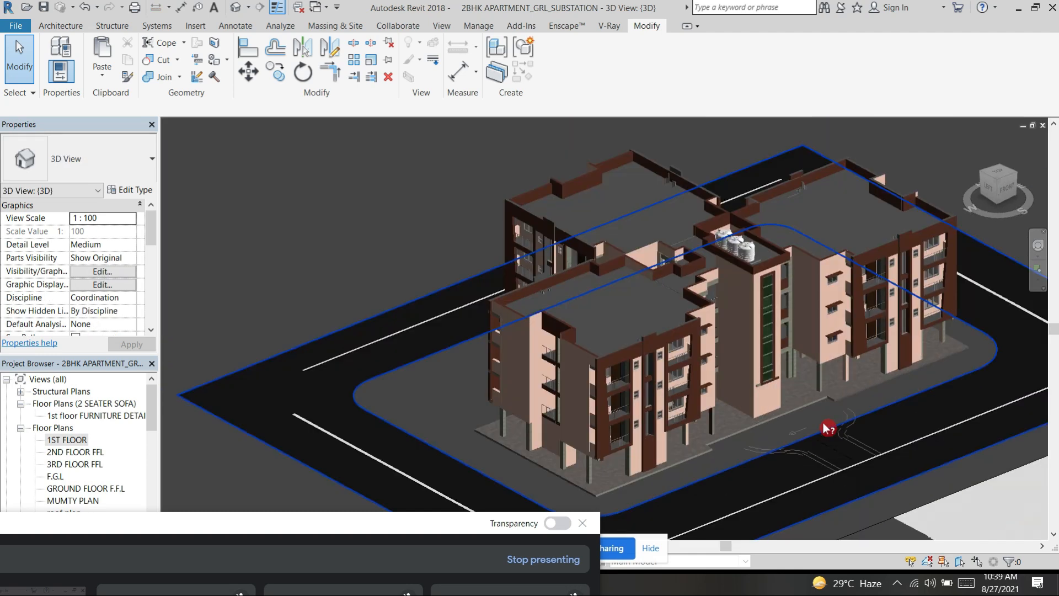
middle_click_drag(799, 415, 829, 196, "shift")
middle_click_drag(829, 196, 928, 135)
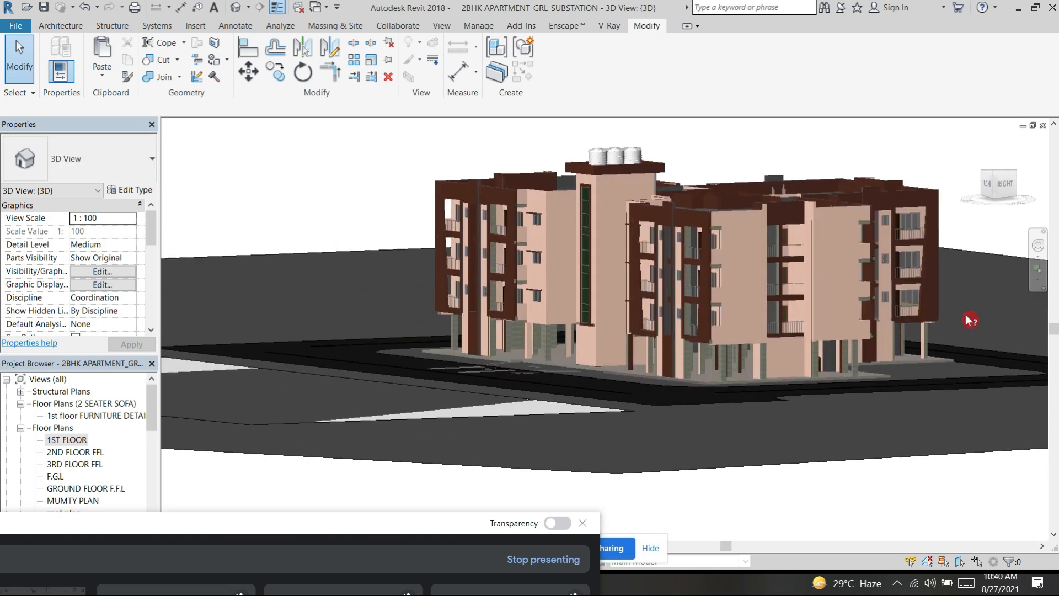
middle_click_drag(969, 333, 754, 447, "shift")
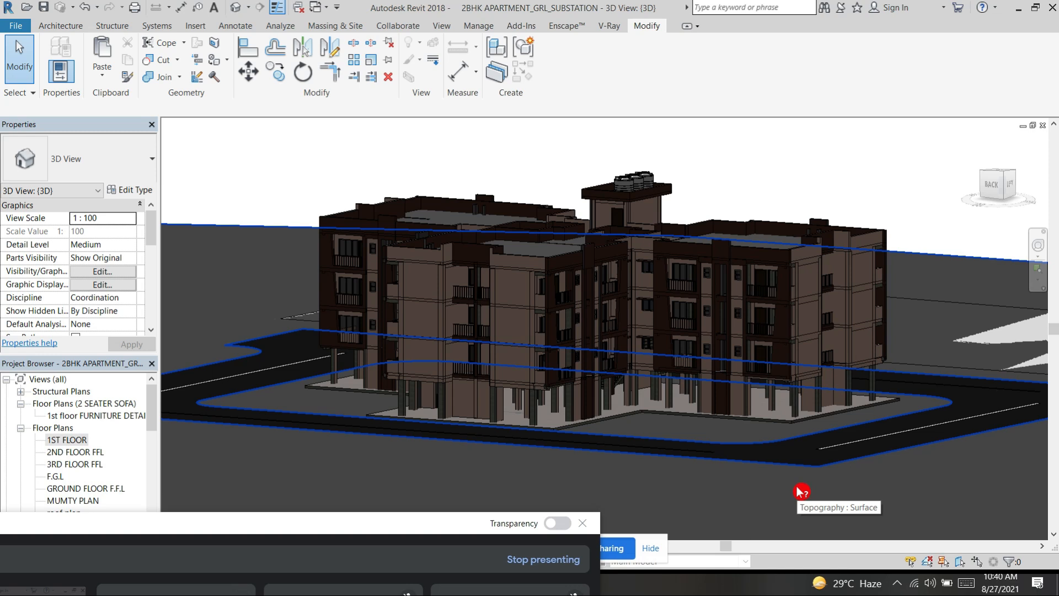
Step: Switch to the Google Meet call window, bring it fully into view, turn off the camera, and mute and unmute the microphone
left_click_drag(318, 530, 691, 115)
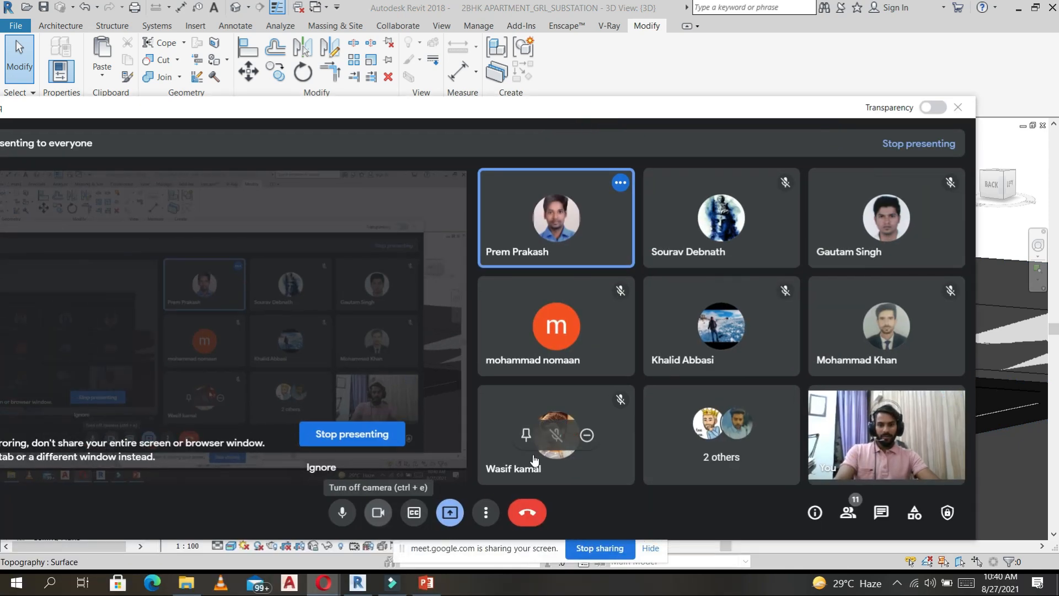
left_click(342, 513)
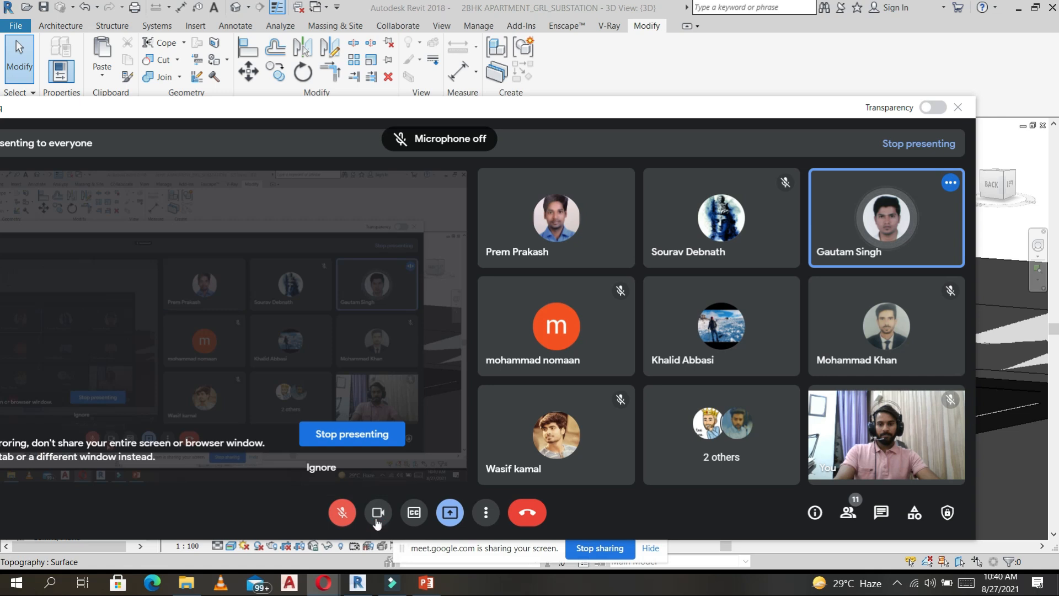
left_click(378, 513)
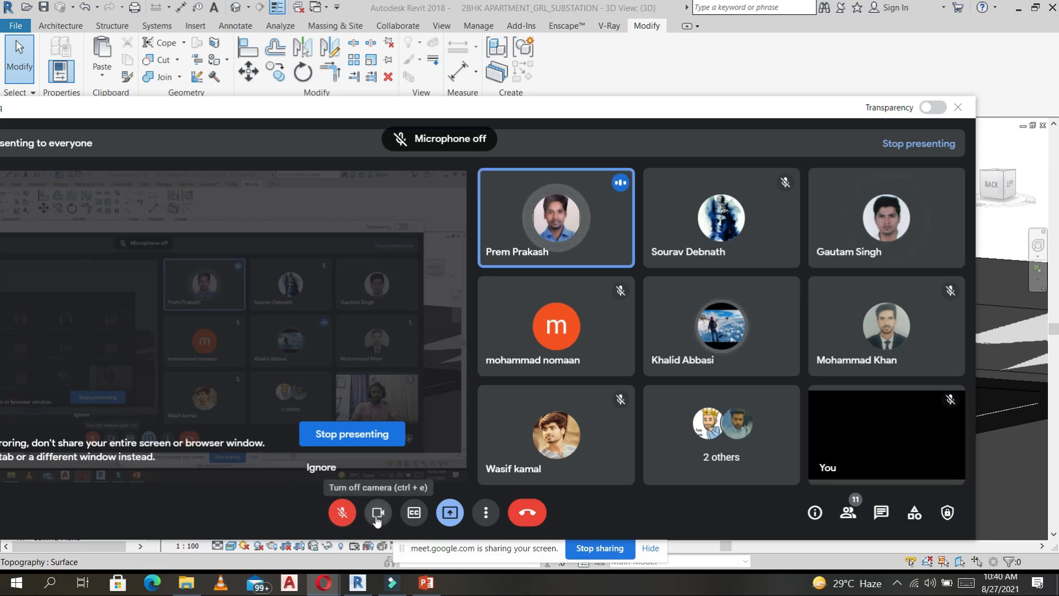
left_click(342, 513)
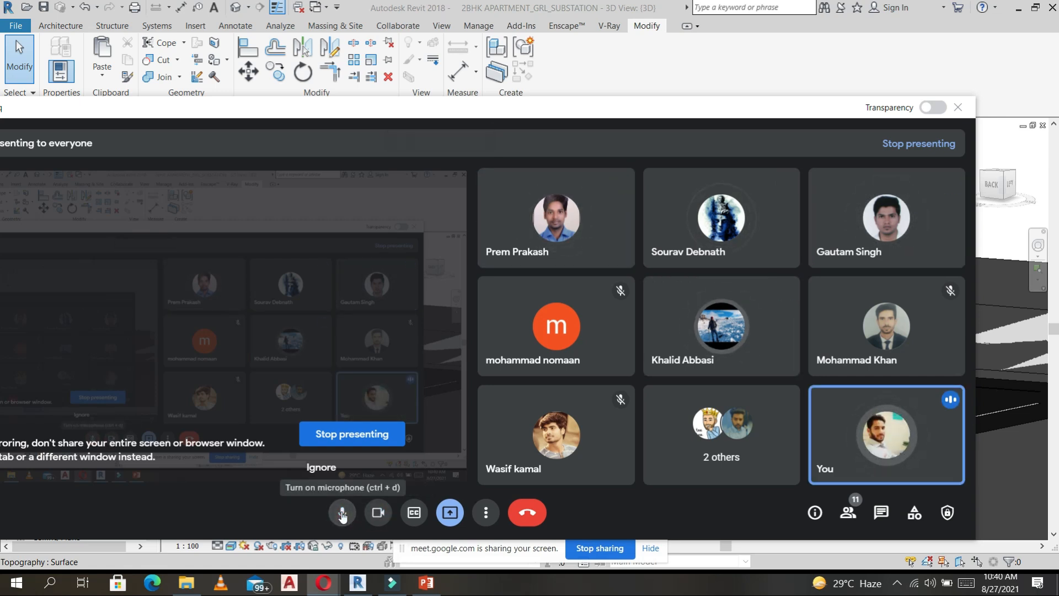